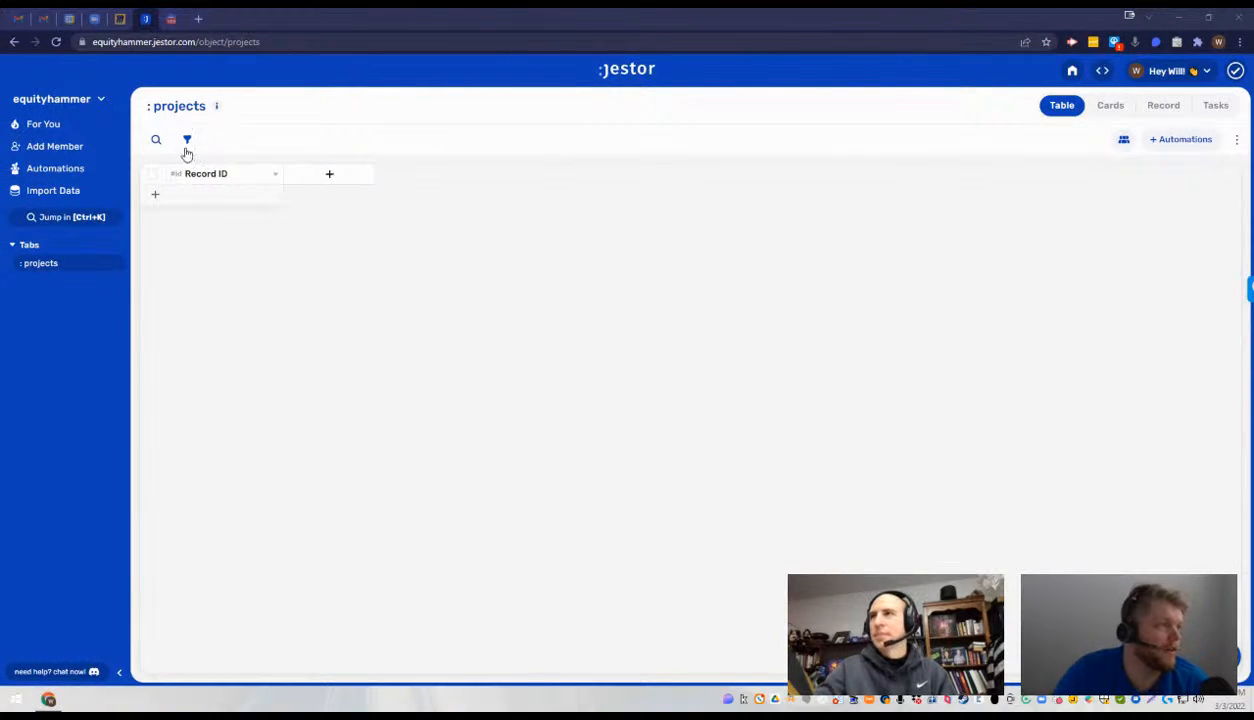
# - Look through the projects tab's options, the list of all tabs and the table's automations
pyautogui.click(117, 265)
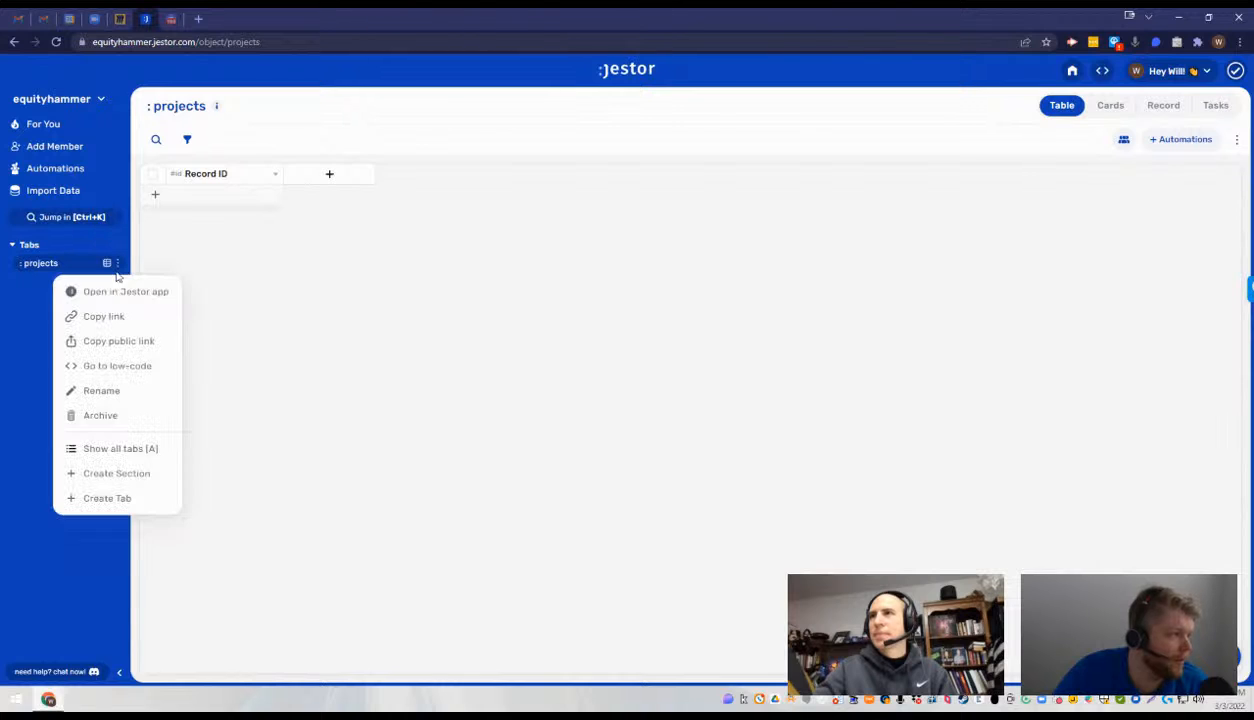
pyautogui.click(131, 448)
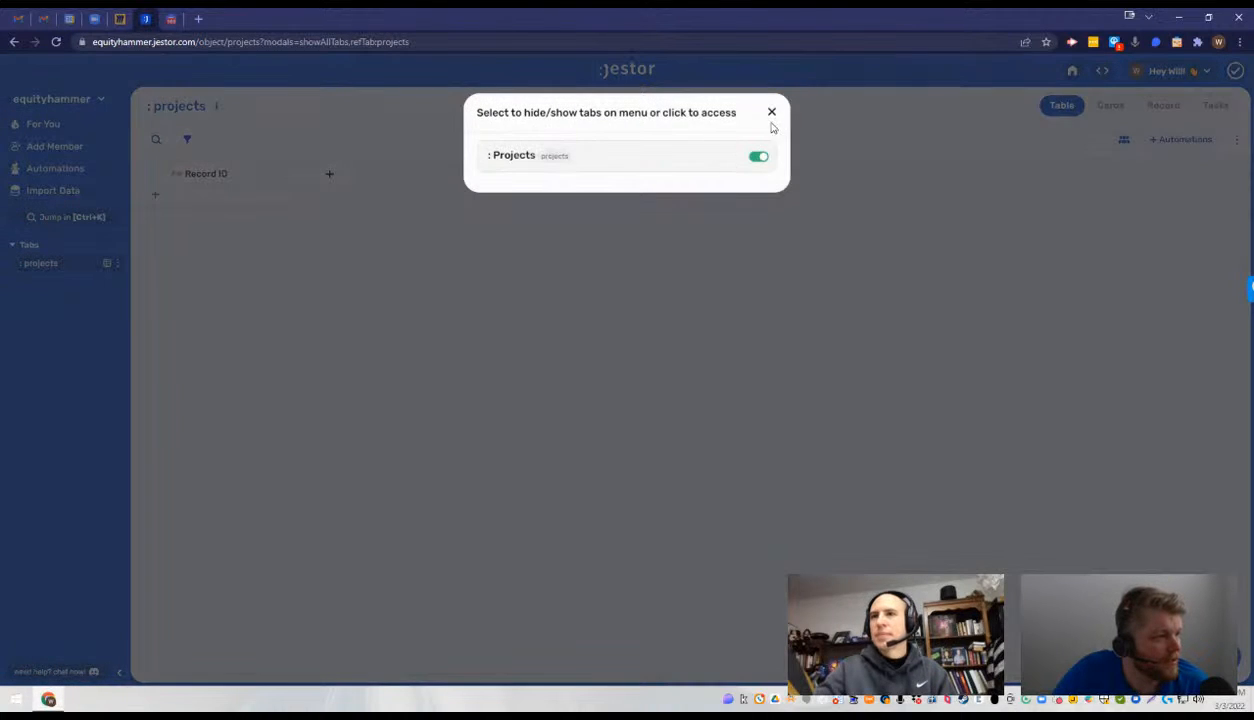
pyautogui.click(772, 113)
pyautogui.click(116, 266)
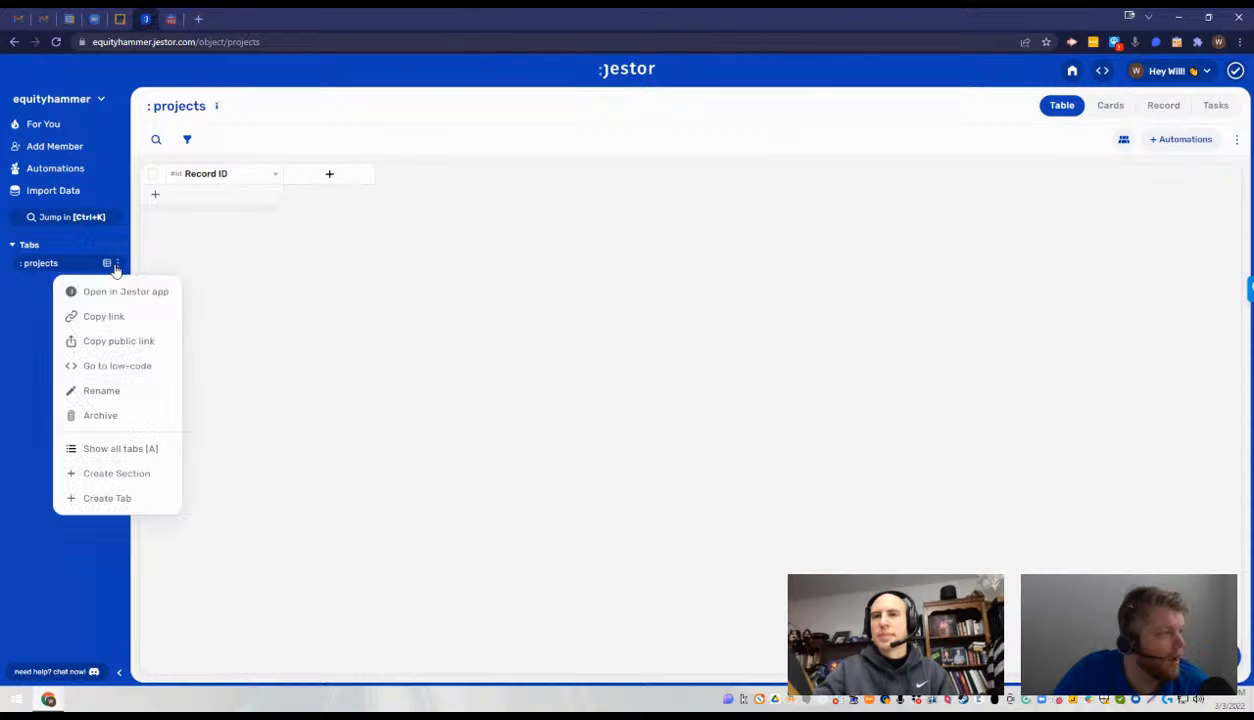
pyautogui.click(380, 299)
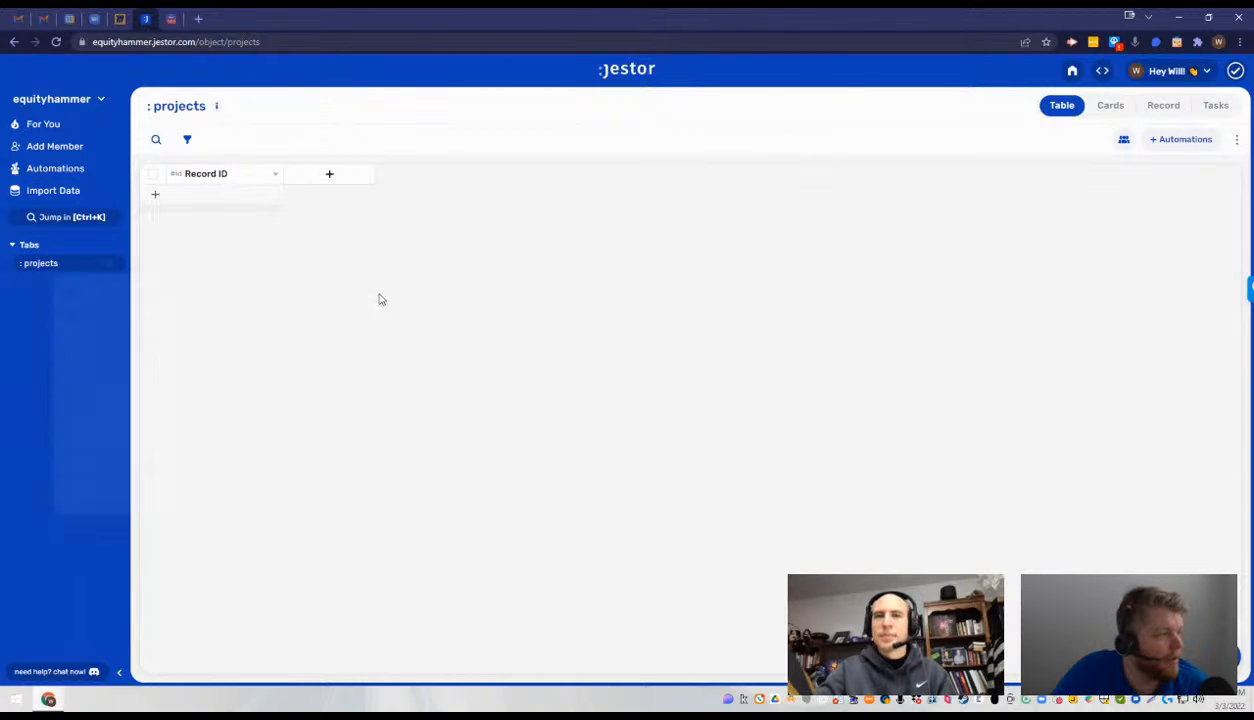
pyautogui.tripleClick(154, 104)
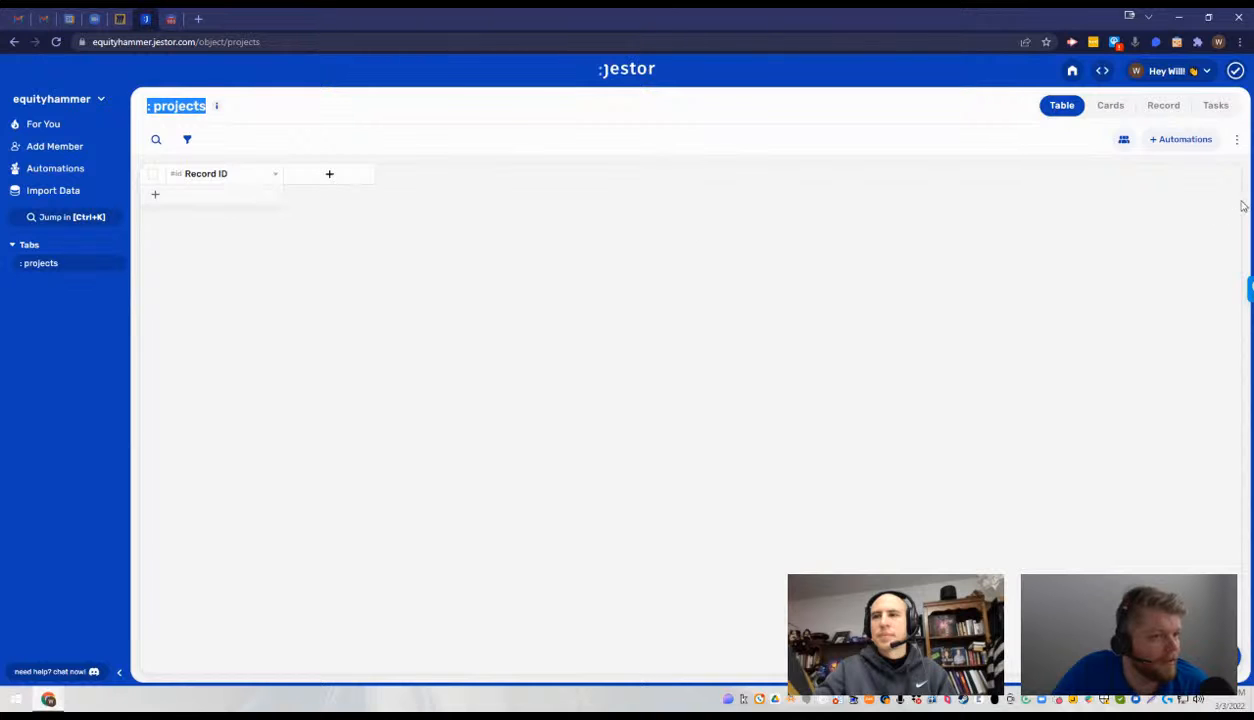
pyautogui.click(1184, 139)
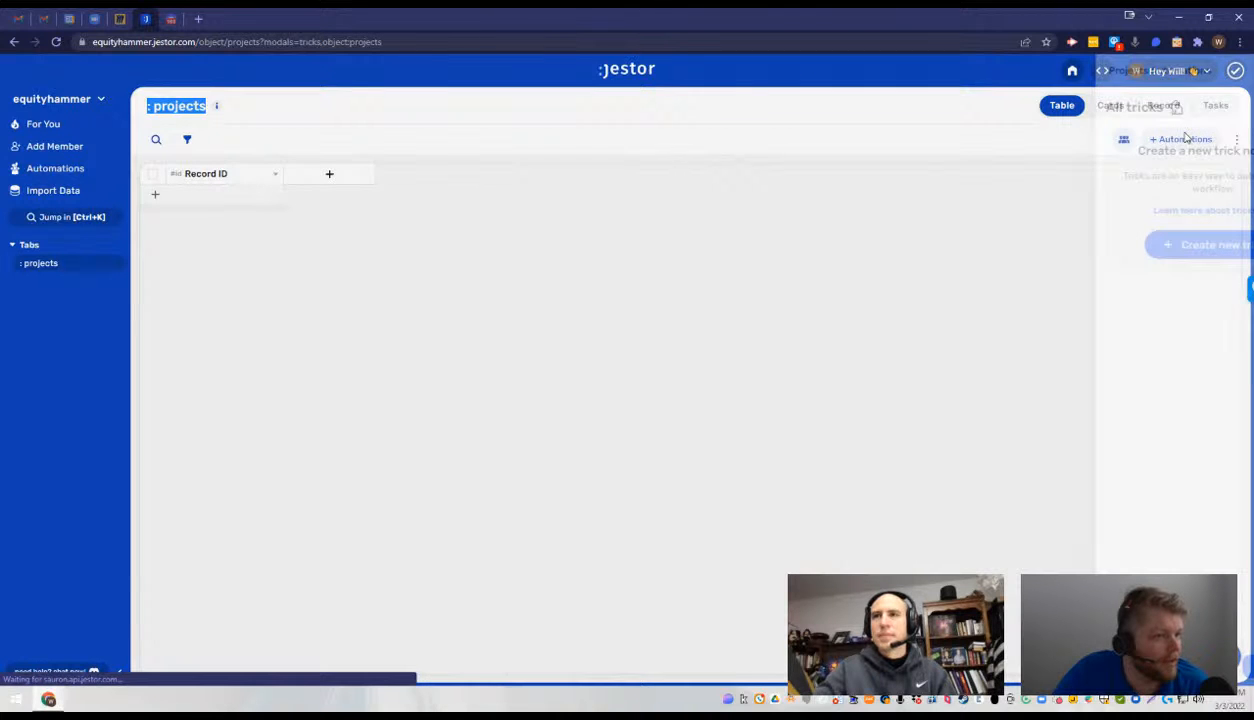
pyautogui.click(199, 203)
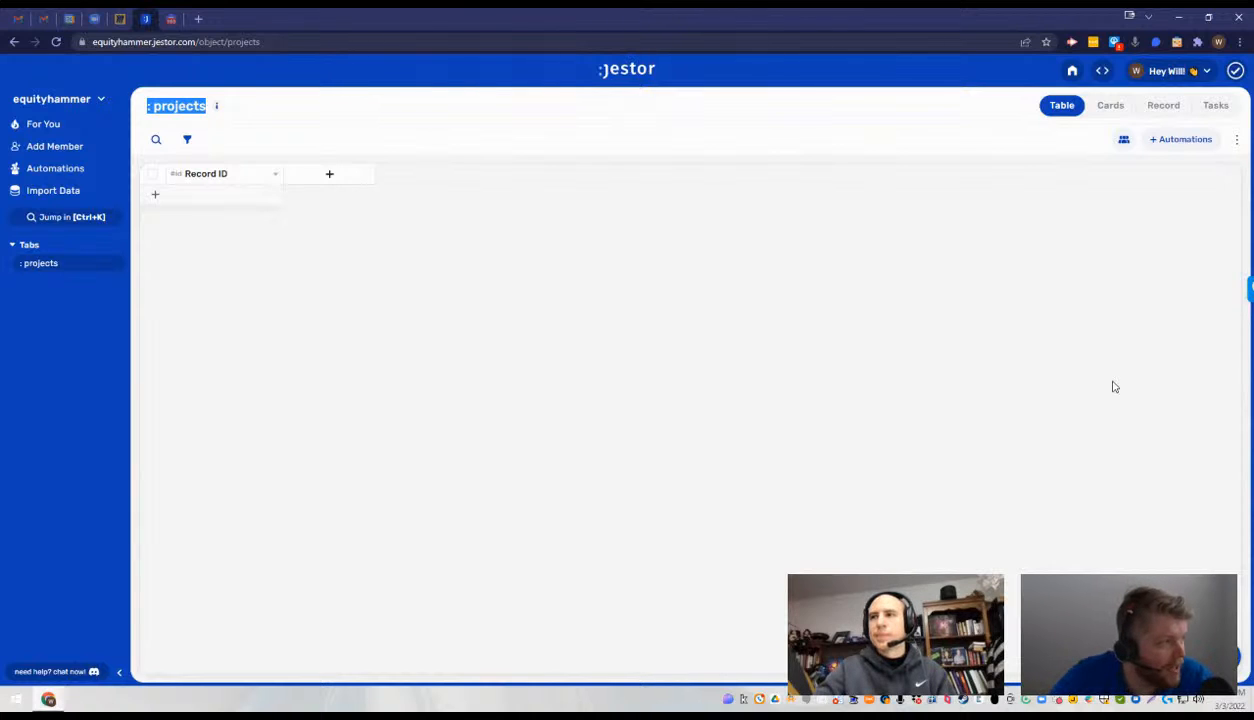
# - Rename the Record ID field of the projects table to "Name"
pyautogui.click(275, 173)
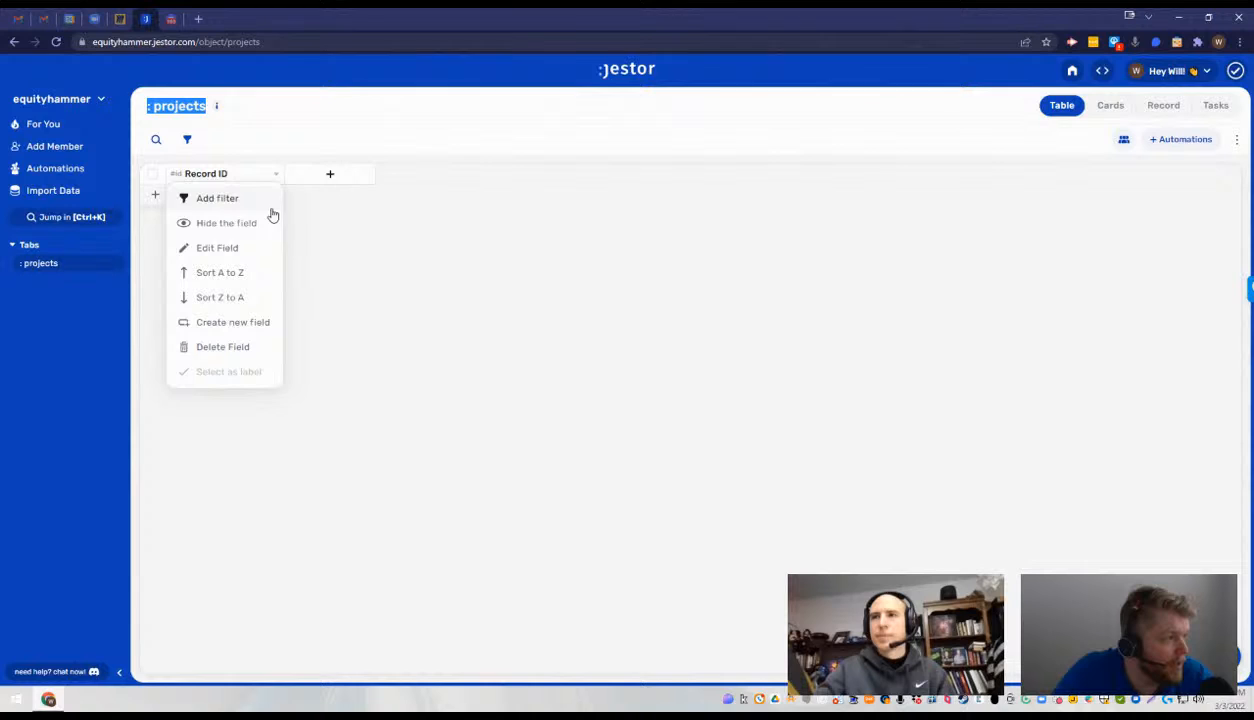
pyautogui.click(230, 248)
pyautogui.click(1128, 218)
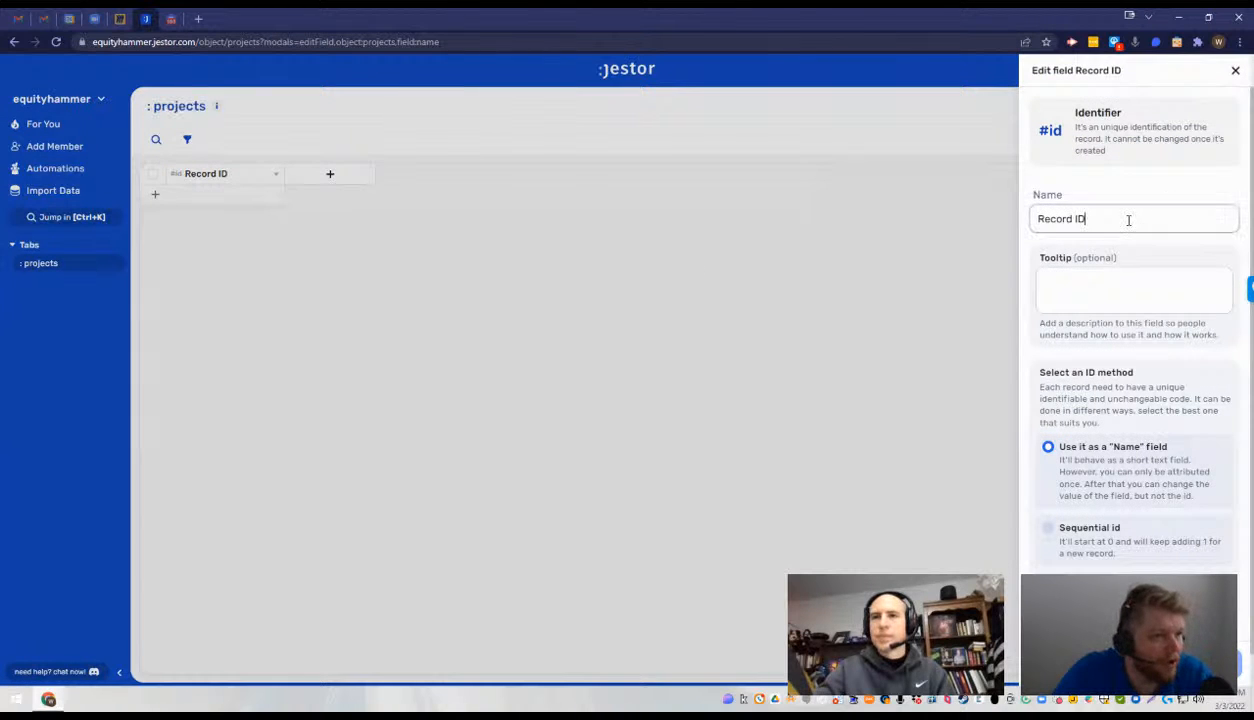
pyautogui.hotkey('ctrl', 'a')
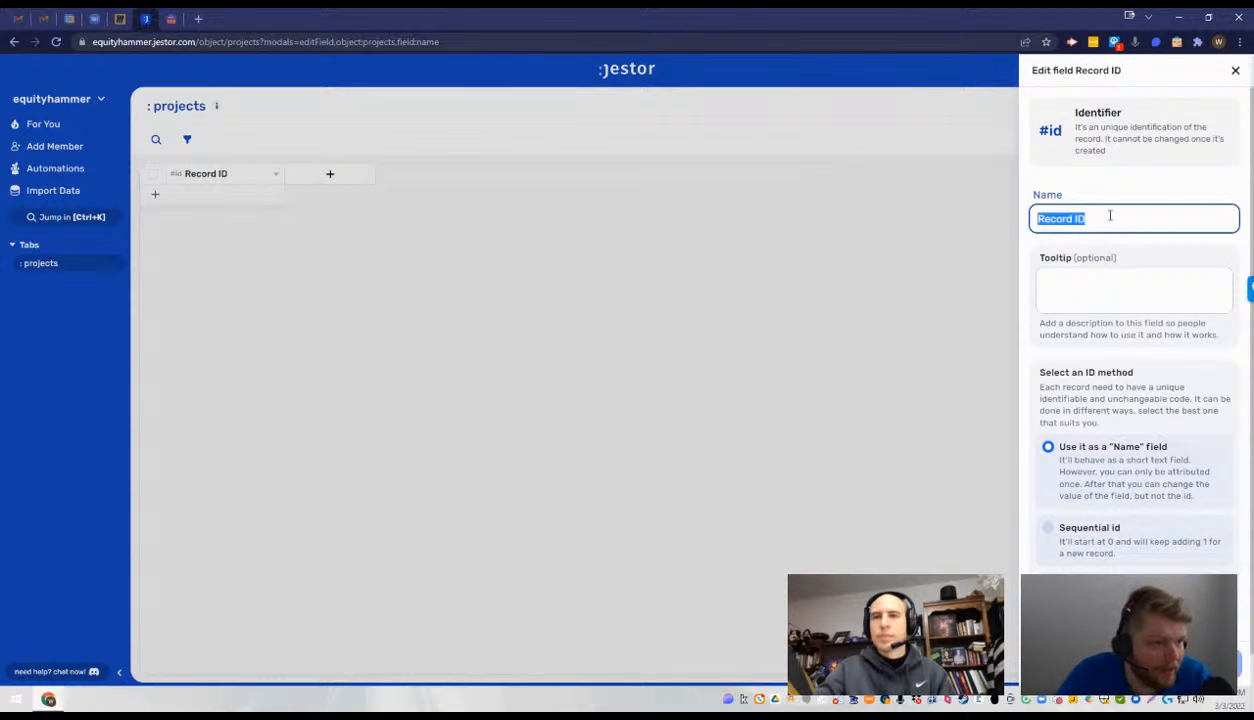
pyautogui.write('Project')
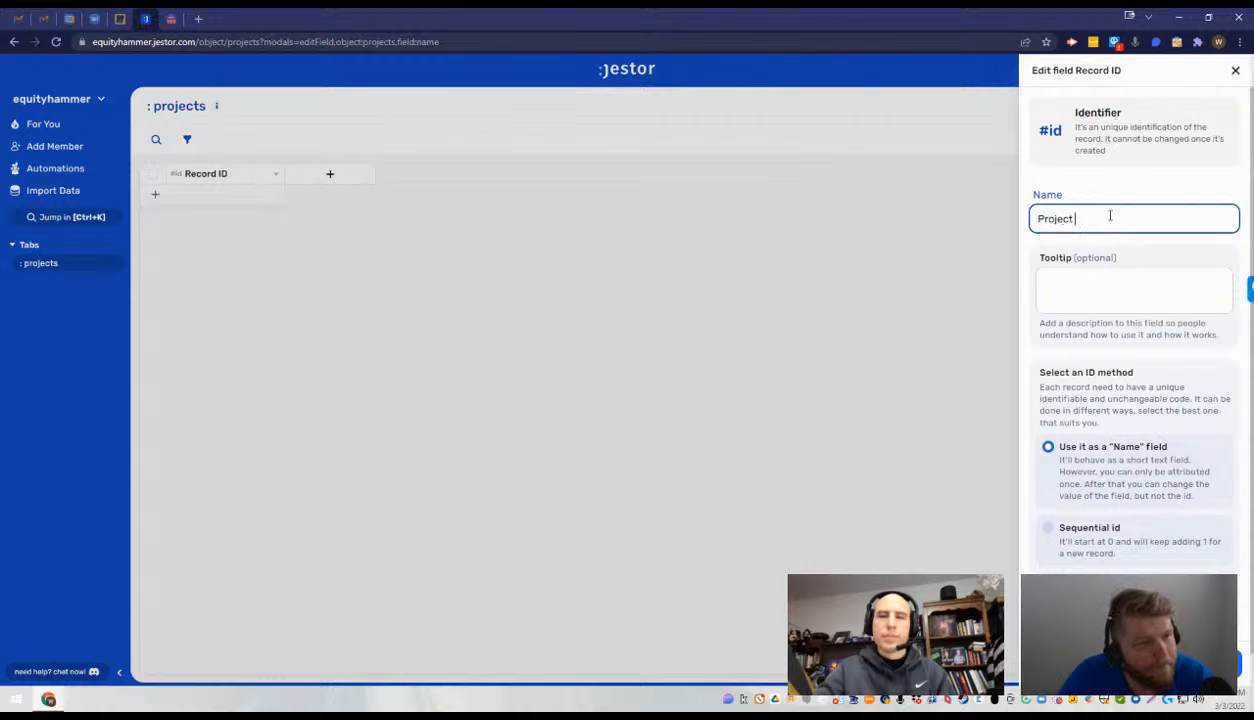
pyautogui.press('BackSpace')
pyautogui.press('BackSpace')
pyautogui.write('t')
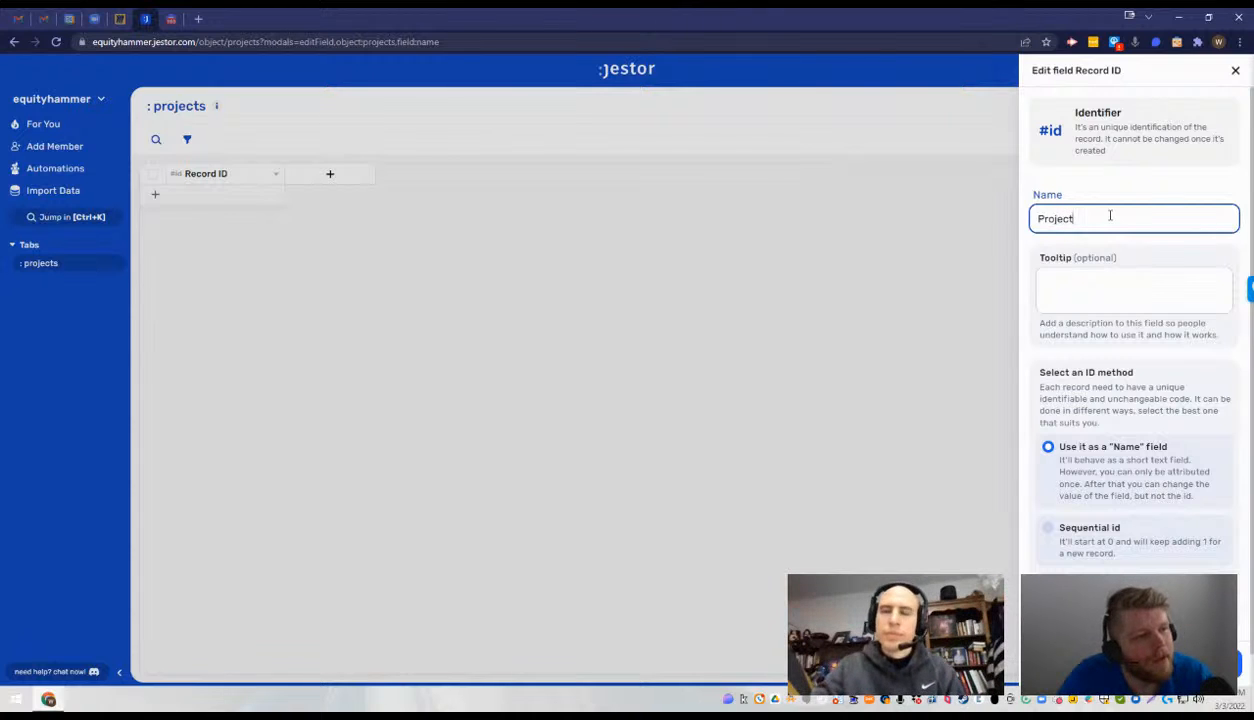
pyautogui.press('BackSpace')
pyautogui.press('BackSpace')
pyautogui.press('BackSpace')
pyautogui.press('BackSpace')
pyautogui.press('BackSpace')
pyautogui.press('BackSpace')
pyautogui.press('BackSpace')
pyautogui.write('Nam')
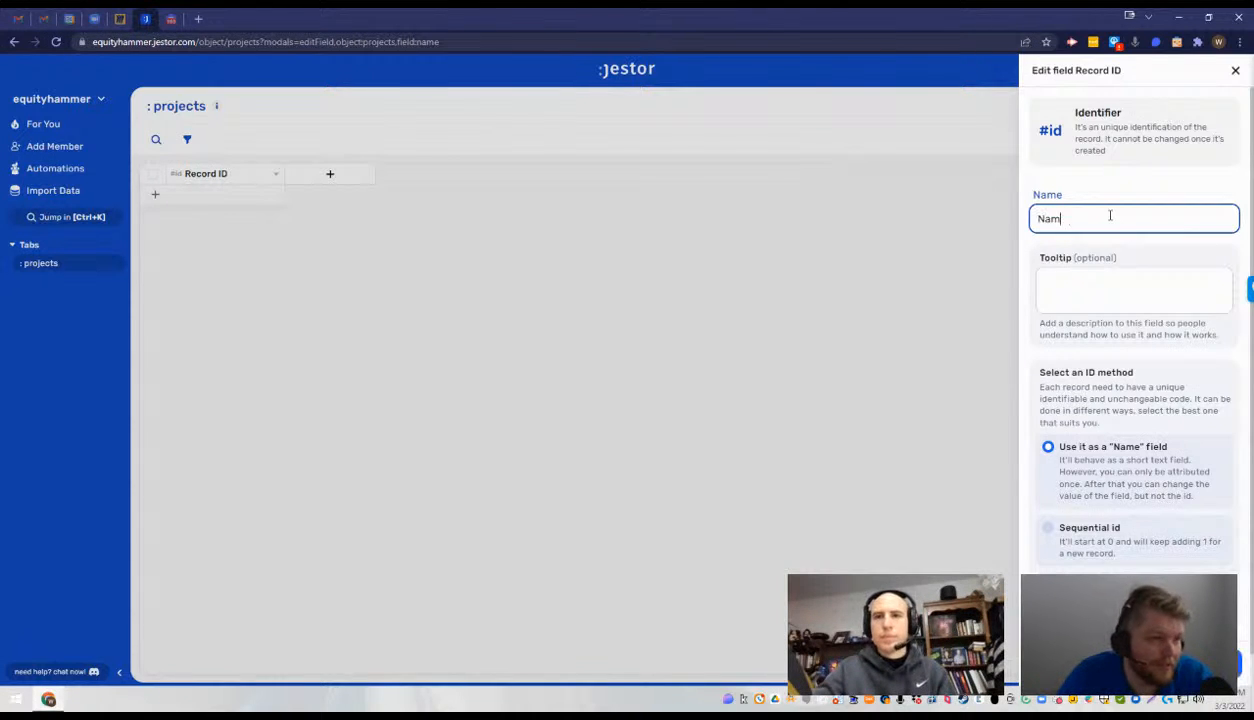
pyautogui.write('e')
pyautogui.press('Return')
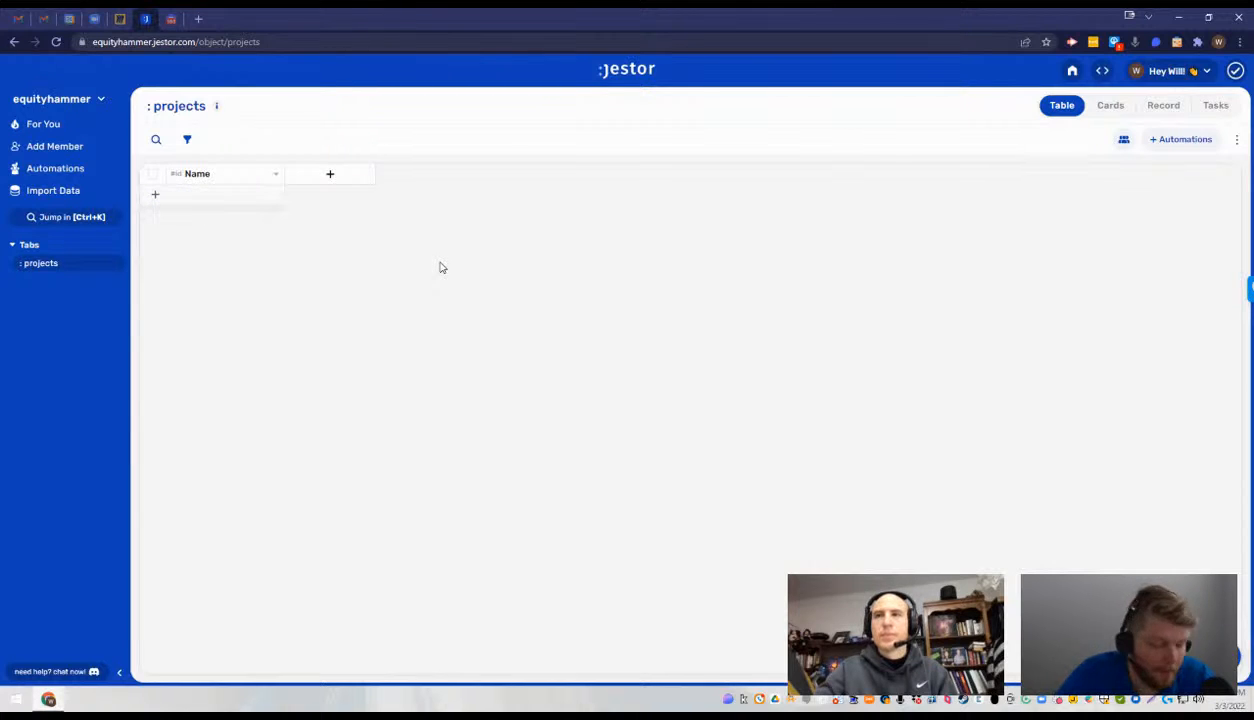
# - Create a record in the projects table with "Name" as its Name value
pyautogui.press('n')
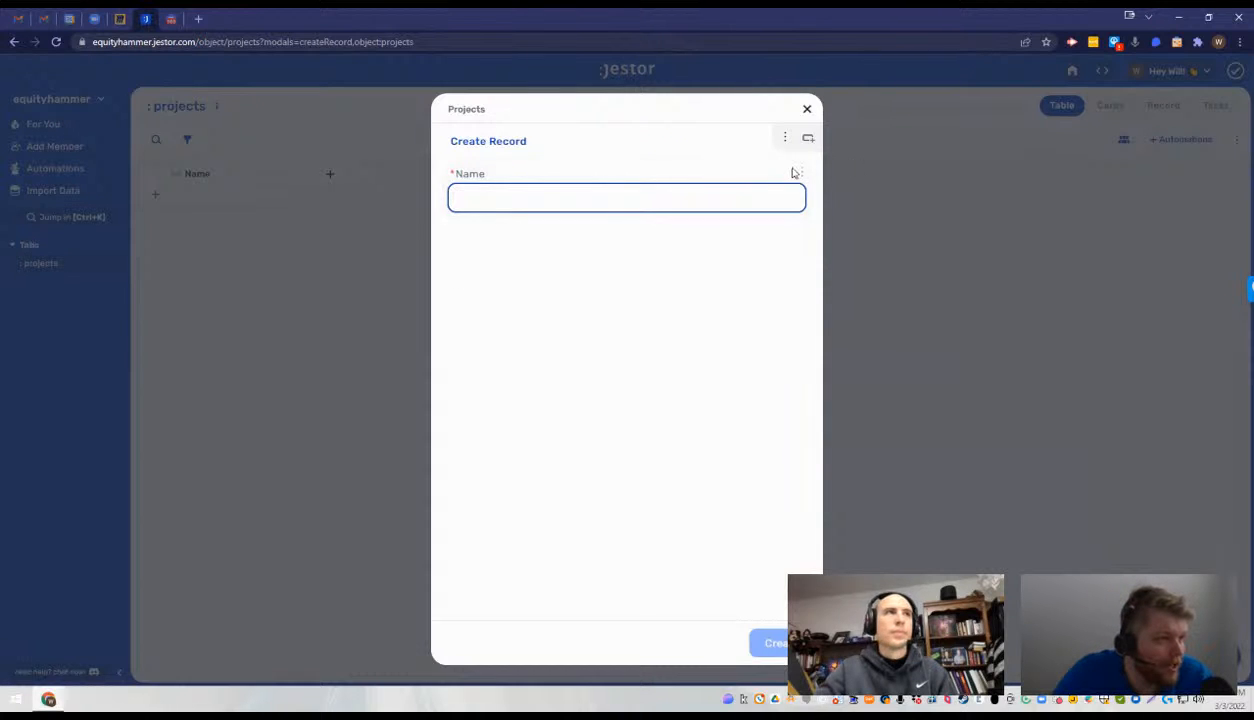
pyautogui.click(725, 159)
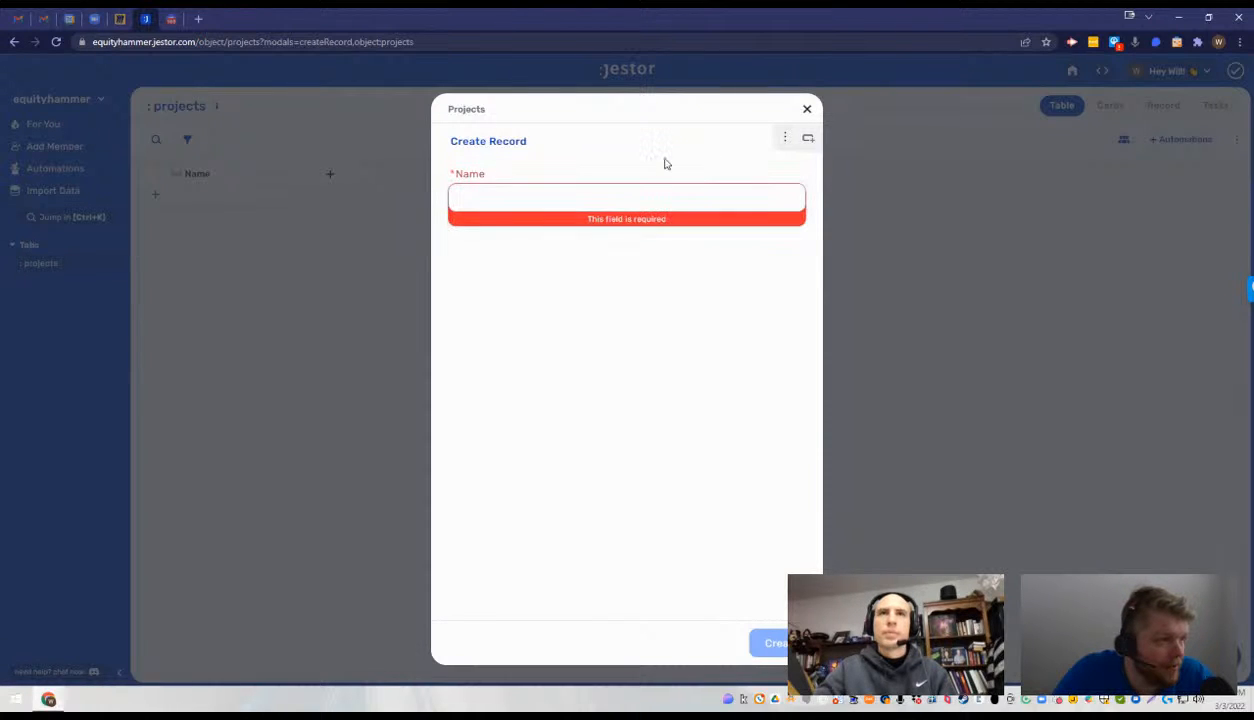
pyautogui.click(647, 193)
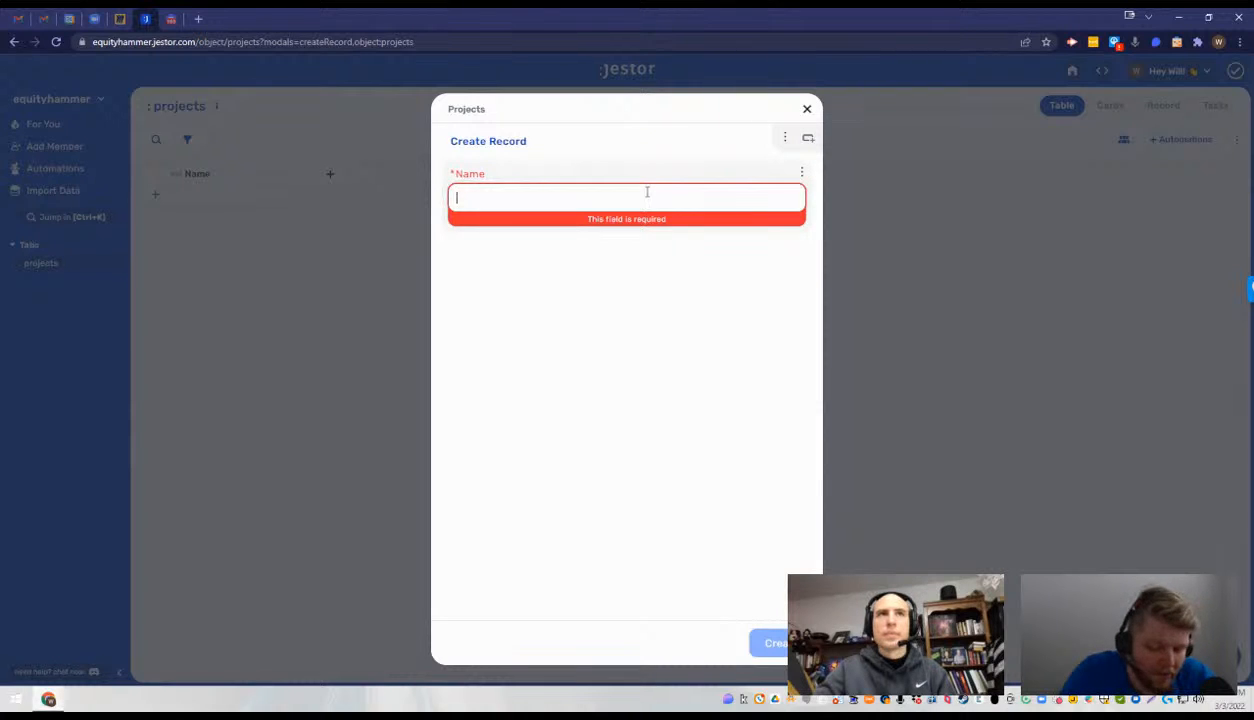
pyautogui.write('Name')
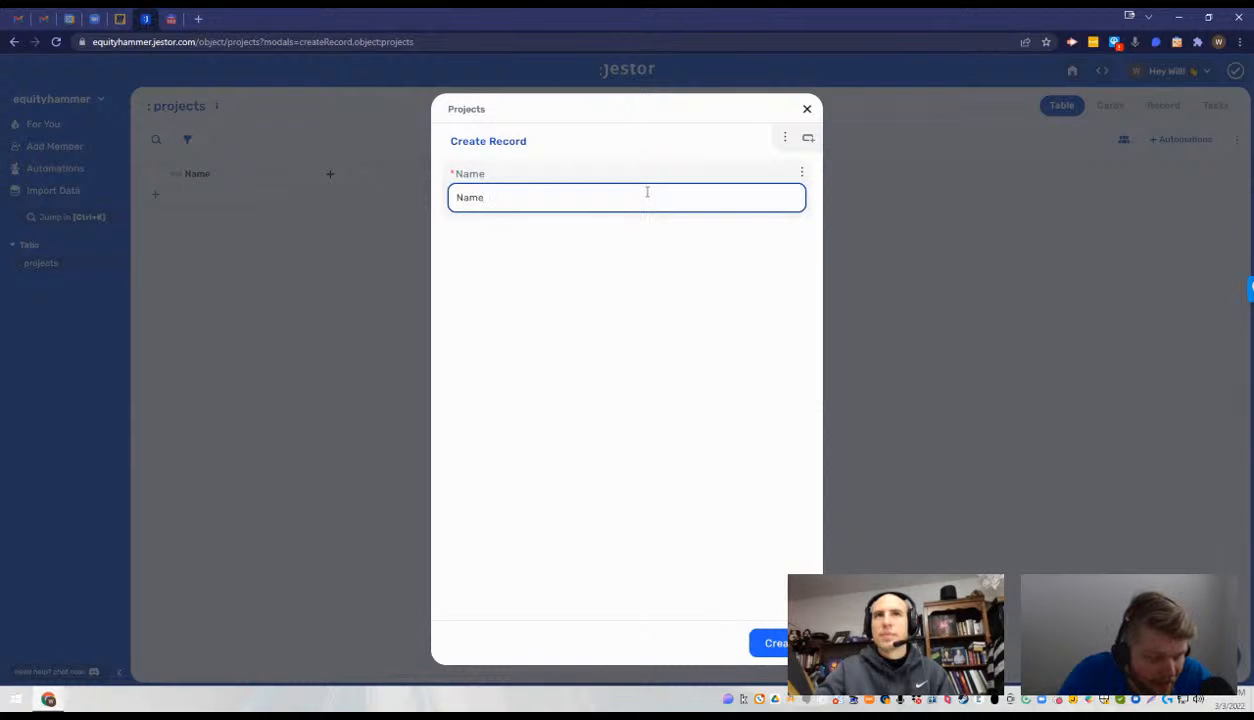
pyautogui.hotkey('alt', 'Tab')
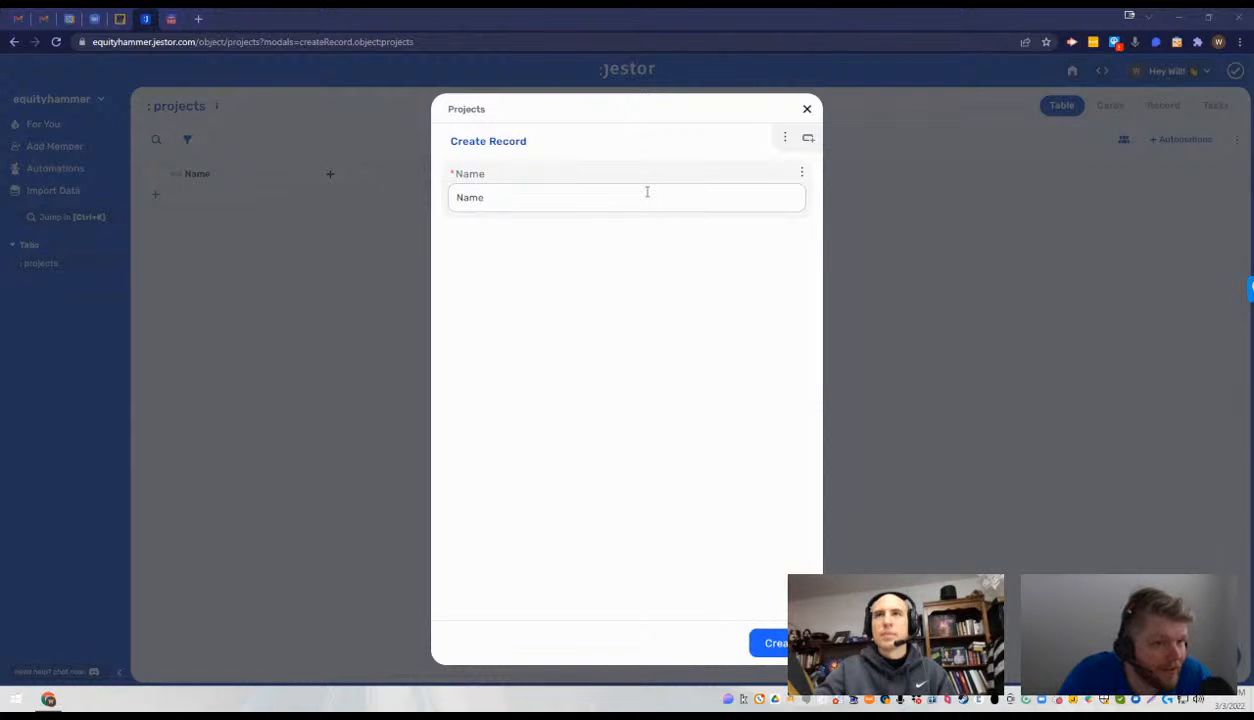
pyautogui.click(647, 192)
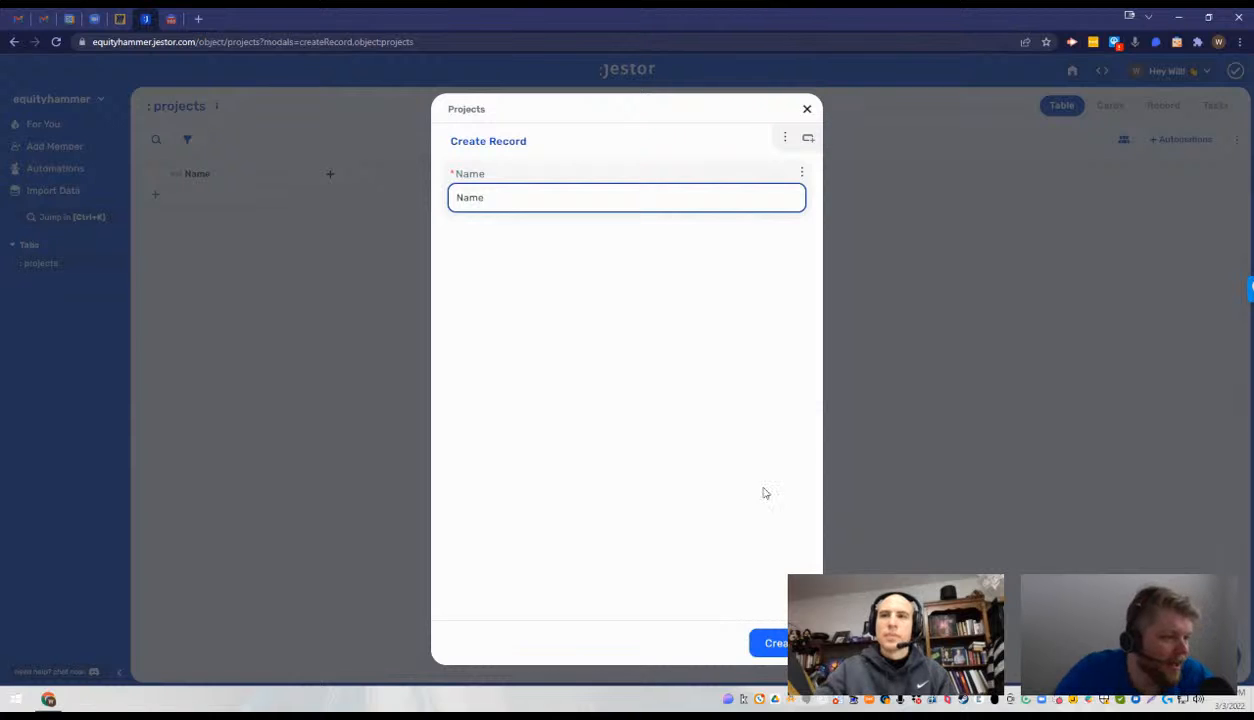
pyautogui.click(785, 636)
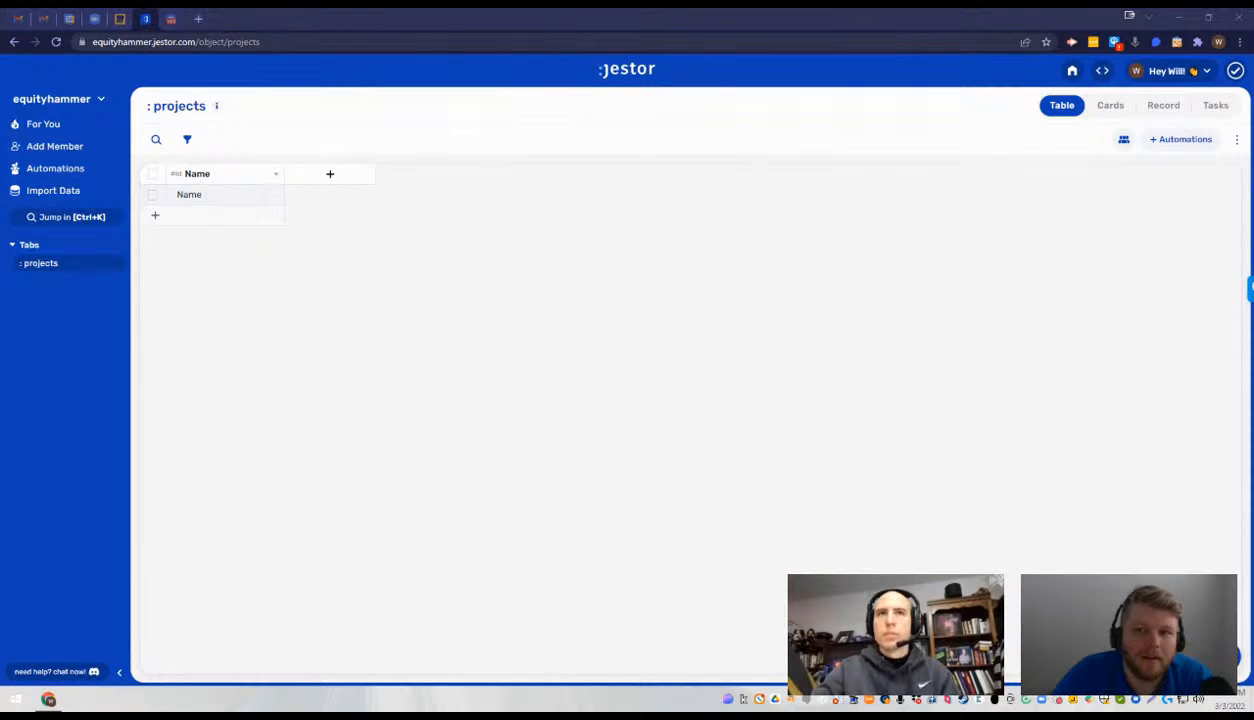
pyautogui.moveTo(708, 9); pyautogui.dragTo(712, 10)
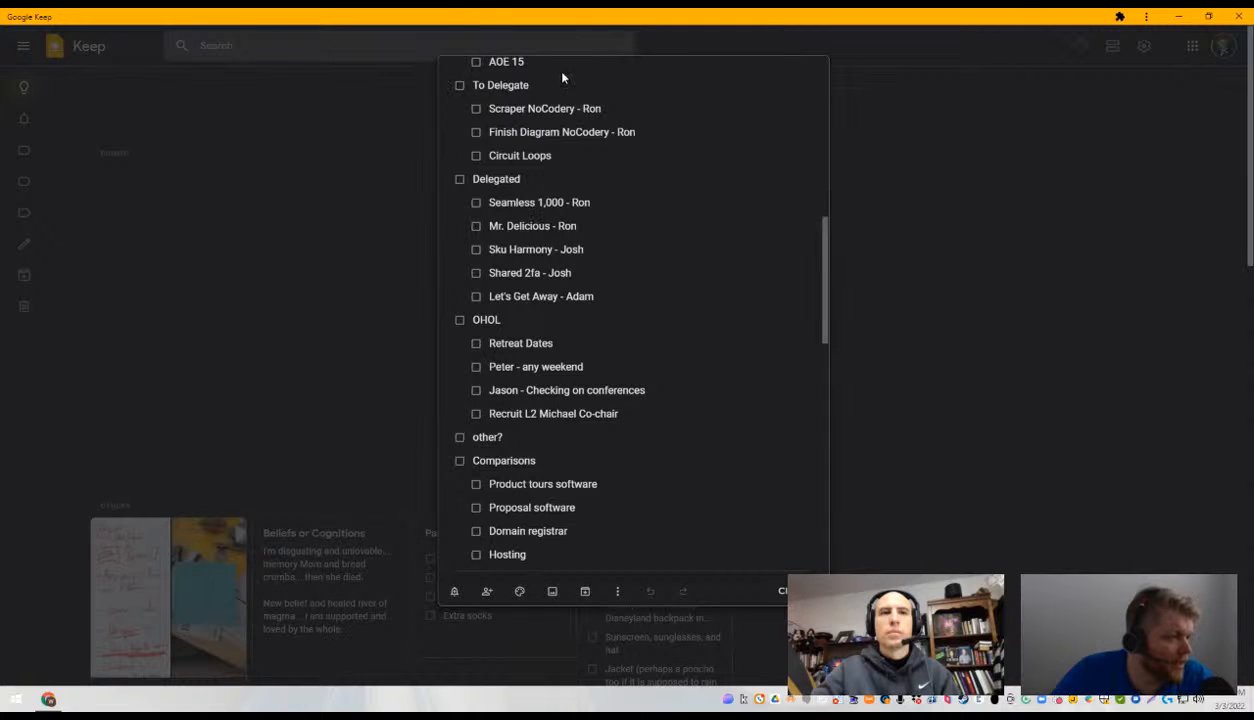
pyautogui.moveTo(601, 19); pyautogui.dragTo(1253, 100)
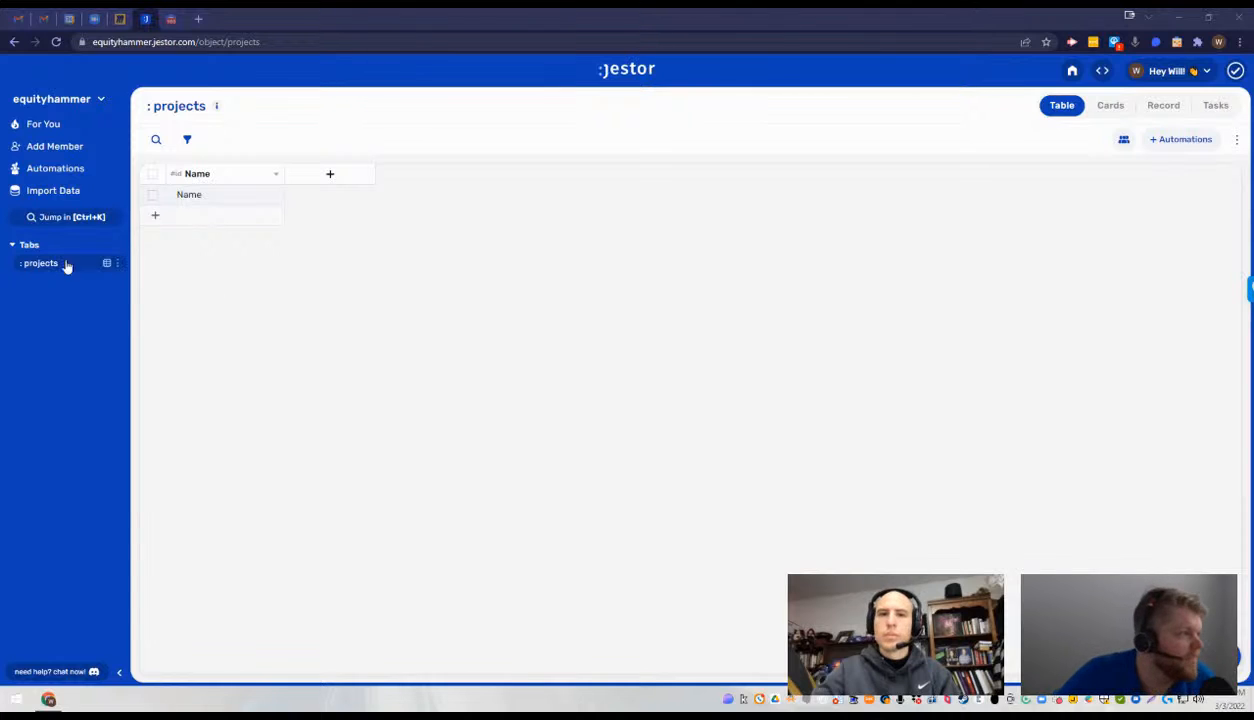
# - Add a new App tab, naming it with the owner's first name in possessive form followed by "Command Center"
pyautogui.click(117, 265)
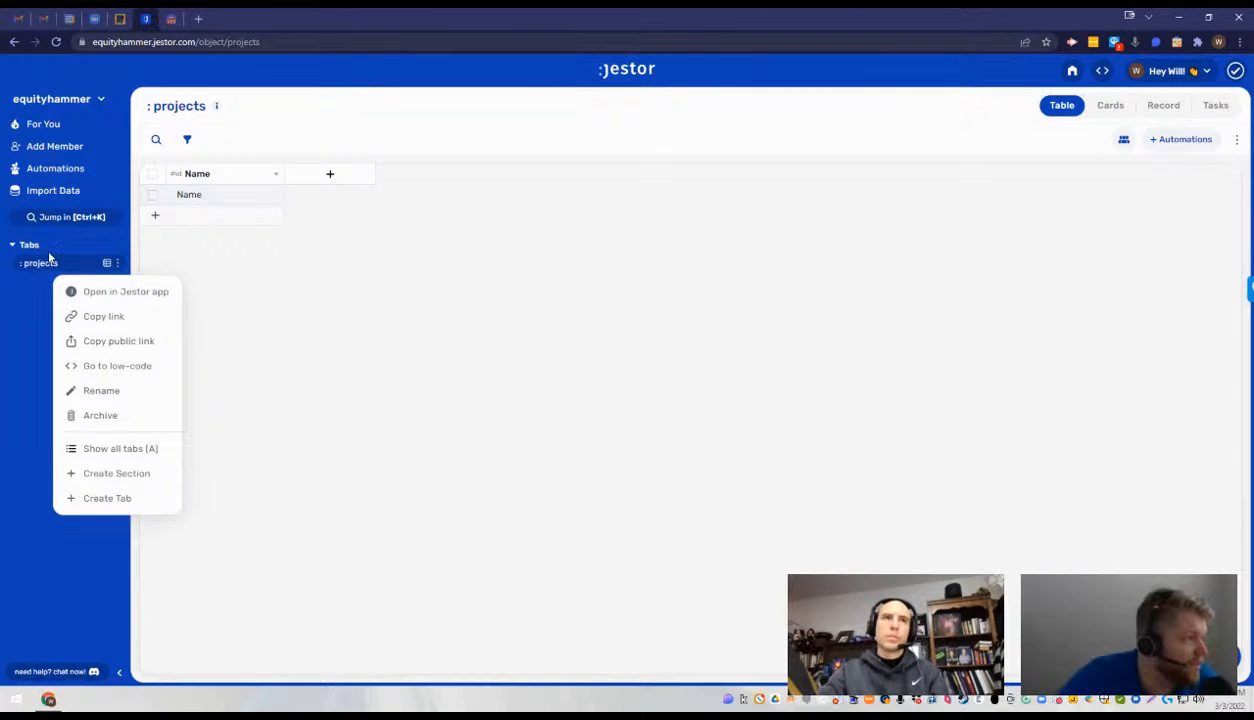
pyautogui.click(108, 247)
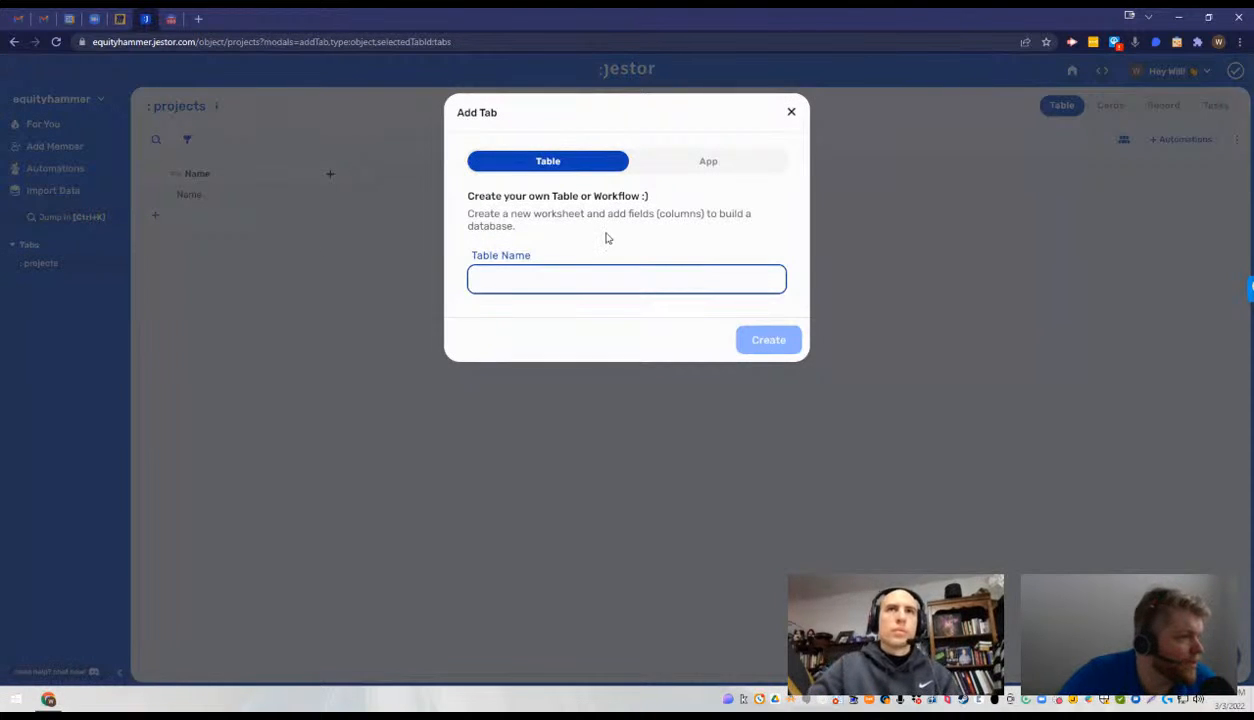
pyautogui.click(745, 164)
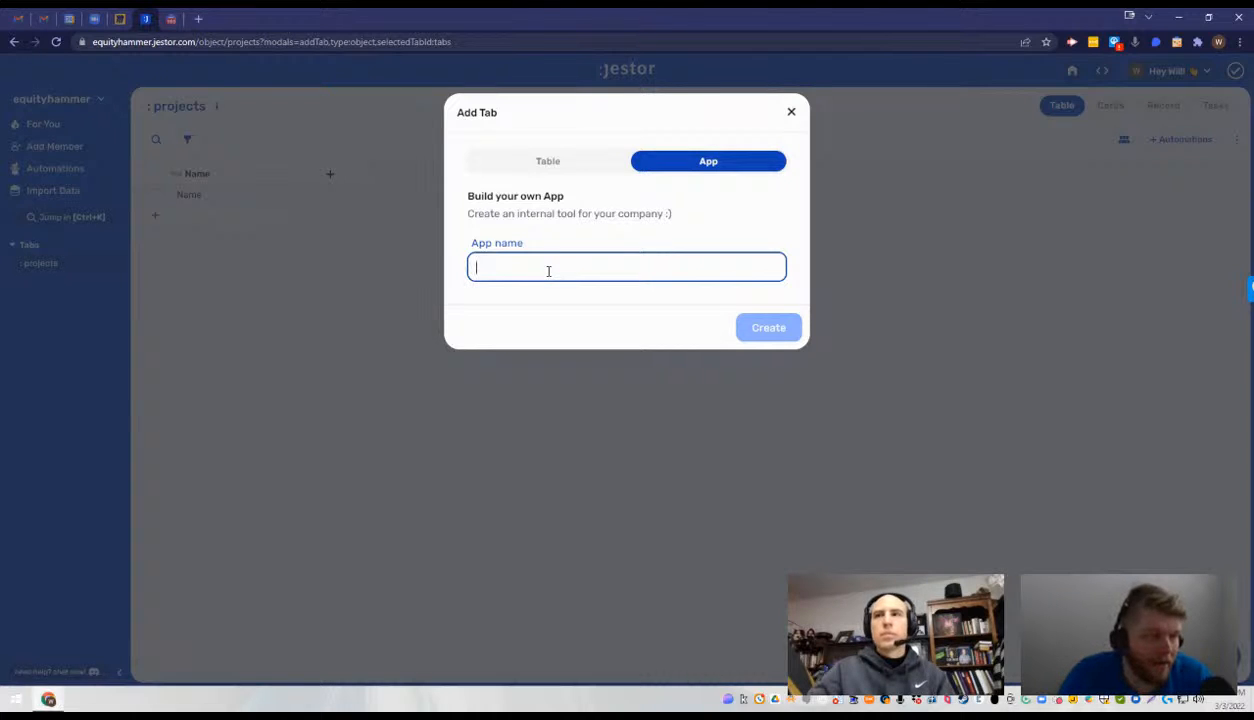
pyautogui.write("Will's ")
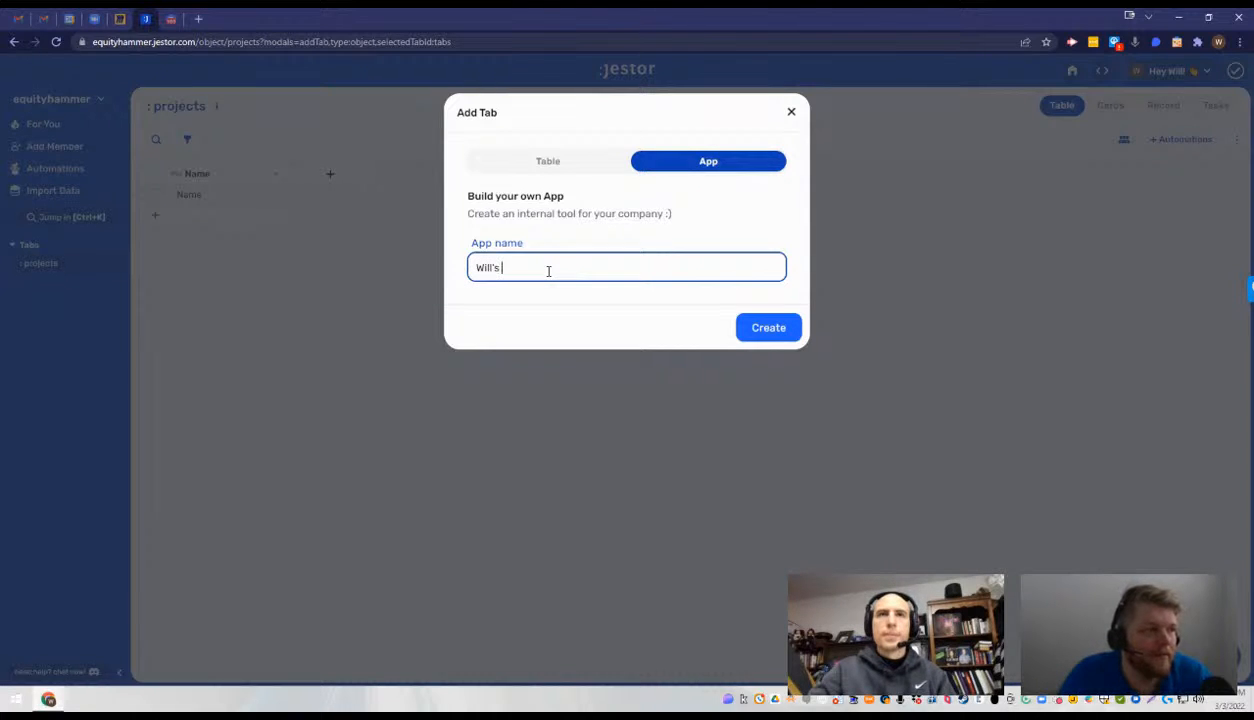
pyautogui.write('C')
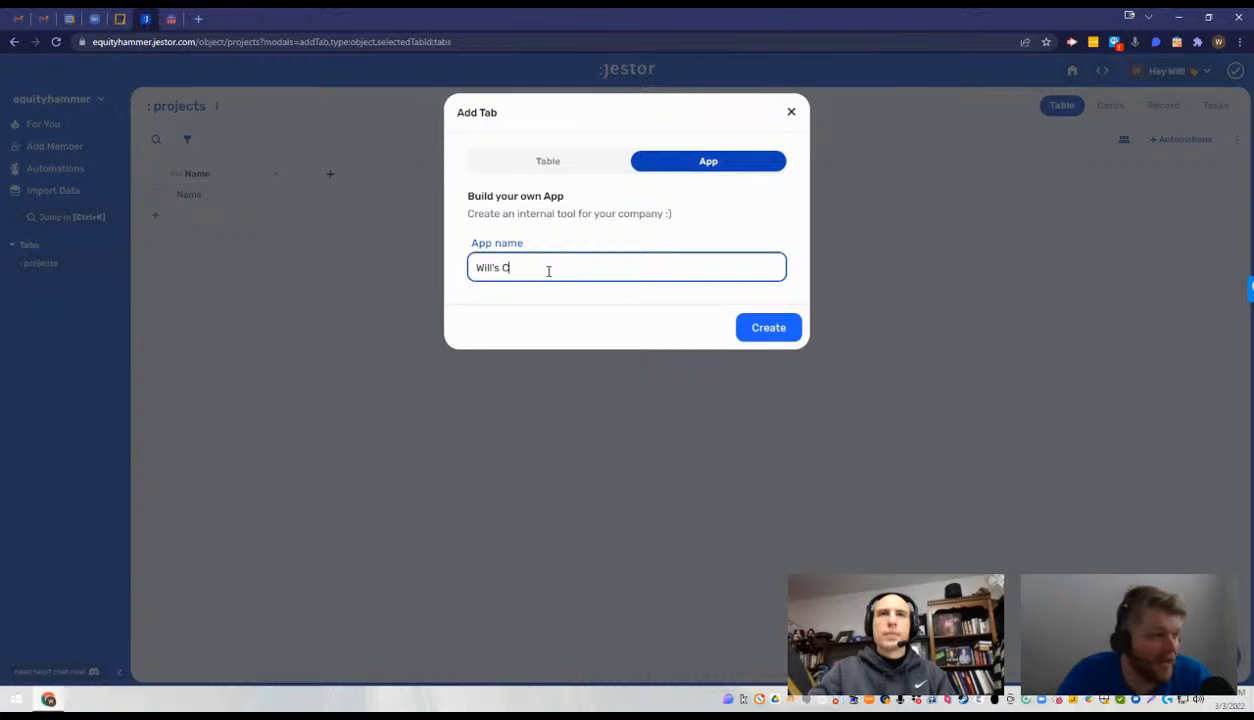
pyautogui.write('ommand Center')
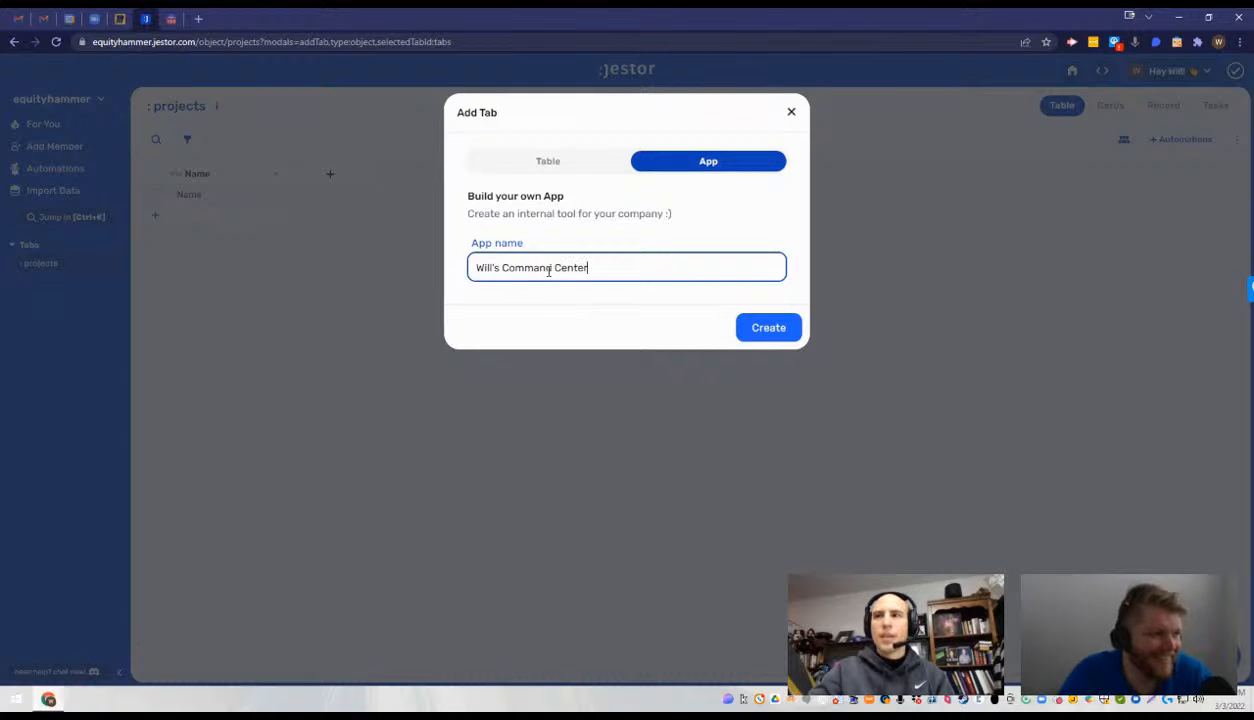
pyautogui.click(768, 330)
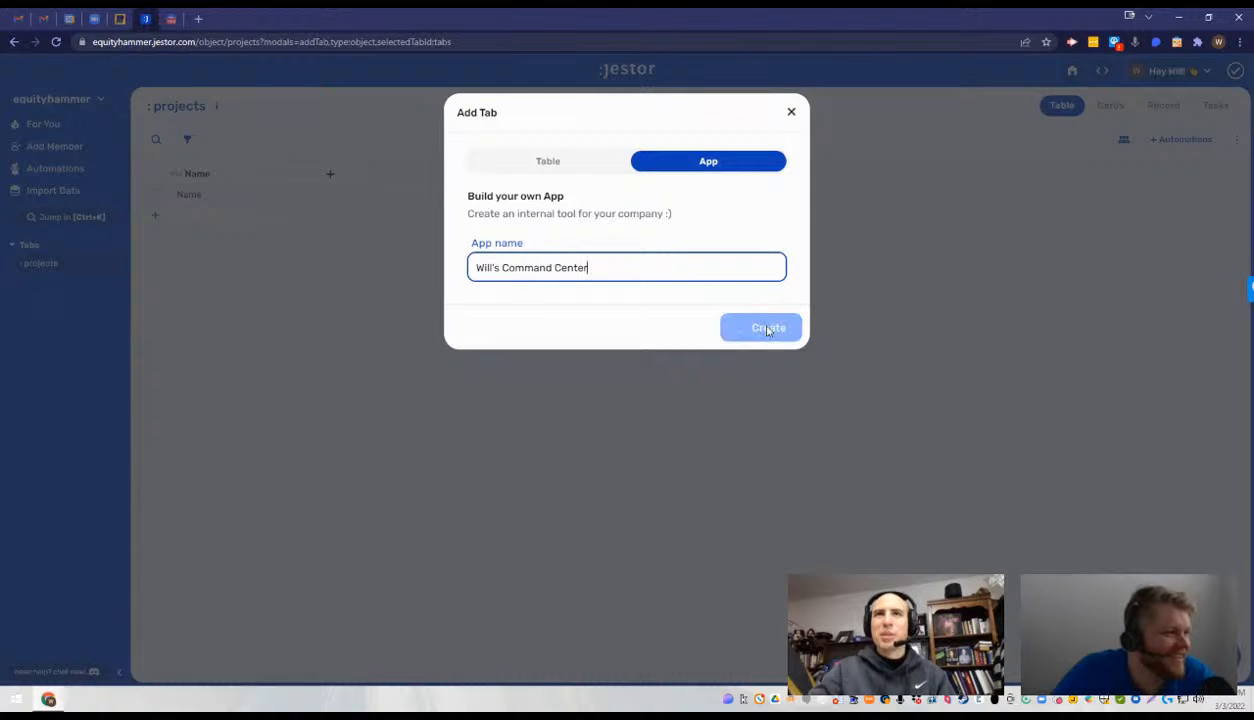
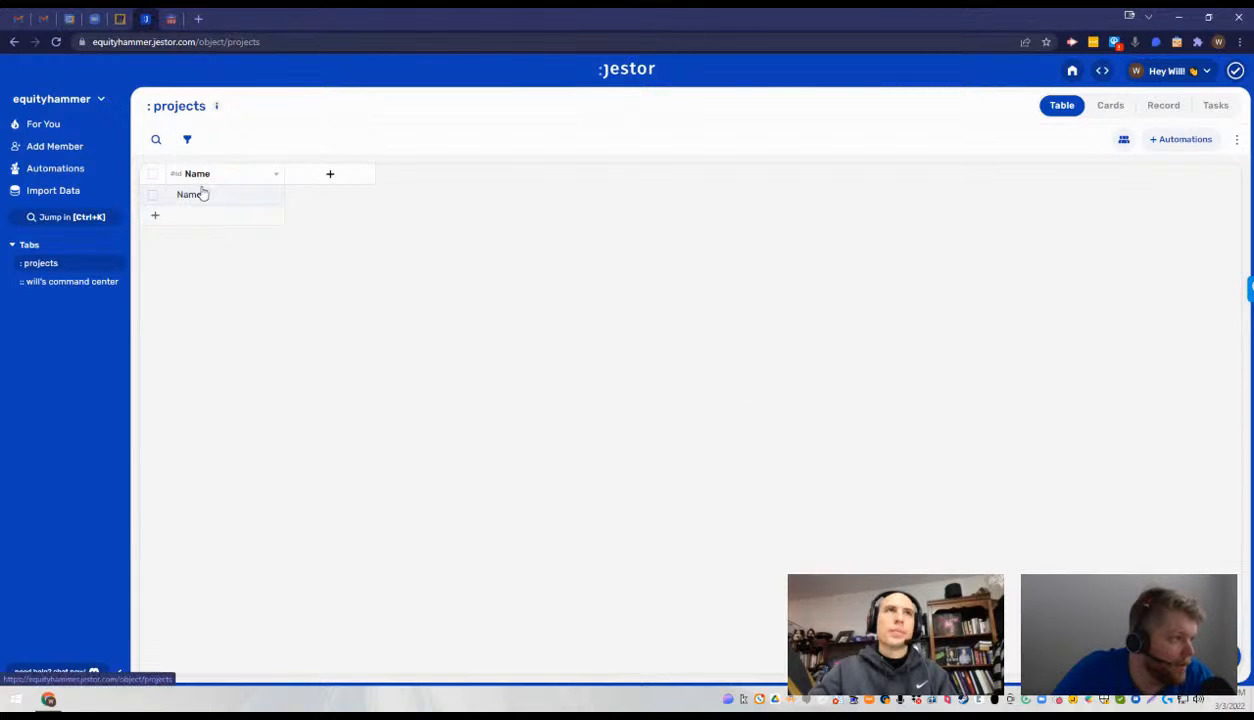
# - Change the Name value of the existing record in the projects table to "DataAutomation"
pyautogui.click(199, 194)
pyautogui.doubleClick(199, 195)
pyautogui.press('BackSpace')
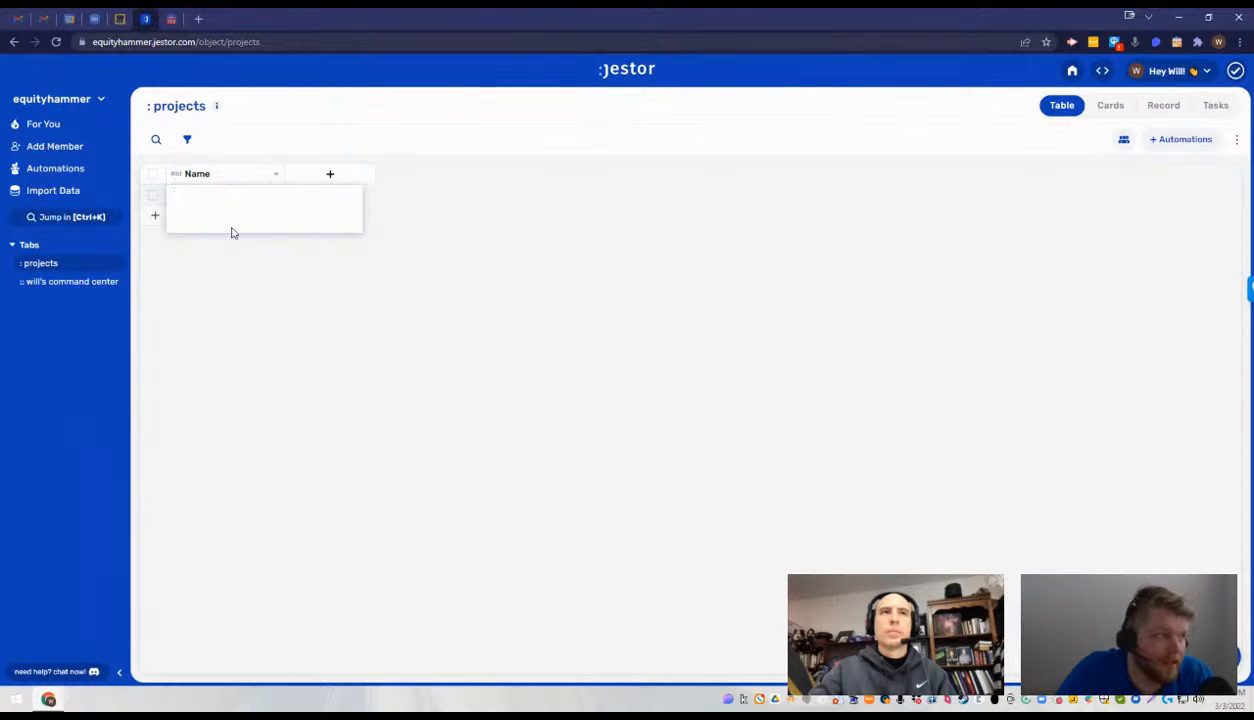
pyautogui.write('Dat')
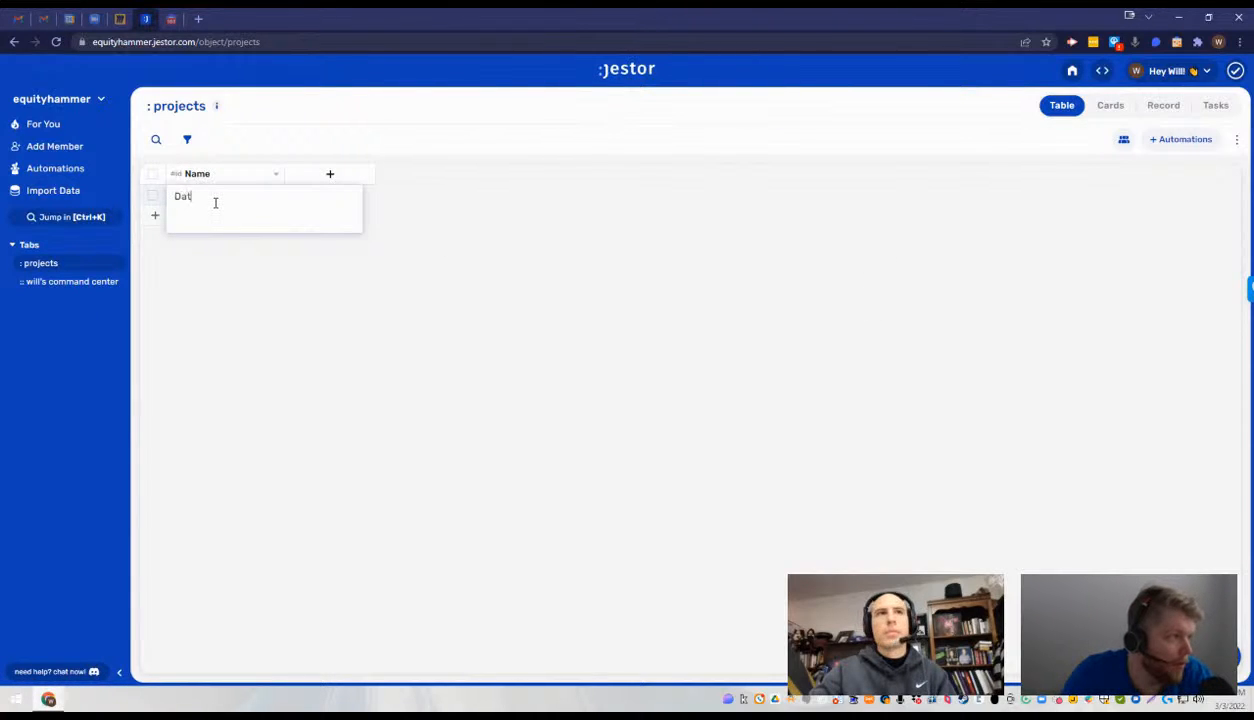
pyautogui.write('aAutomation')
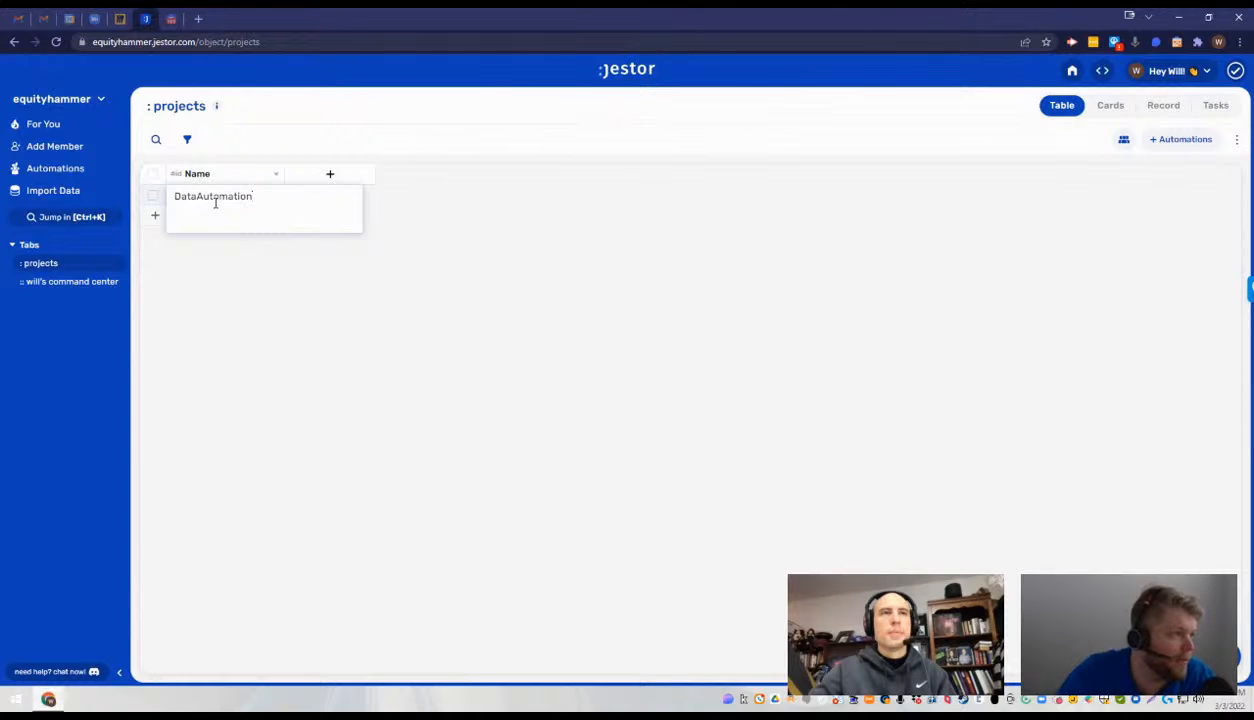
pyautogui.click(257, 278)
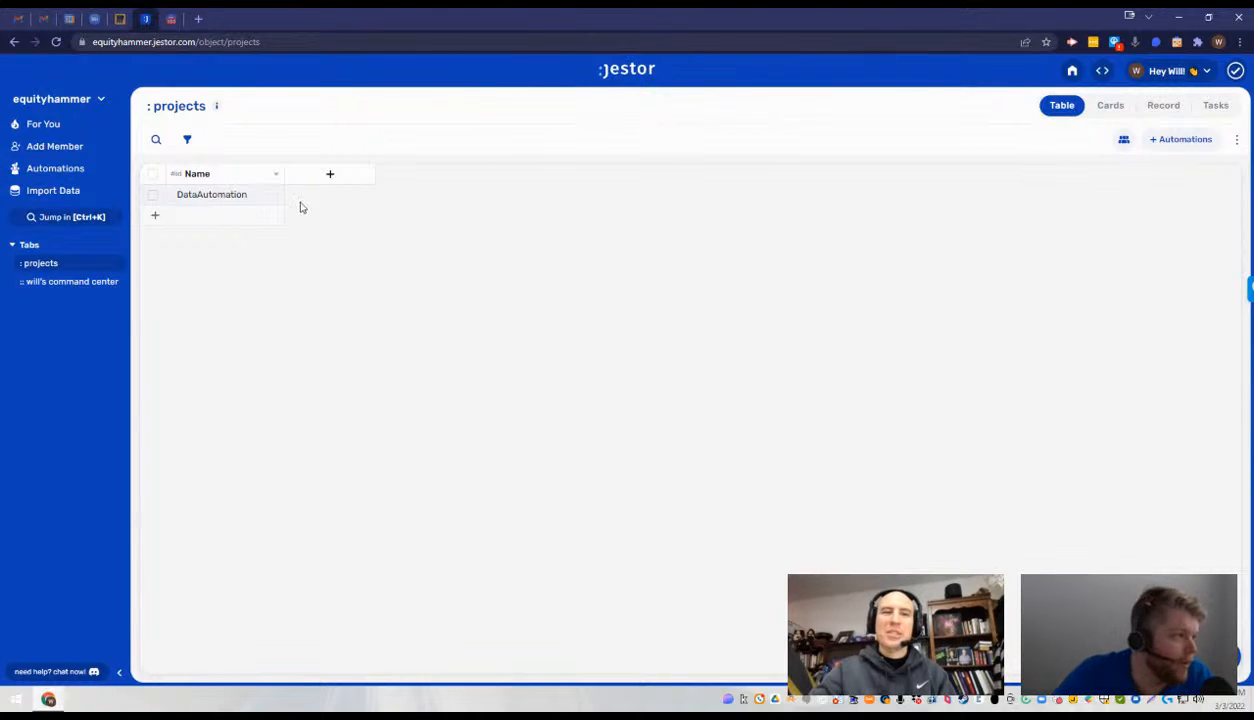
# - Start a new record in the projects table and enter "Scraper" as its Name
pyautogui.moveTo(244, 203)
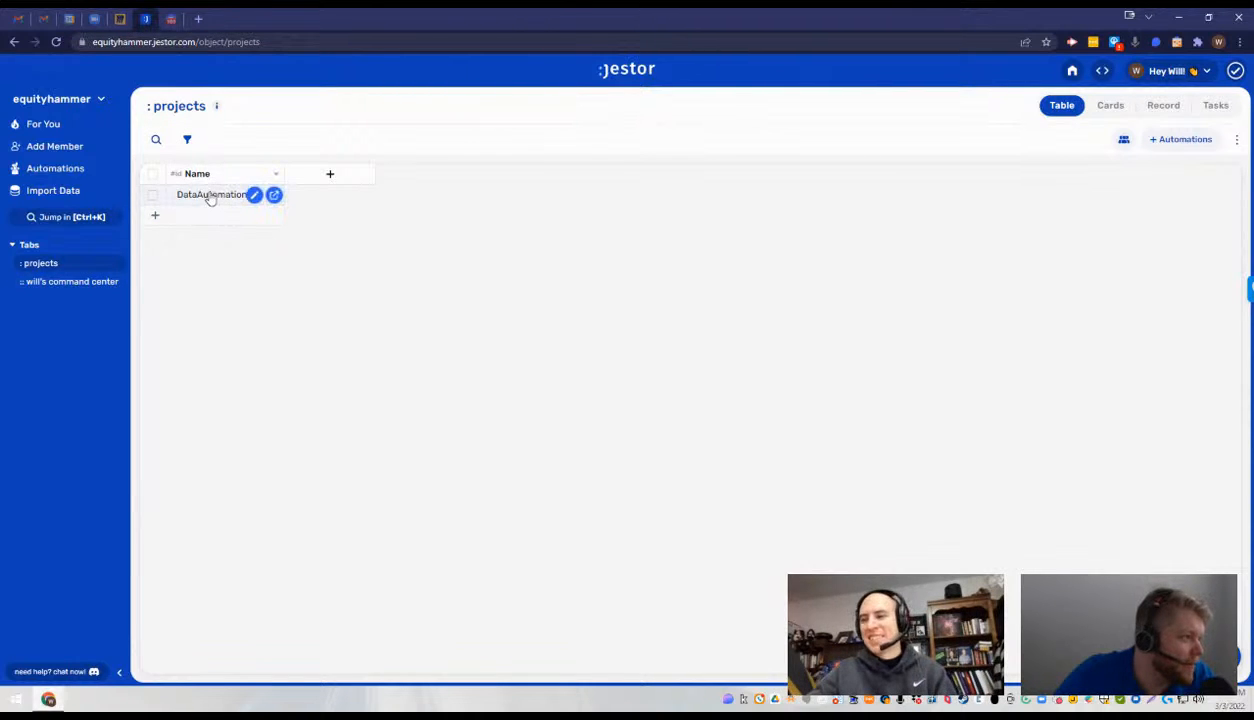
pyautogui.click(204, 216)
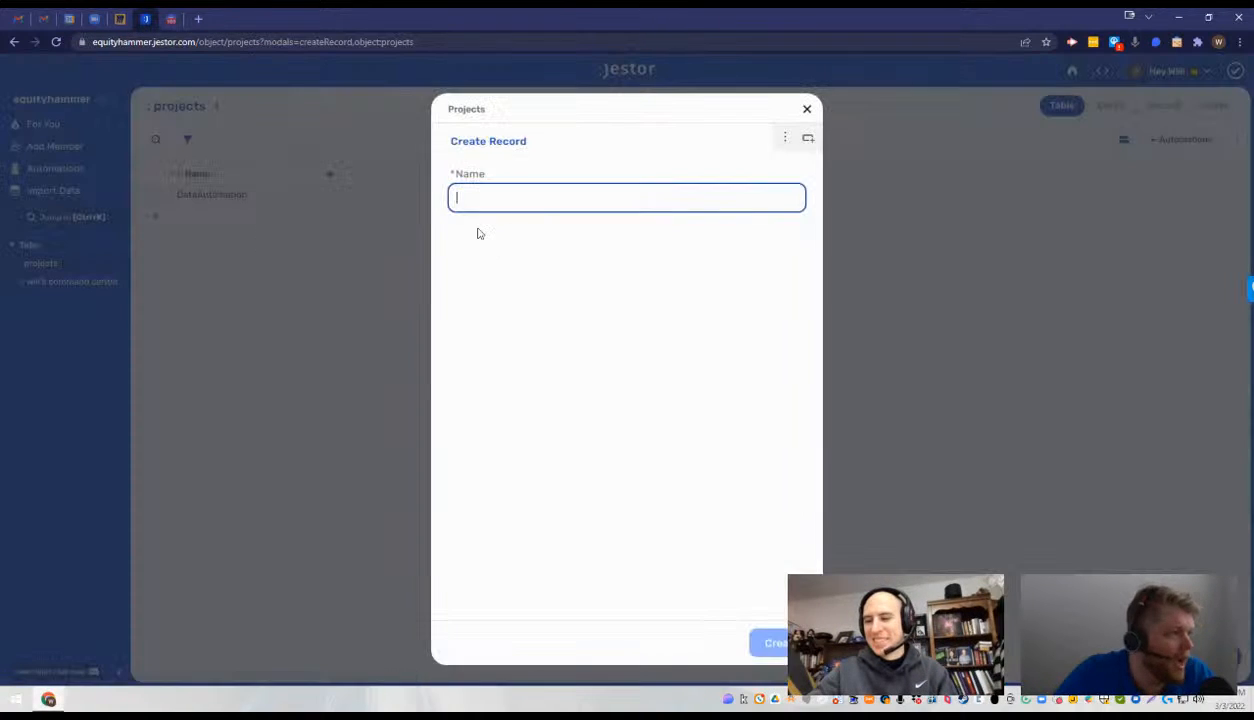
pyautogui.click(547, 196)
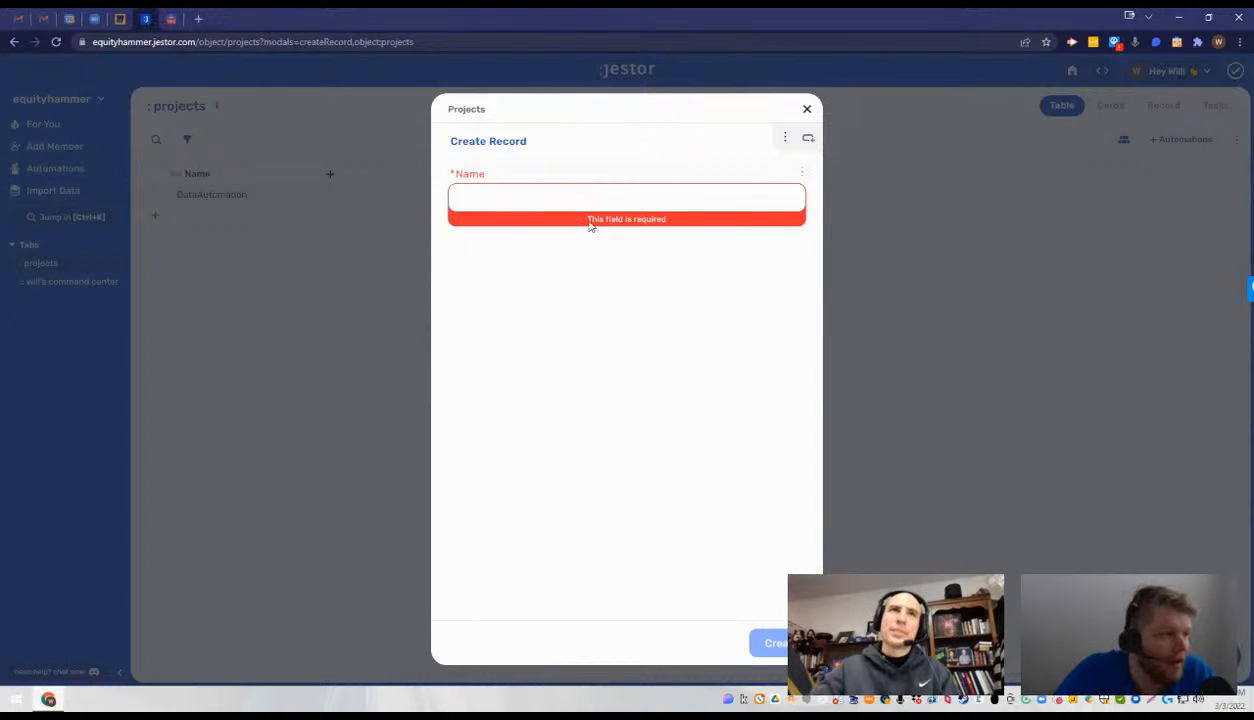
pyautogui.click(490, 197)
pyautogui.write('Scrape')
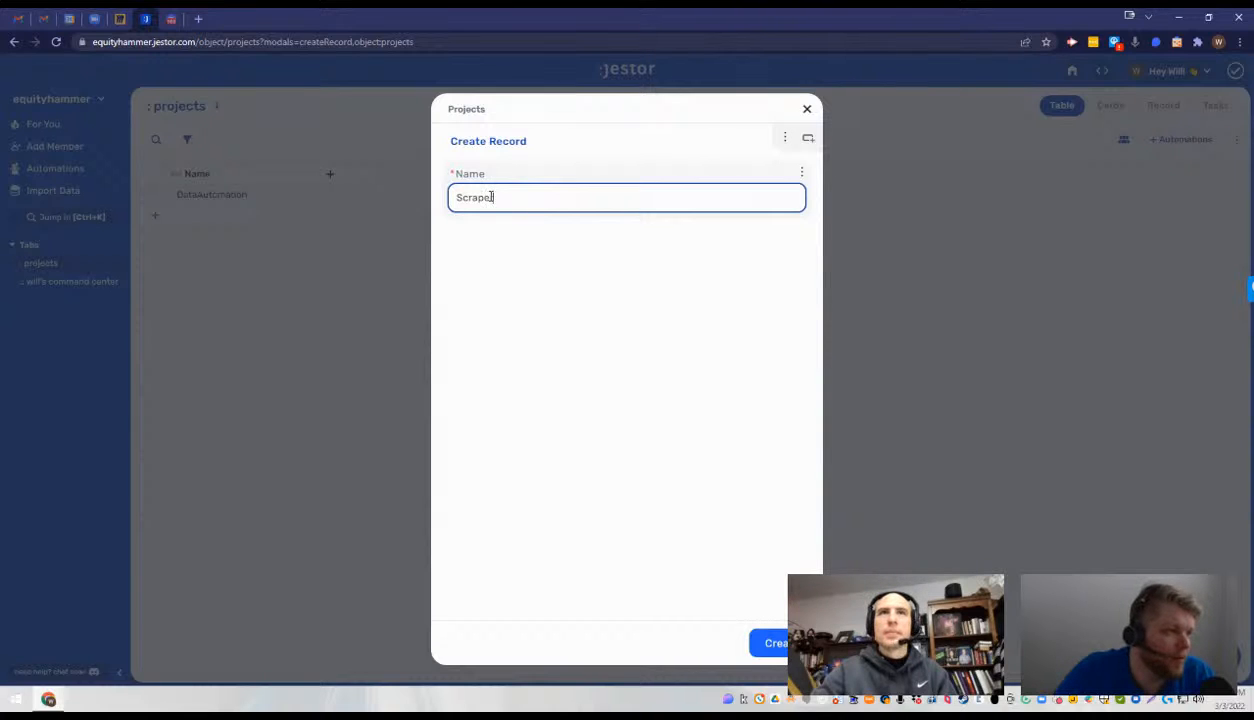
pyautogui.write('r')
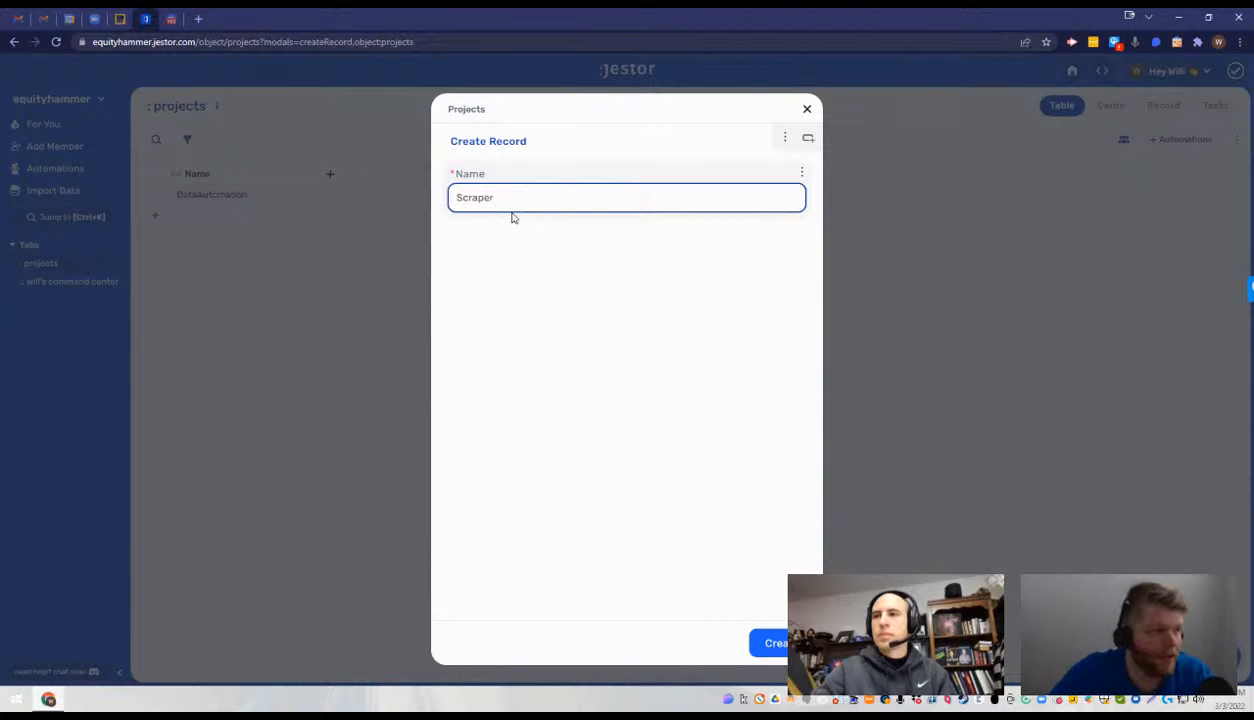
# - Prefix the new record's Name so it reads "NoCodery - Scraper" and create the record
pyautogui.press('Left')
pyautogui.press('Left')
pyautogui.press('Left')
pyautogui.press('Left')
pyautogui.press('Left')
pyautogui.press('Left')
pyautogui.press('Left')
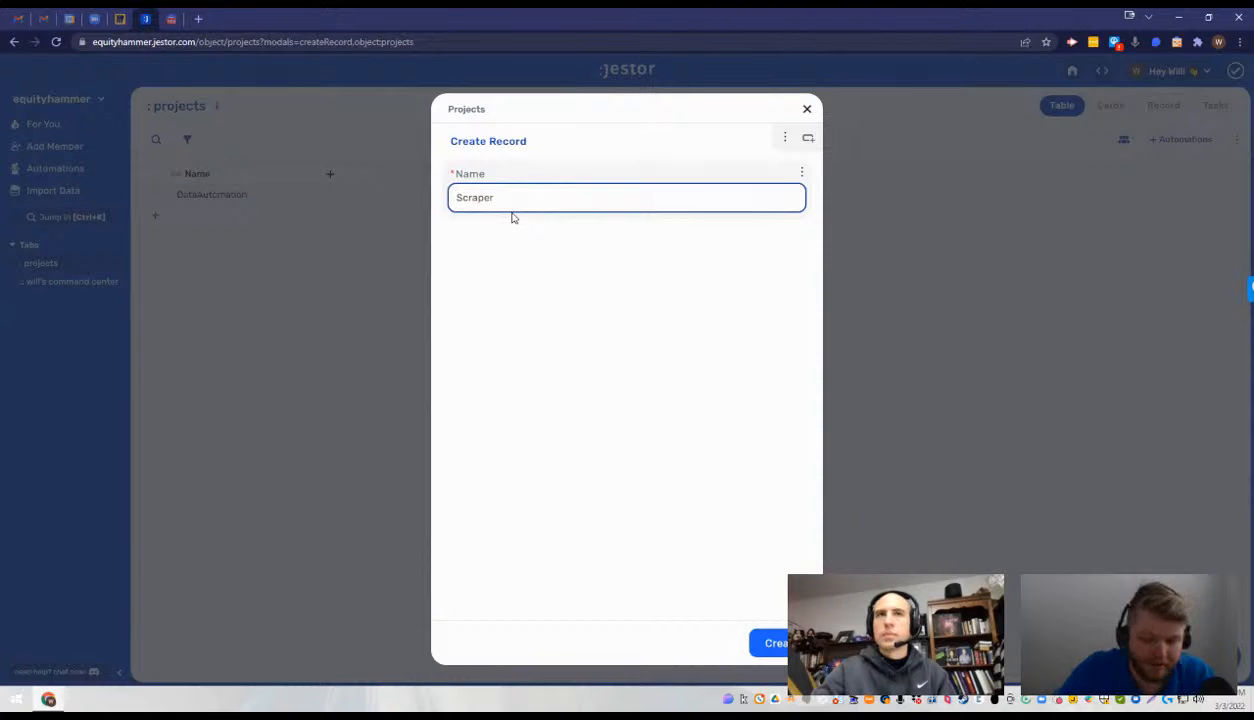
pyautogui.write('NoCode')
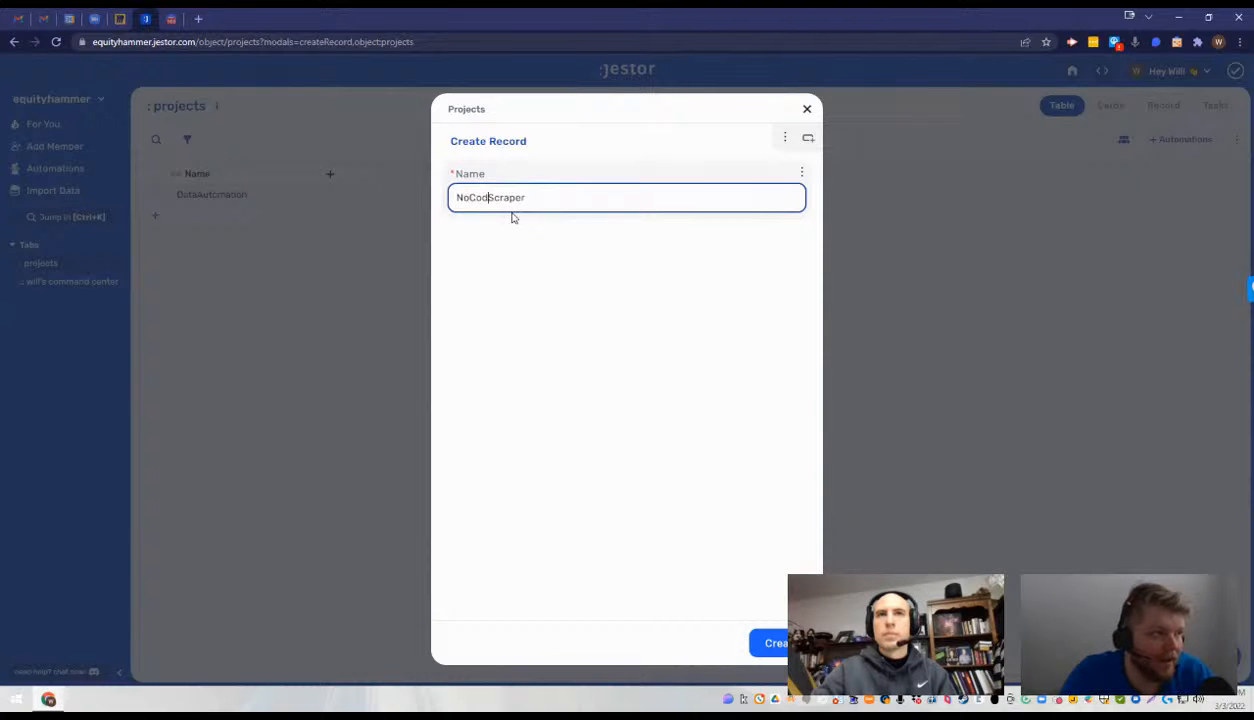
pyautogui.write('ry -')
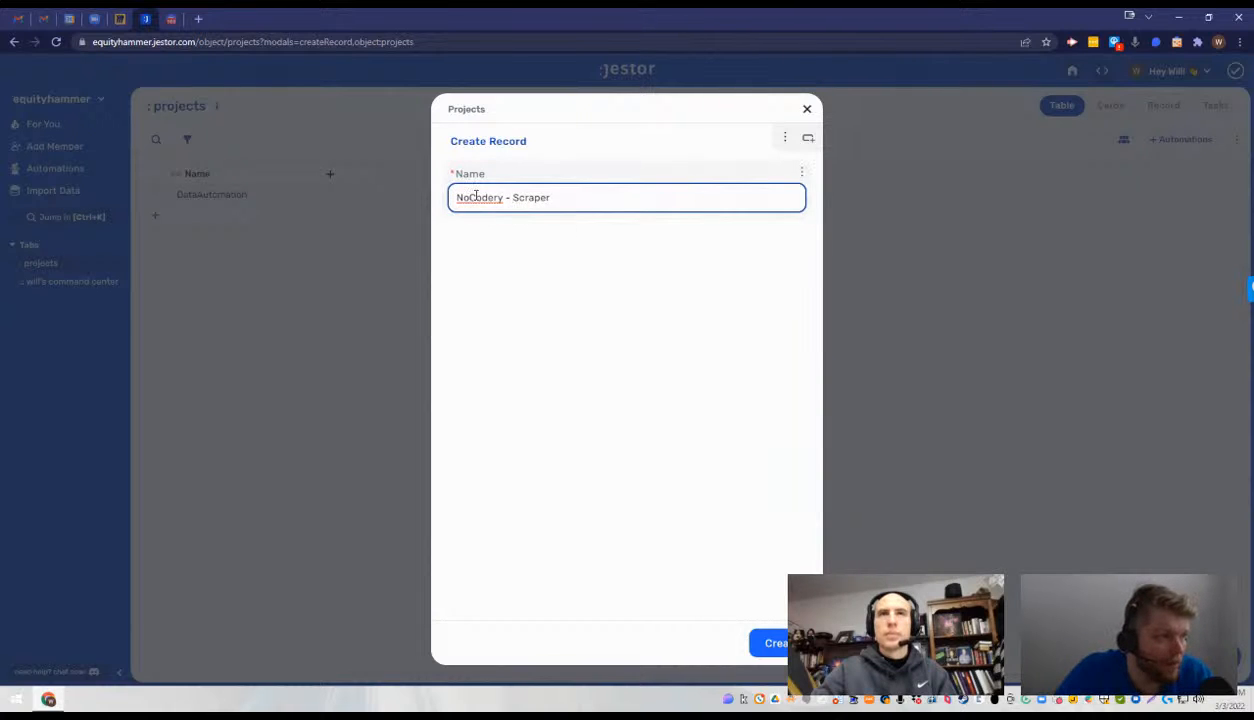
pyautogui.rightClick(466, 197)
pyautogui.click(684, 191)
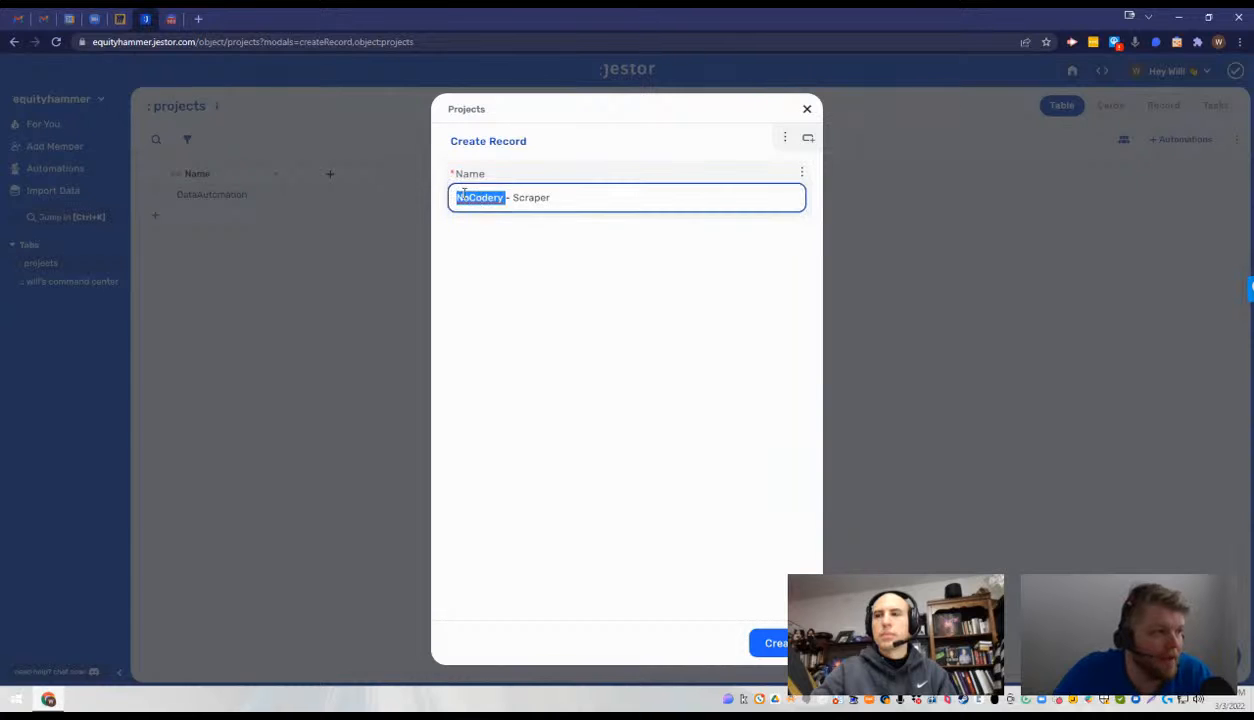
pyautogui.doubleClick(543, 197)
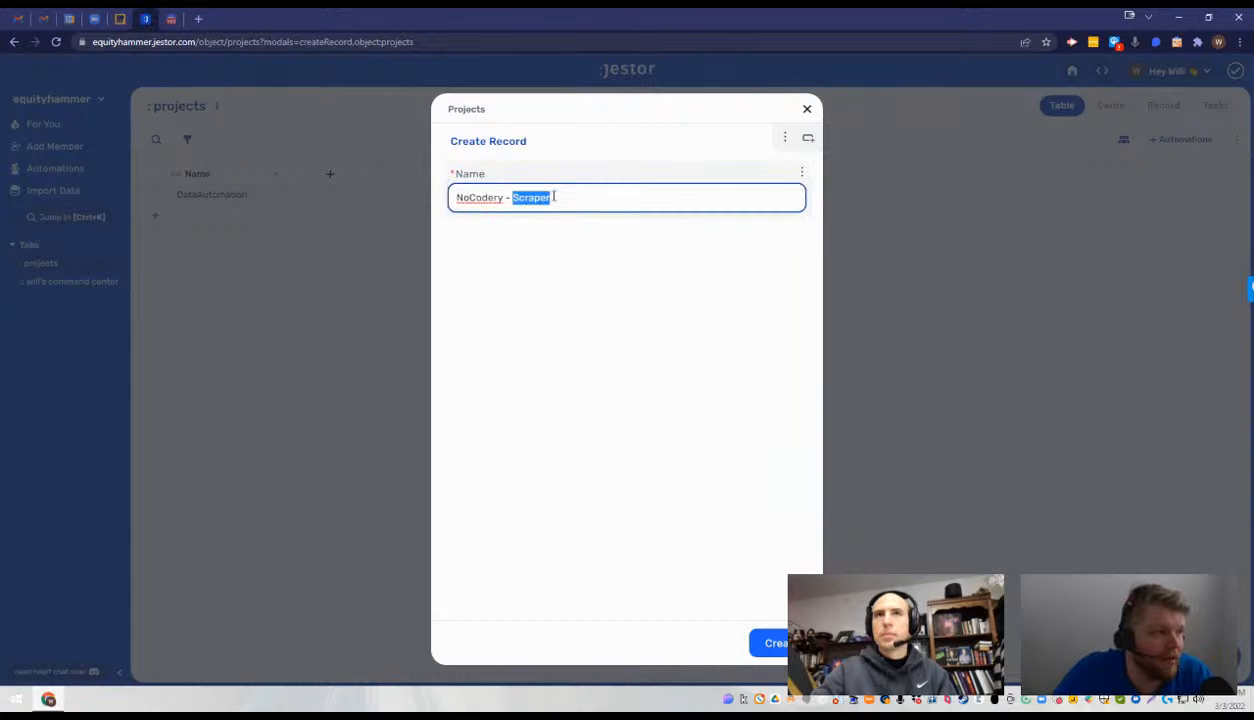
pyautogui.click(768, 643)
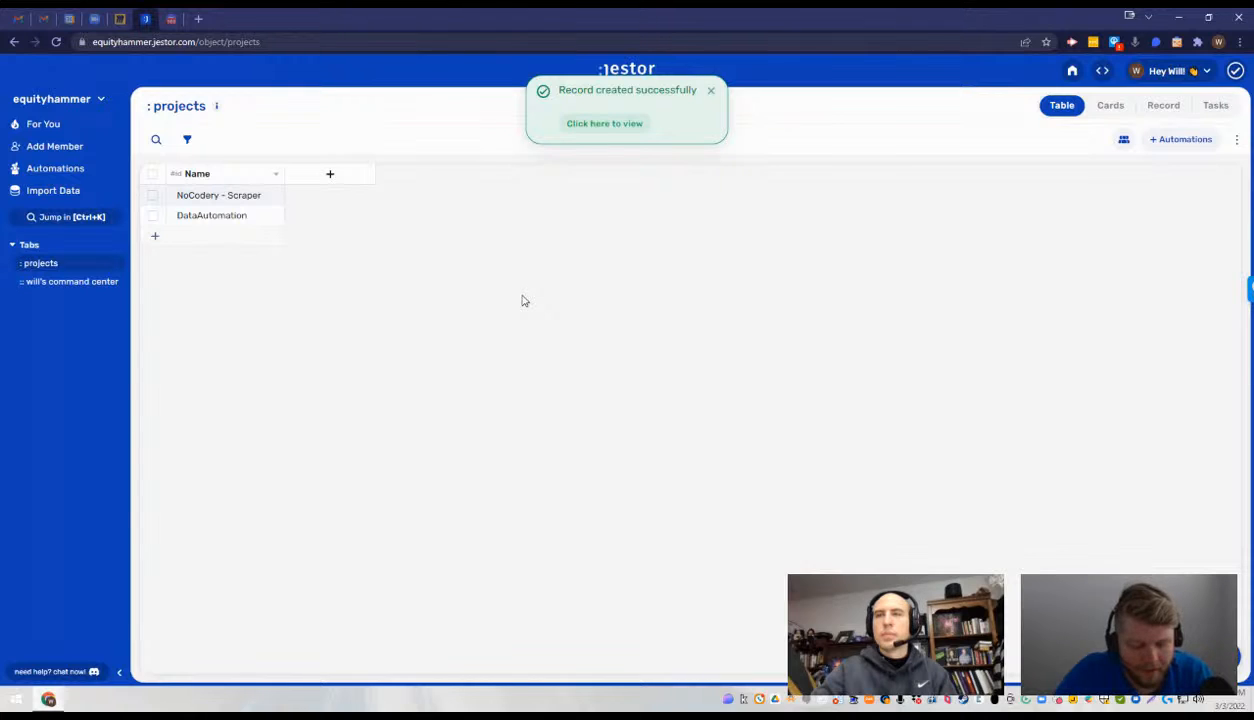
# - Start another project record and enter "Mr. Delicious" as its Name, correcting the spelling
pyautogui.press('Return')
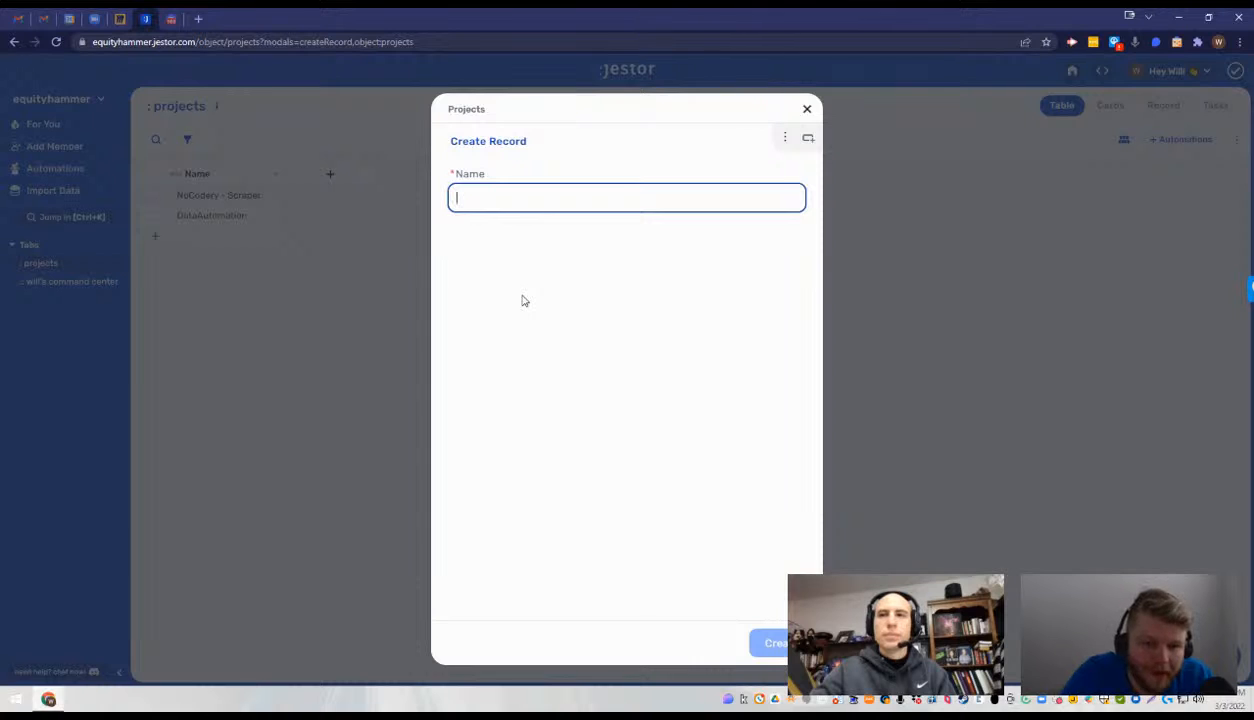
pyautogui.click(510, 202)
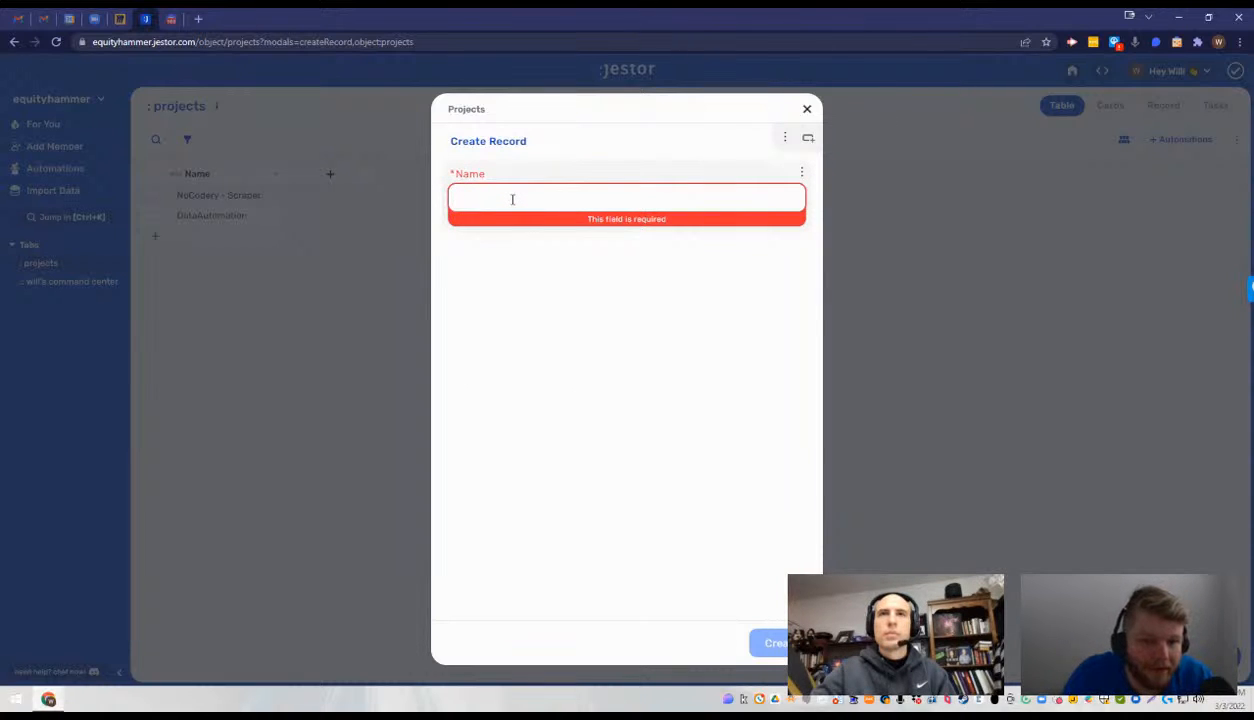
pyautogui.write('Mr. D')
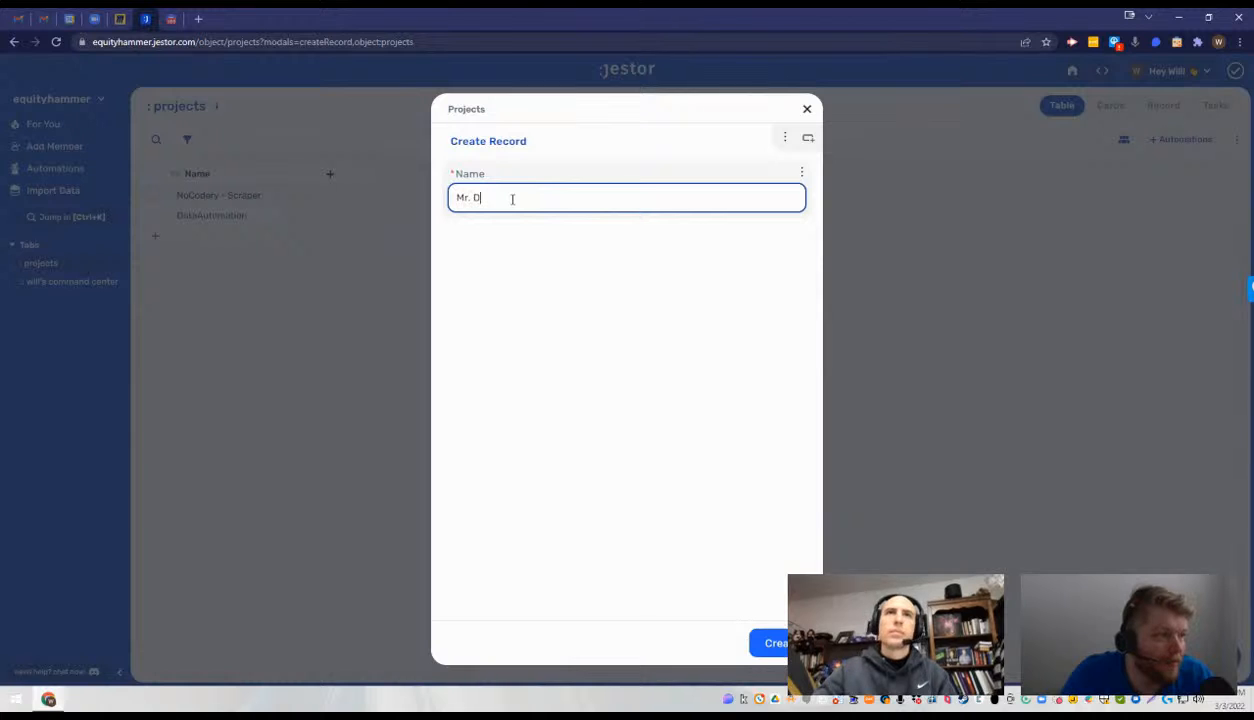
pyautogui.write('eliscouse')
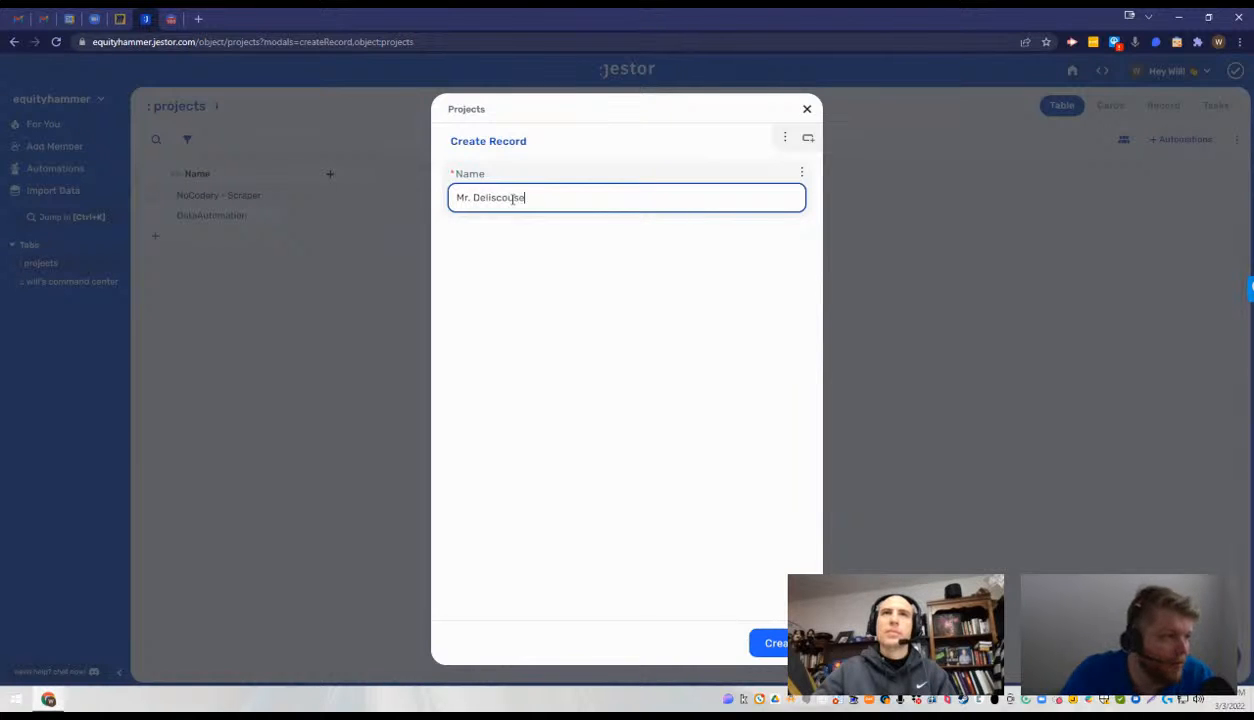
pyautogui.rightClick(512, 199)
pyautogui.press('Escape')
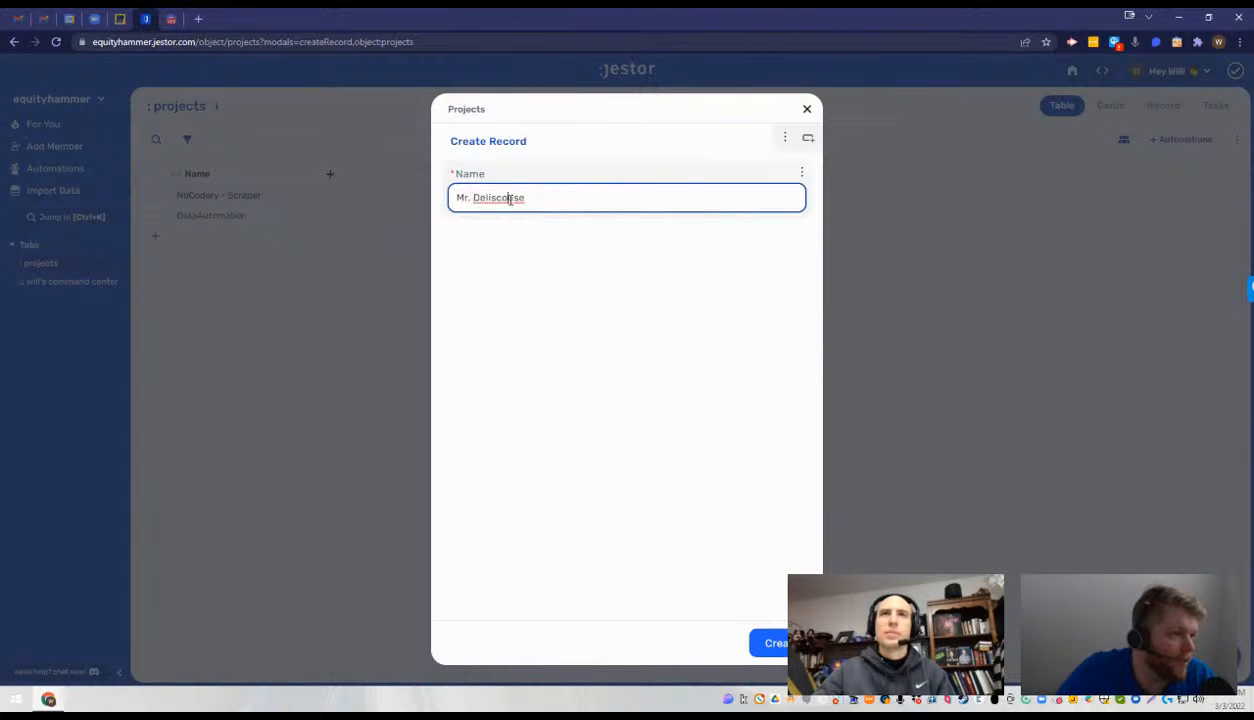
pyautogui.hotkey('ctrl', 'a')
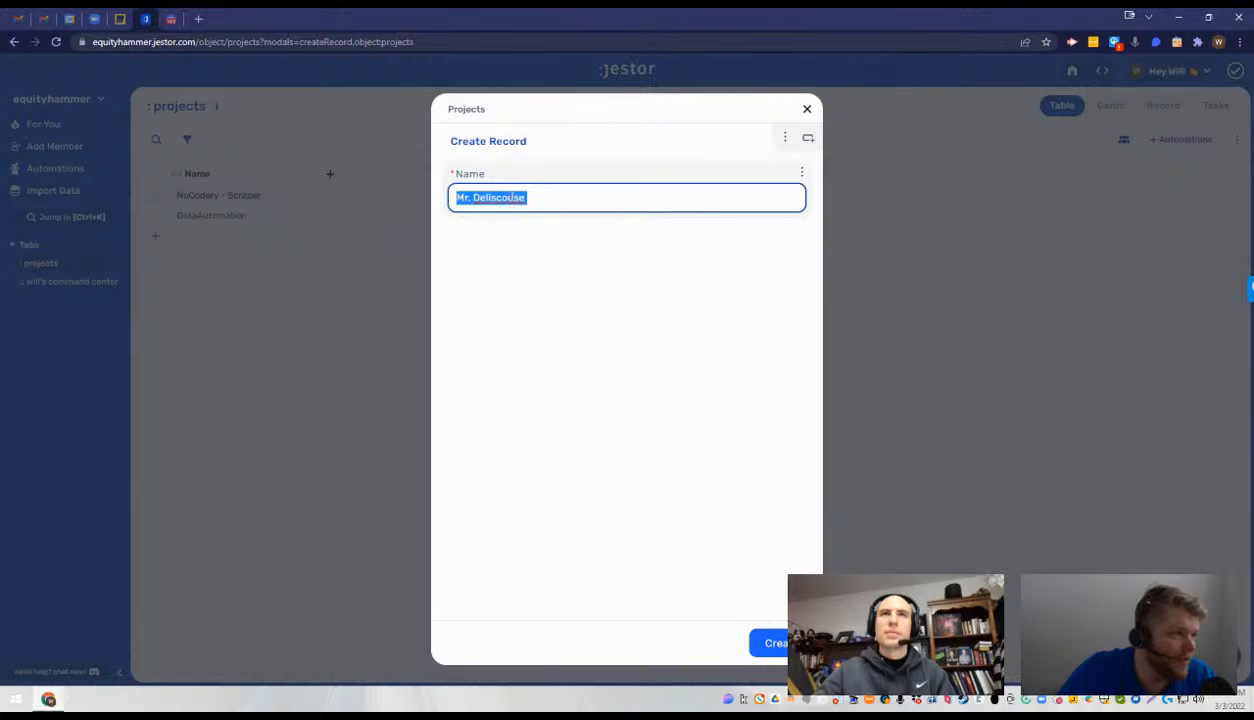
pyautogui.click(512, 197)
pyautogui.doubleClick(512, 197)
pyautogui.write('Del')
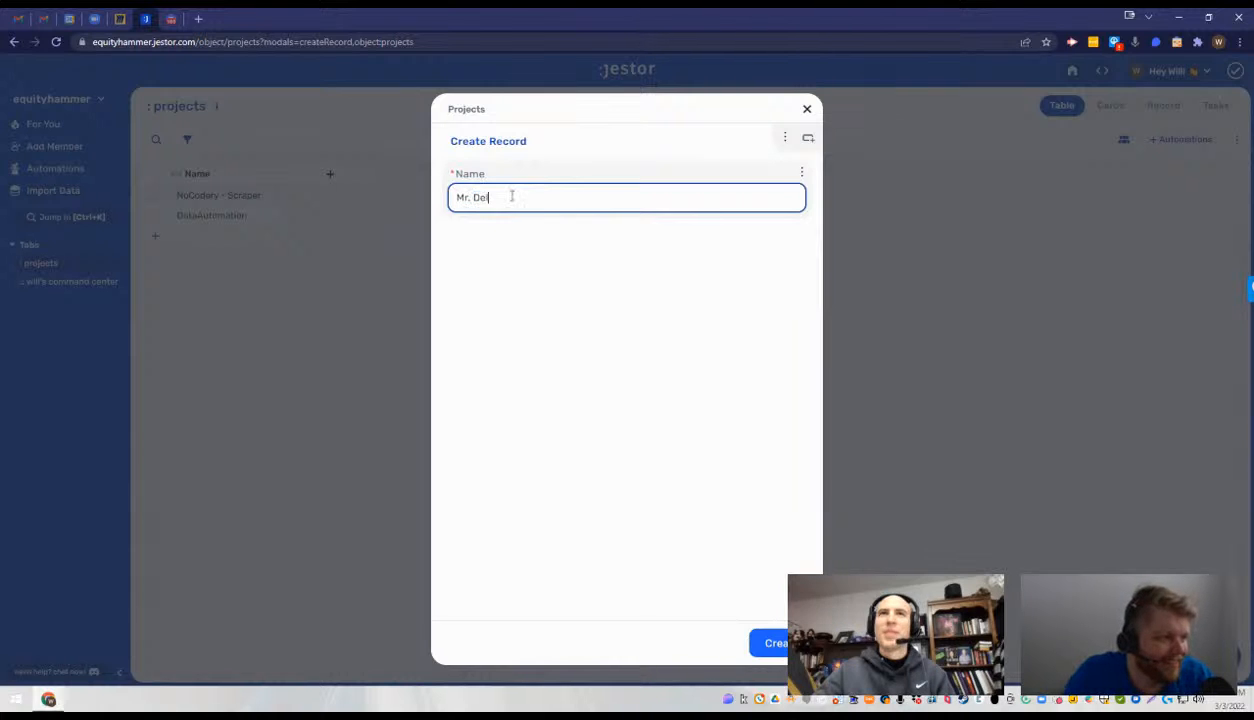
pyautogui.write('icous')
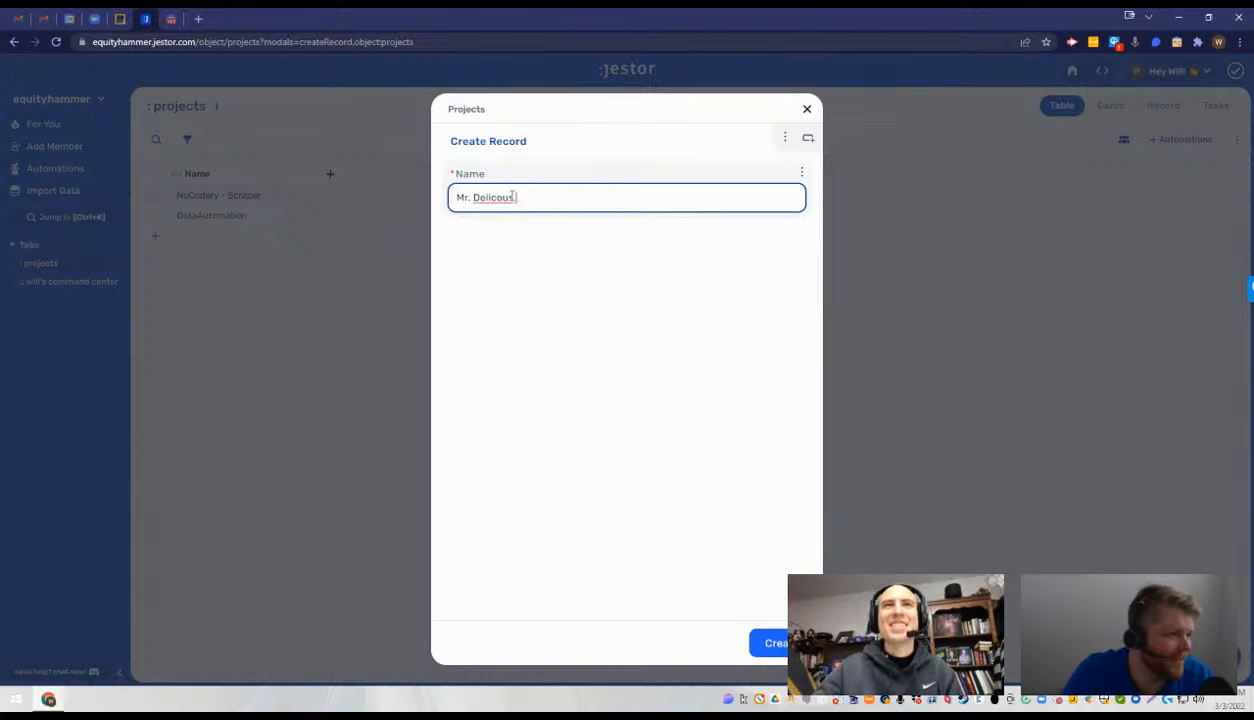
pyautogui.rightClick(512, 197)
pyautogui.click(545, 207)
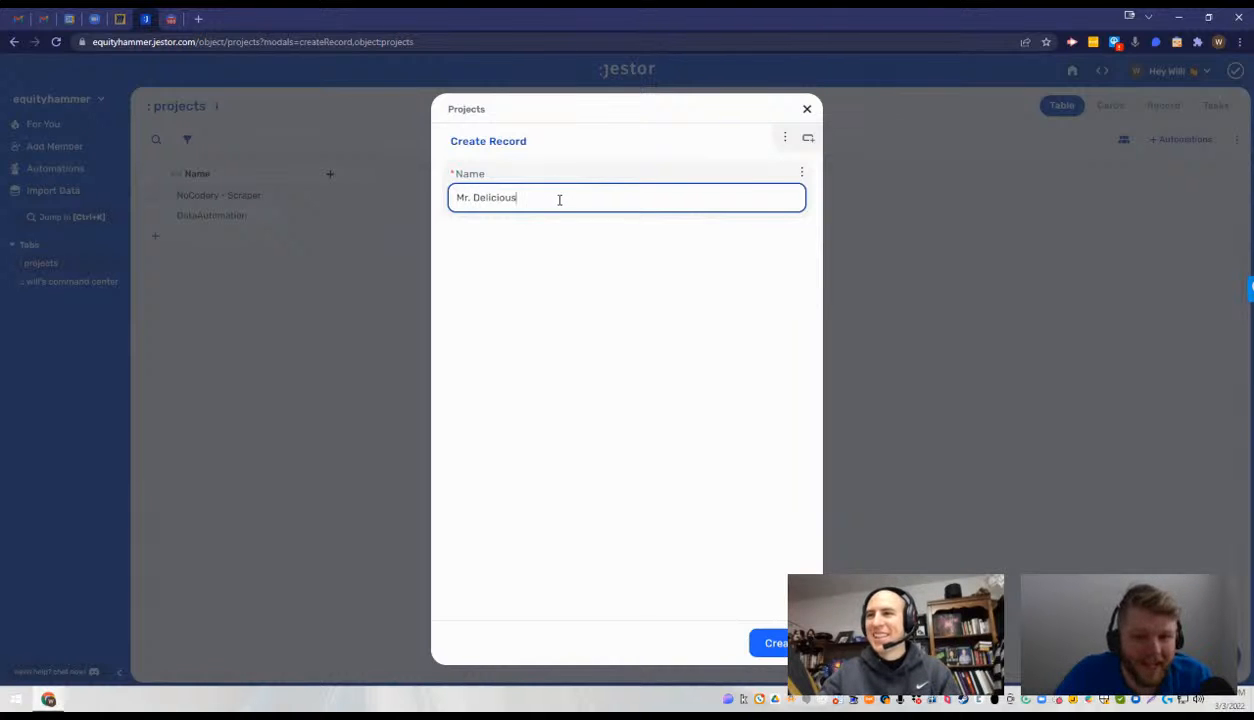
# - Extend the Name to "Mr. Delicious Tech and Listing Support" and create the record
pyautogui.write('Tec')
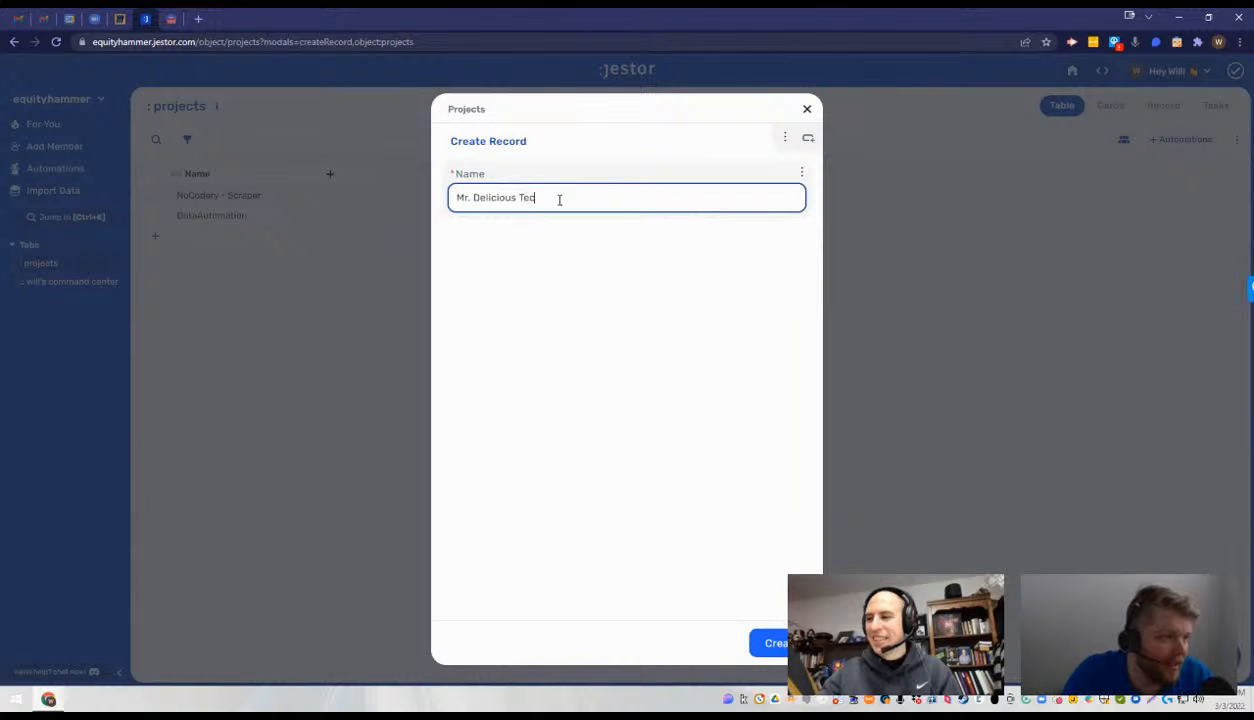
pyautogui.write('h Support')
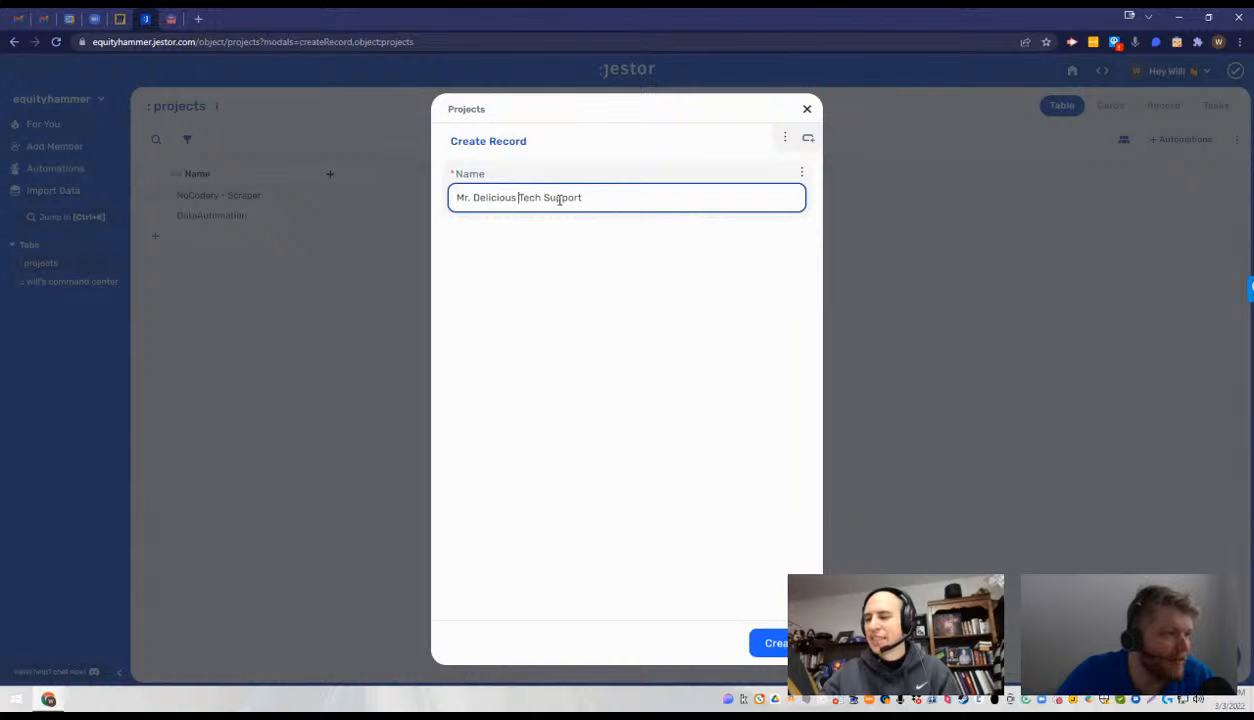
pyautogui.write('and Listing')
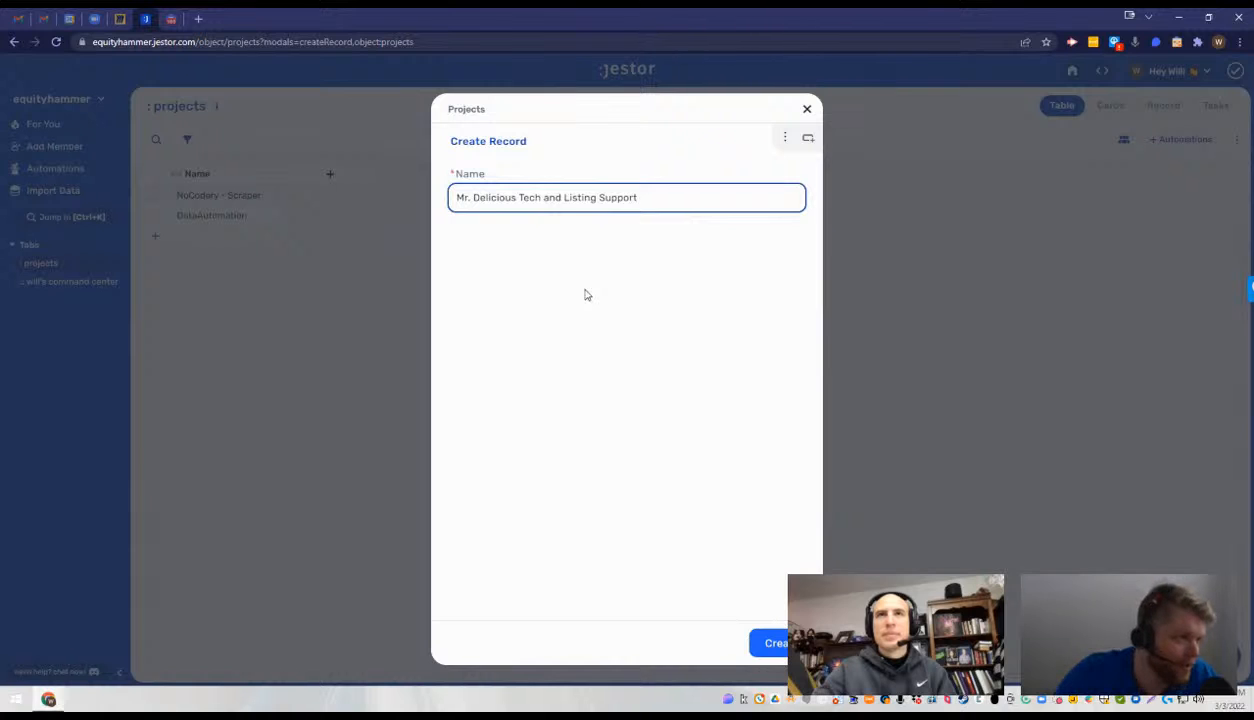
pyautogui.tripleClick(551, 199)
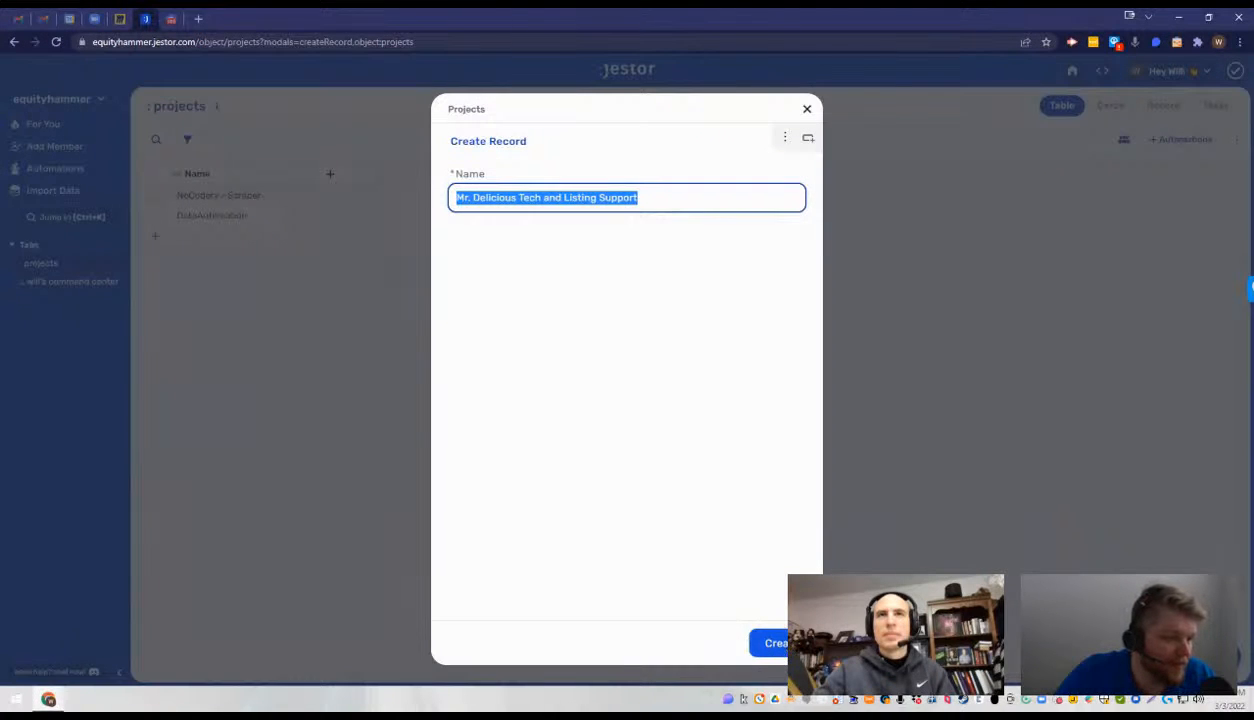
pyautogui.hotkey('alt', 'Tab')
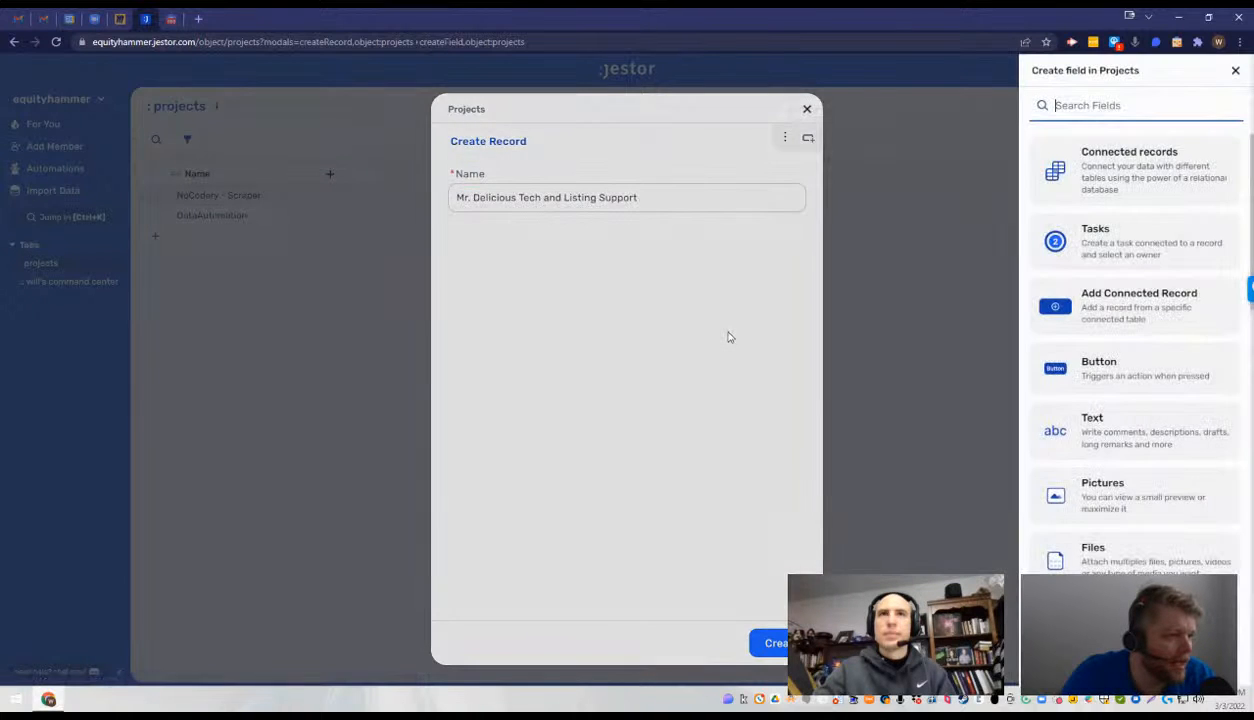
pyautogui.press('Escape')
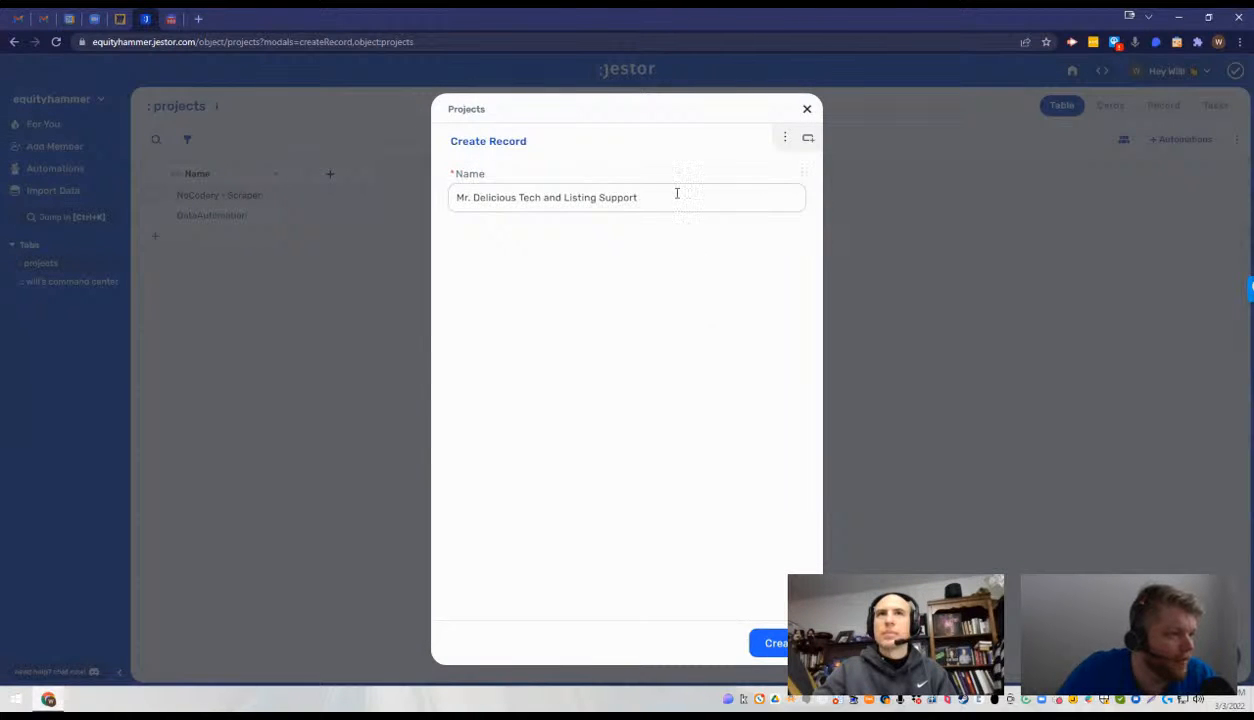
pyautogui.click(677, 194)
pyautogui.press('Return')
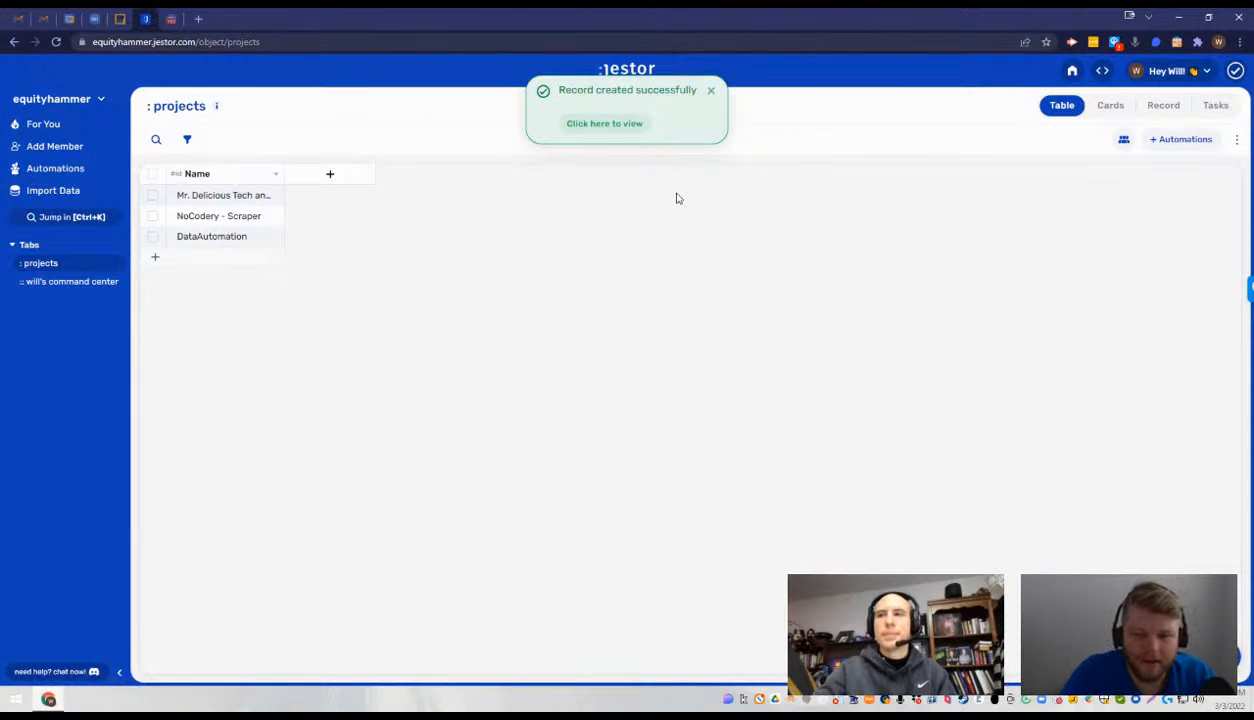
# - Create a new record in the projects table with the Name "SkuHamony"
pyautogui.press('Return')
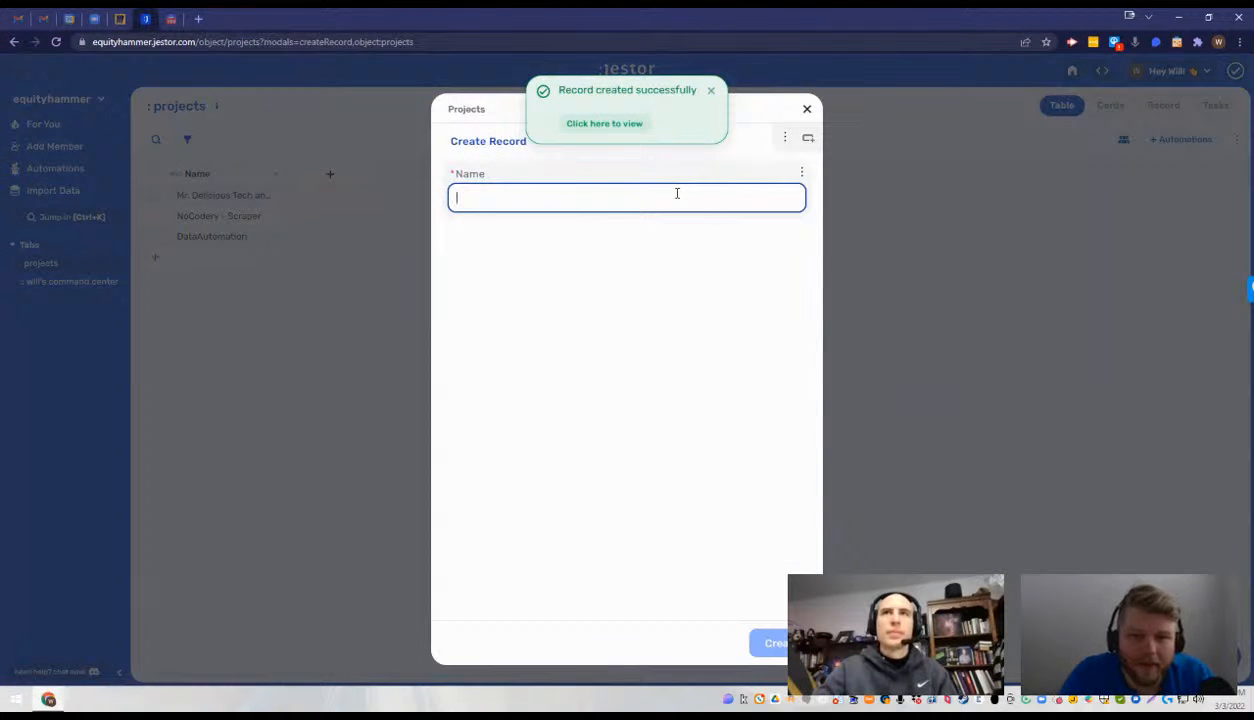
pyautogui.write('S')
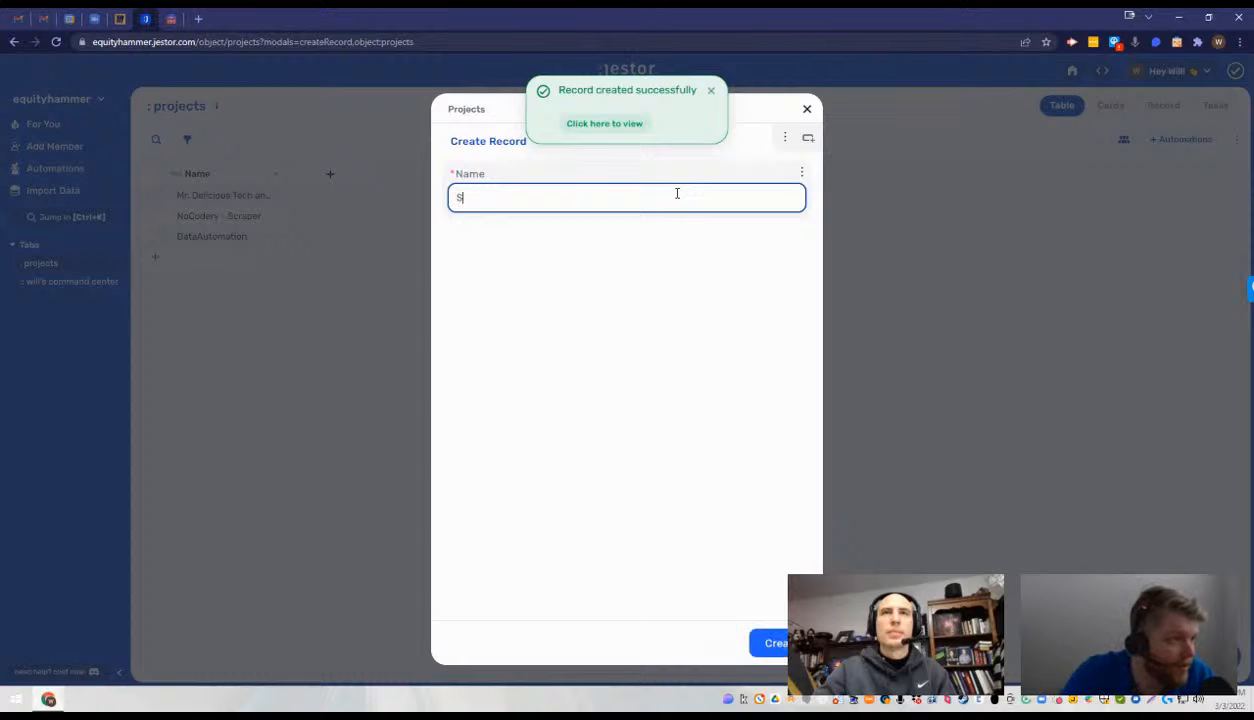
pyautogui.write('kuH')
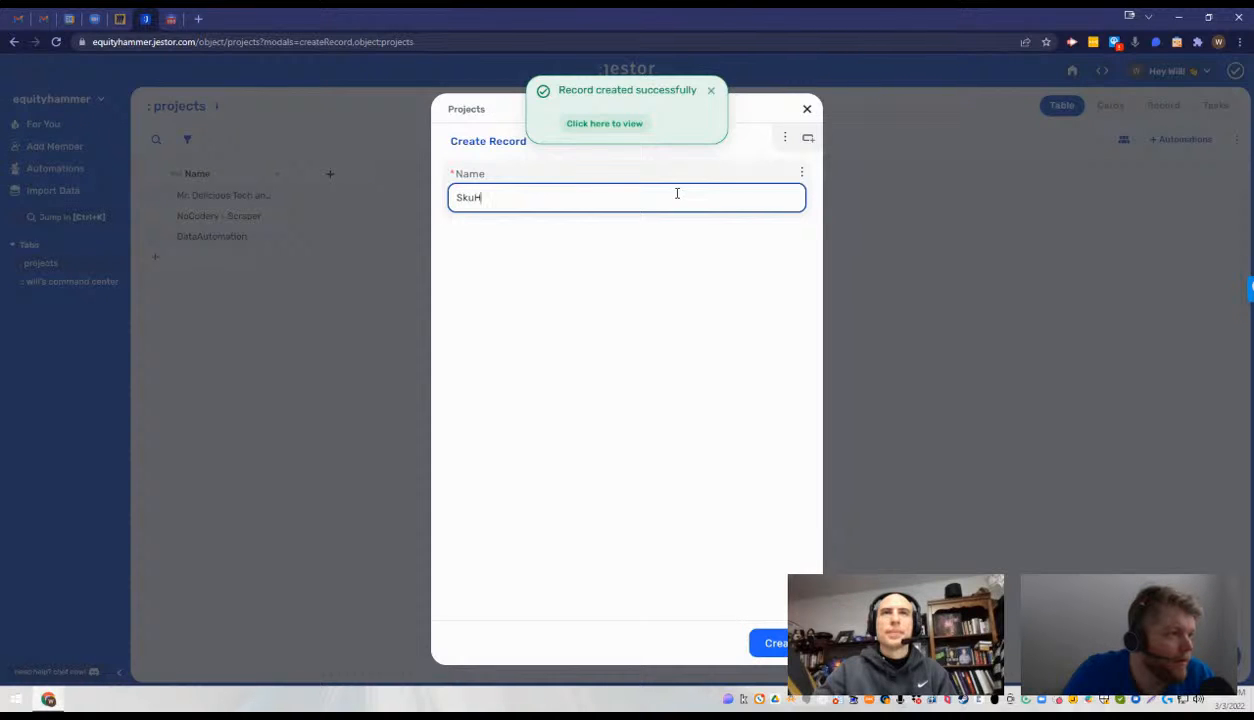
pyautogui.write('amony')
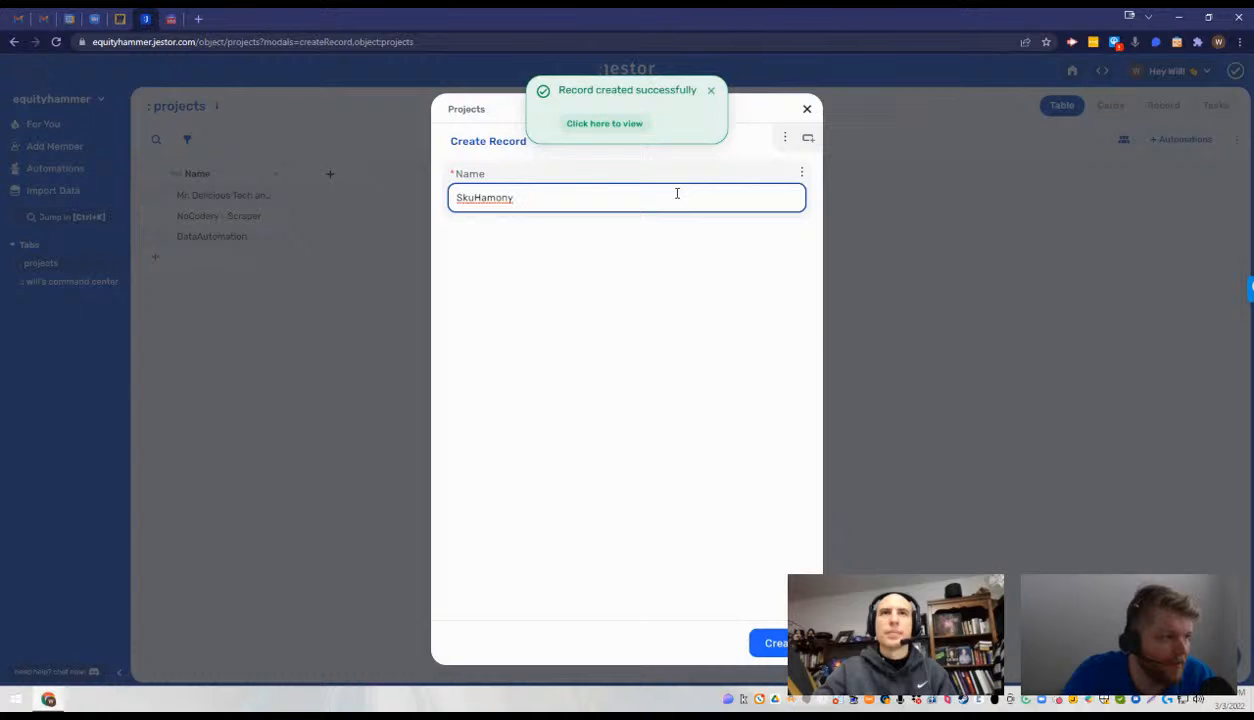
pyautogui.press('Return')
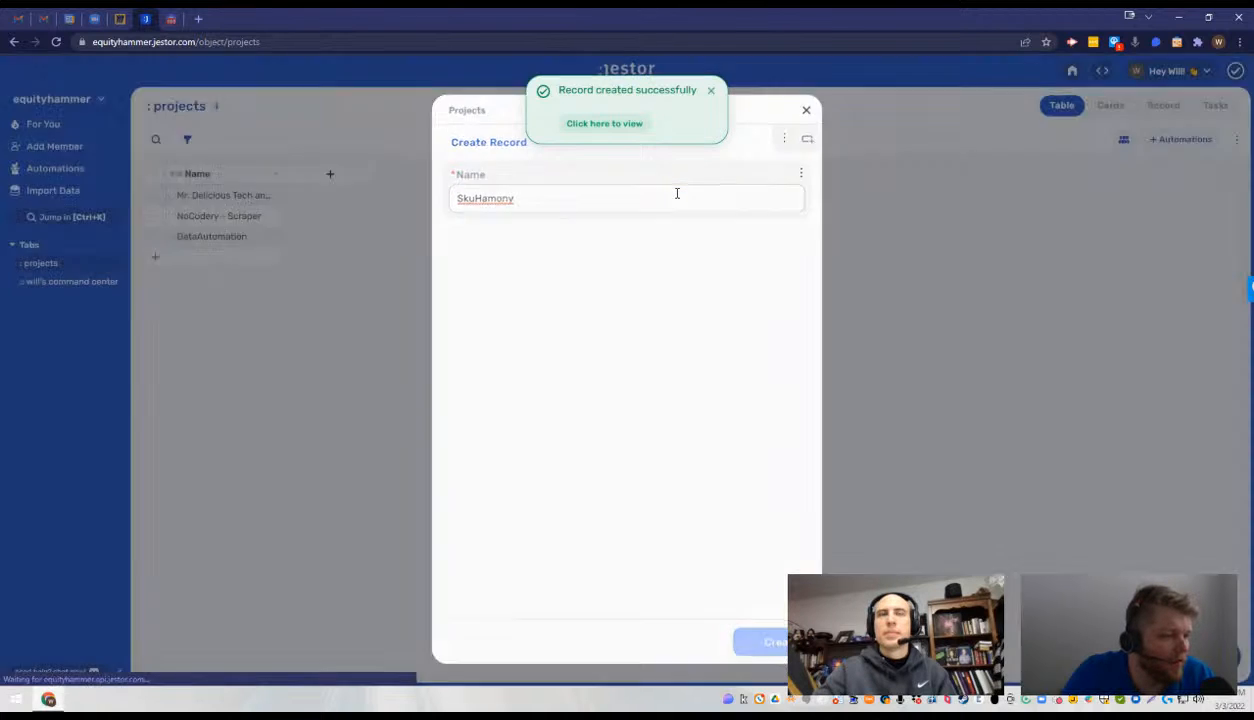
pyautogui.press('Tab')
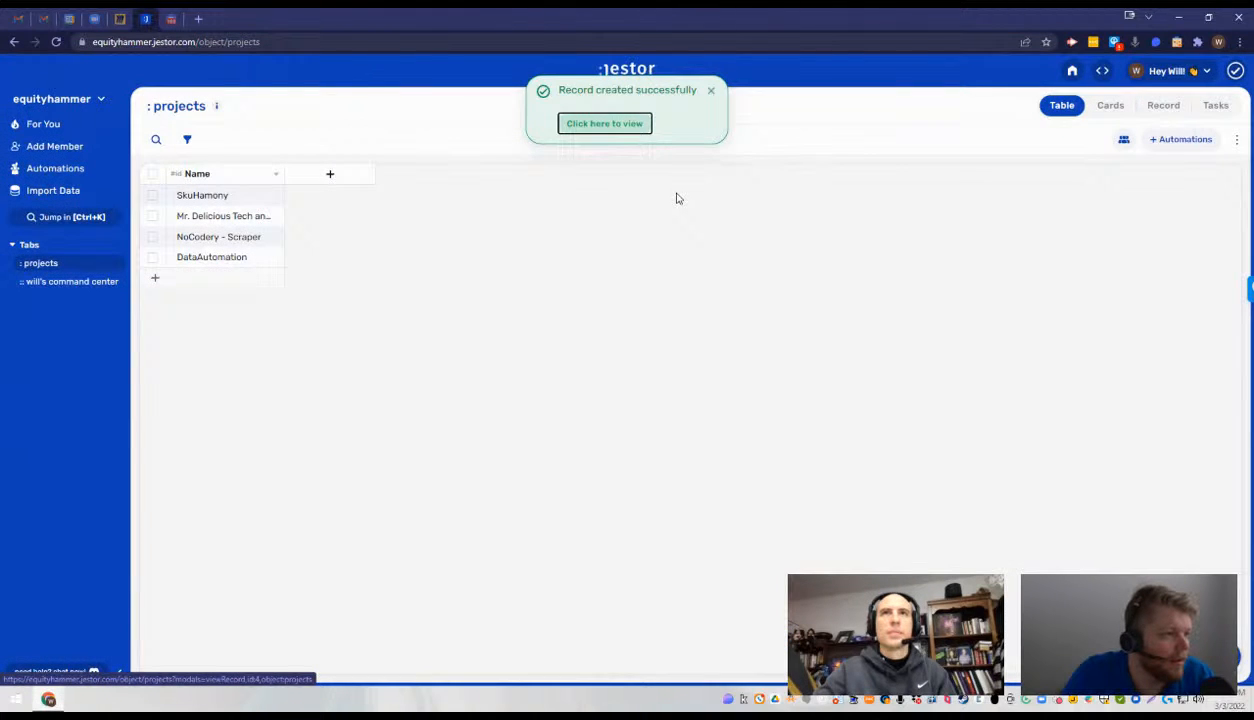
# - Create another project record with the Name "Let's Get Away Properties"
pyautogui.click(677, 198)
pyautogui.press('n')
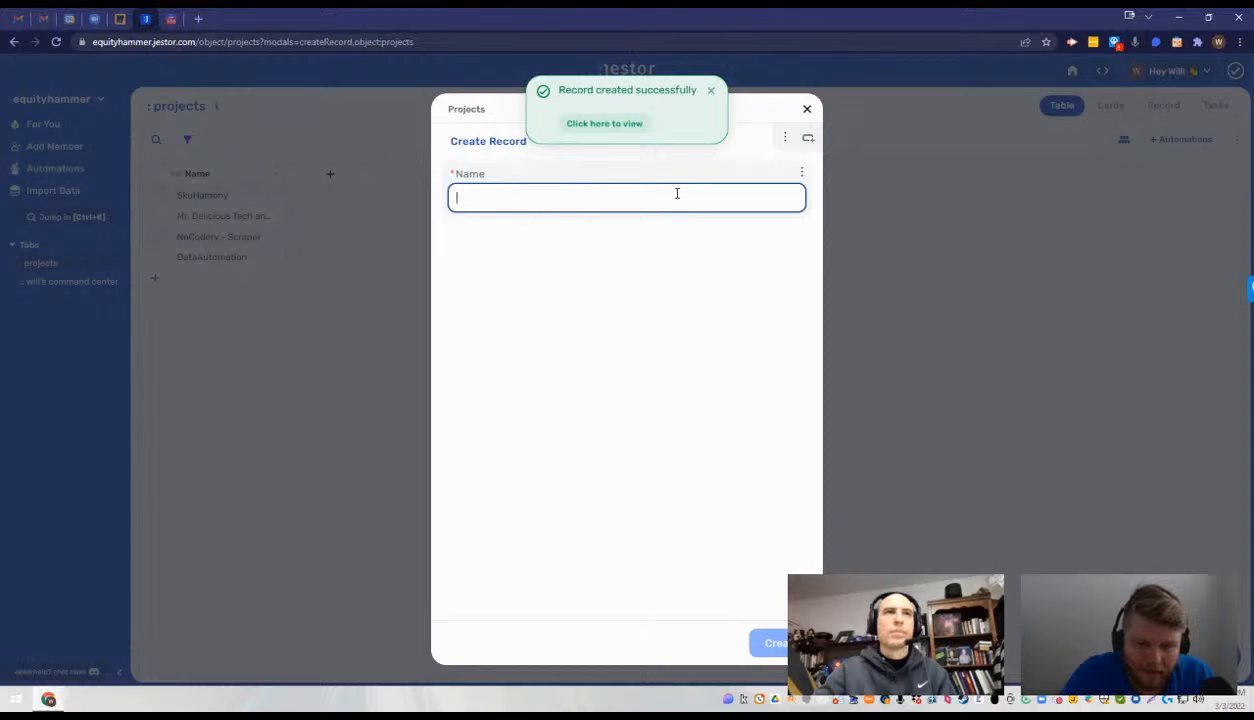
pyautogui.write('Let')
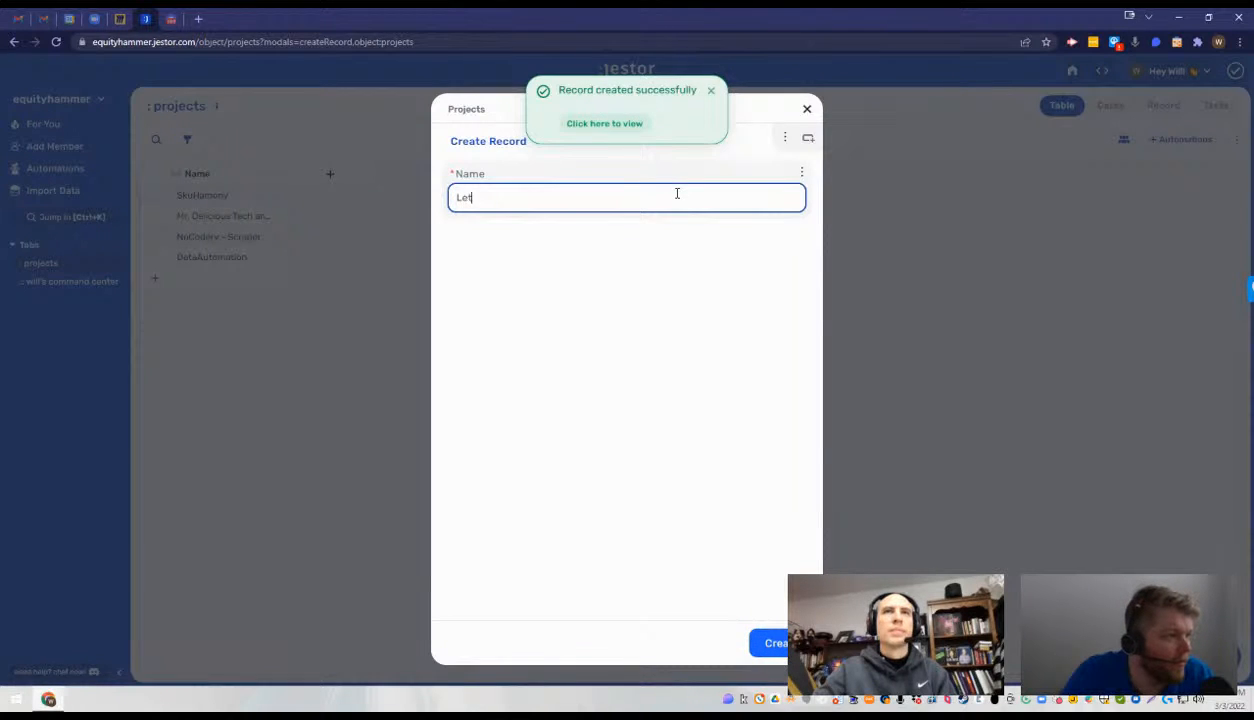
pyautogui.write("'s Get Away Properties")
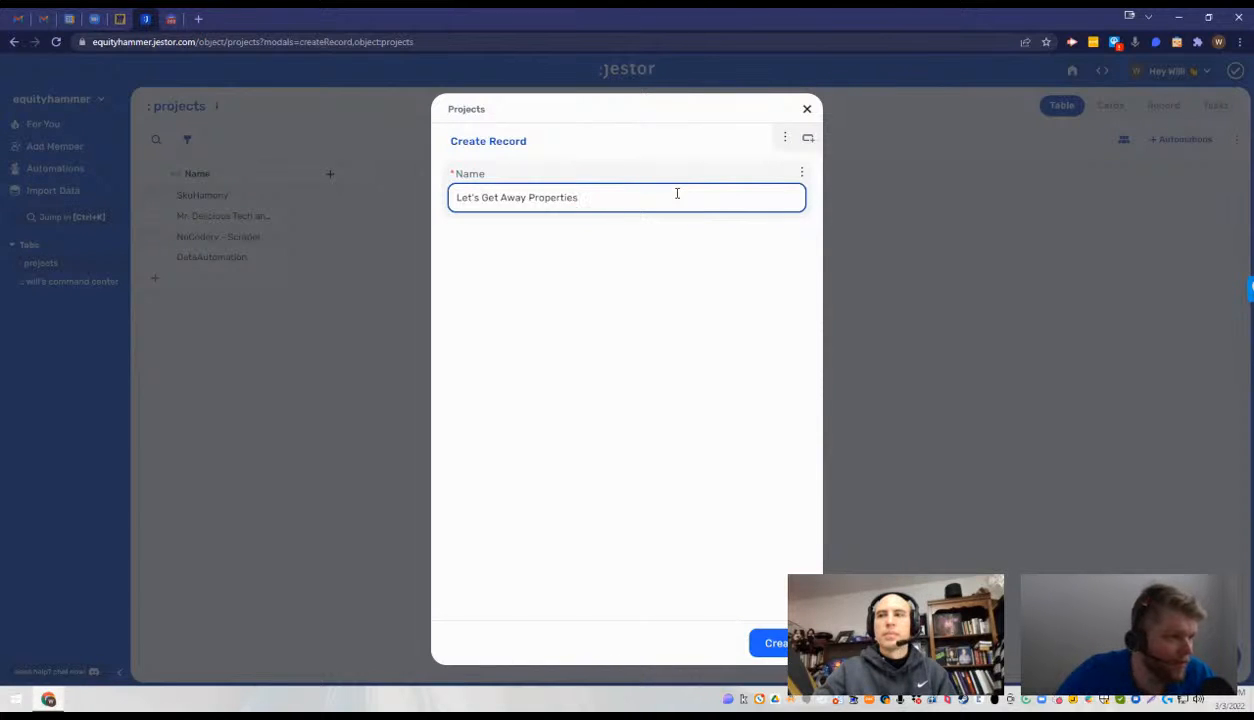
pyautogui.press('Tab')
pyautogui.press('Return')
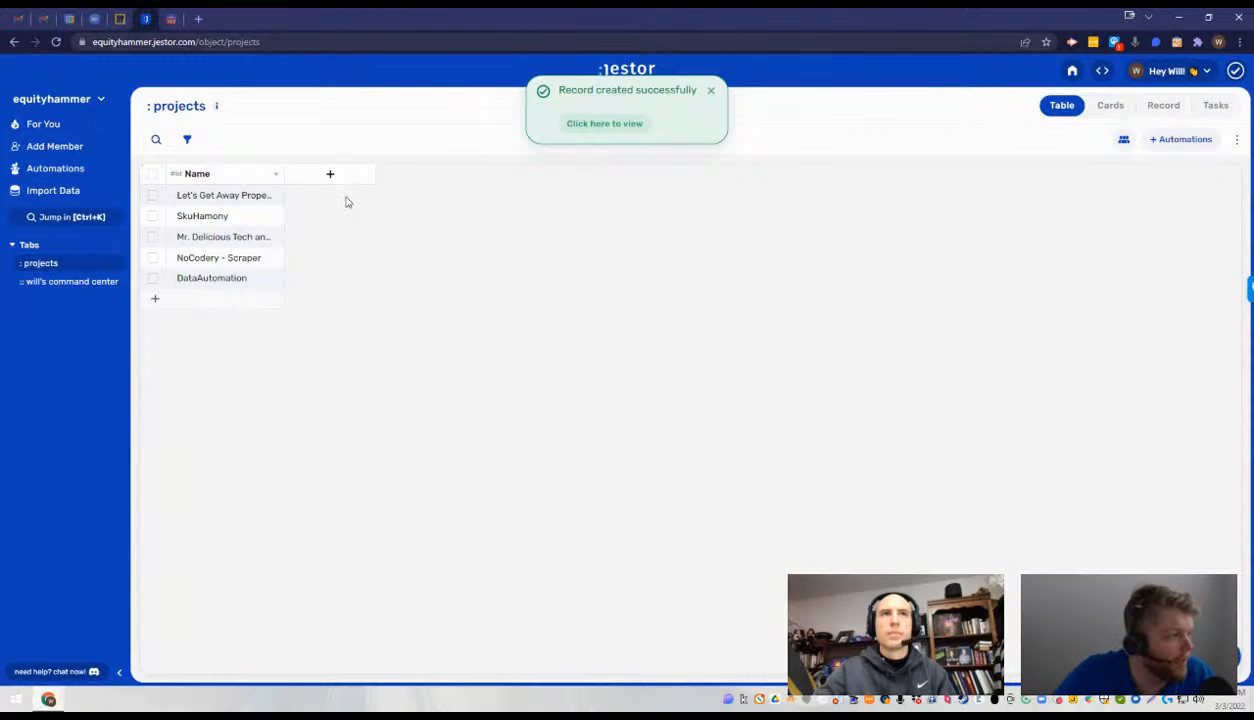
# - Widen the Name column to fit the full project names, and start a new Single selection field named "Status"
pyautogui.moveTo(283, 170); pyautogui.dragTo(375, 172)
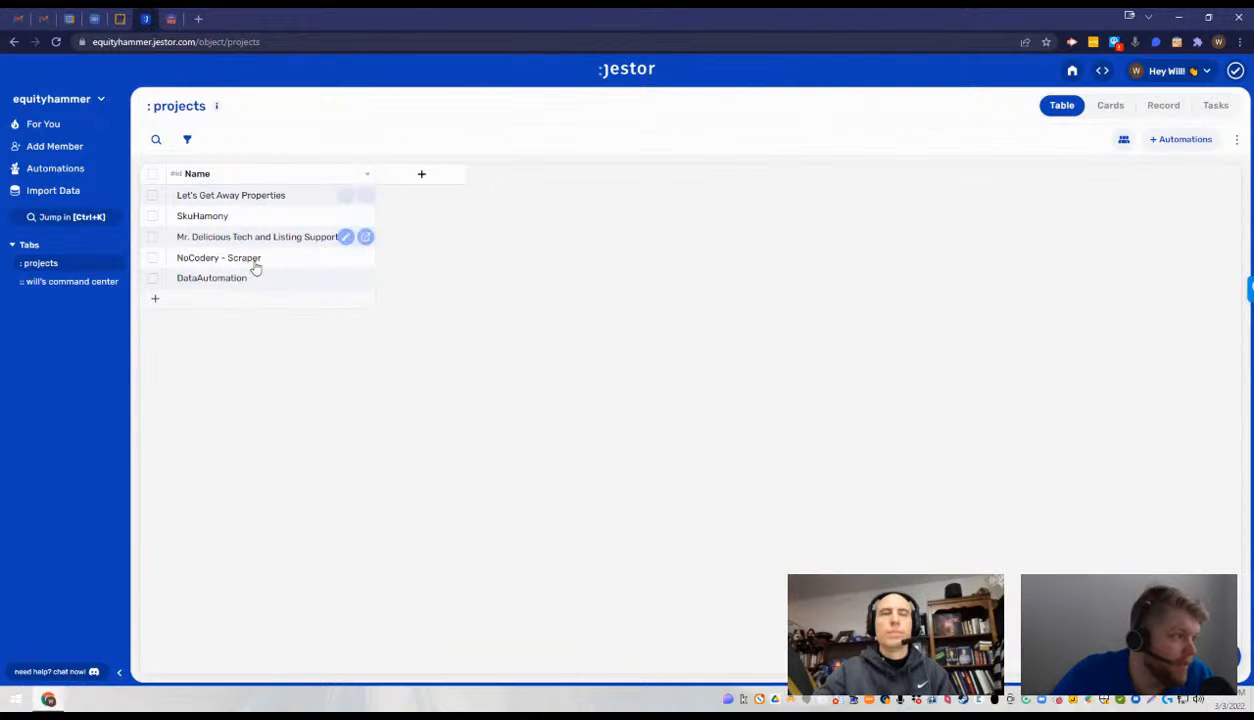
pyautogui.click(418, 180)
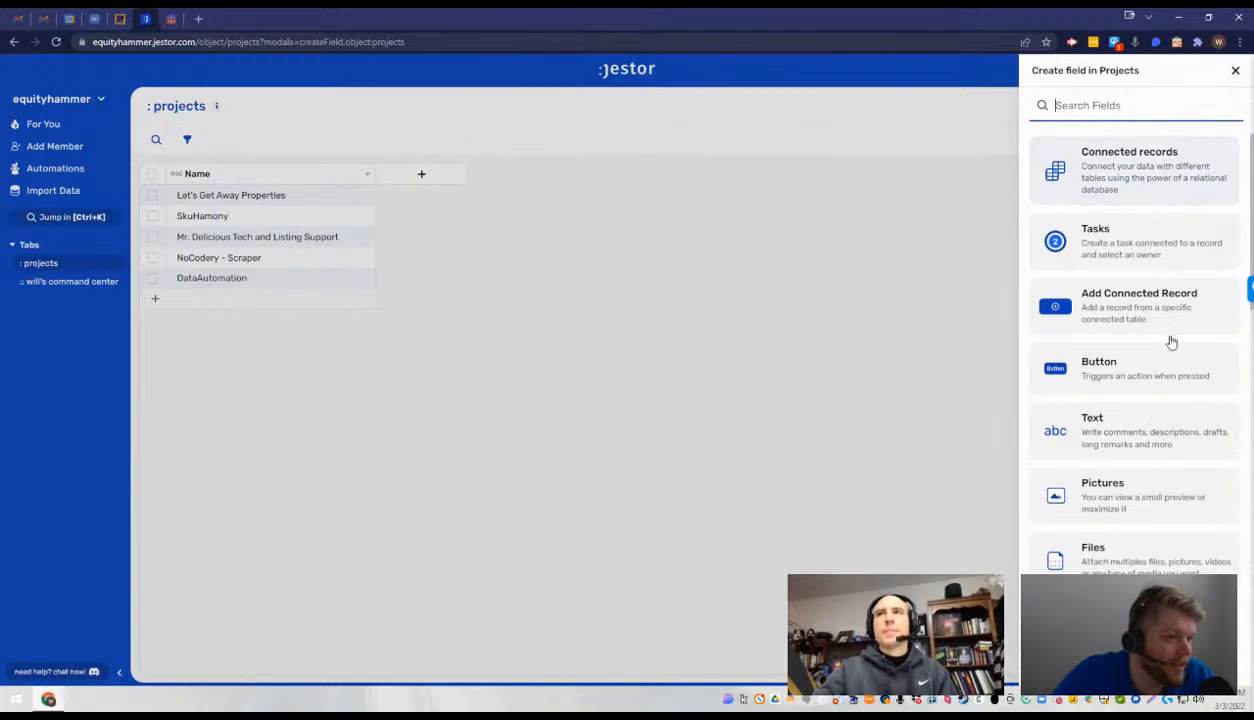
pyautogui.scroll(-3, 1156, 165)
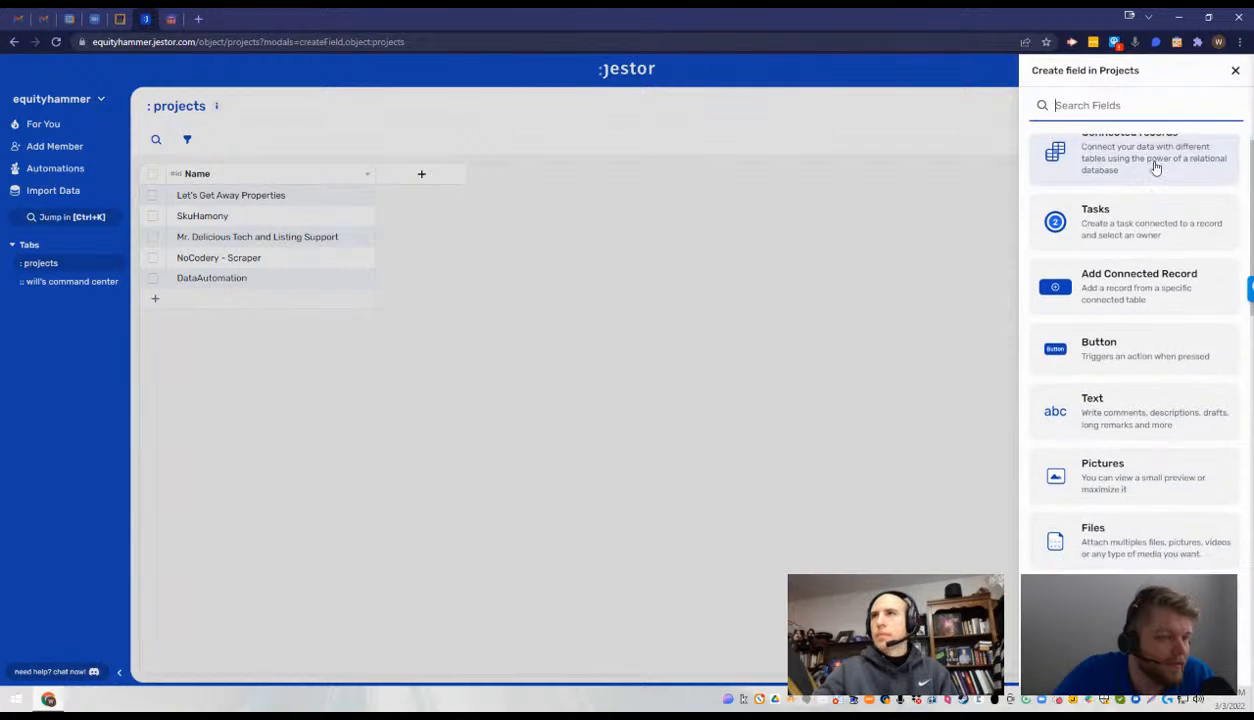
pyautogui.click(1150, 410)
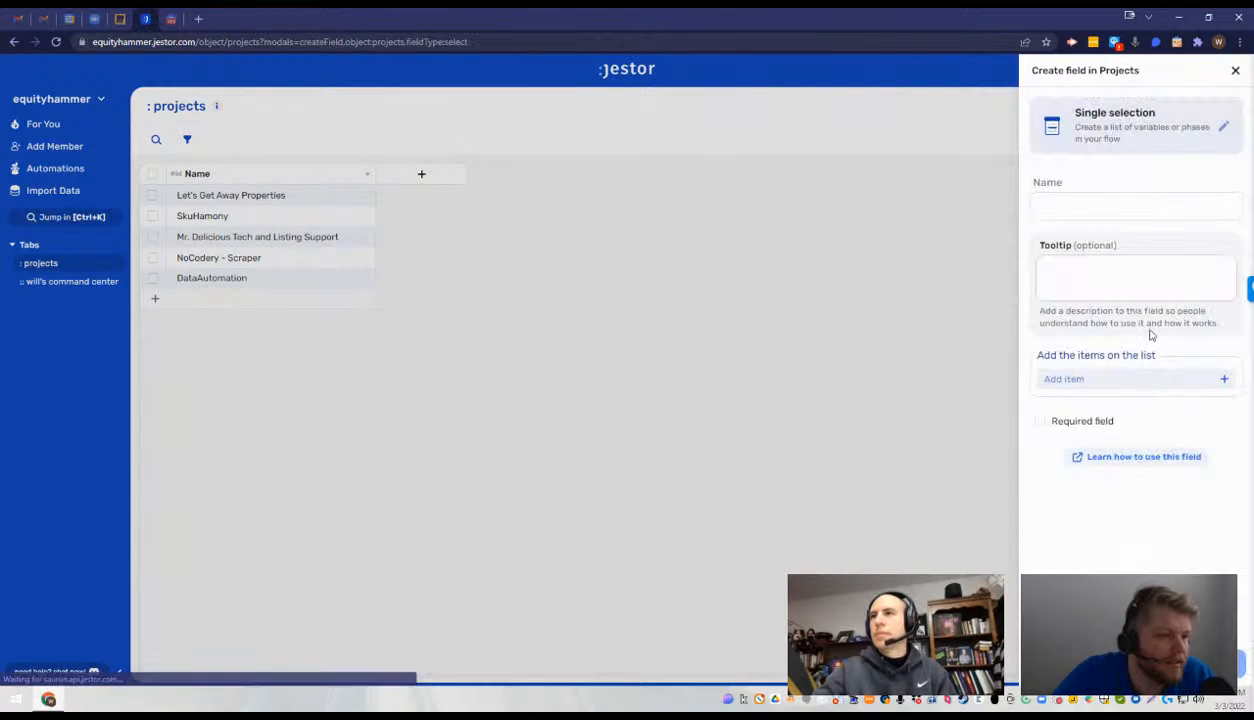
pyautogui.click(1124, 207)
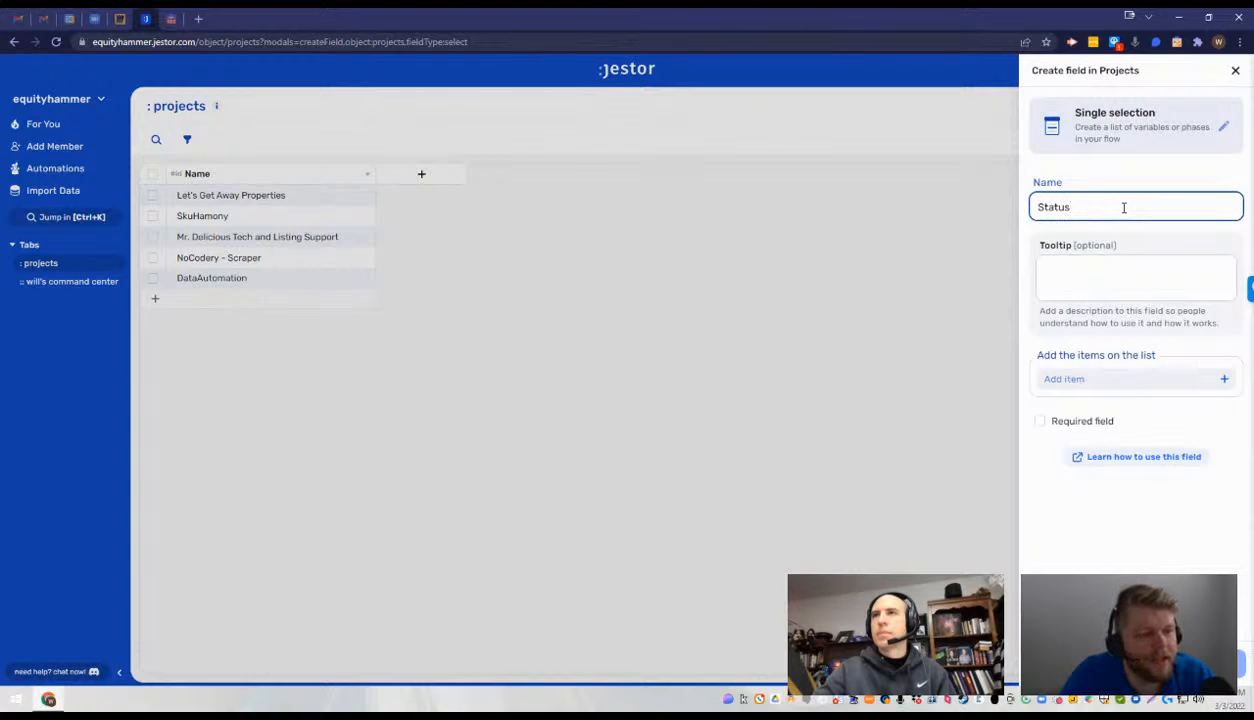
pyautogui.press('Tab')
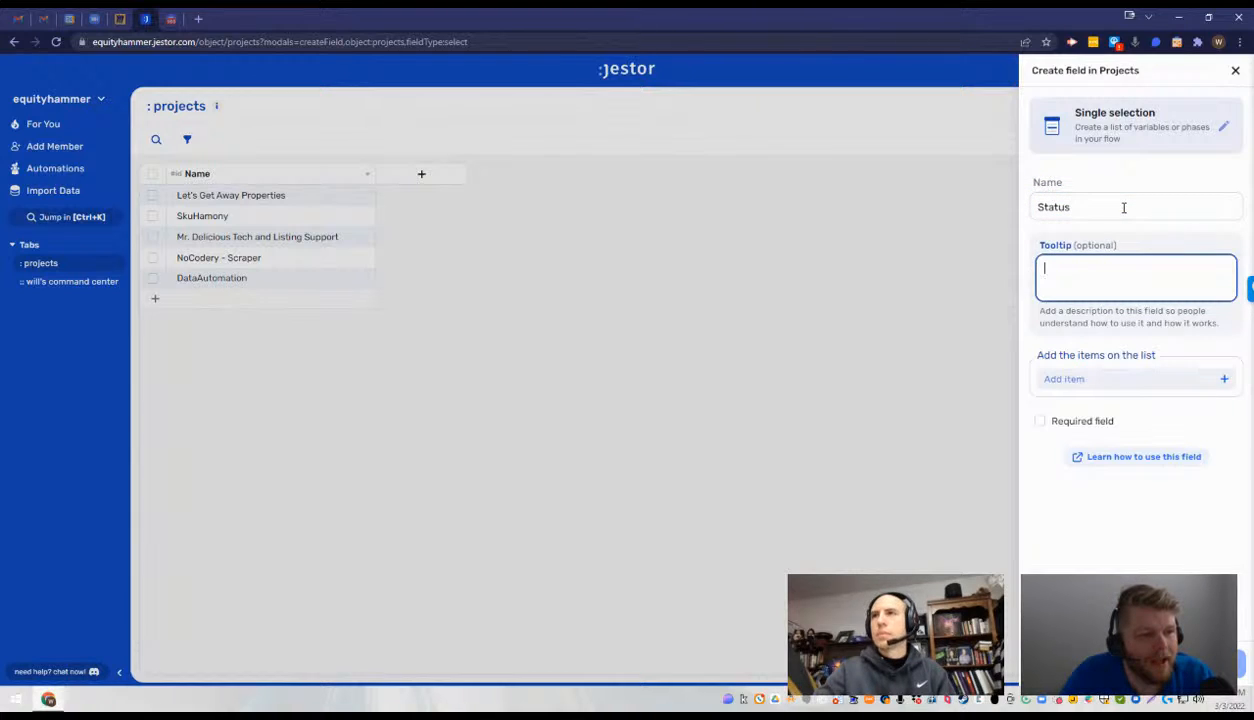
# - Add the items "Active" and "Done" to the Status field's list, leaving the tooltip empty
pyautogui.press('Tab')
pyautogui.write('a')
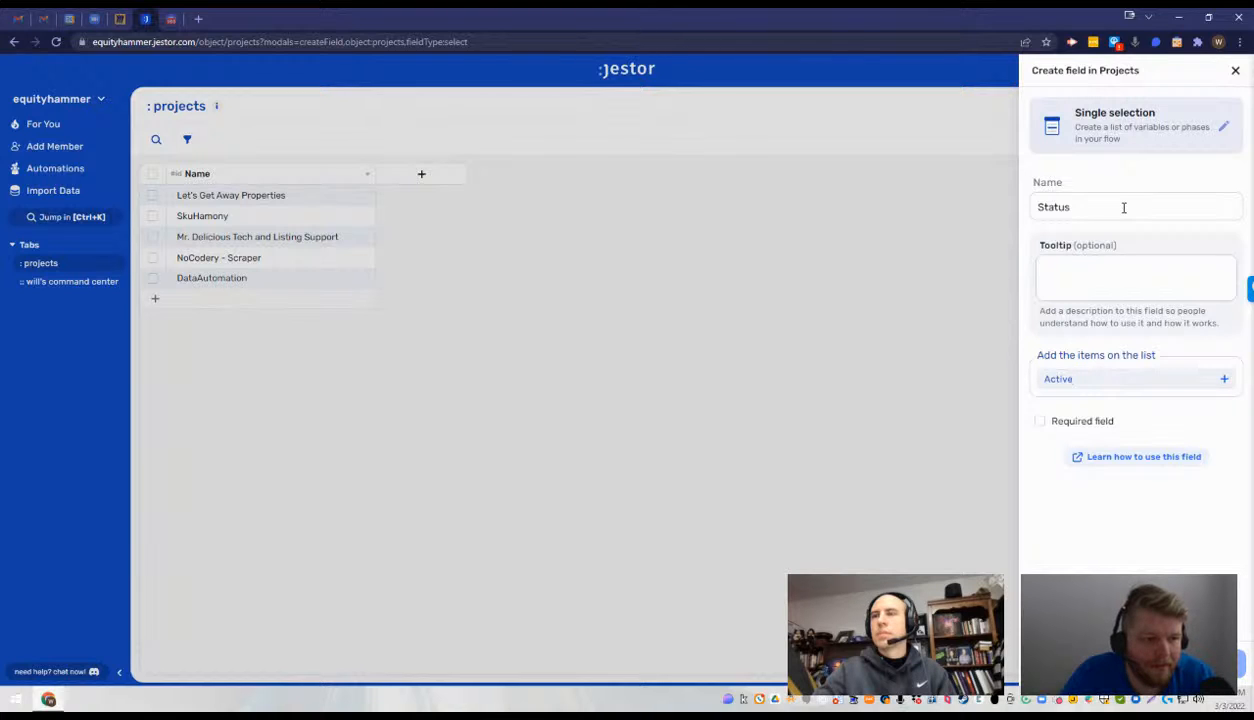
pyautogui.press('Return')
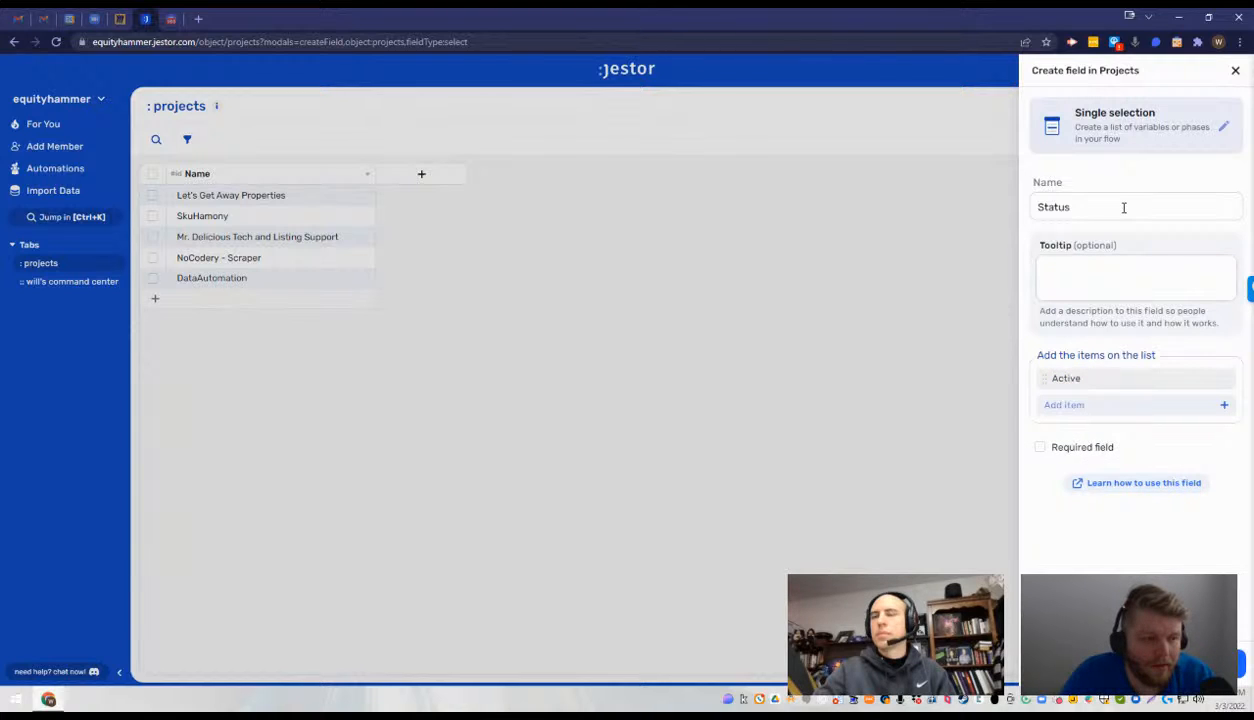
pyautogui.press('Tab')
pyautogui.press('Return')
pyautogui.click(1092, 406)
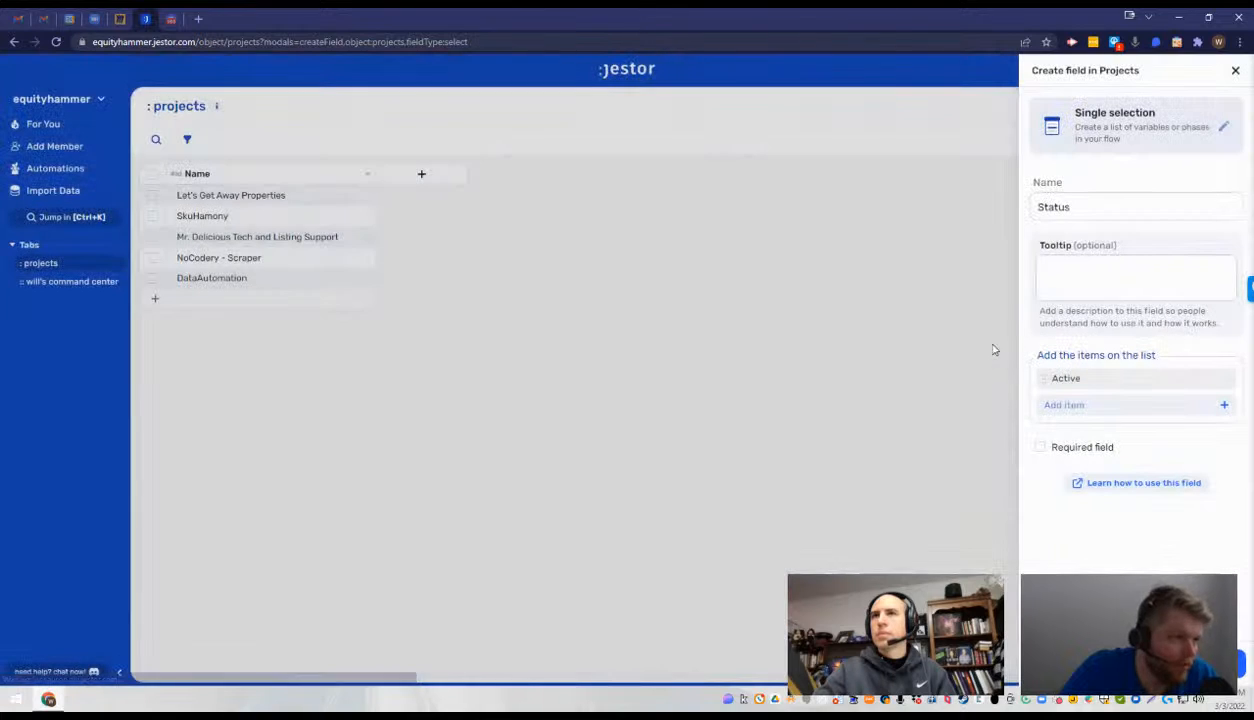
pyautogui.click(1108, 411)
pyautogui.write('On')
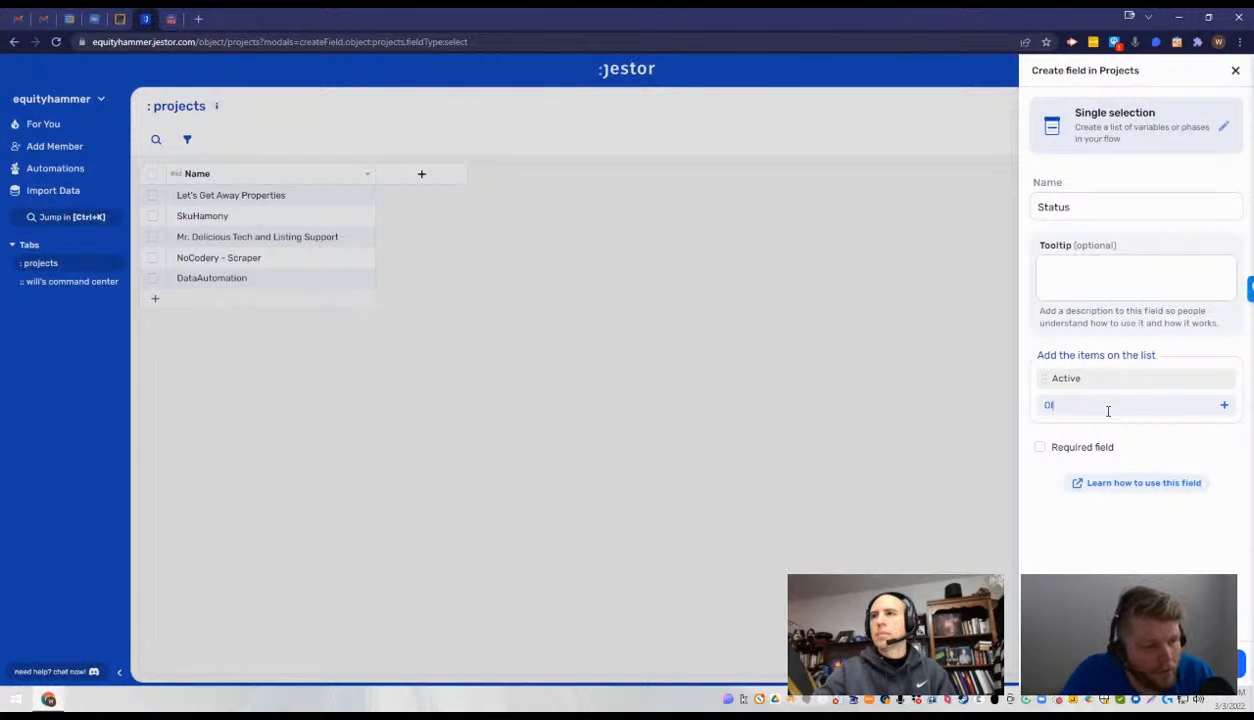
pyautogui.write('Act')
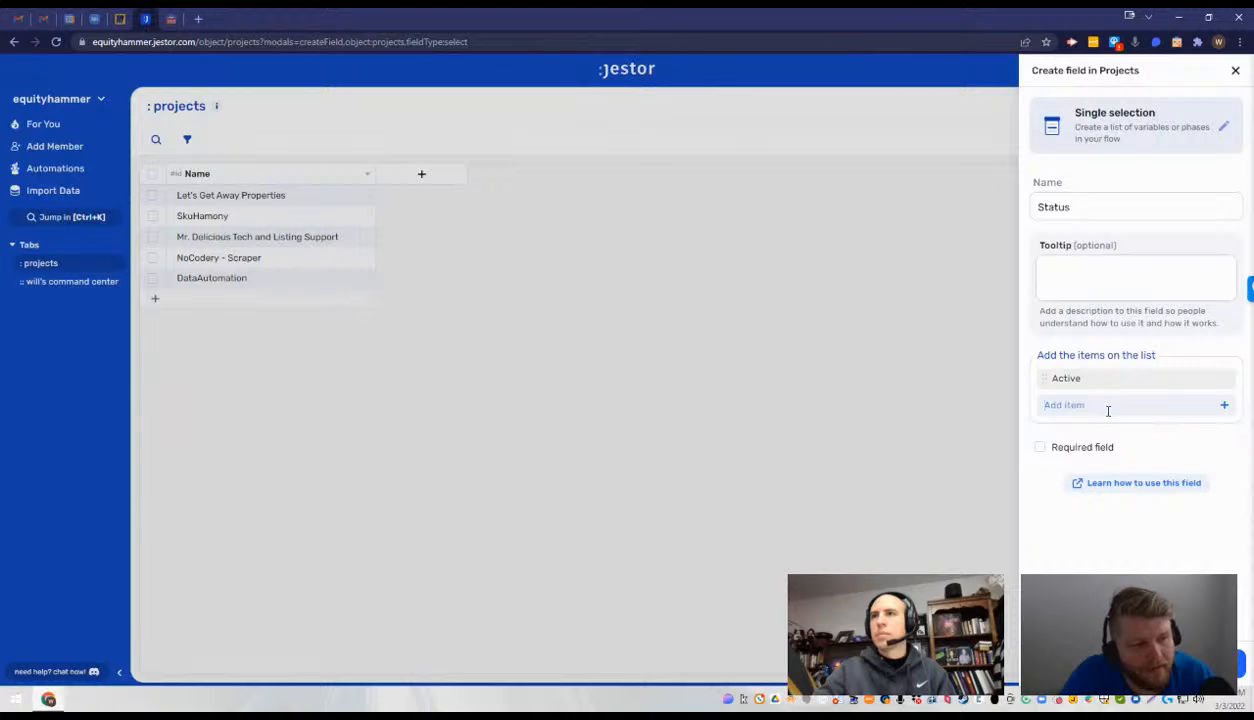
pyautogui.press('Return')
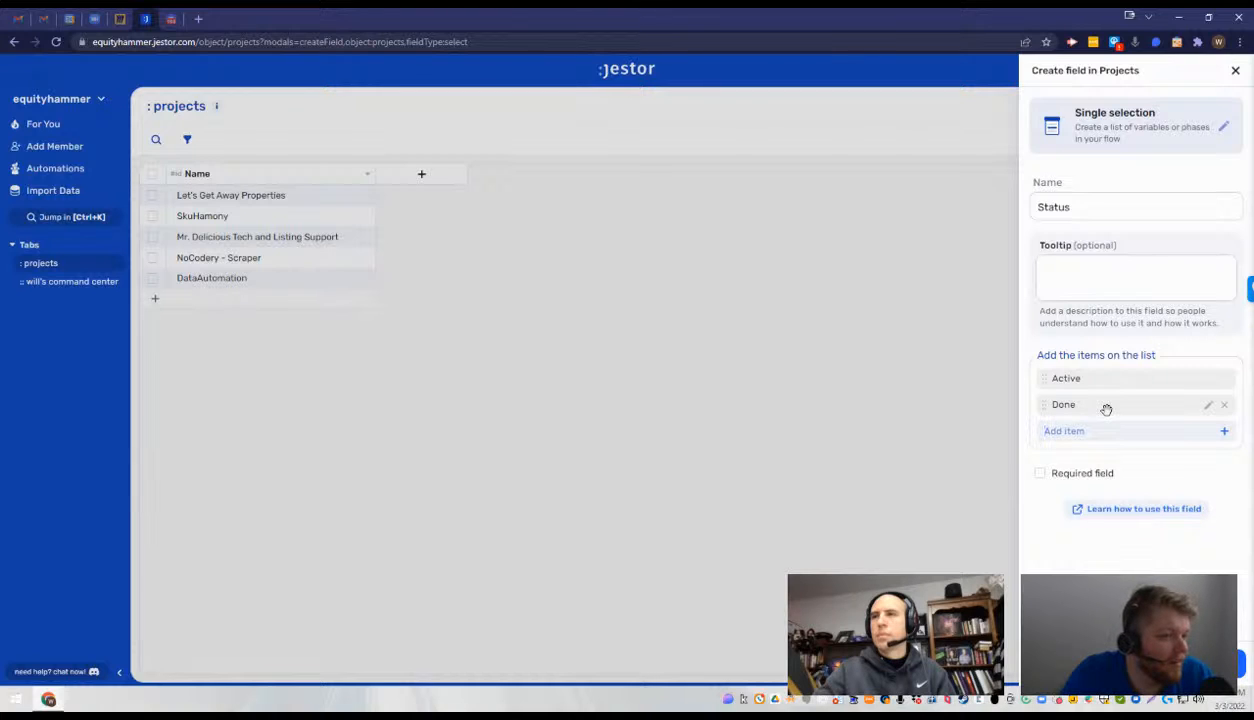
# - Add the items "Delegated", "In Queue" and "Backburner" to the Status field's list
pyautogui.write('Delegated')
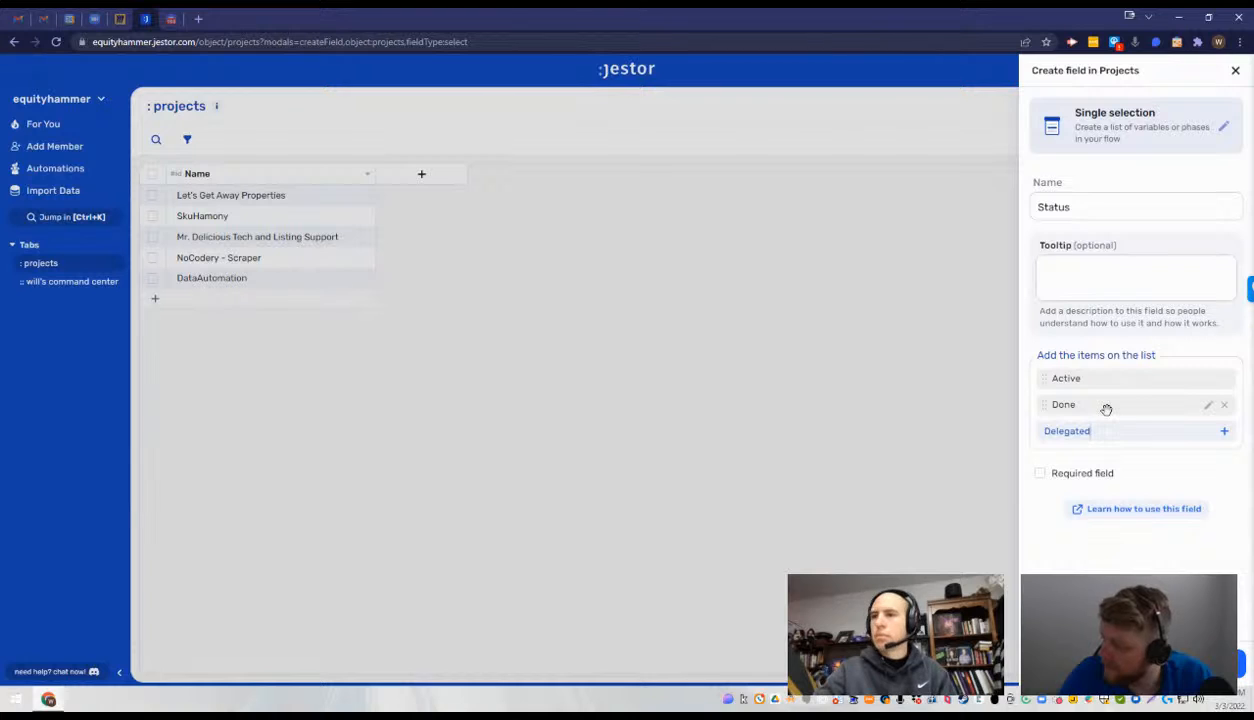
pyautogui.press('Return')
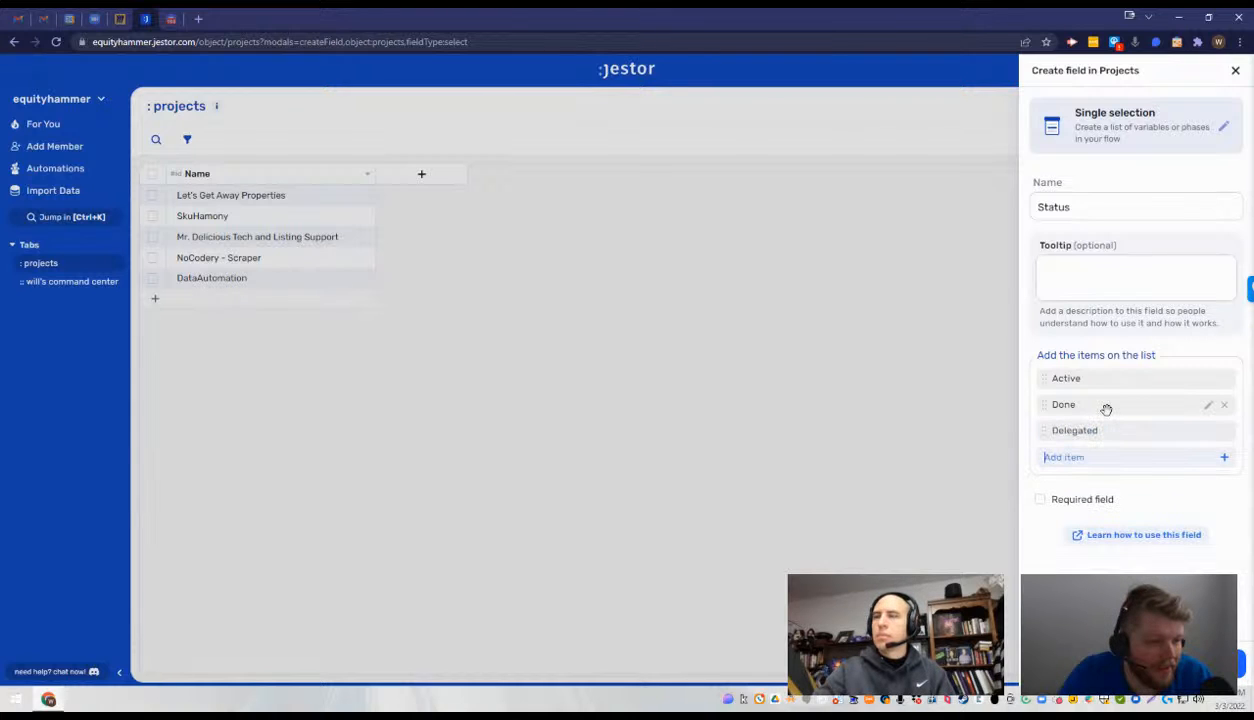
pyautogui.write('In Queue')
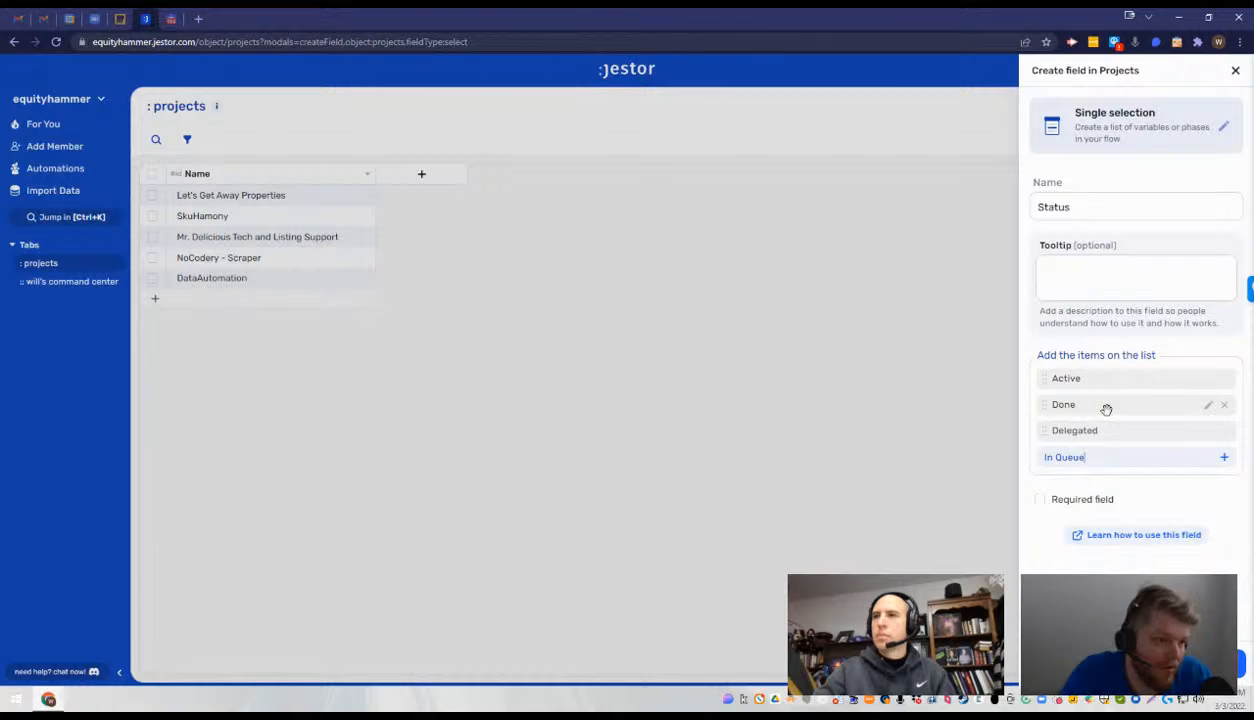
pyautogui.press('Return')
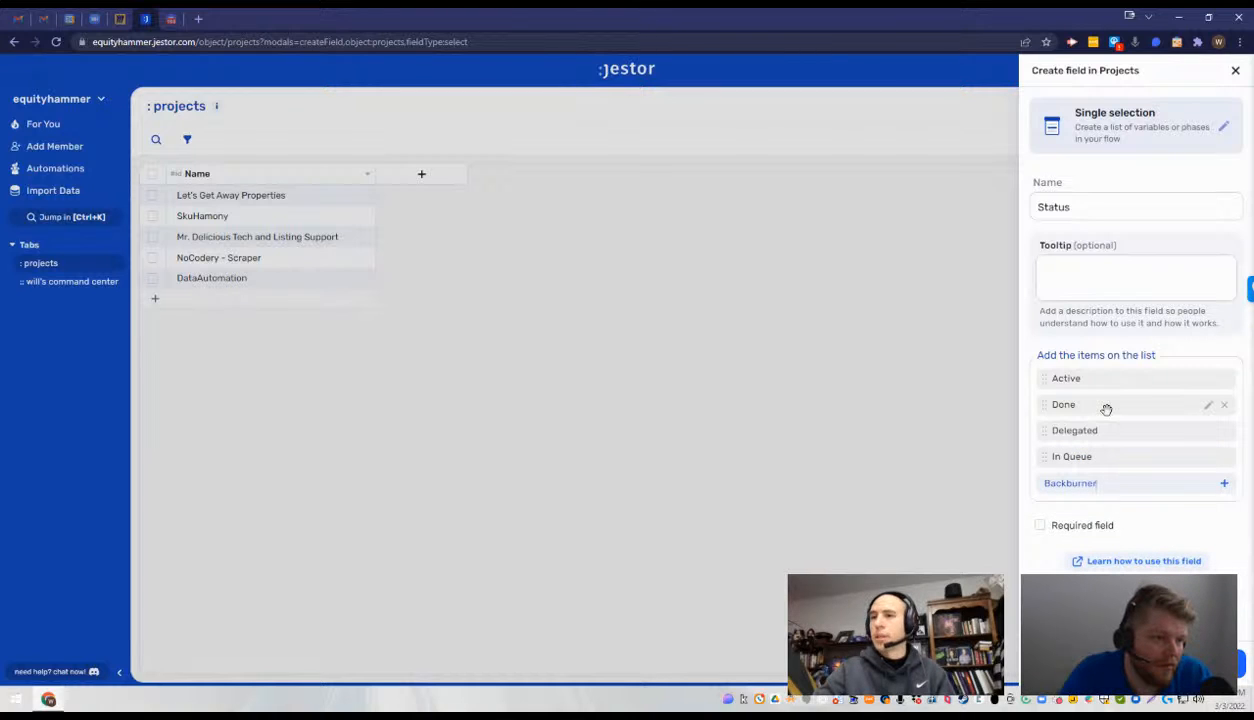
pyautogui.write('Backburner')
pyautogui.press('Return')
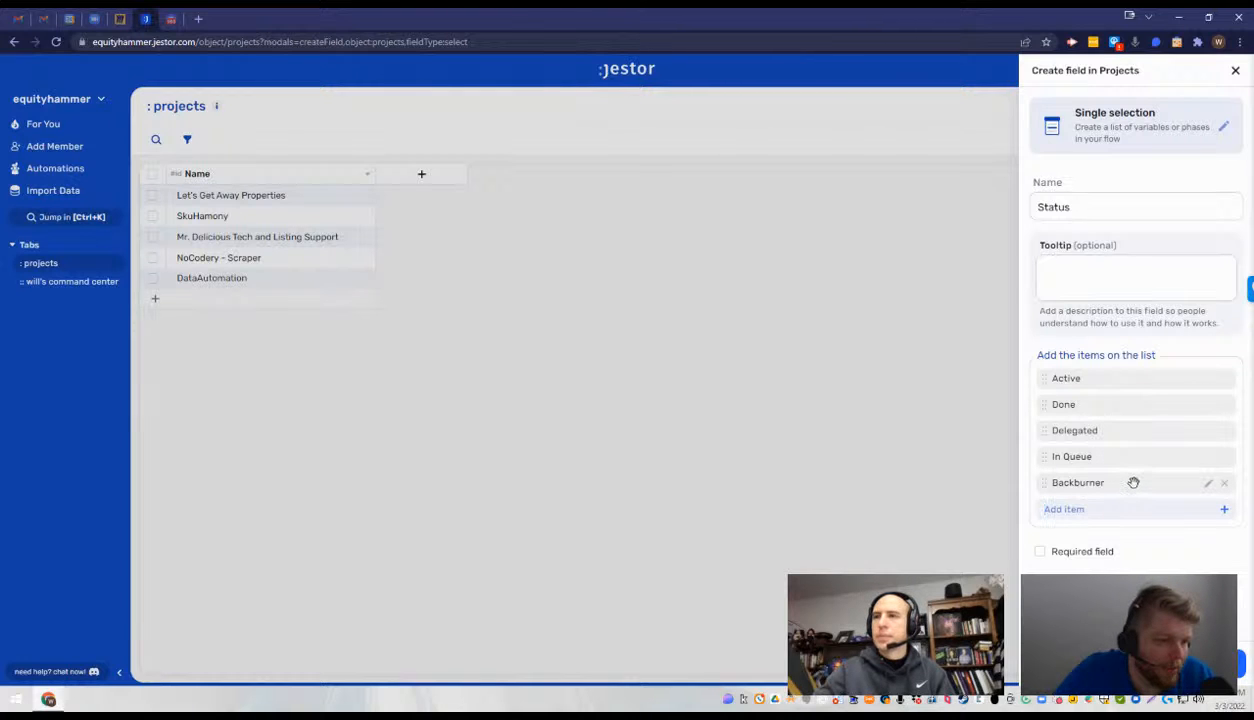
# - Try to rename the Backburner item to "Backburner/Backlog", and create the Status field
pyautogui.click(1208, 483)
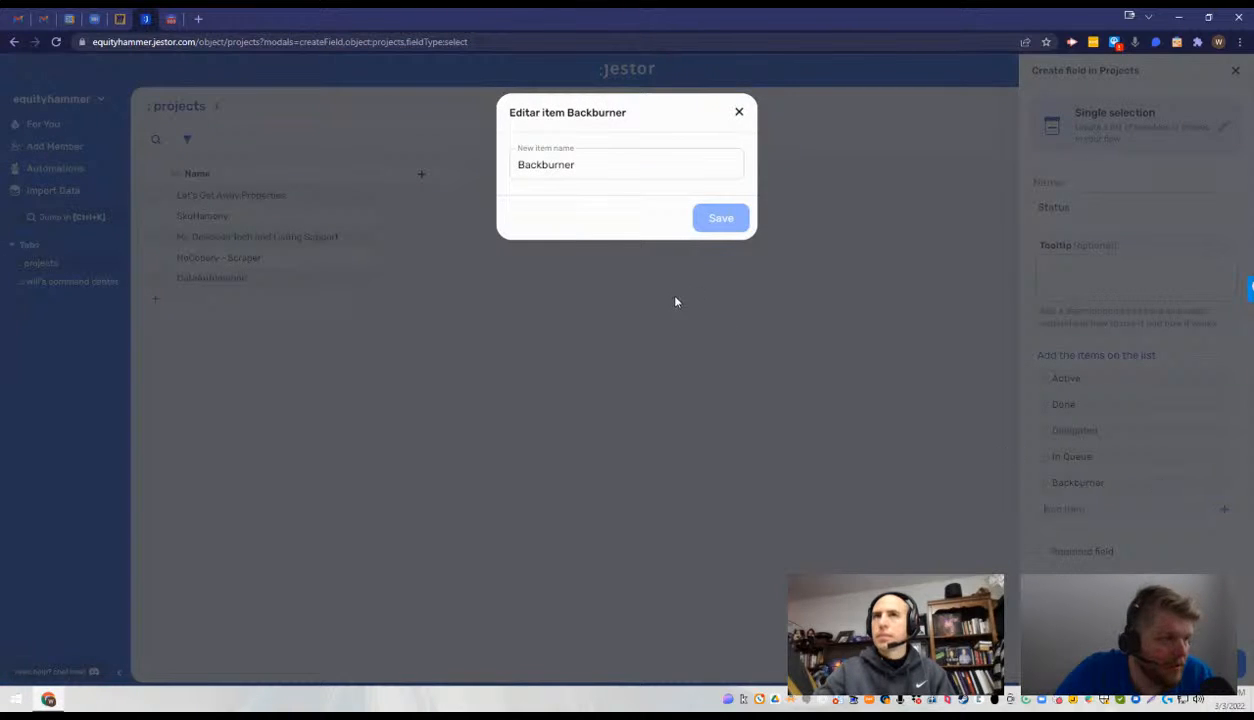
pyautogui.write('/B')
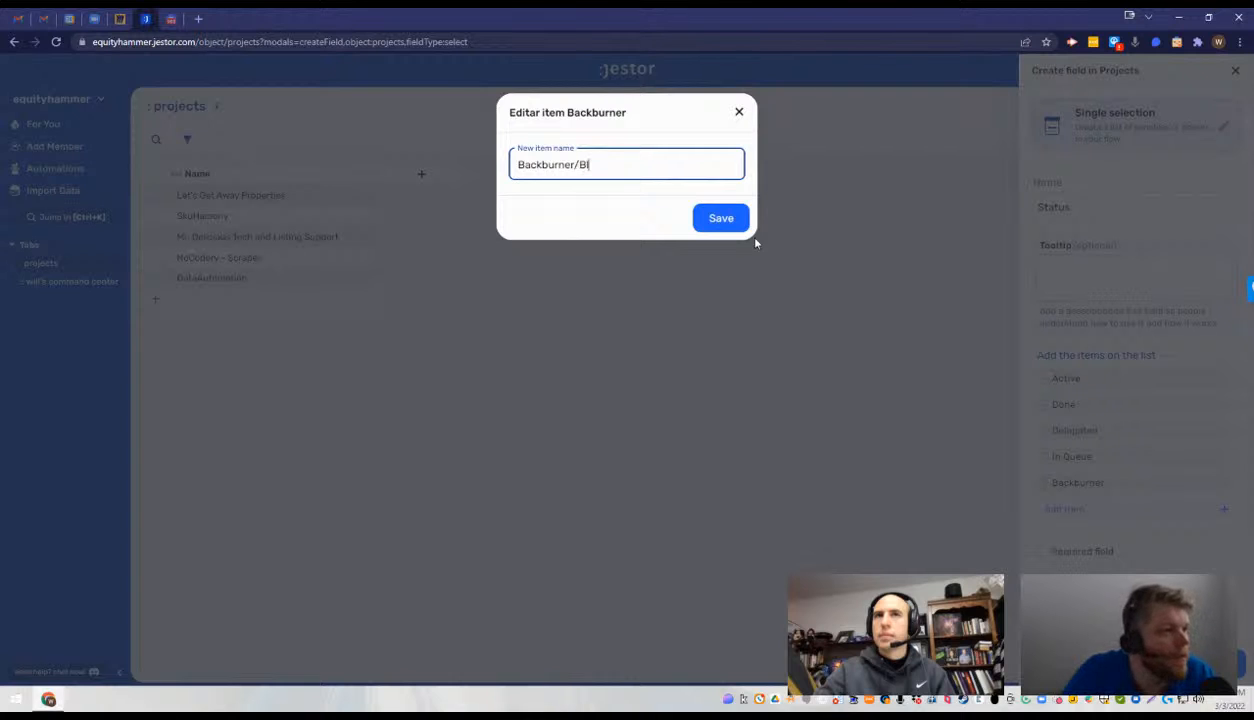
pyautogui.write('acklog')
pyautogui.press('Return')
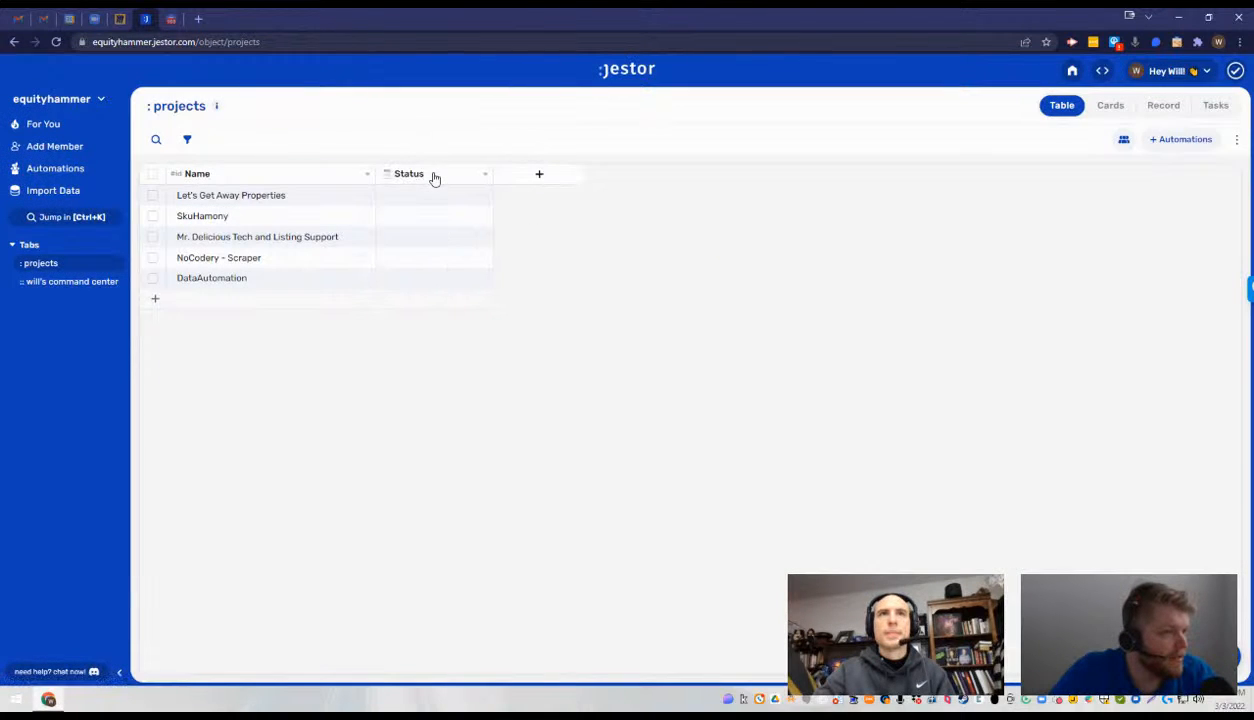
pyautogui.click(443, 199)
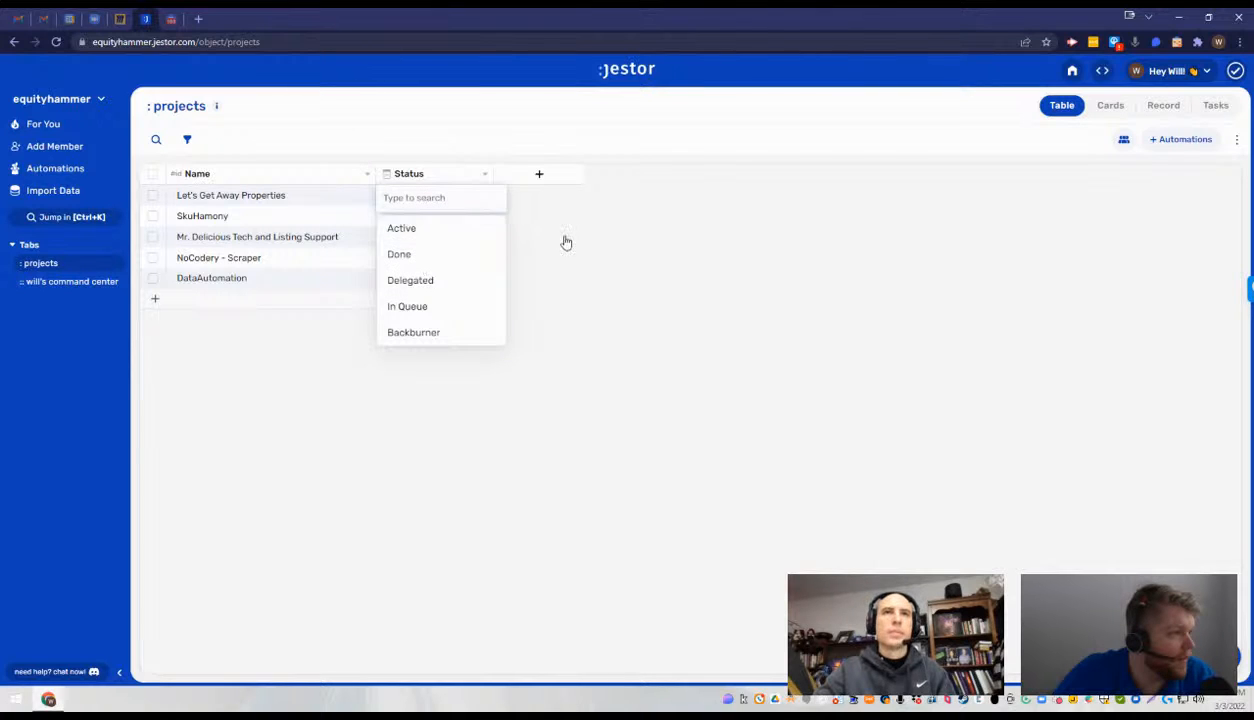
pyautogui.click(565, 241)
pyautogui.click(435, 200)
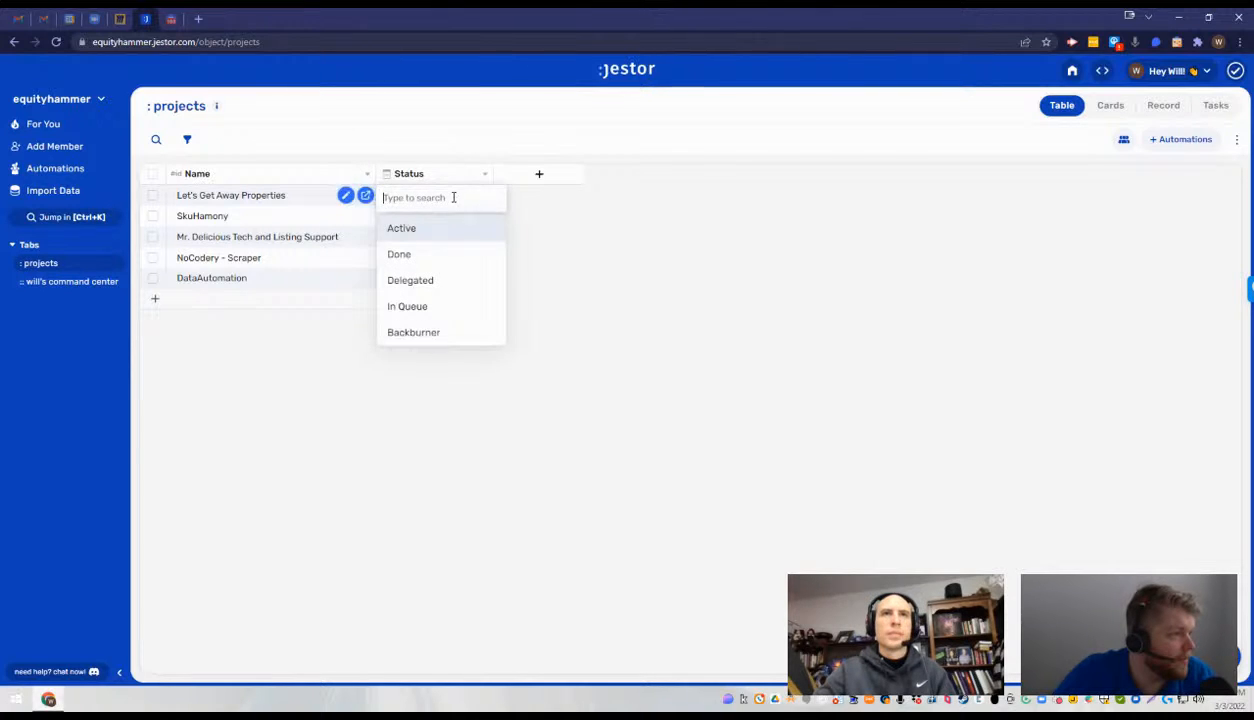
pyautogui.click(568, 241)
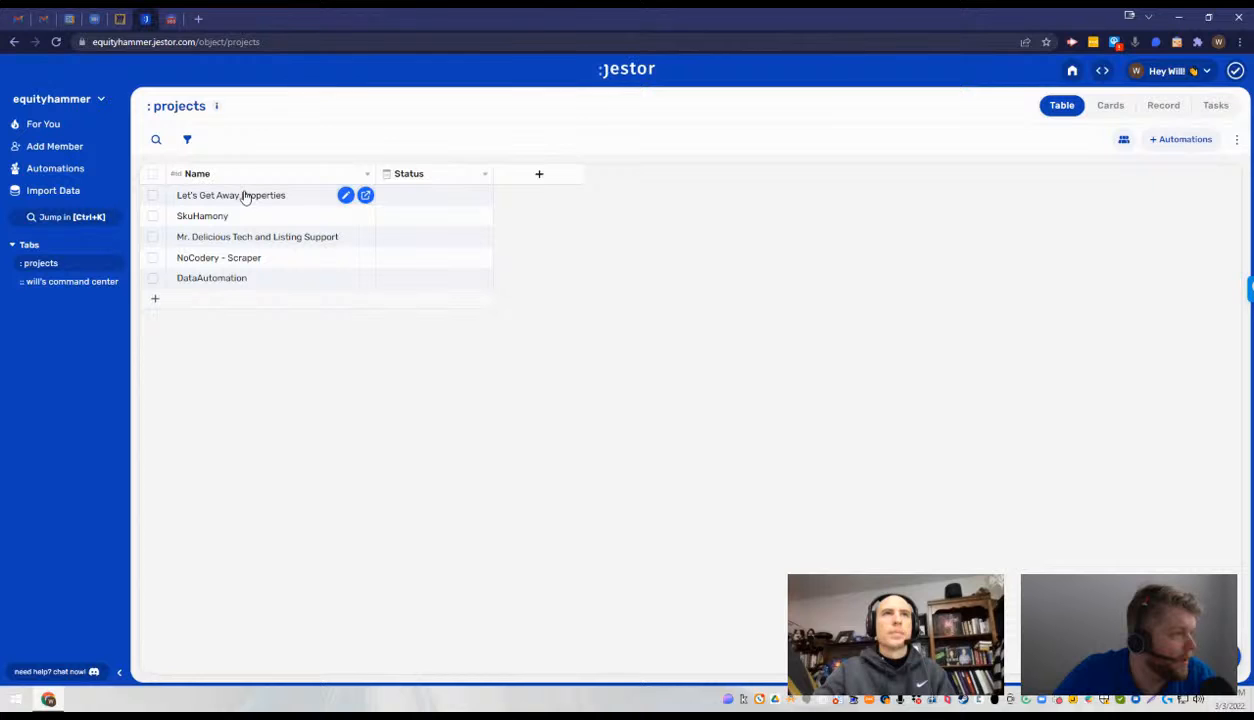
# - Set the Status of both Let's Get Away Properties and SkuHamony to Delegated
pyautogui.click(407, 195)
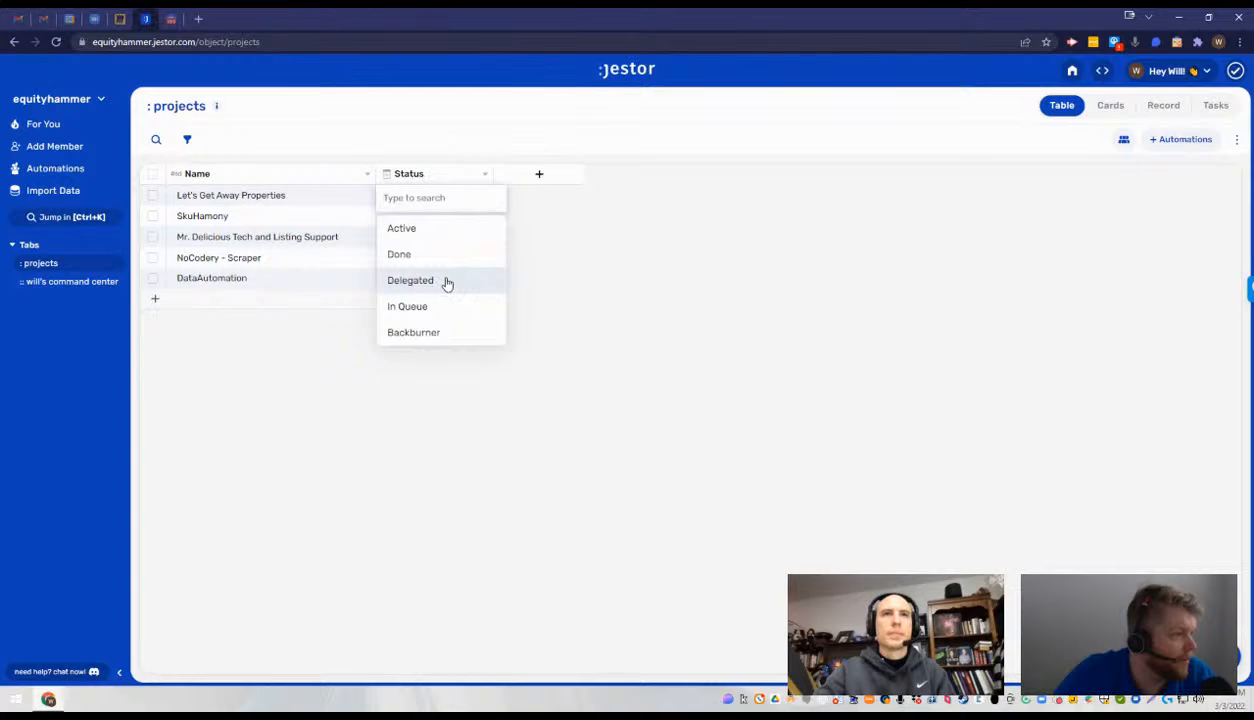
pyautogui.click(447, 283)
pyautogui.click(428, 216)
pyautogui.click(440, 301)
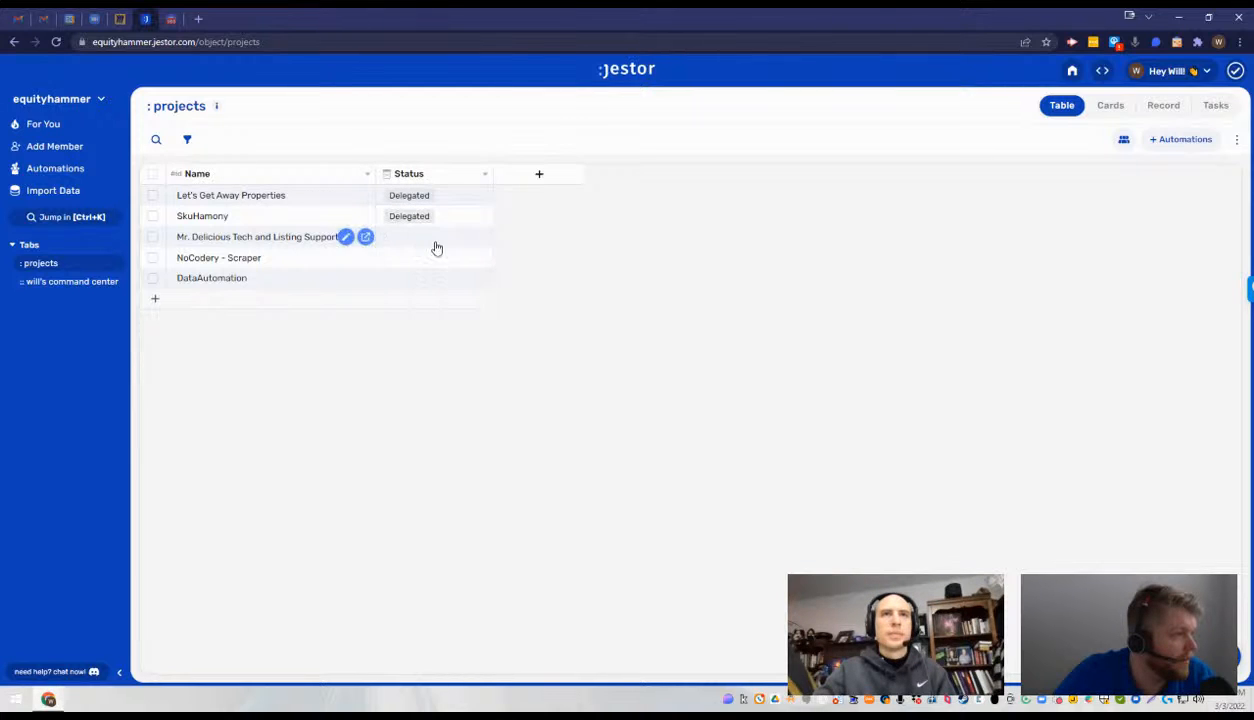
# - Set the Status of Mr. Delicious Tech and Listing Support and NoCodery - Scraper to Delegated, and DataAutomation to Active
pyautogui.click(436, 244)
pyautogui.click(447, 320)
pyautogui.click(436, 258)
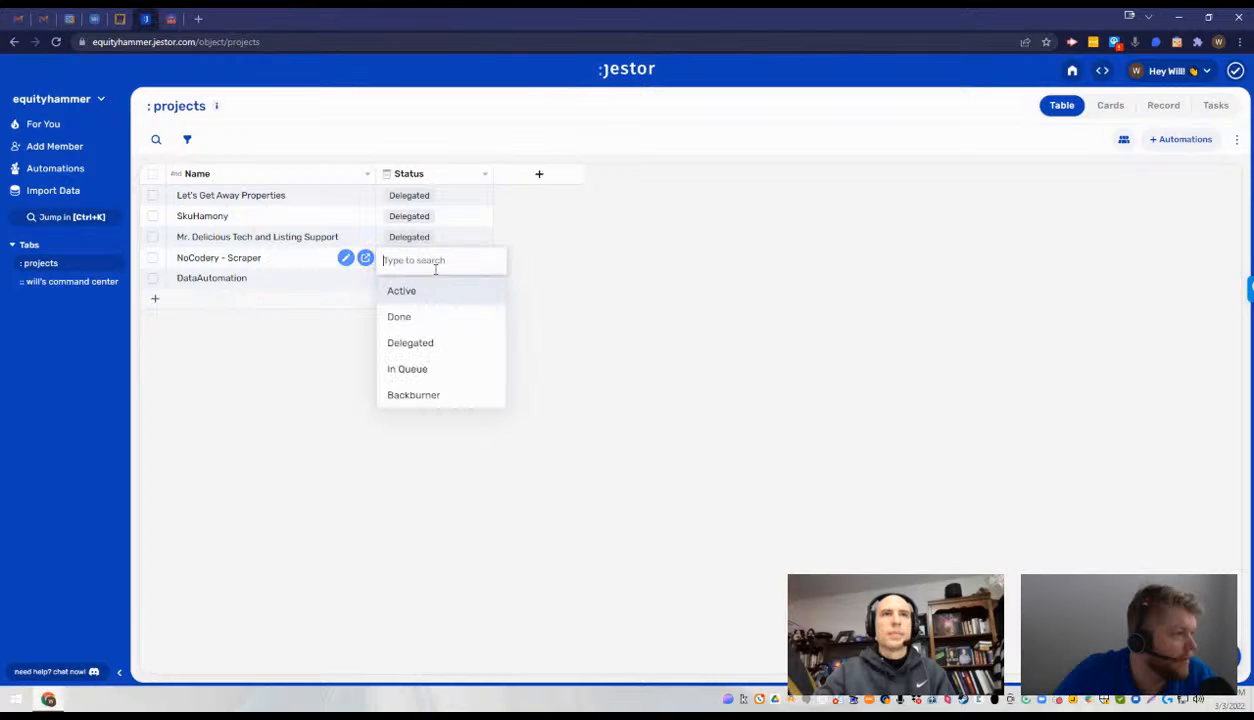
pyautogui.click(440, 342)
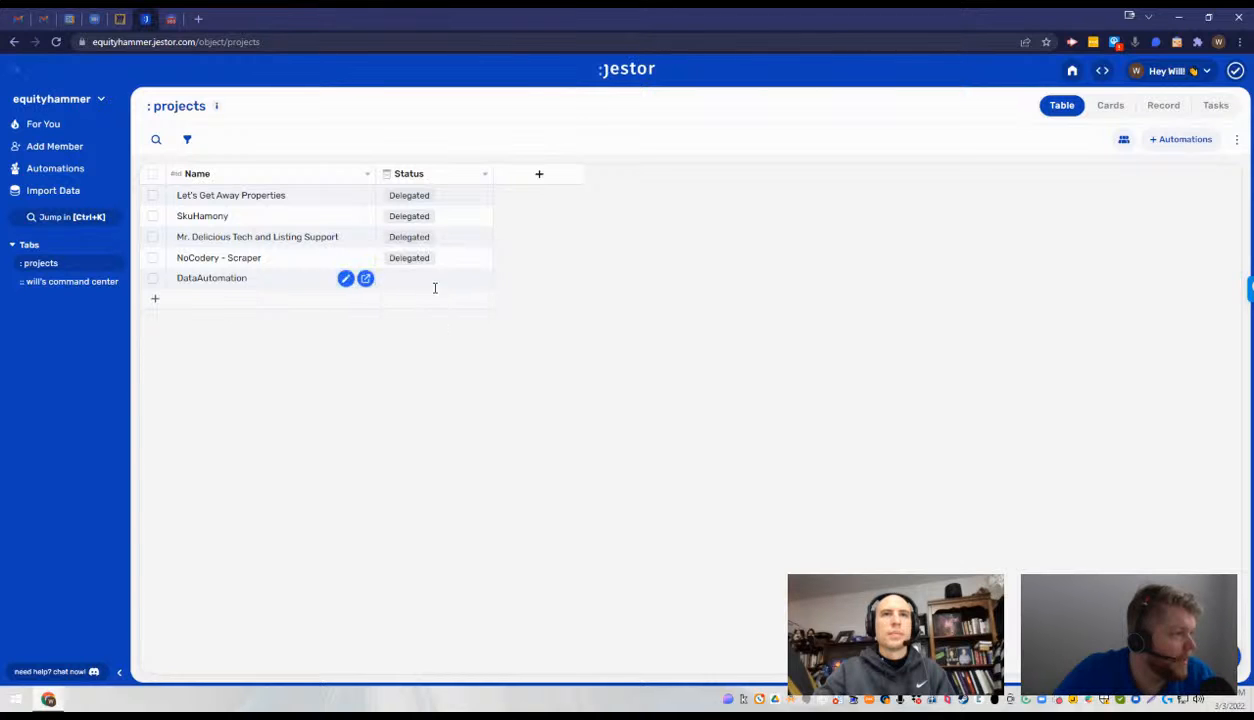
pyautogui.click(436, 280)
pyautogui.click(442, 313)
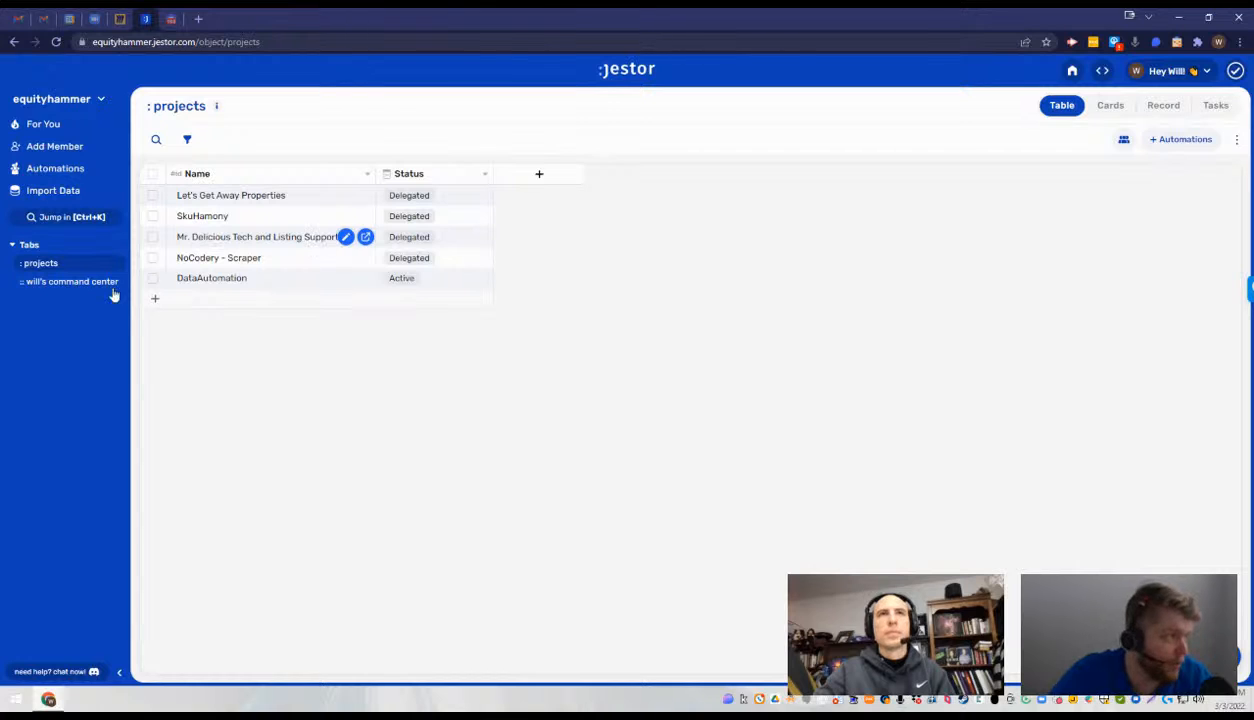
# - Start a Tables component in the command center app, named "Active Projects" and based on the Projects table
pyautogui.click(62, 284)
pyautogui.click(267, 216)
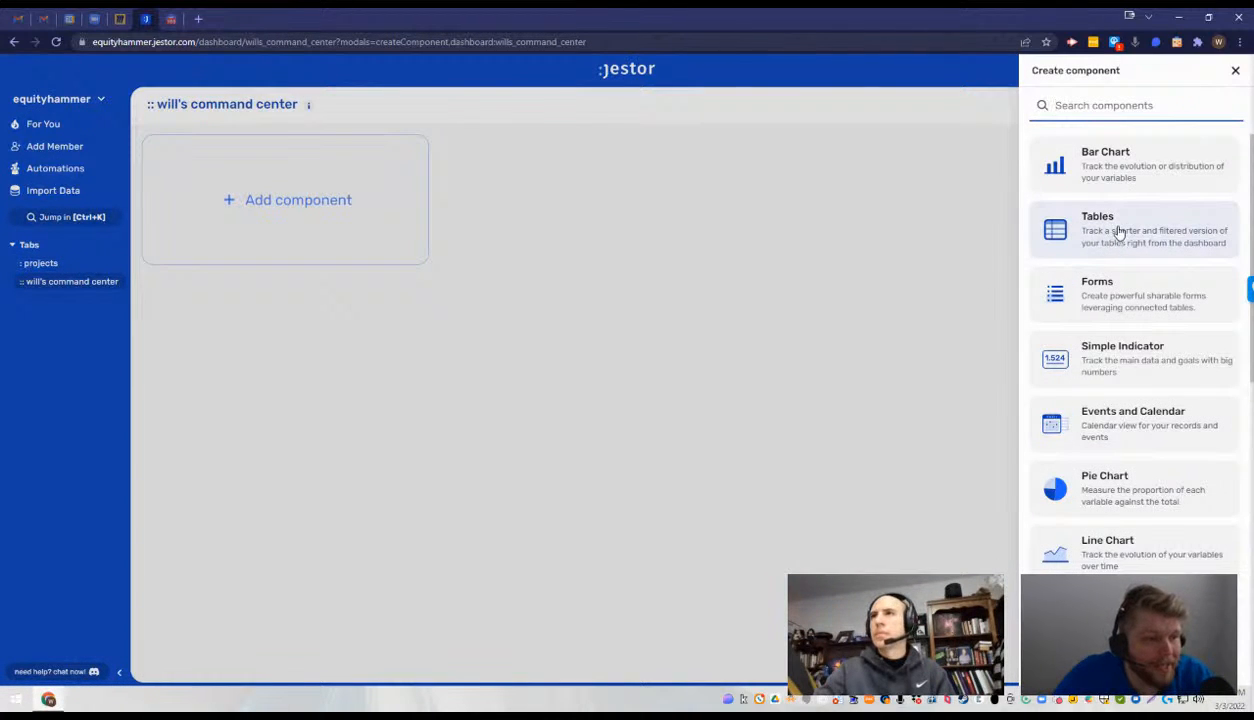
pyautogui.click(1119, 230)
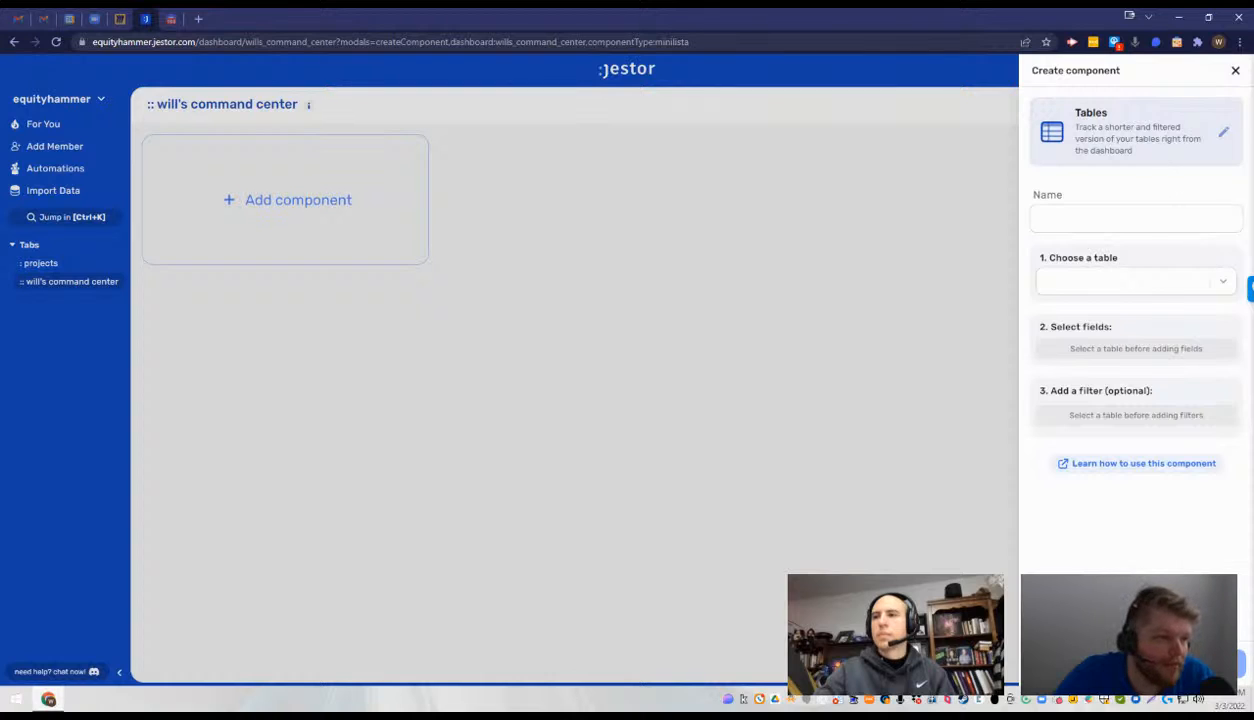
pyautogui.click(1093, 216)
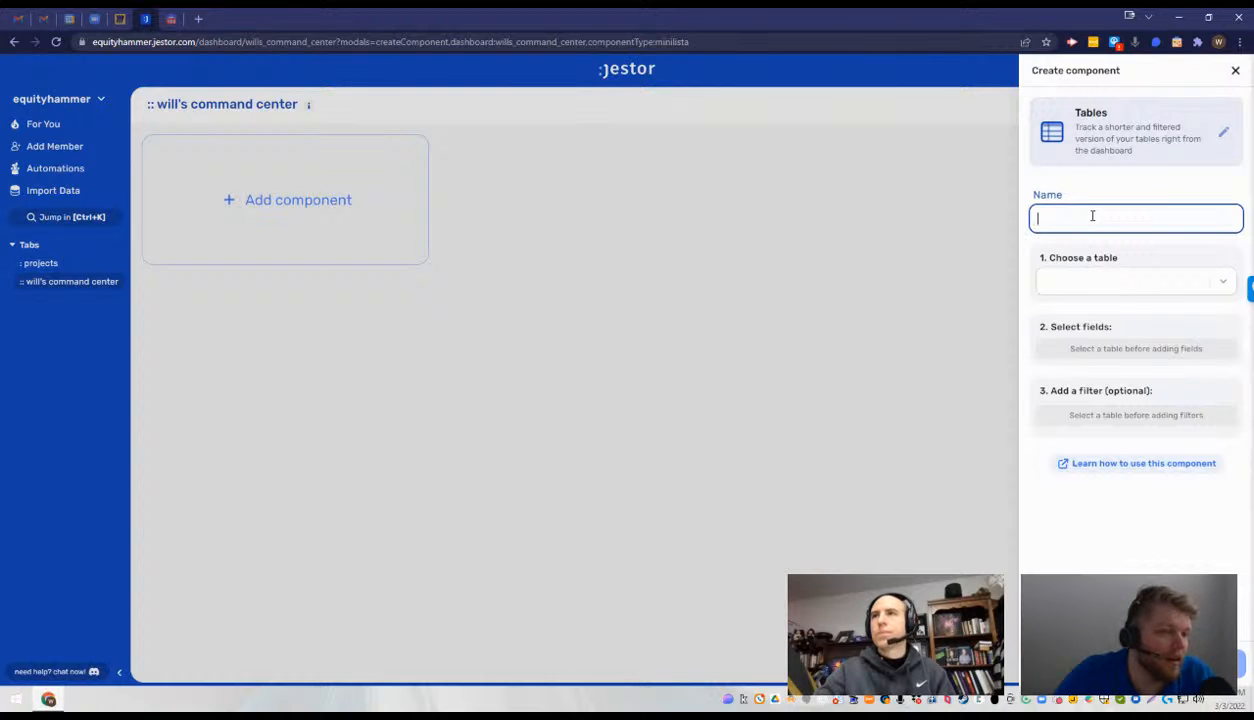
pyautogui.write('Active')
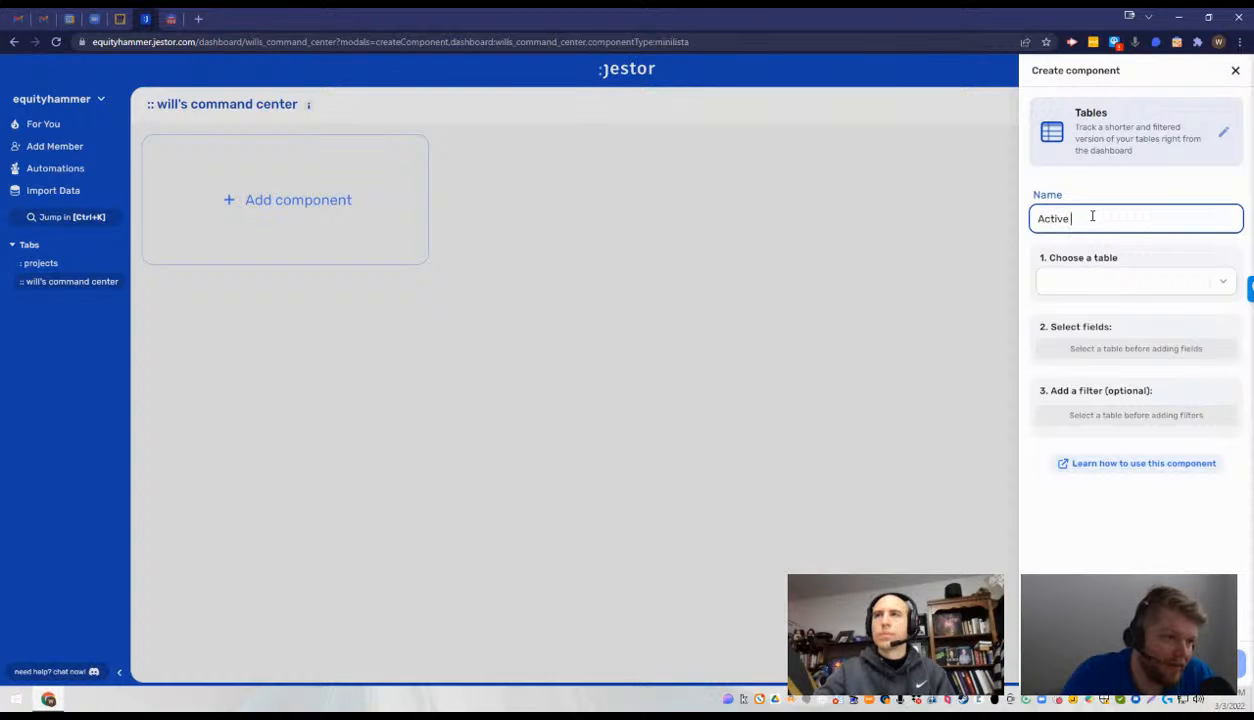
pyautogui.write(' Projects')
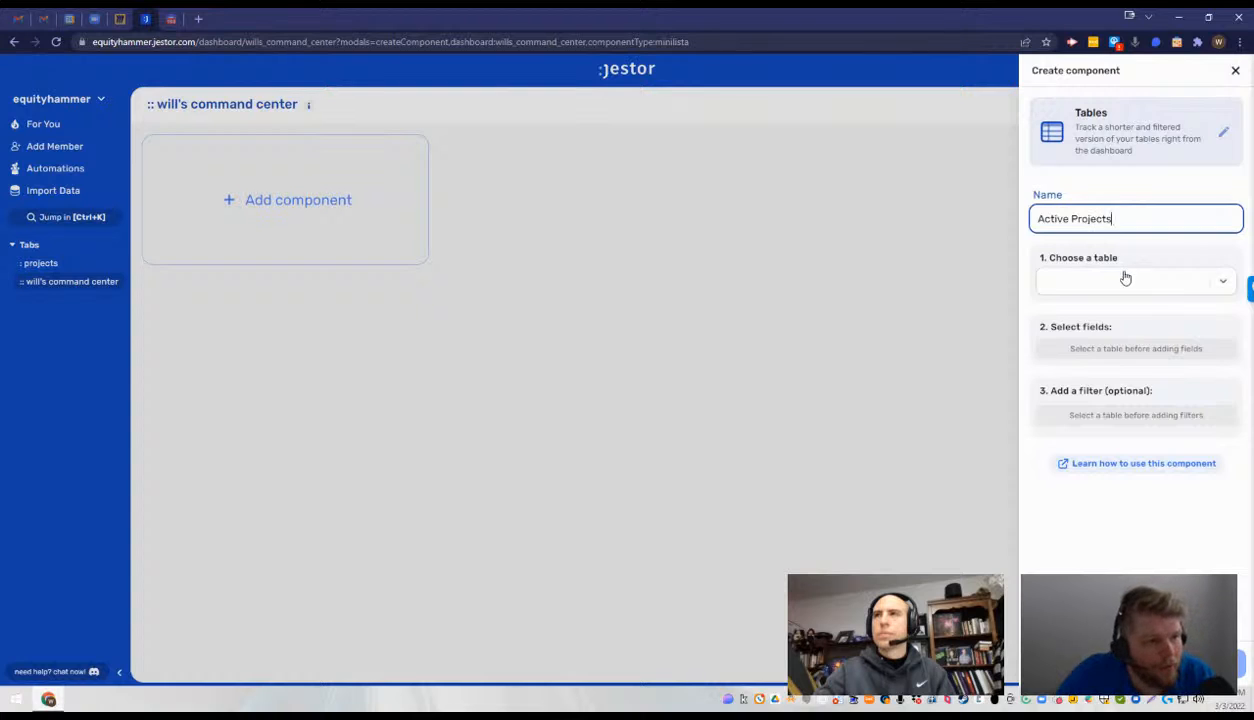
pyautogui.click(1125, 280)
pyautogui.click(1050, 311)
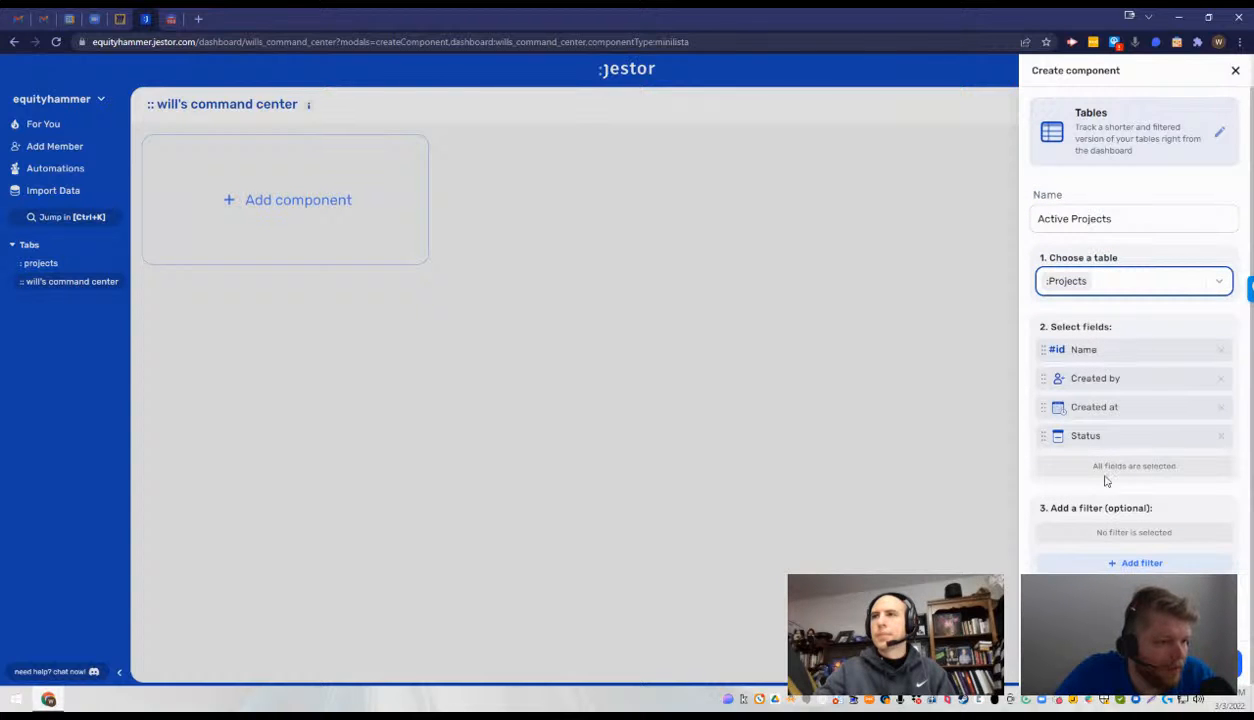
# - Filter the Active Projects component to records whose Status contains any Active, and create the component
pyautogui.click(1105, 562)
pyautogui.click(649, 161)
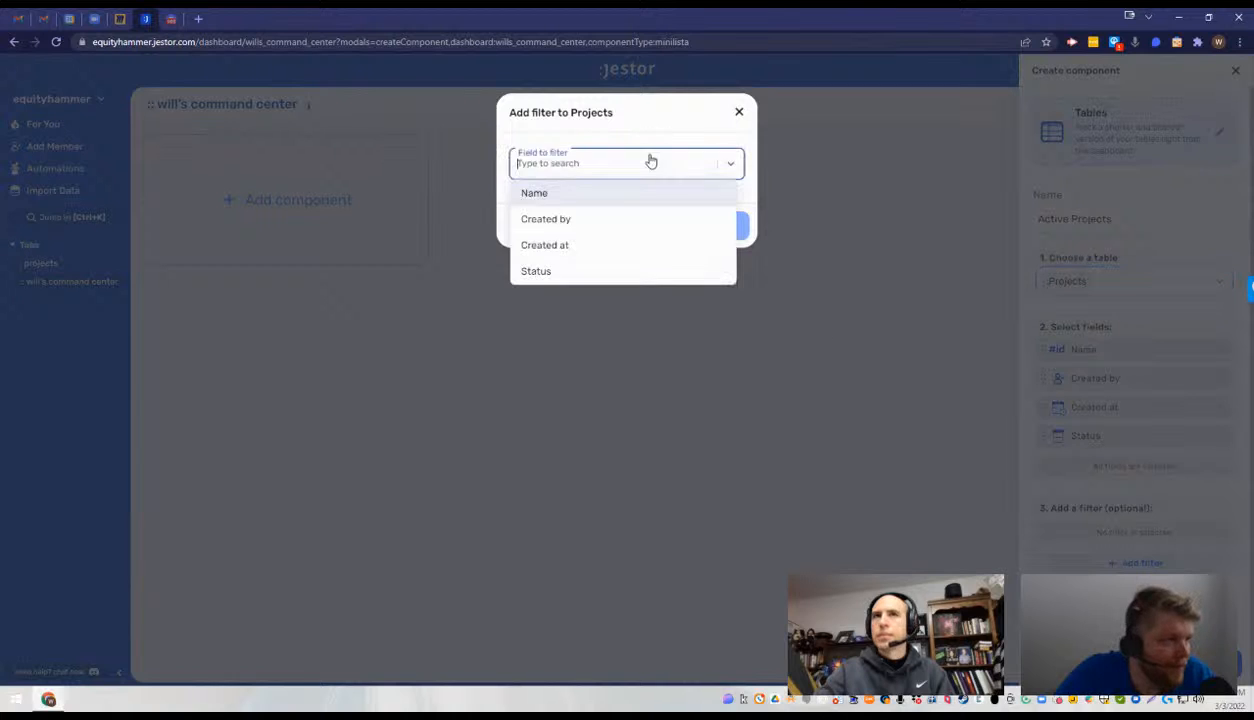
pyautogui.click(571, 271)
pyautogui.click(605, 258)
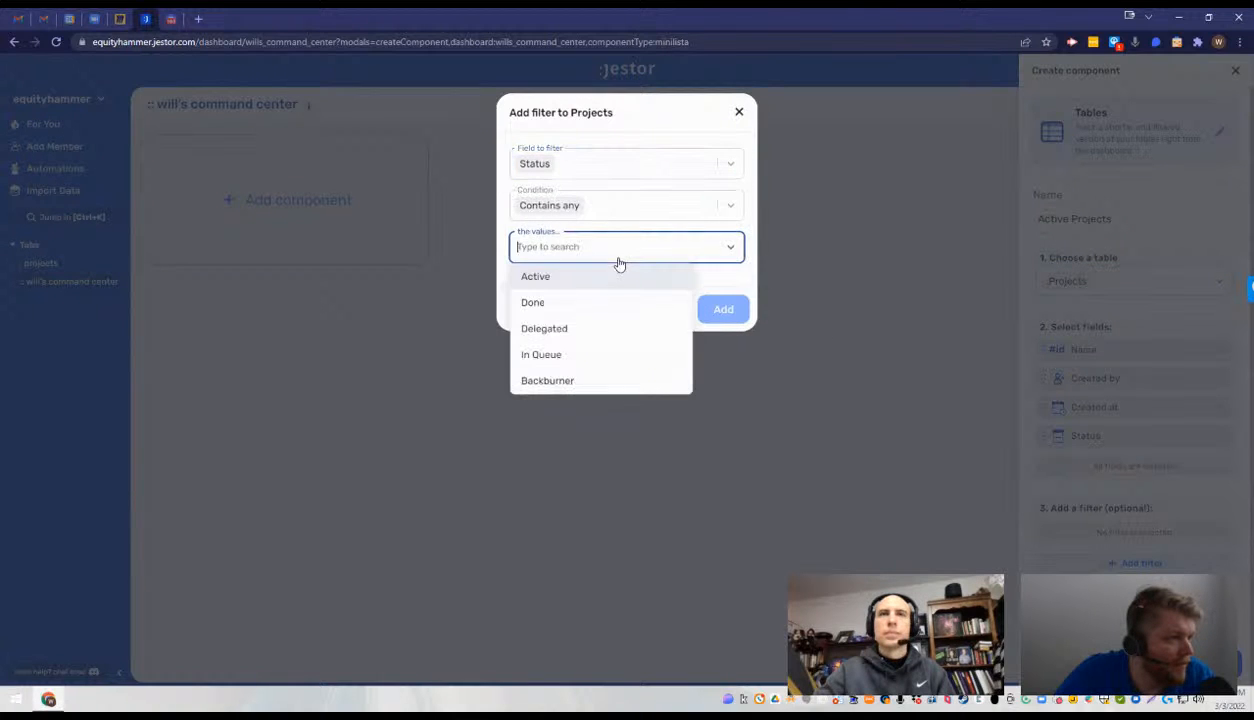
pyautogui.click(610, 280)
pyautogui.click(723, 314)
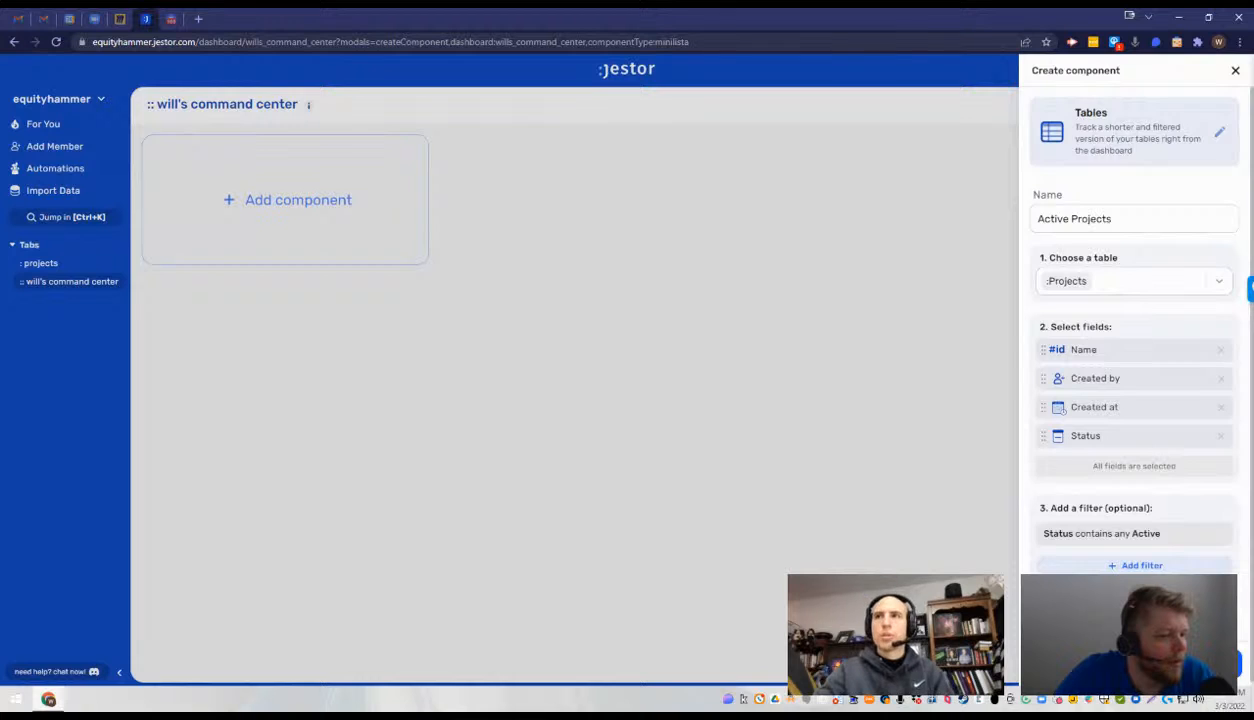
pyautogui.click(1203, 663)
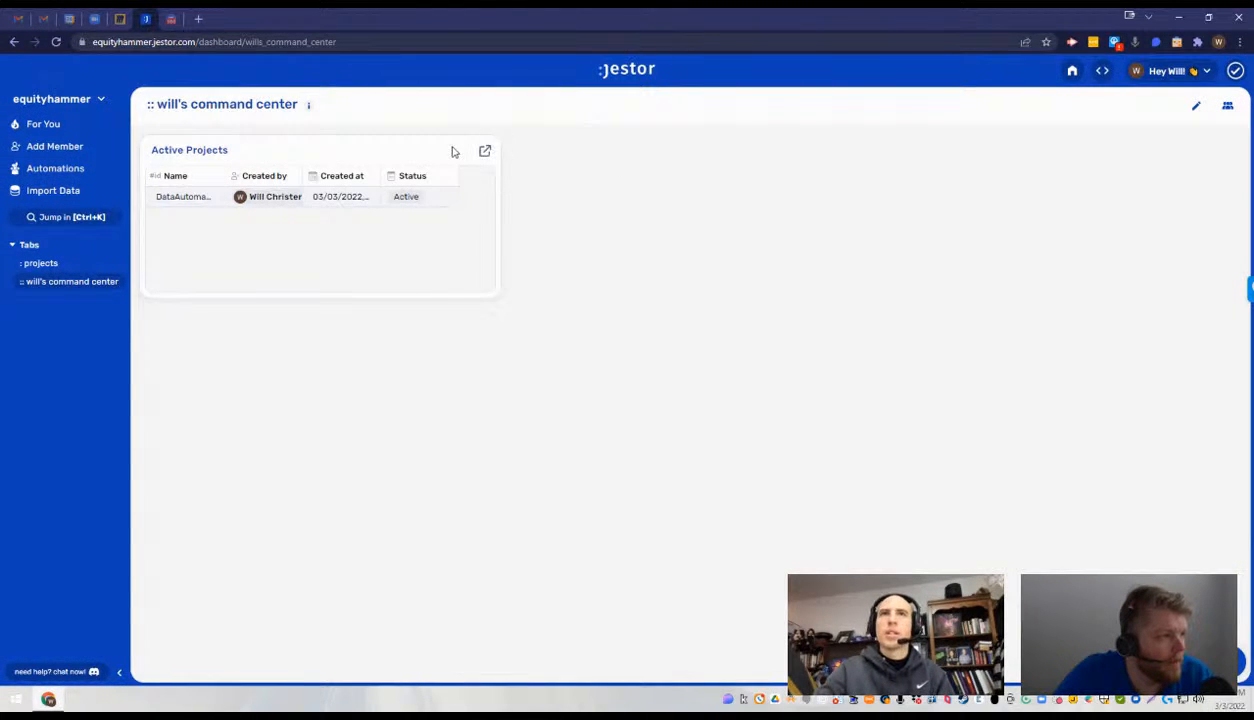
# - Try the Active Projects component in the middle of the dashboard, then return it to its original place and finish editing
pyautogui.click(1194, 106)
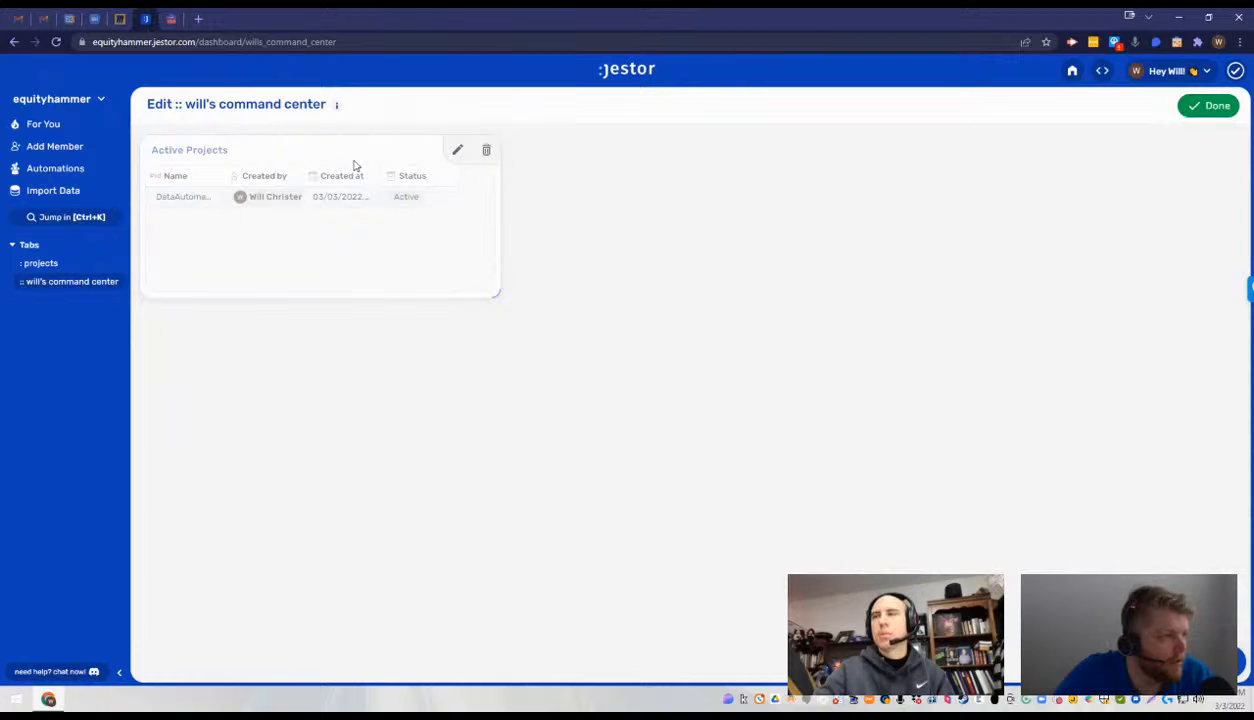
pyautogui.moveTo(353, 165); pyautogui.dragTo(700, 154)
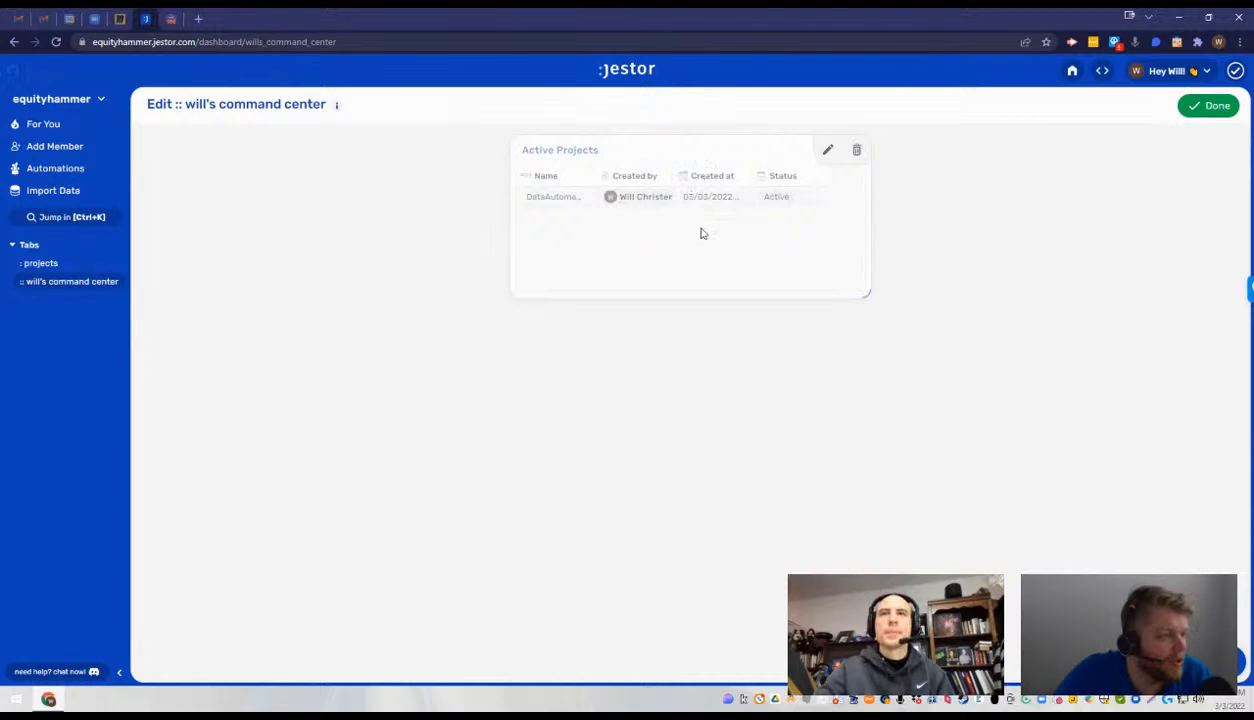
pyautogui.click(1212, 108)
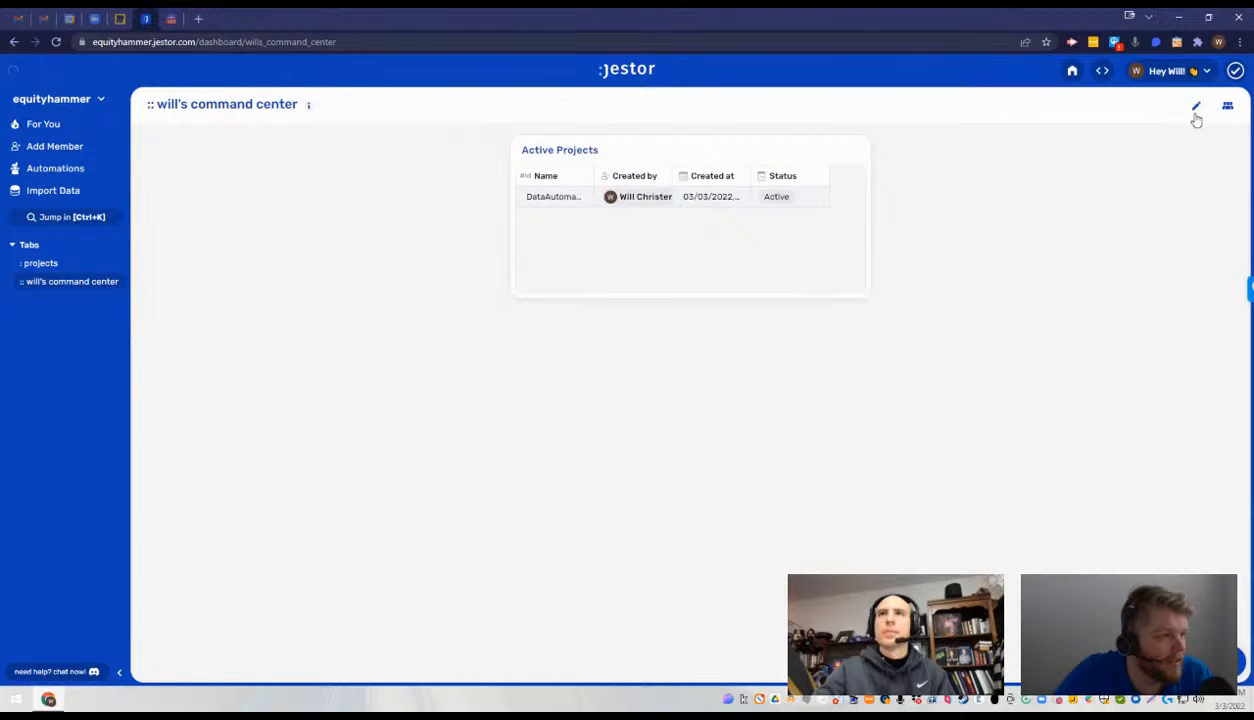
pyautogui.click(1196, 108)
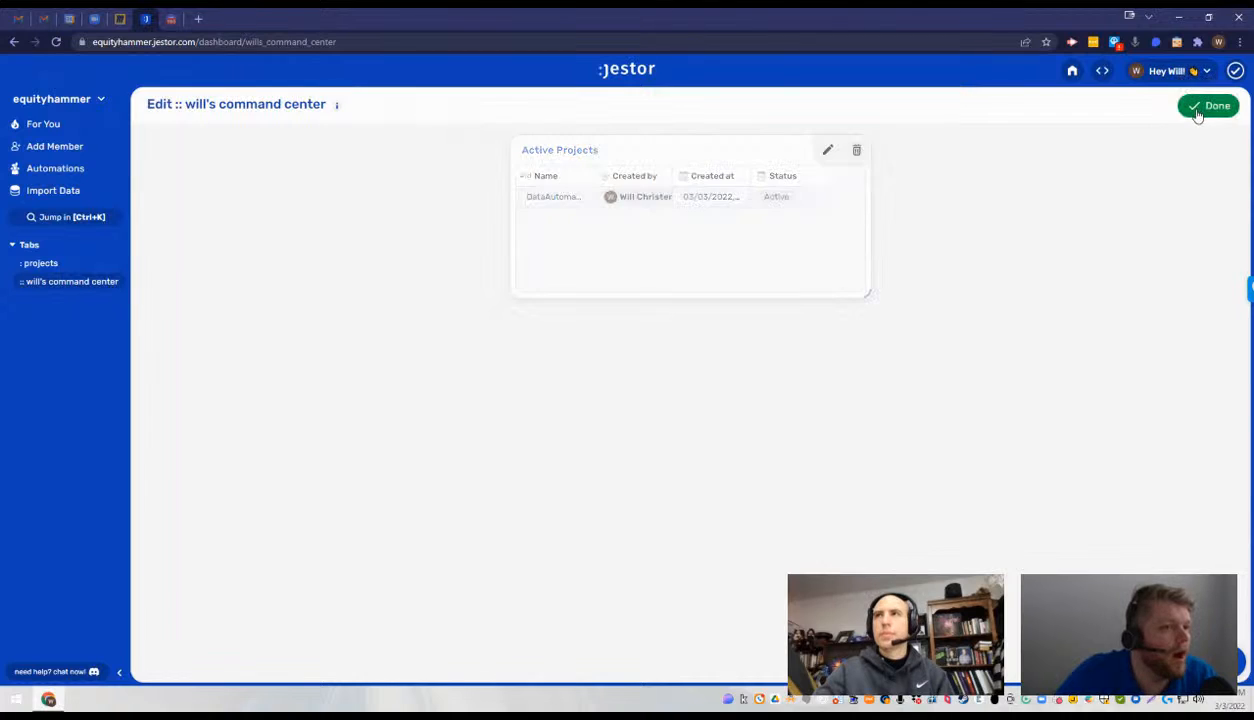
pyautogui.moveTo(685, 160); pyautogui.dragTo(319, 160)
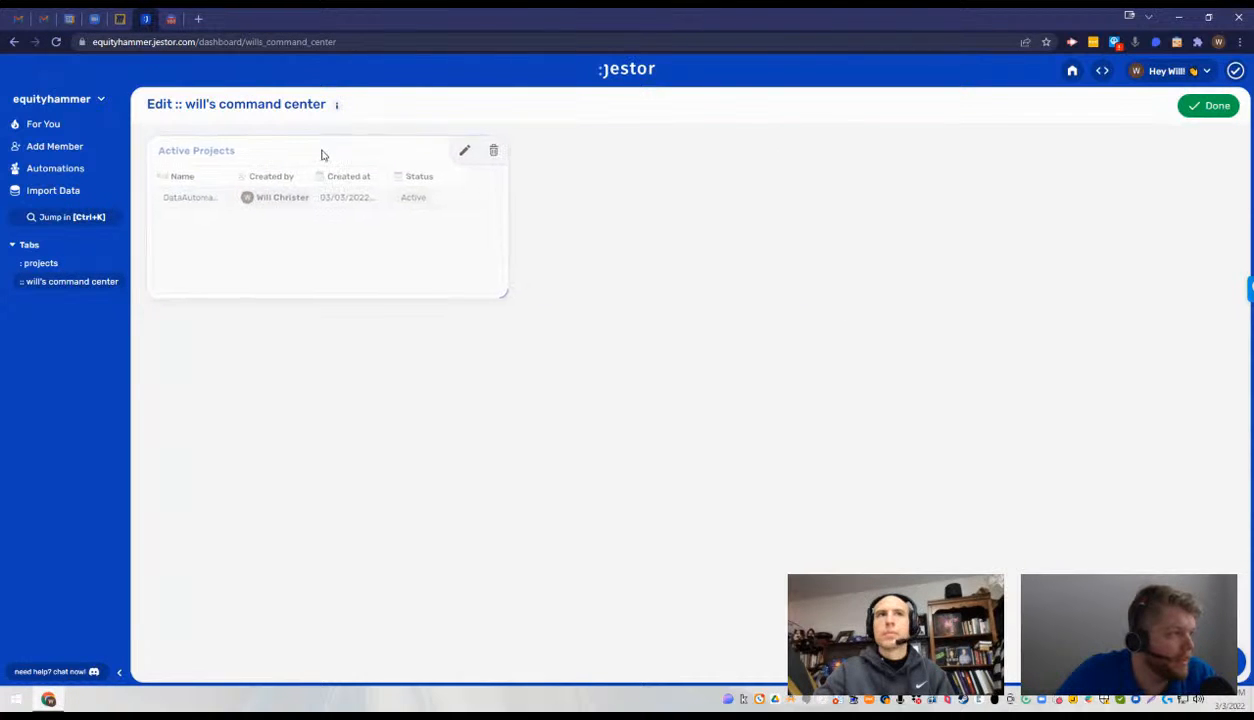
pyautogui.click(1210, 106)
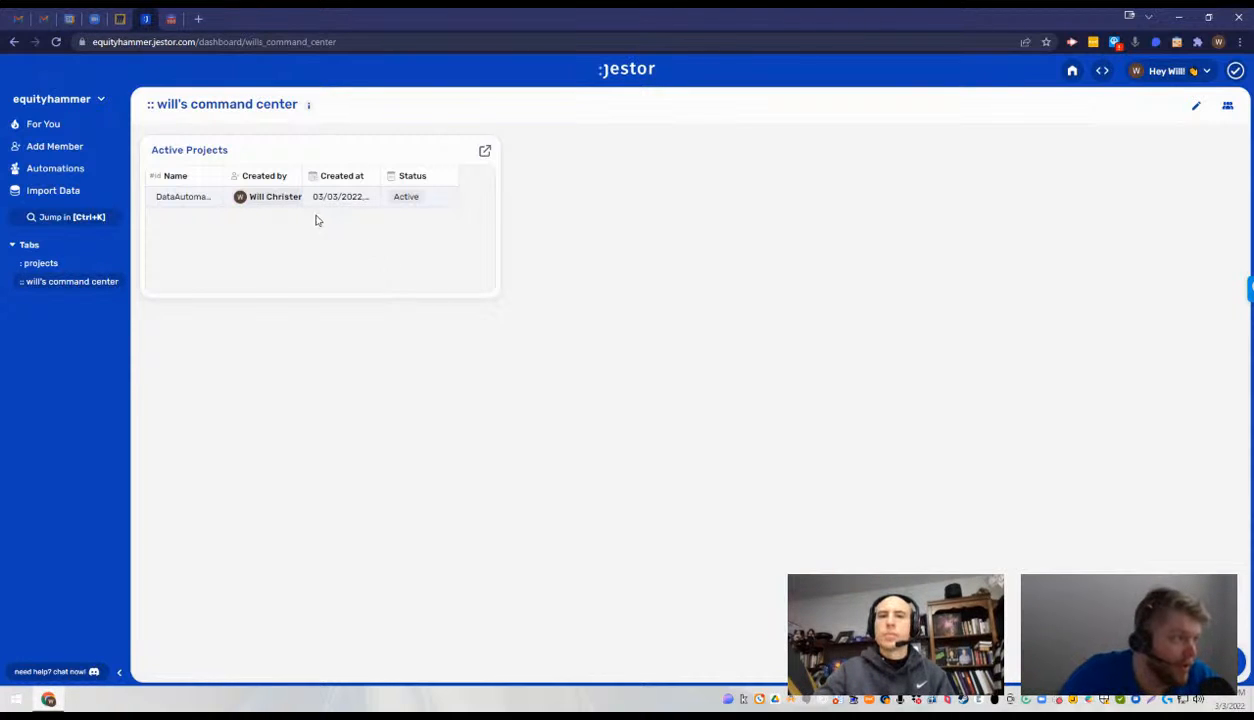
# - In the app's edit mode, start another Tables component named "Sub Projects" and based on the Projects table
pyautogui.click(1196, 106)
pyautogui.click(1194, 110)
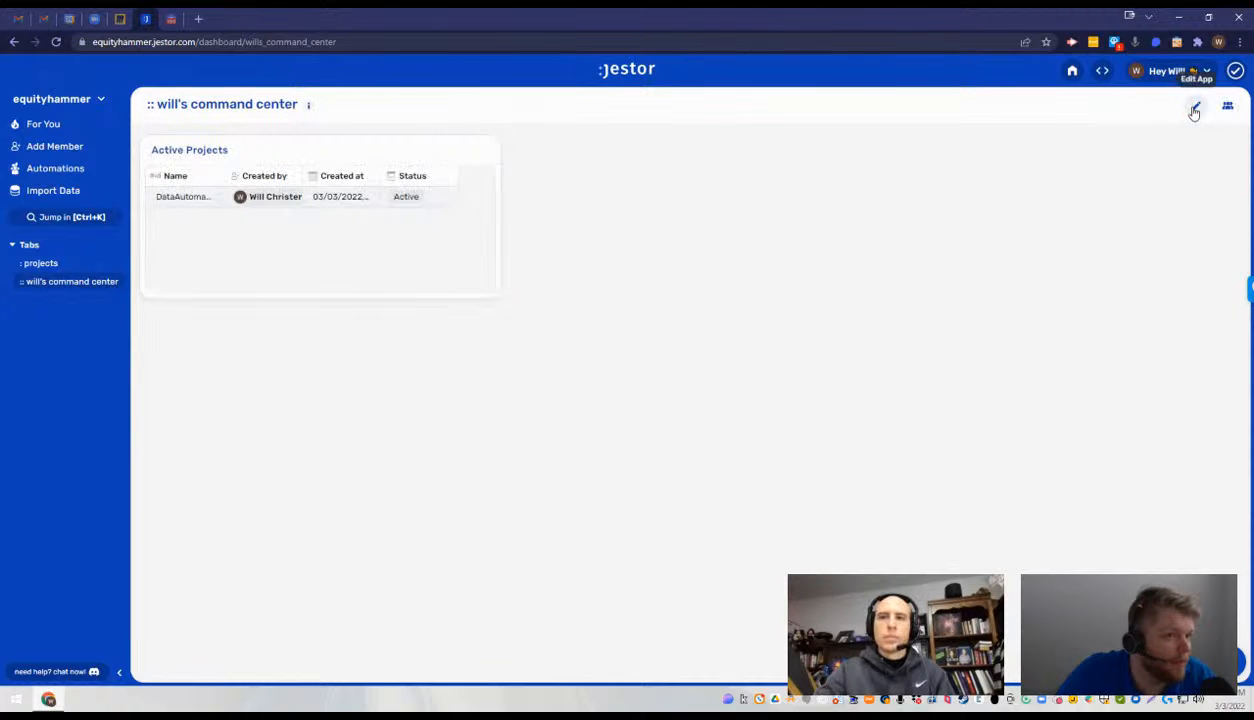
pyautogui.click(1195, 108)
pyautogui.click(1170, 375)
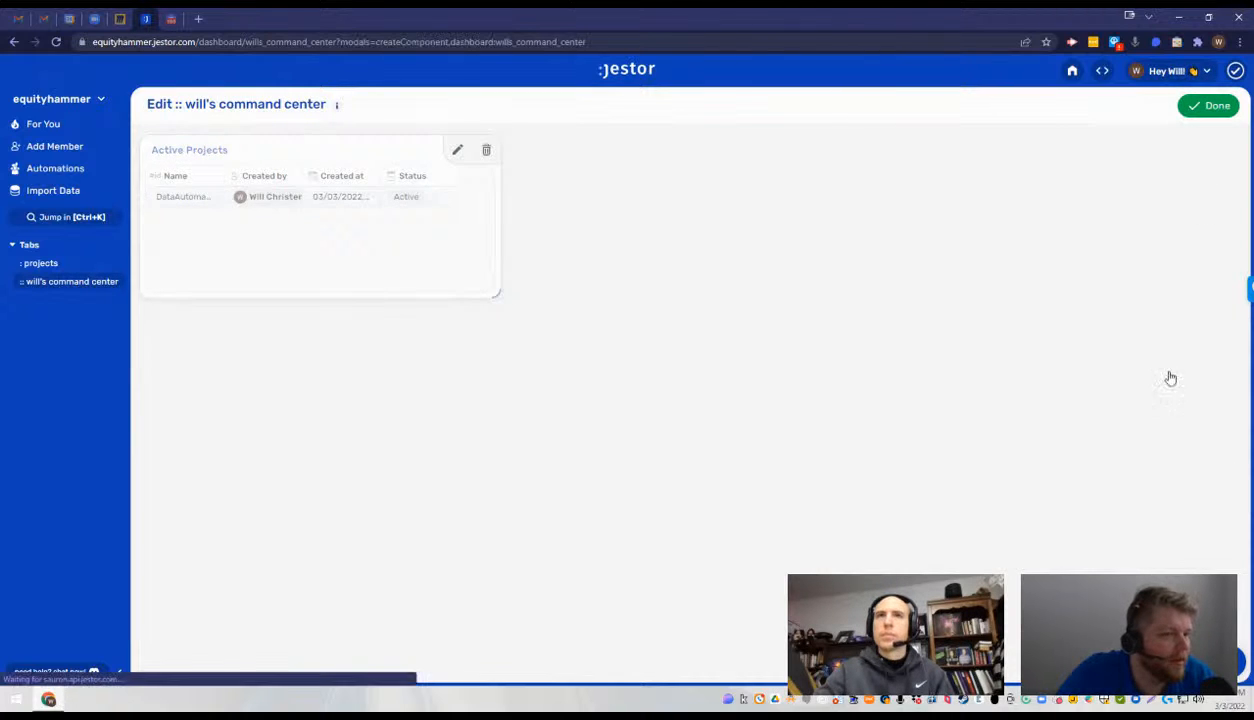
pyautogui.click(1116, 225)
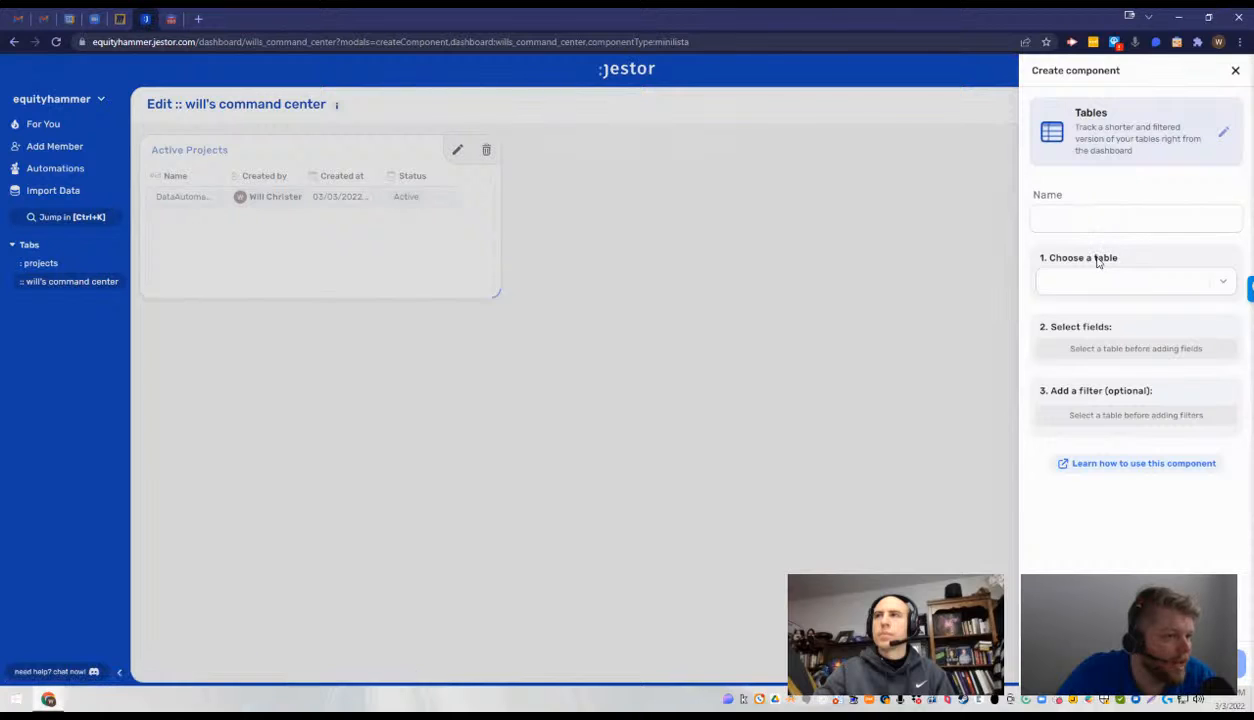
pyautogui.click(1107, 215)
pyautogui.write('sub Projects')
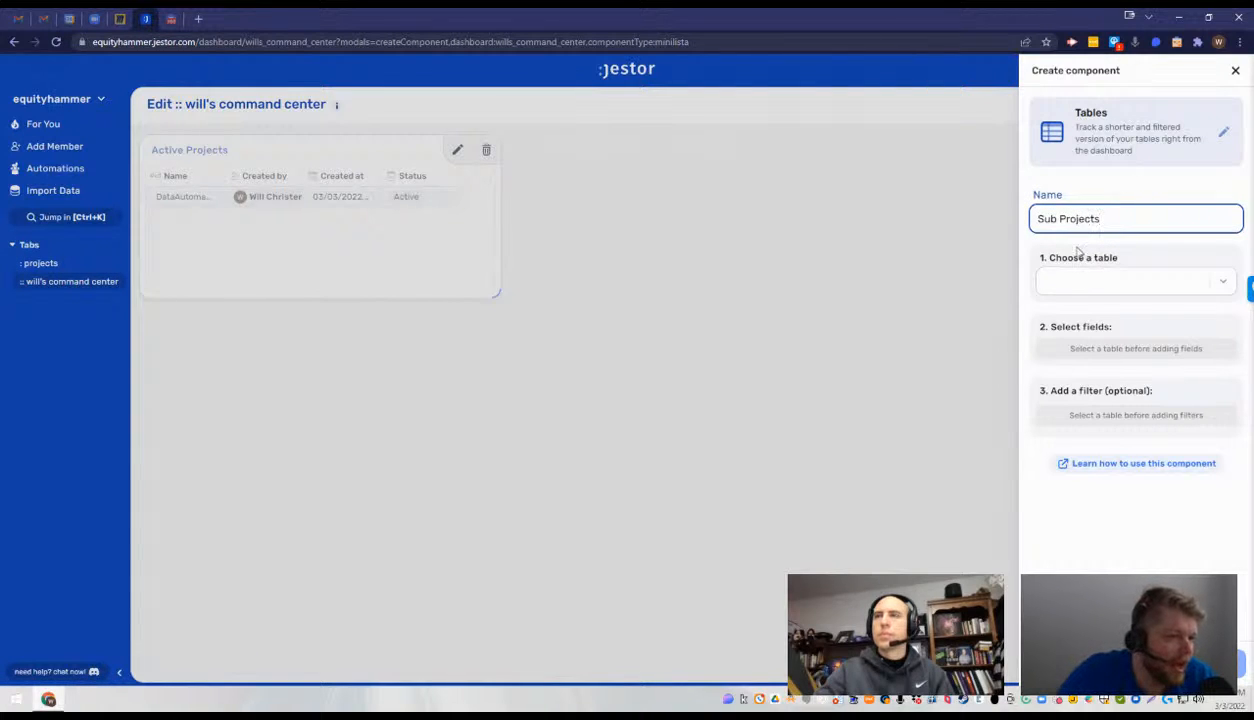
pyautogui.click(1072, 282)
pyautogui.click(1078, 309)
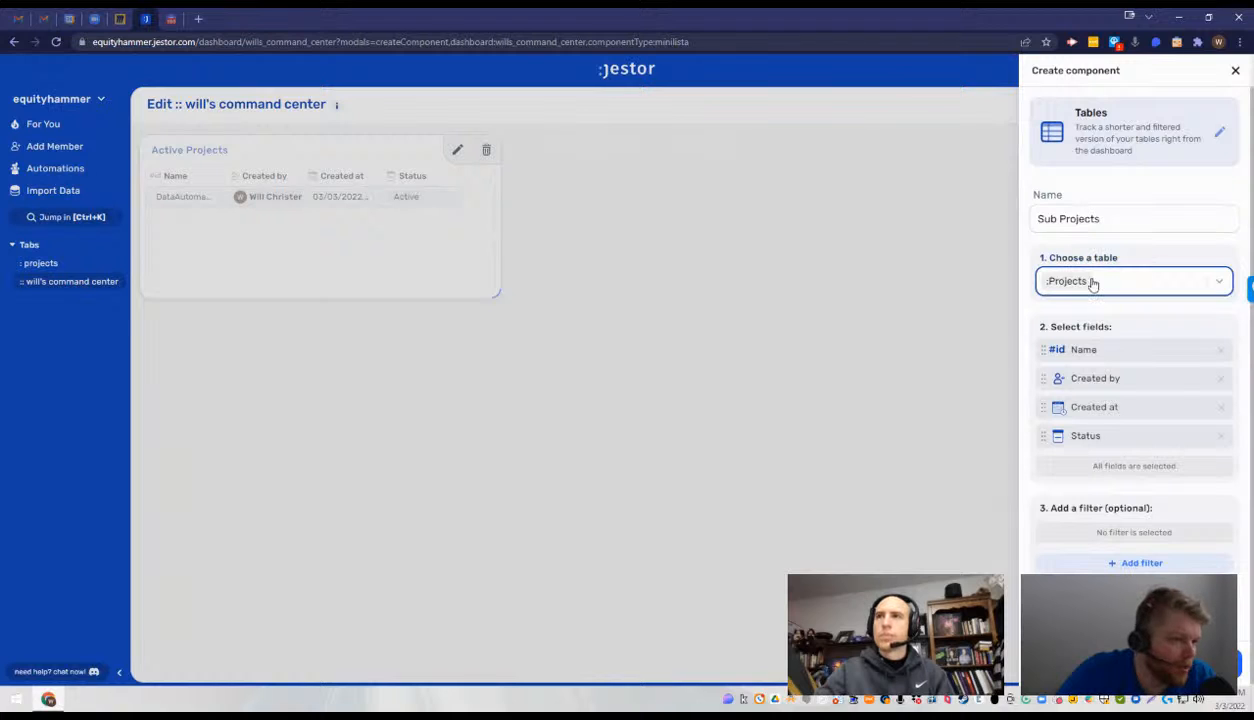
# - Extend the new component's name to "Sub Projects - DataAutomation"
pyautogui.click(1121, 564)
pyautogui.click(1121, 560)
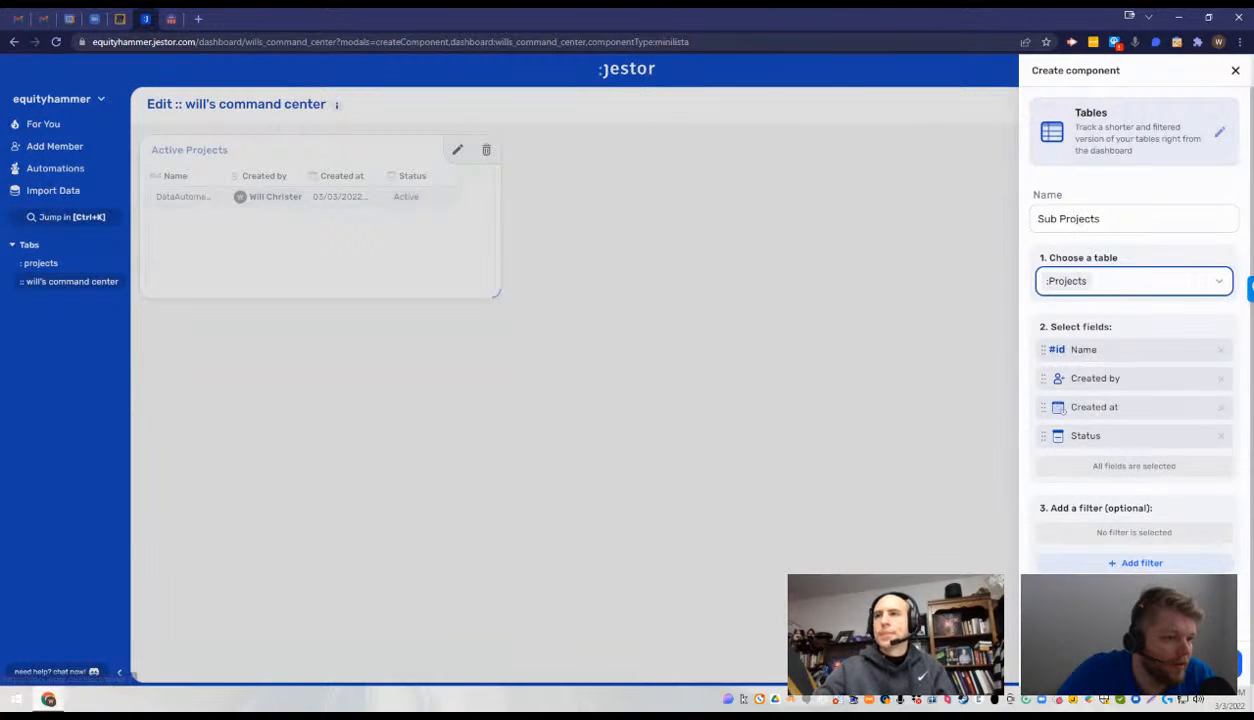
pyautogui.click(1132, 220)
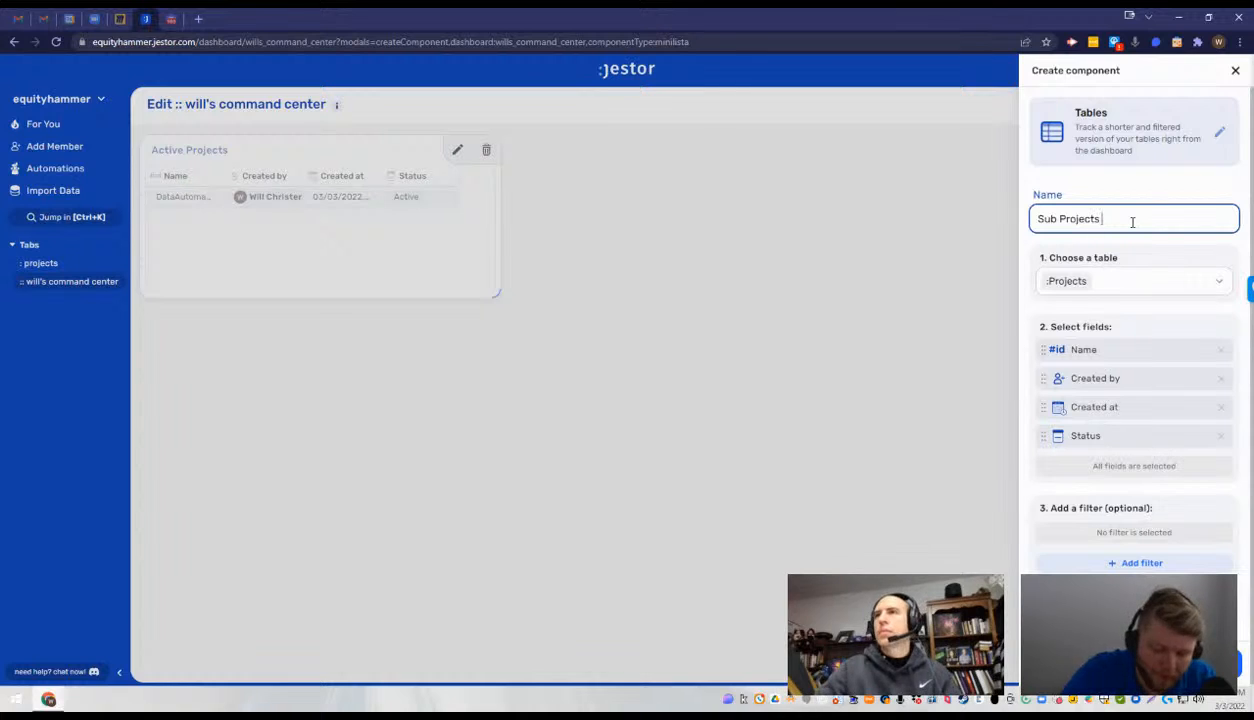
pyautogui.write('- DataAutomat')
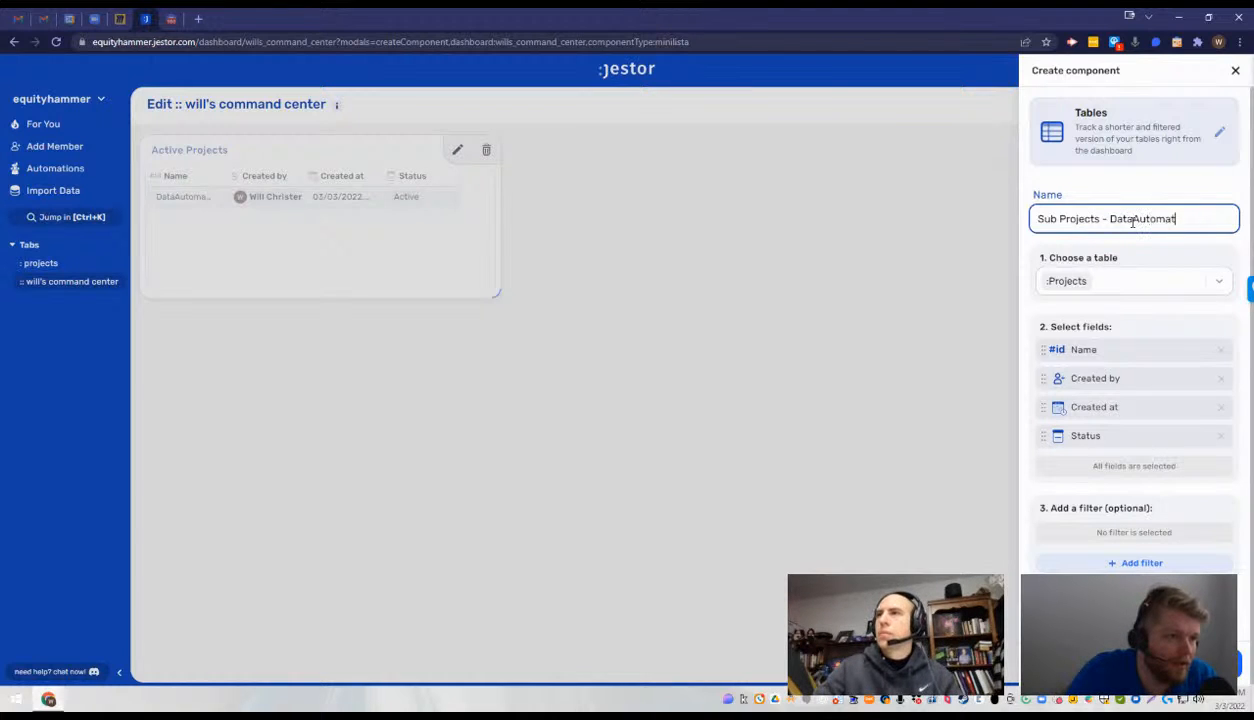
pyautogui.write('ion')
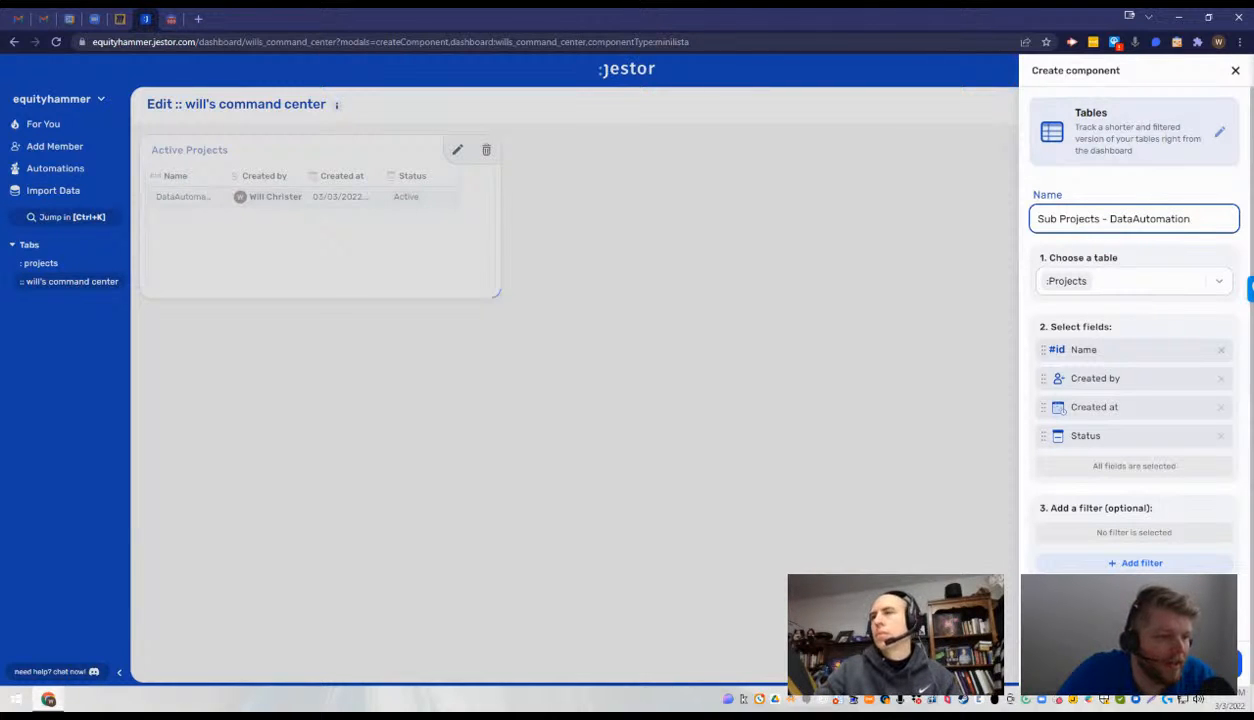
# - Create the Sub Projects - DataAutomation component without a filter, place it in the same row as Active Projects, and finish editing
pyautogui.click(1136, 562)
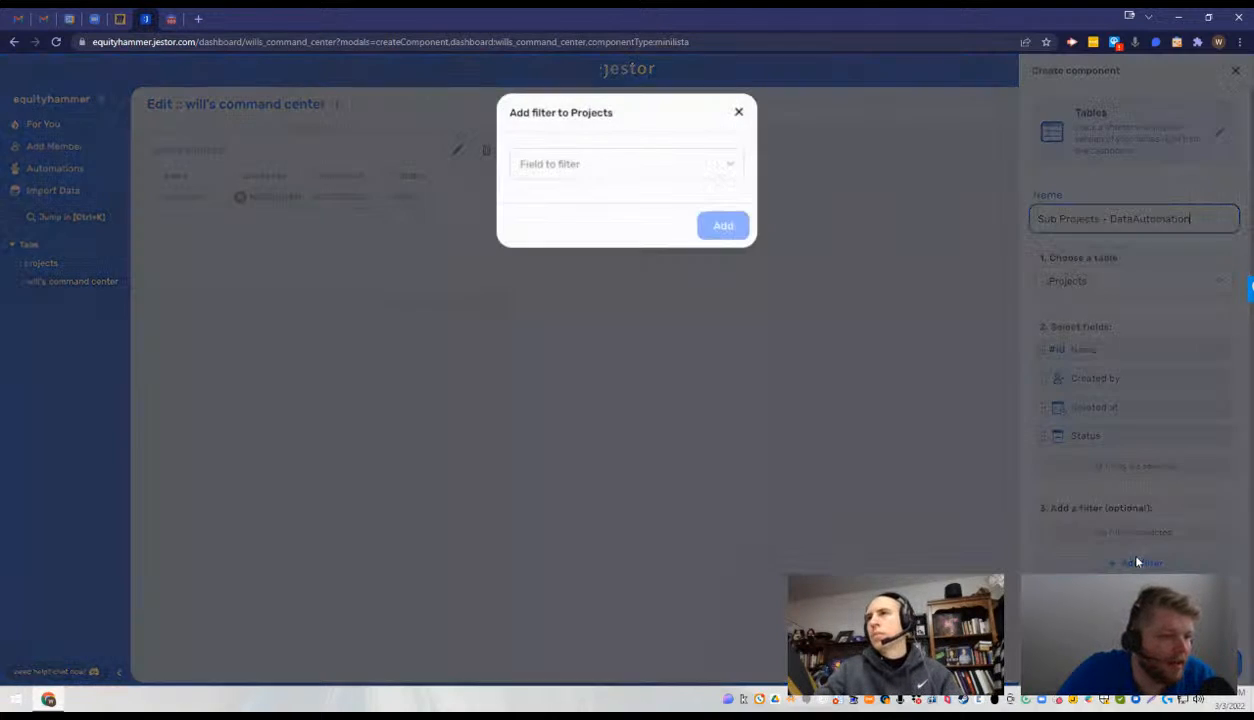
pyautogui.click(630, 165)
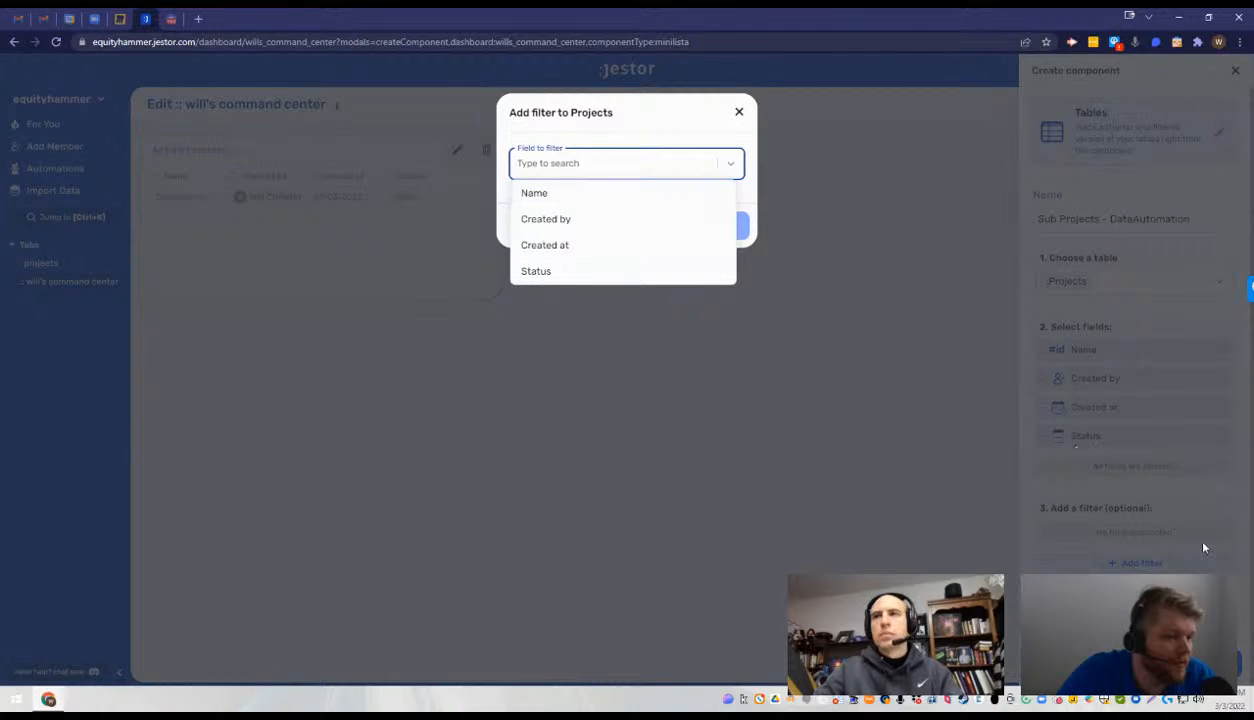
pyautogui.click(1208, 655)
pyautogui.click(1208, 662)
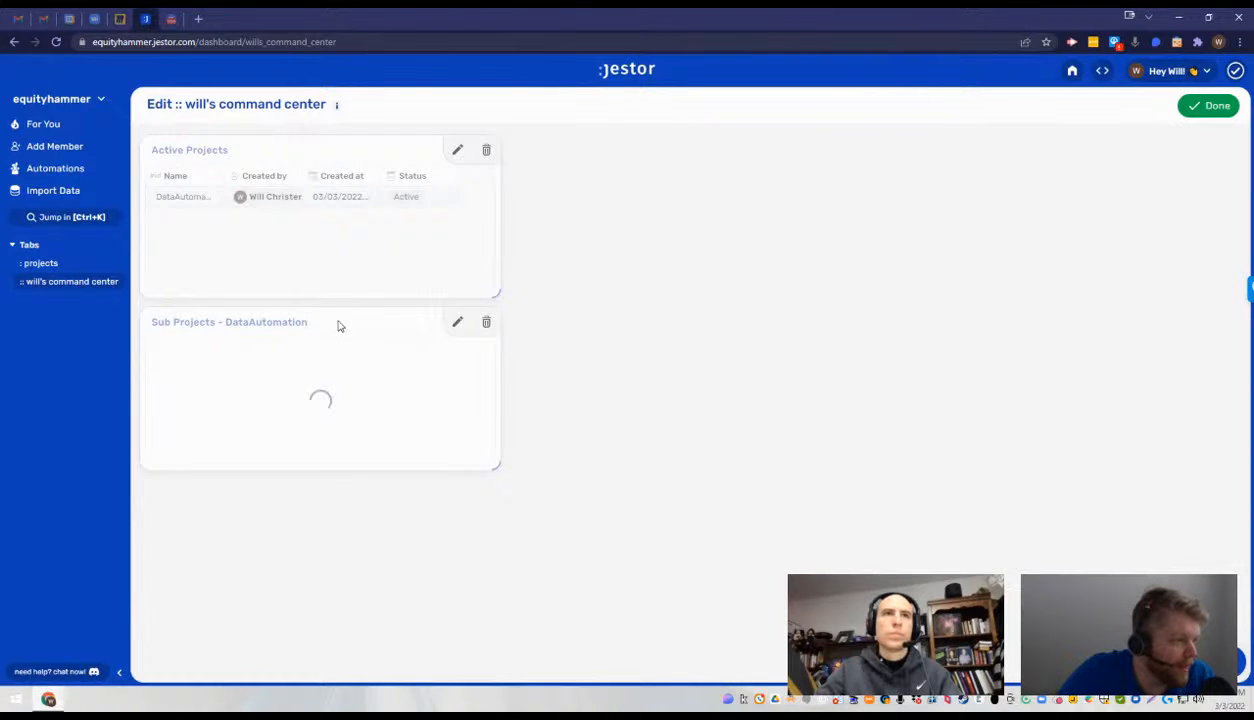
pyautogui.moveTo(338, 326); pyautogui.dragTo(1061, 169)
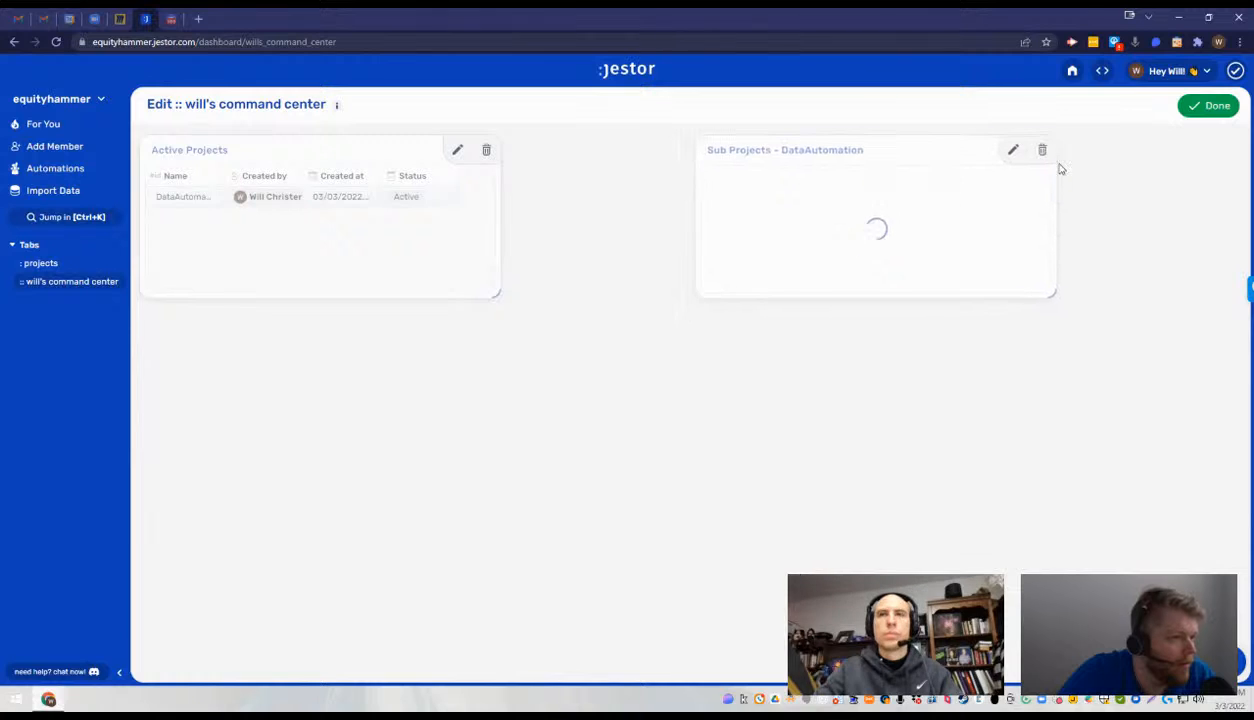
pyautogui.click(1212, 104)
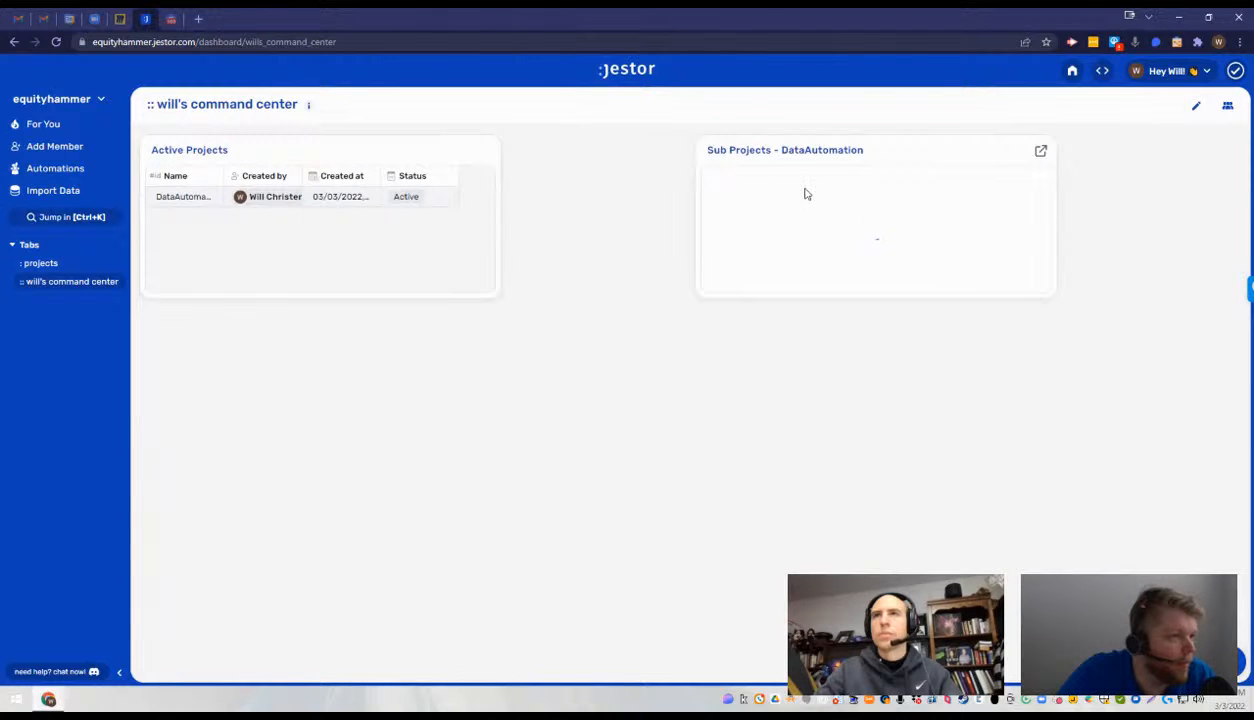
# - Reopen the app for editing, move the Sub Projects - DataAutomation component closer to Active Projects, and make it taller
pyautogui.click(1198, 108)
pyautogui.moveTo(900, 150); pyautogui.dragTo(832, 162)
pyautogui.moveTo(956, 293); pyautogui.dragTo(932, 306)
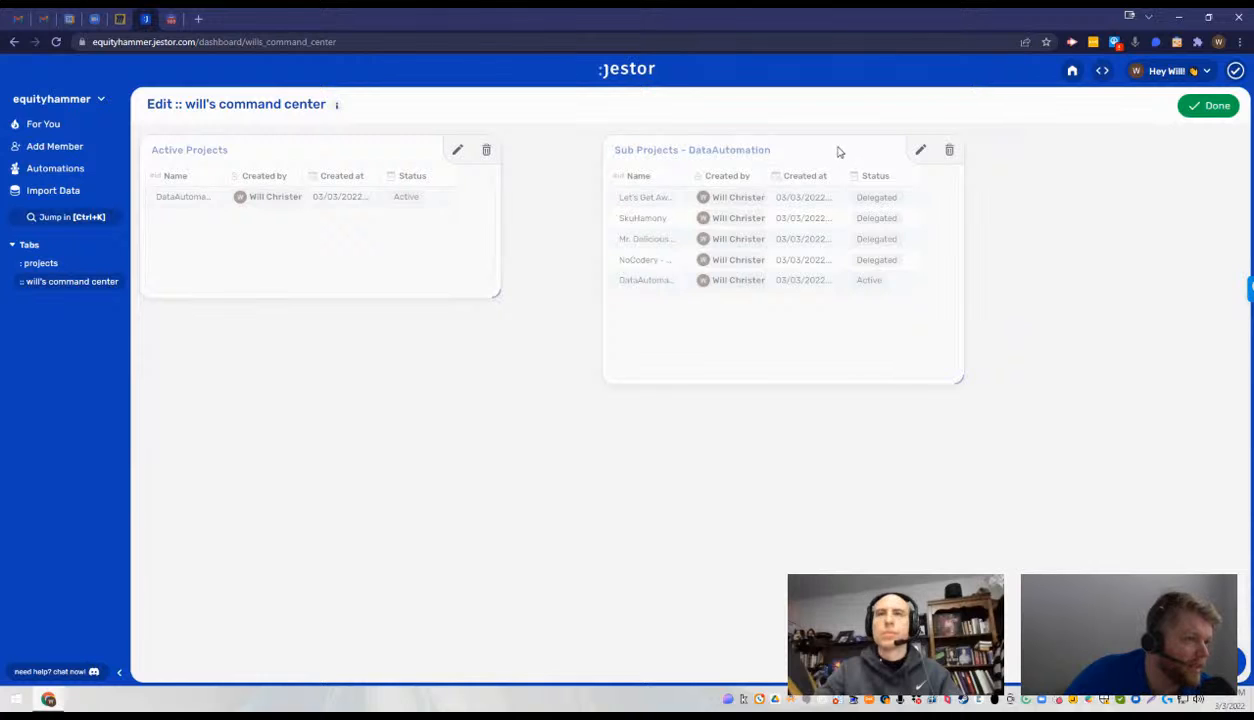
pyautogui.moveTo(818, 160); pyautogui.dragTo(792, 401)
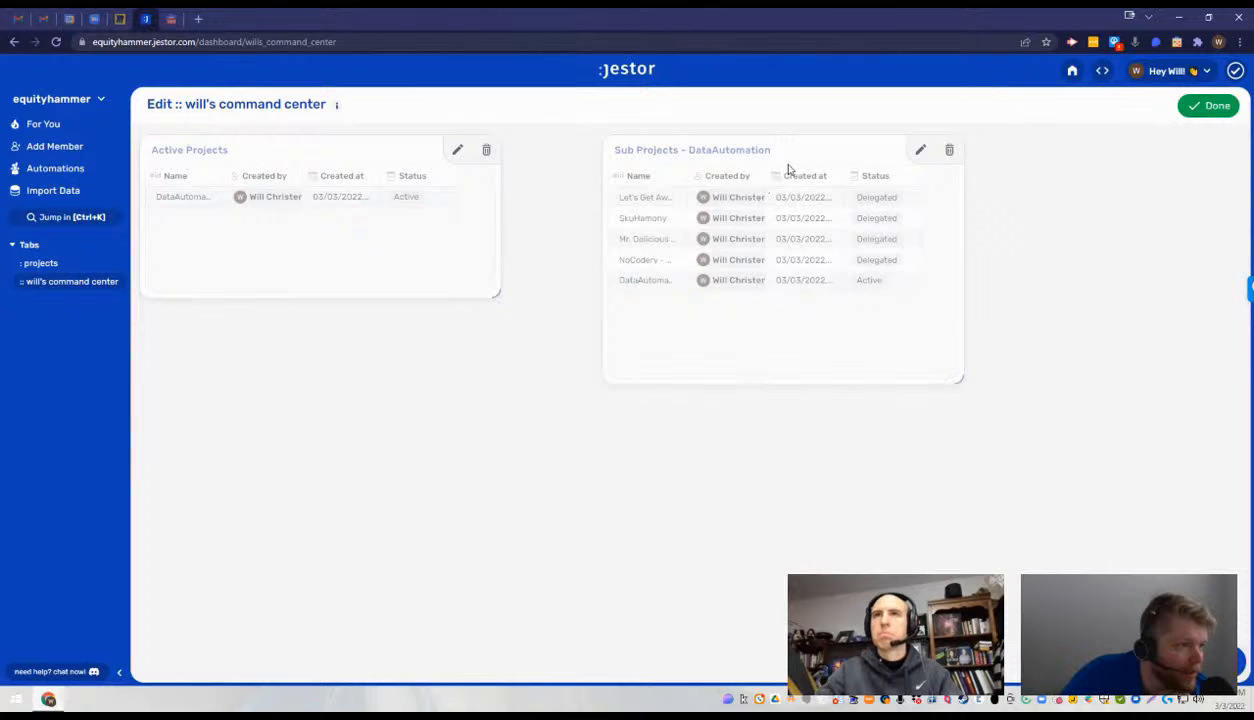
# - Shift the Sub Projects - DataAutomation table farther from Active Projects and start a center-aligned Text component named "Active Projects"
pyautogui.moveTo(788, 168); pyautogui.dragTo(881, 170)
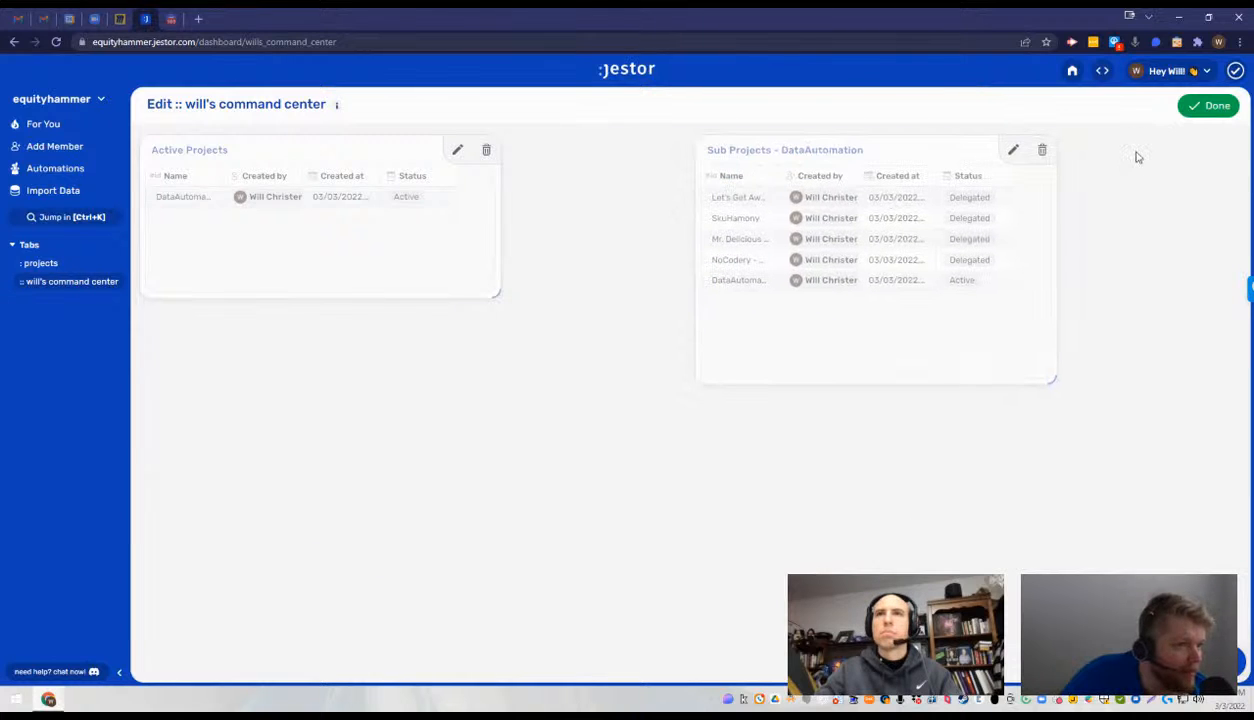
pyautogui.click(1239, 663)
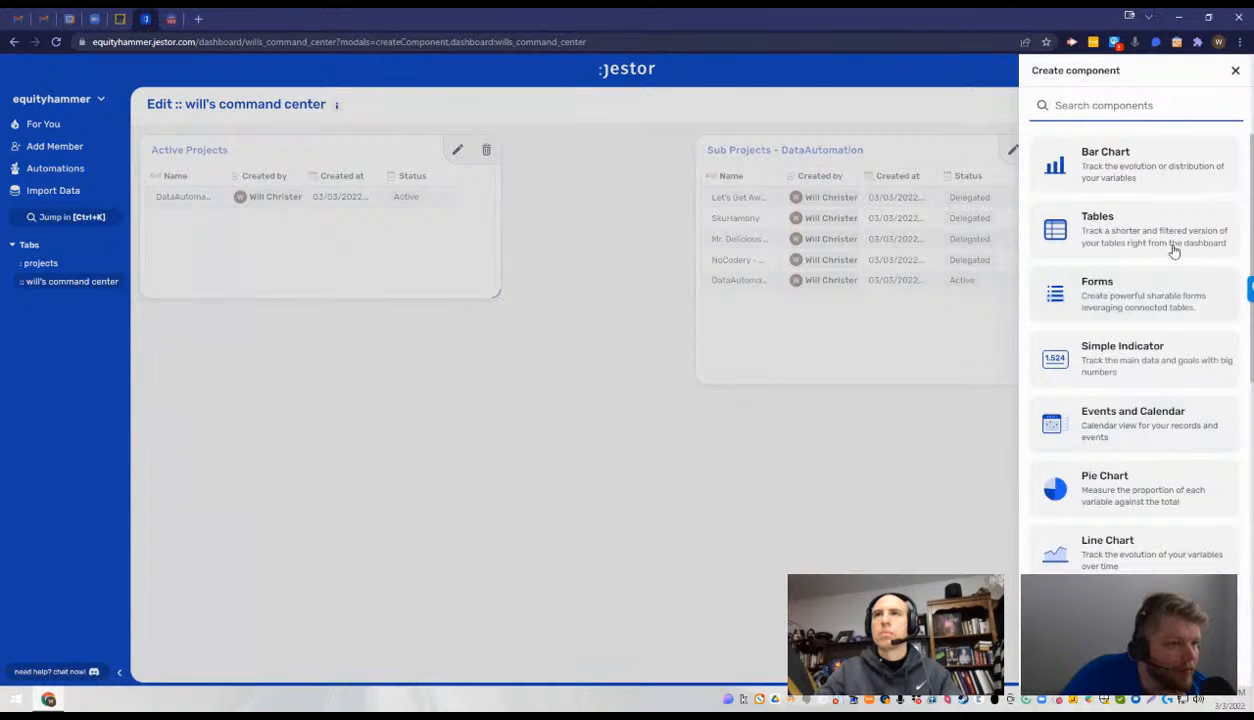
pyautogui.scroll(-5, 1171, 381)
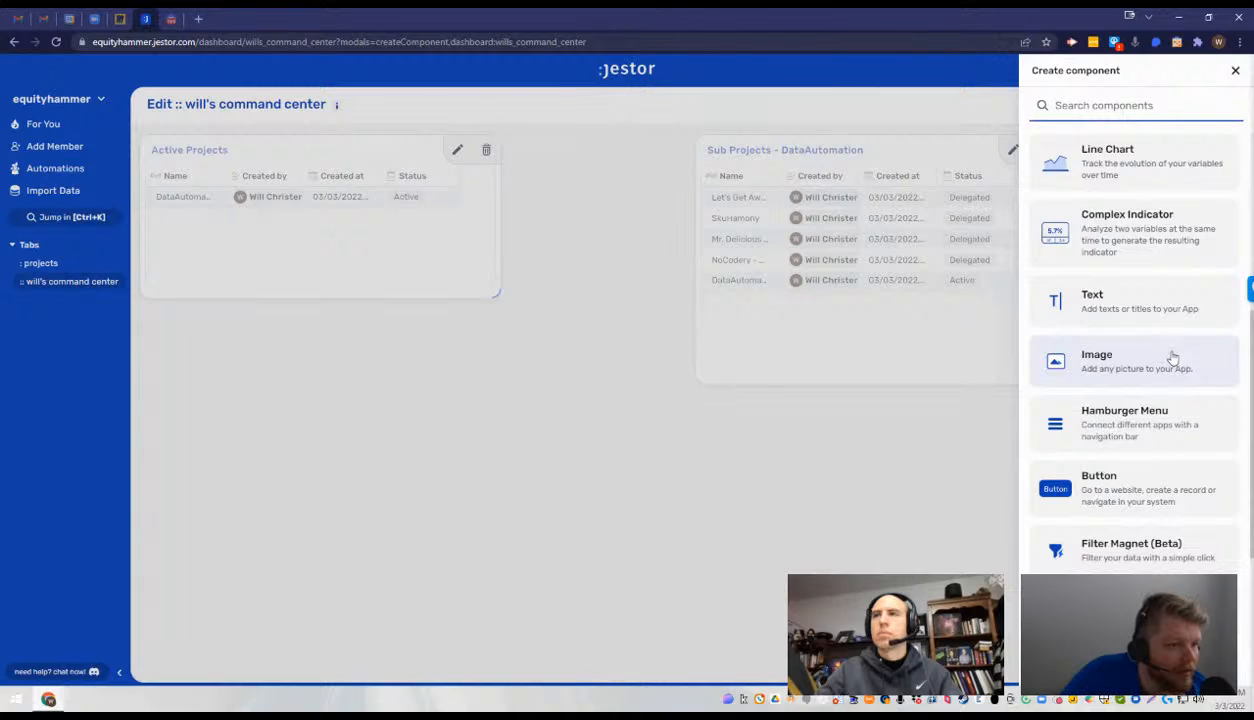
pyautogui.click(1145, 302)
pyautogui.click(1107, 205)
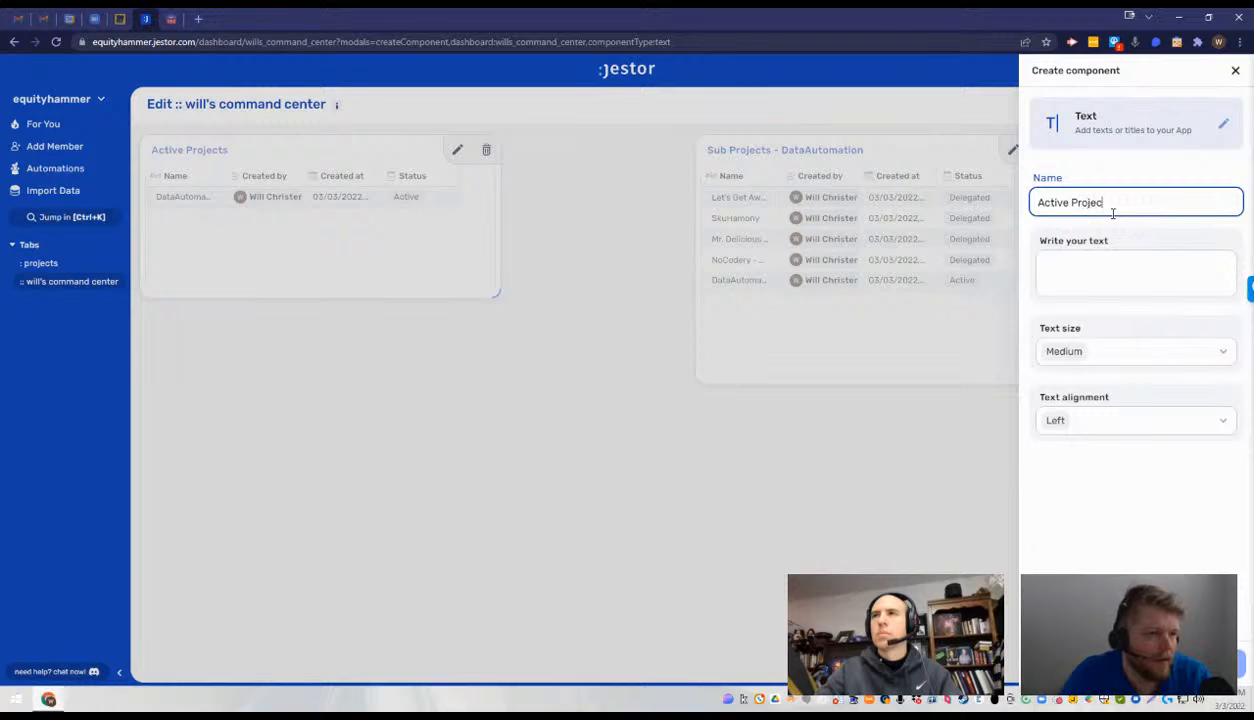
pyautogui.click(1104, 267)
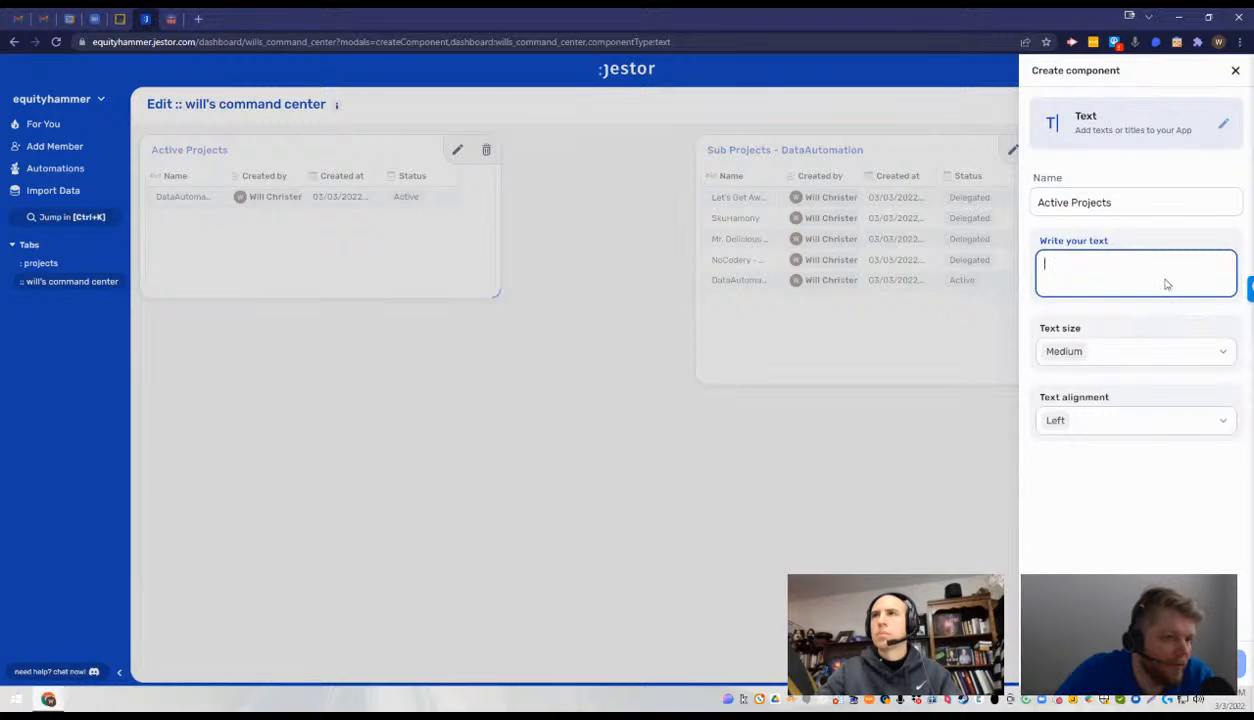
pyautogui.click(1124, 431)
pyautogui.click(1138, 474)
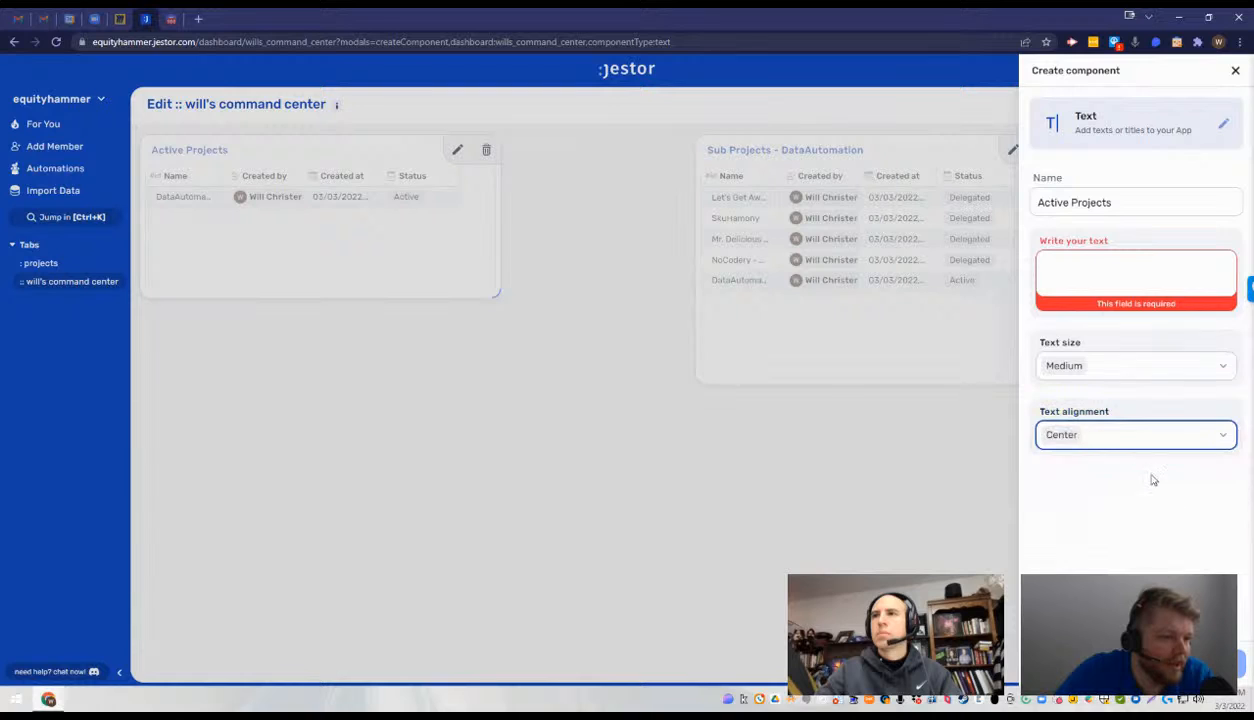
# - Copy the component's name into its required text content as "Active Projects" and create the component
pyautogui.click(1120, 279)
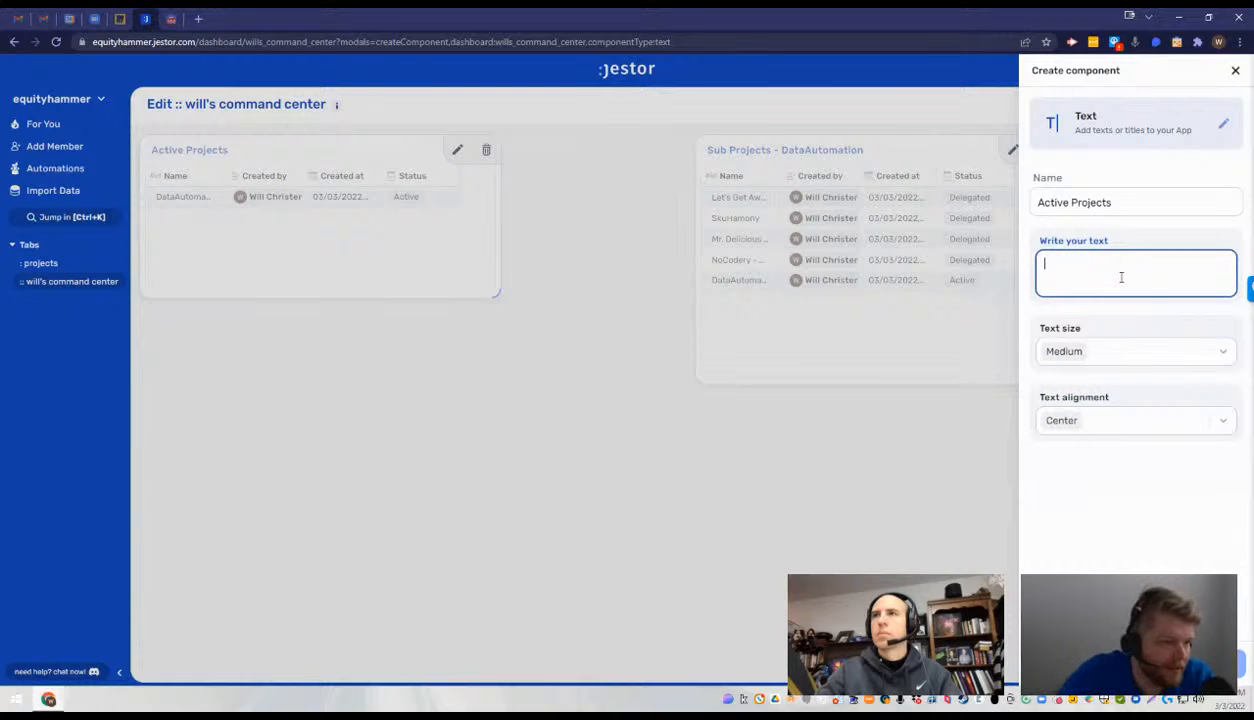
pyautogui.click(1137, 498)
pyautogui.click(1083, 285)
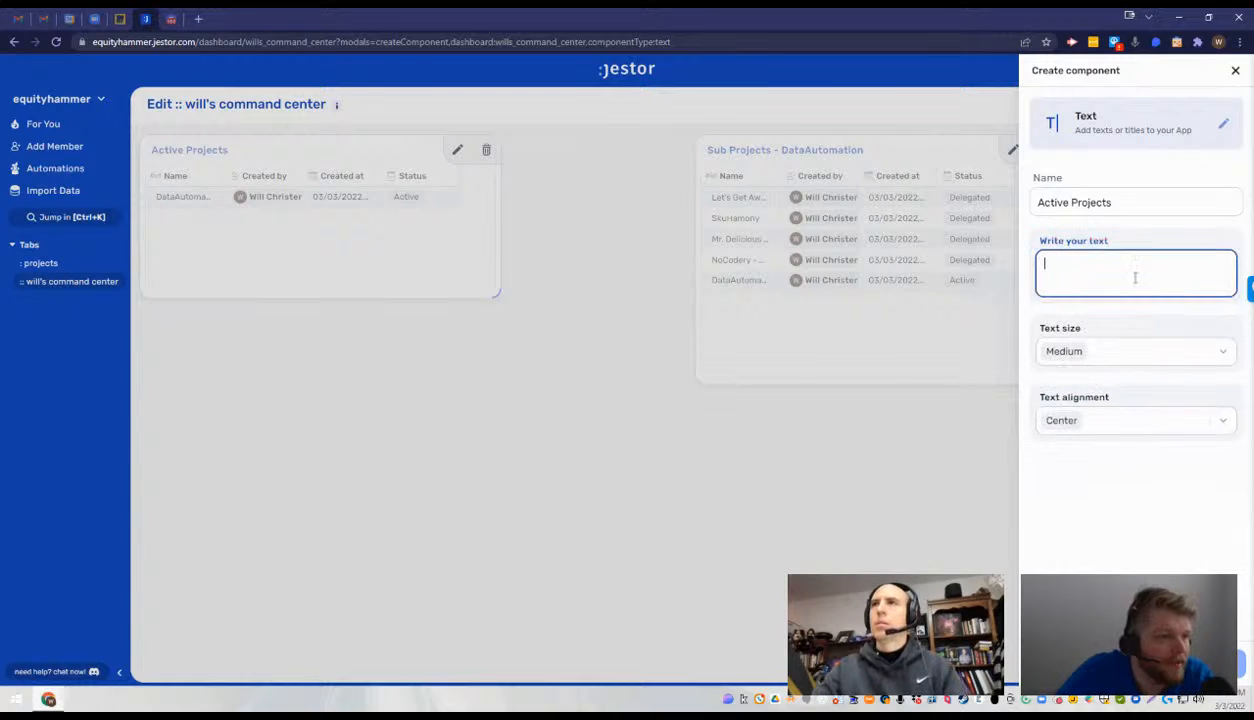
pyautogui.doubleClick(1124, 199)
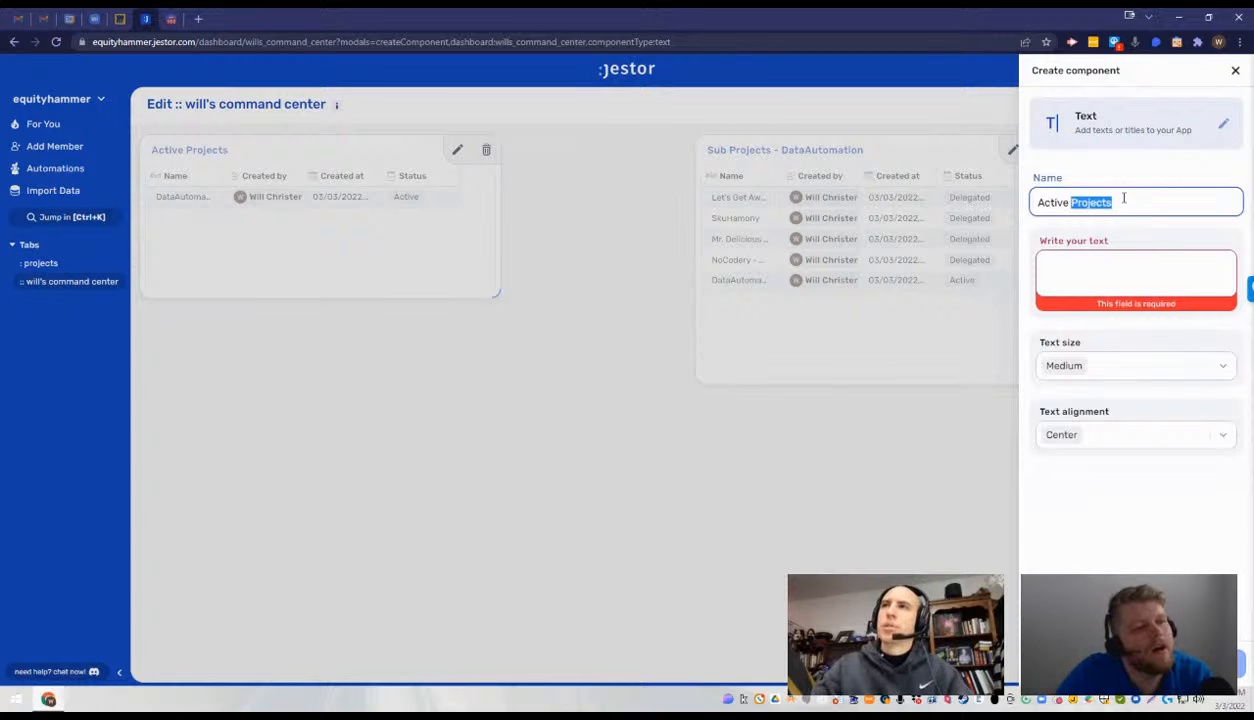
pyautogui.tripleClick(1124, 199)
pyautogui.hotkey('ctrl', 'c')
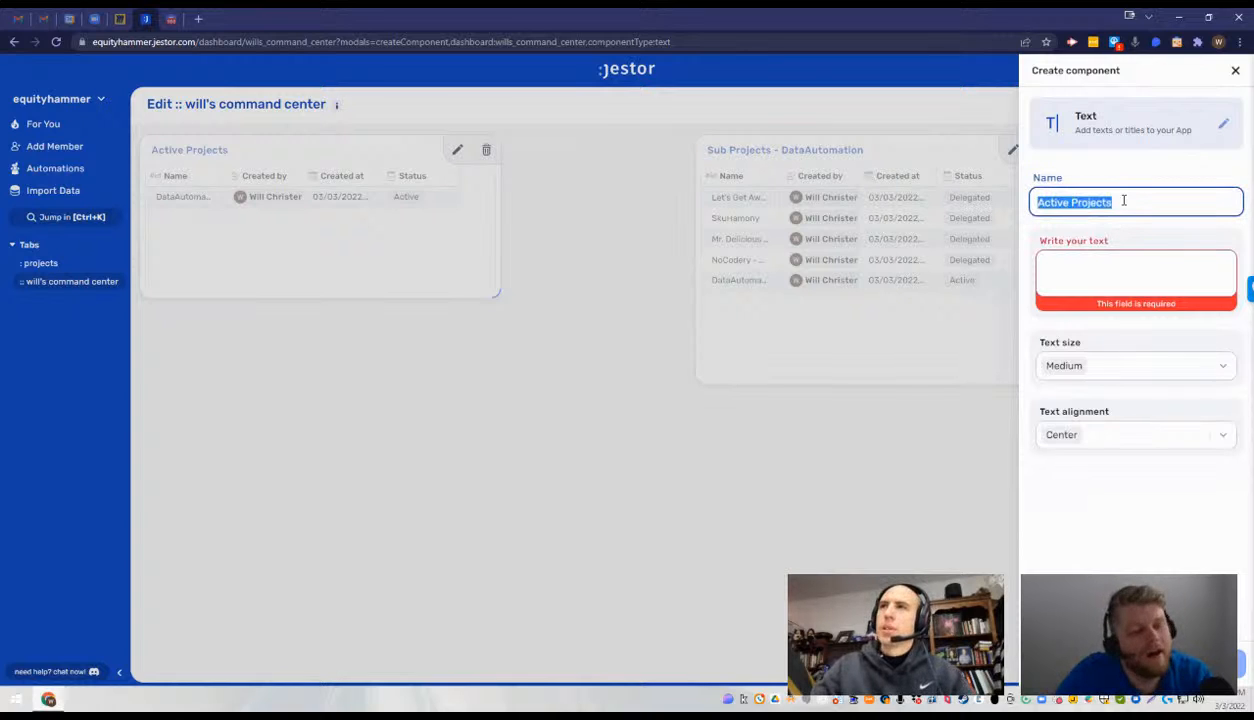
pyautogui.click(1125, 270)
pyautogui.hotkey('ctrl', 'v')
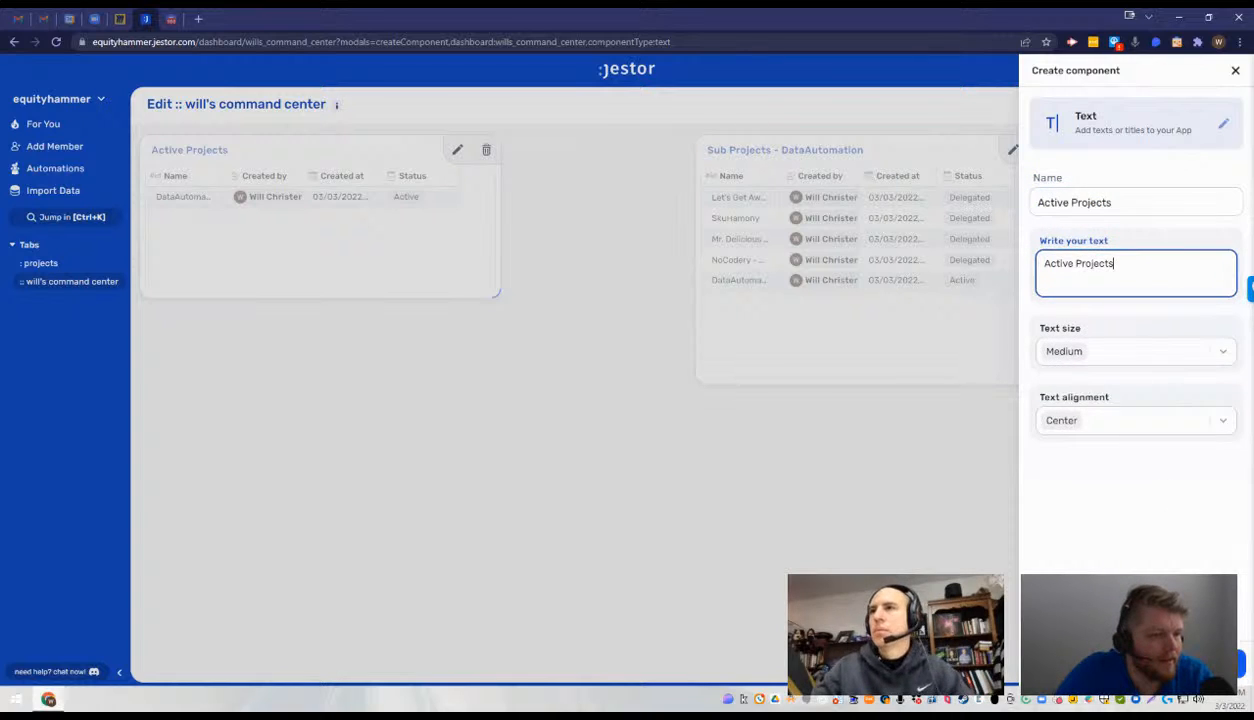
pyautogui.click(1200, 664)
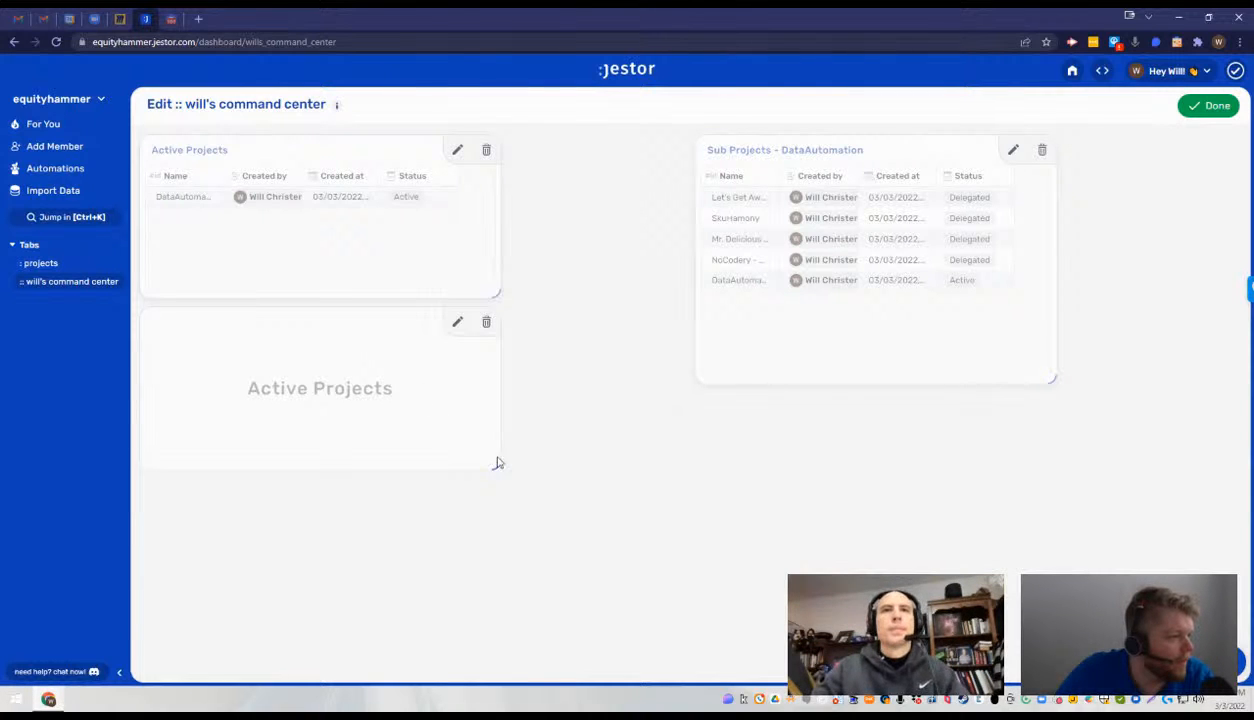
# - Make the Active Projects text wider and flatter, and place the Sub Projects - DataAutomation table back in the Active Projects table's row
pyautogui.moveTo(498, 463); pyautogui.dragTo(592, 379)
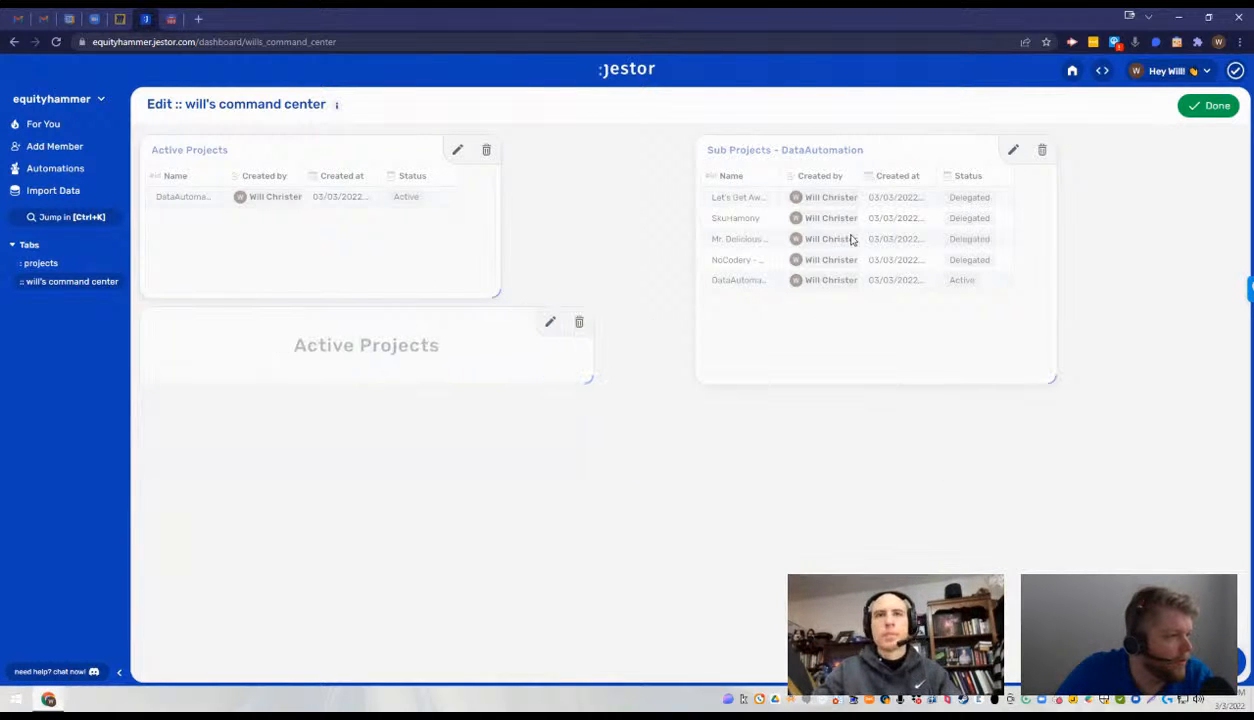
pyautogui.moveTo(865, 170); pyautogui.dragTo(500, 430)
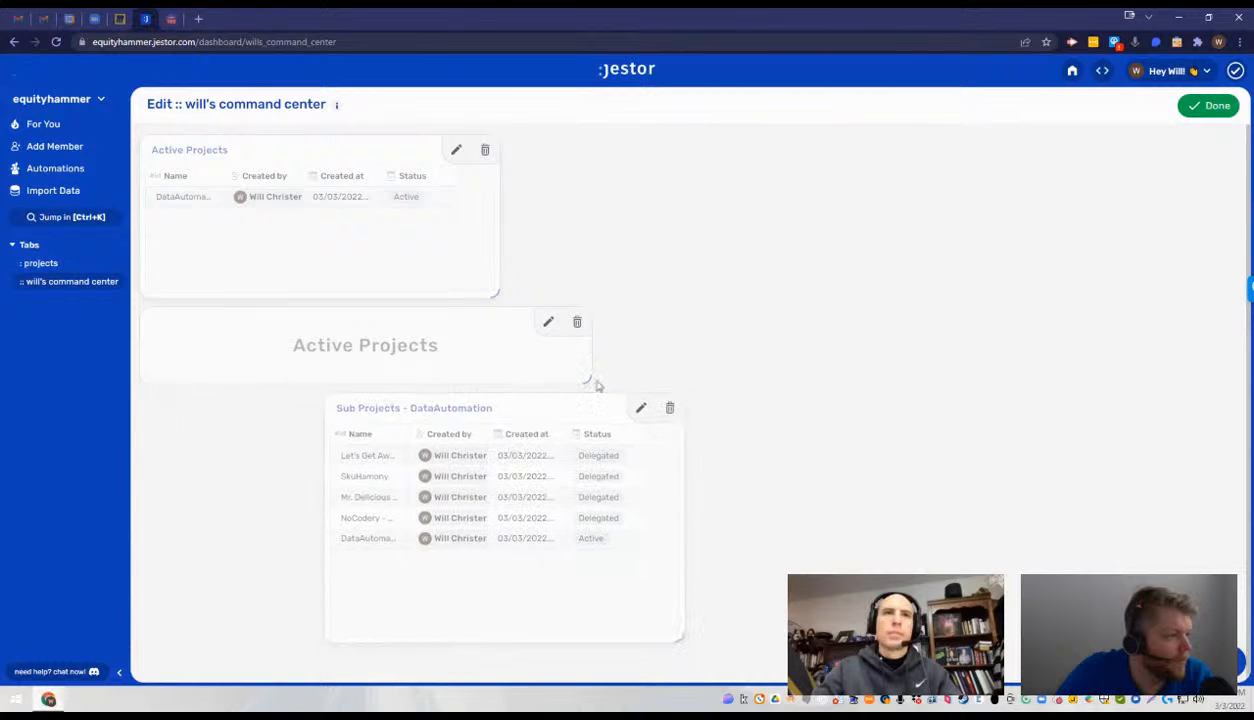
pyautogui.moveTo(590, 378); pyautogui.dragTo(708, 380)
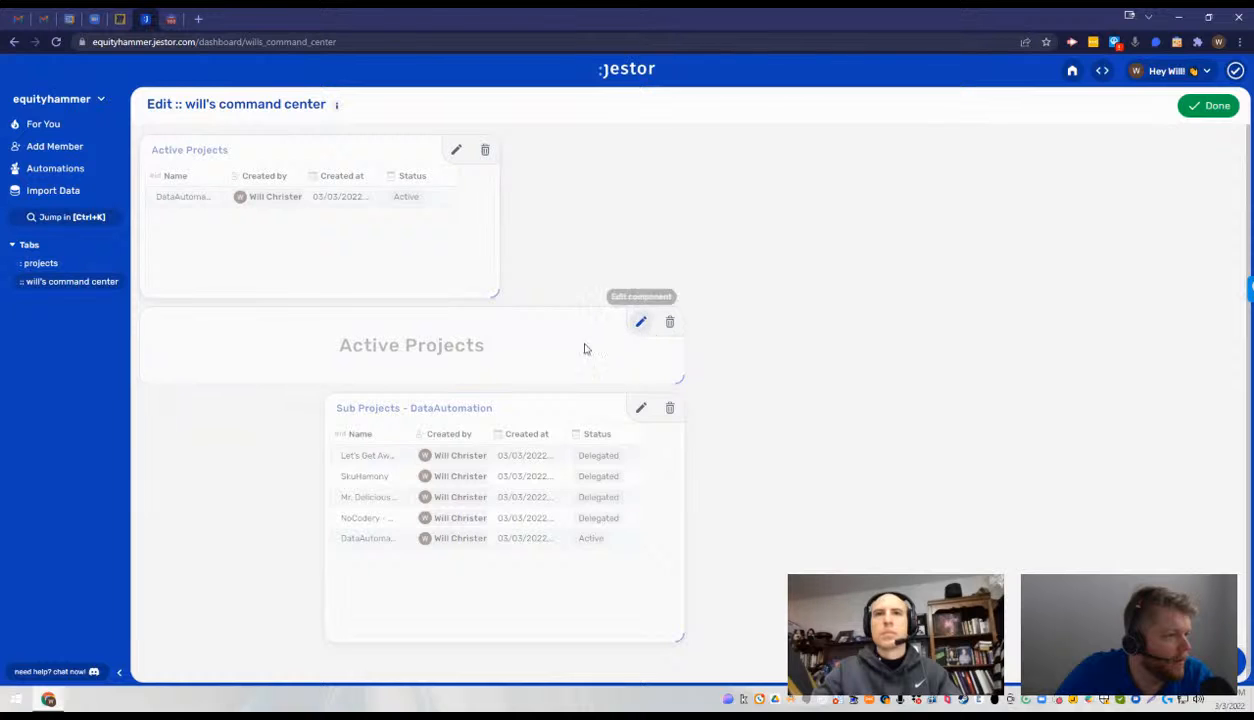
pyautogui.moveTo(640, 402)
pyautogui.mouseDown()
pyautogui.moveTo(381, 424)
pyautogui.moveTo(381, 409)
pyautogui.moveTo(717, 427)
pyautogui.moveTo(1100, 414)
pyautogui.moveTo(893, 426)
pyautogui.moveTo(873, 414)
pyautogui.moveTo(779, 179)
pyautogui.moveTo(787, 143)
pyautogui.moveTo(845, 146)
pyautogui.mouseUp()
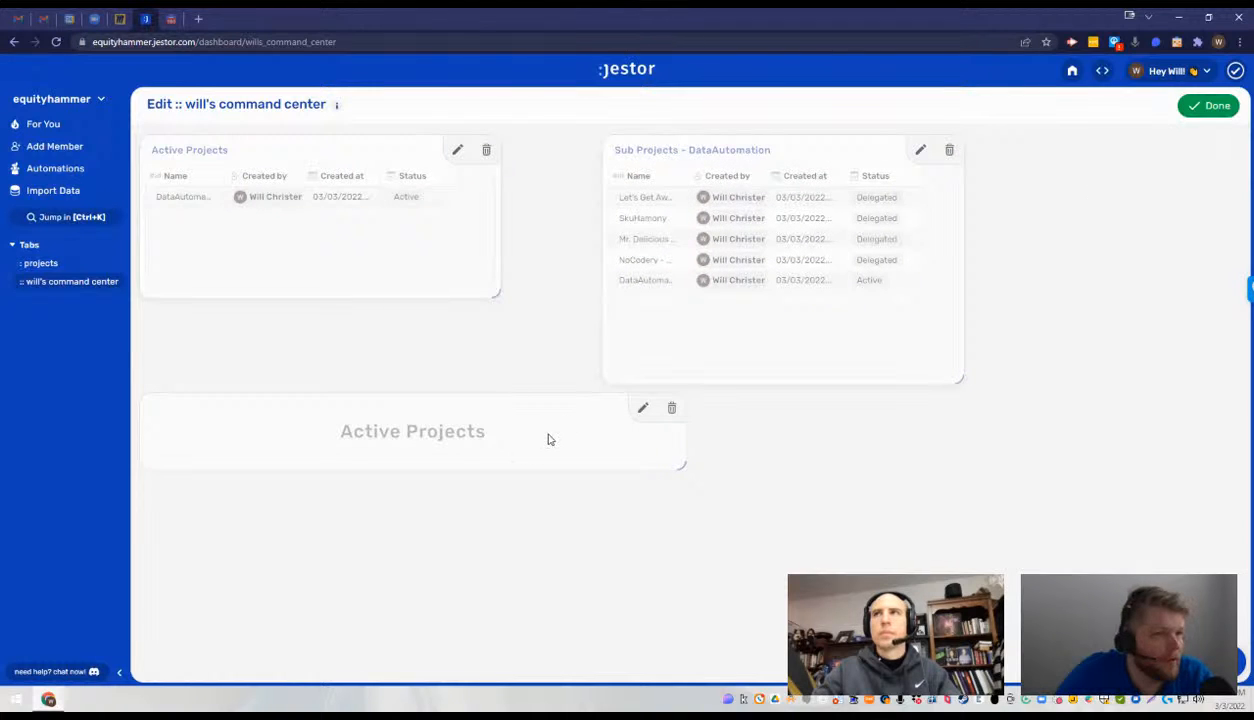
# - Review the Active Projects text settings and view the app outside edit mode before resuming editing
pyautogui.click(640, 409)
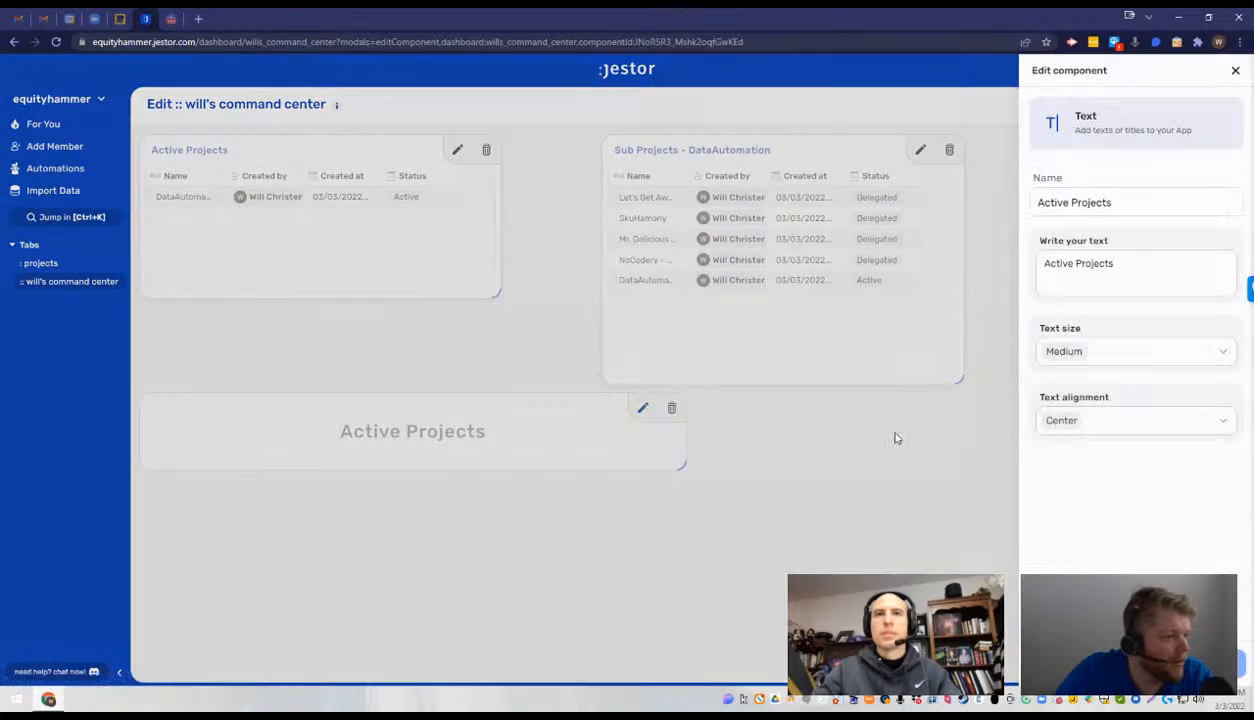
pyautogui.click(896, 437)
pyautogui.click(1207, 107)
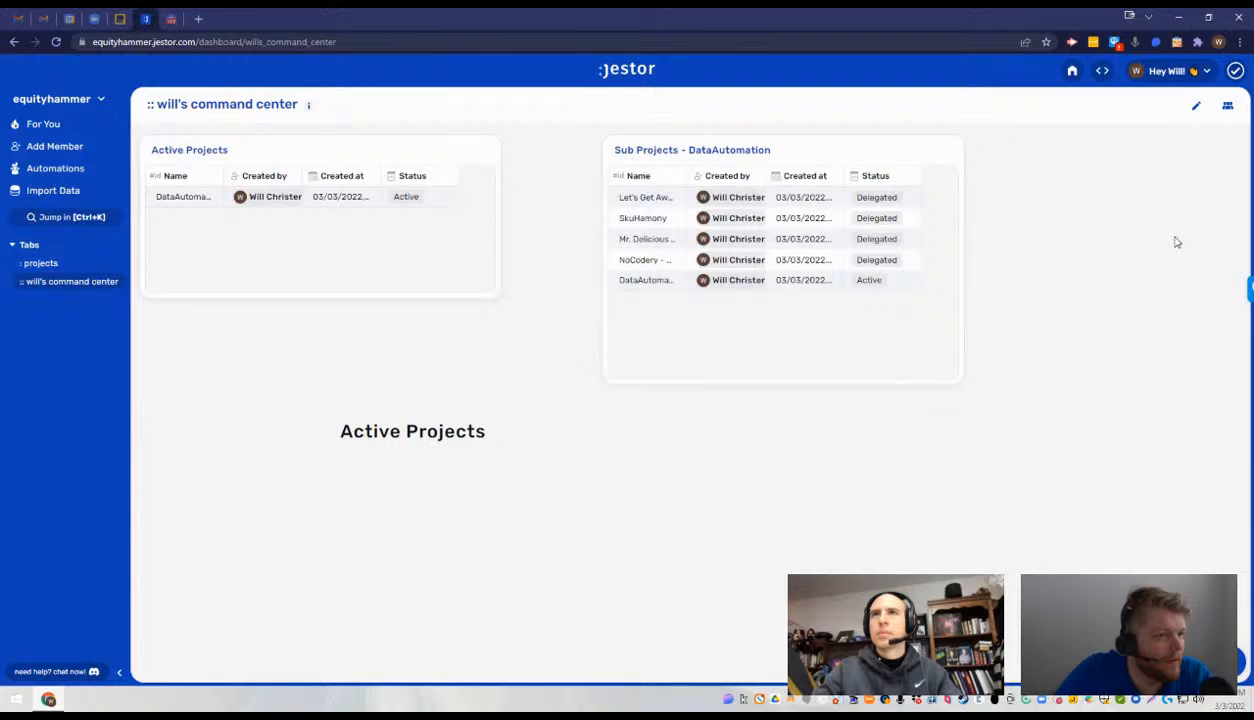
pyautogui.click(1192, 108)
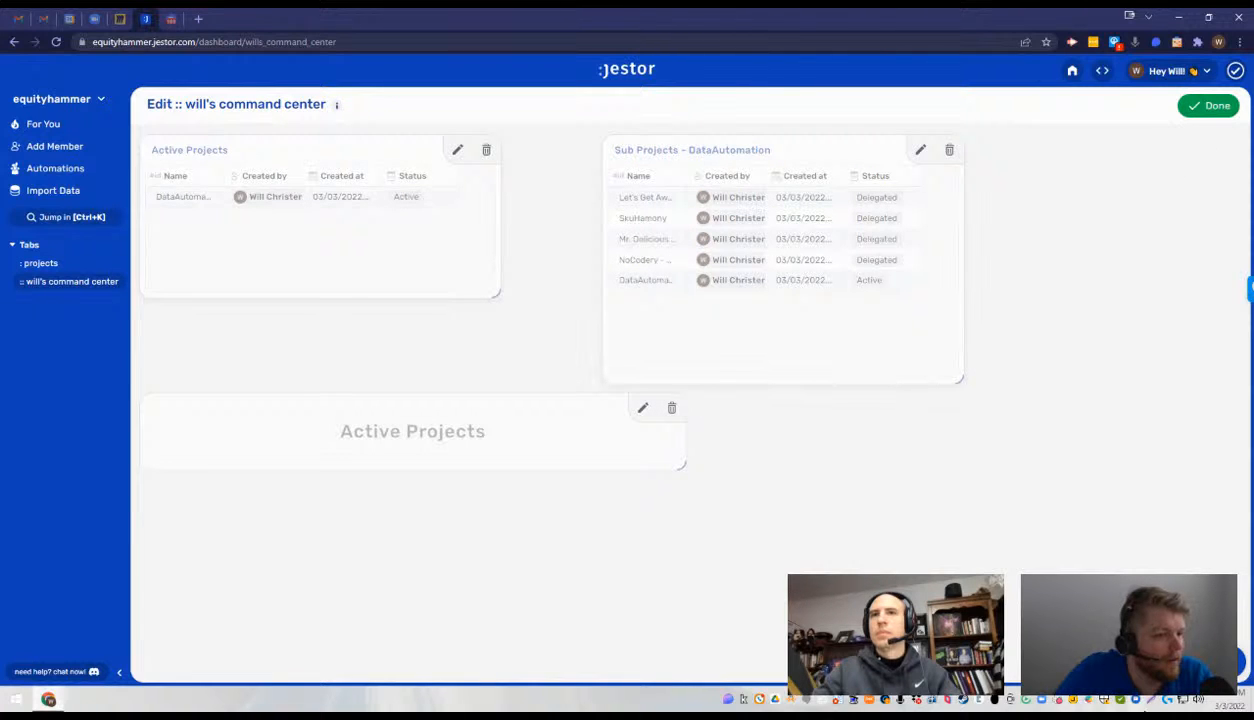
# - Create a second Text component named "Sub Projects" with the text "Sub Projects", medium size and left alignment
pyautogui.click(1227, 662)
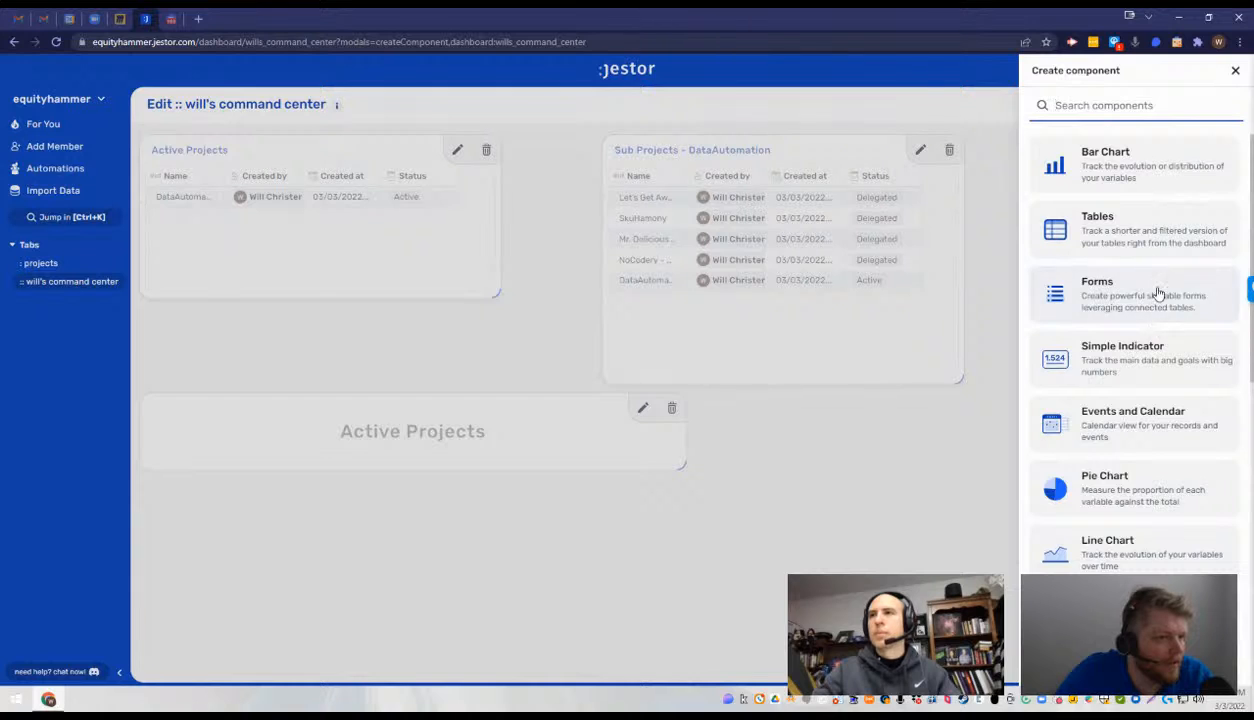
pyautogui.scroll(-2, 1140, 340)
pyautogui.click(1094, 497)
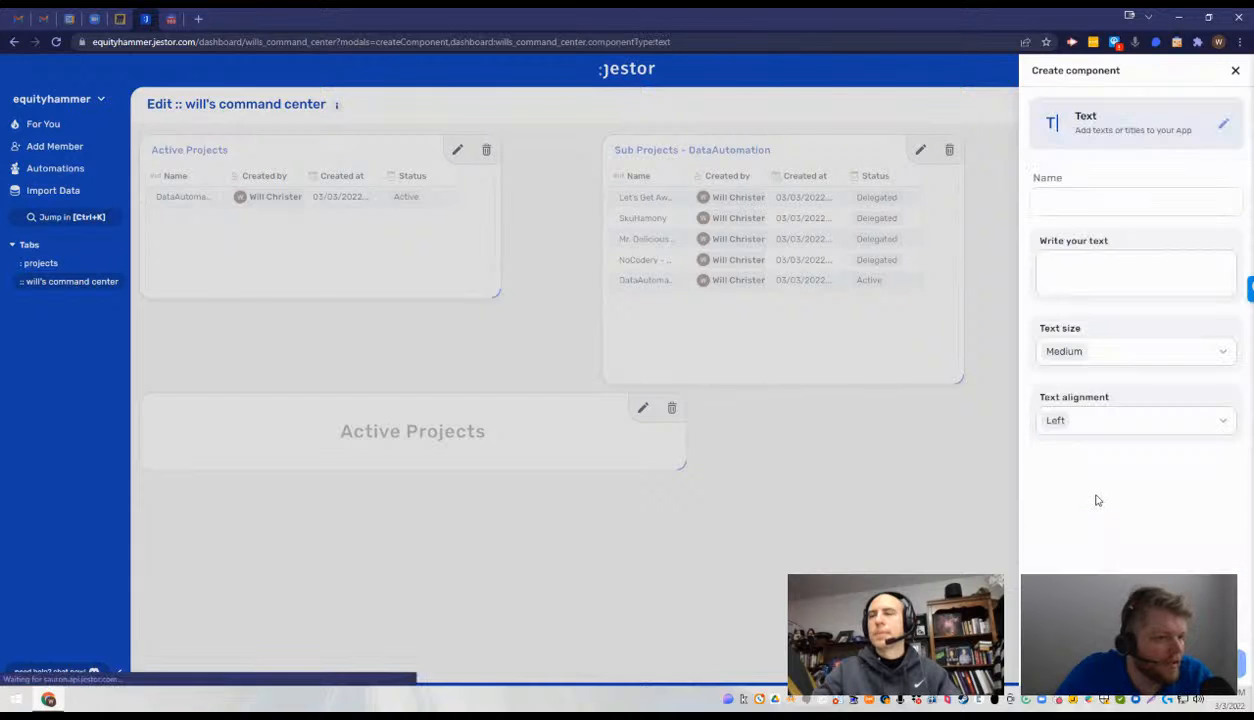
pyautogui.click(1090, 201)
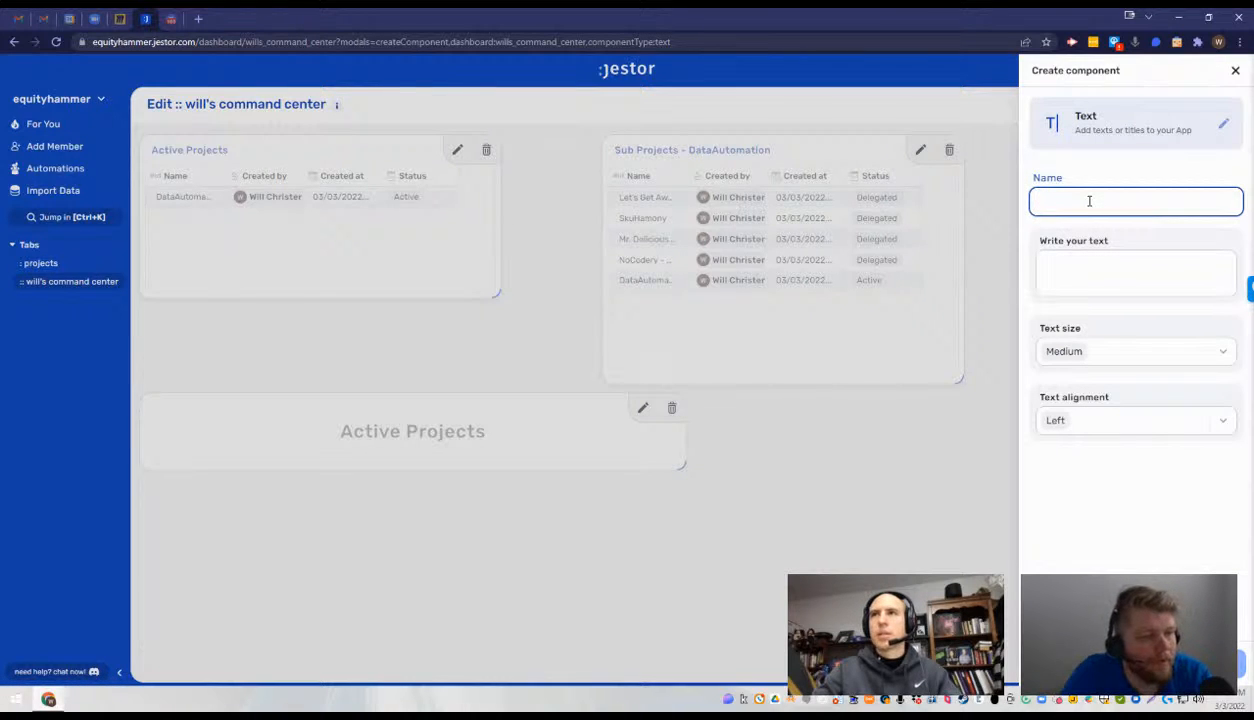
pyautogui.write('Sub Projects')
pyautogui.press('Tab')
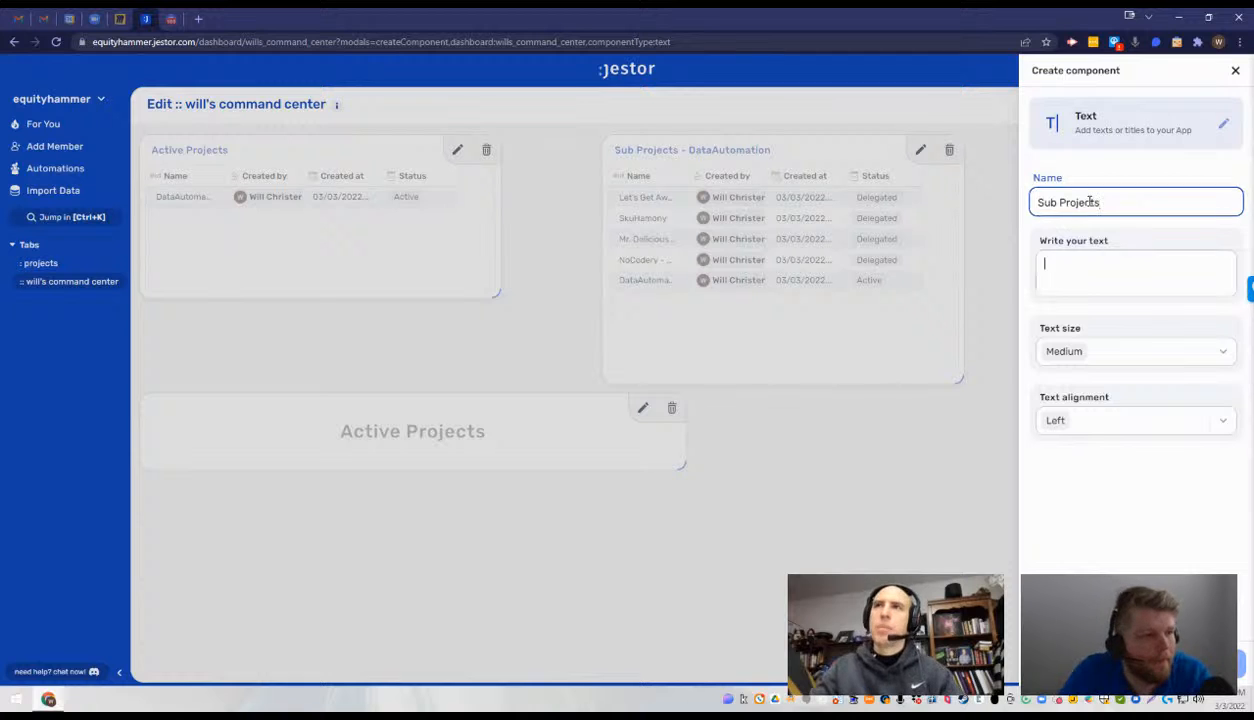
pyautogui.write('Sub Projects')
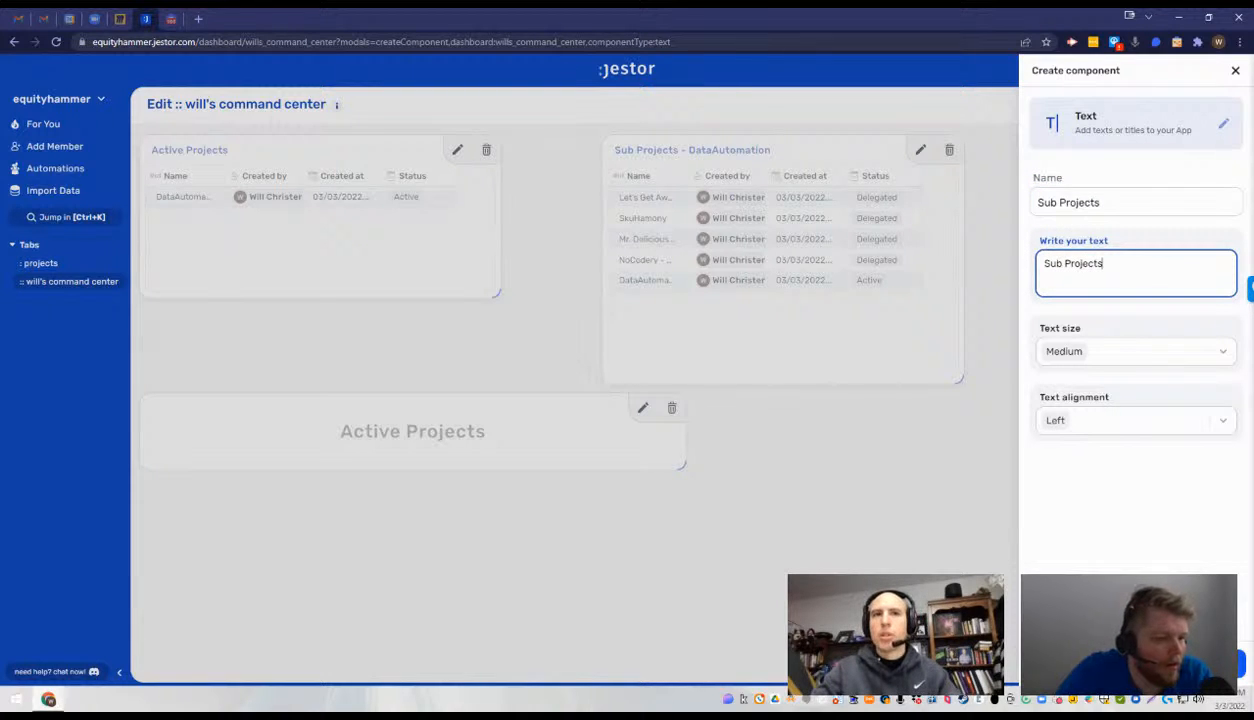
pyautogui.click(1137, 664)
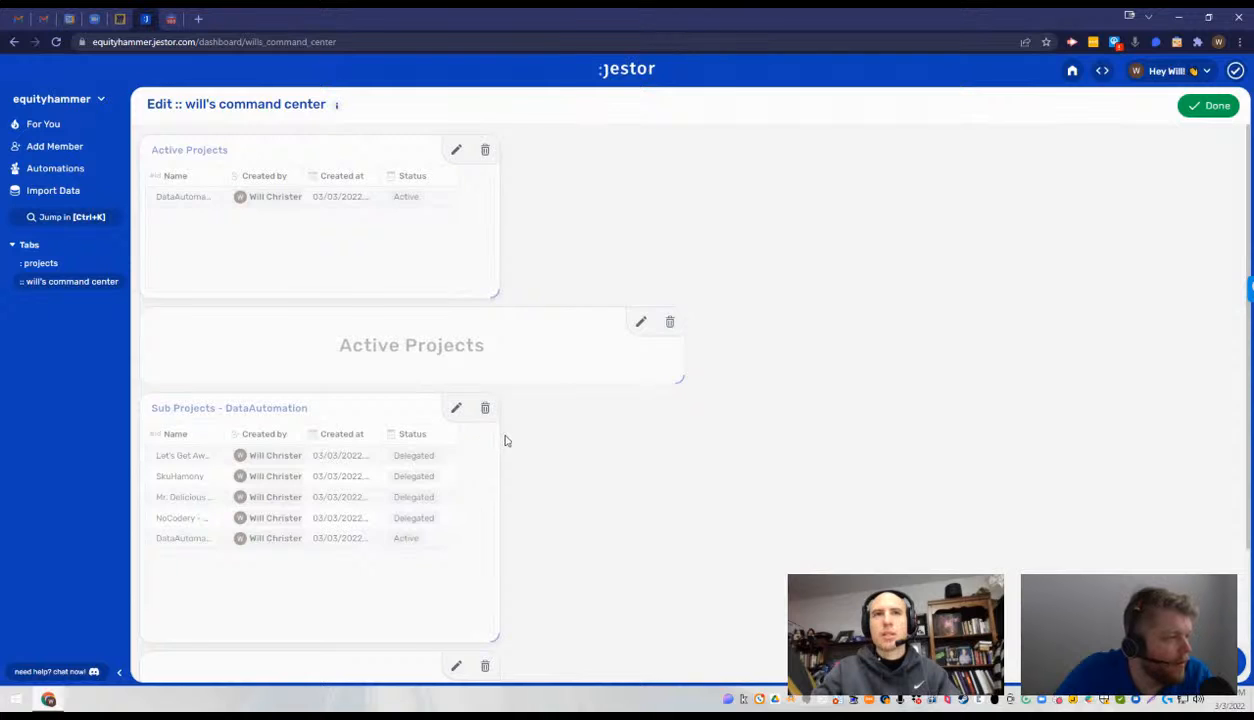
# - Move the Sub Projects text into the Active Projects table's row, make it wider and flatter, and narrow the Active Projects text
pyautogui.scroll(-3, 526, 430)
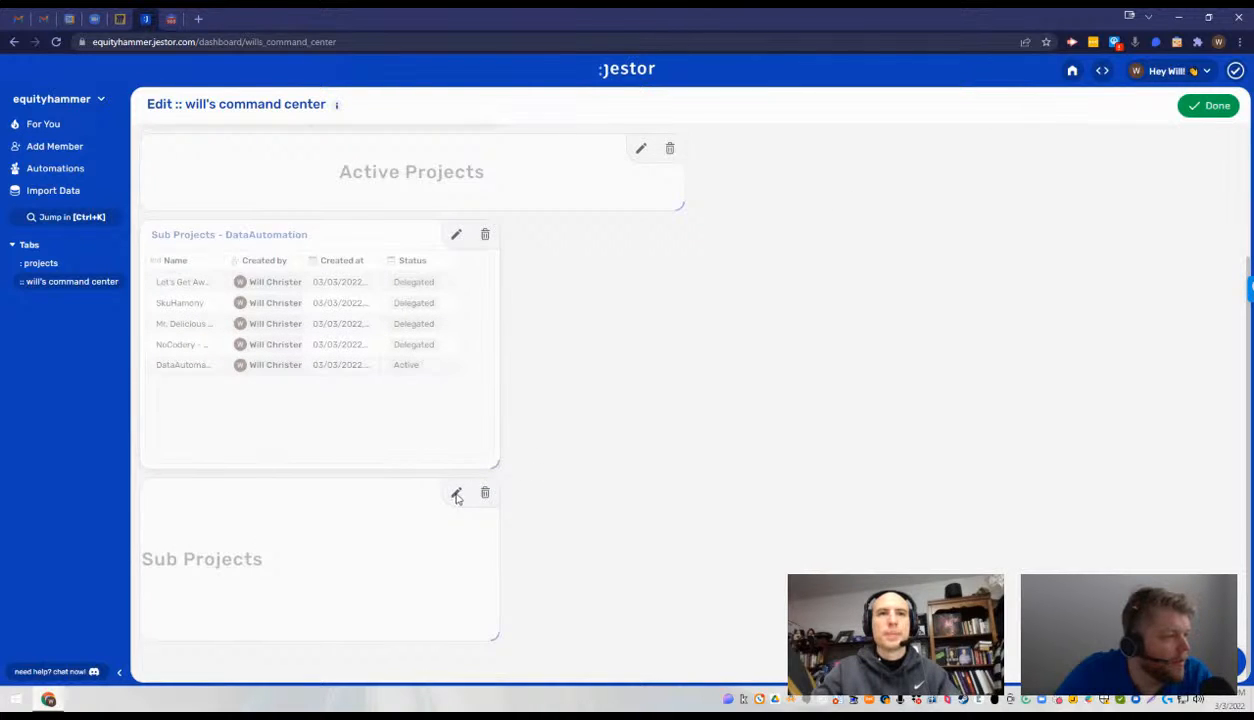
pyautogui.moveTo(457, 498); pyautogui.dragTo(789, 367)
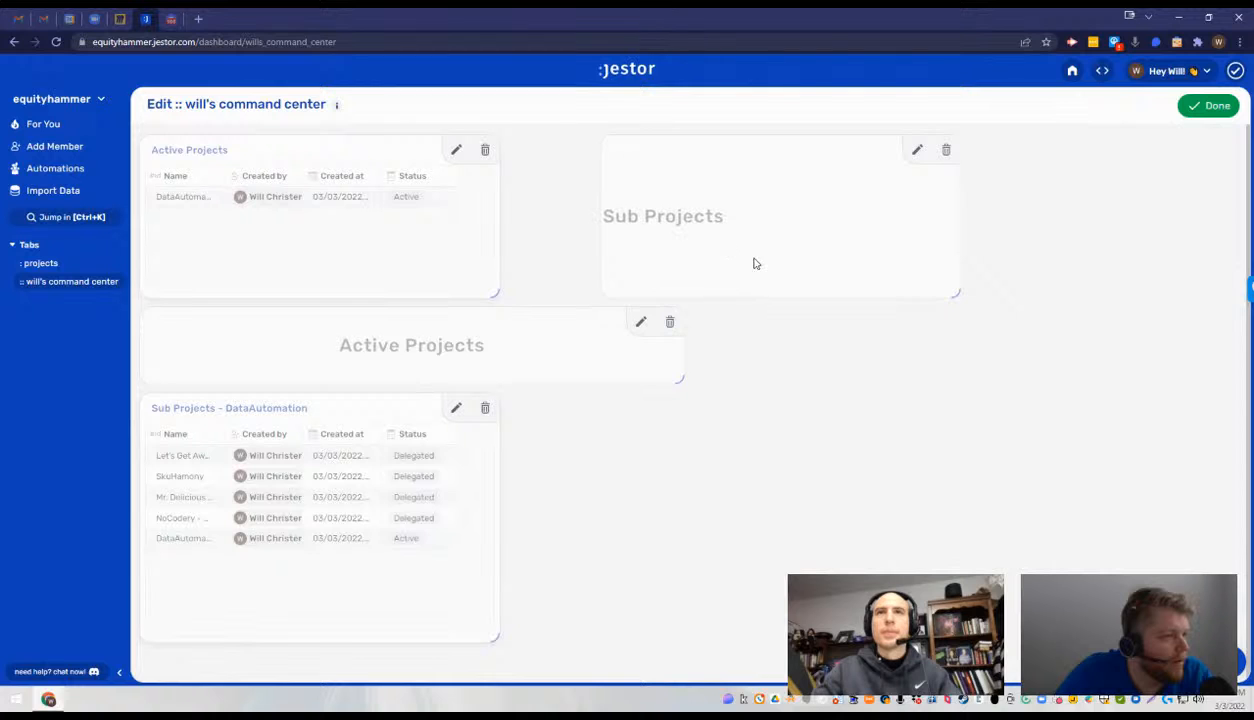
pyautogui.moveTo(756, 263); pyautogui.dragTo(794, 423)
pyautogui.moveTo(681, 377); pyautogui.dragTo(594, 378)
pyautogui.moveTo(840, 285); pyautogui.dragTo(773, 374)
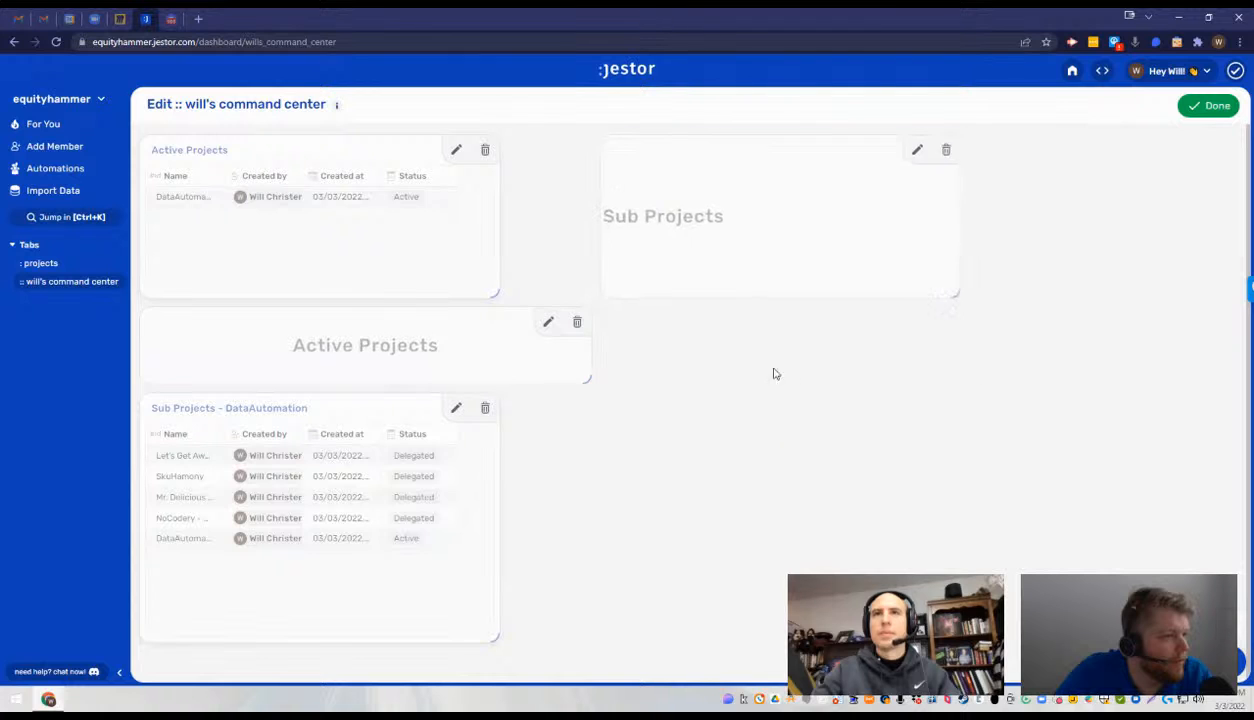
pyautogui.moveTo(957, 294); pyautogui.dragTo(1010, 168)
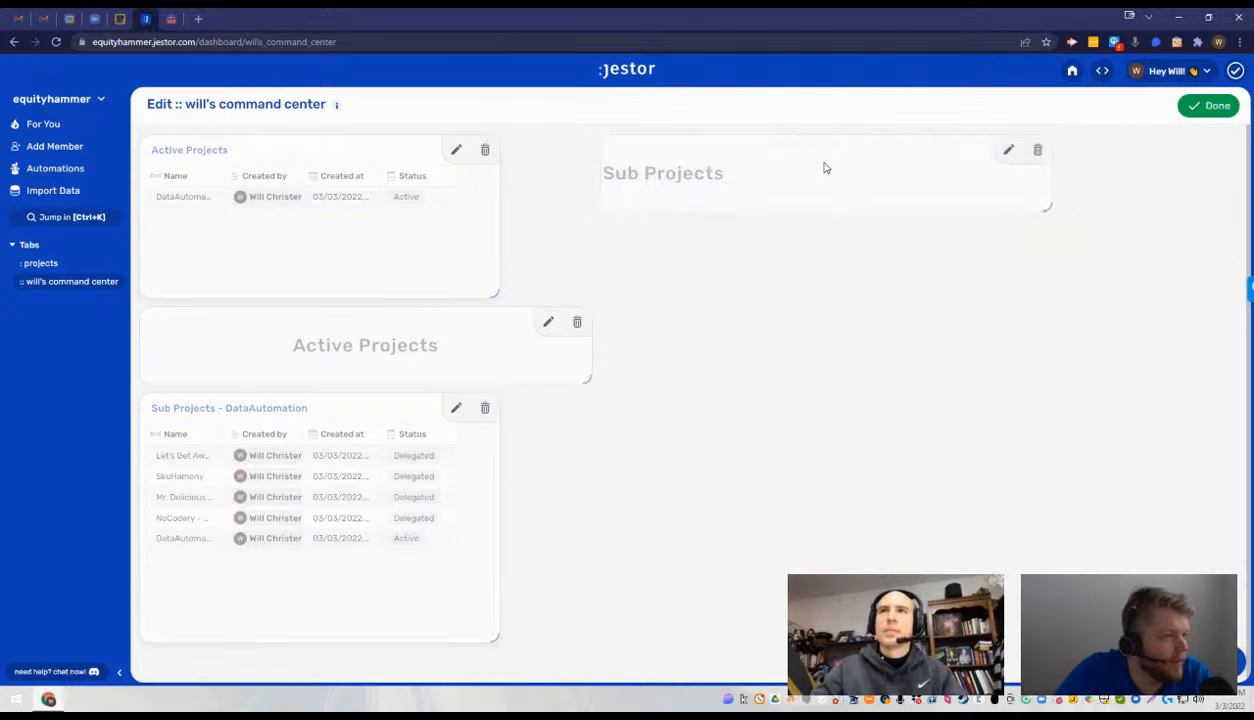
pyautogui.moveTo(827, 169); pyautogui.dragTo(845, 300)
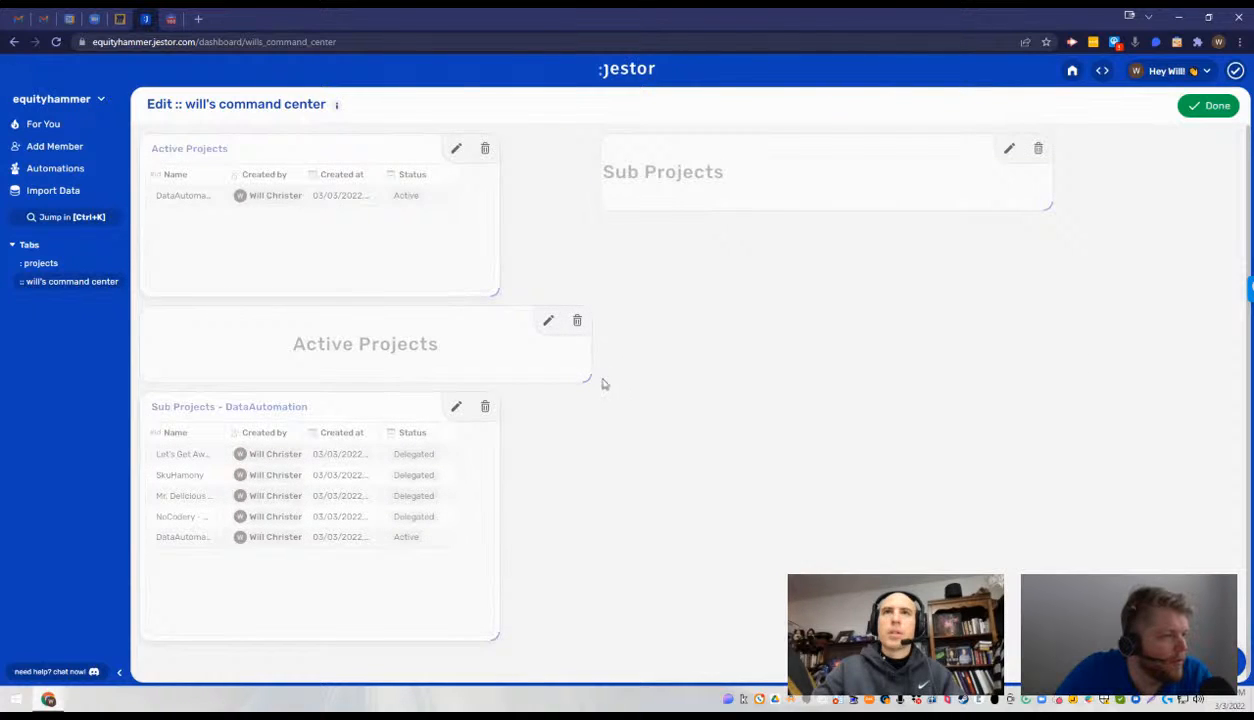
# - Narrow the Active Projects text to its table's width, and place the Sub Projects text and table directly beside the Active Projects column
pyautogui.moveTo(587, 375); pyautogui.dragTo(524, 382)
pyautogui.moveTo(756, 201); pyautogui.dragTo(688, 342)
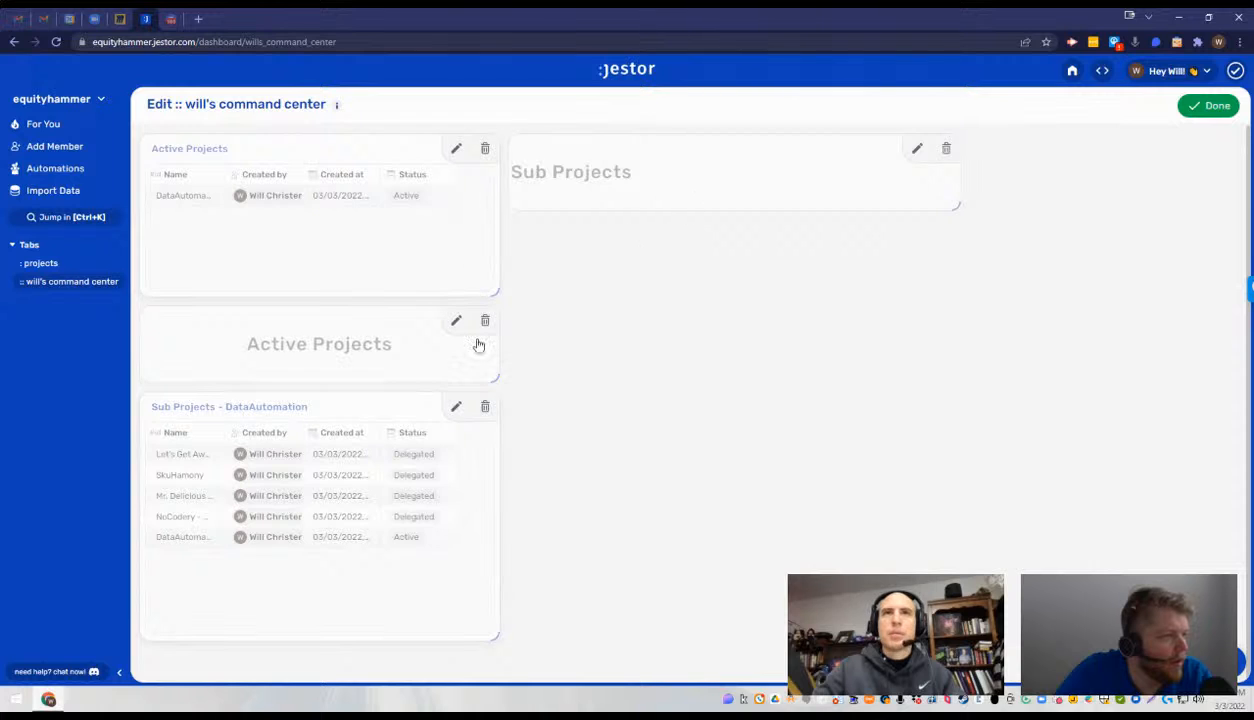
pyautogui.moveTo(498, 414); pyautogui.dragTo(784, 140)
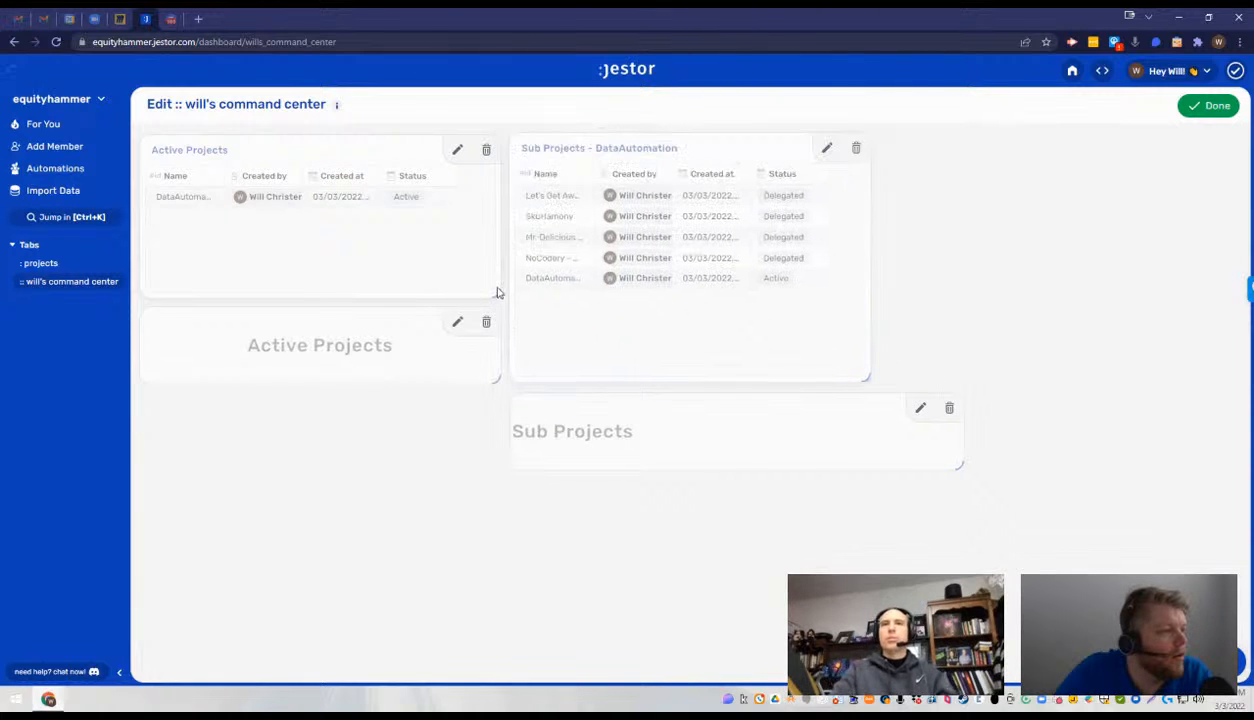
pyautogui.moveTo(400, 330); pyautogui.dragTo(400, 440)
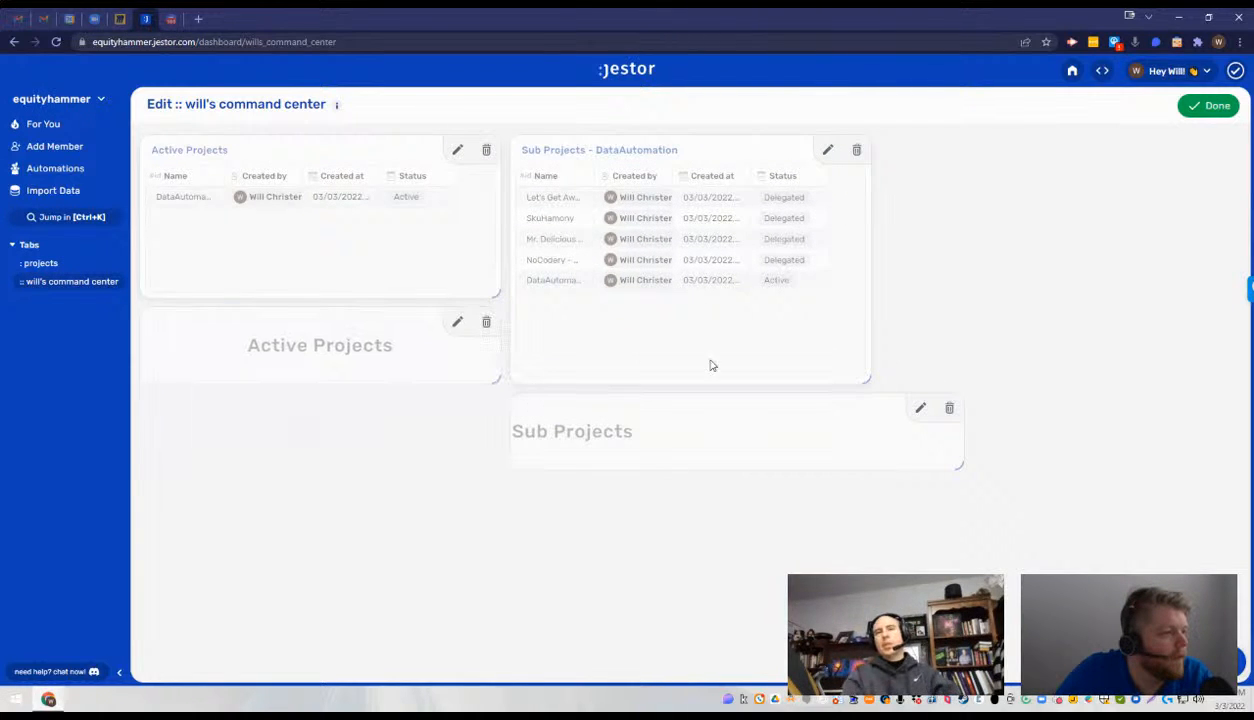
# - Shorten the Sub Projects - DataAutomation table to the Active Projects table's height, and widen the Active Projects text after shifting the Sub Projects text aside
pyautogui.moveTo(866, 379); pyautogui.dragTo(876, 298)
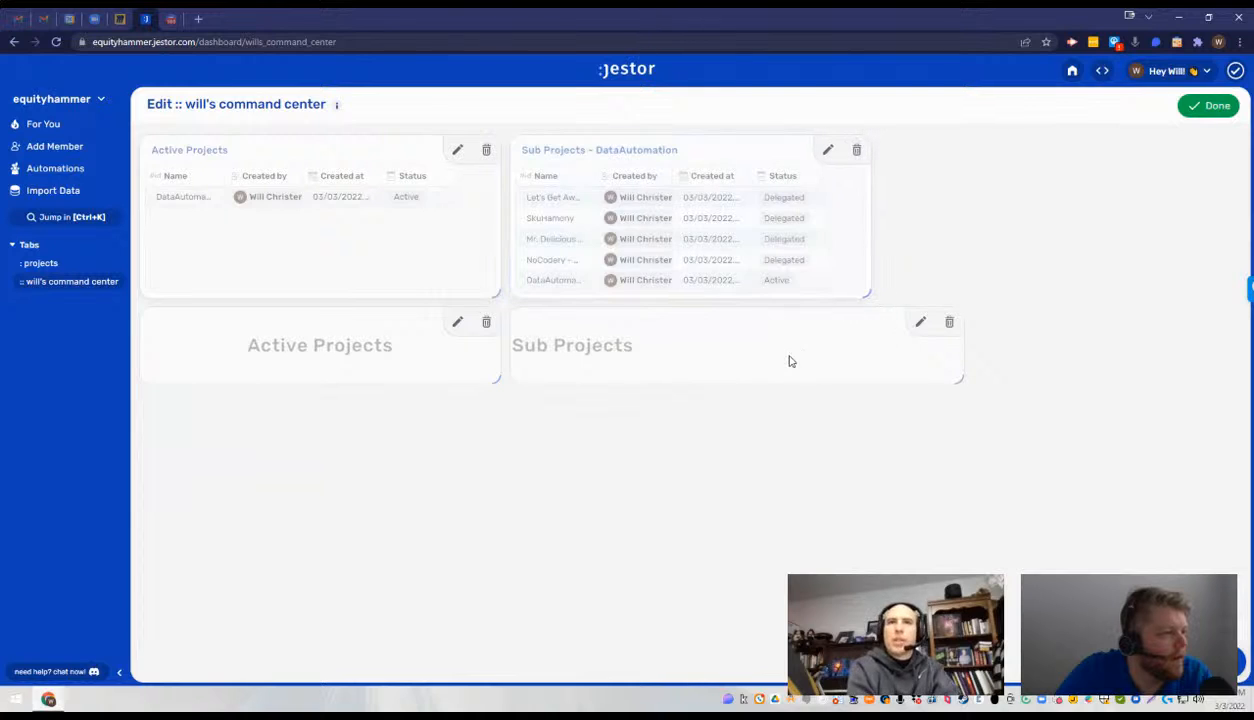
pyautogui.moveTo(789, 358); pyautogui.dragTo(887, 361)
pyautogui.moveTo(510, 384); pyautogui.dragTo(605, 381)
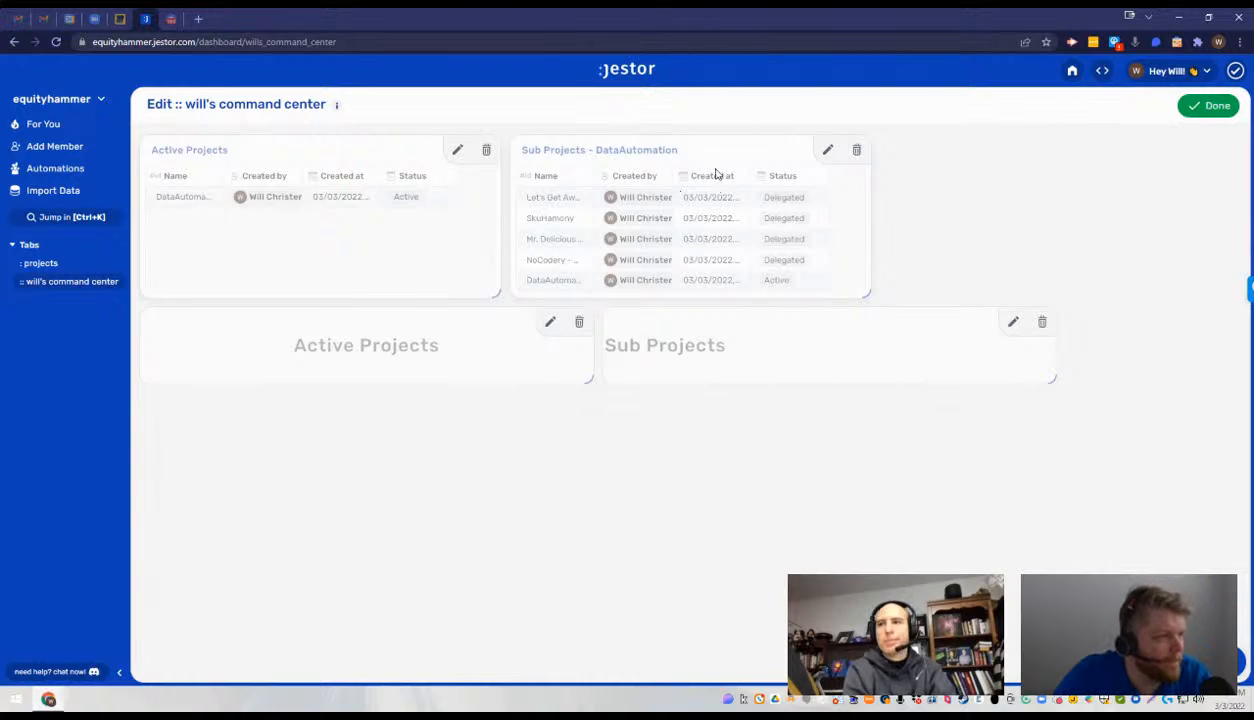
# - Rearrange the dashboard so both text headings share one row, with the Active Projects and Sub Projects - DataAutomation tables beneath them
pyautogui.moveTo(706, 156); pyautogui.dragTo(395, 505)
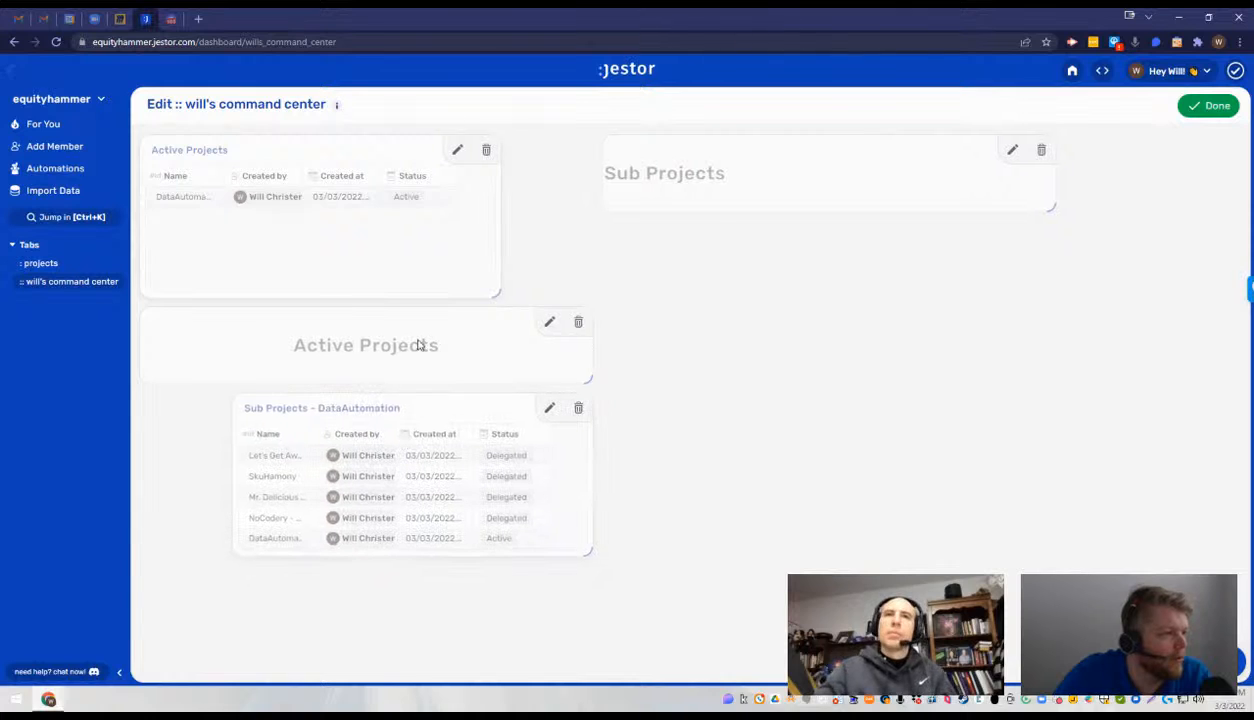
pyautogui.moveTo(491, 293); pyautogui.dragTo(1052, 259)
pyautogui.moveTo(462, 409); pyautogui.dragTo(832, 406)
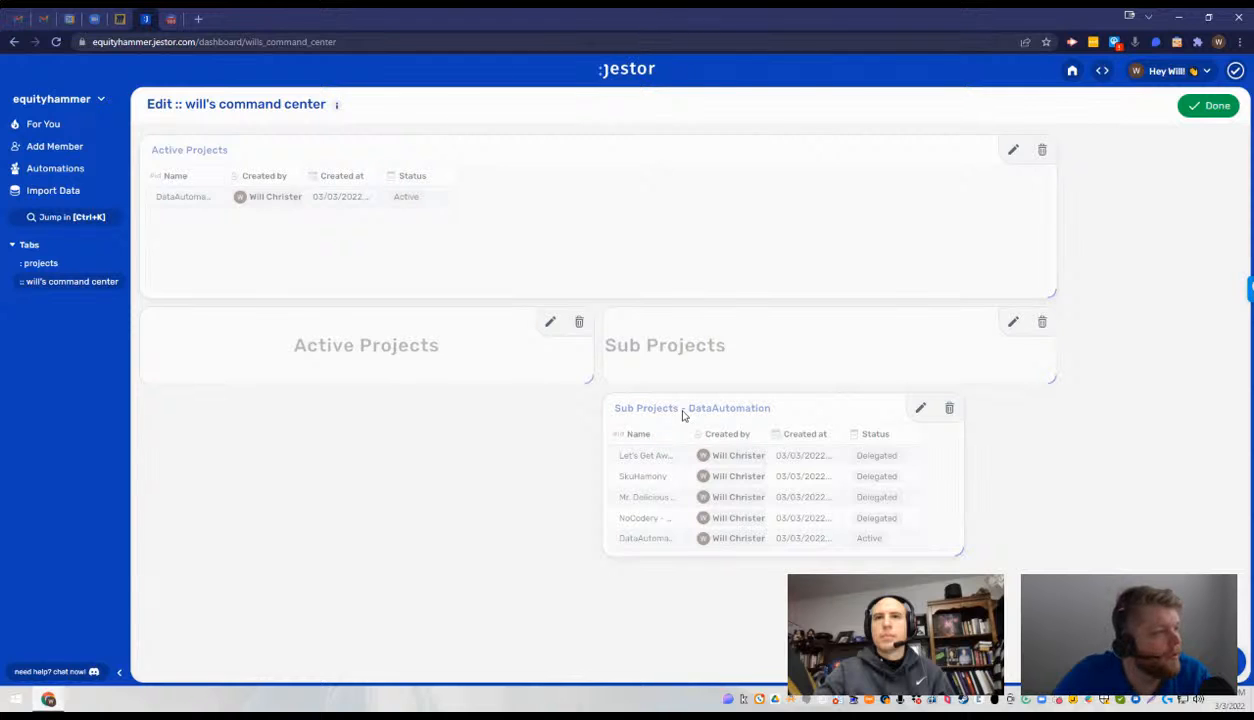
pyautogui.moveTo(589, 150); pyautogui.dragTo(492, 288)
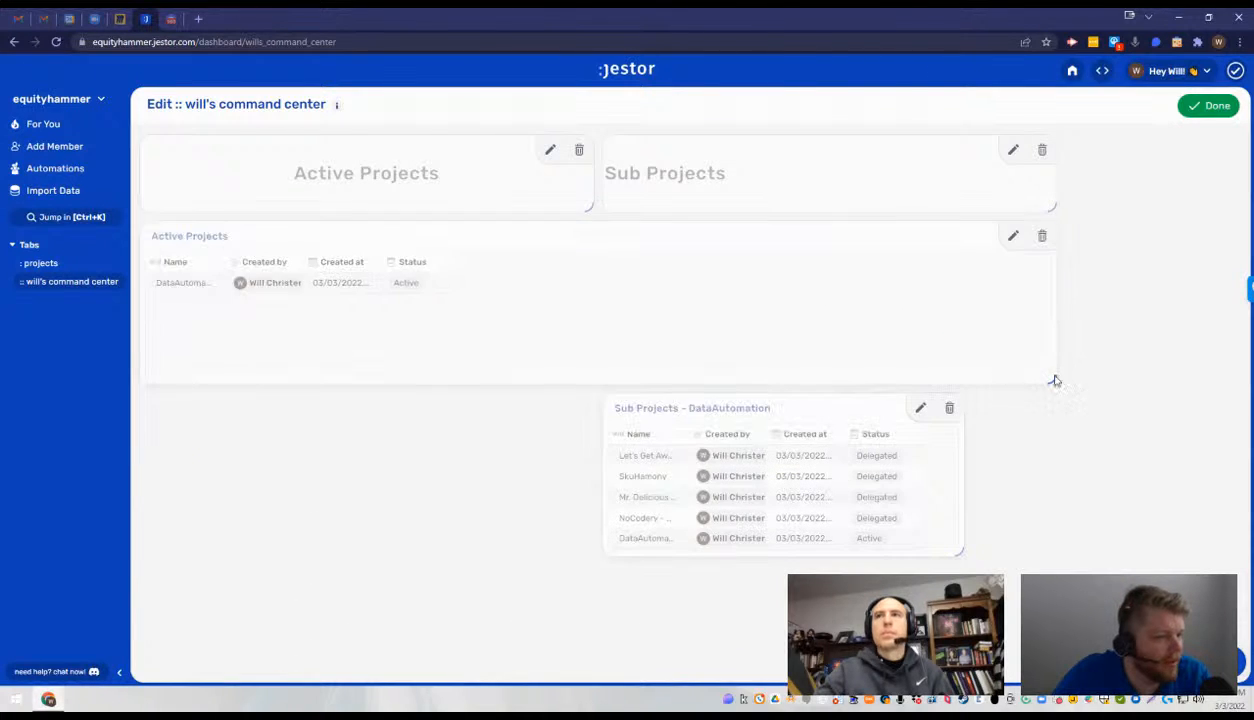
# - Narrow the Active Projects table to its heading's width and lengthen it, and widen the Sub Projects - DataAutomation table to its heading's width
pyautogui.moveTo(1053, 375); pyautogui.dragTo(593, 350)
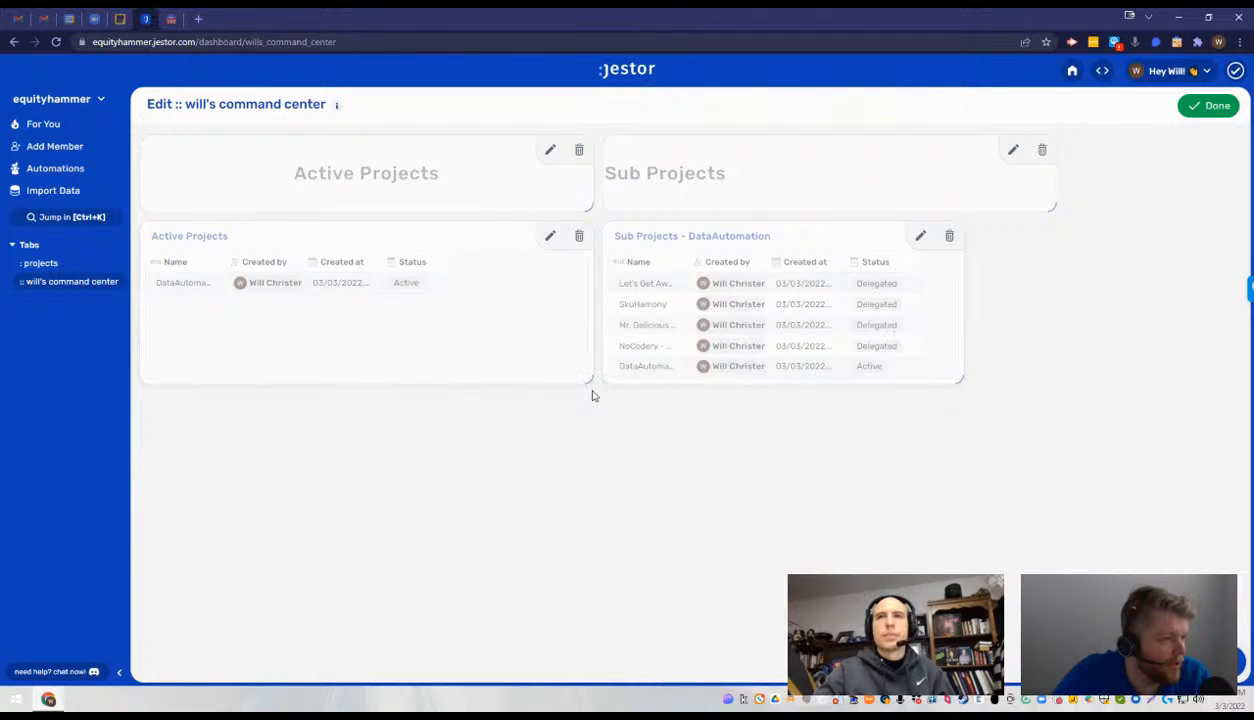
pyautogui.moveTo(591, 395); pyautogui.dragTo(568, 686)
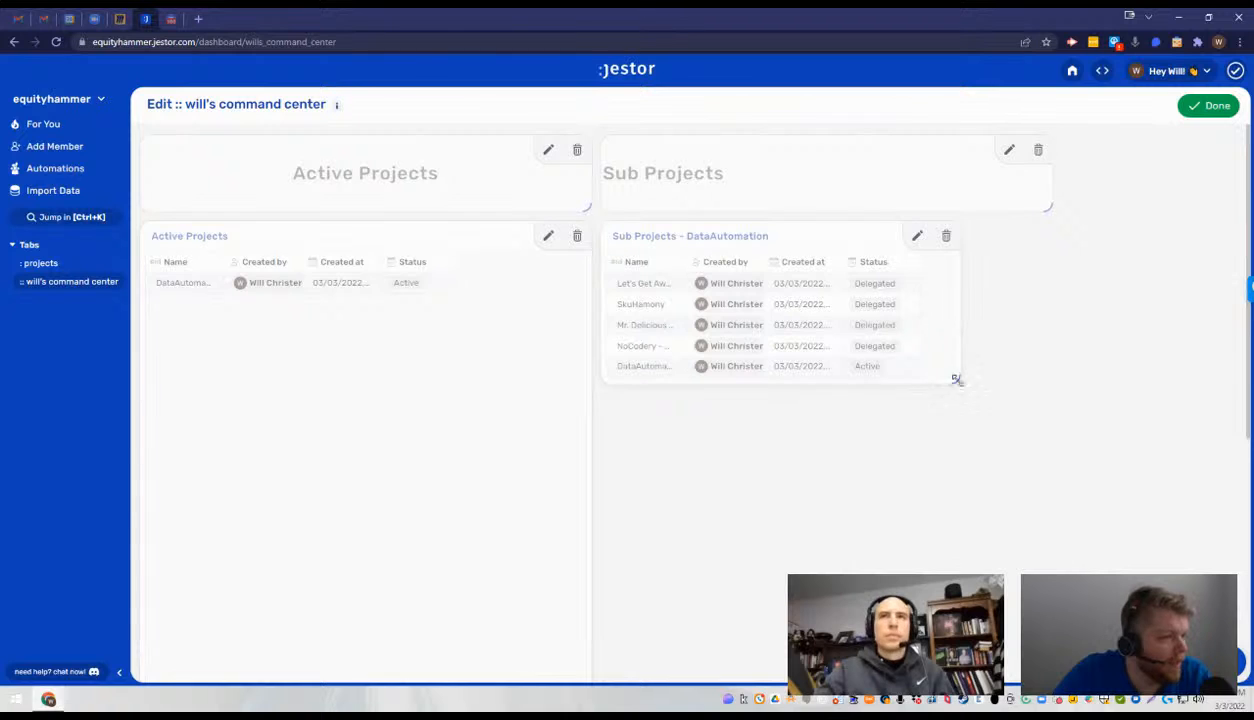
pyautogui.moveTo(955, 379); pyautogui.dragTo(1040, 380)
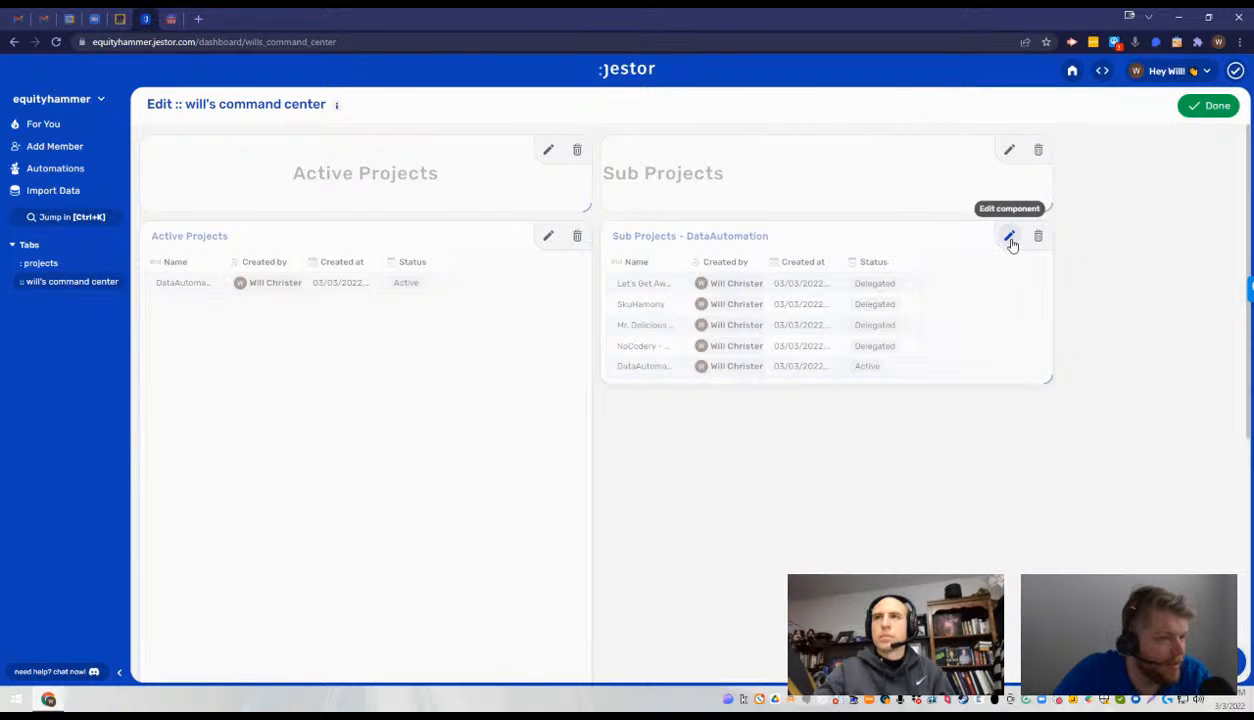
# - Create a Tables component named "Sub Projects - Syntax Coach" based on the Projects table
pyautogui.click(1226, 661)
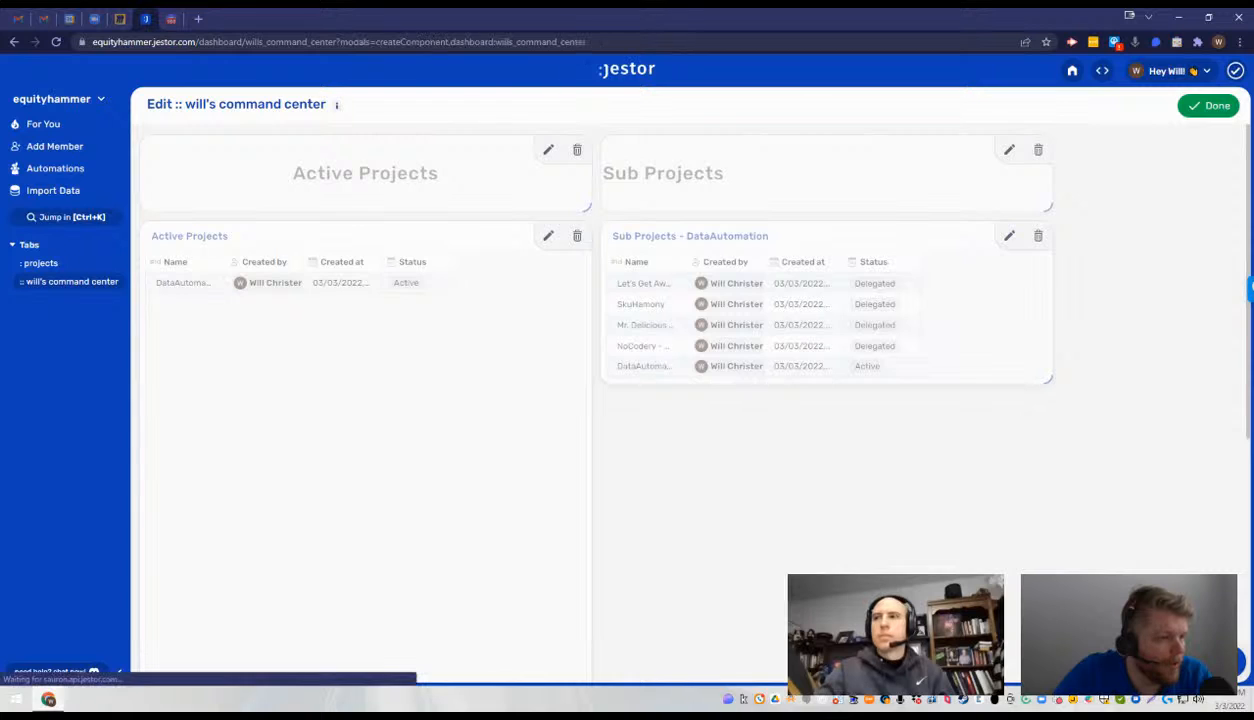
pyautogui.click(1162, 234)
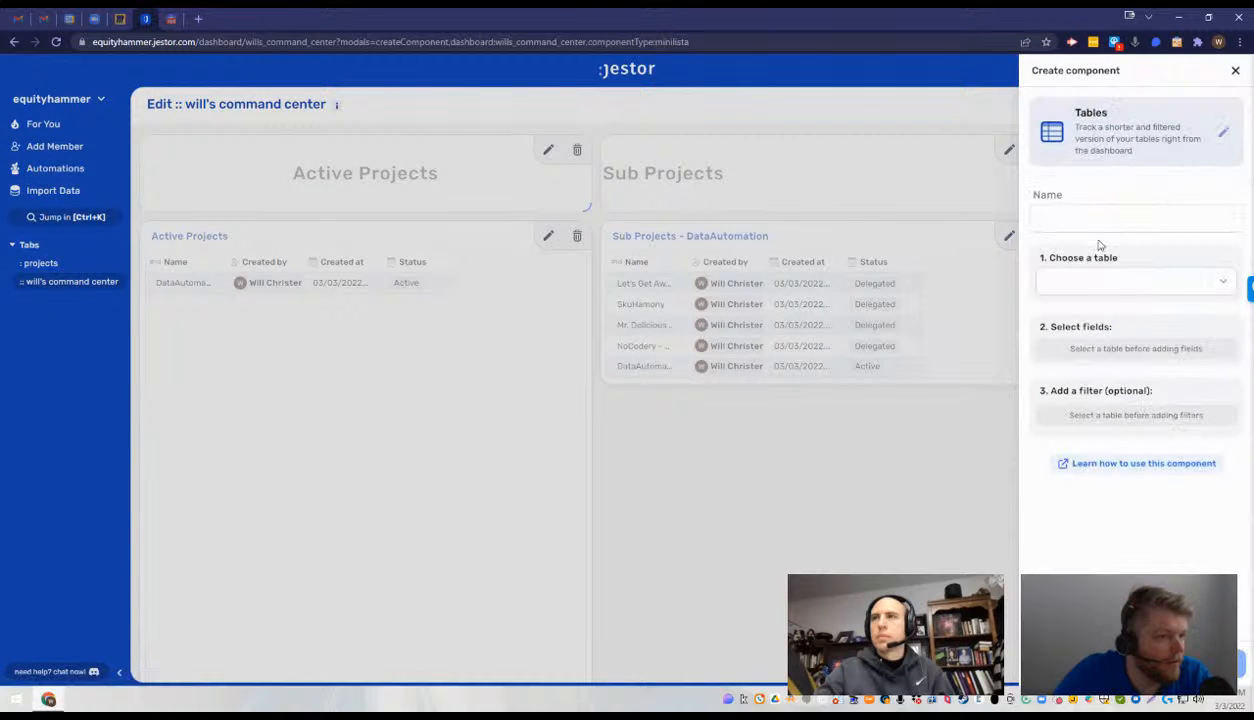
pyautogui.click(1107, 211)
pyautogui.write('Su')
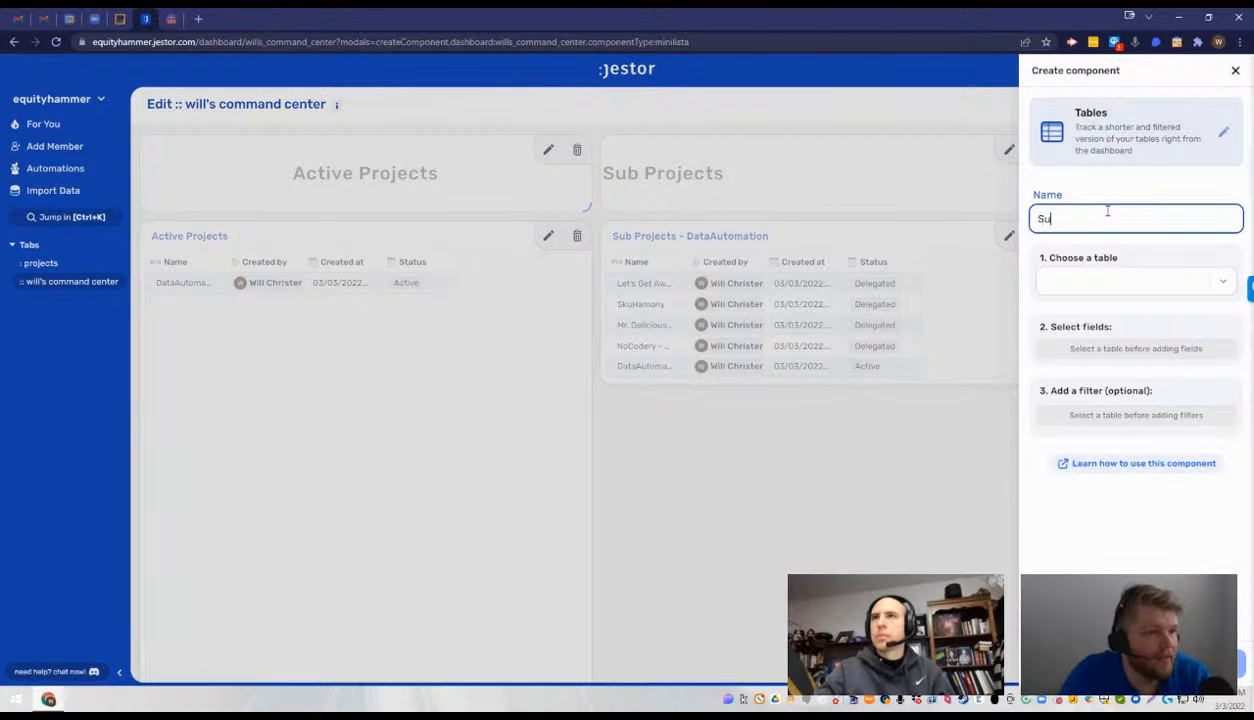
pyautogui.write('b Projects -')
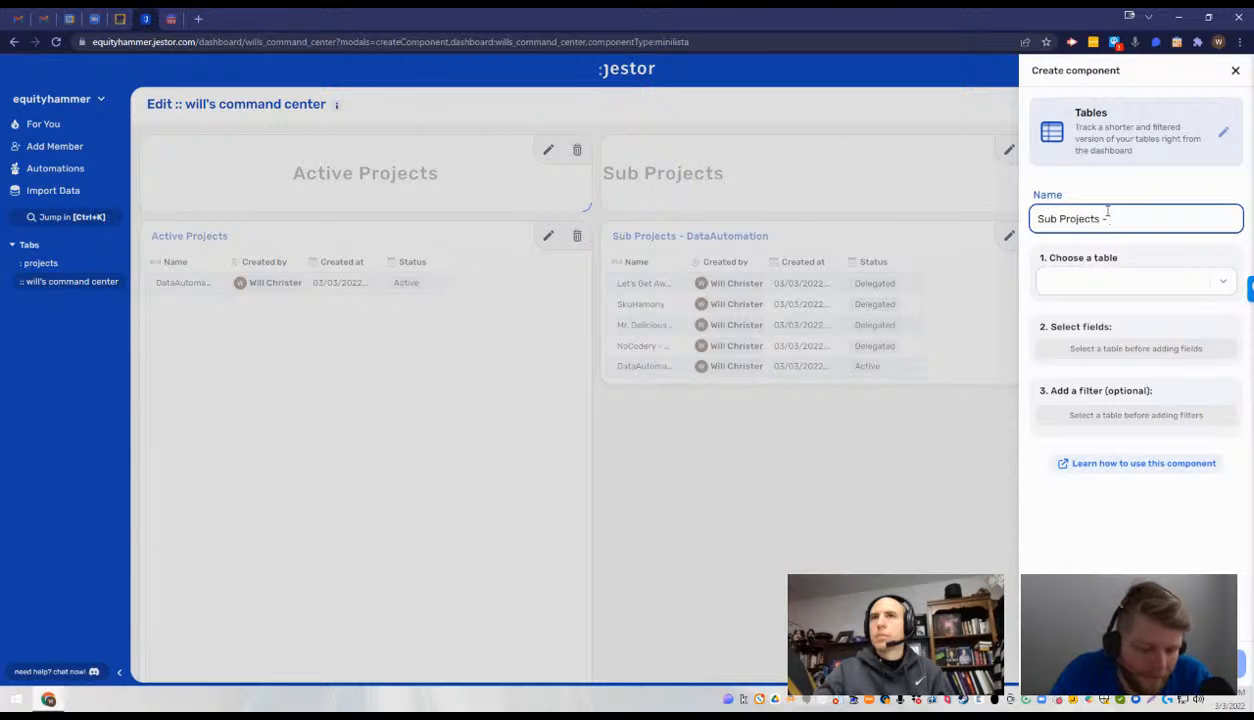
pyautogui.write('Sy')
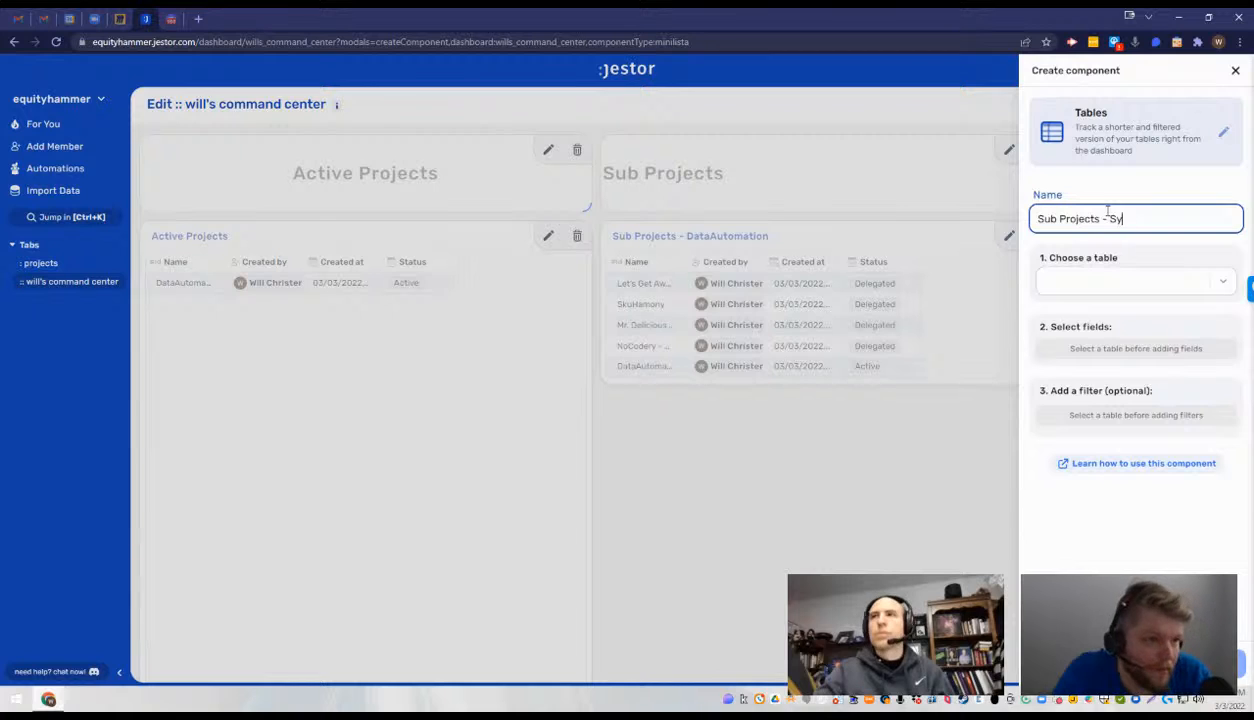
pyautogui.write('ntax Coach')
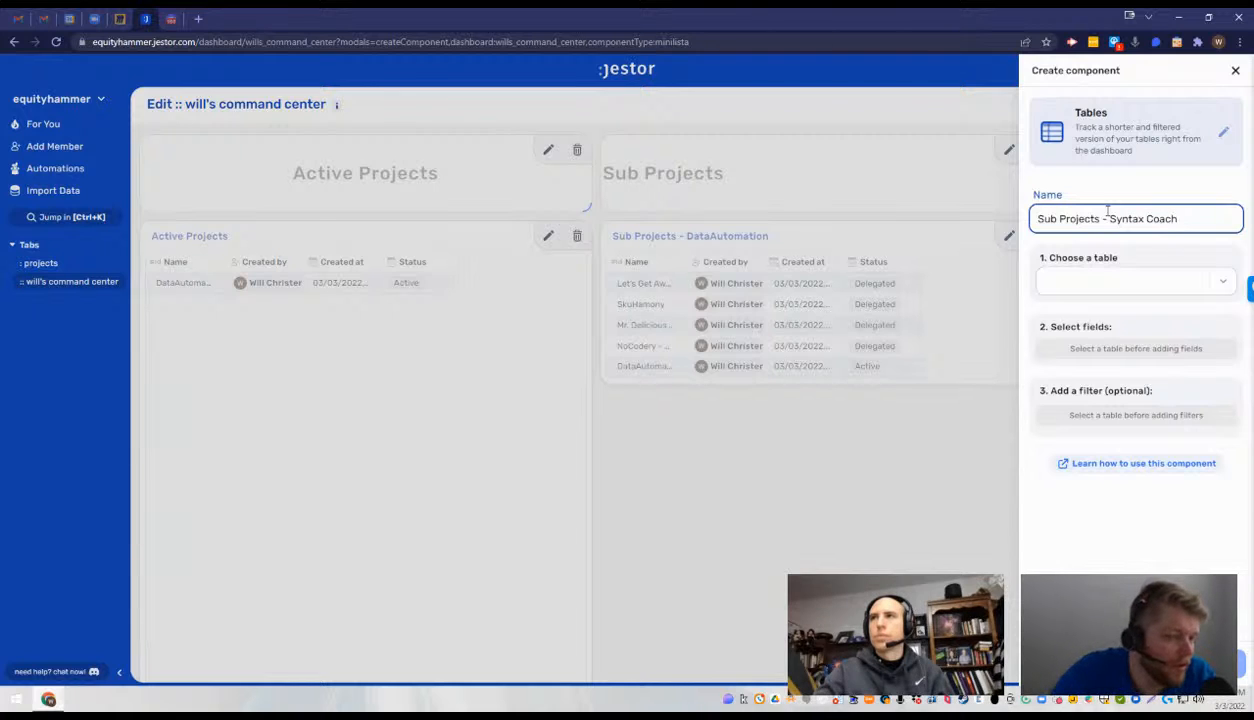
pyautogui.click(1103, 282)
pyautogui.click(1108, 310)
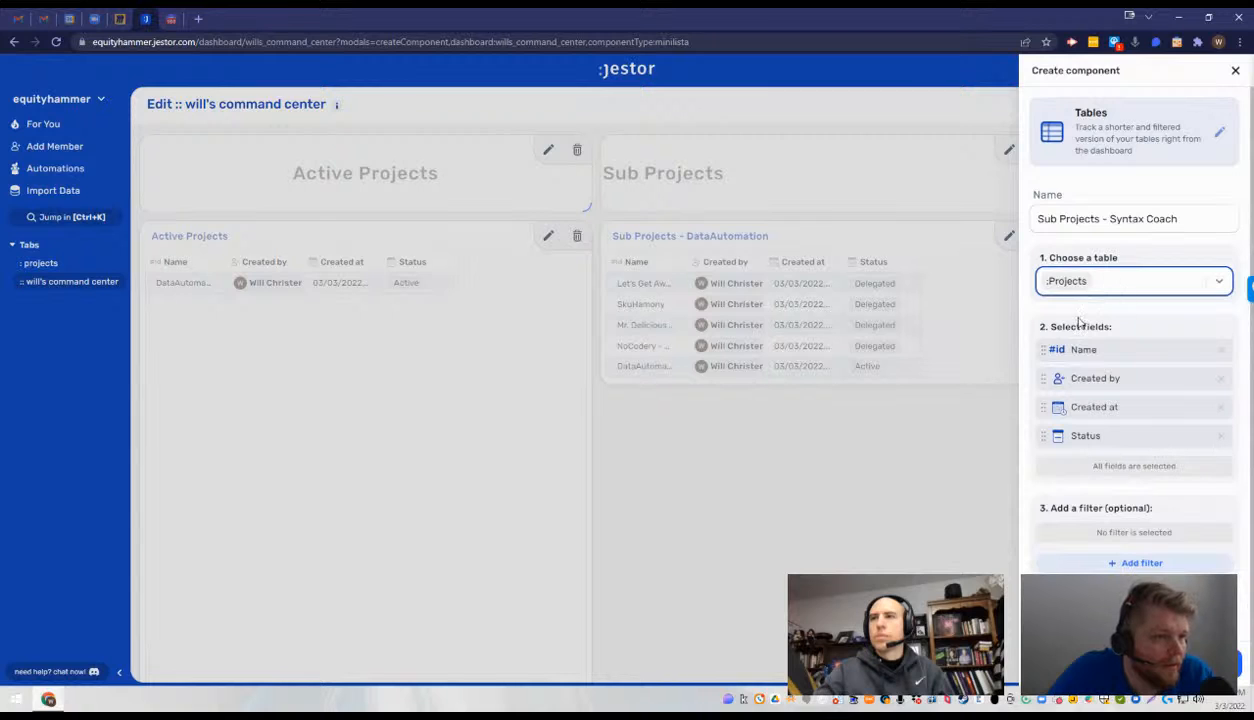
pyautogui.click(1195, 663)
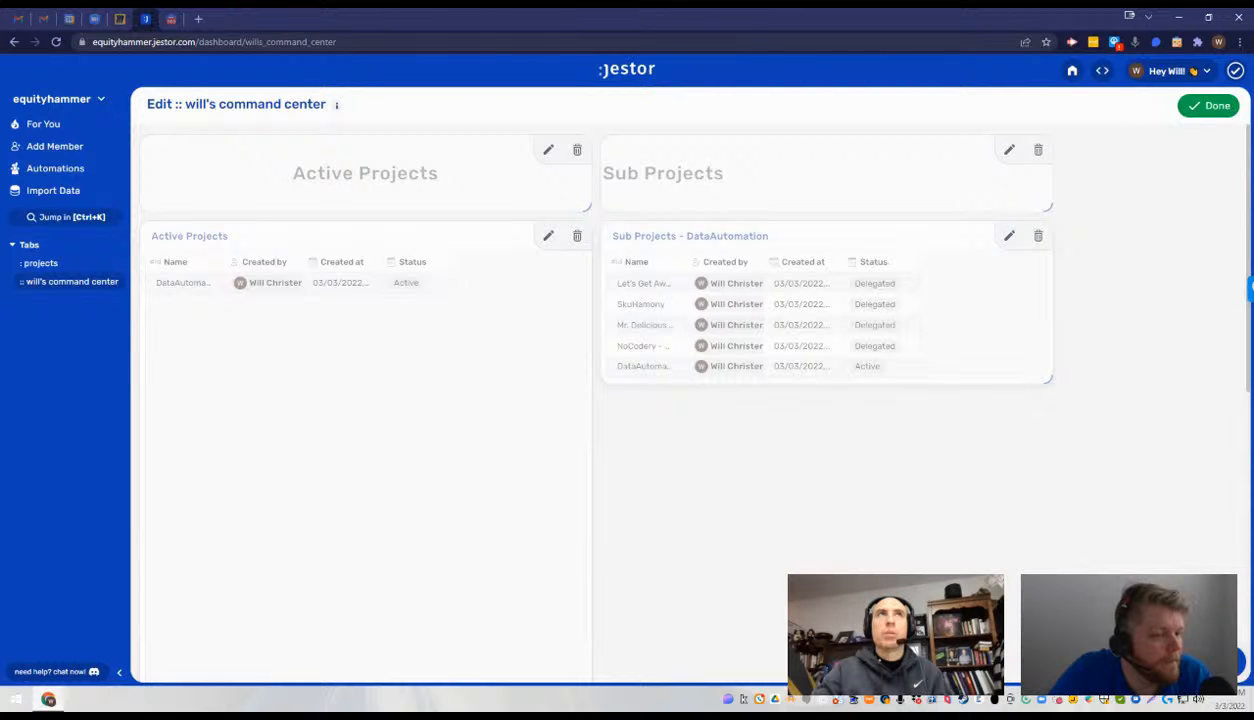
# - Place the Sub Projects - Syntax Coach table directly below the DataAutomation one, widen it to match, and finish editing the app
pyautogui.scroll(-5, 997, 507)
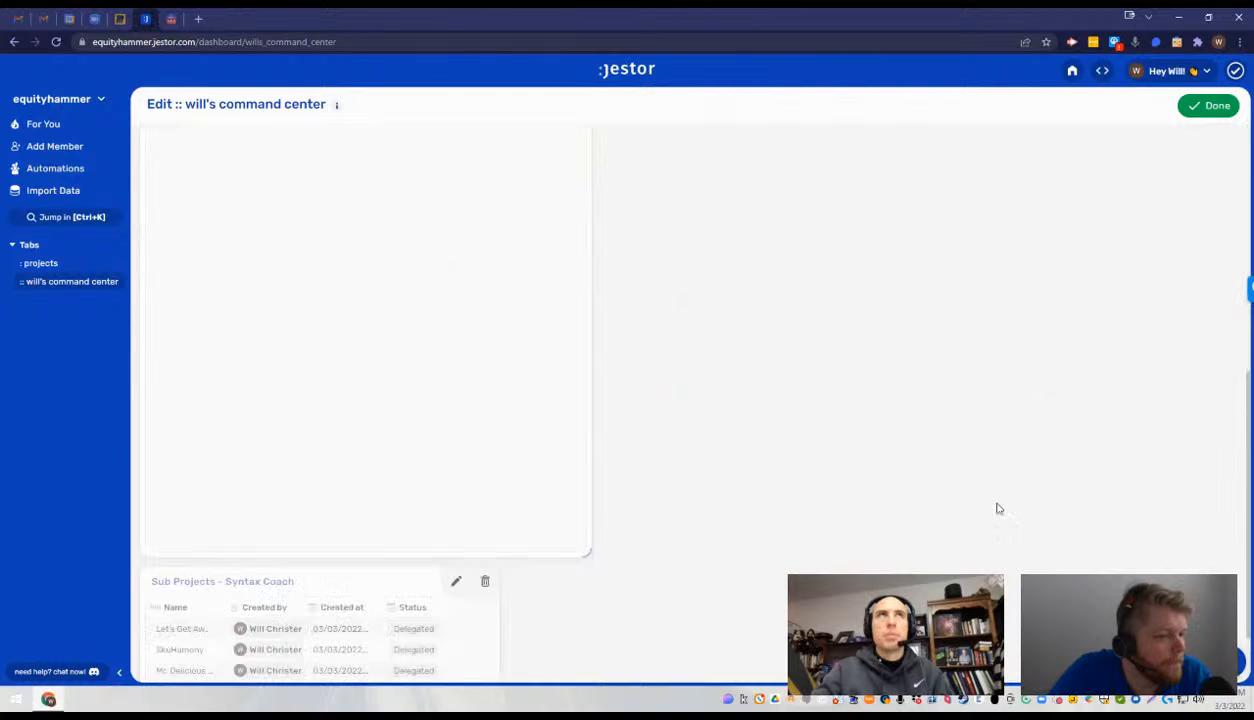
pyautogui.moveTo(488, 476); pyautogui.dragTo(876, 367)
pyautogui.moveTo(961, 512); pyautogui.dragTo(1052, 510)
pyautogui.scroll(-1, 955, 507)
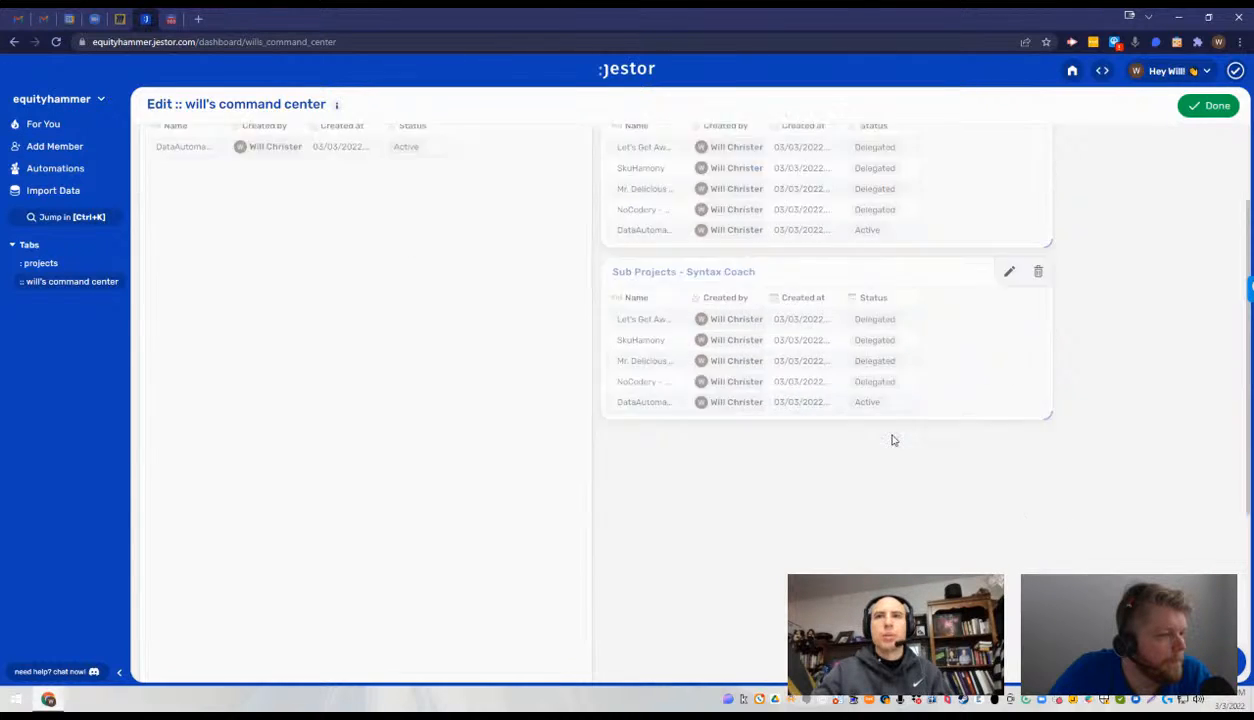
pyautogui.scroll(2, 890, 440)
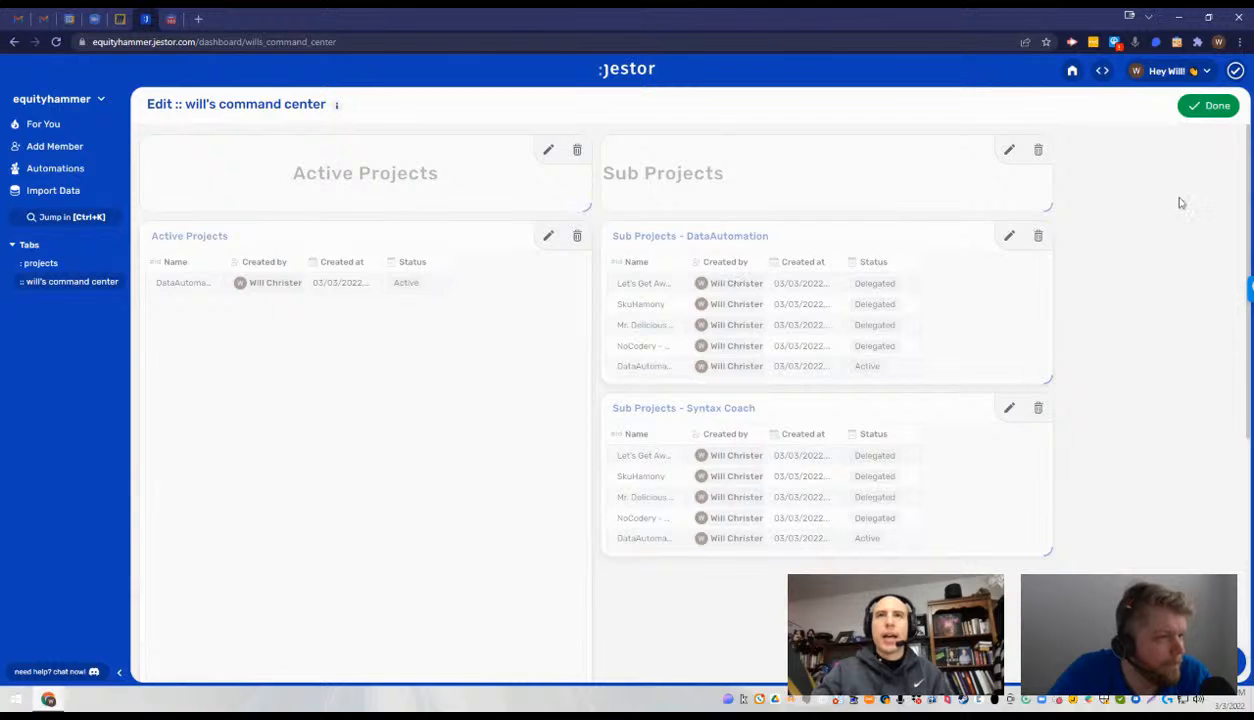
pyautogui.click(1208, 105)
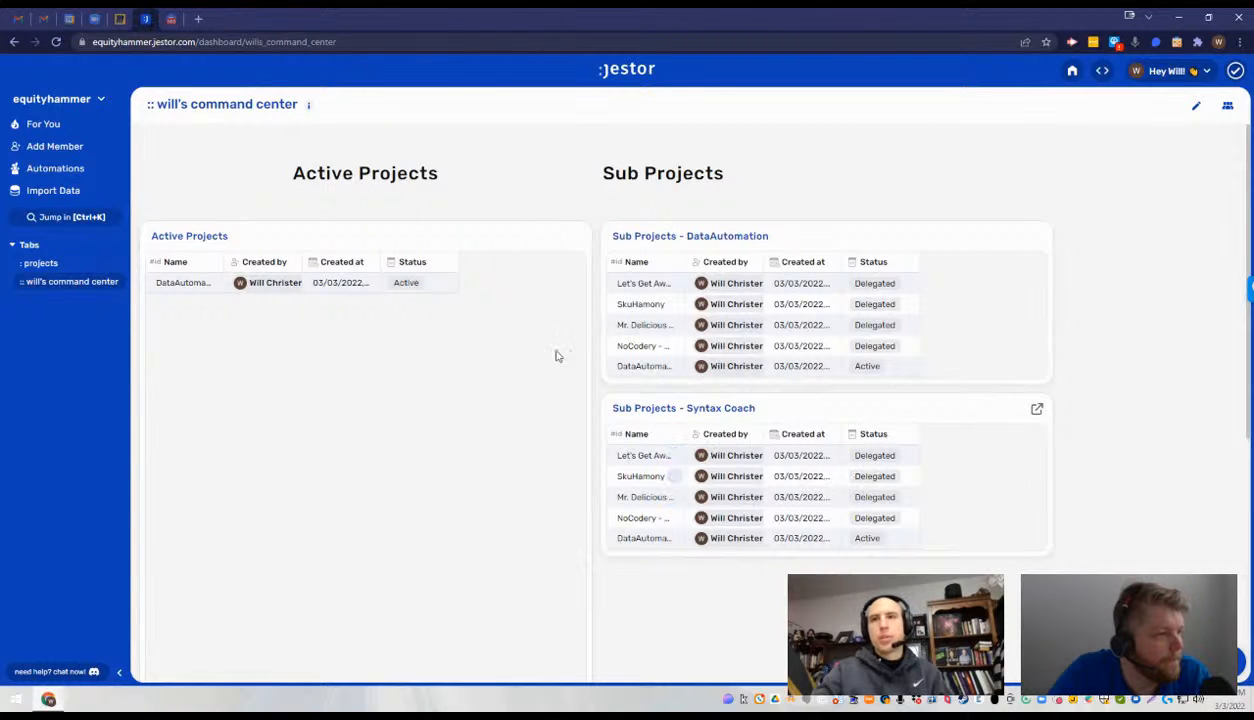
pyautogui.moveTo(609, 177); pyautogui.dragTo(807, 173)
pyautogui.click(565, 190)
pyautogui.tripleClick(555, 175)
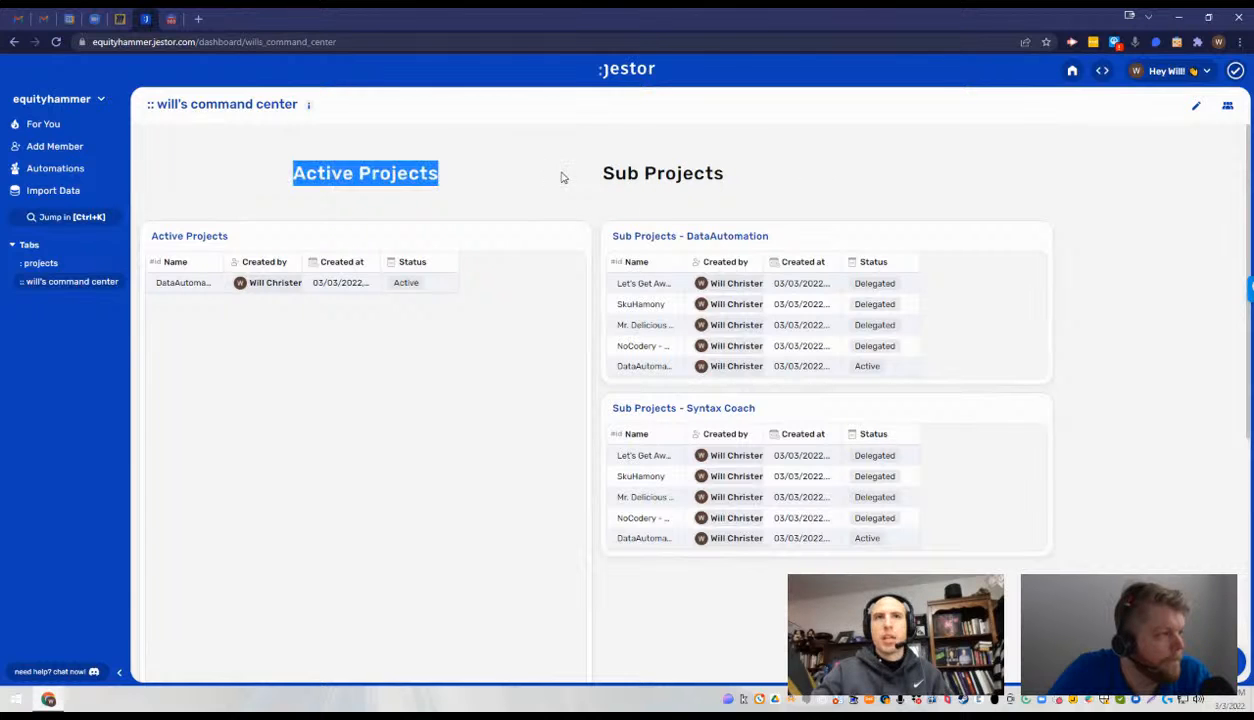
pyautogui.click(563, 177)
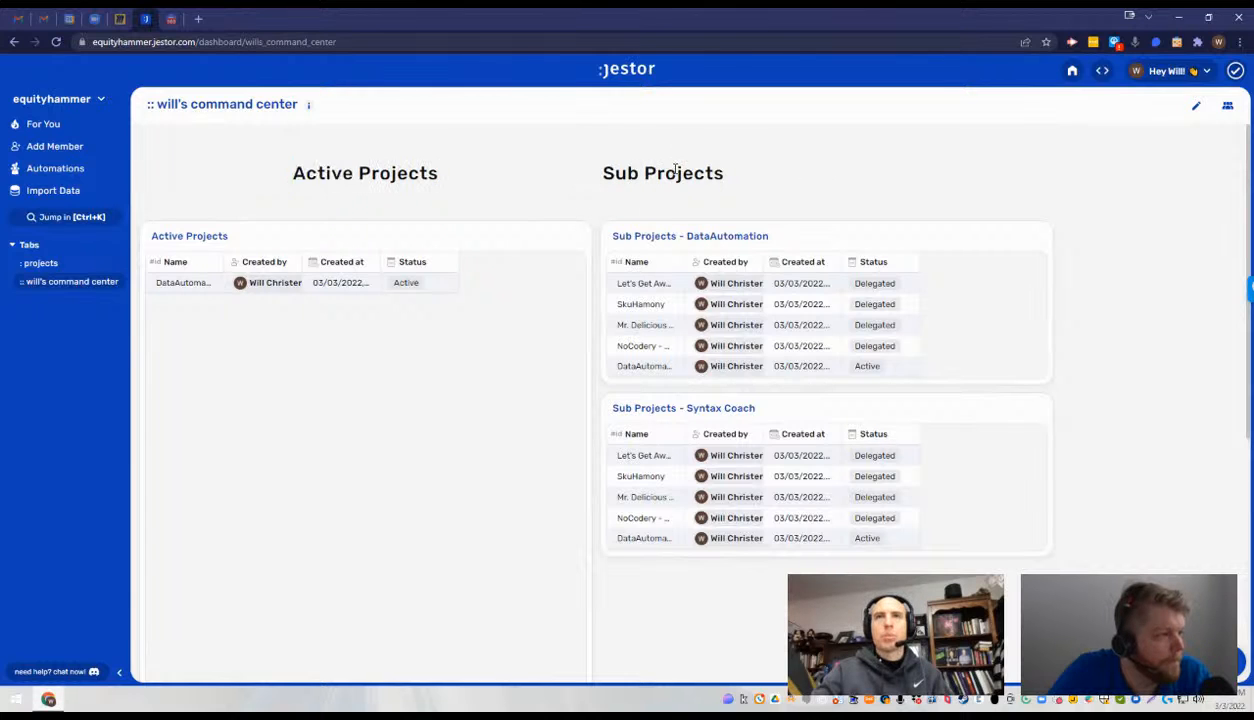
# - Set the Active Projects text component's alignment to Left and finish editing the app
pyautogui.click(1196, 105)
pyautogui.click(549, 152)
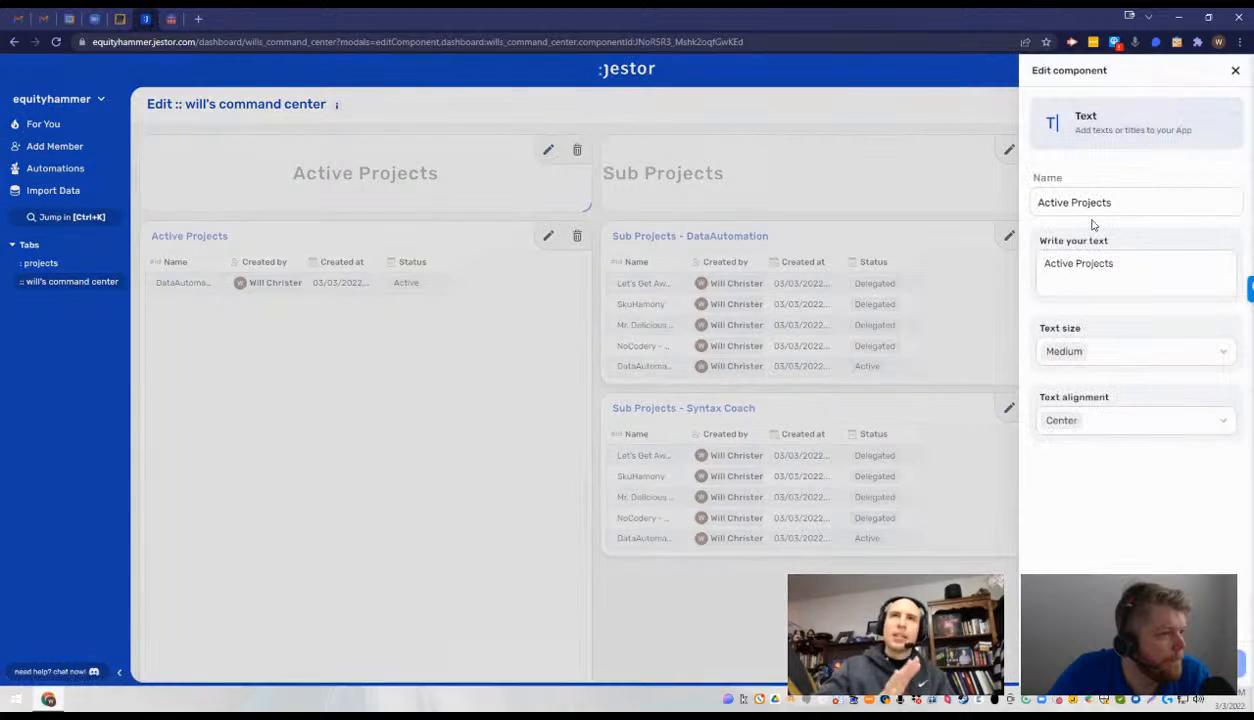
pyautogui.click(1114, 420)
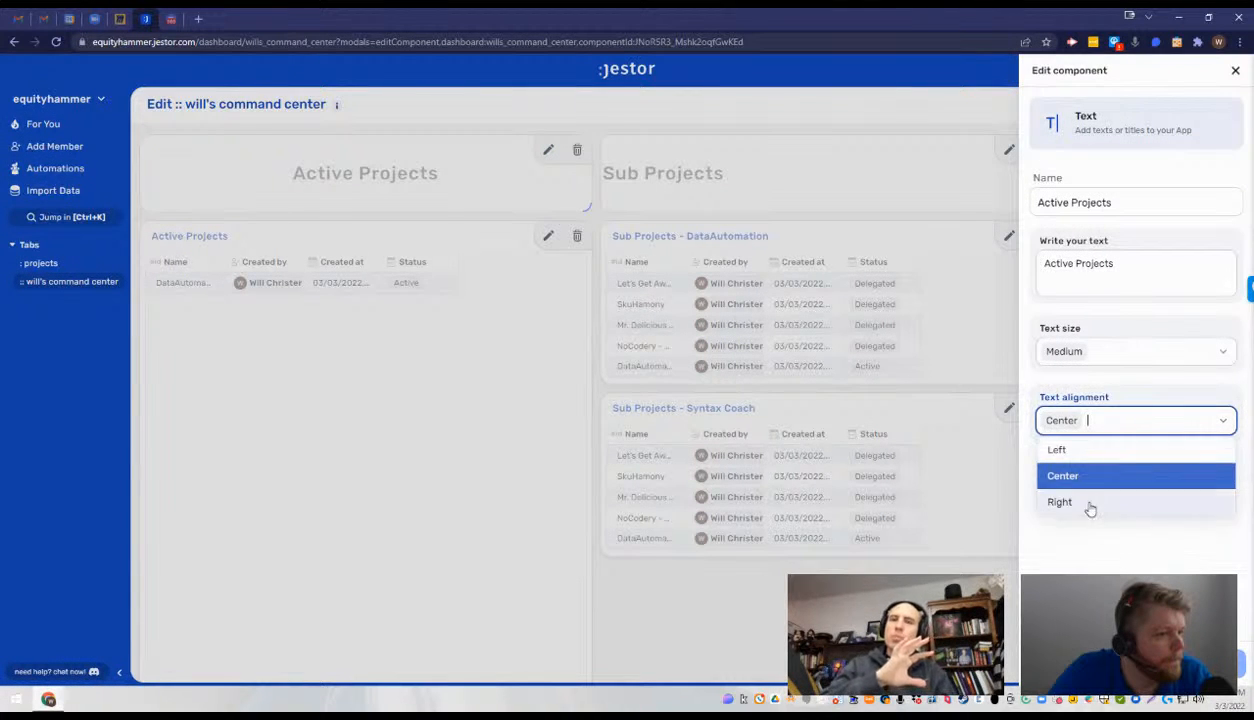
pyautogui.click(1089, 454)
pyautogui.click(1205, 663)
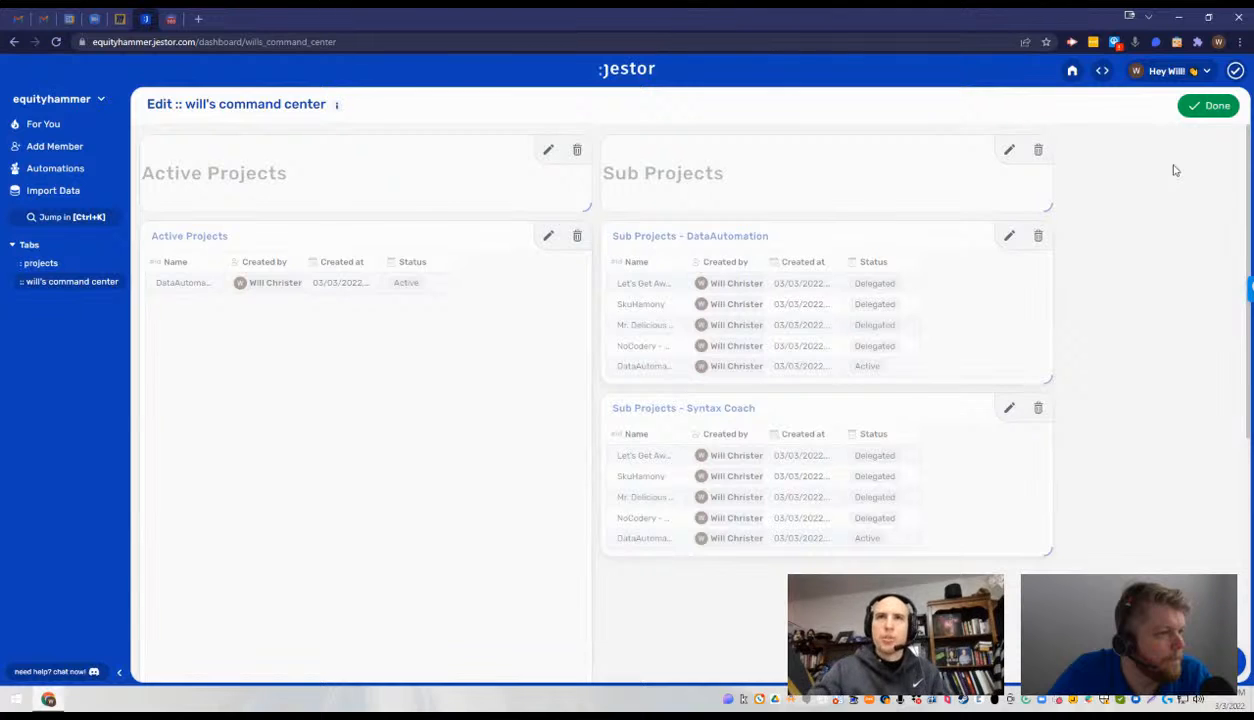
pyautogui.click(1203, 106)
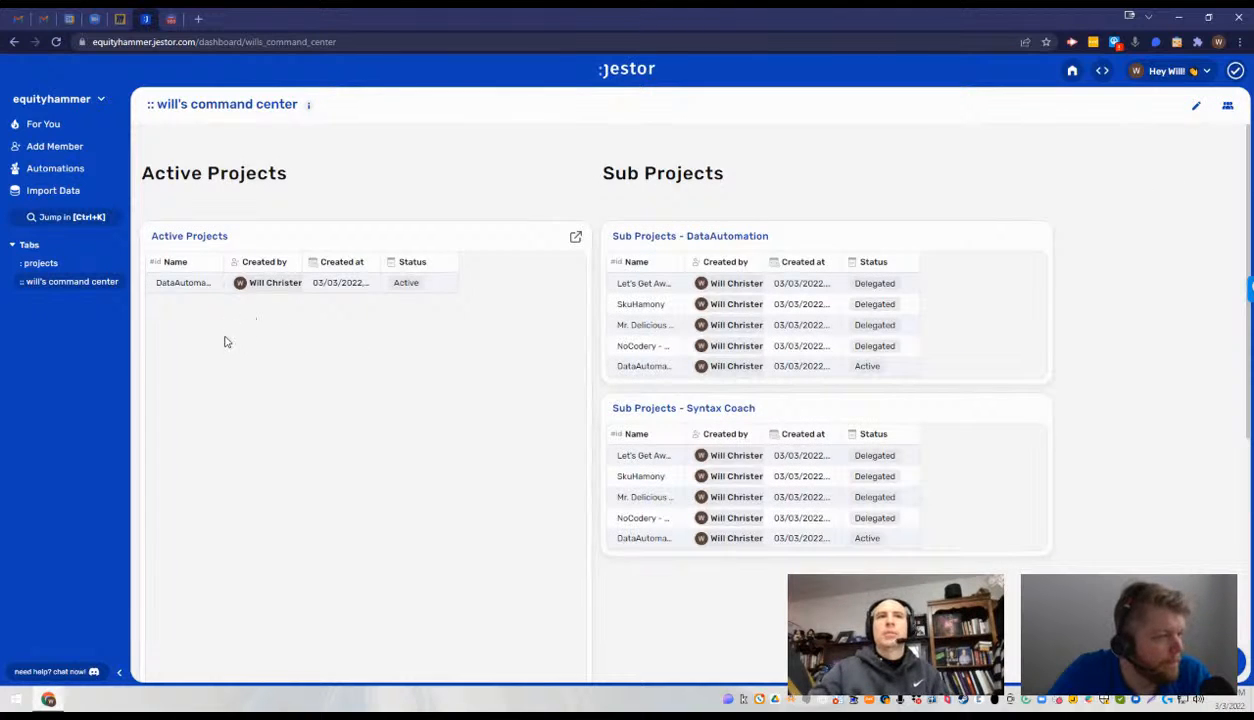
pyautogui.scroll(-4, 655, 414)
pyautogui.scroll(3, 661, 416)
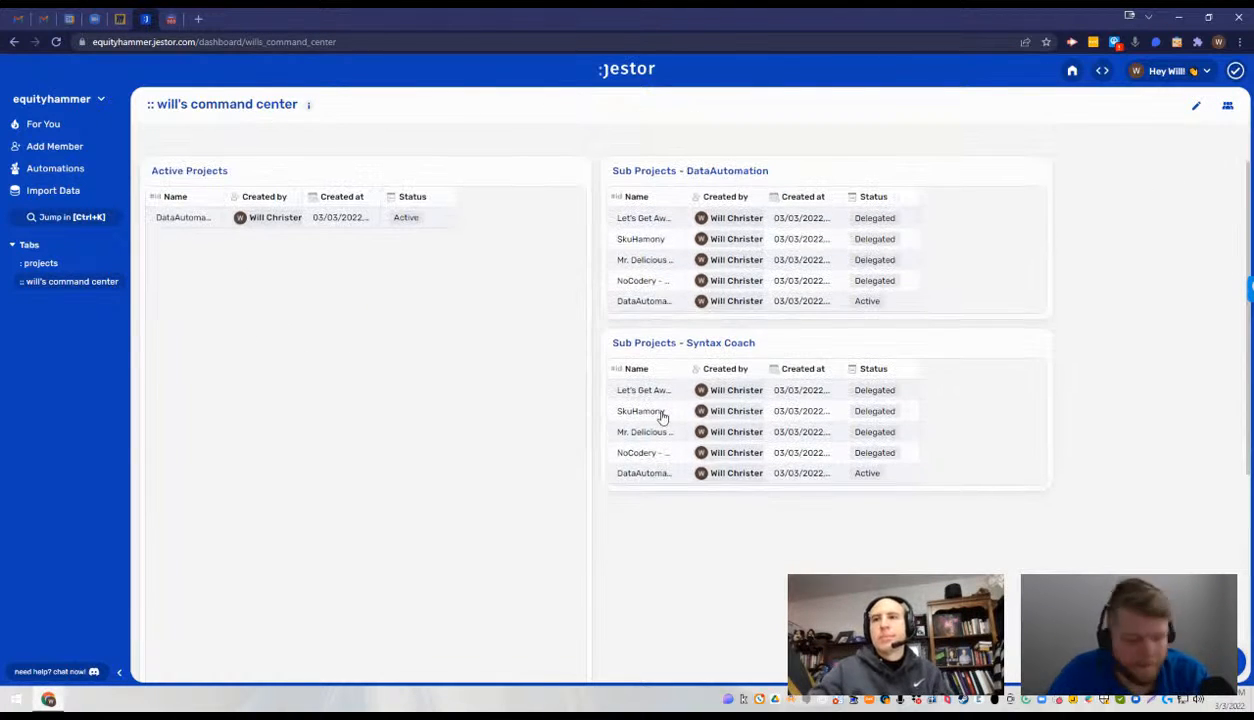
pyautogui.scroll(2, 661, 416)
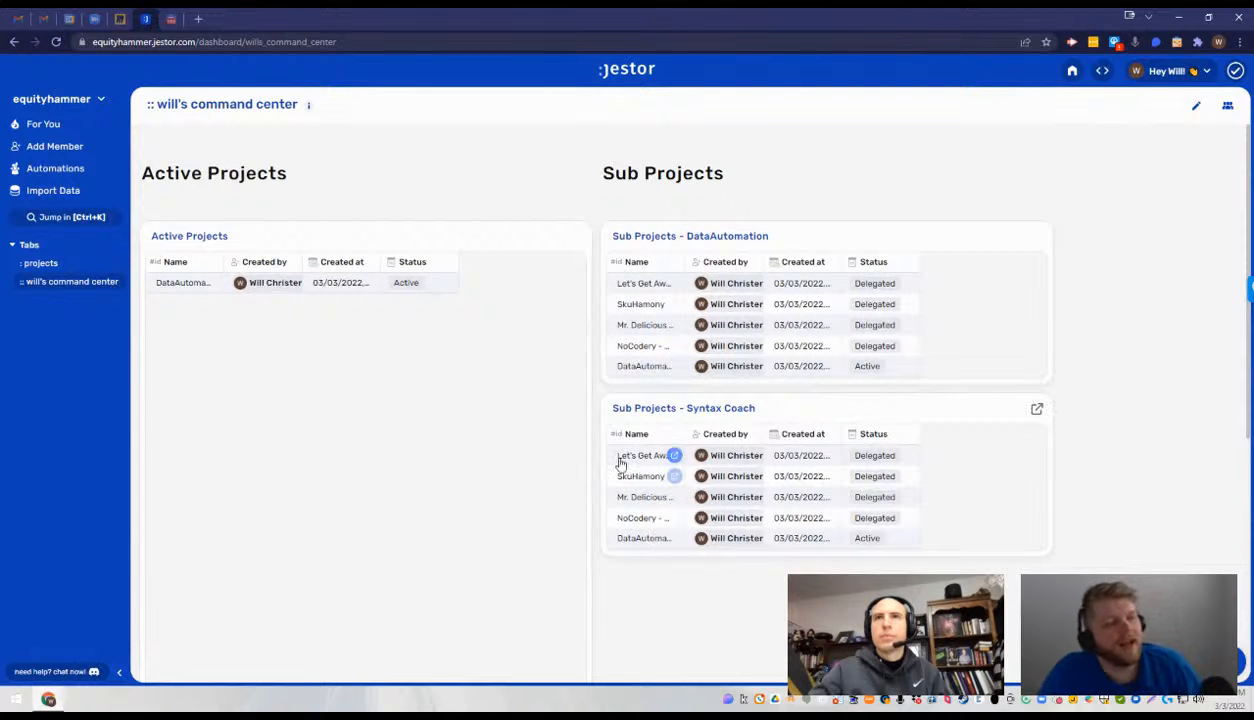
# - Open miro.new in a new browser tab and create a shared Miro board
pyautogui.click(198, 19)
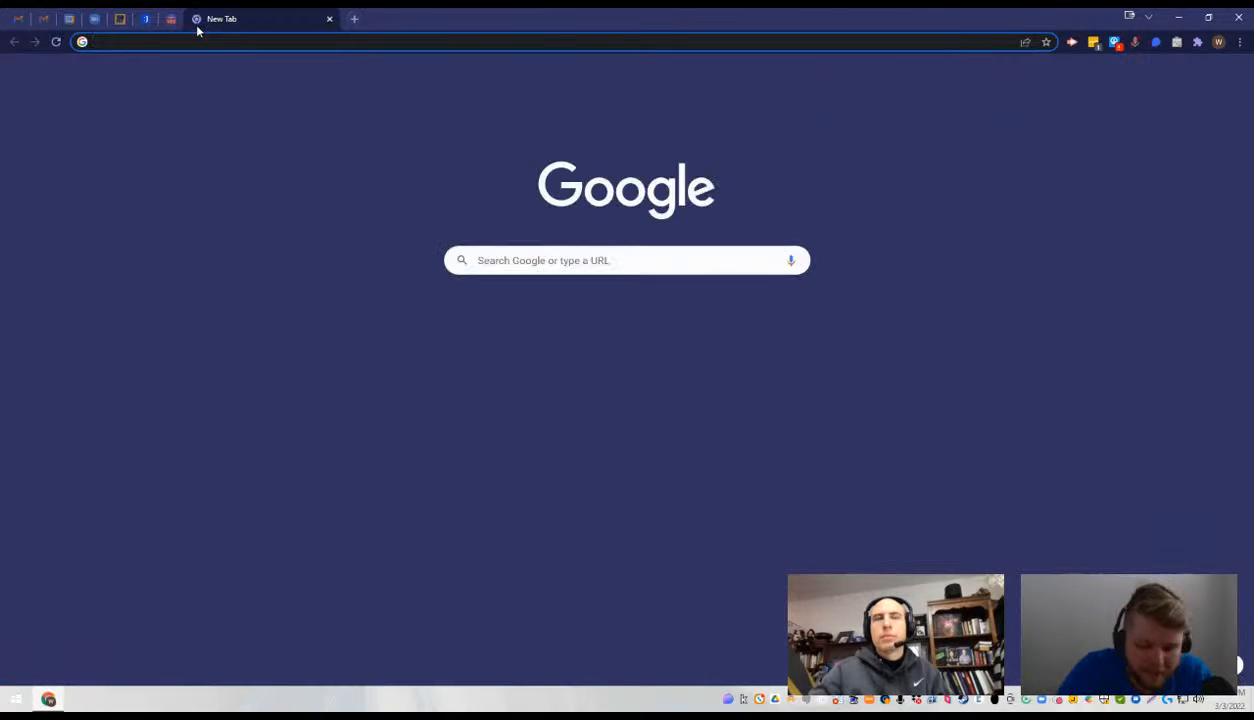
pyautogui.write('miro.new')
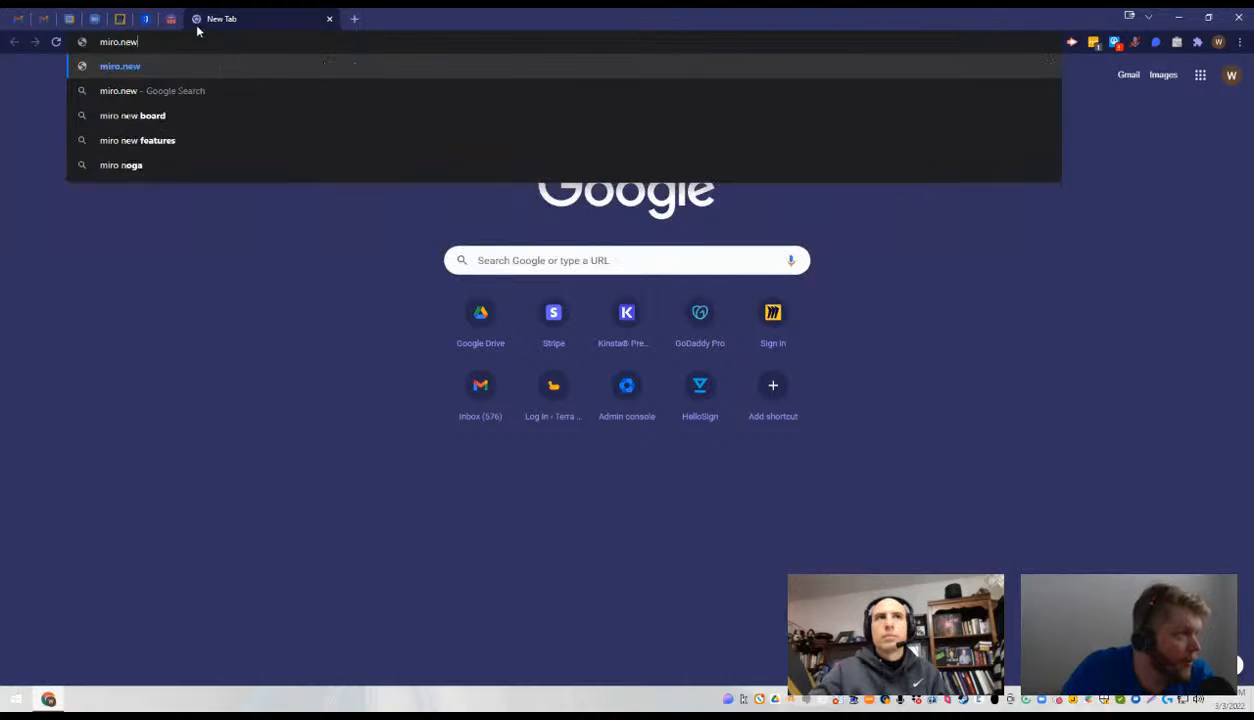
pyautogui.press('Return')
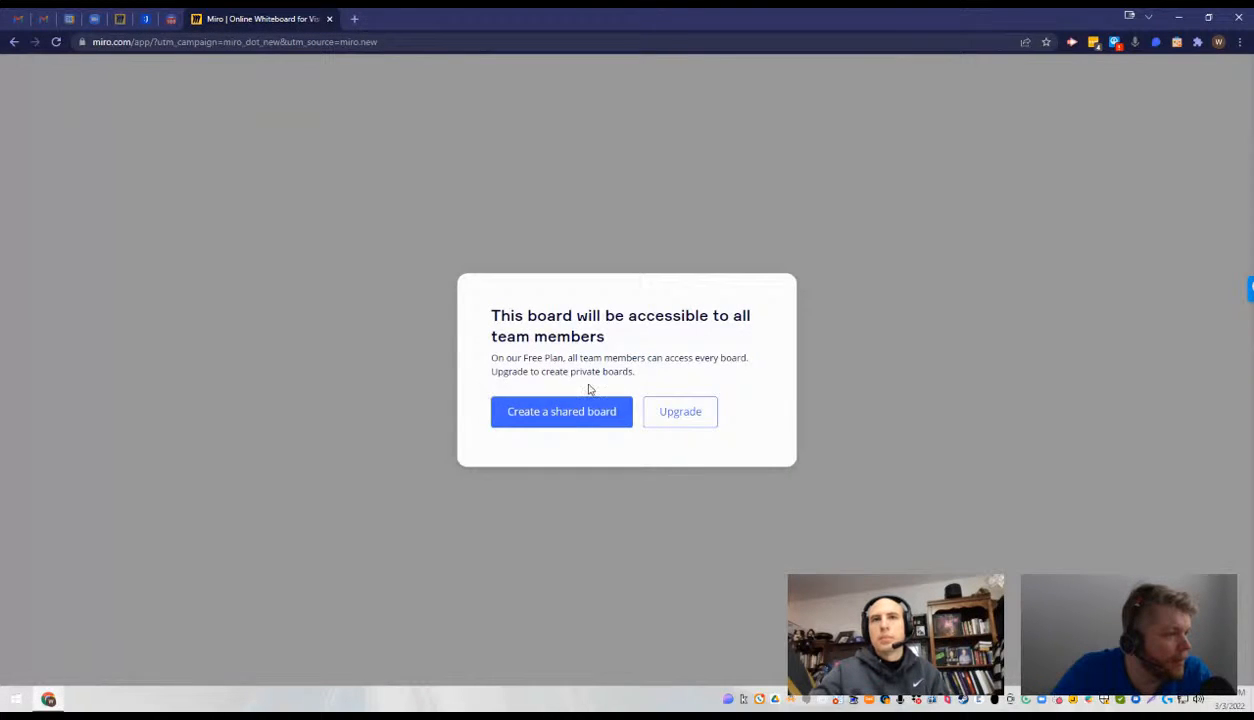
pyautogui.click(590, 420)
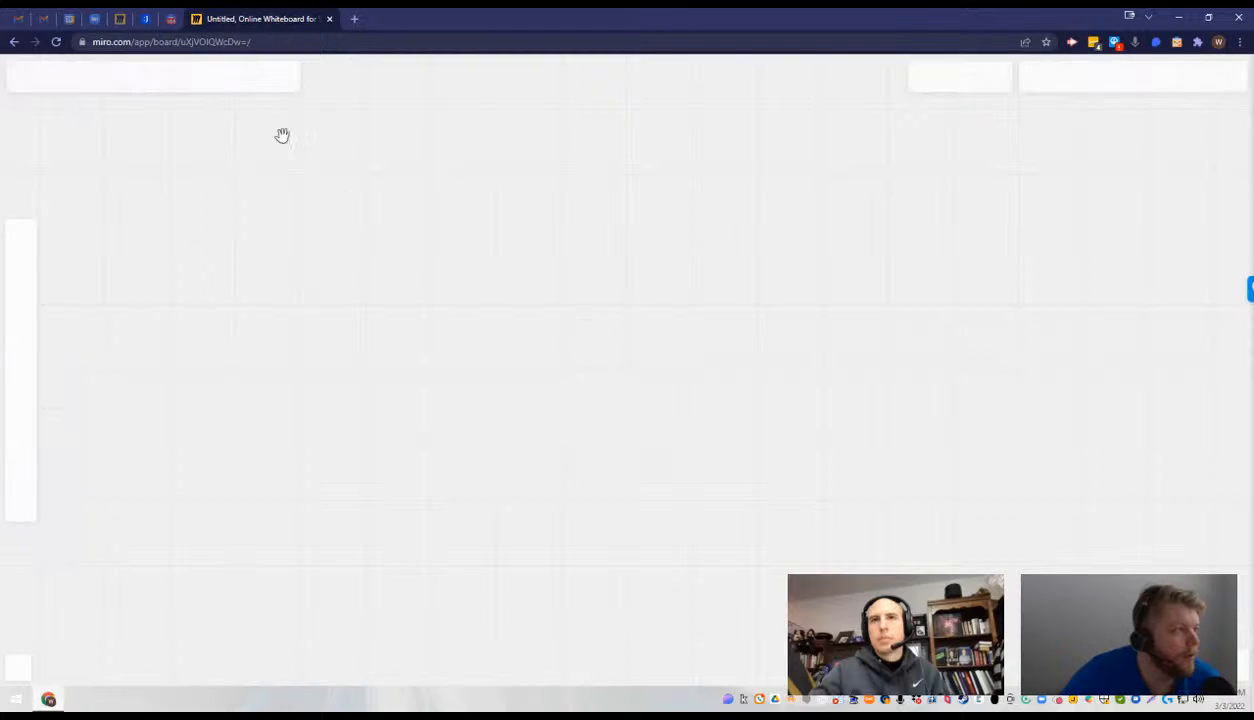
# - Open the wireframes library on the new Miro board, checking the Jestor command center layout for reference
pyautogui.click(146, 20)
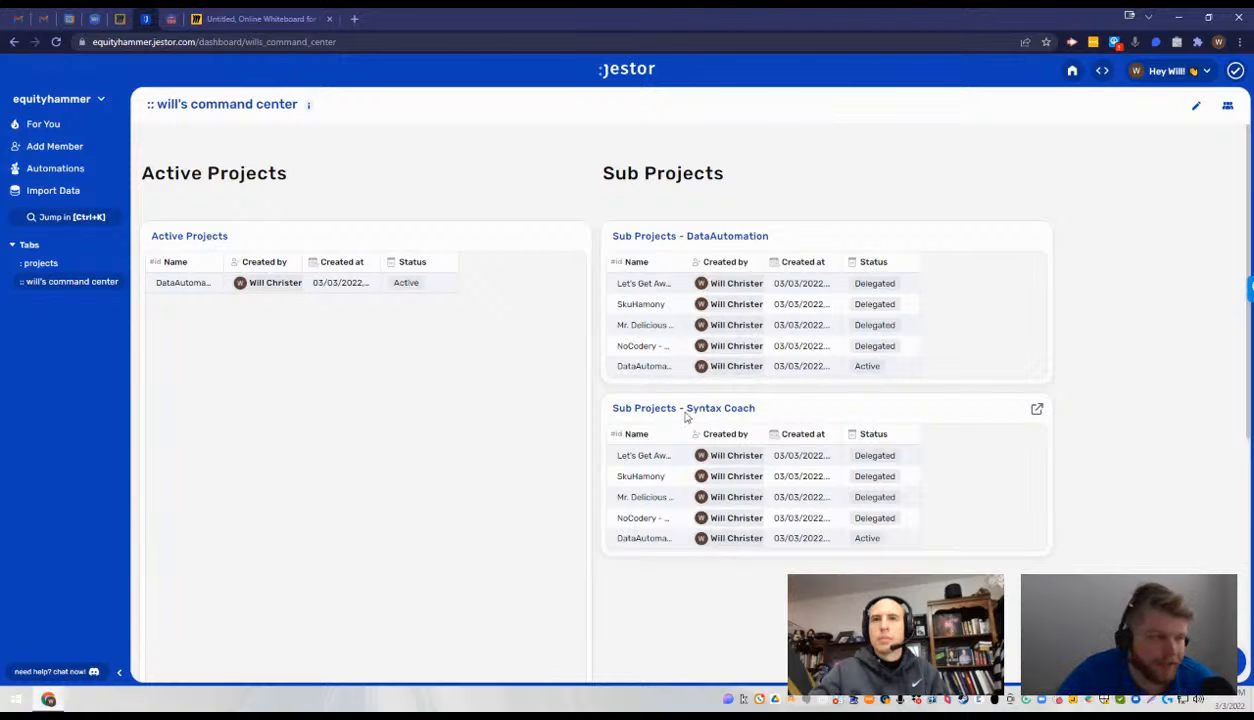
pyautogui.click(298, 13)
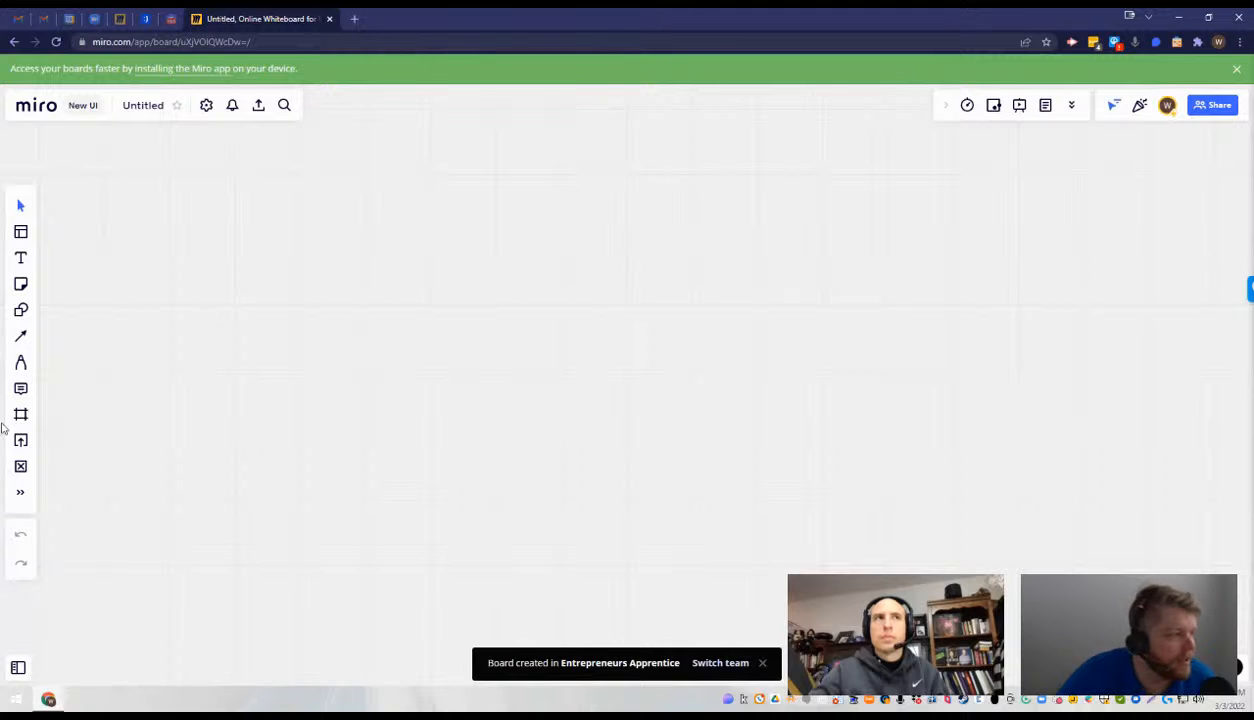
pyautogui.click(22, 466)
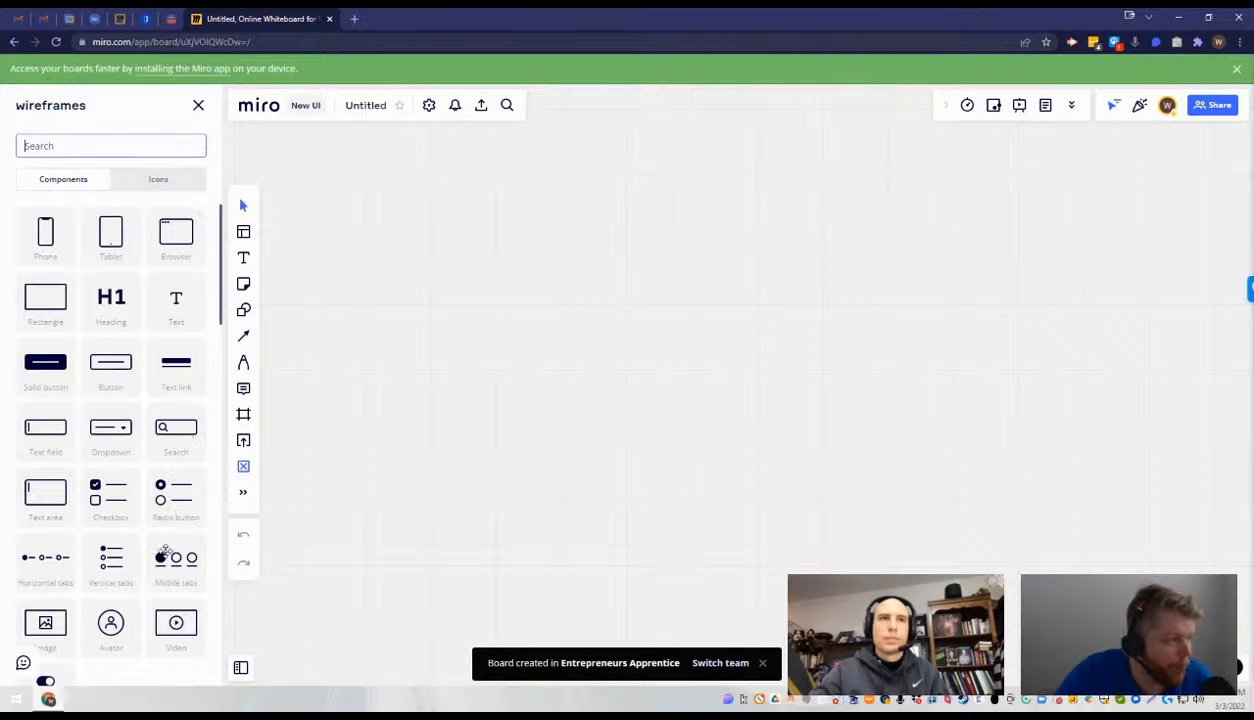
pyautogui.click(145, 18)
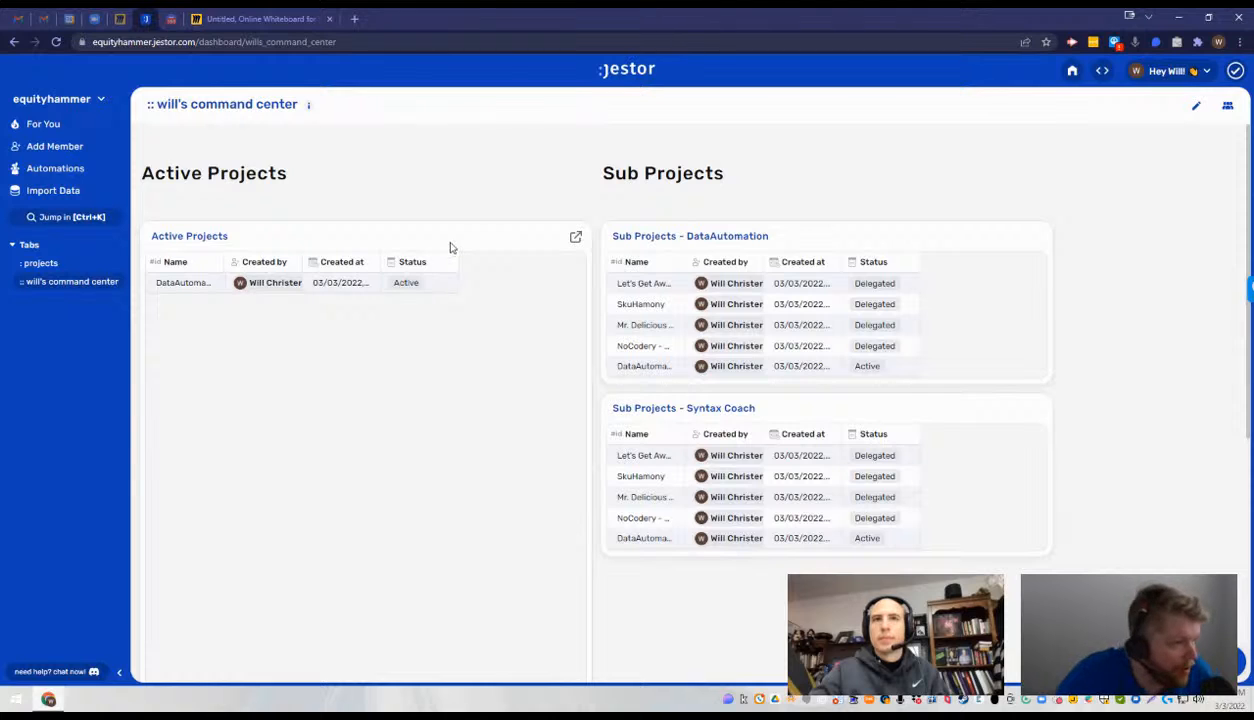
pyautogui.click(249, 16)
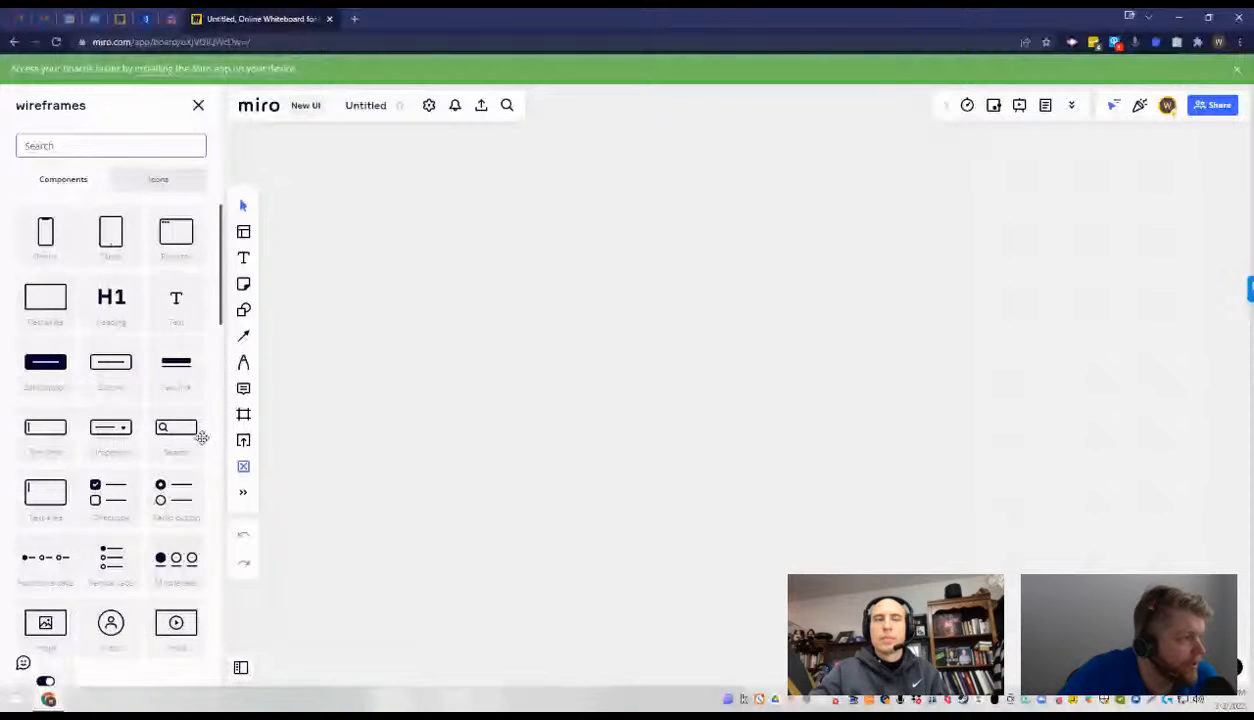
# - Place browser, button and search wireframe components on the Miro board
pyautogui.click(201, 437)
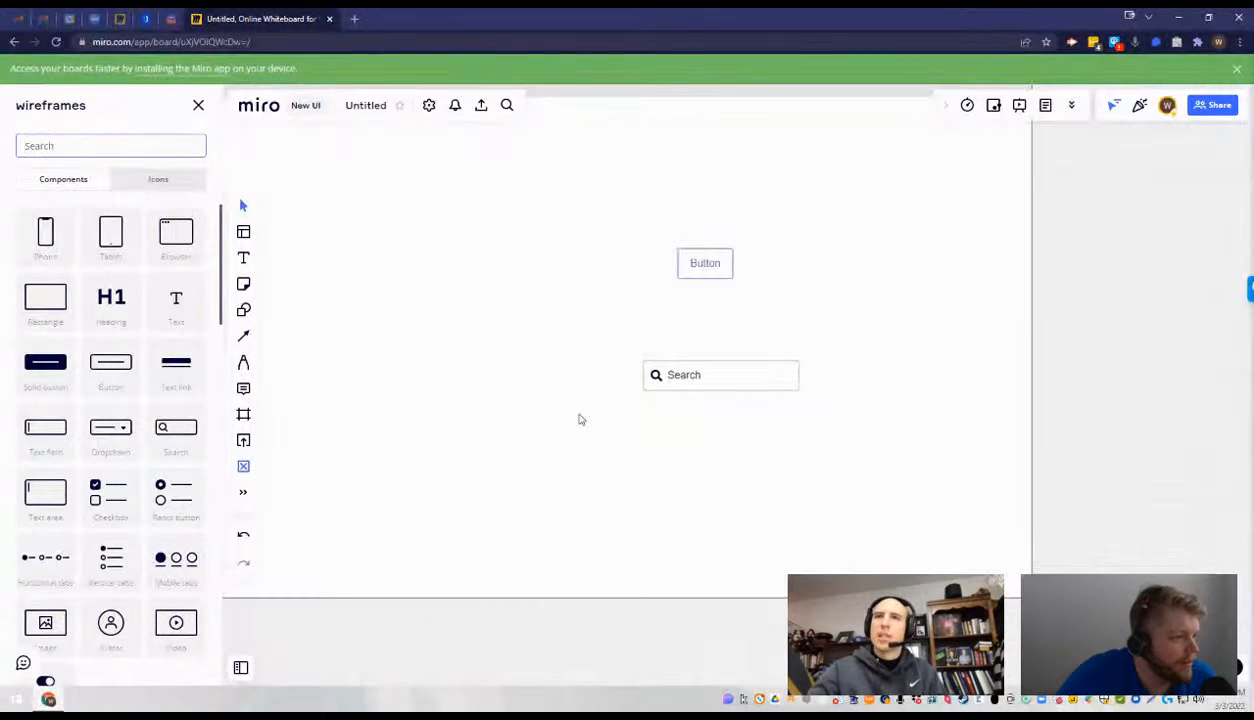
pyautogui.click(598, 392)
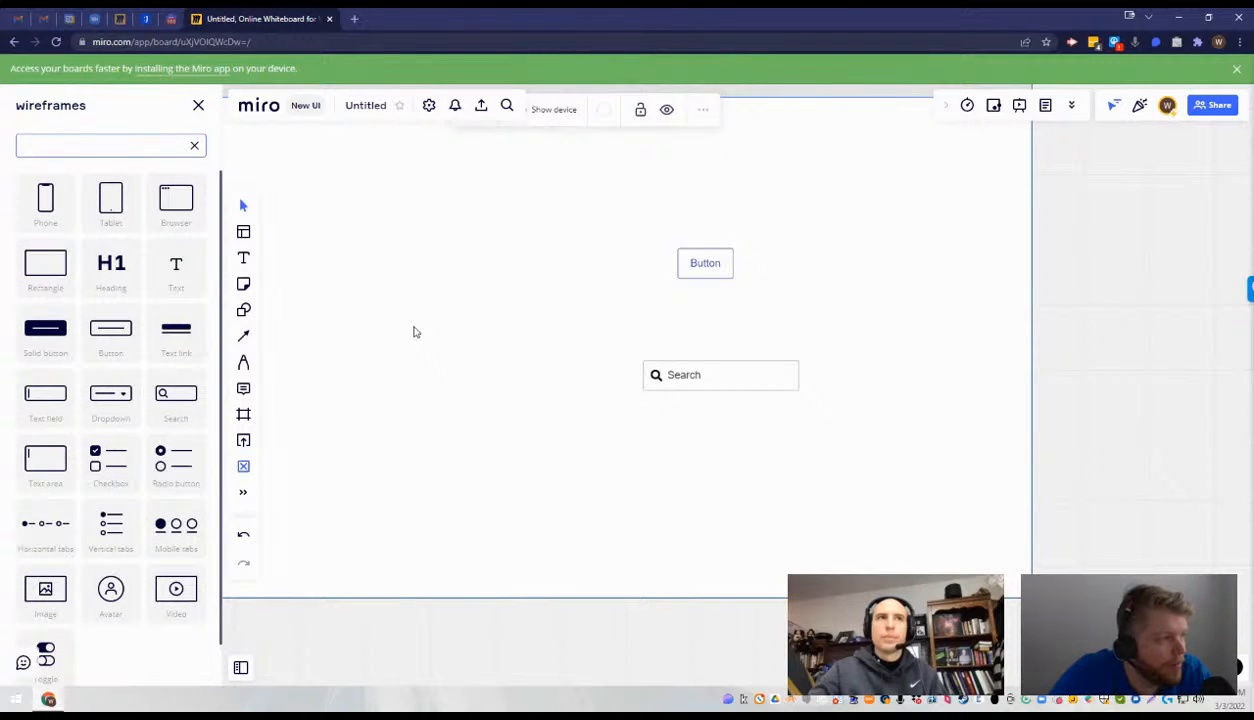
pyautogui.click(415, 331)
pyautogui.moveTo(419, 316); pyautogui.dragTo(540, 358)
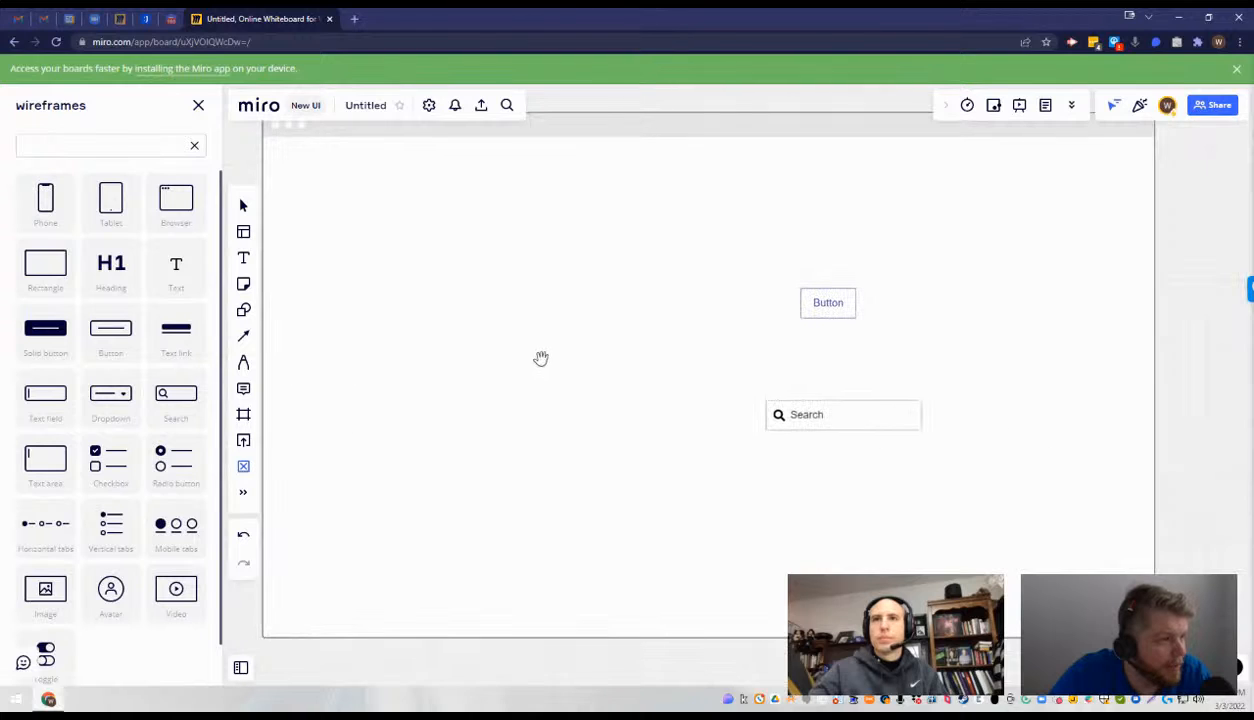
# - Delete the button, the search field and the browser frame from the Miro board
pyautogui.click(814, 305)
pyautogui.press('Delete')
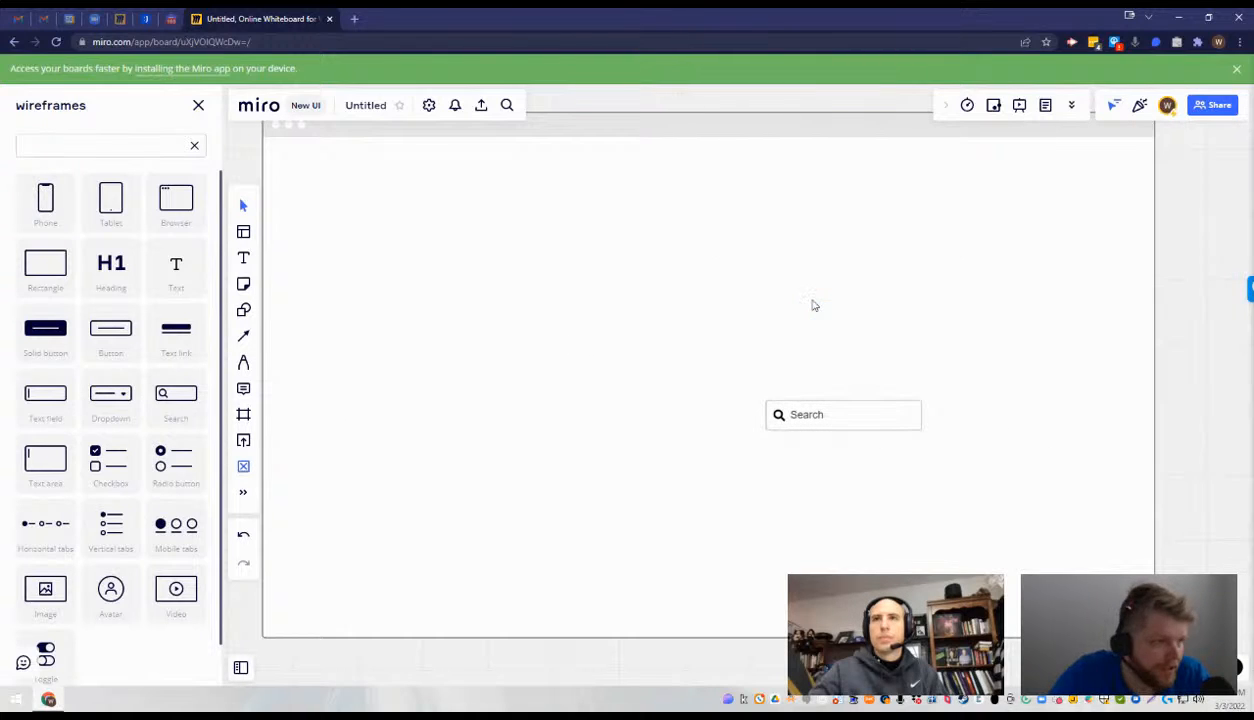
pyautogui.click(830, 413)
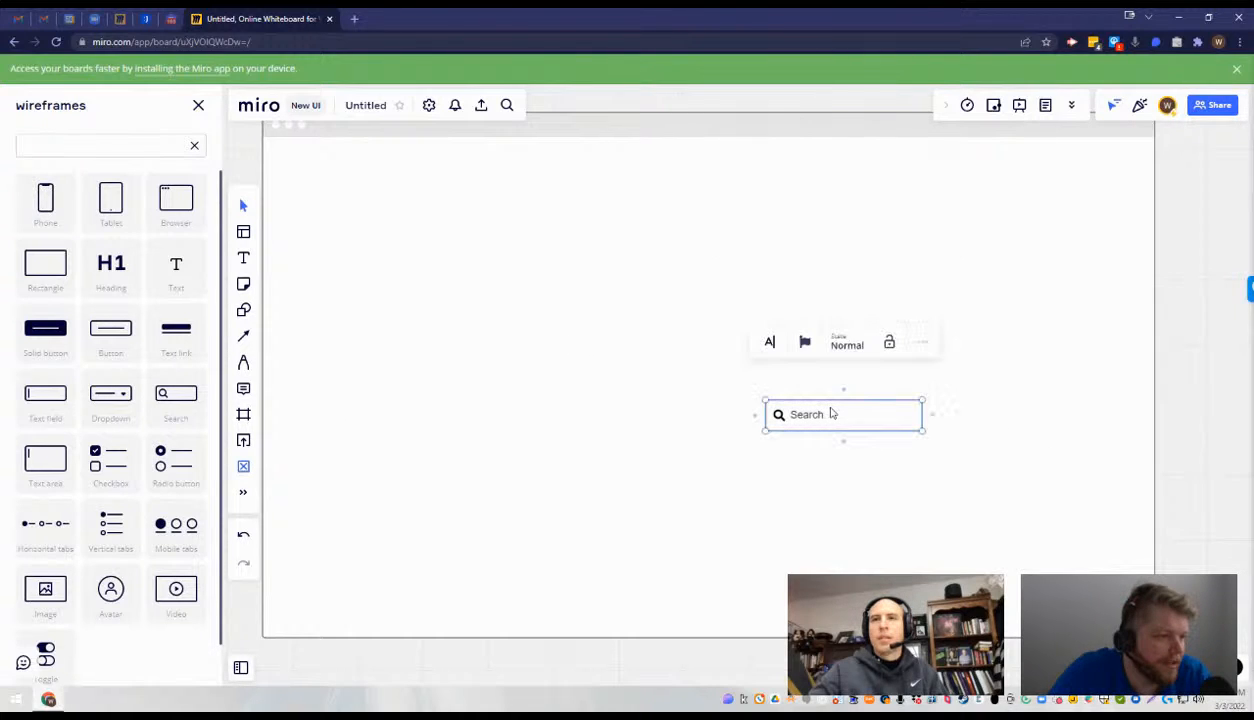
pyautogui.press('Delete')
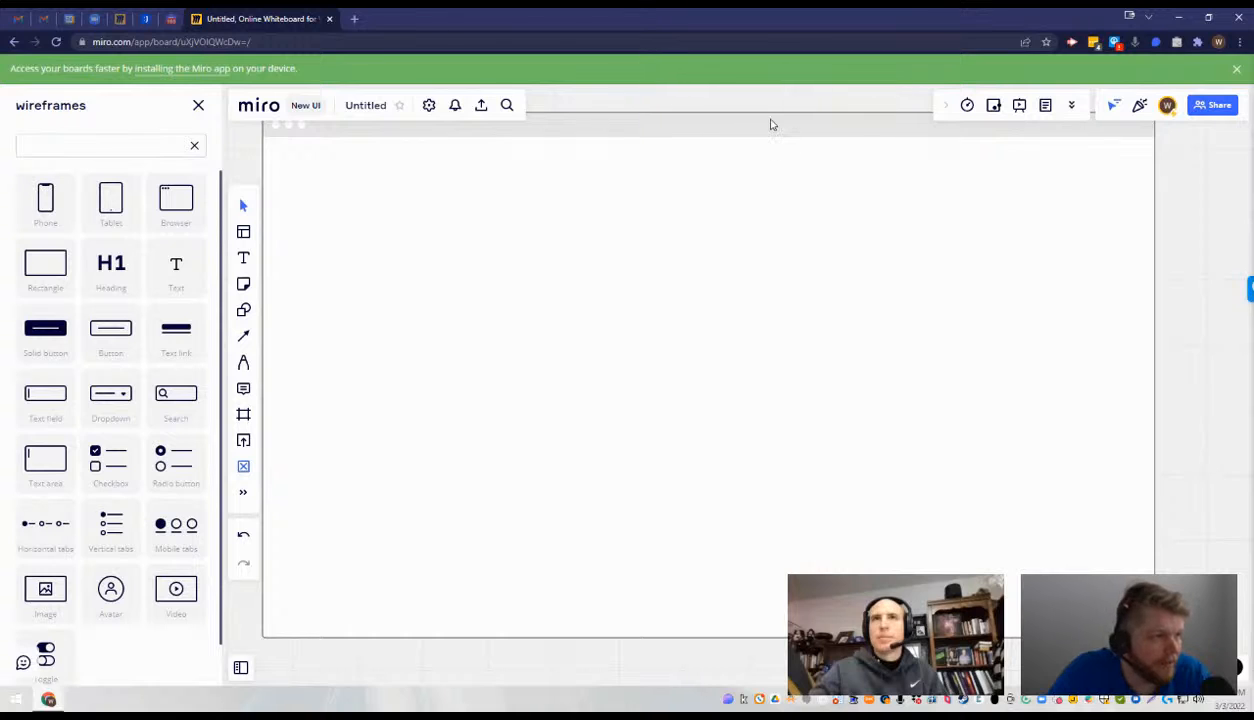
pyautogui.click(762, 131)
pyautogui.press('Delete')
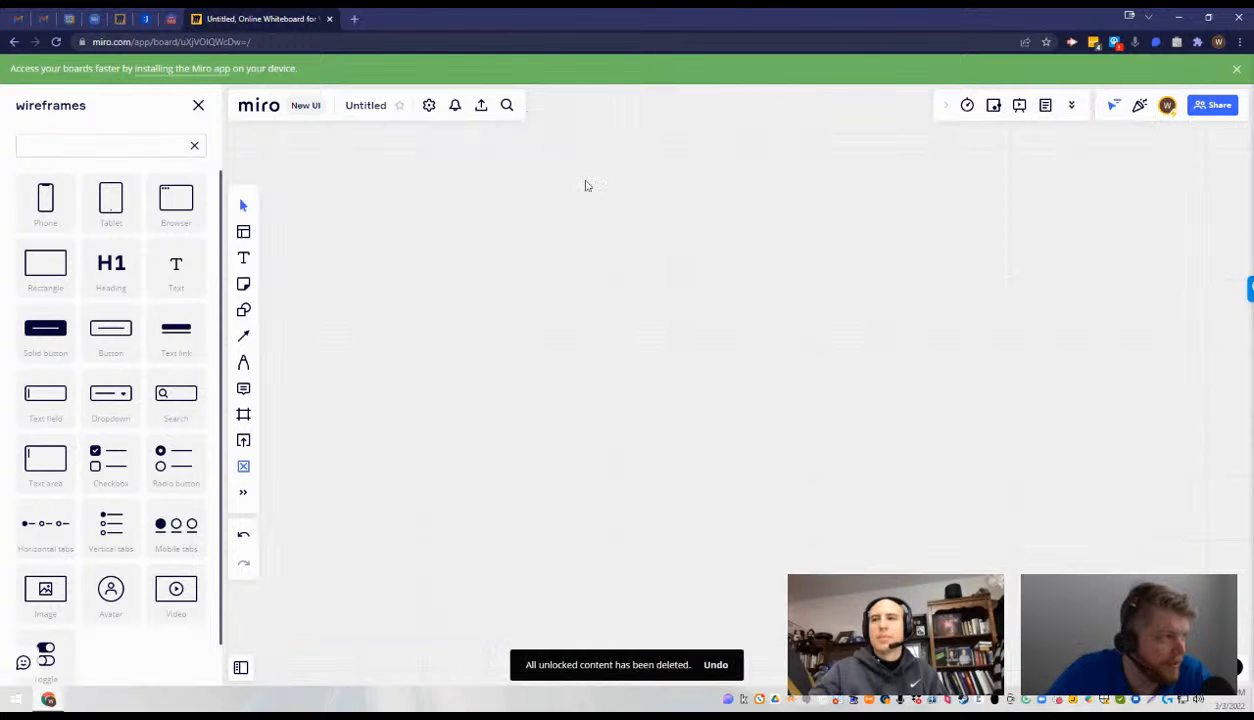
# - Switch back to the Jestor command center and review its Active Projects and Sub Projects tables
pyautogui.click(146, 18)
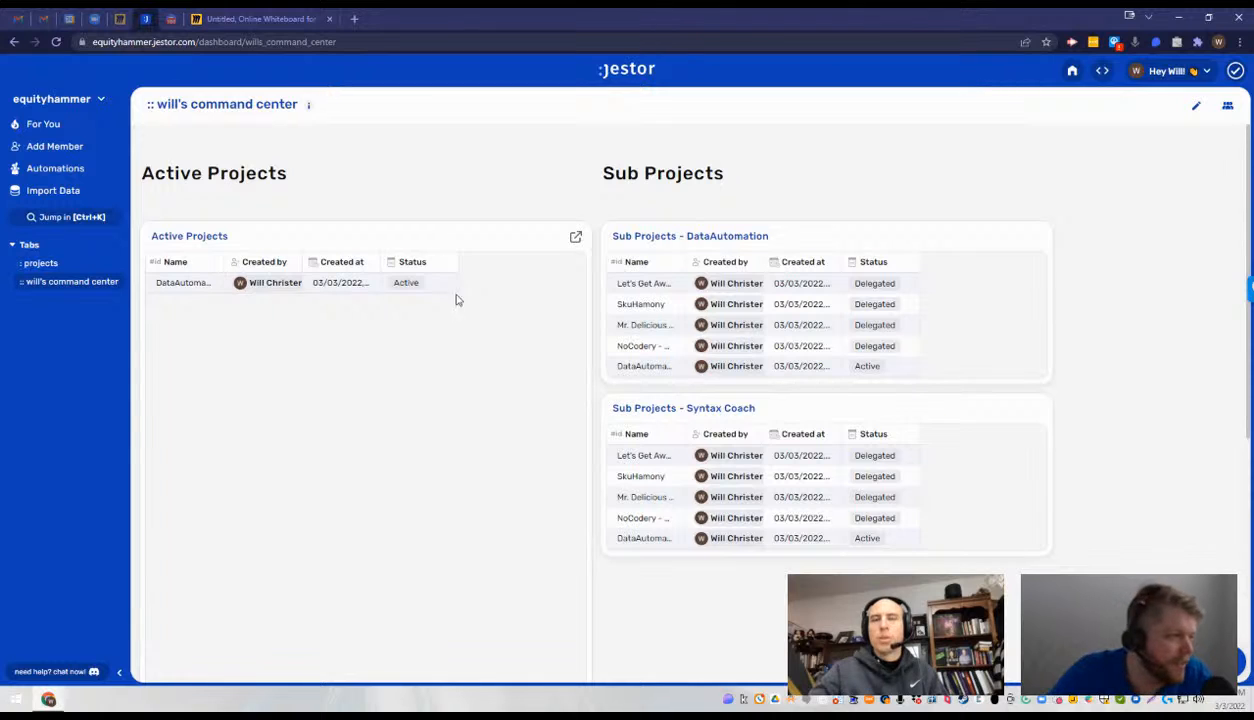
pyautogui.scroll(-4, 574, 289)
pyautogui.scroll(4, 575, 290)
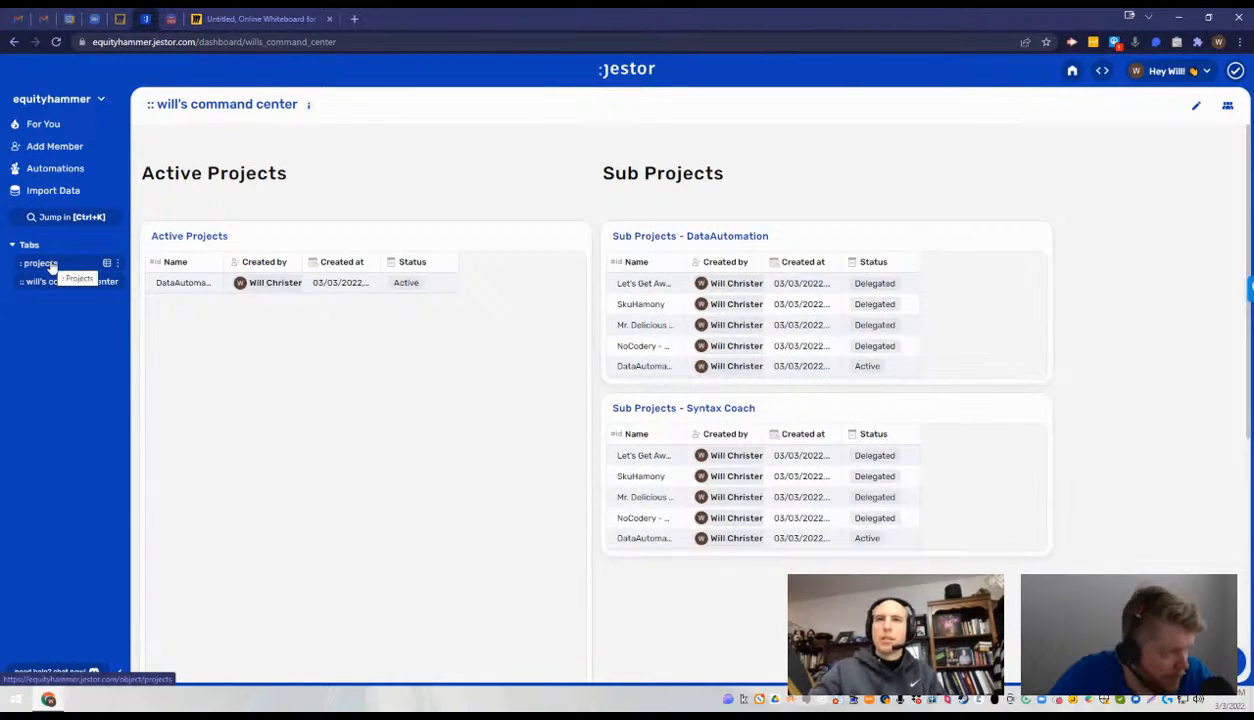
pyautogui.scroll(-1, 765, 298)
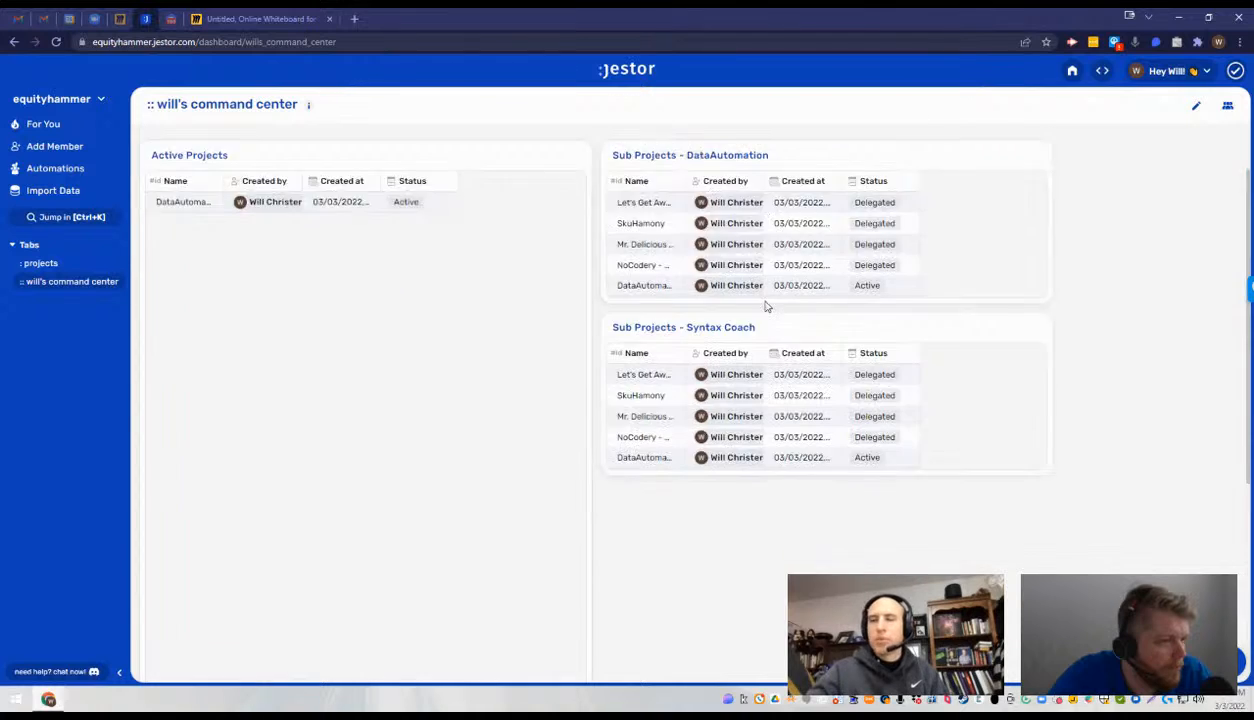
pyautogui.scroll(1, 767, 305)
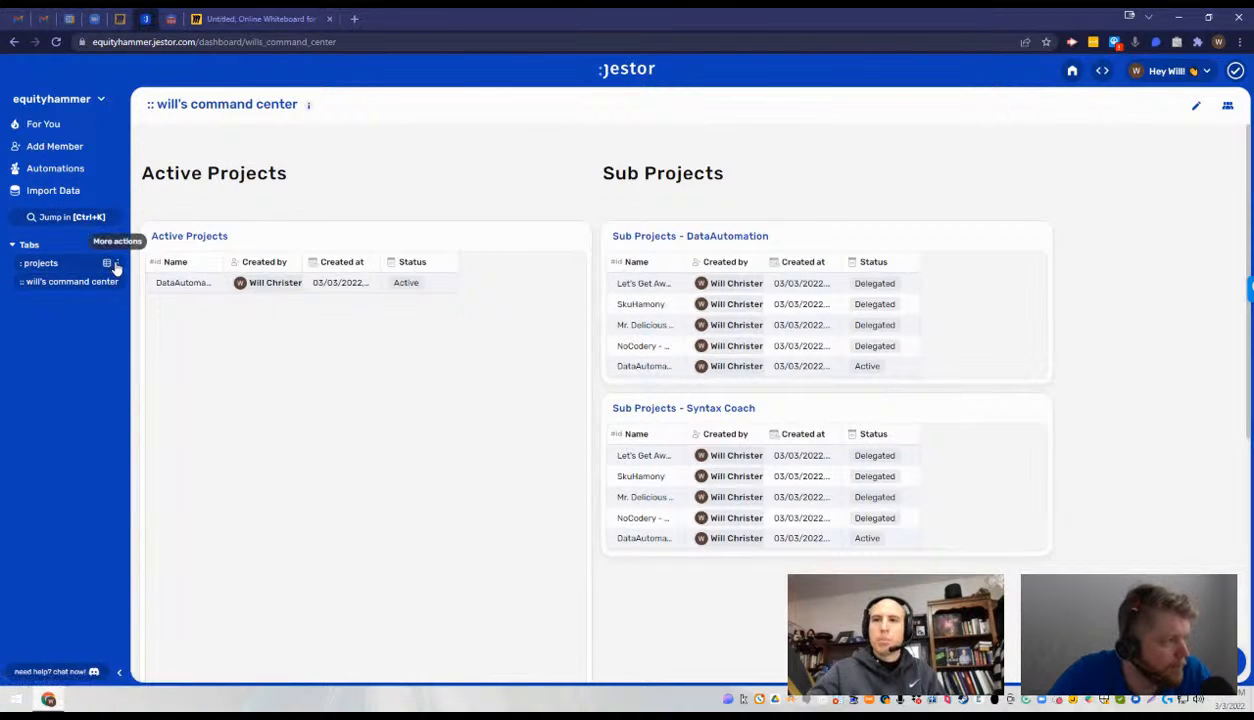
pyautogui.click(116, 265)
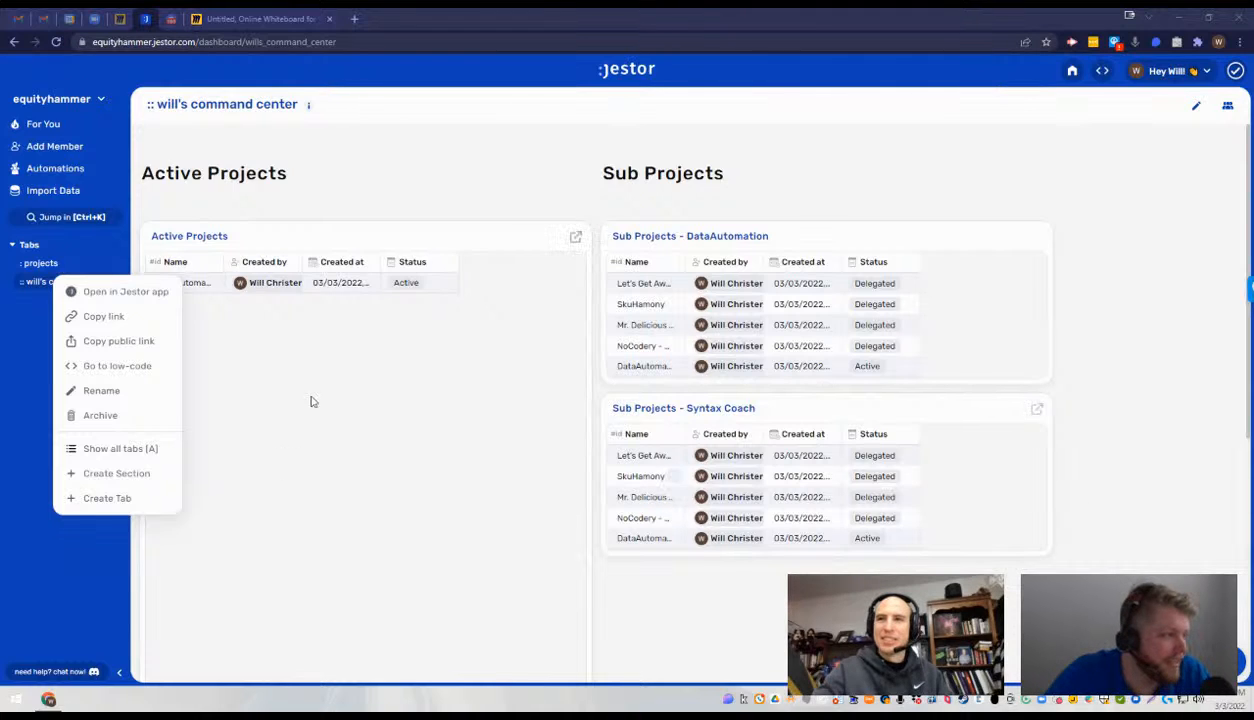
pyautogui.click(738, 133)
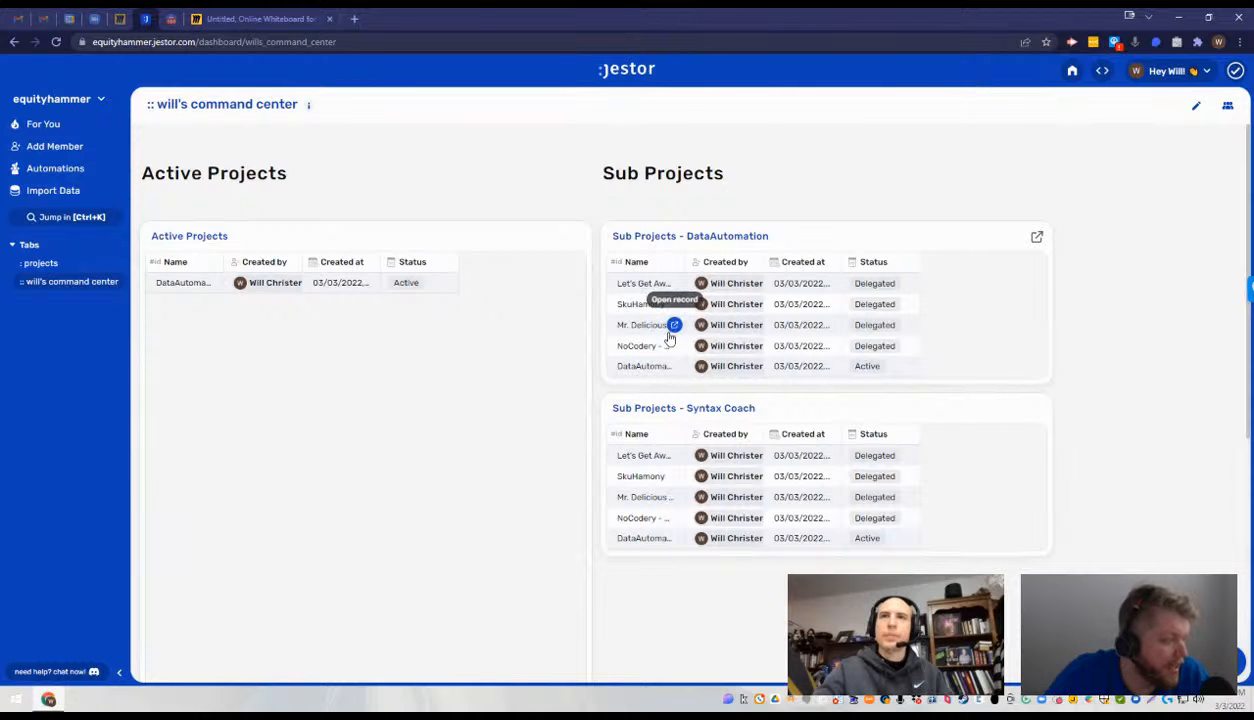
# - Add a filter to the Sub Projects - DataAutomation table so Name contains DataAutomation, and save the component
pyautogui.click(1197, 108)
pyautogui.click(1009, 237)
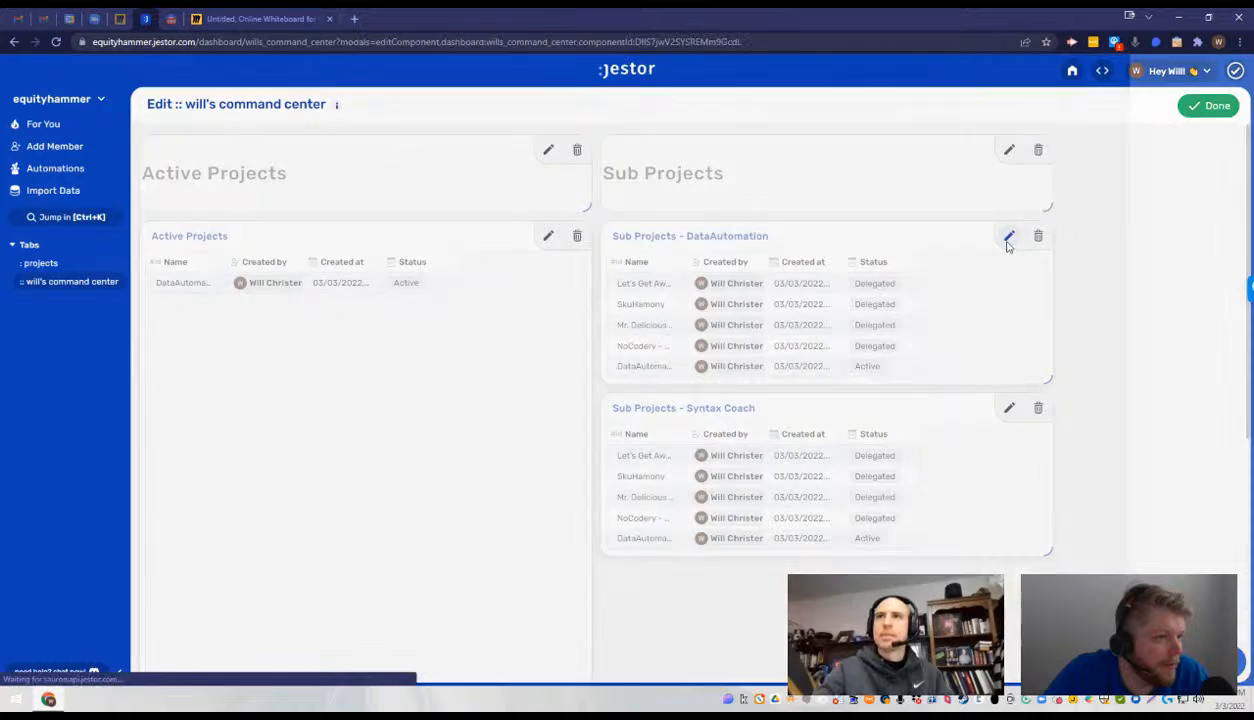
pyautogui.click(1100, 549)
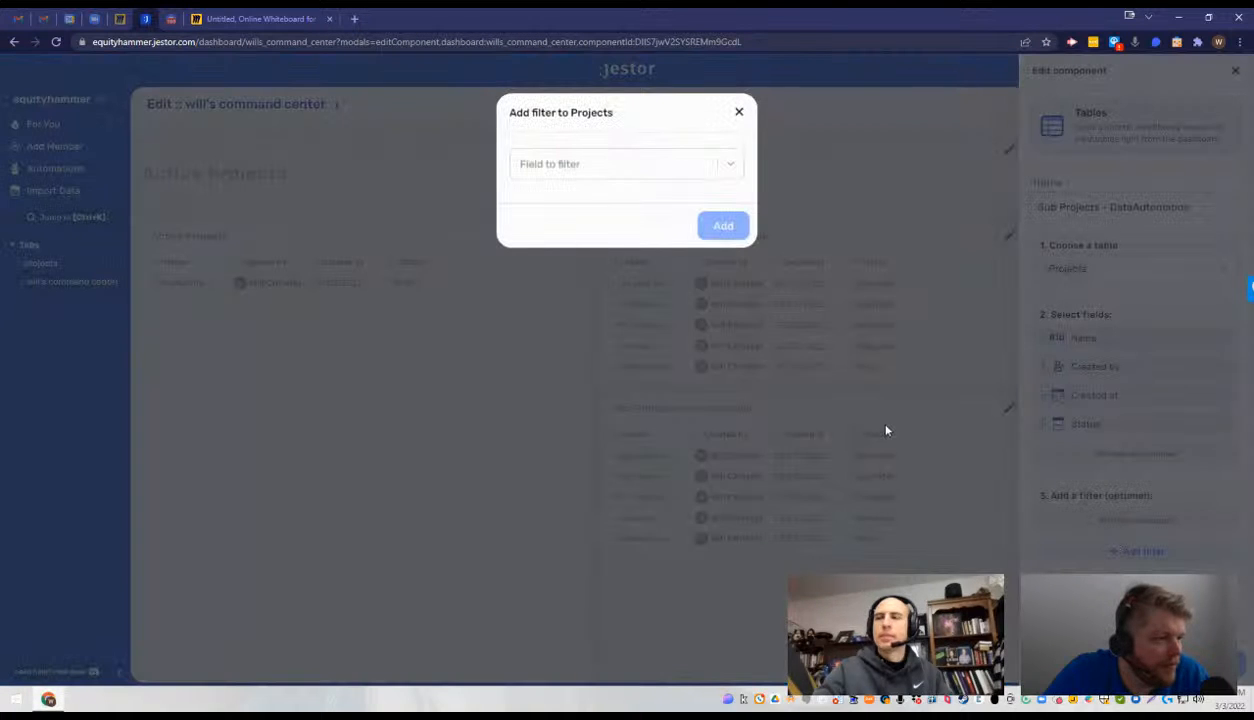
pyautogui.click(695, 172)
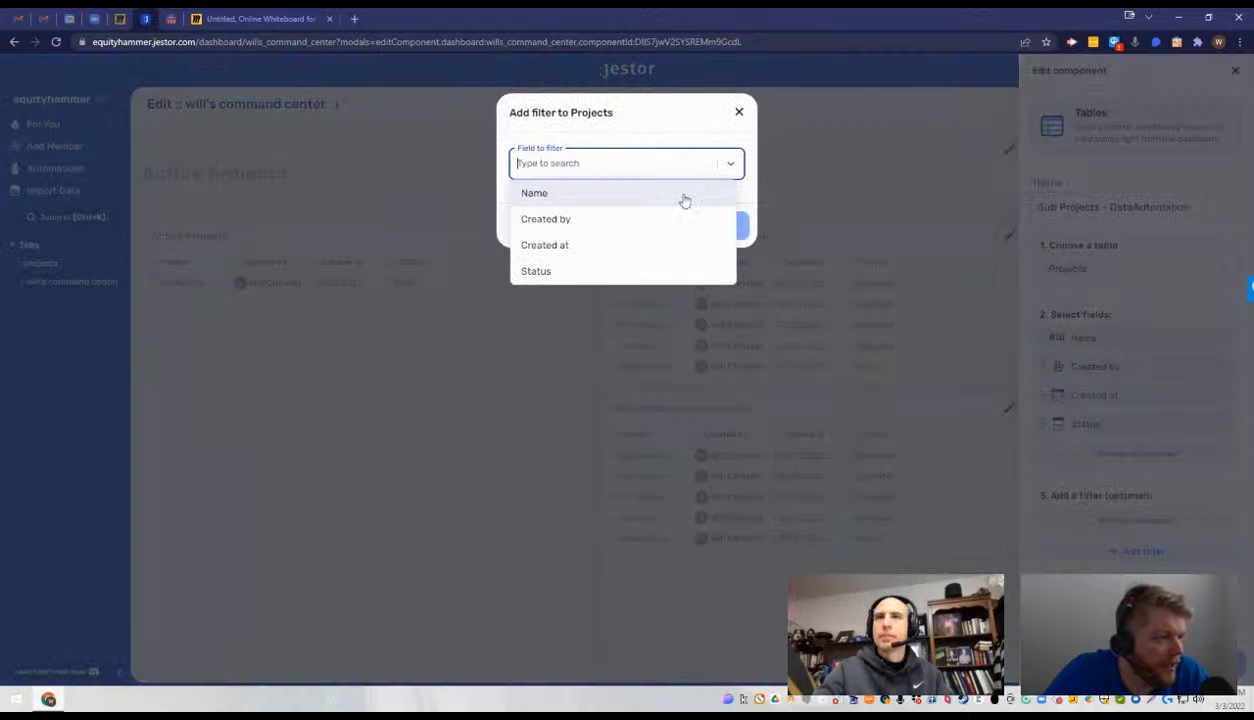
pyautogui.click(608, 192)
pyautogui.click(590, 244)
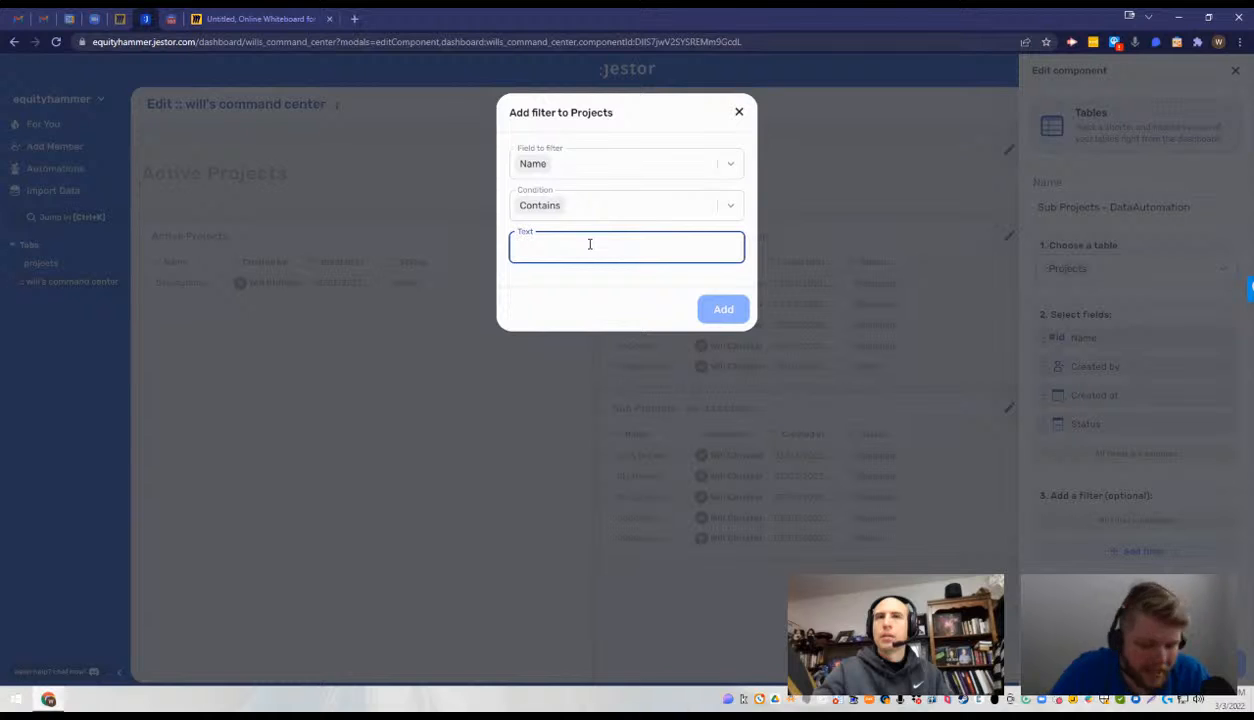
pyautogui.write('Da')
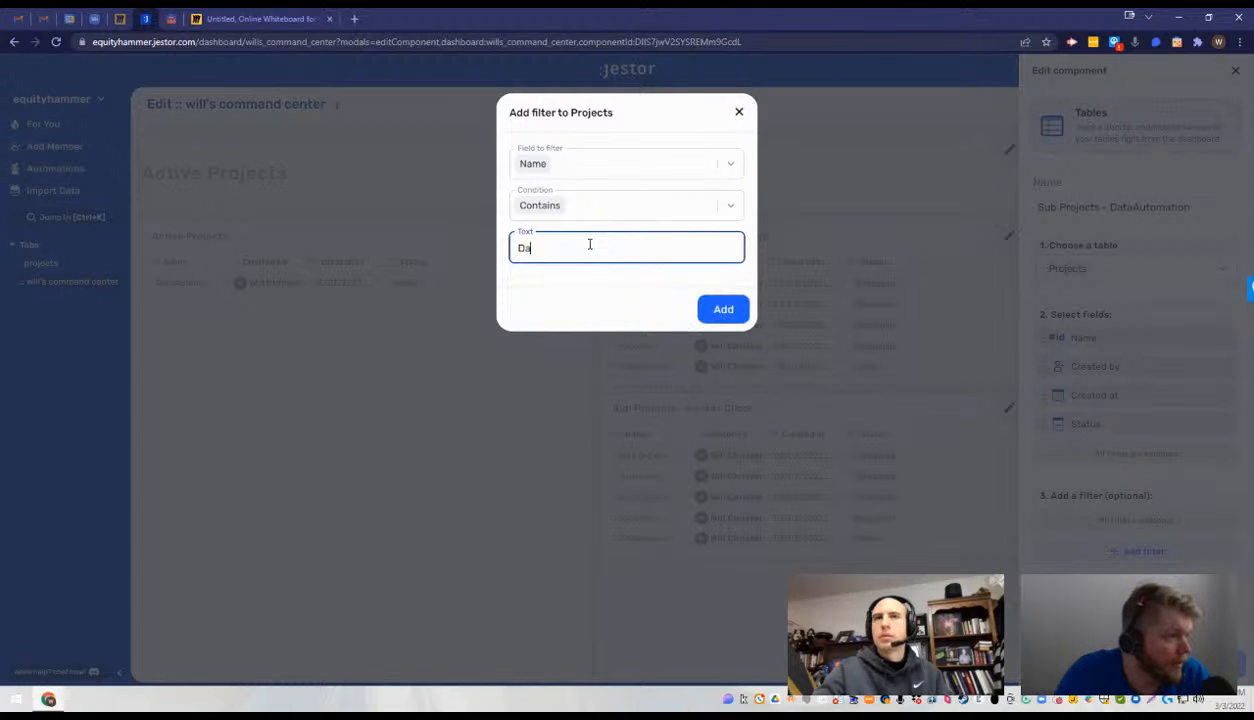
pyautogui.write('taAutomation')
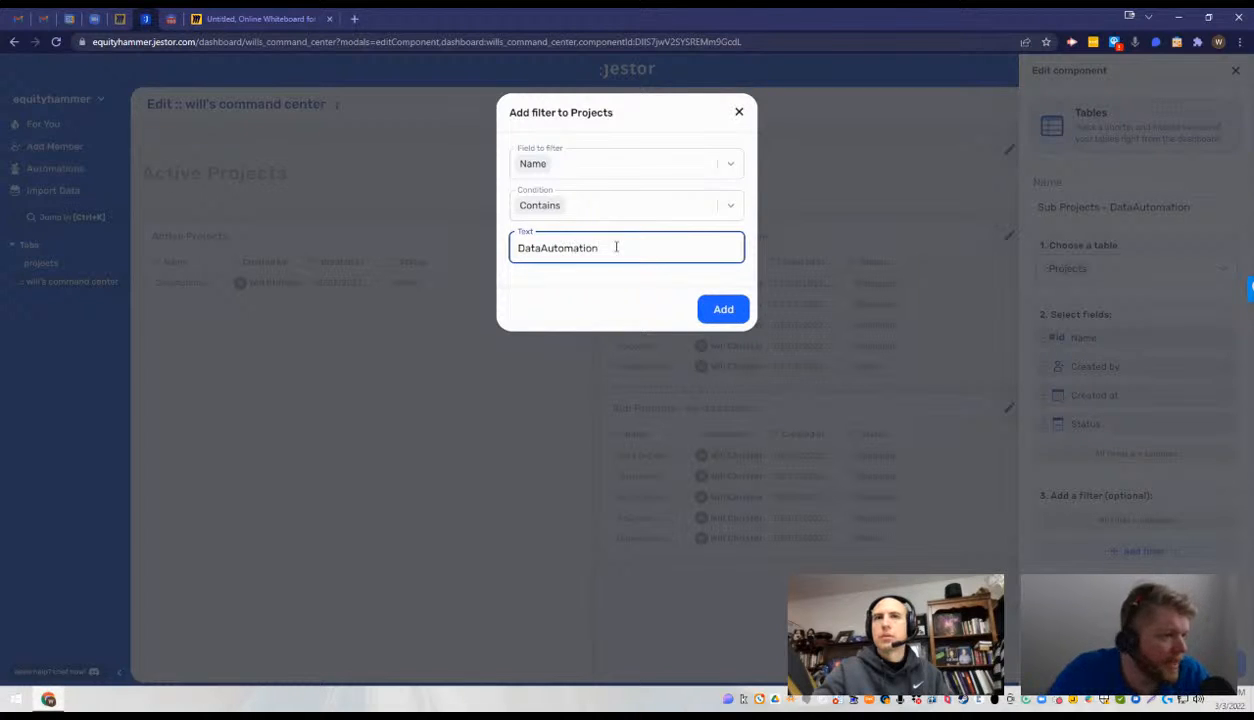
pyautogui.click(737, 310)
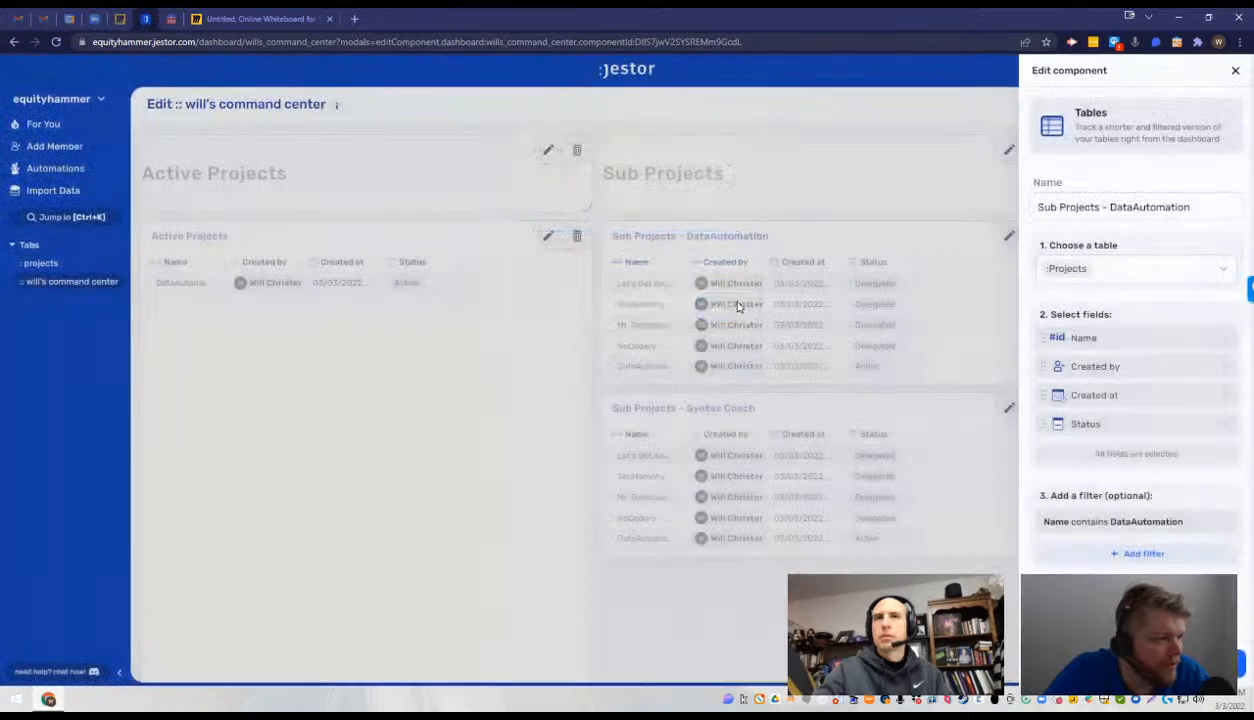
pyautogui.click(1137, 663)
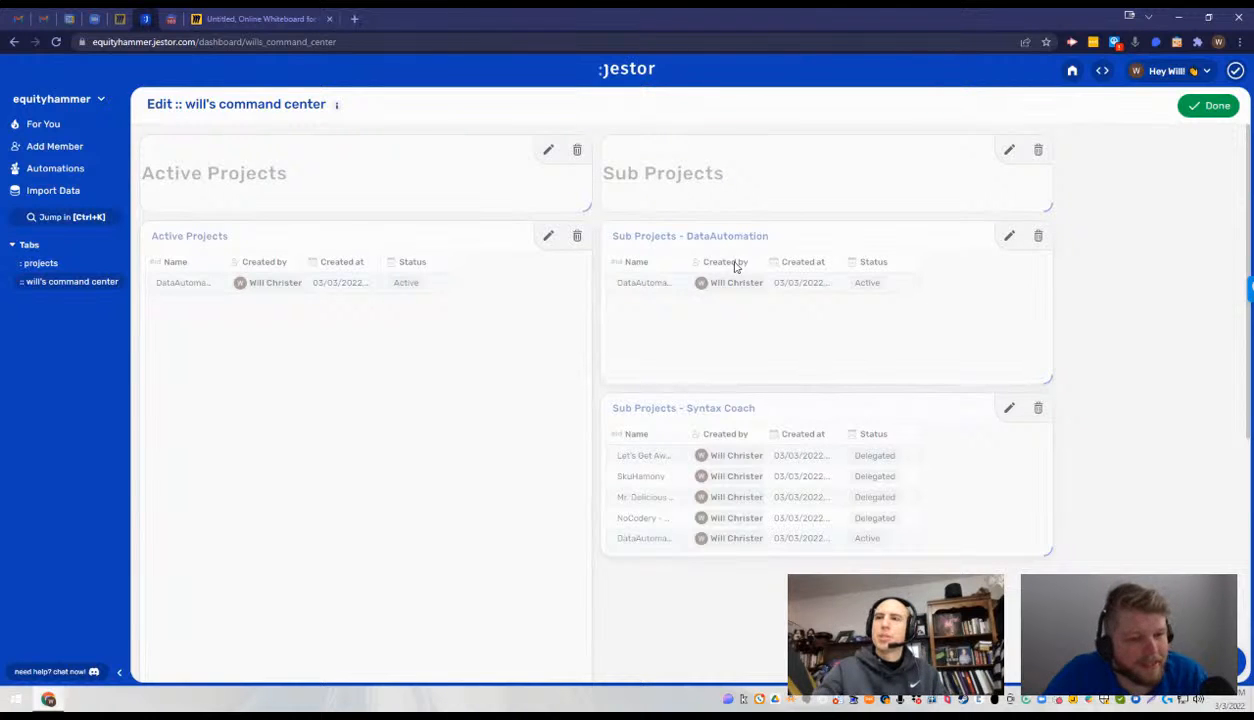
# - Remove the name filter from the Sub Projects - DataAutomation table and save the component
pyautogui.click(1007, 237)
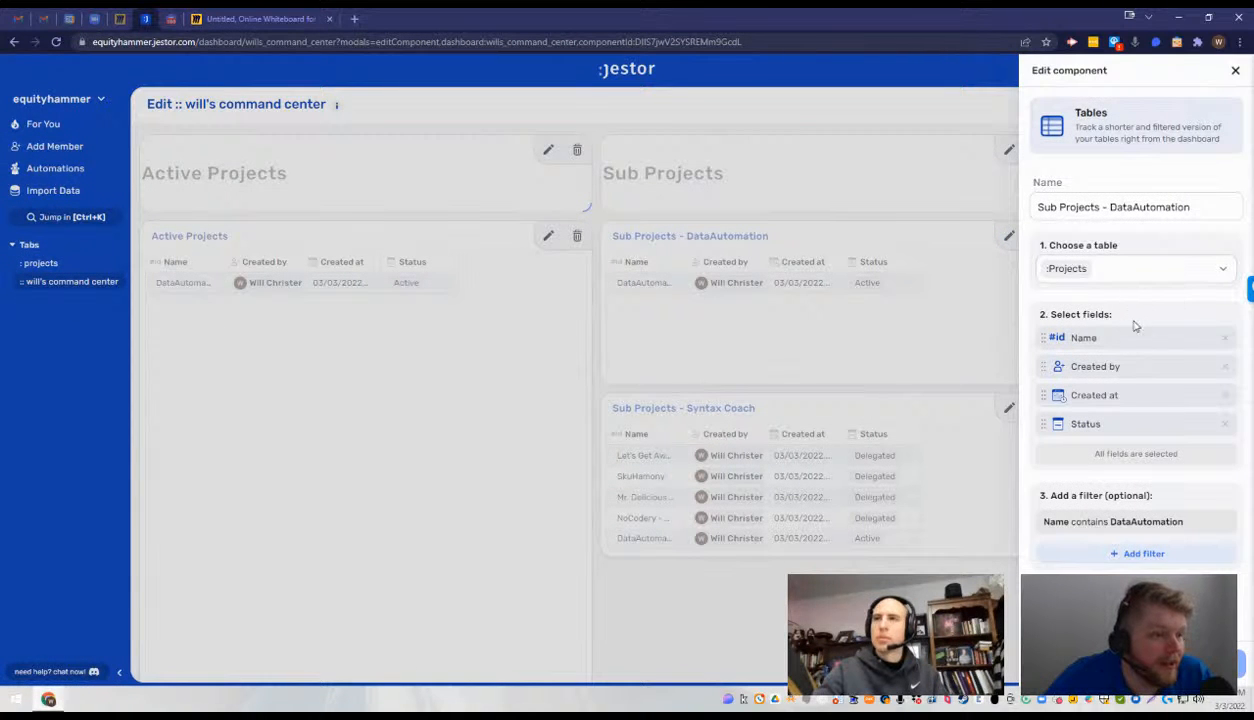
pyautogui.click(1226, 521)
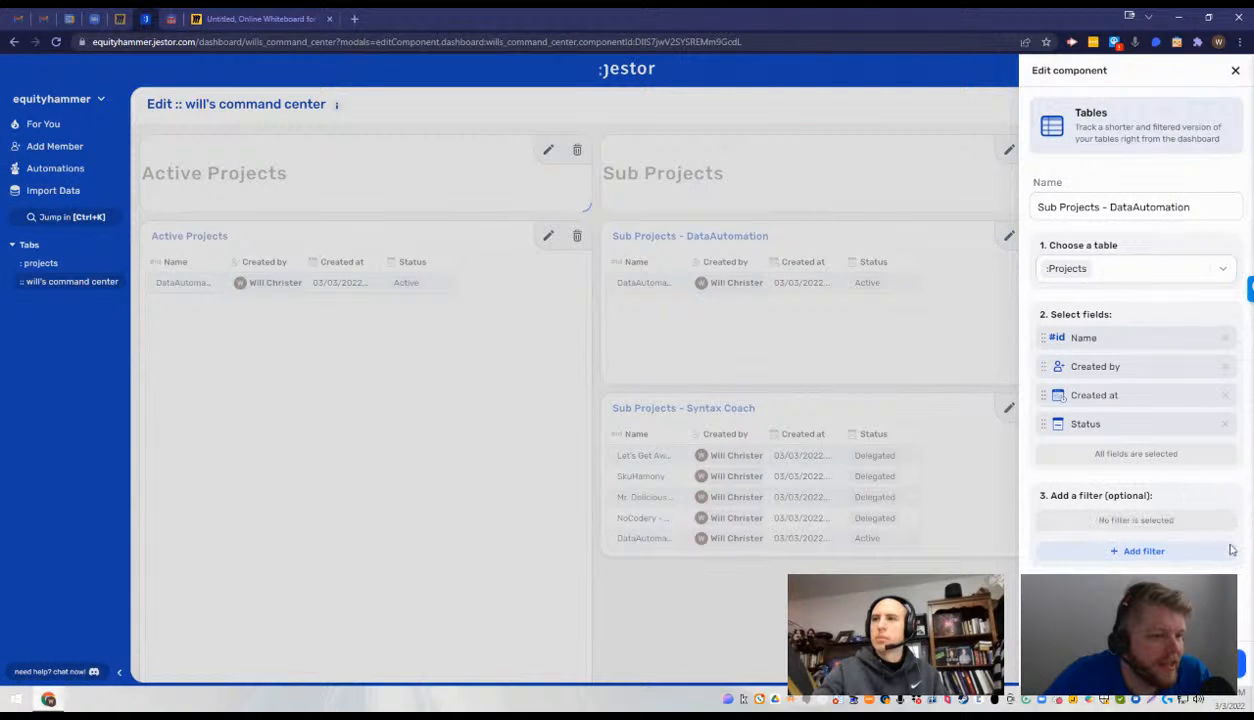
pyautogui.click(1194, 663)
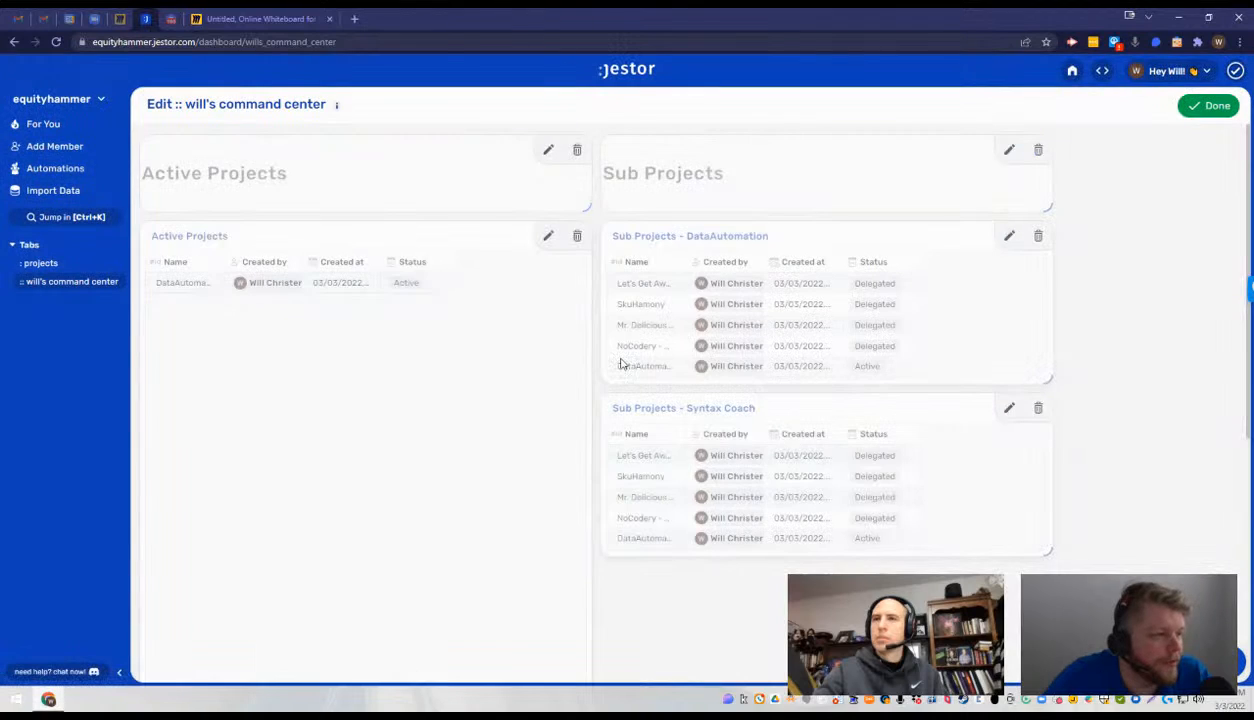
# - Open the projects table and add a Tasks-type field named Tasks
pyautogui.click(62, 265)
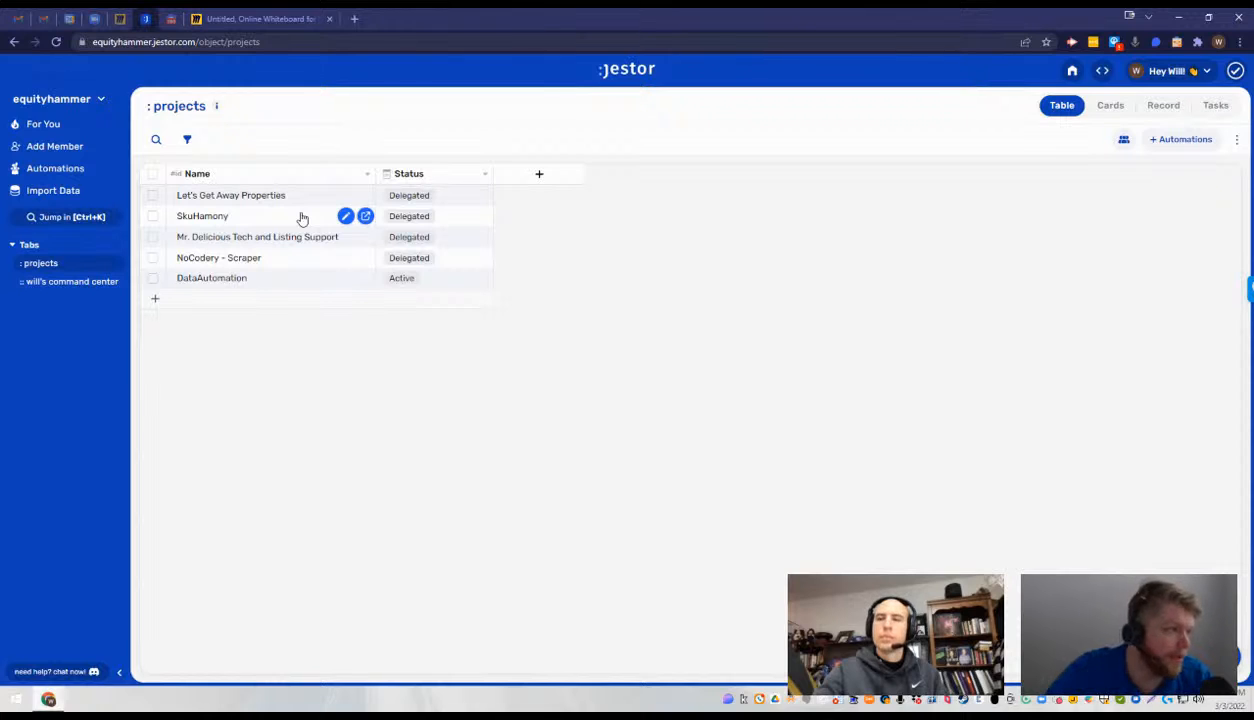
pyautogui.click(539, 175)
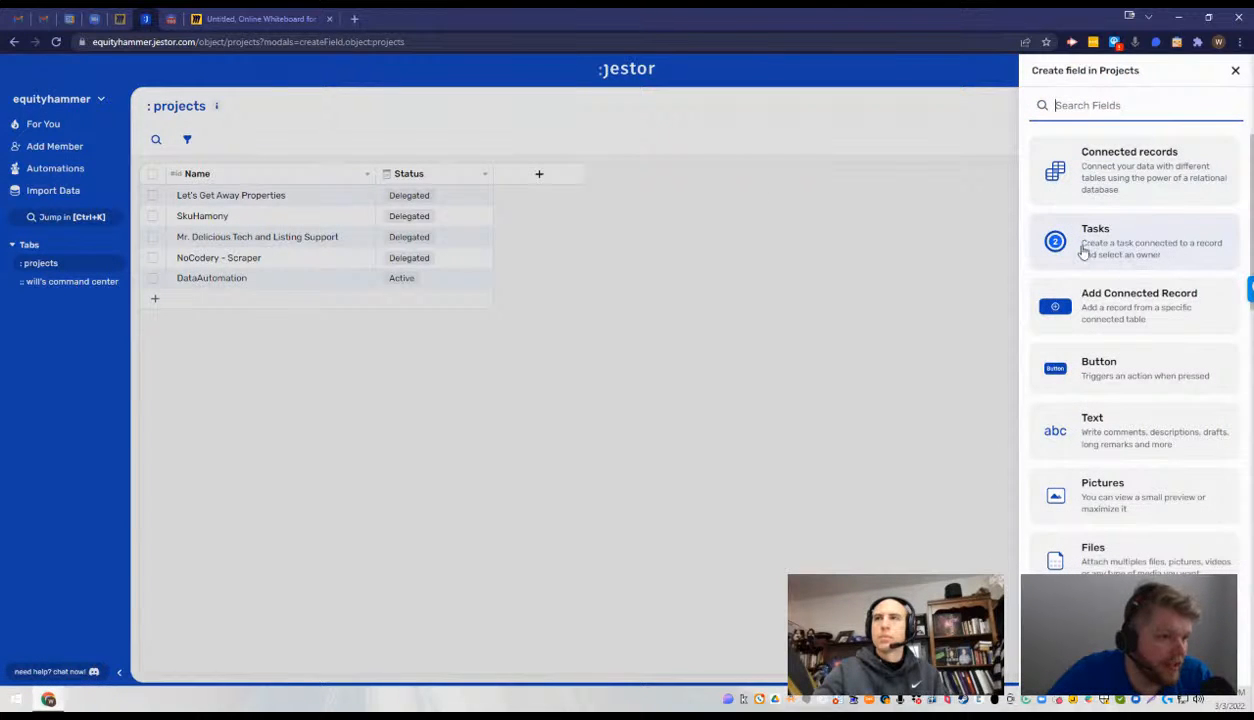
pyautogui.click(1143, 238)
pyautogui.click(1098, 197)
pyautogui.write('T')
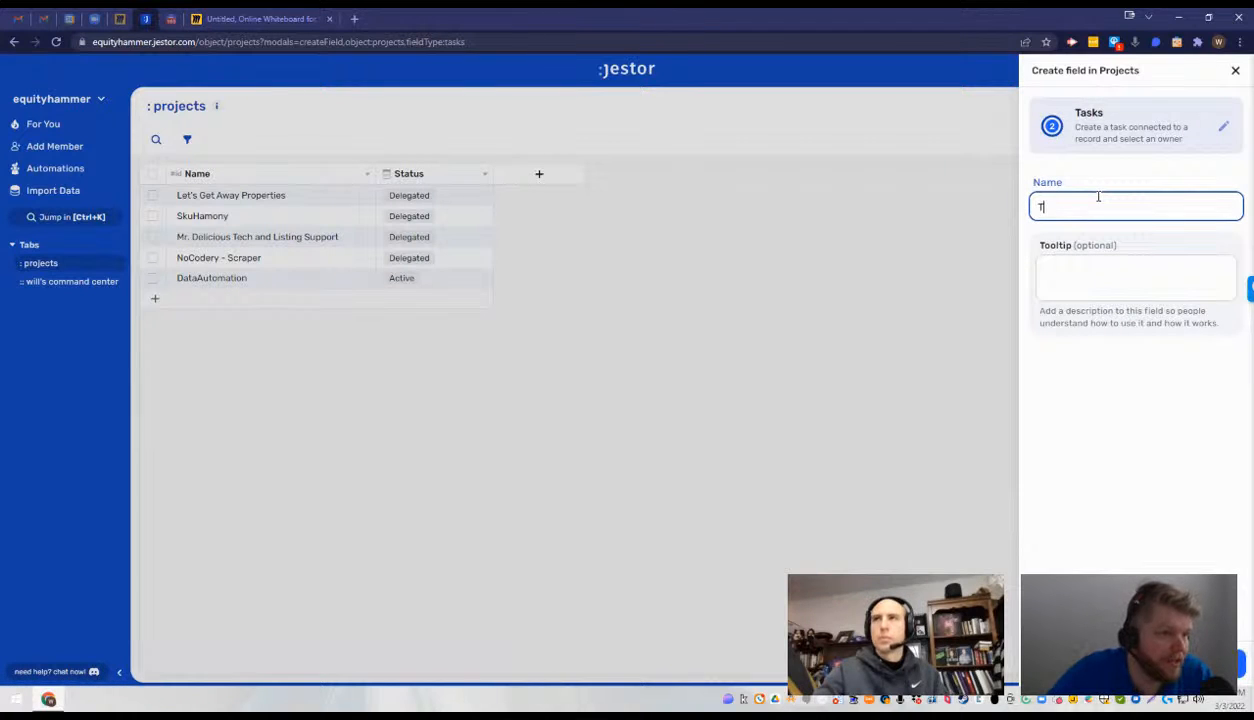
pyautogui.write('asks')
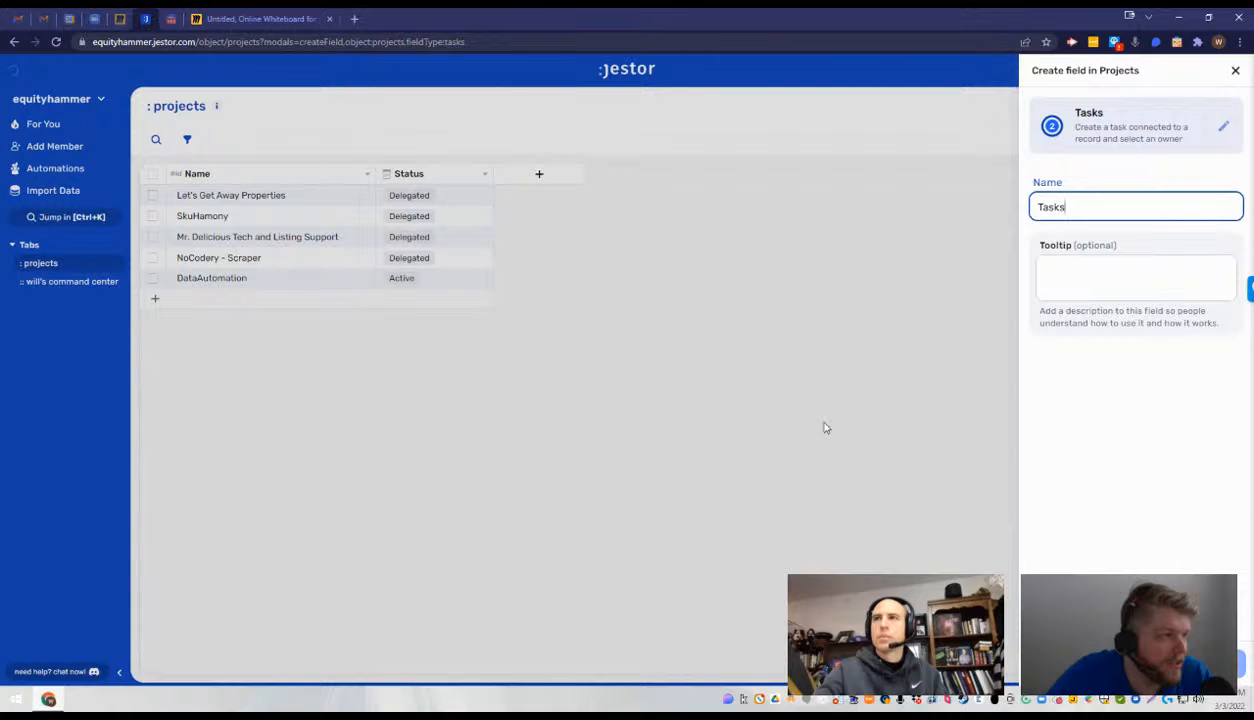
pyautogui.press('Return')
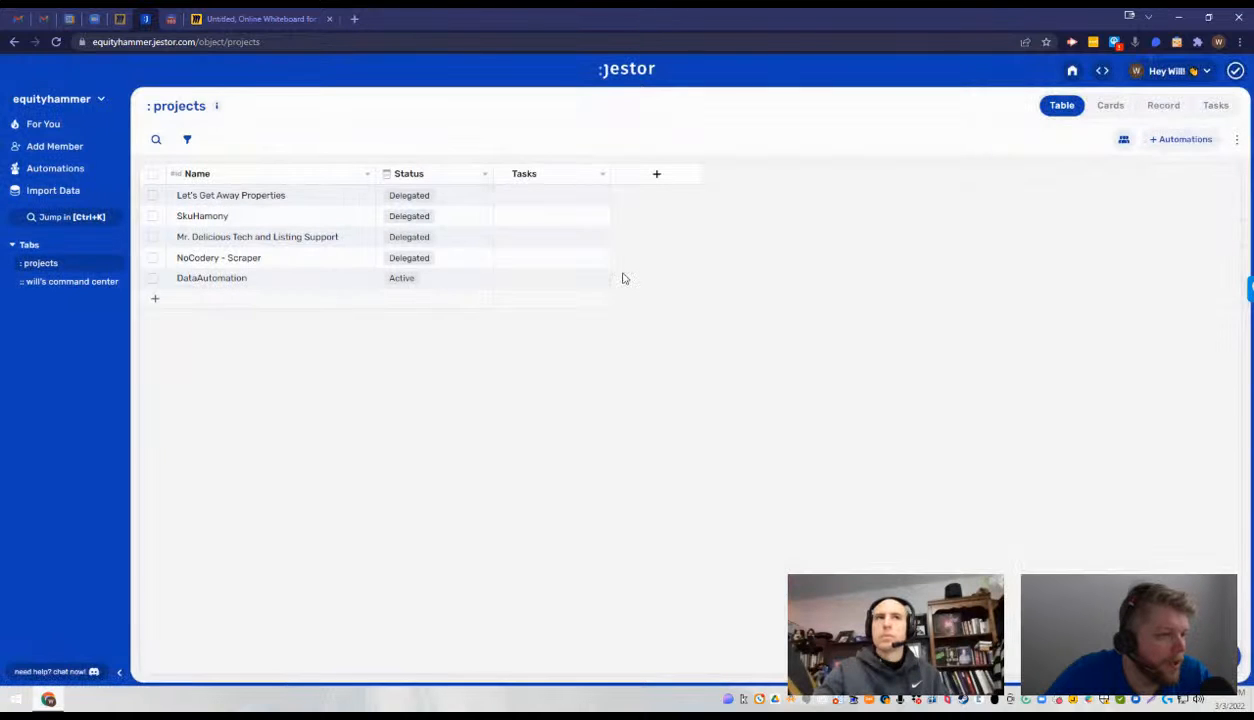
# - Open a new task for the Let's Get Away Properties project and examine its owner, followers and due date options
pyautogui.click(556, 200)
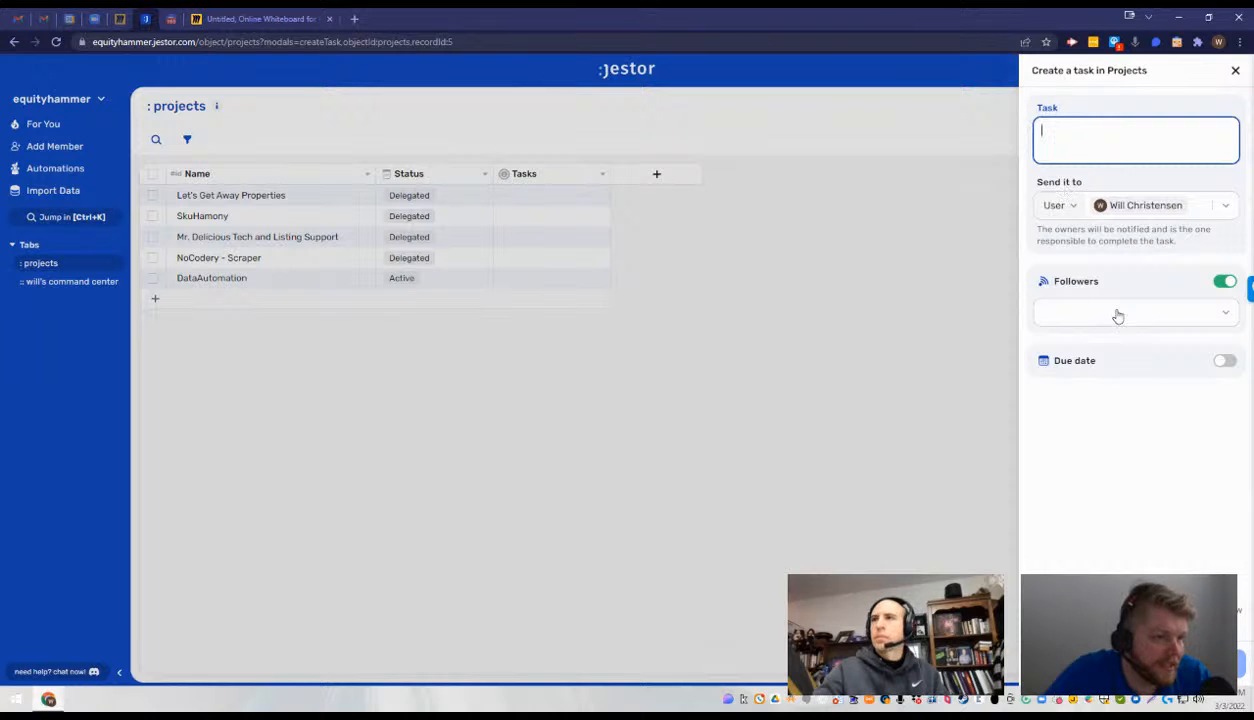
pyautogui.click(1193, 208)
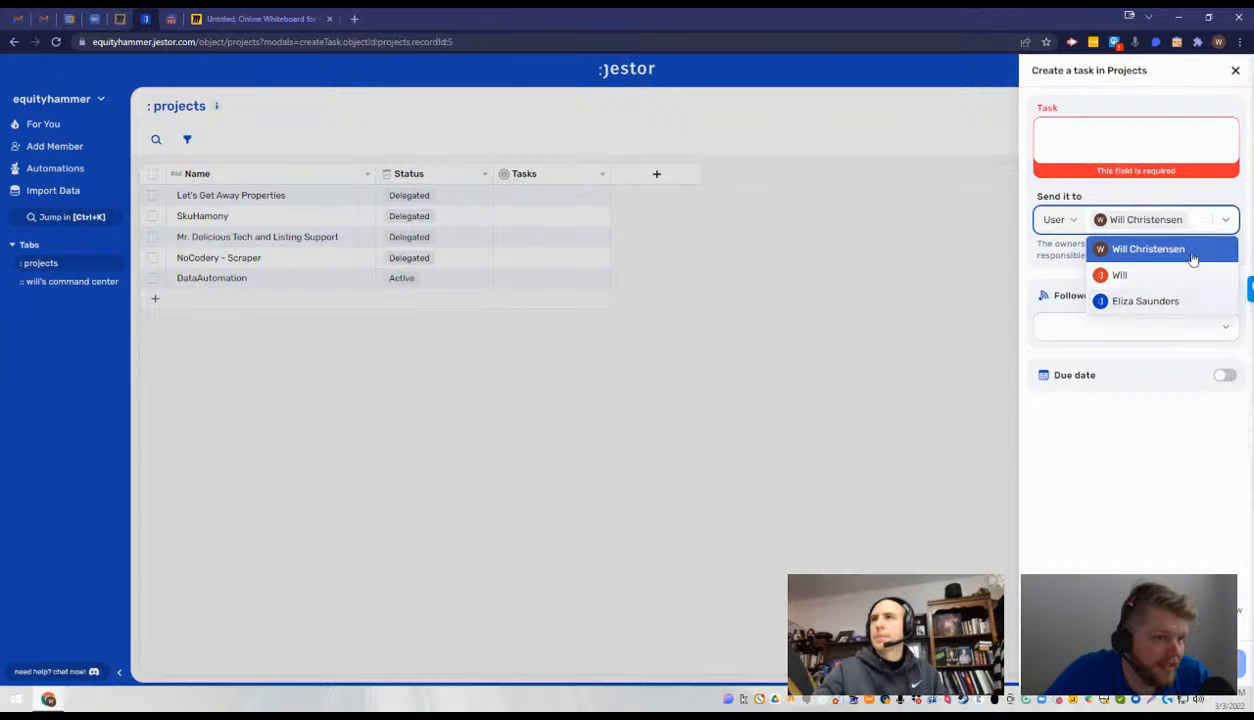
pyautogui.click(1137, 430)
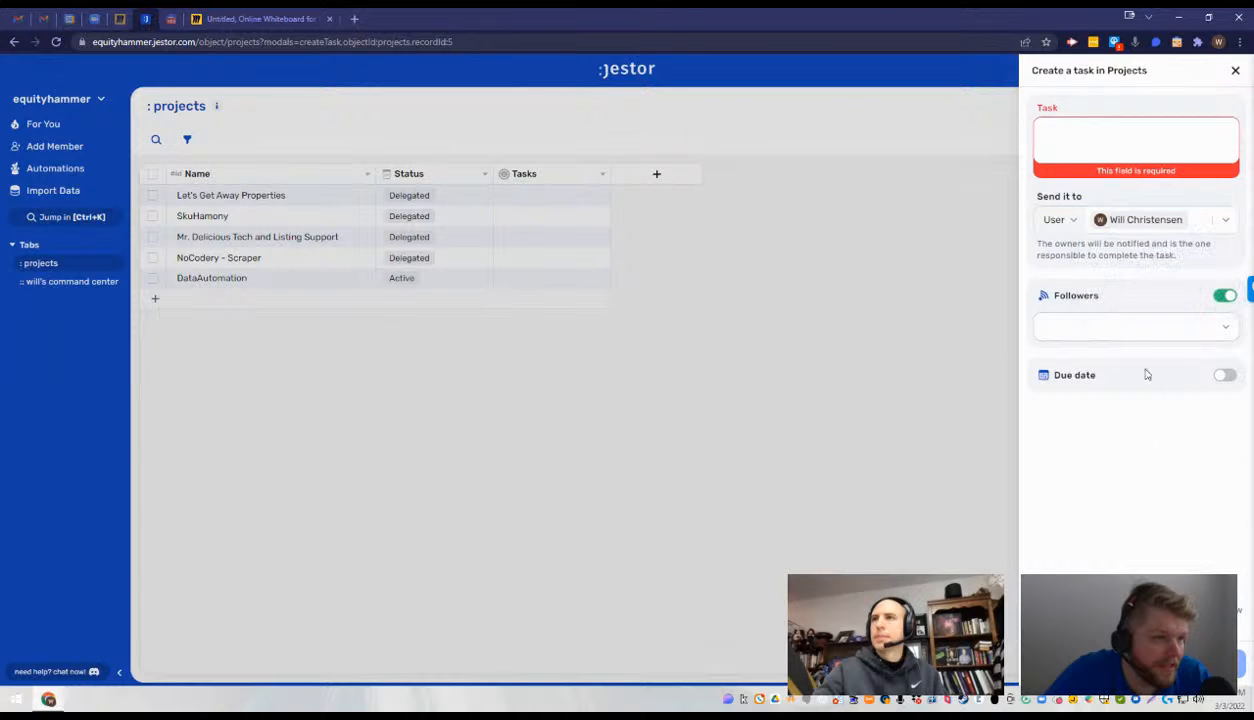
pyautogui.click(1191, 326)
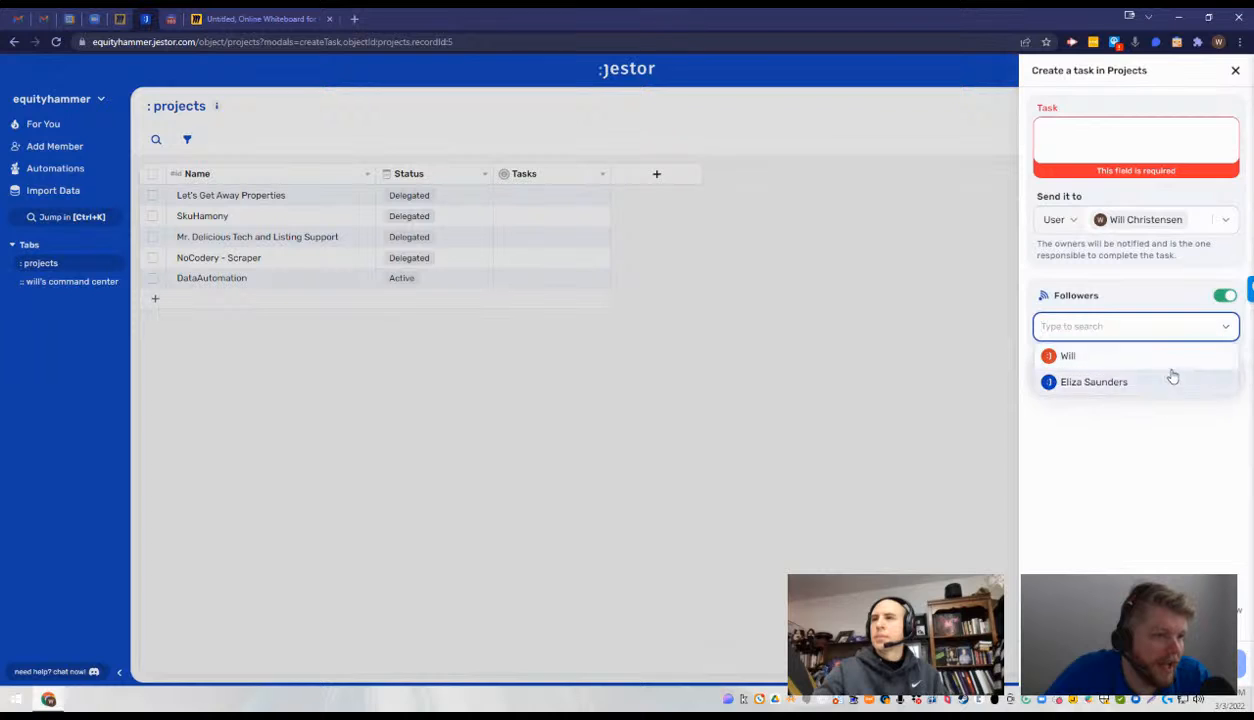
pyautogui.click(1150, 420)
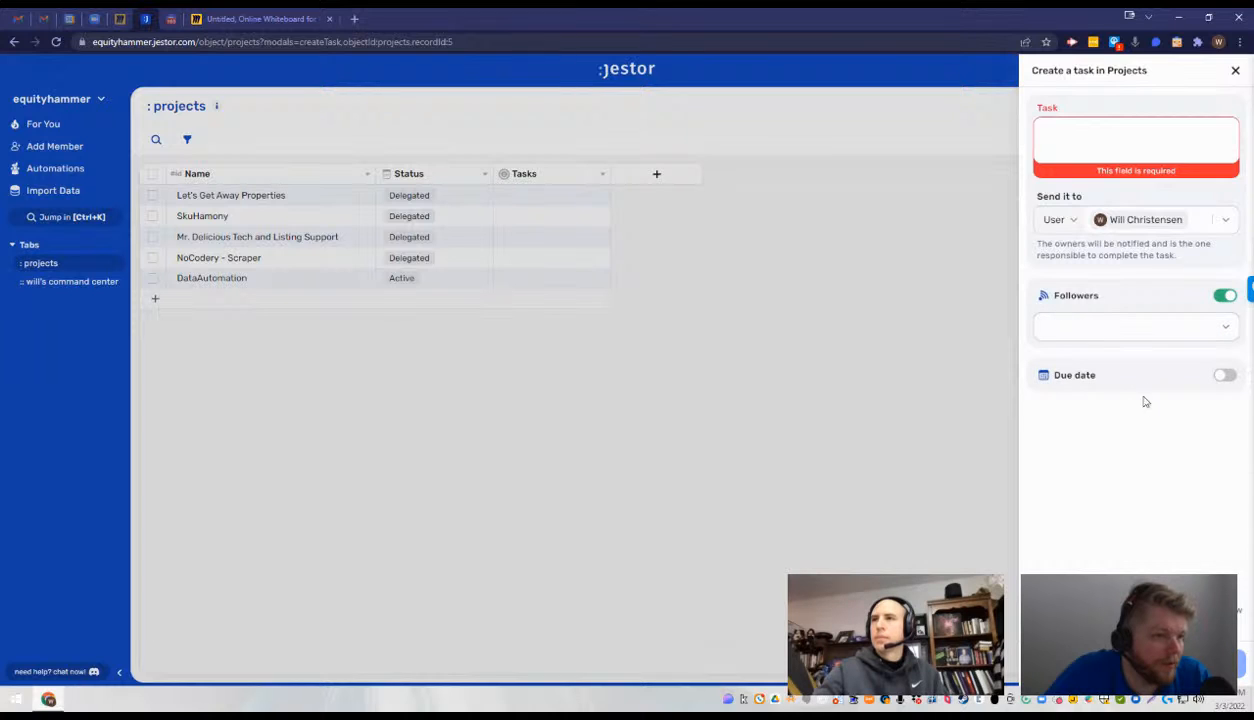
pyautogui.click(1224, 375)
pyautogui.click(1224, 376)
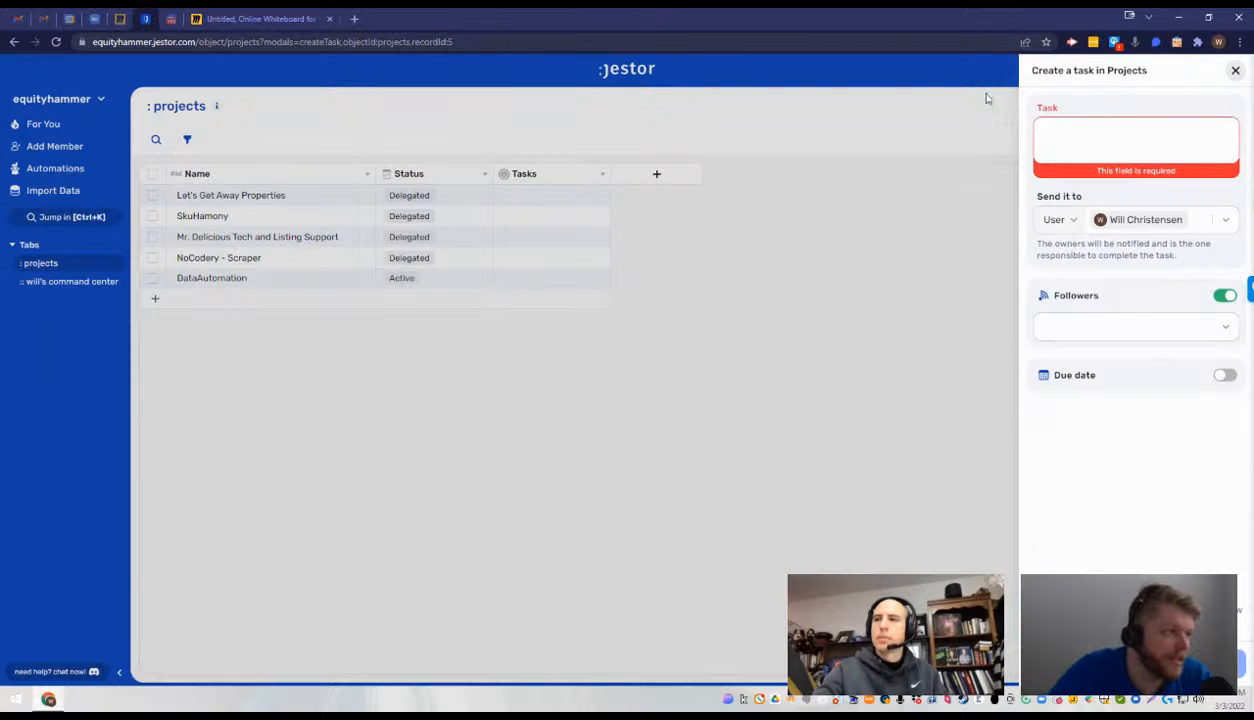
pyautogui.click(421, 352)
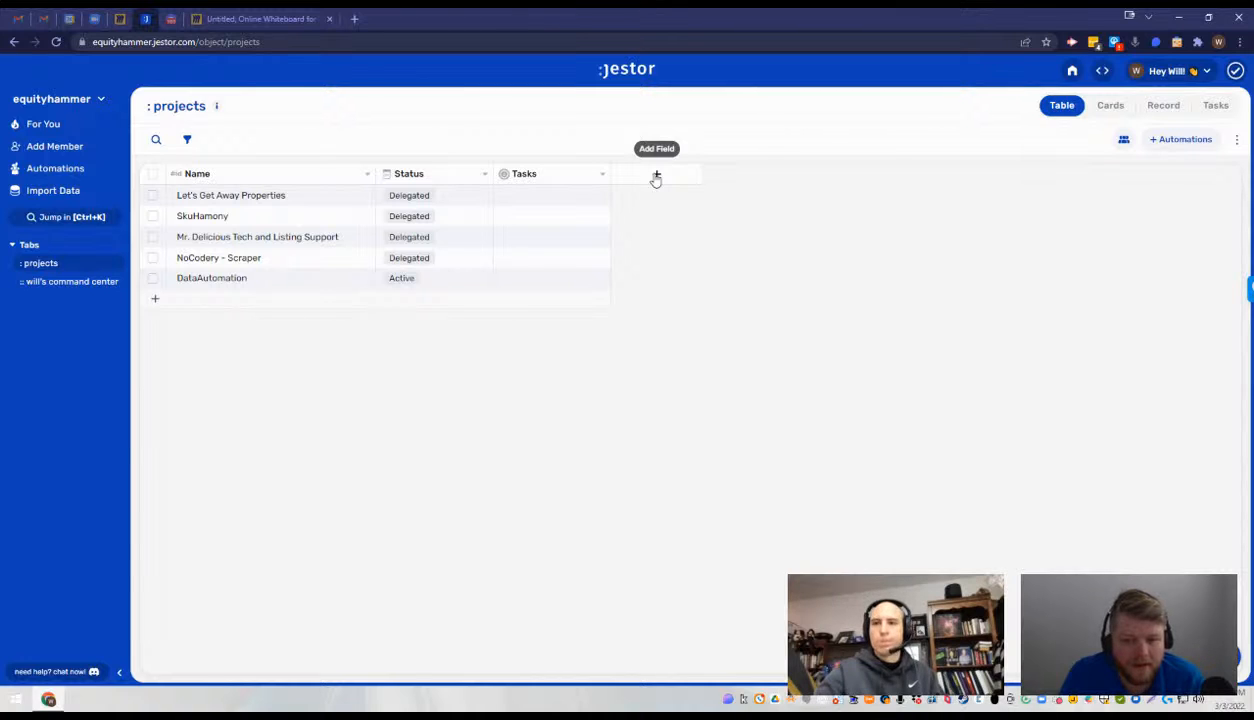
pyautogui.click(117, 264)
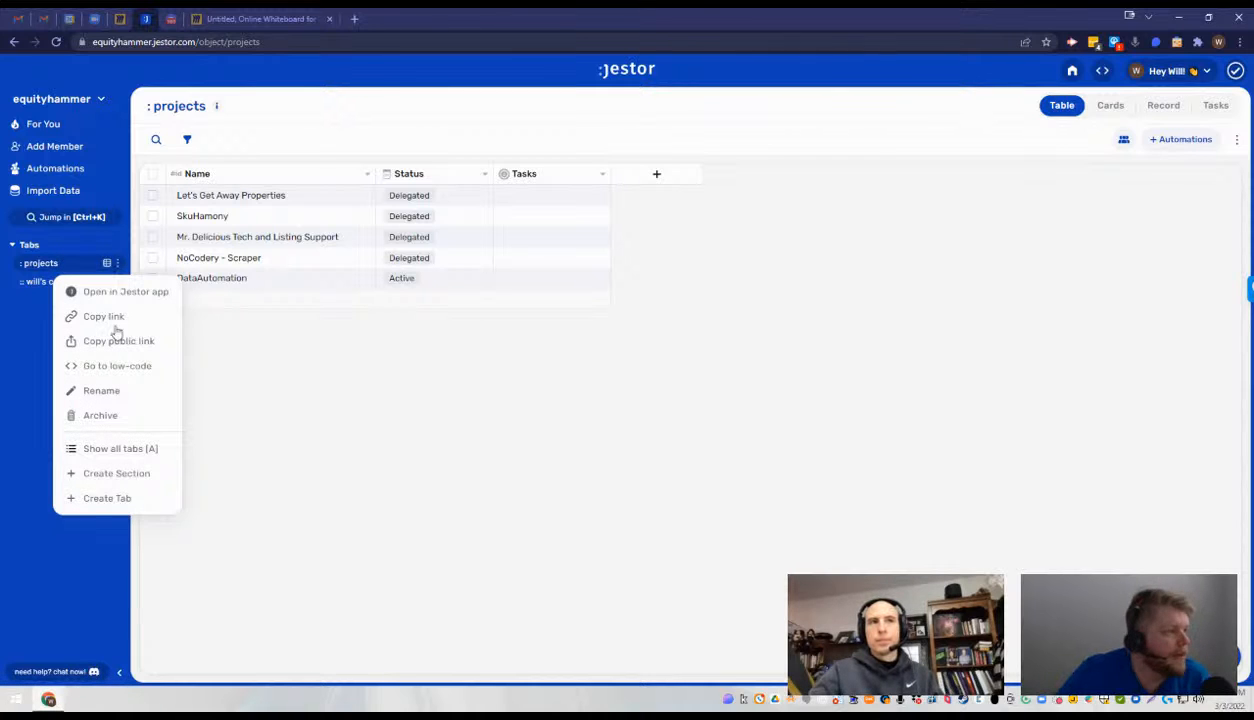
pyautogui.click(133, 497)
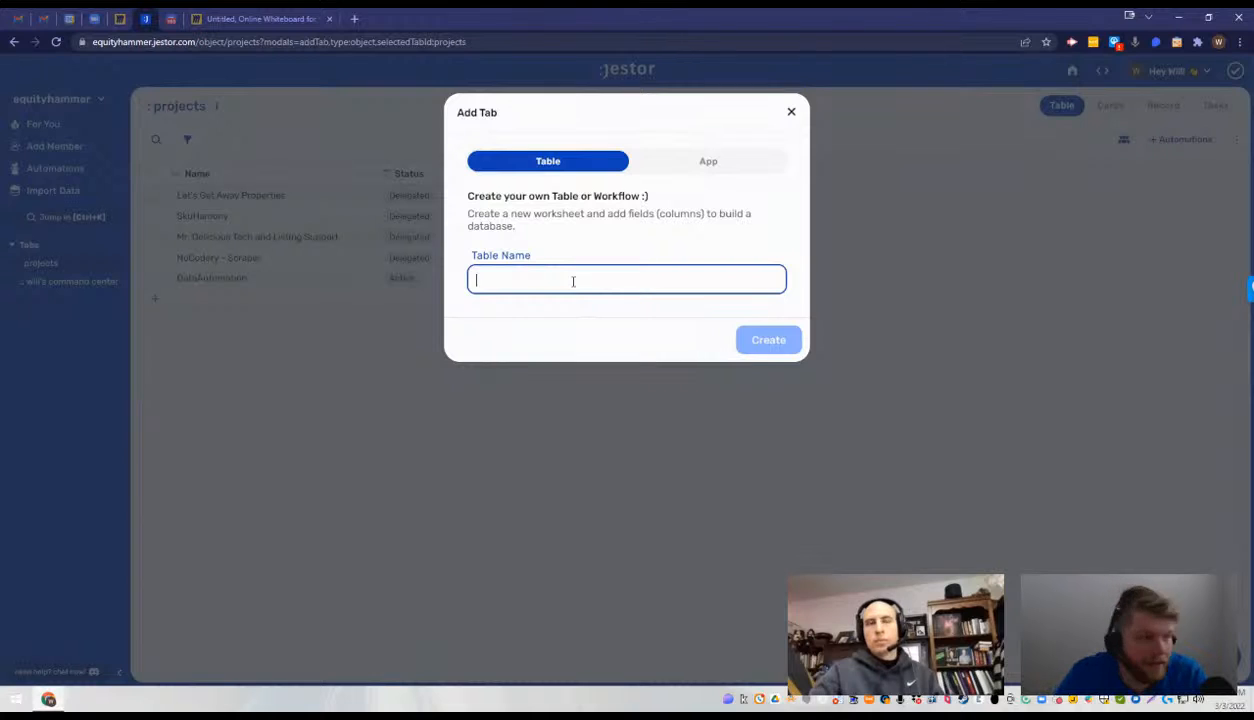
pyautogui.write('Sub Projects')
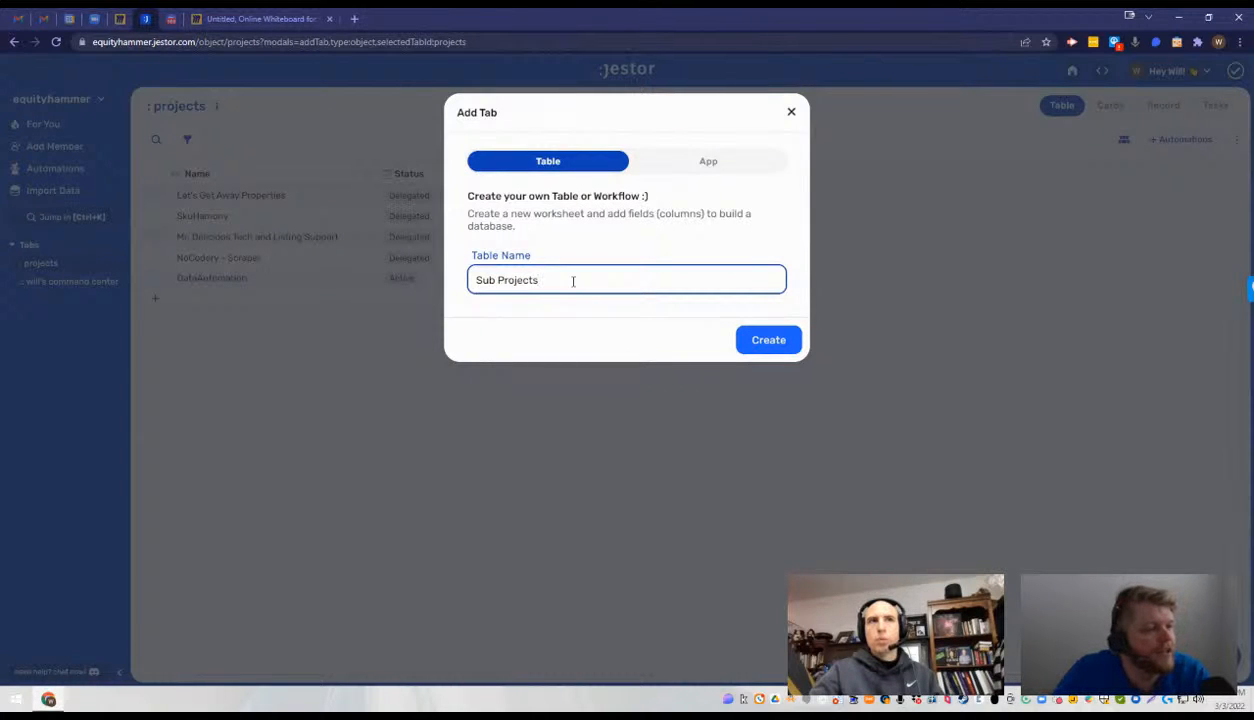
pyautogui.press('Return')
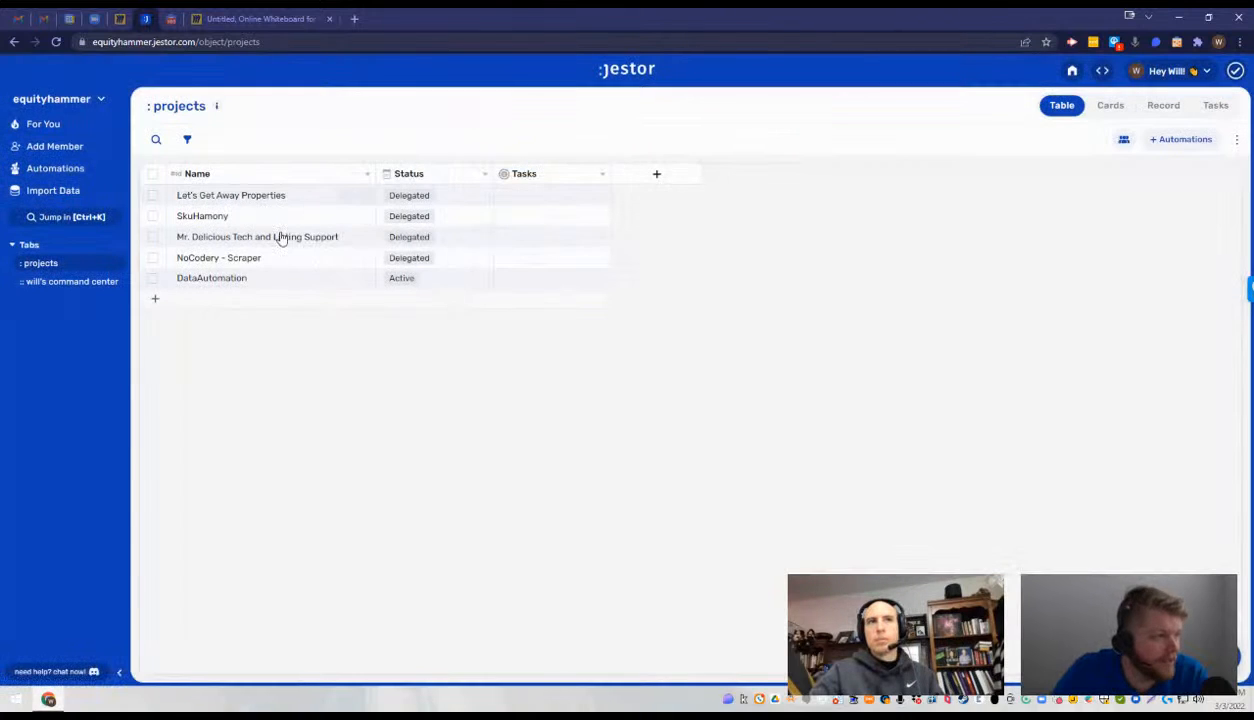
pyautogui.click(216, 106)
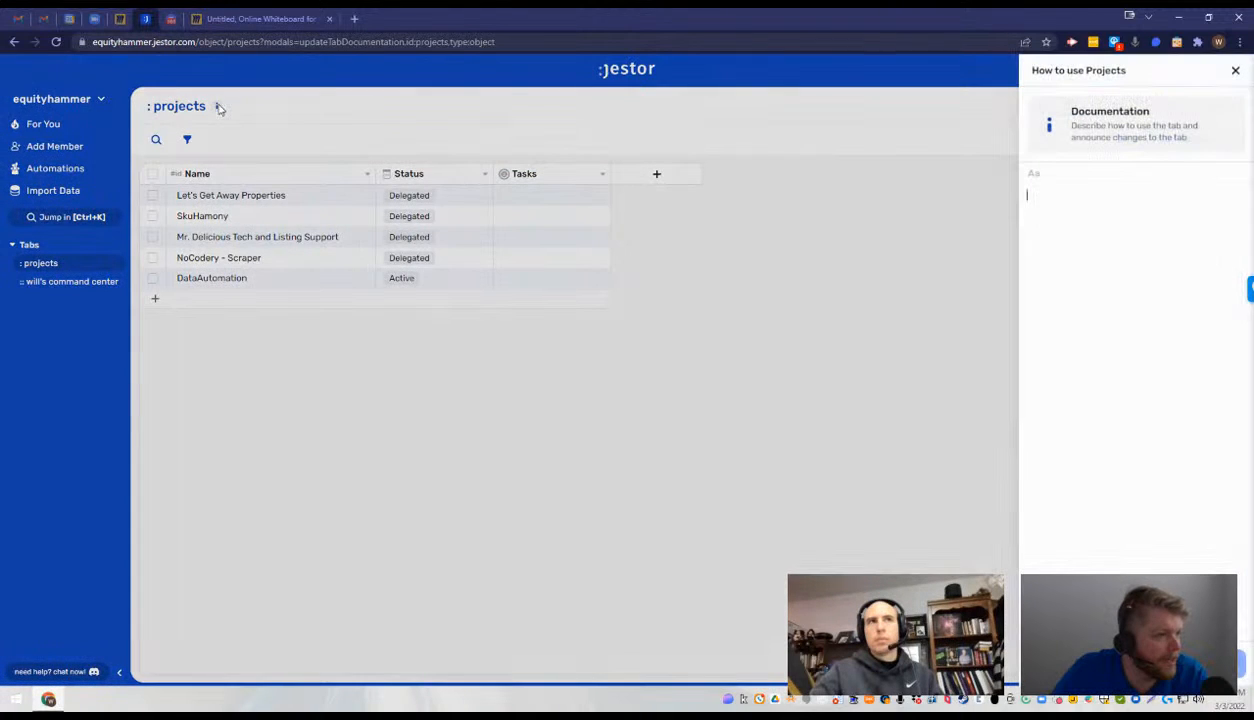
pyautogui.press('Escape')
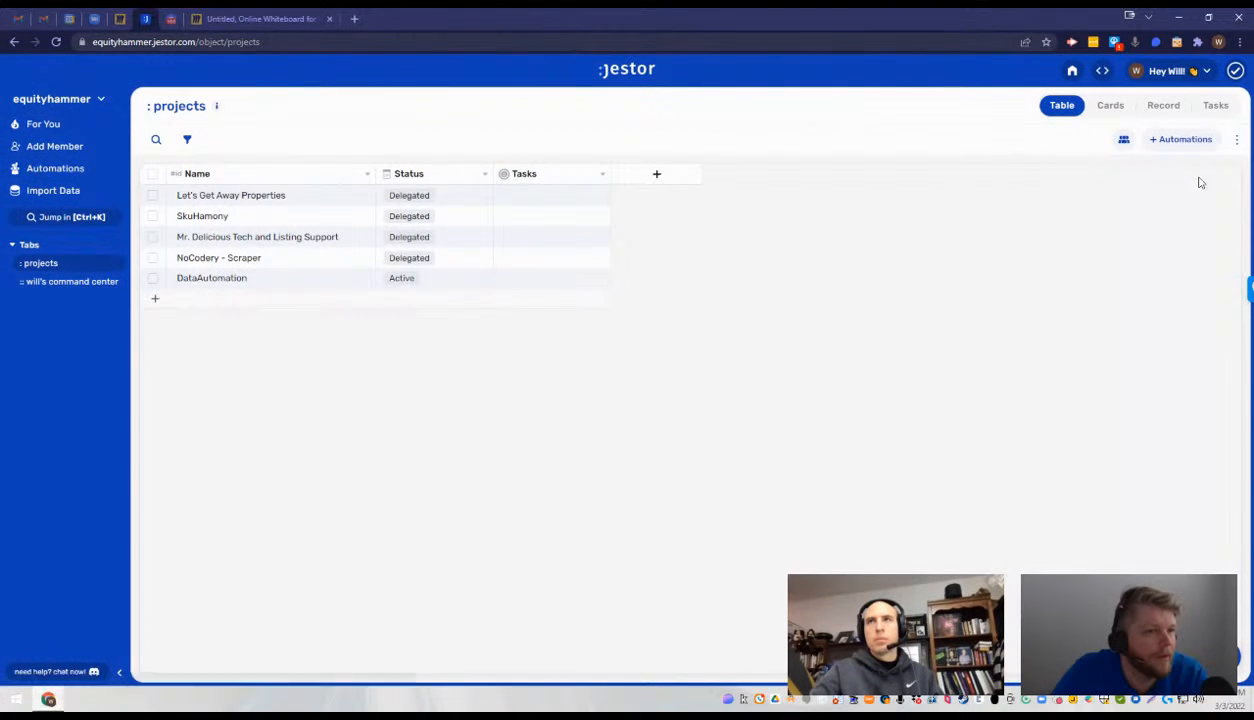
pyautogui.click(1237, 141)
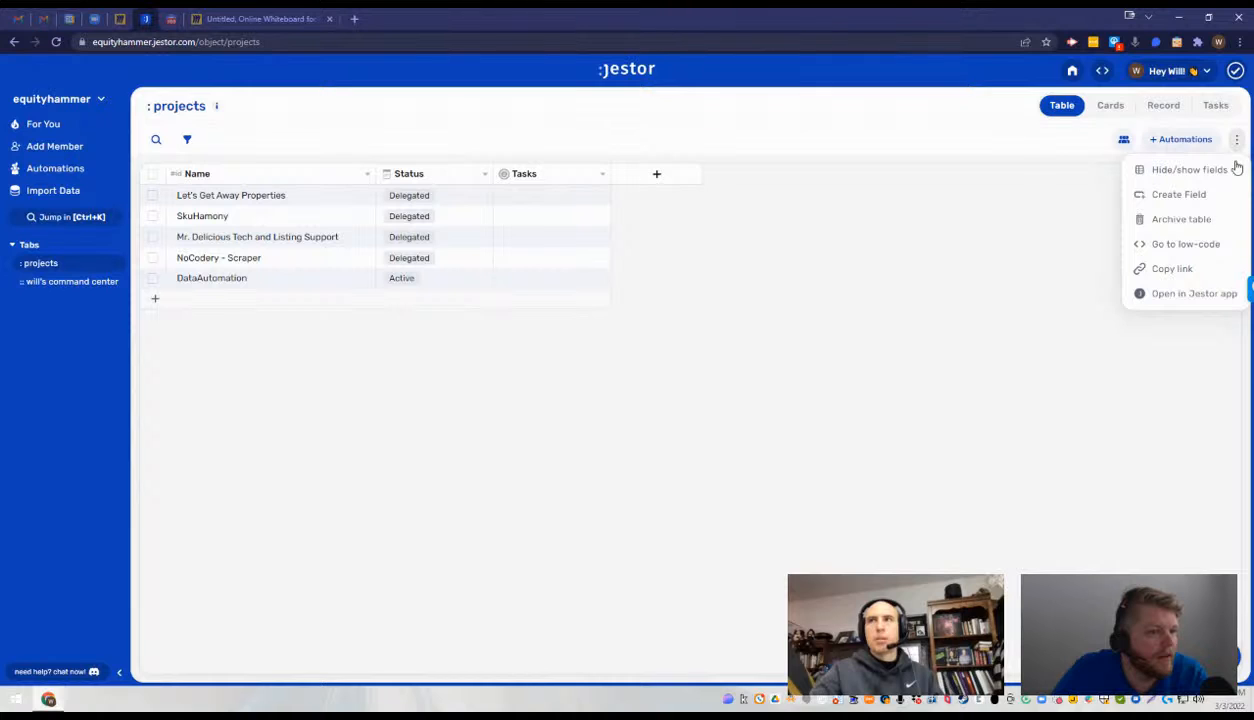
# - Rename the projects table as Sub Projects and save the new name
pyautogui.click(117, 263)
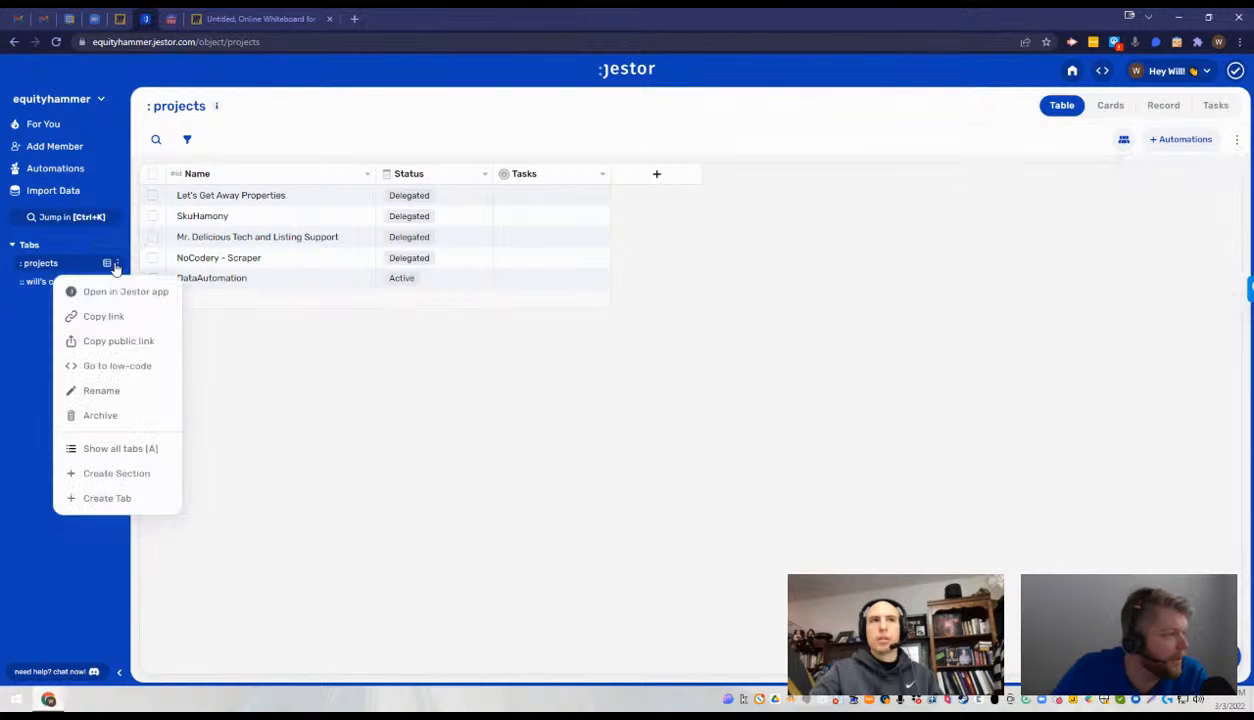
pyautogui.click(103, 391)
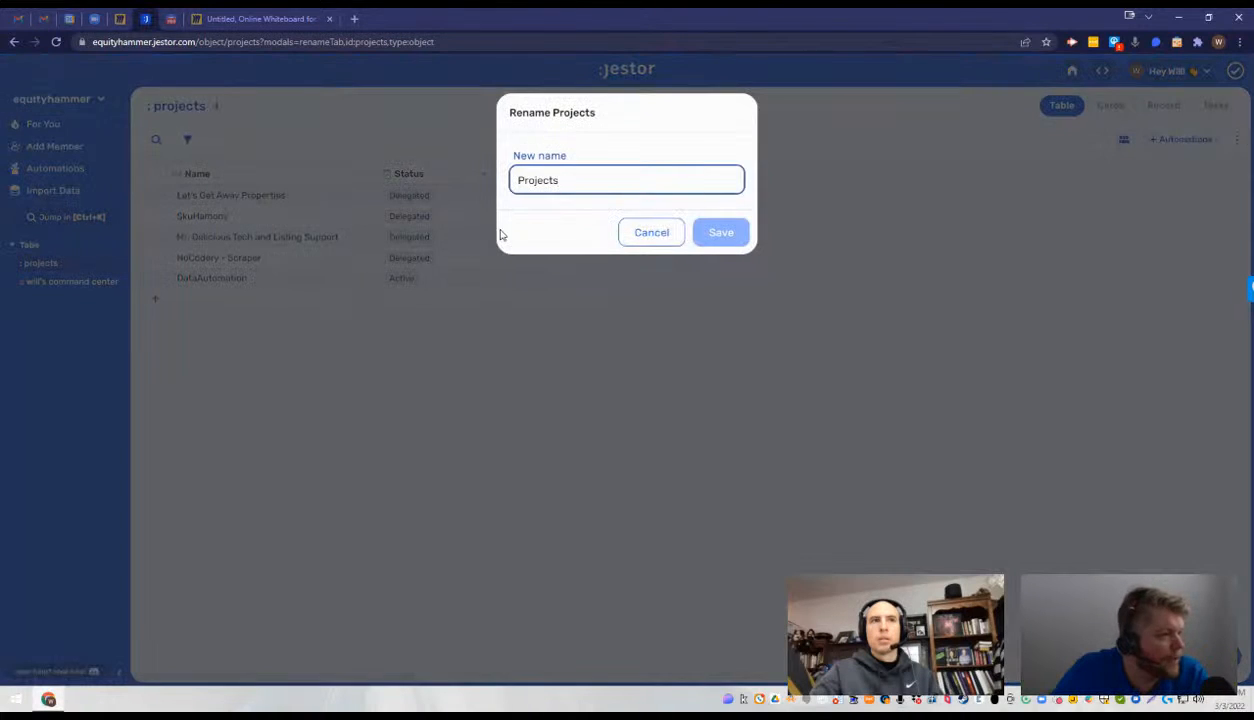
pyautogui.write('Sub')
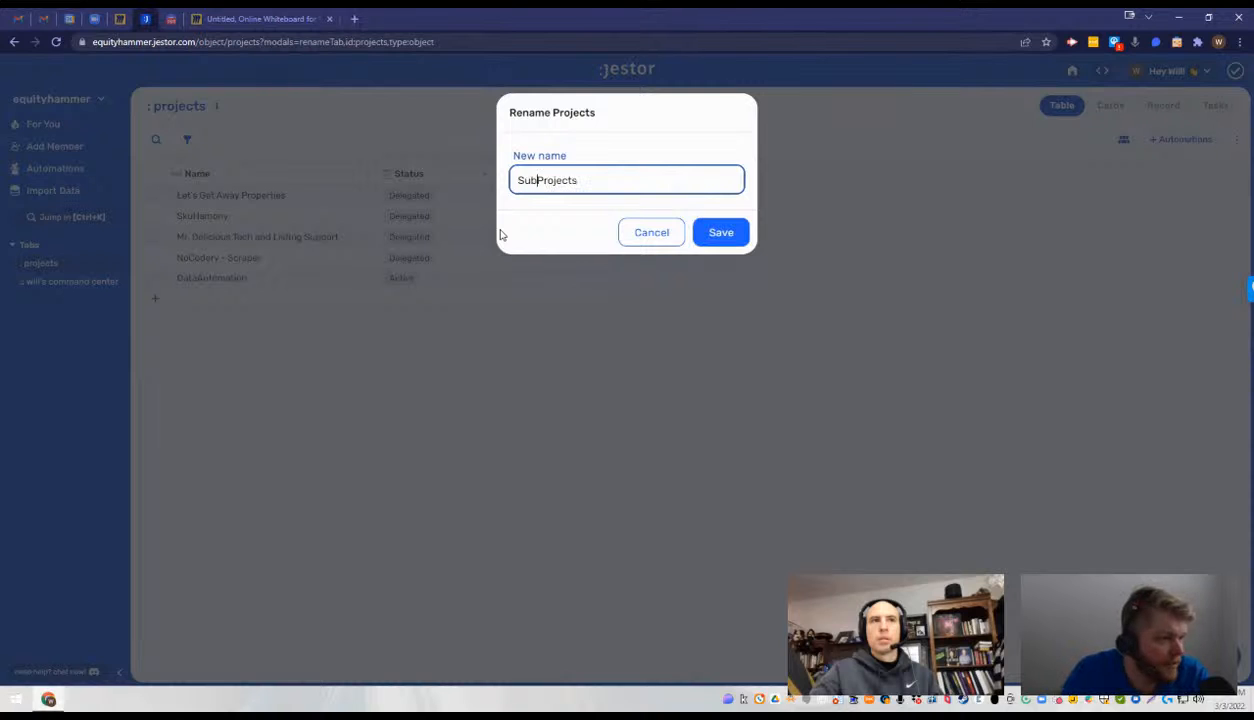
pyautogui.click(721, 241)
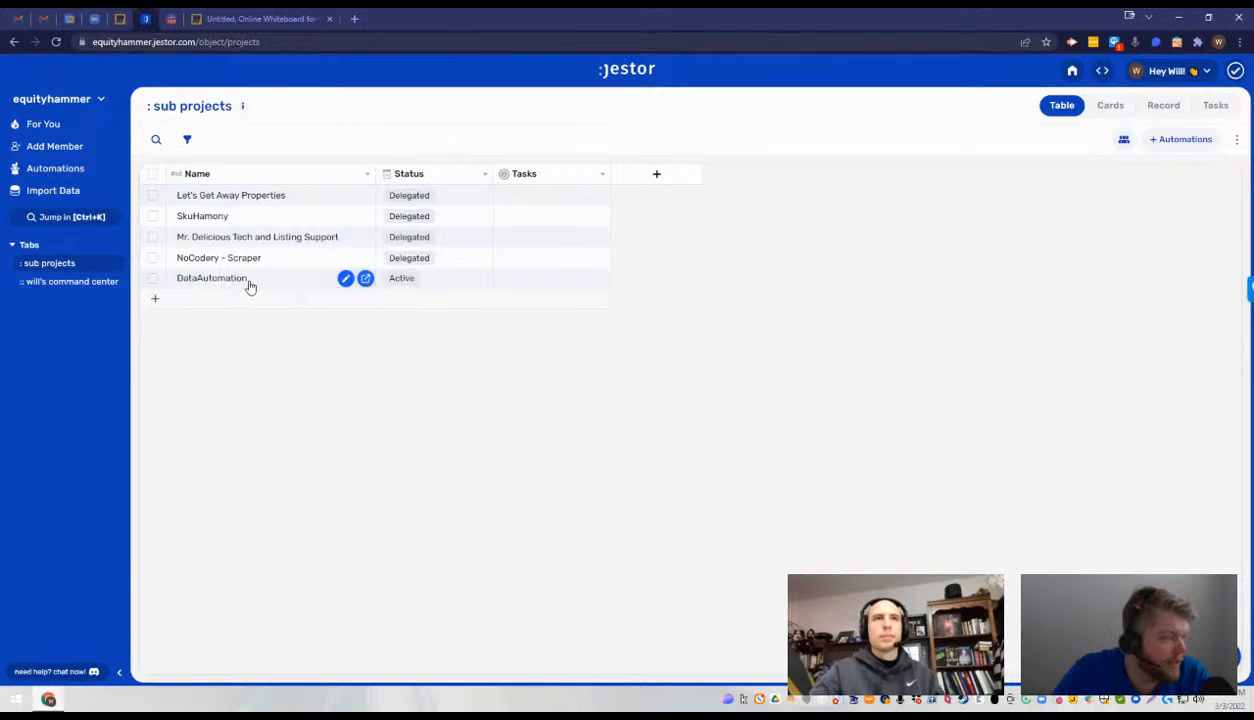
# - Delete the DataAutomation record from the sub projects table
pyautogui.click(346, 281)
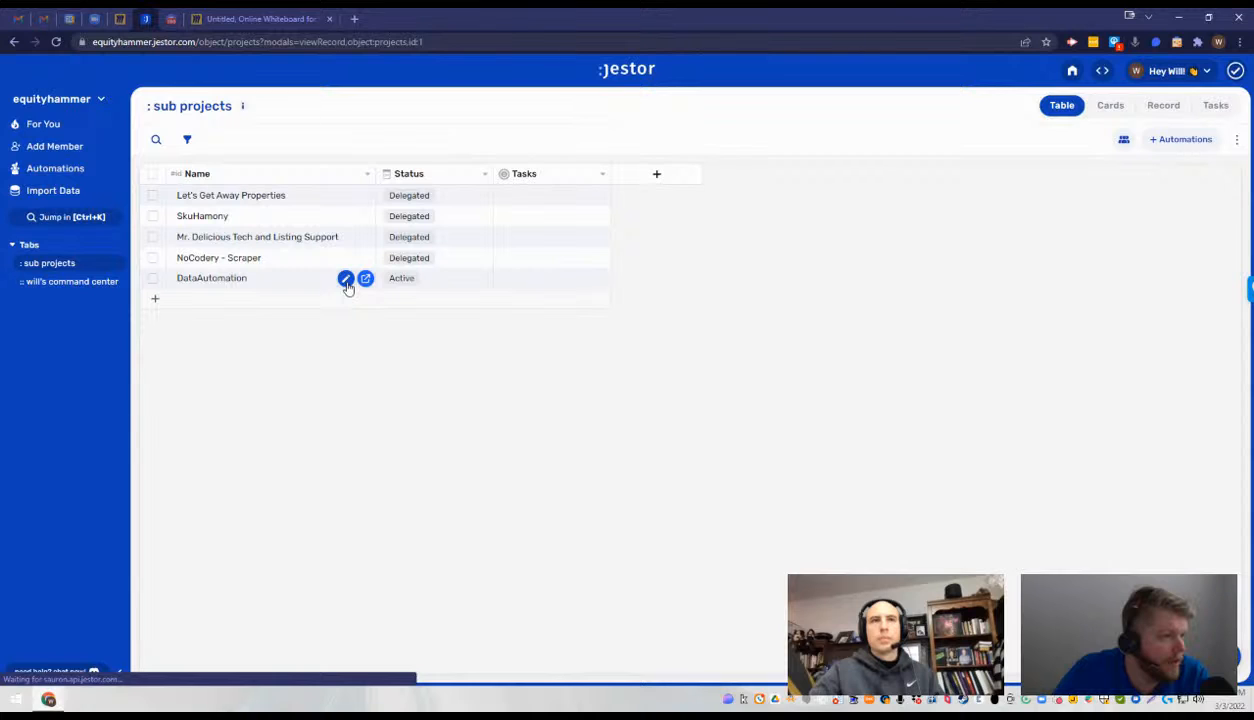
pyautogui.click(675, 134)
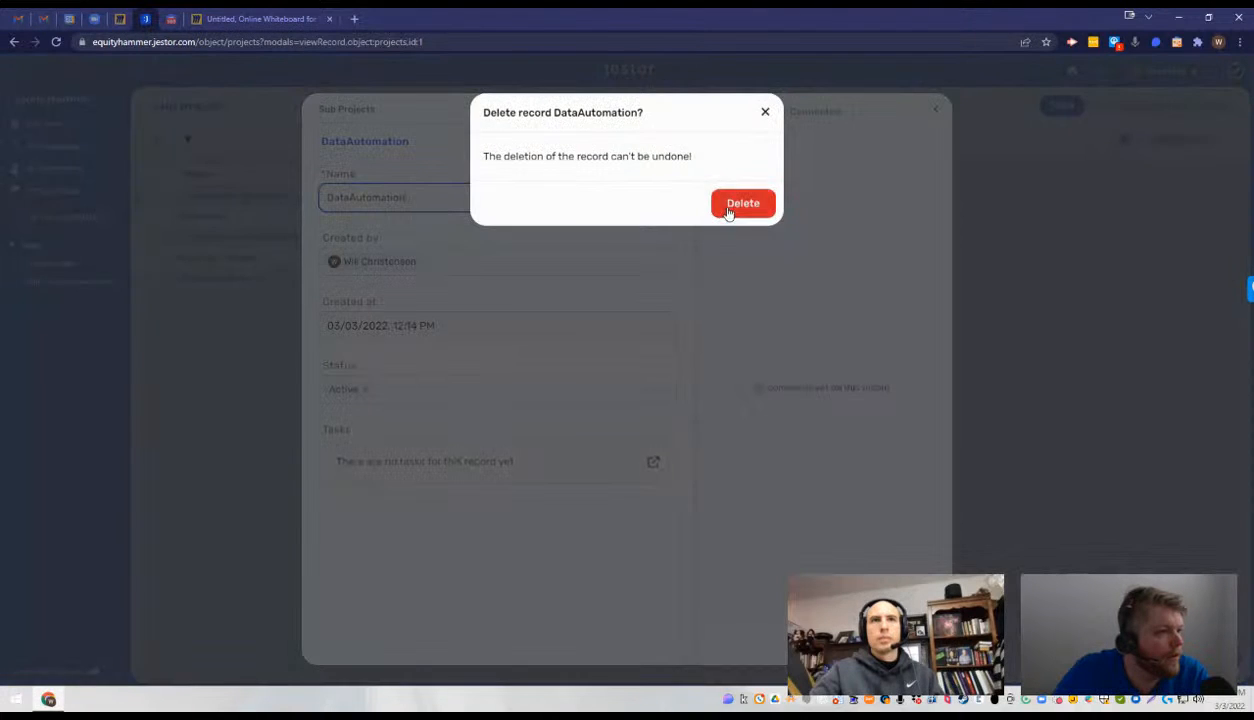
pyautogui.click(733, 207)
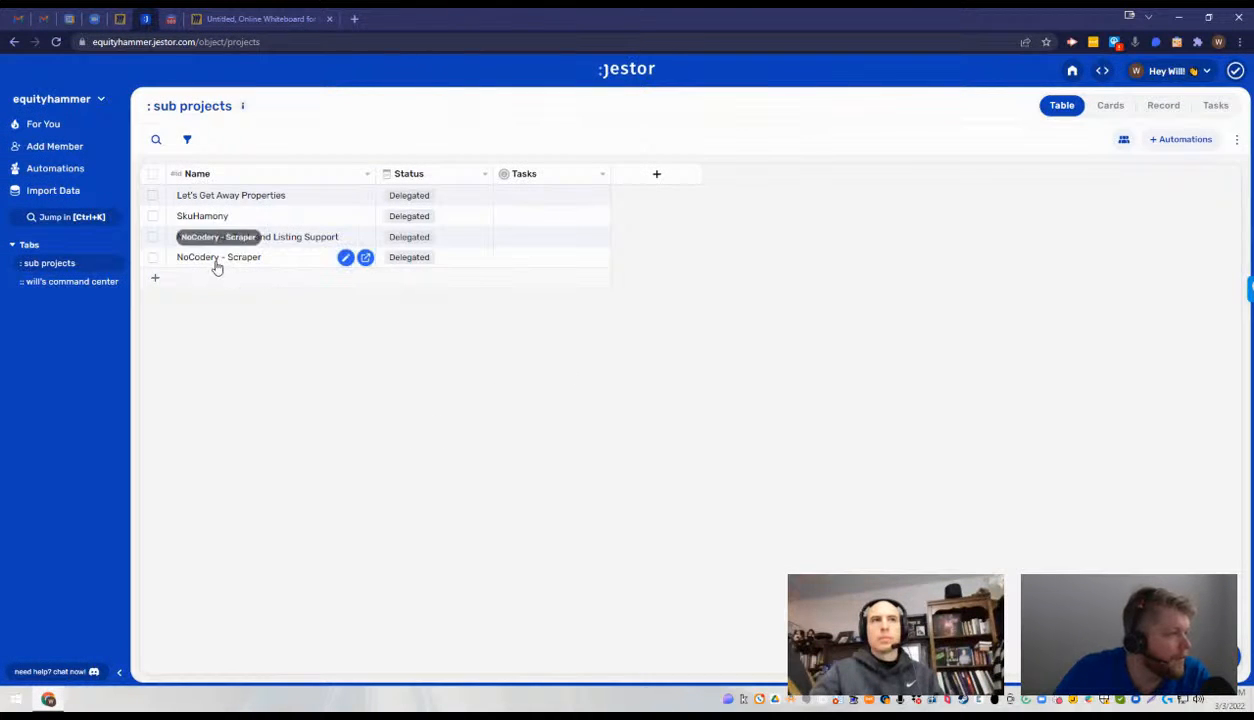
# - Create a new table tab named Projects
pyautogui.click(119, 264)
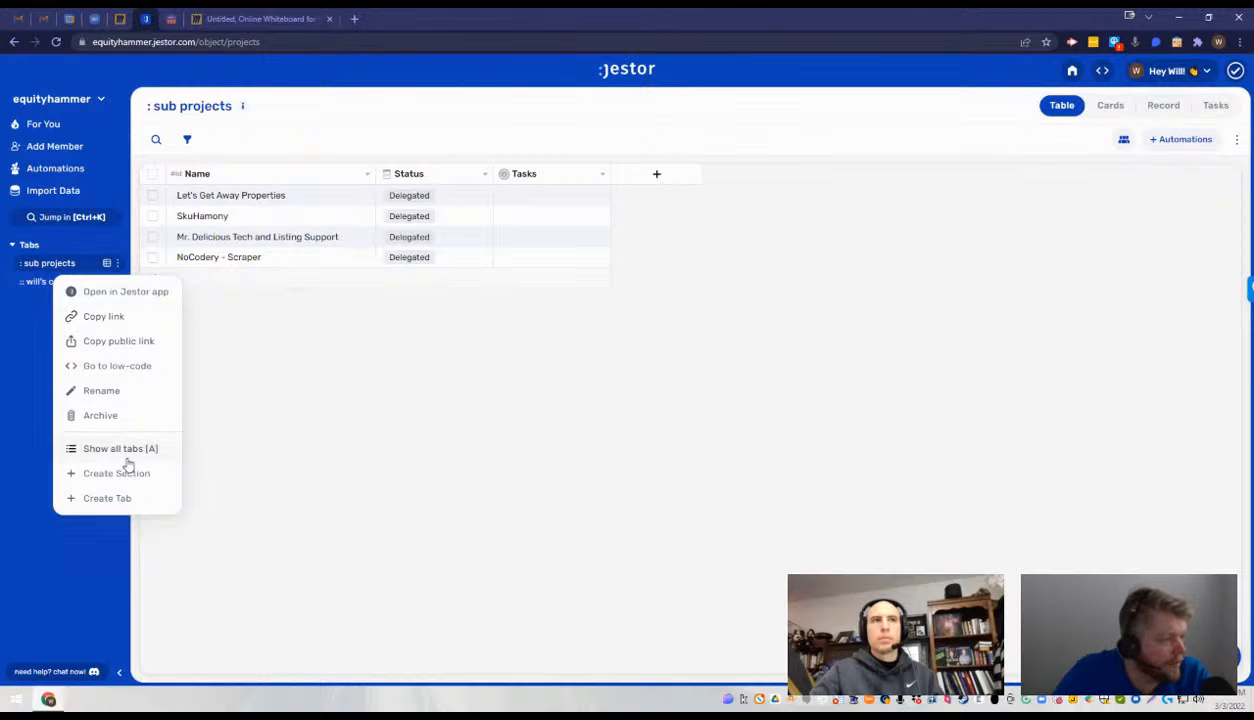
pyautogui.click(151, 497)
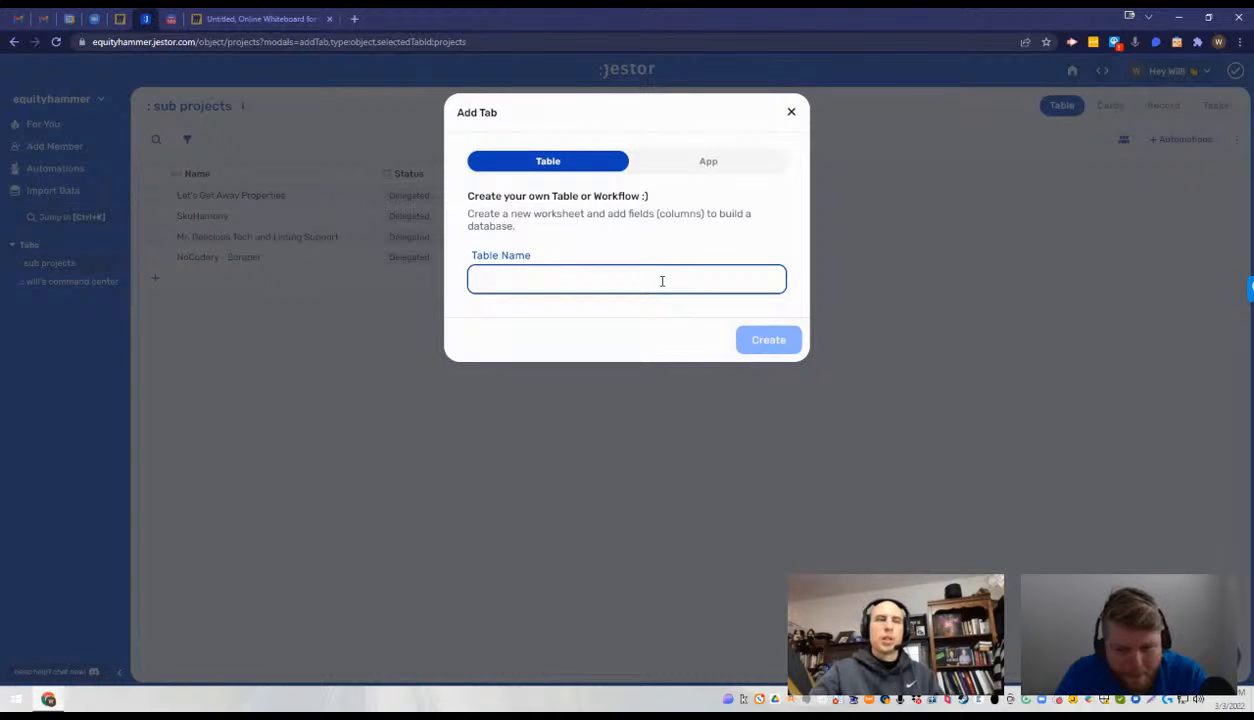
pyautogui.write('Projects')
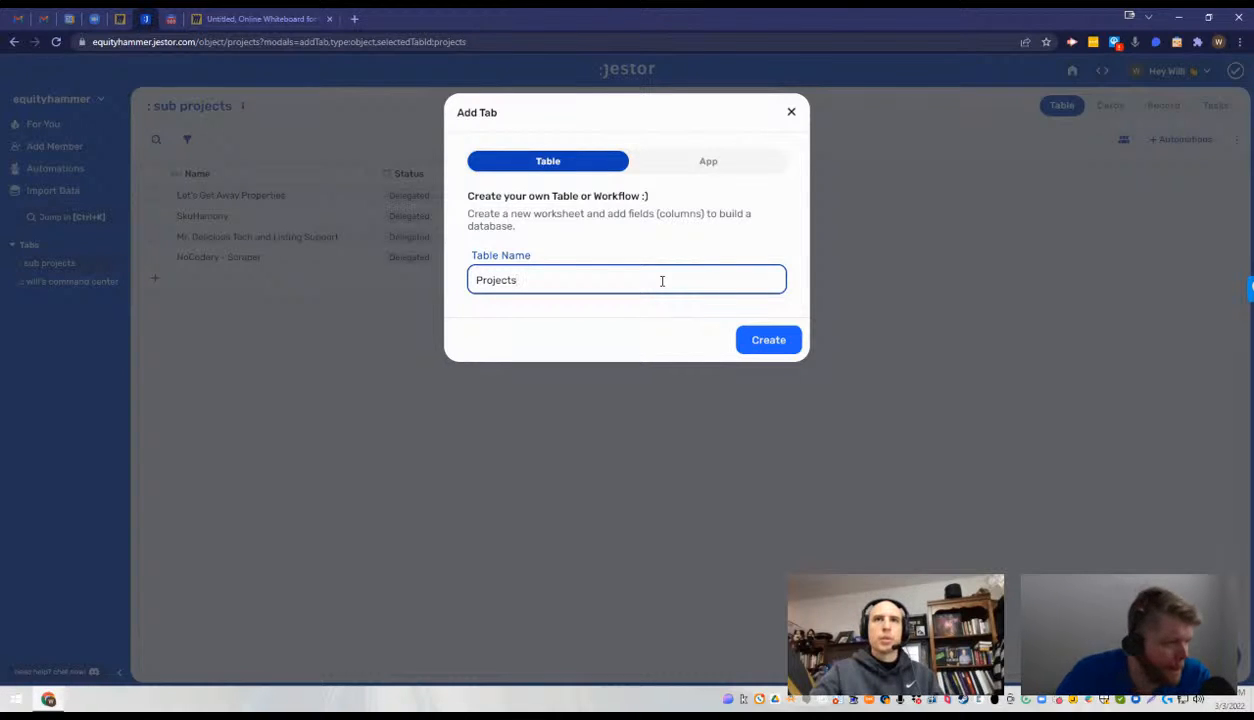
pyautogui.click(768, 348)
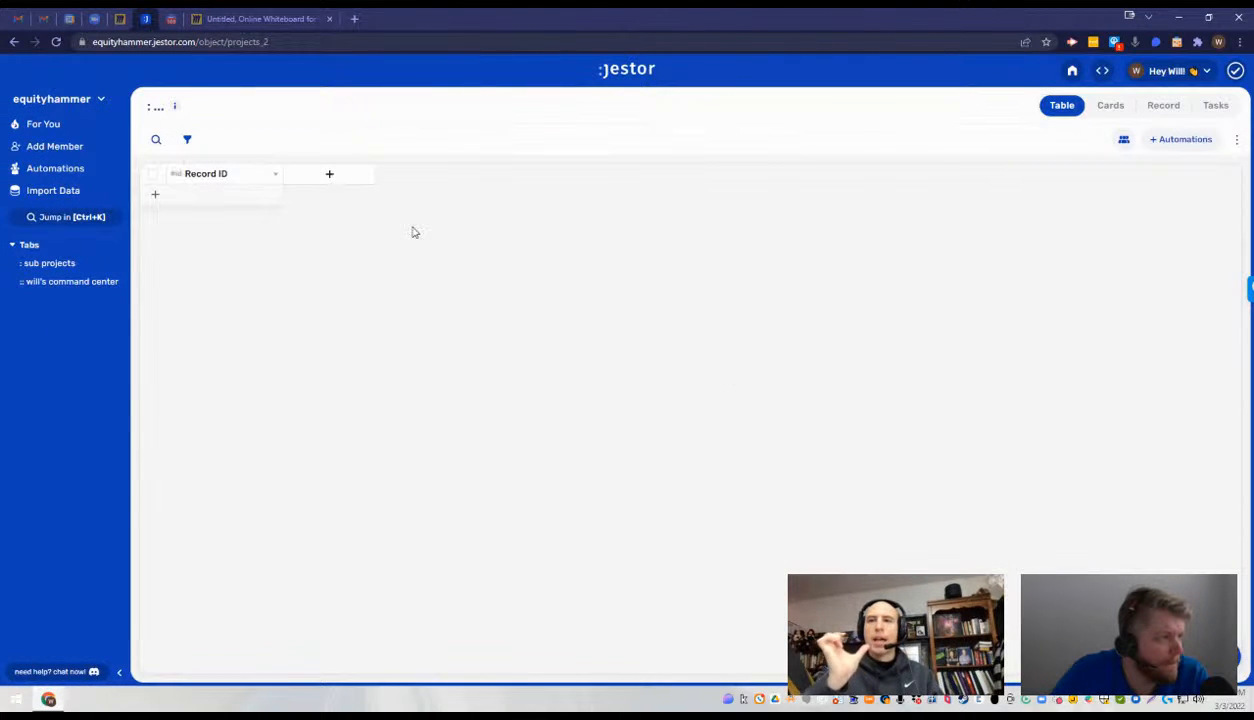
# - Open the new Projects table's Record ID field for editing and select the ID method Use it as a "Name" field
pyautogui.click(274, 174)
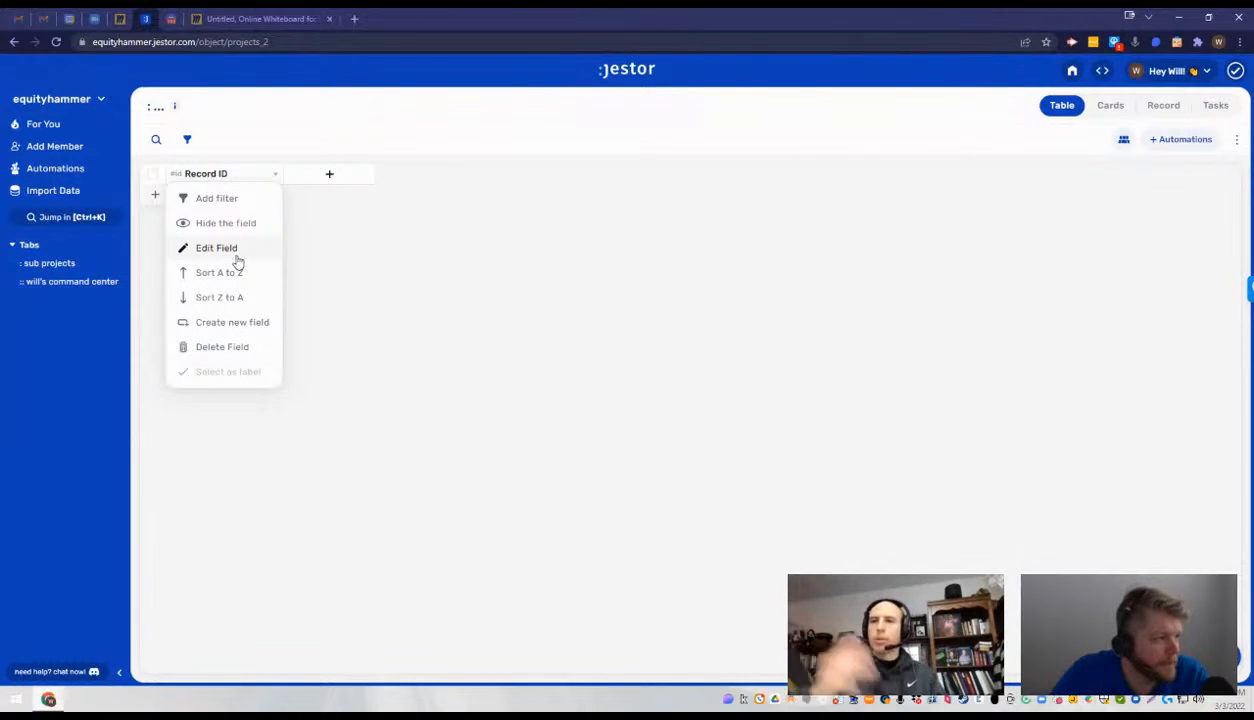
pyautogui.click(276, 176)
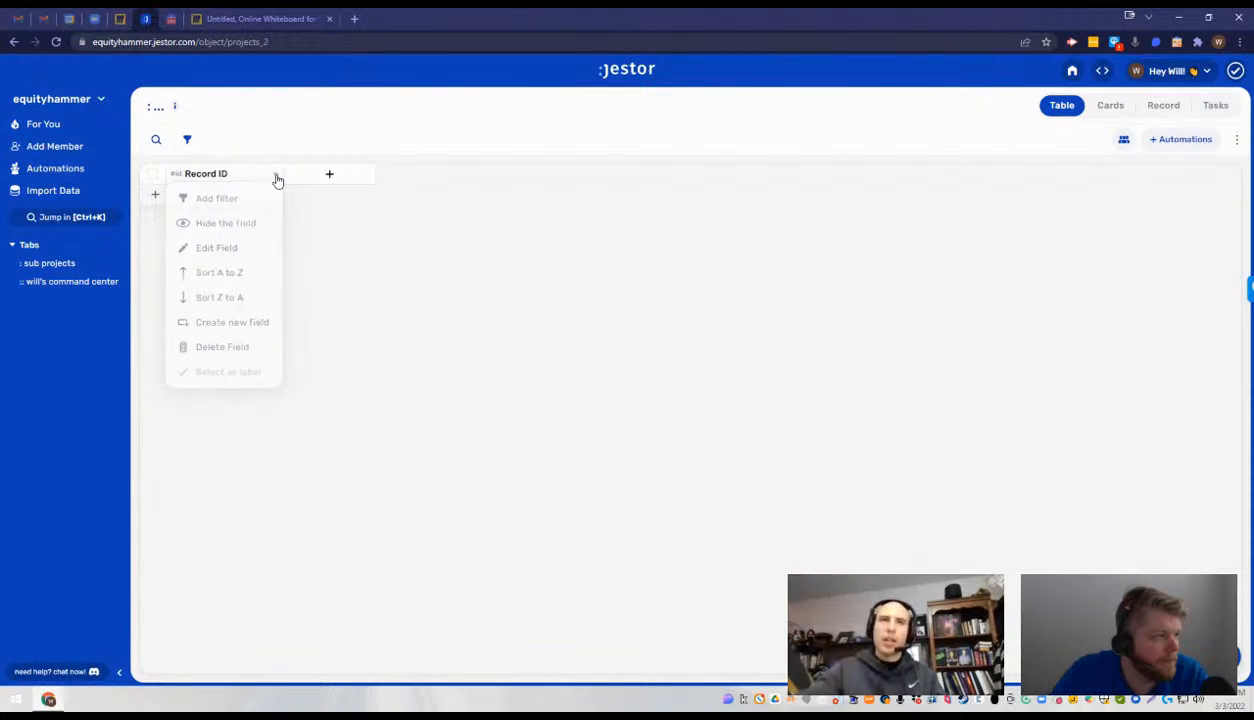
pyautogui.click(276, 176)
pyautogui.click(242, 249)
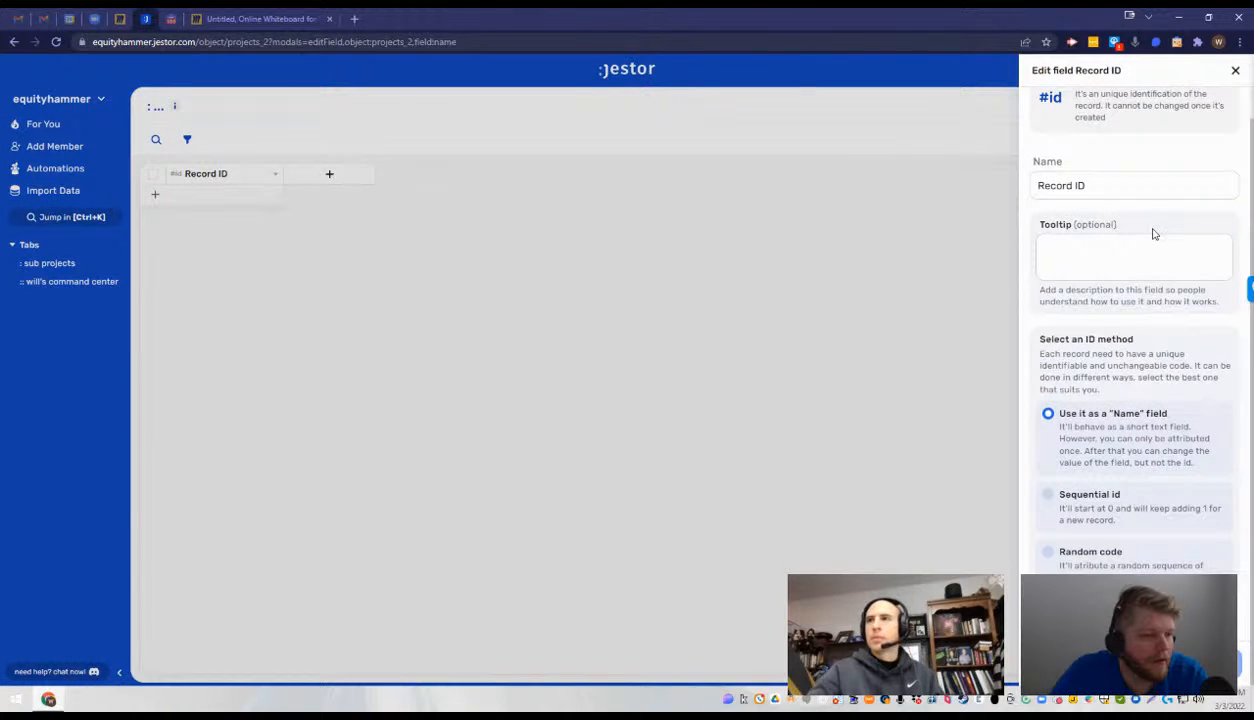
pyautogui.scroll(1, 1153, 233)
pyautogui.tripleClick(1145, 219)
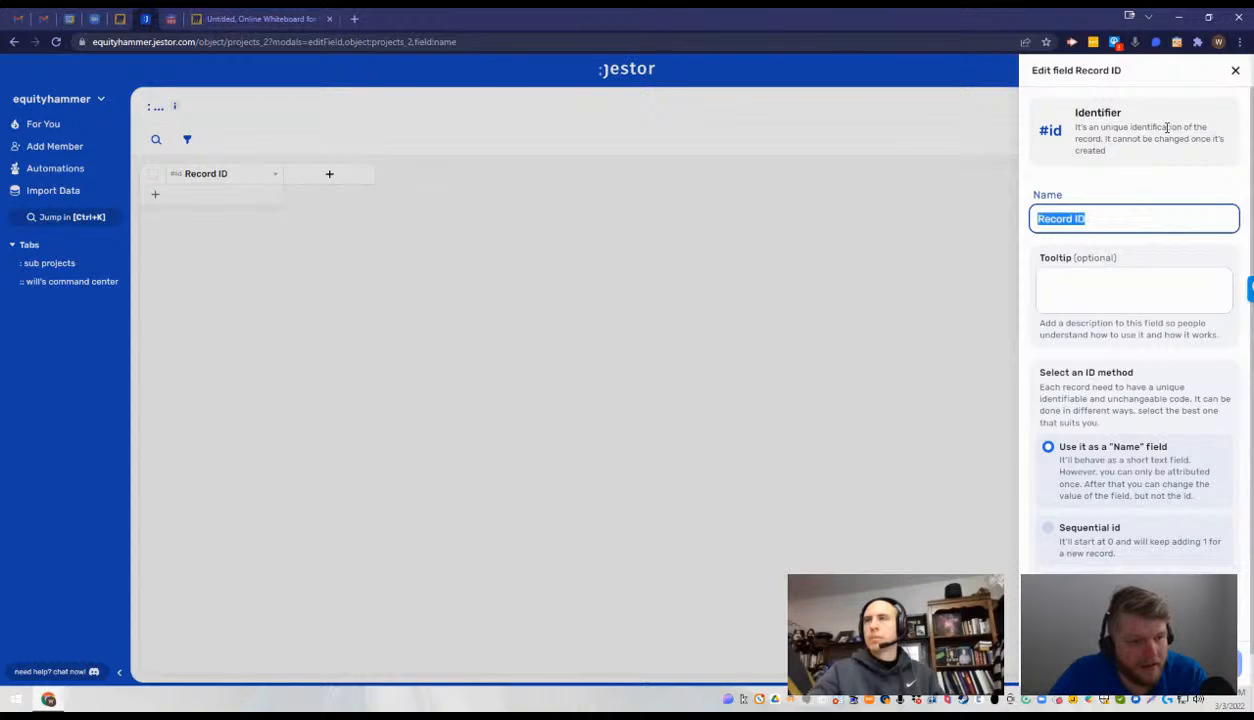
pyautogui.click(1101, 457)
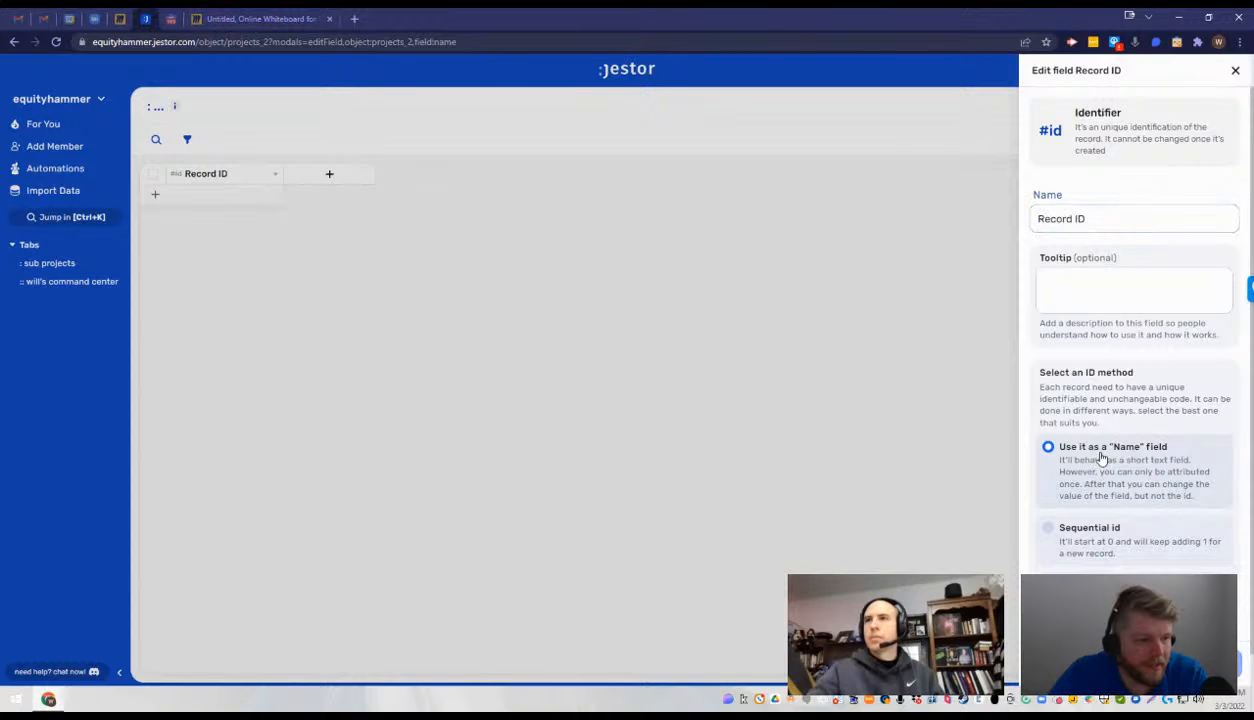
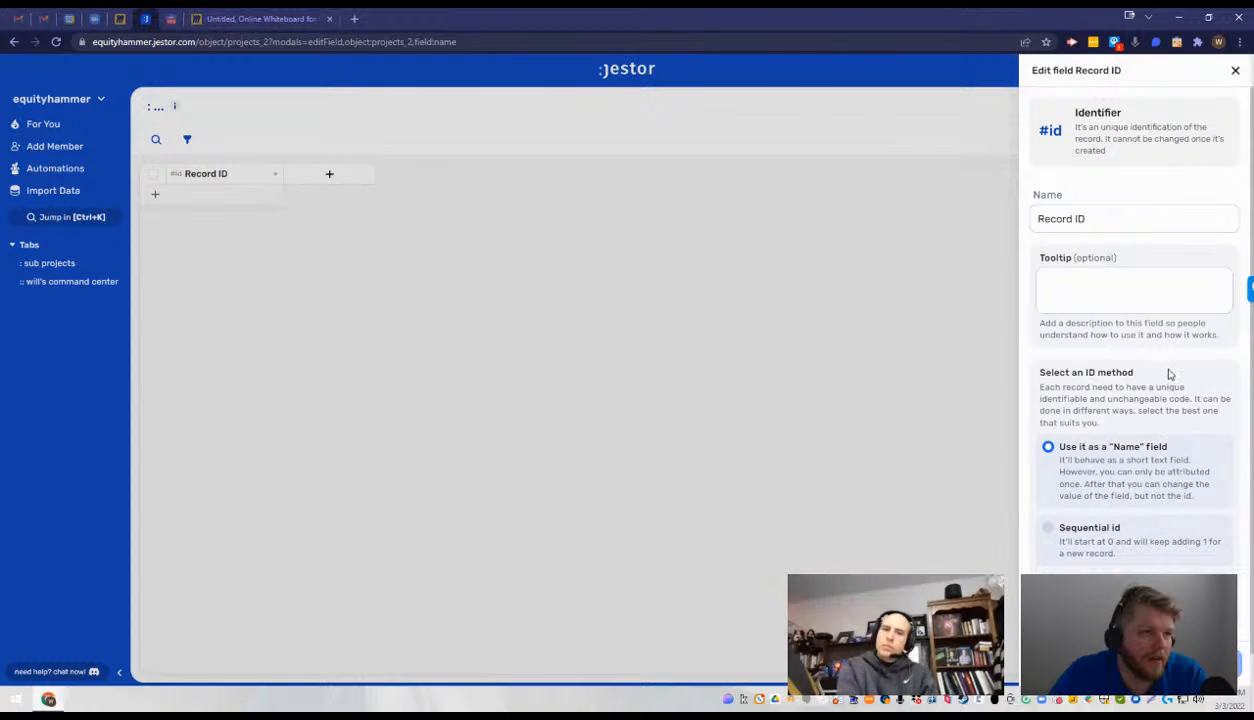
pyautogui.click(1174, 221)
pyautogui.hotkey('ctrl', 'a')
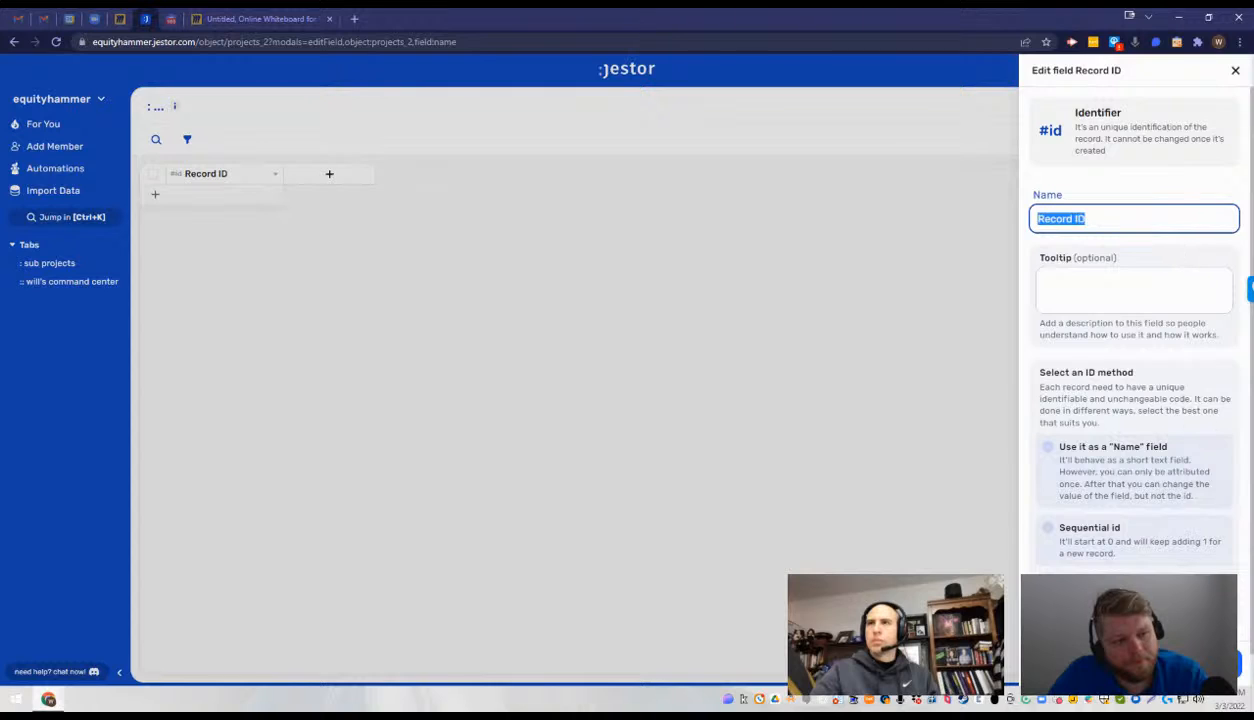
pyautogui.click(471, 341)
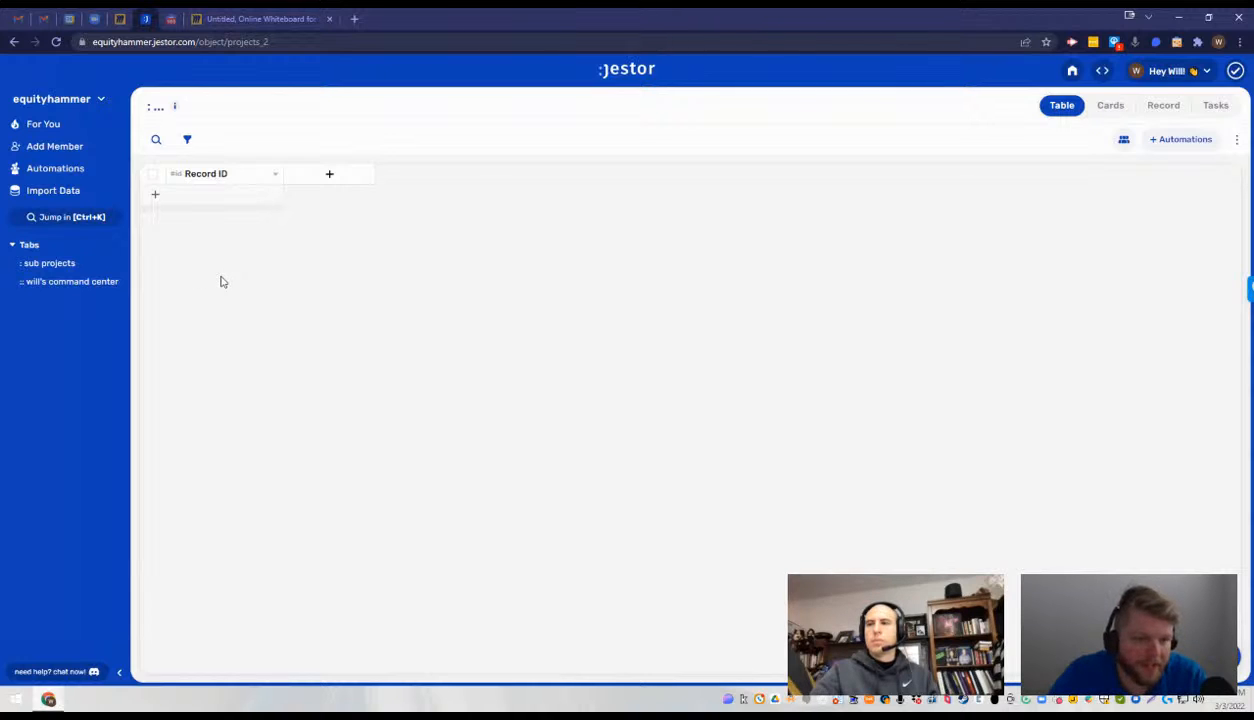
# - Add a short text field called Name to the Projects table
pyautogui.click(333, 175)
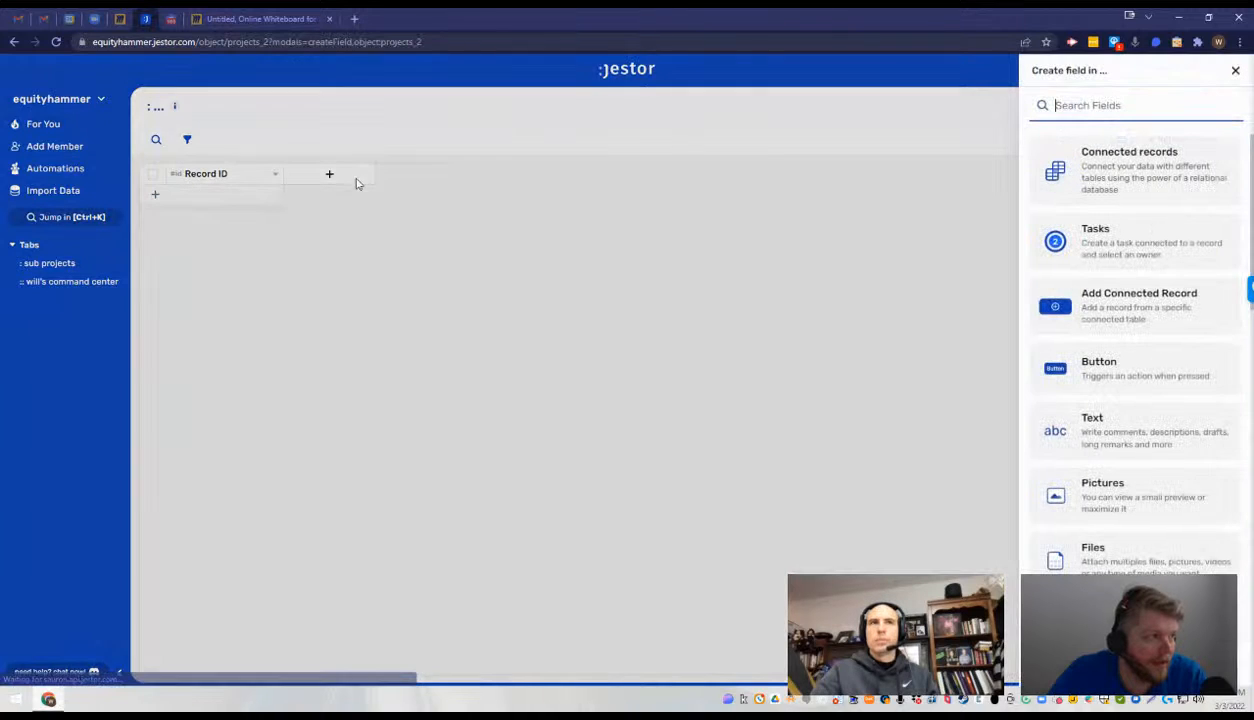
pyautogui.click(1123, 420)
pyautogui.click(1118, 208)
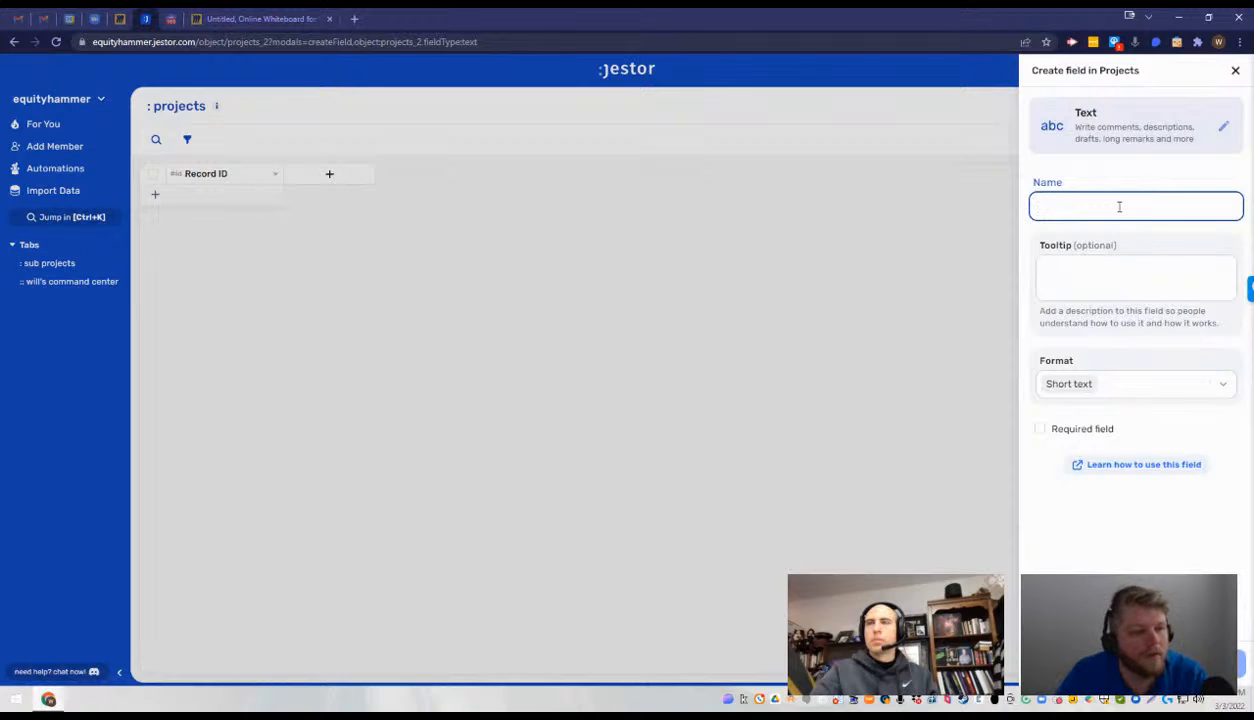
pyautogui.write('Name')
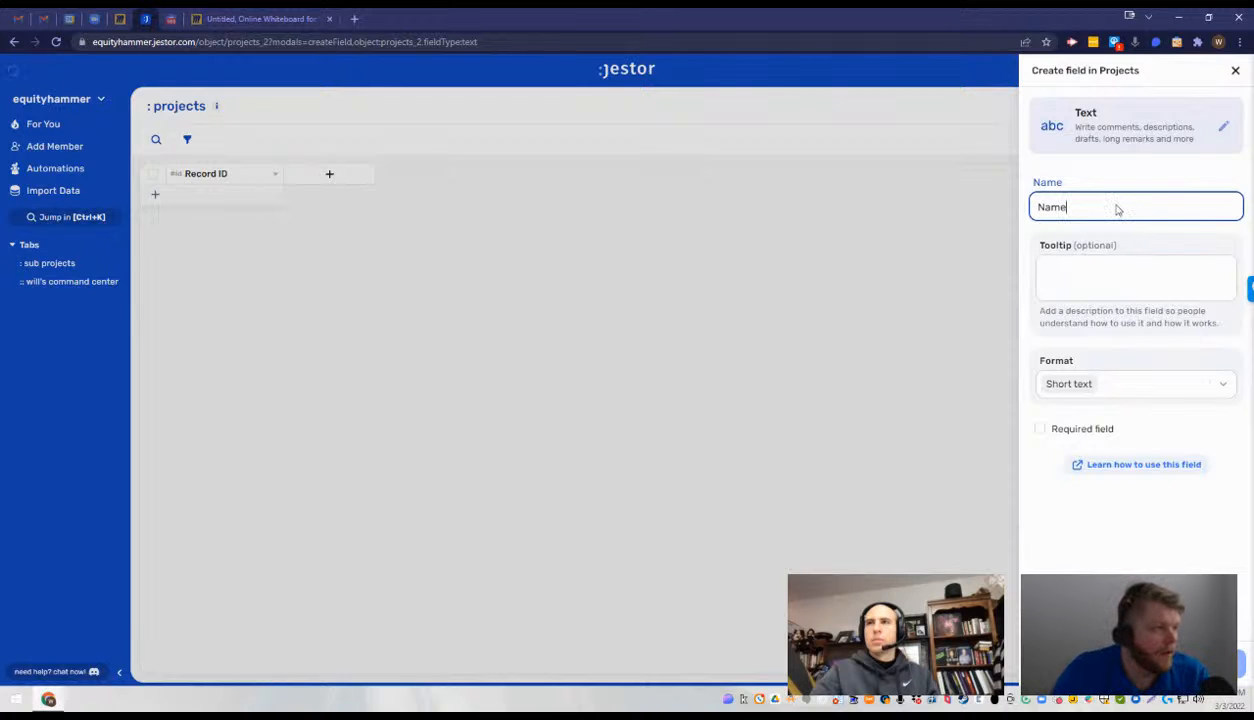
pyautogui.press('Return')
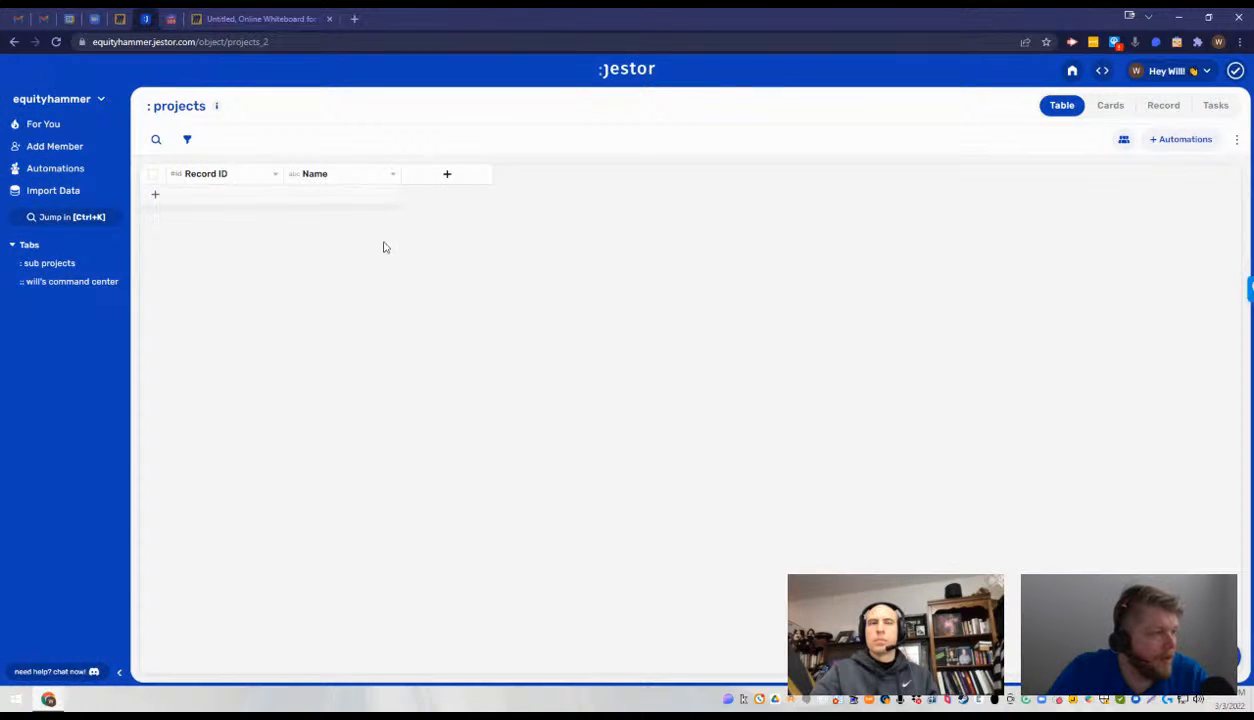
pyautogui.click(447, 174)
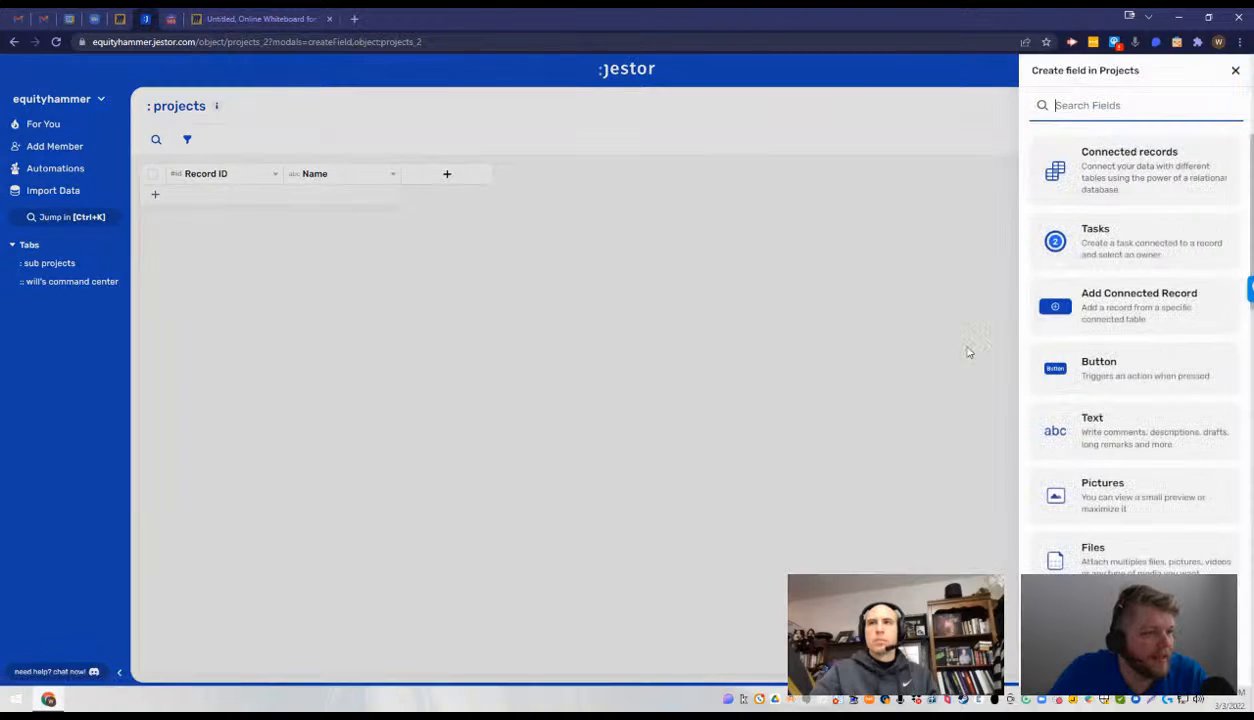
pyautogui.click(1120, 430)
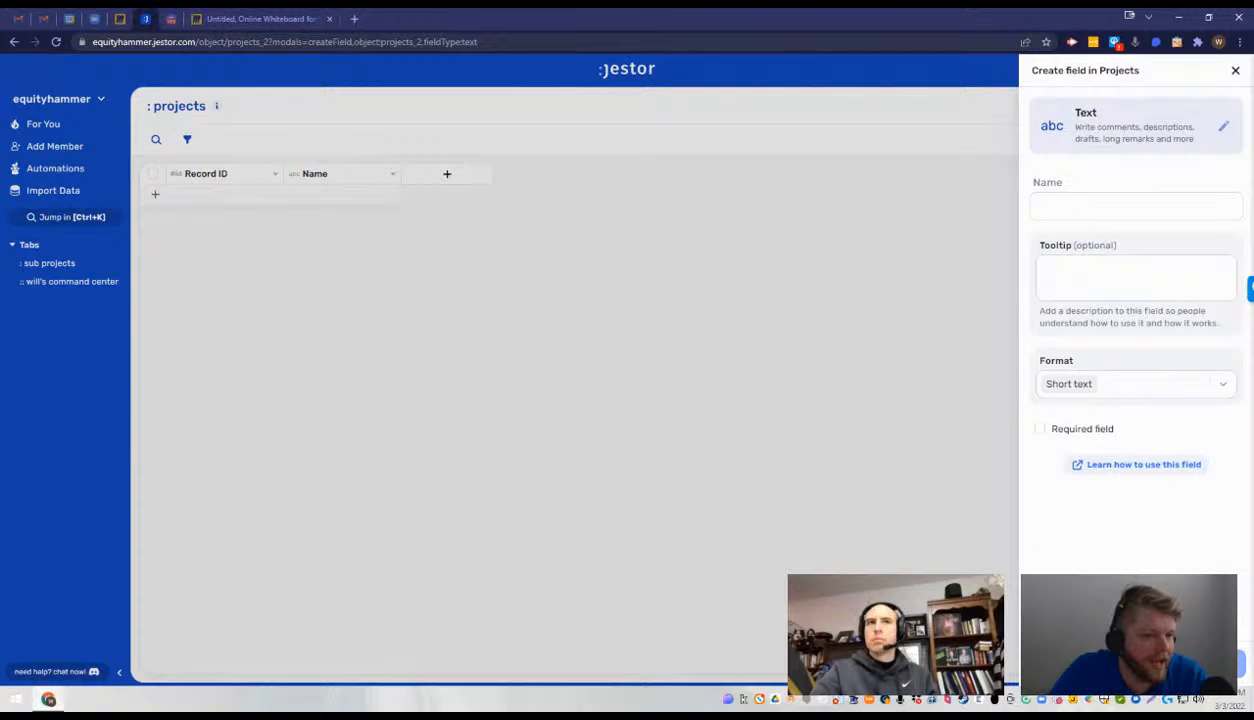
pyautogui.click(1148, 205)
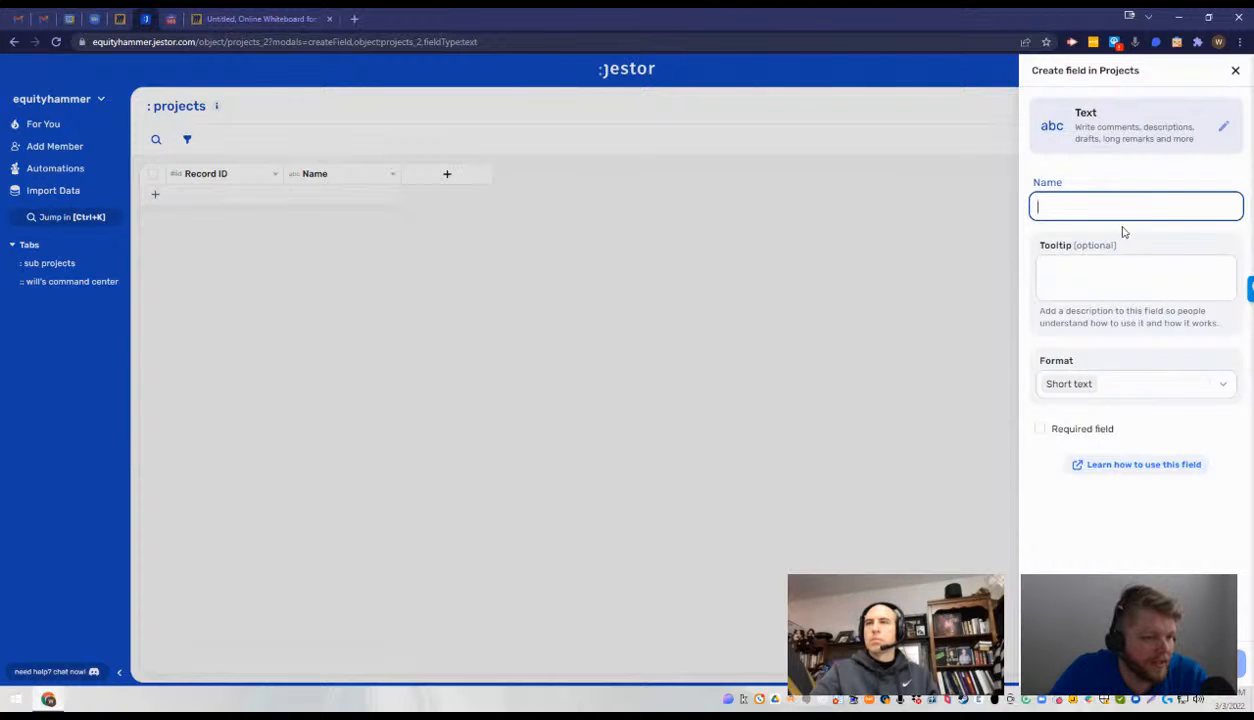
pyautogui.click(940, 240)
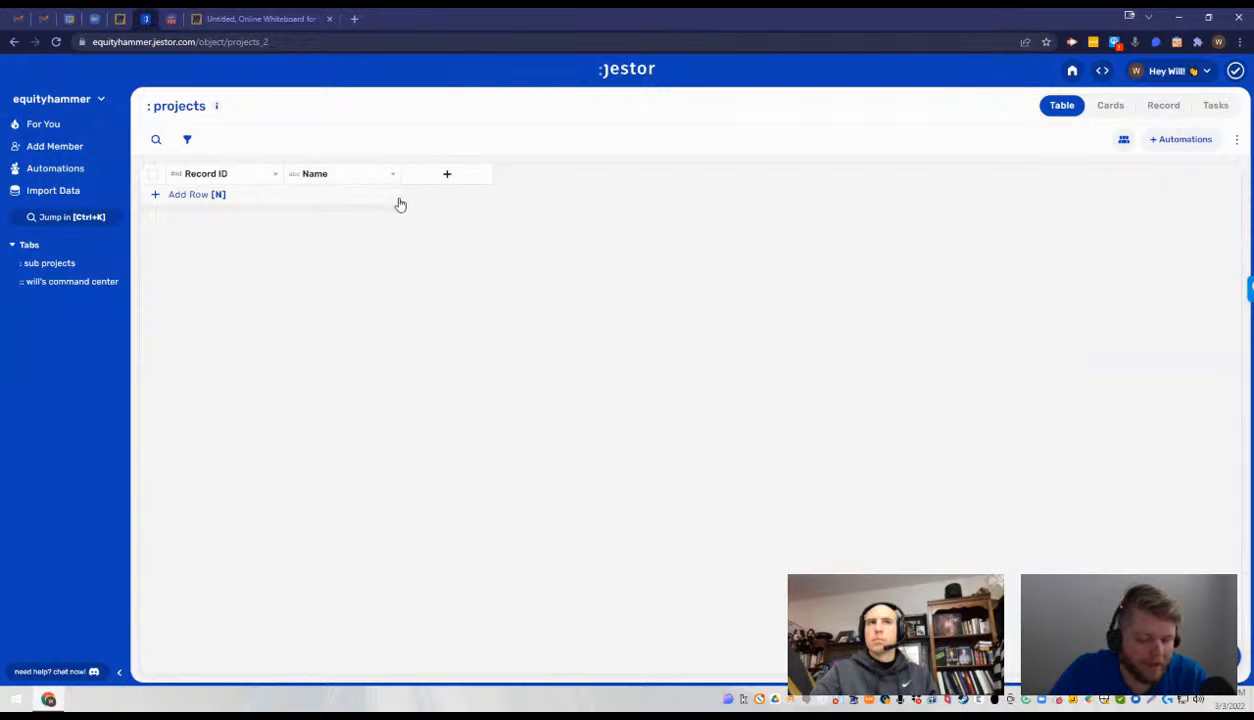
pyautogui.click(399, 204)
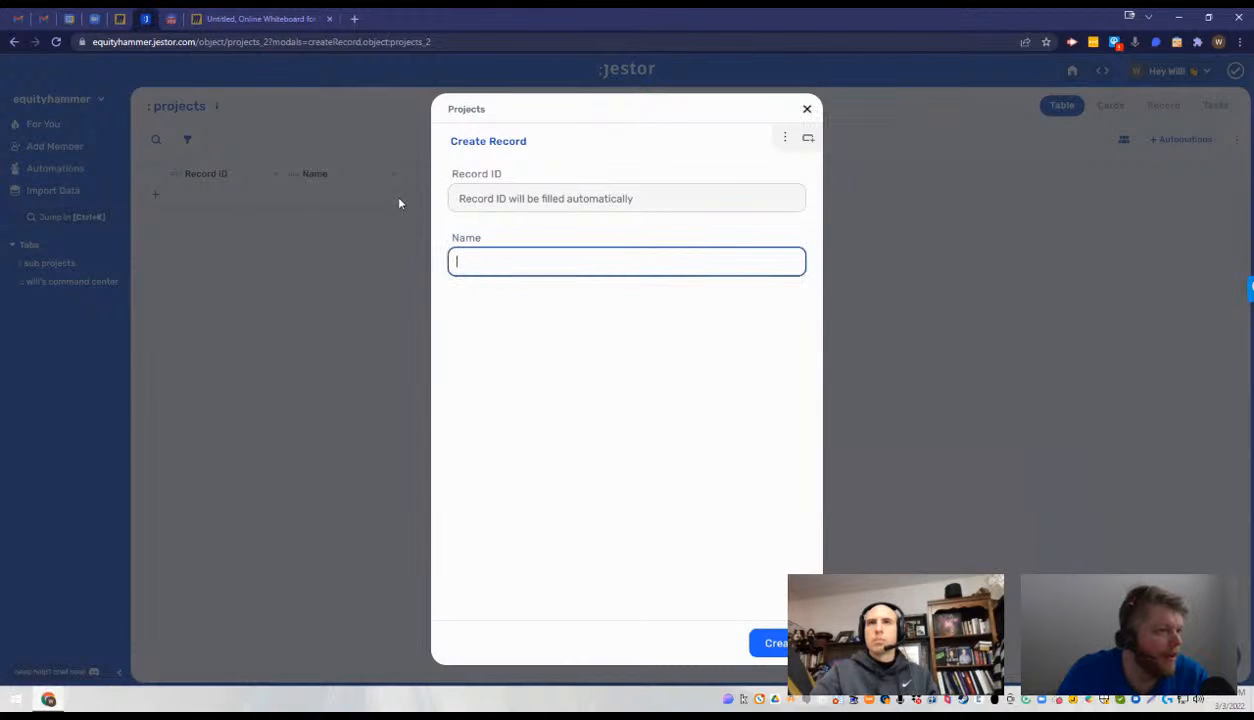
pyautogui.click(349, 261)
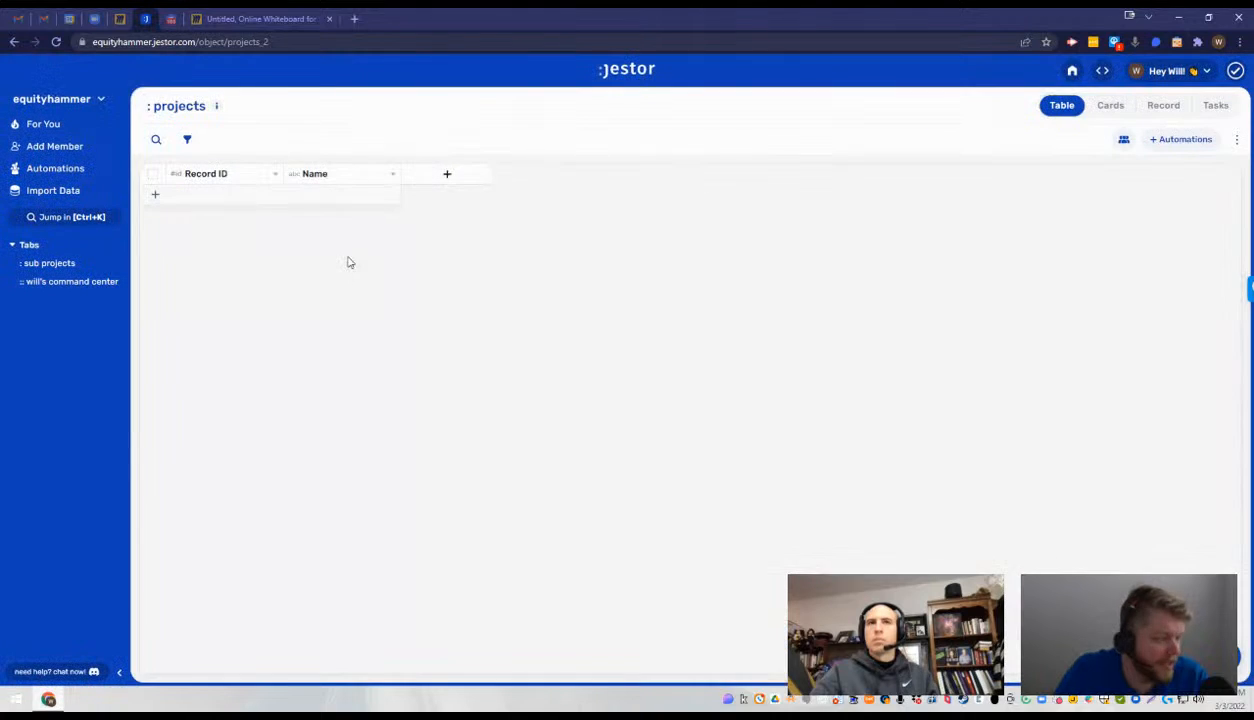
pyautogui.press('n')
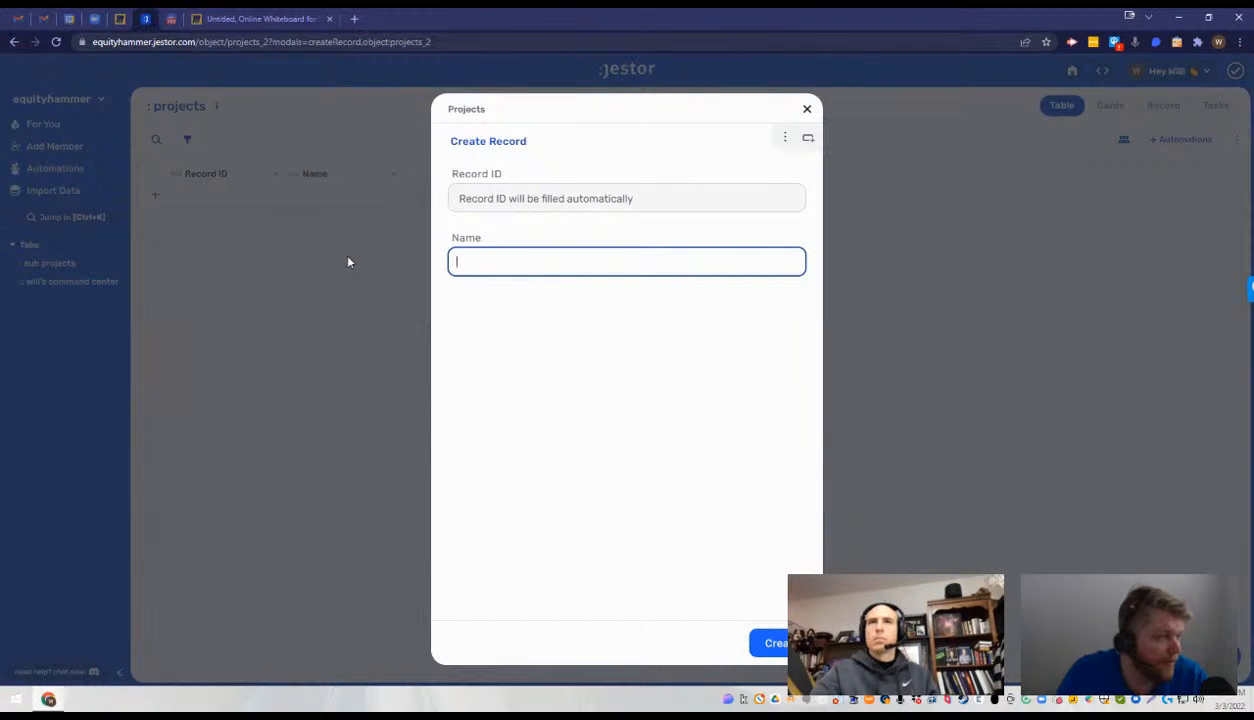
pyautogui.click(349, 261)
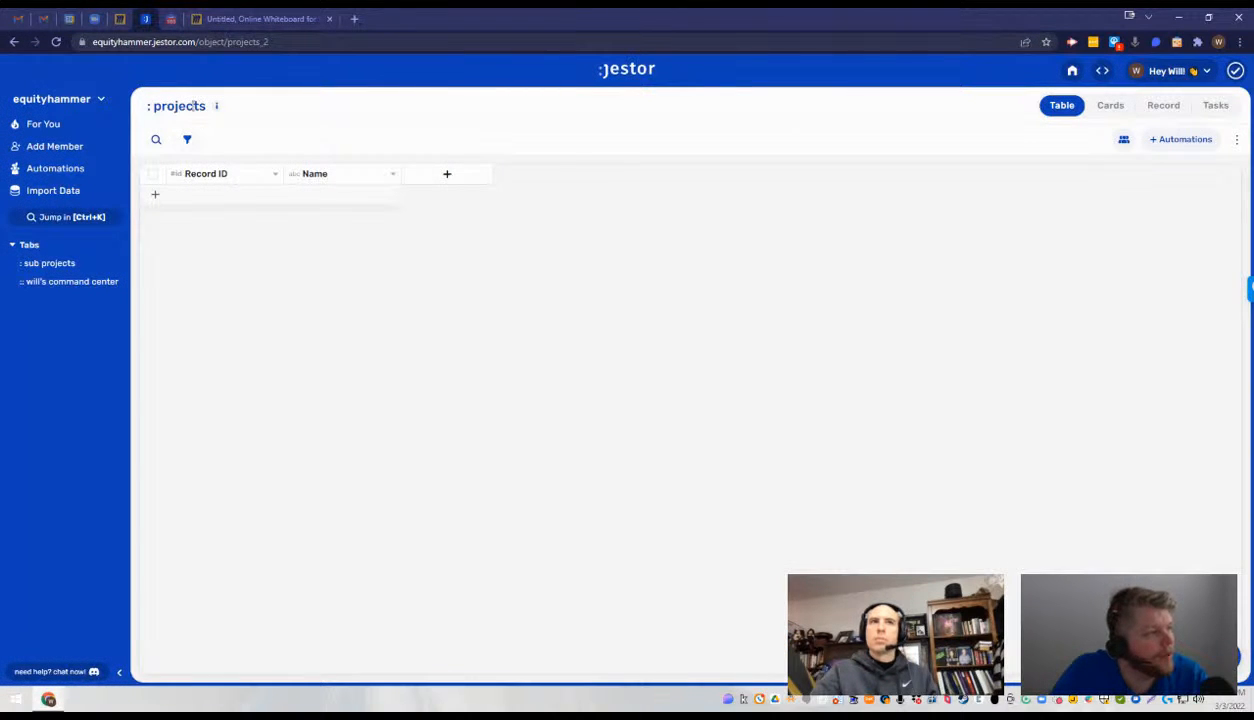
pyautogui.click(275, 177)
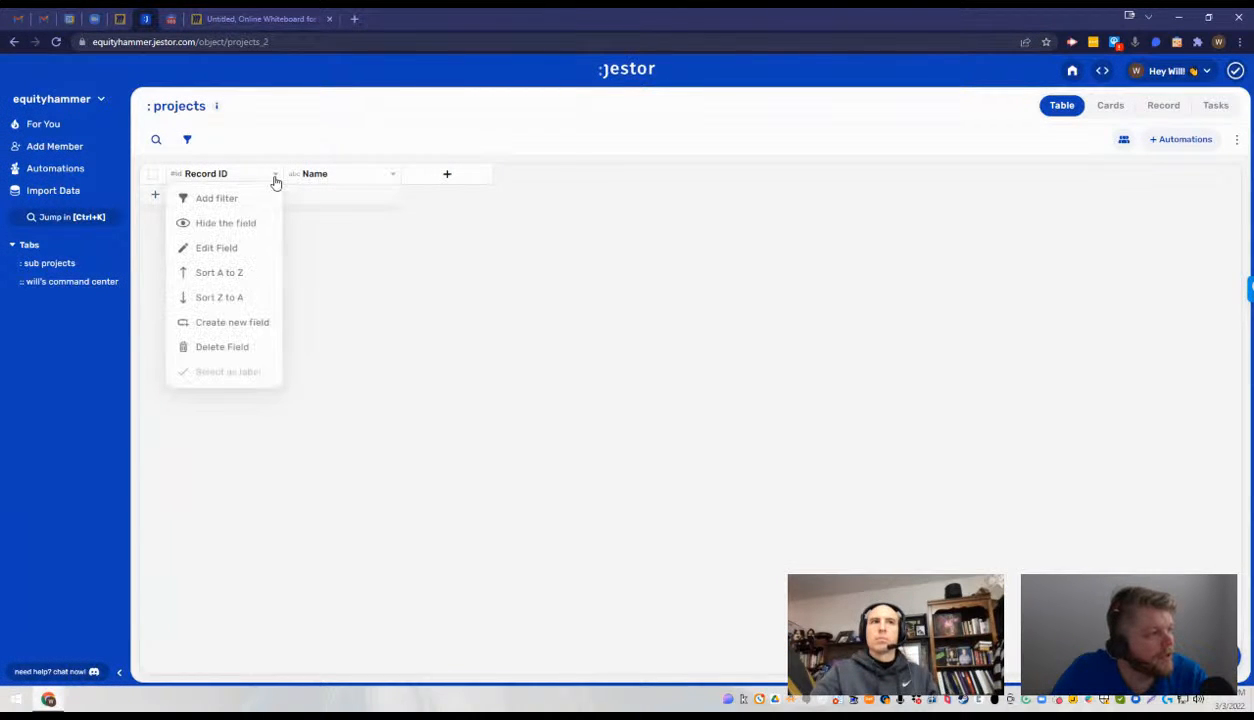
pyautogui.click(247, 251)
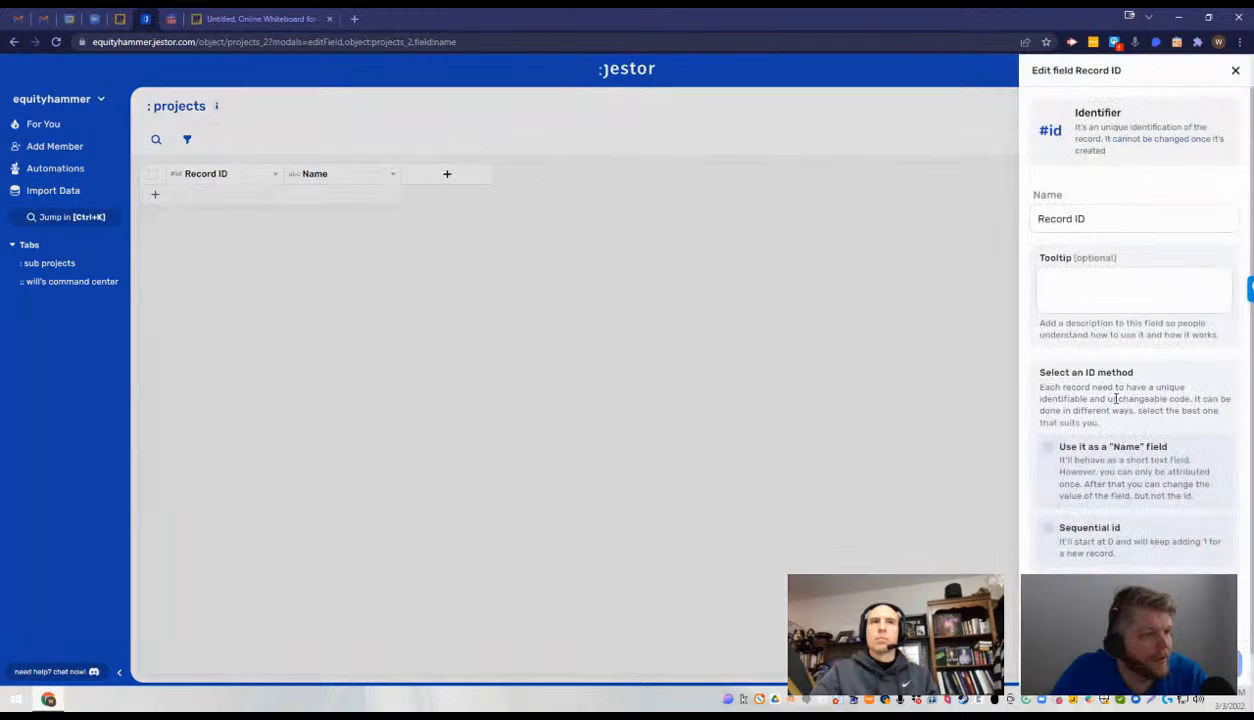
pyautogui.click(1050, 452)
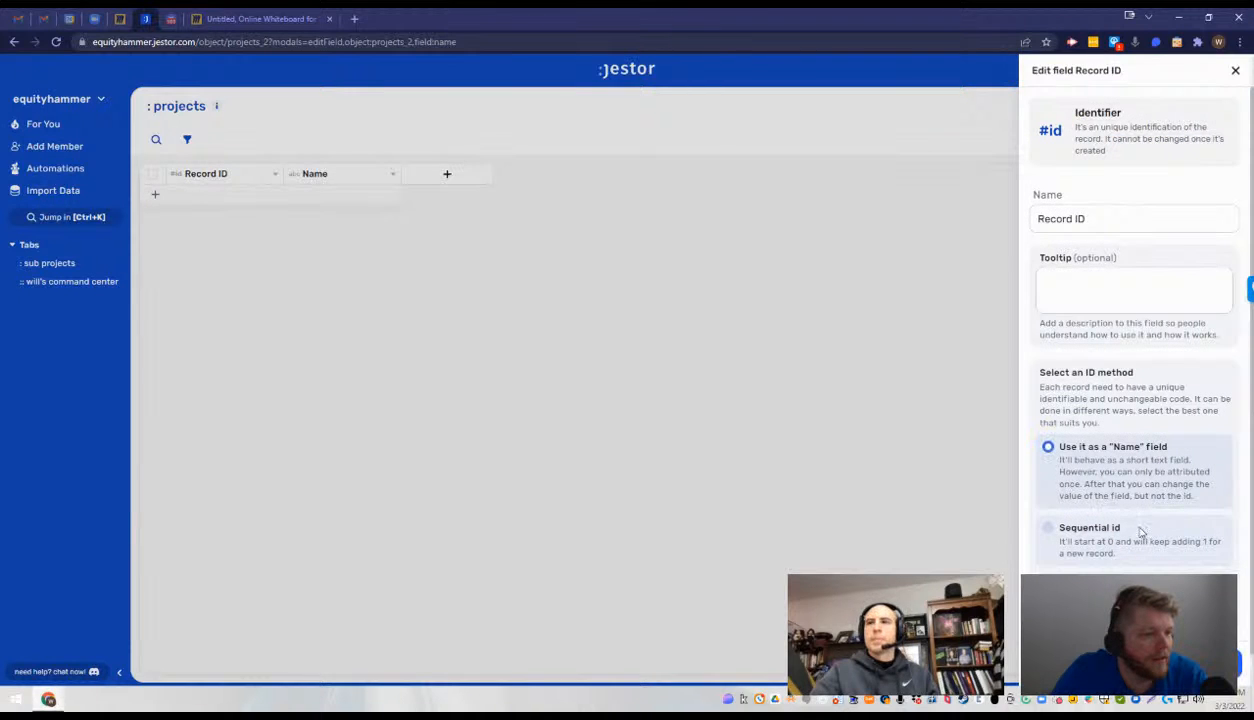
pyautogui.click(1235, 71)
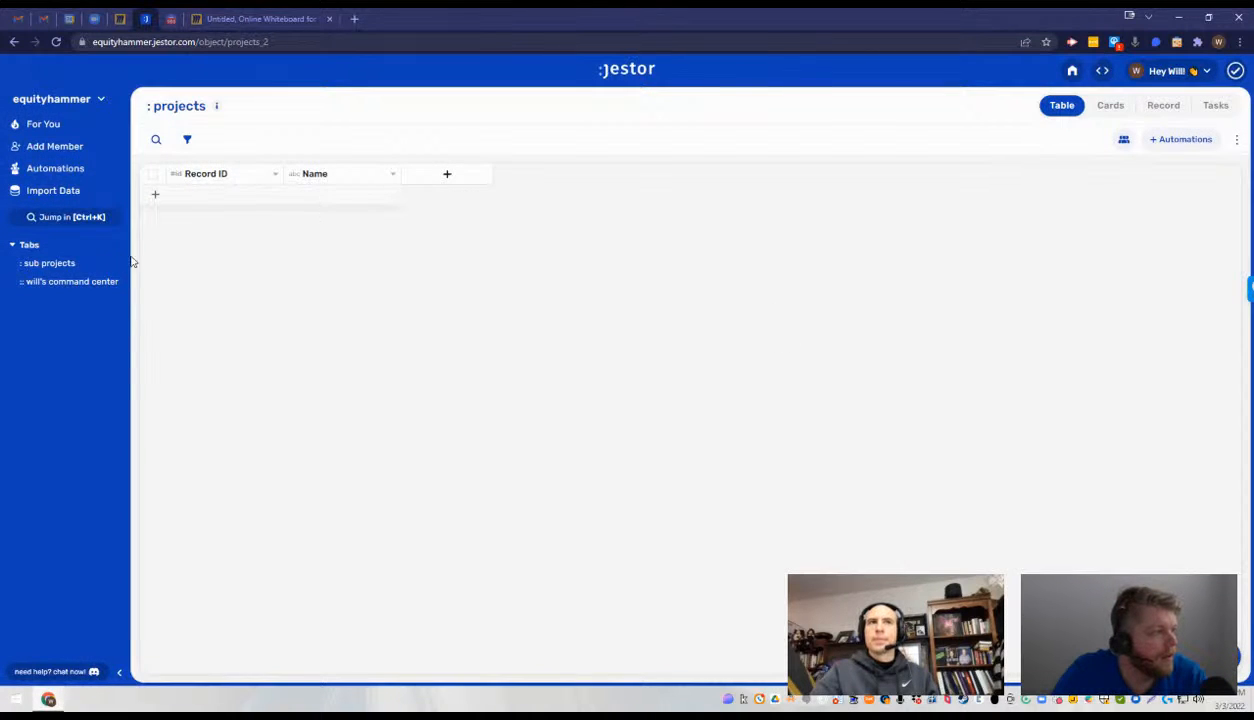
# - Open the sub projects table
pyautogui.click(76, 265)
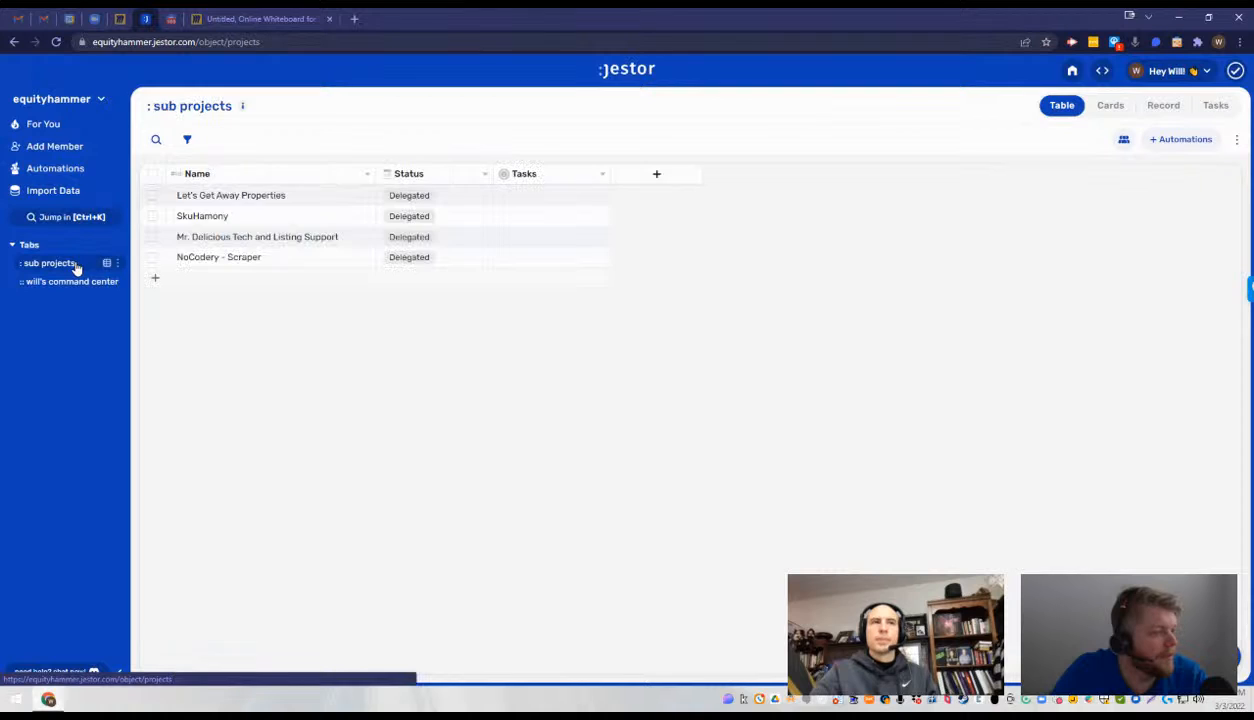
pyautogui.moveTo(328, 197)
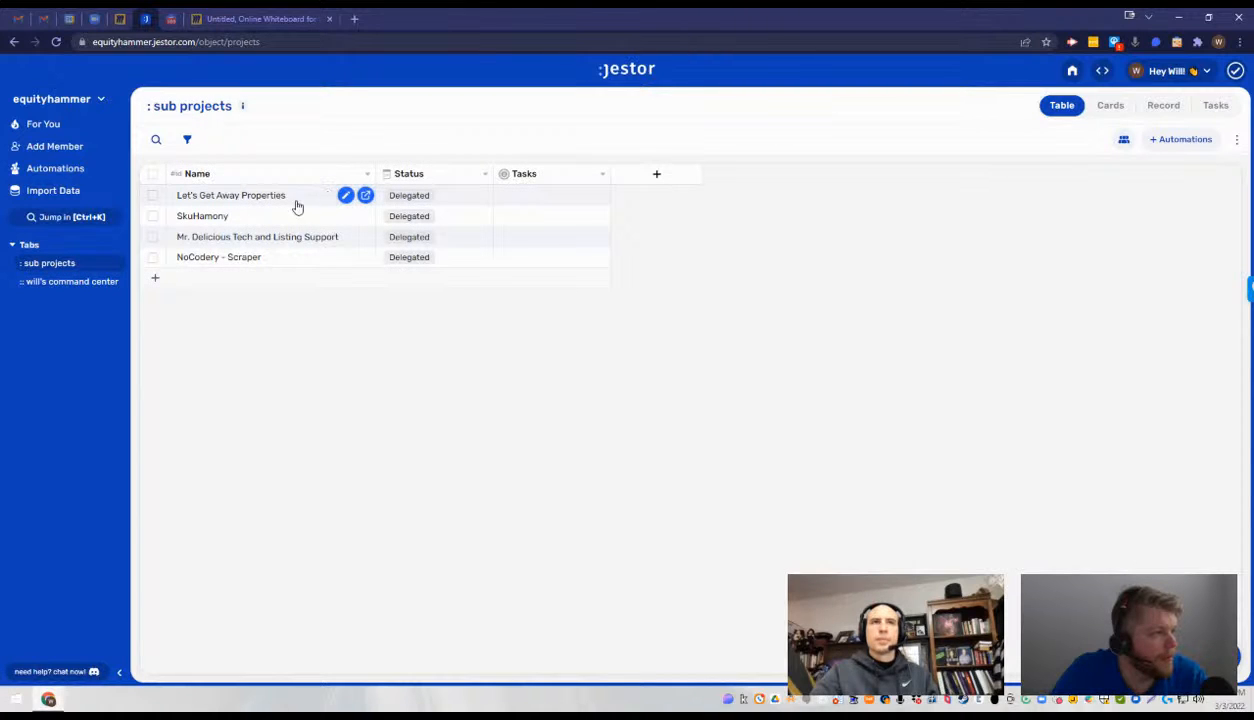
pyautogui.doubleClick(277, 200)
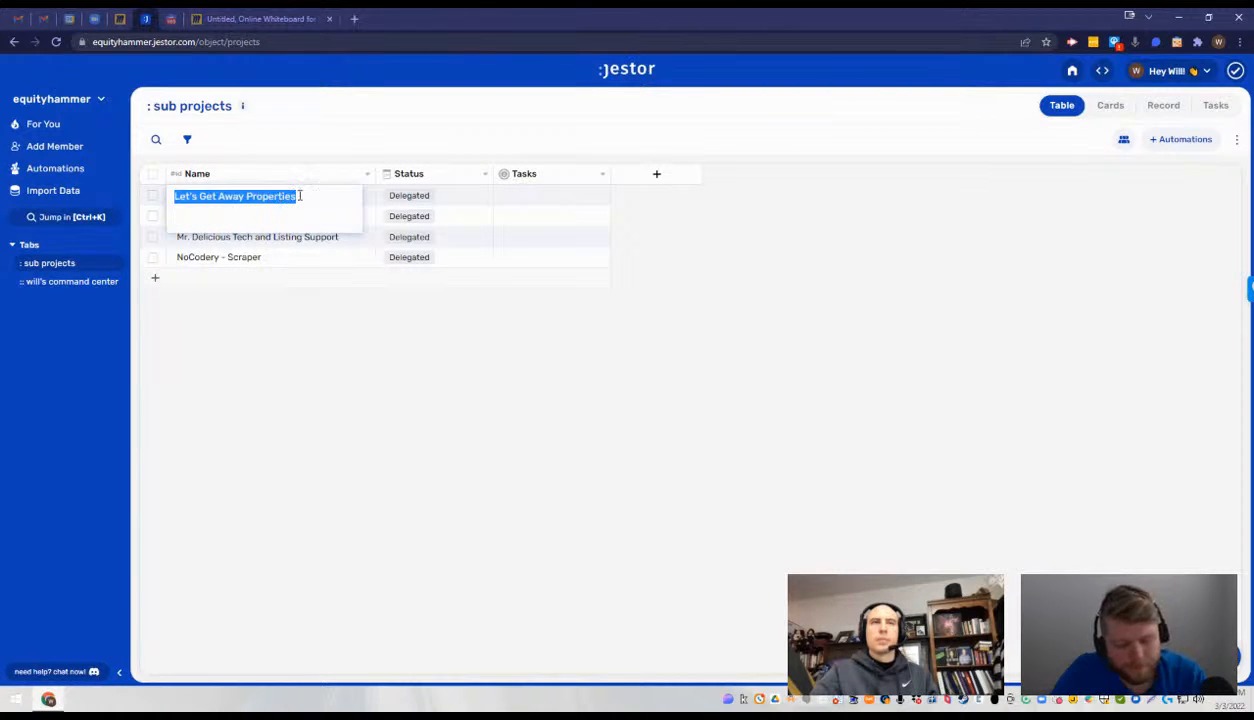
pyautogui.click(662, 184)
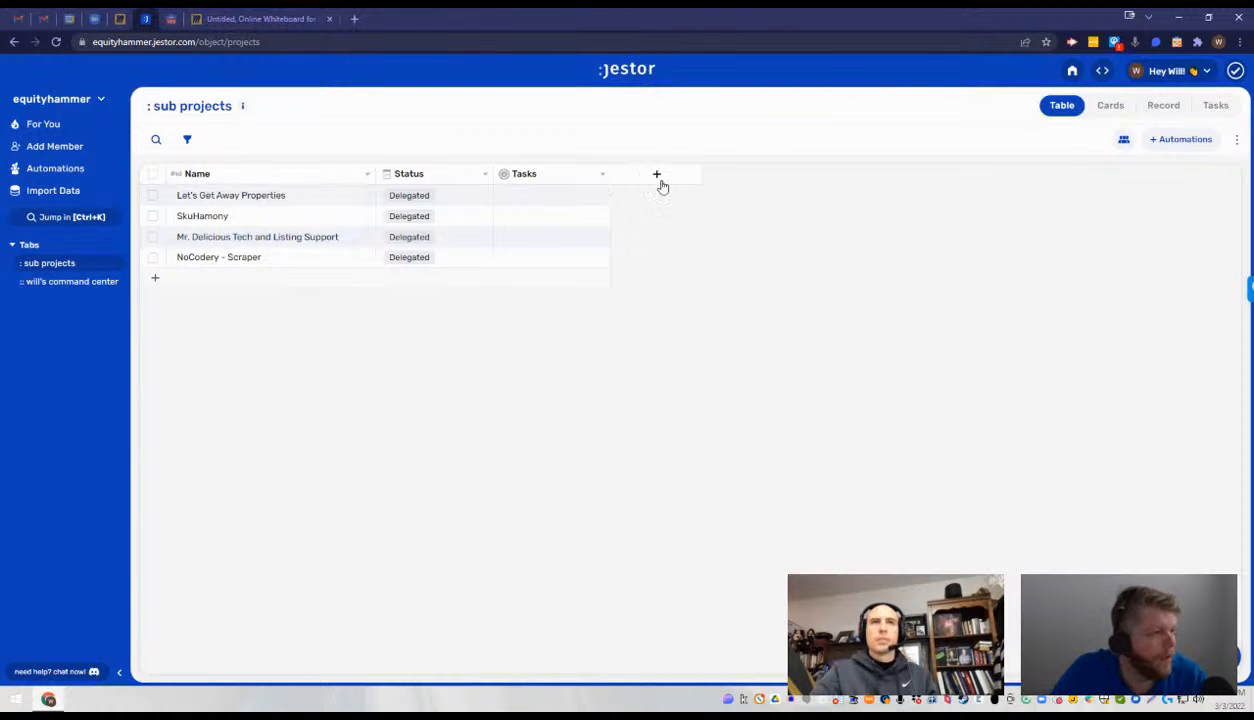
pyautogui.click(367, 177)
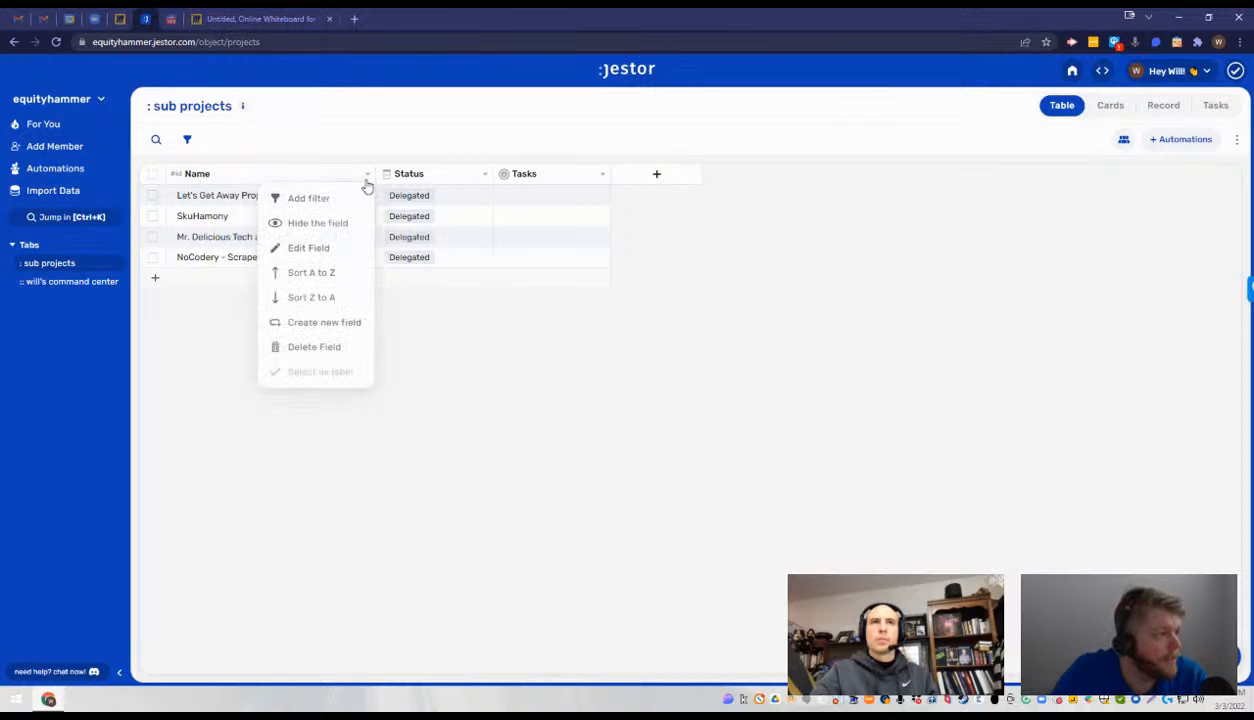
pyautogui.click(320, 247)
pyautogui.doubleClick(1108, 222)
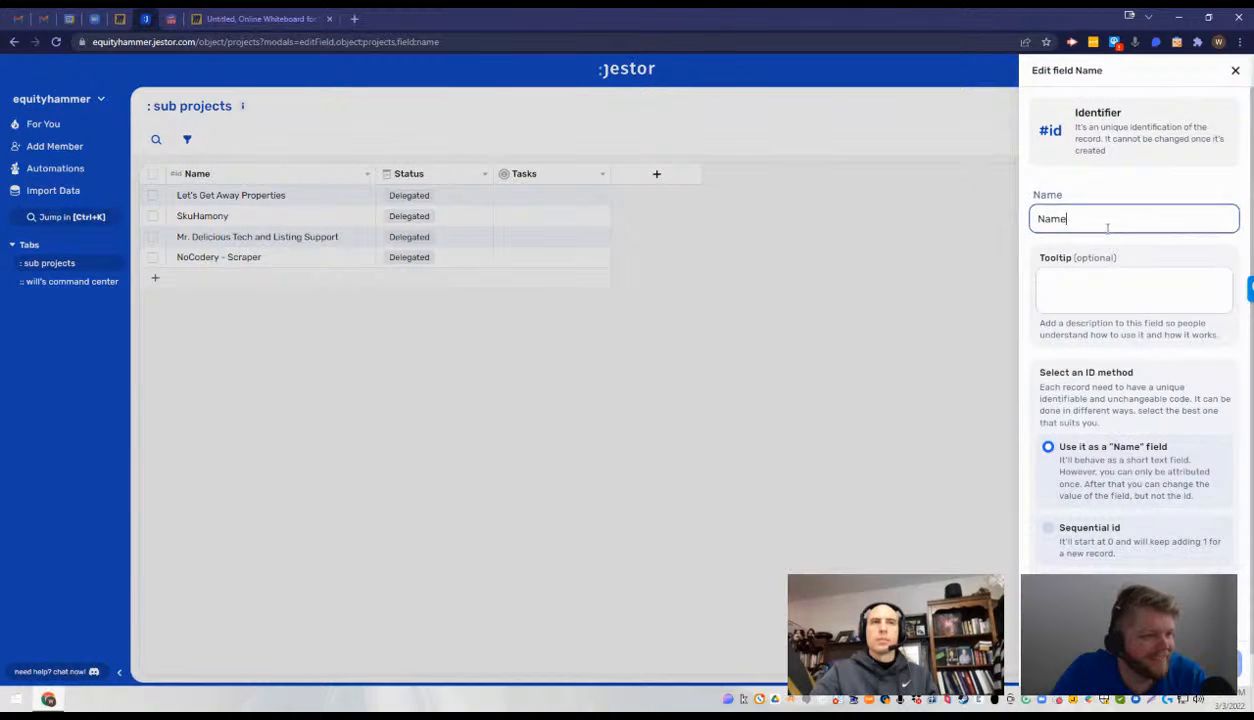
pyautogui.write('R')
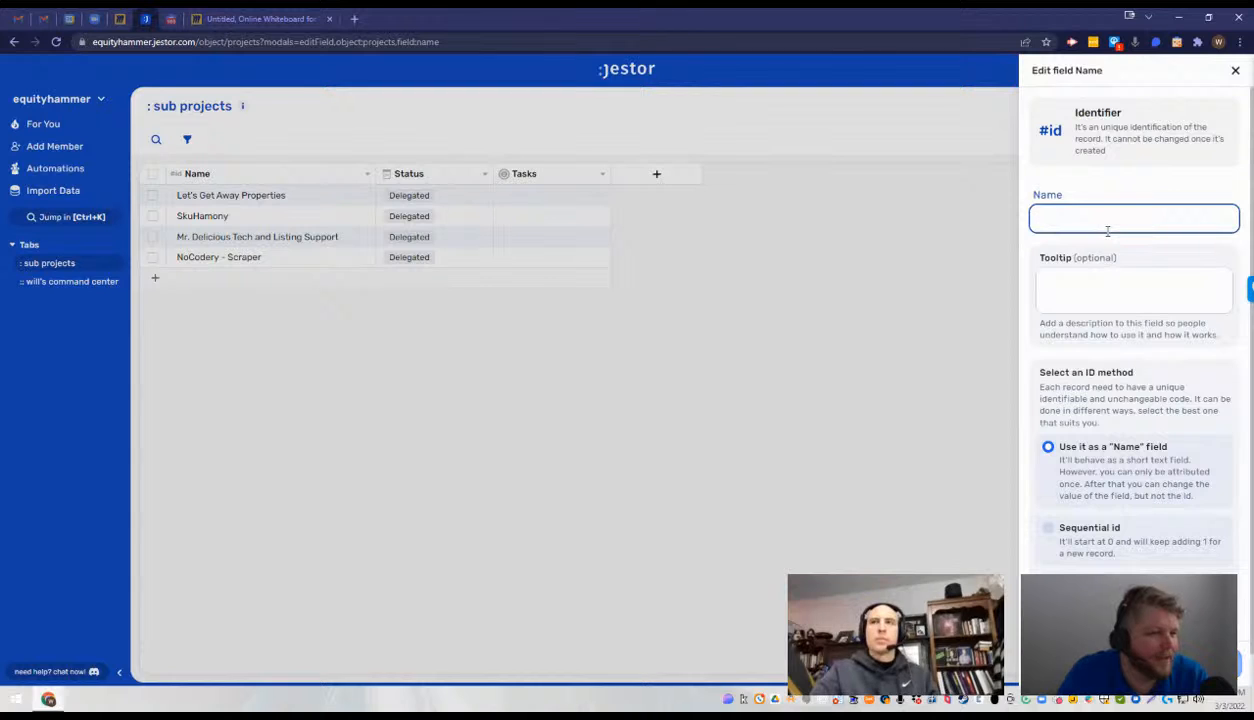
pyautogui.click(715, 354)
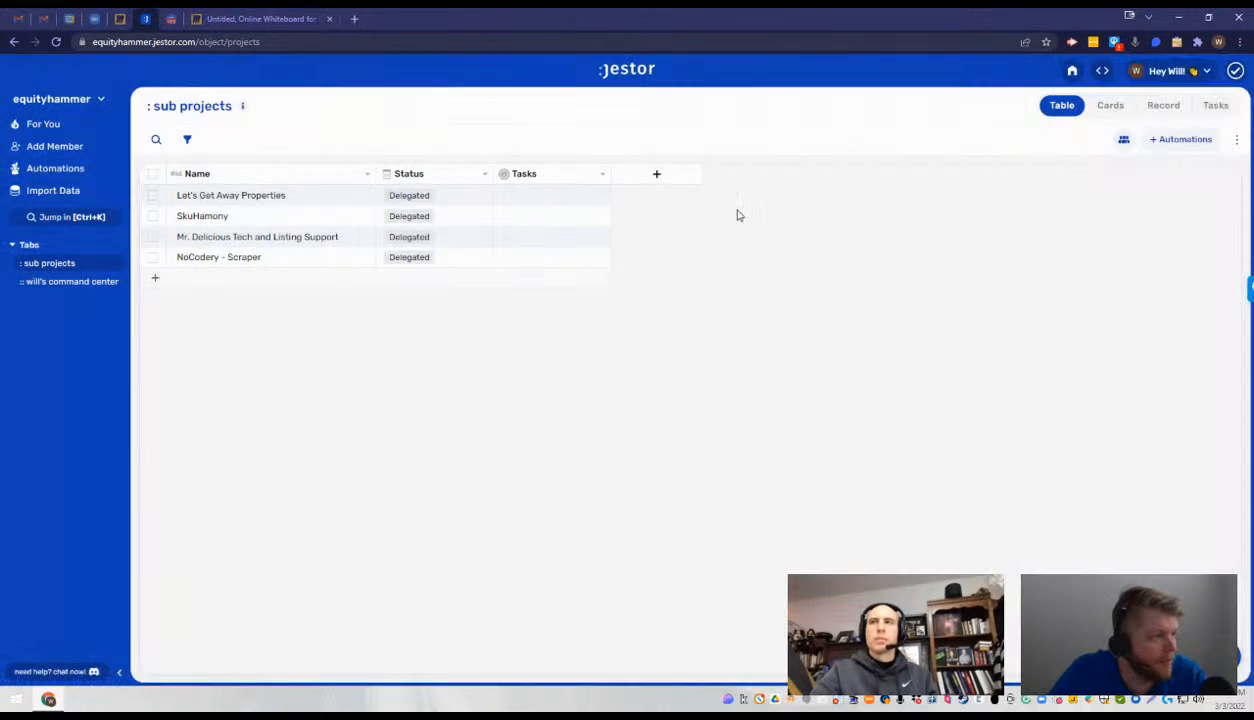
# - Add a short text field called Name 1 to the sub projects table
pyautogui.click(650, 175)
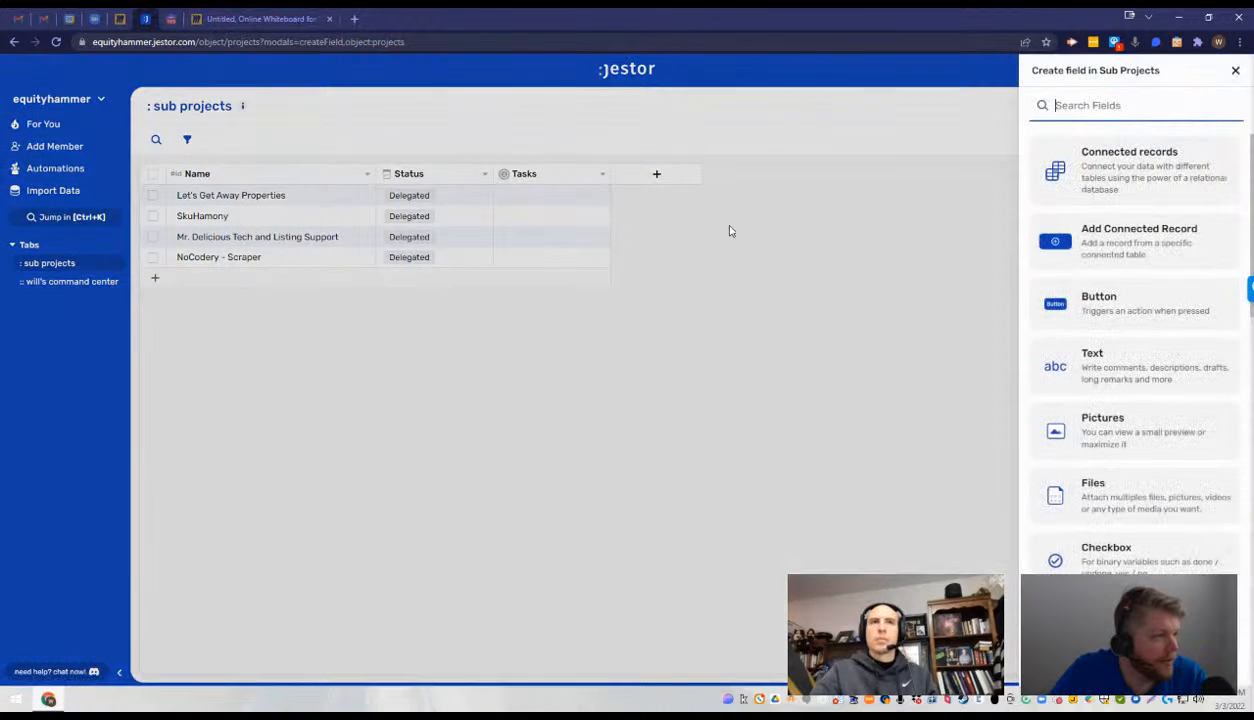
pyautogui.click(1166, 378)
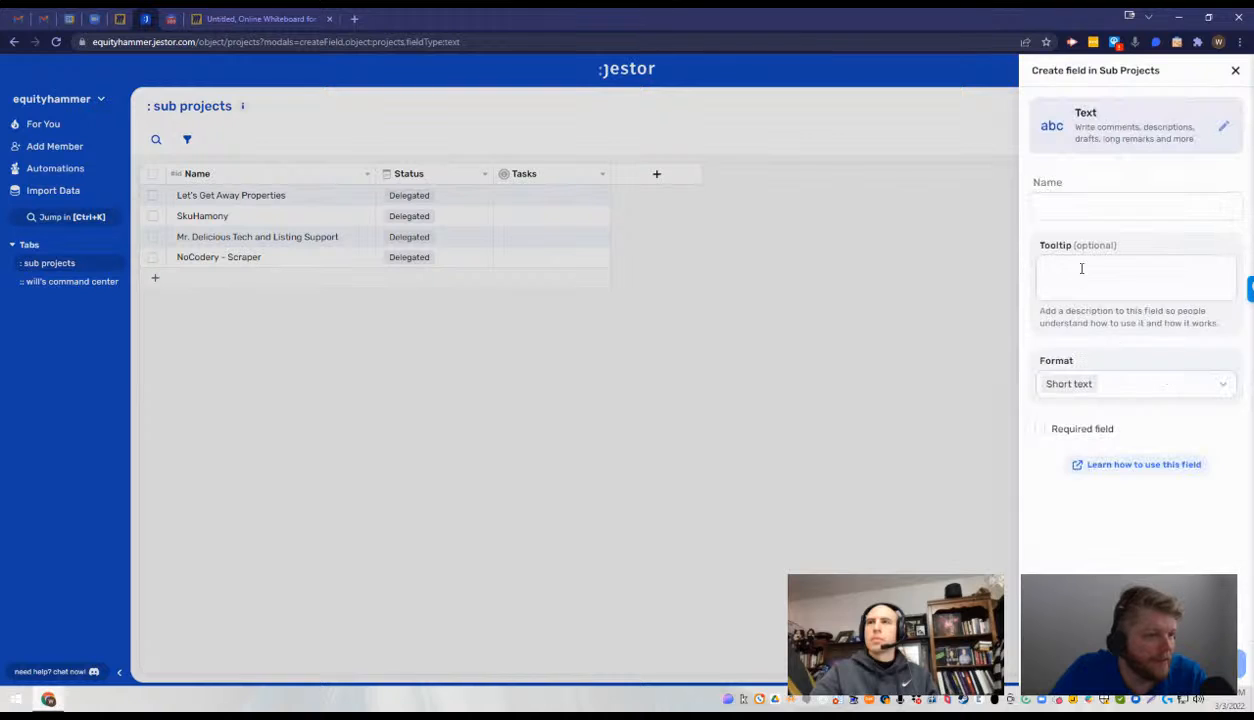
pyautogui.click(1087, 208)
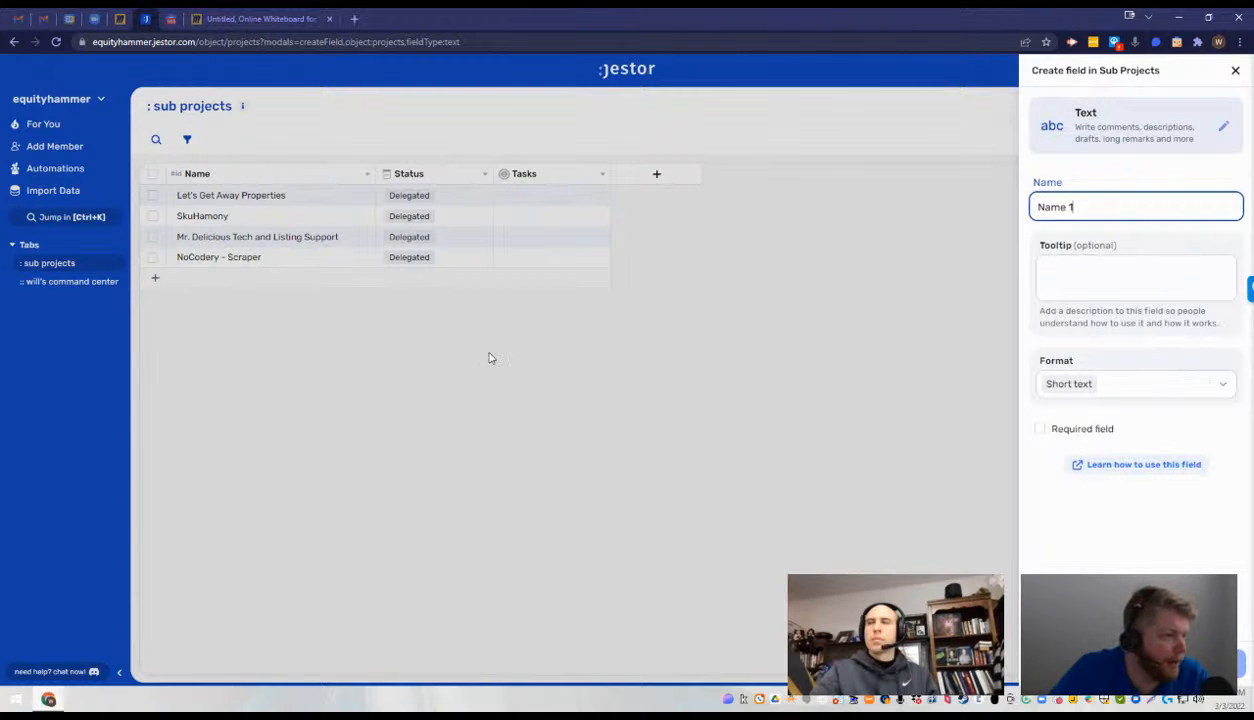
pyautogui.click(288, 232)
# - Copy the Let's Get Away Properties record's name into its Name 1 cell
pyautogui.doubleClick(262, 198)
pyautogui.hotkey('ctrl', 'c')
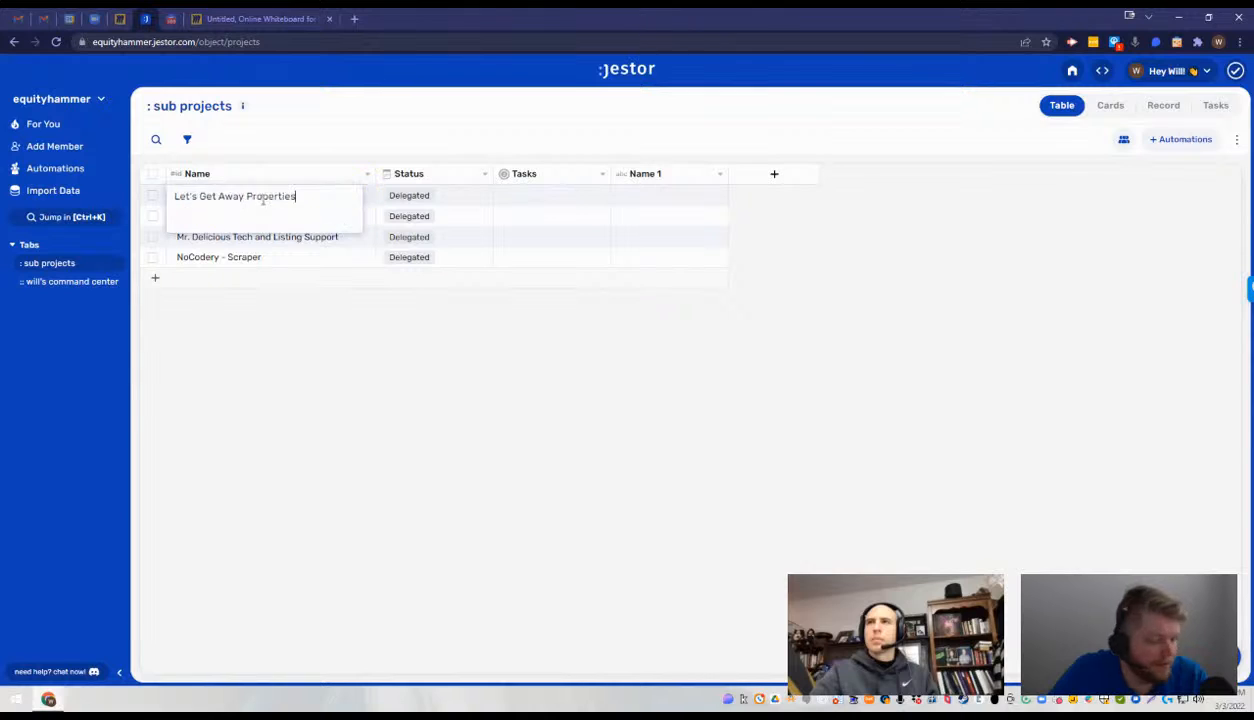
pyautogui.click(649, 196)
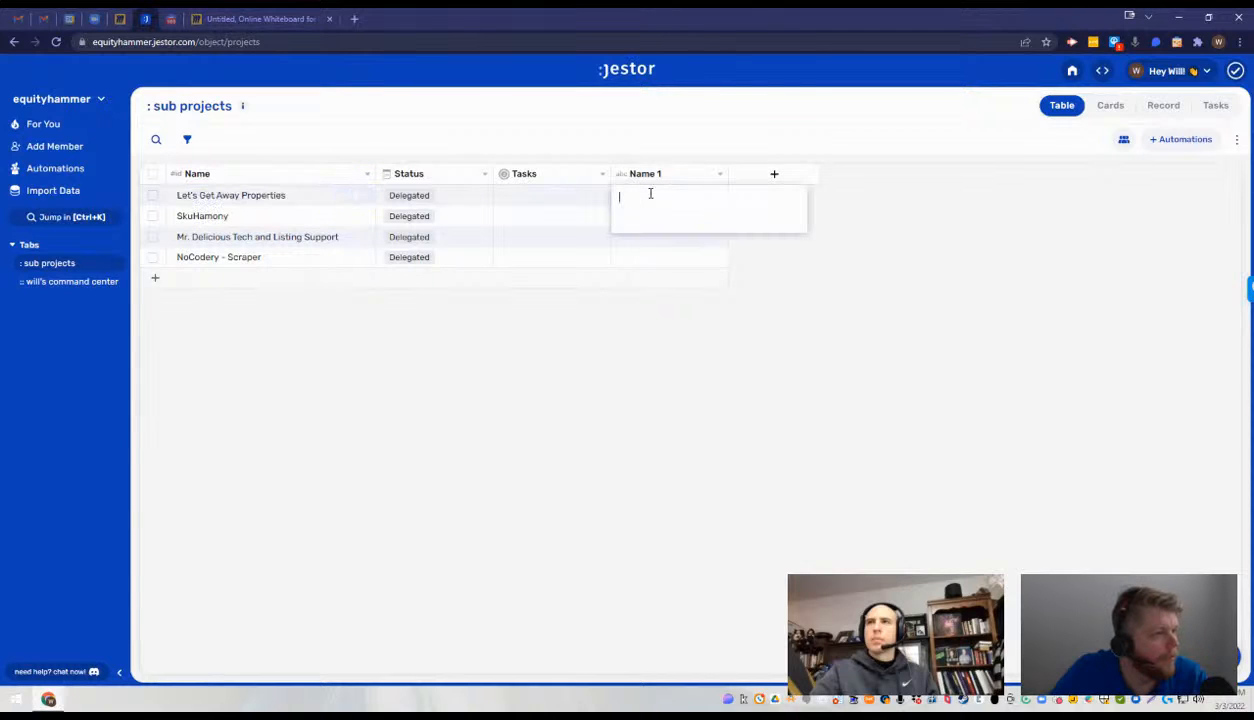
pyautogui.hotkey('ctrl', 'v')
pyautogui.click(850, 250)
# - Copy the SkuHamony record's name into its Name 1 cell
pyautogui.doubleClick(310, 218)
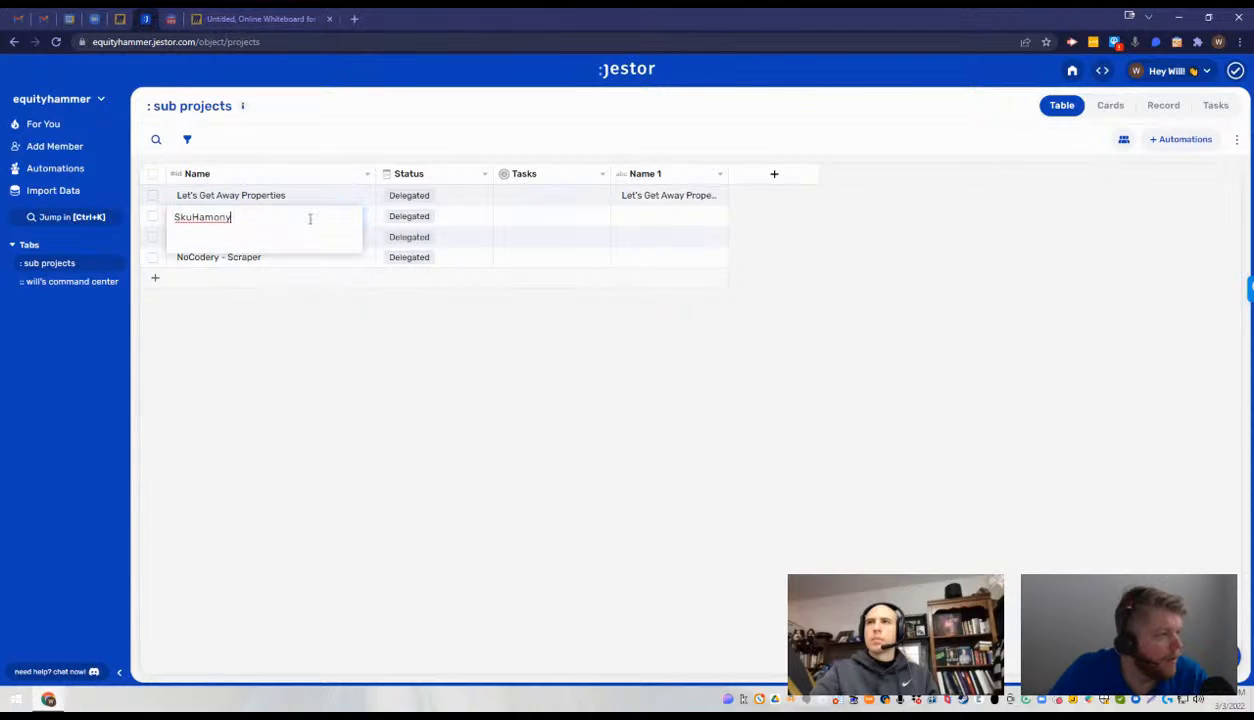
pyautogui.click(764, 216)
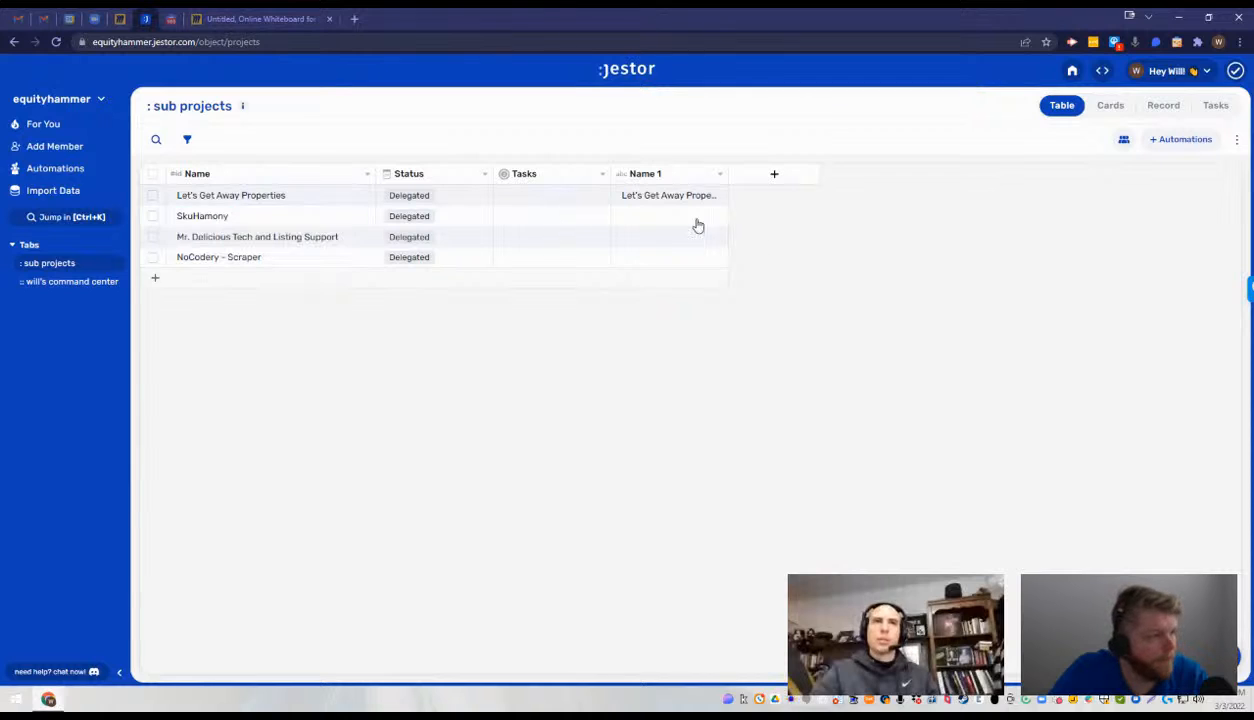
pyautogui.click(687, 218)
pyautogui.write('SkuHamony')
pyautogui.click(746, 287)
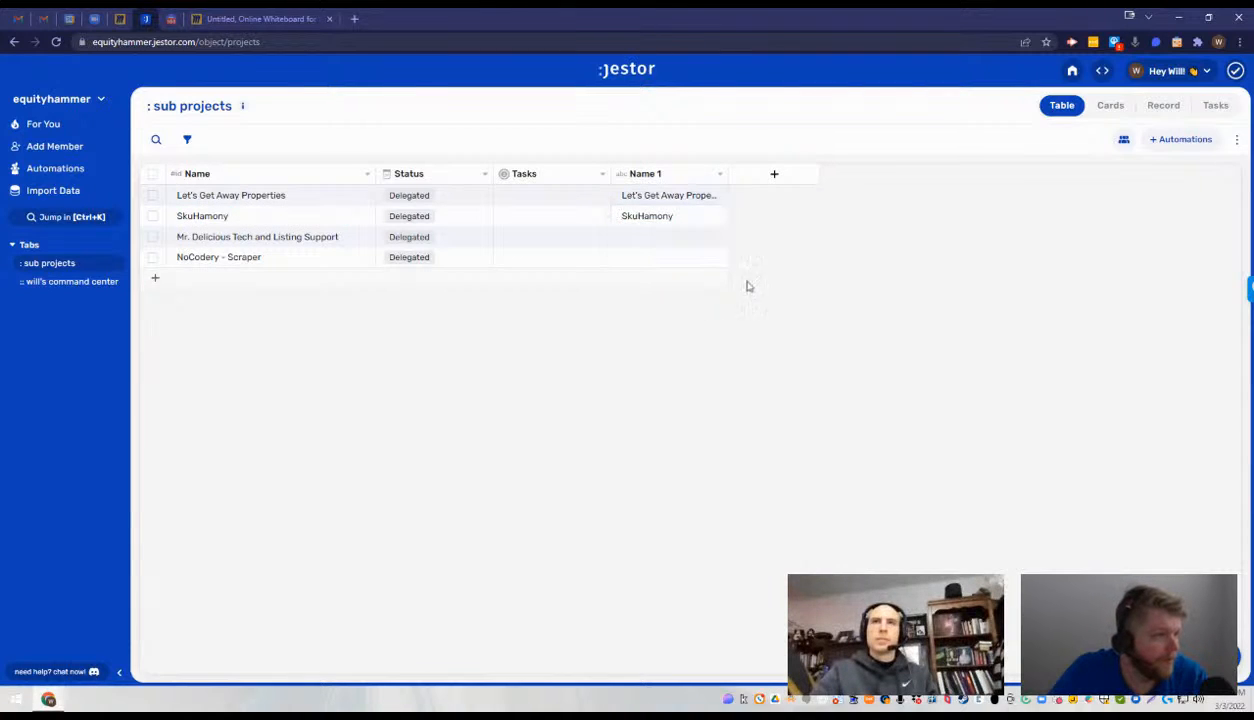
# - Copy the Mr. Delicious Tech and Listing Support record's name into its Name 1 cell
pyautogui.tripleClick(334, 236)
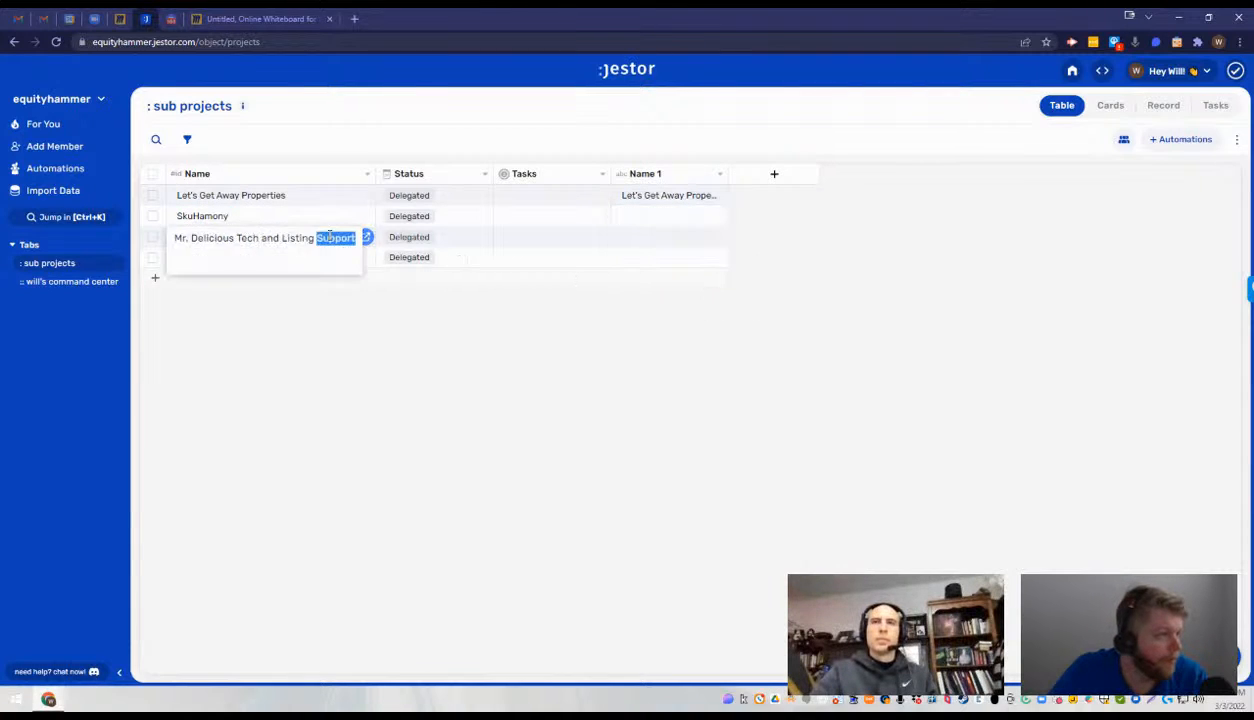
pyautogui.hotkey('ctrl', 'c')
pyautogui.click(679, 238)
pyautogui.hotkey('ctrl', 'v')
pyautogui.click(518, 300)
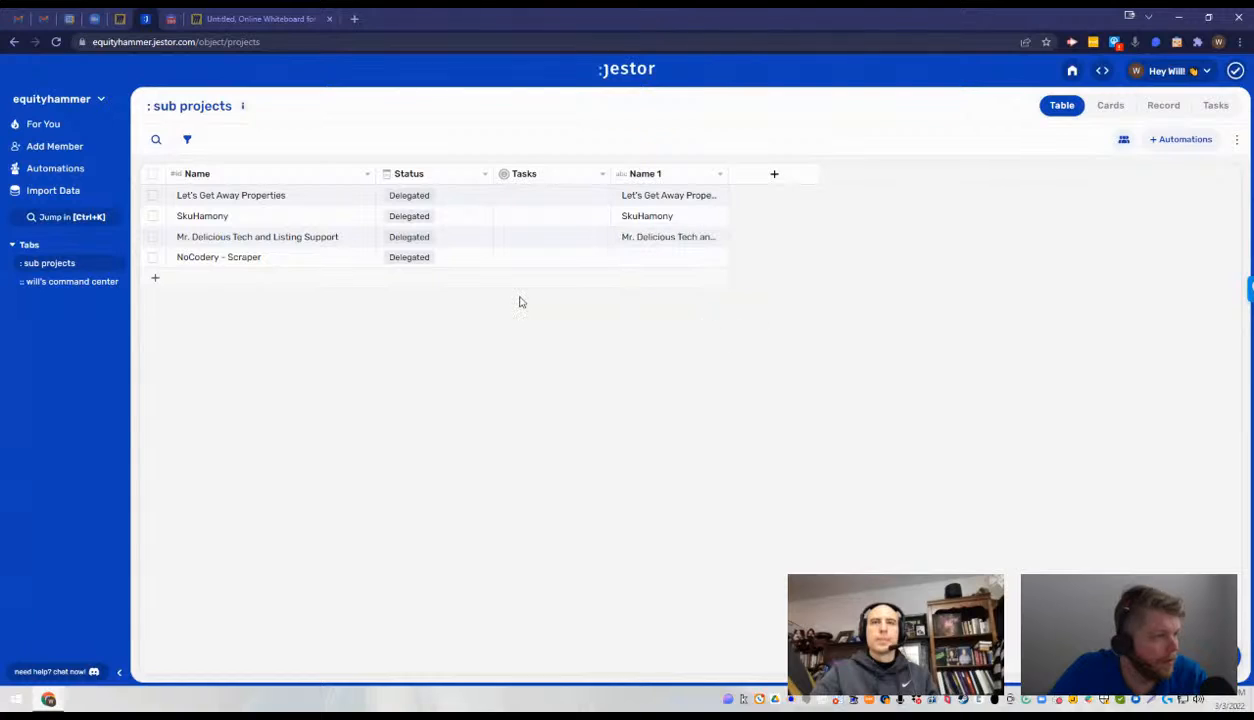
# - Copy the NoCodery - Scraper record's name into its Name 1 cell
pyautogui.click(272, 257)
pyautogui.tripleClick(274, 257)
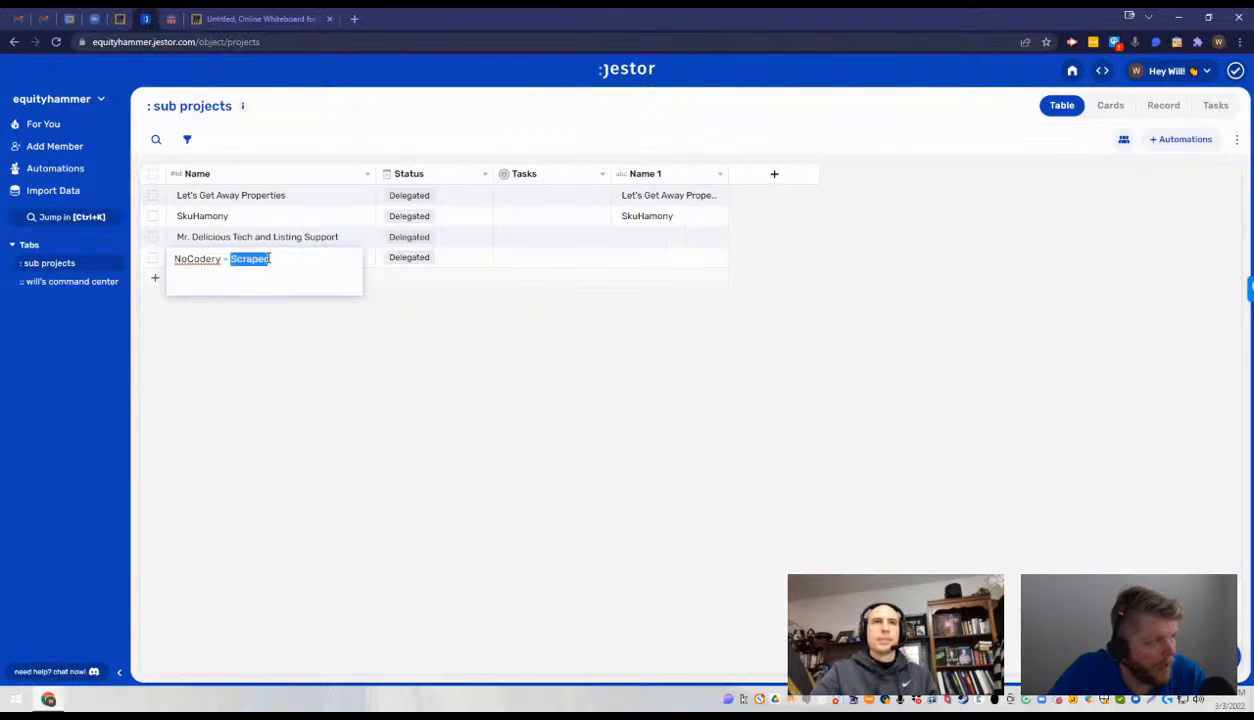
pyautogui.hotkey('ctrl', 'c')
pyautogui.click(638, 273)
pyautogui.click(640, 259)
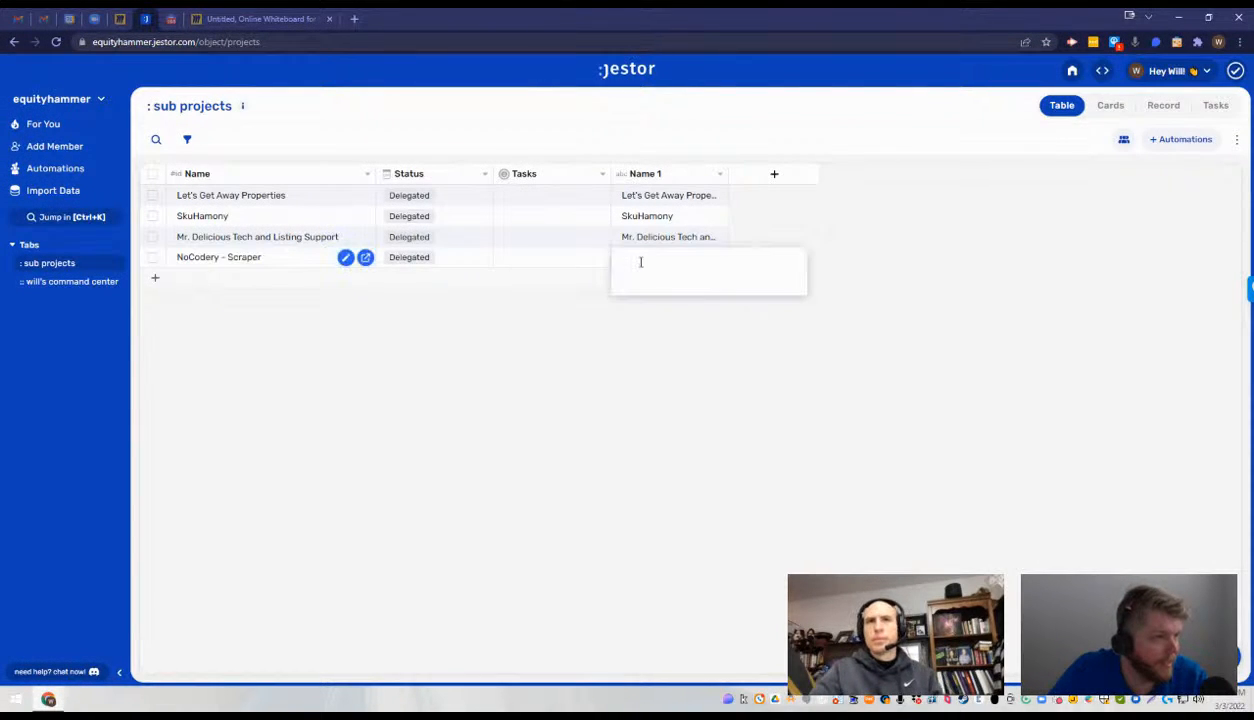
pyautogui.hotkey('ctrl', 'v')
pyautogui.click(548, 303)
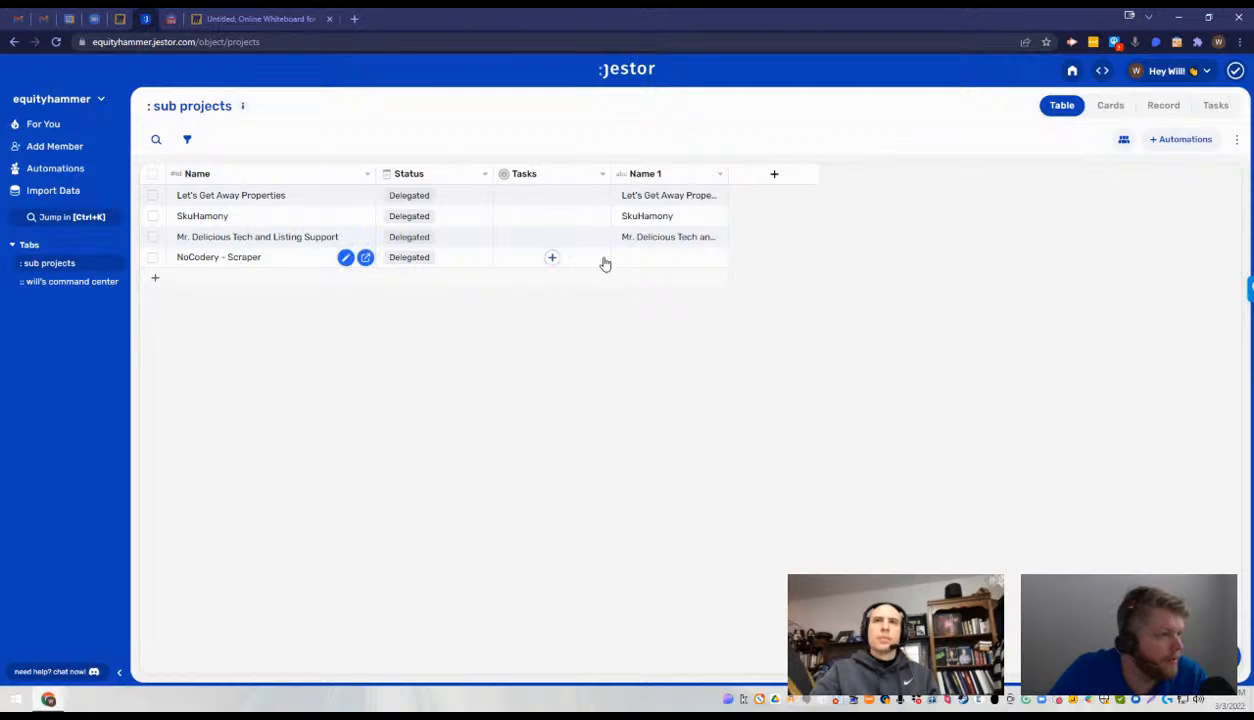
pyautogui.click(636, 264)
pyautogui.hotkey('ctrl', 'v')
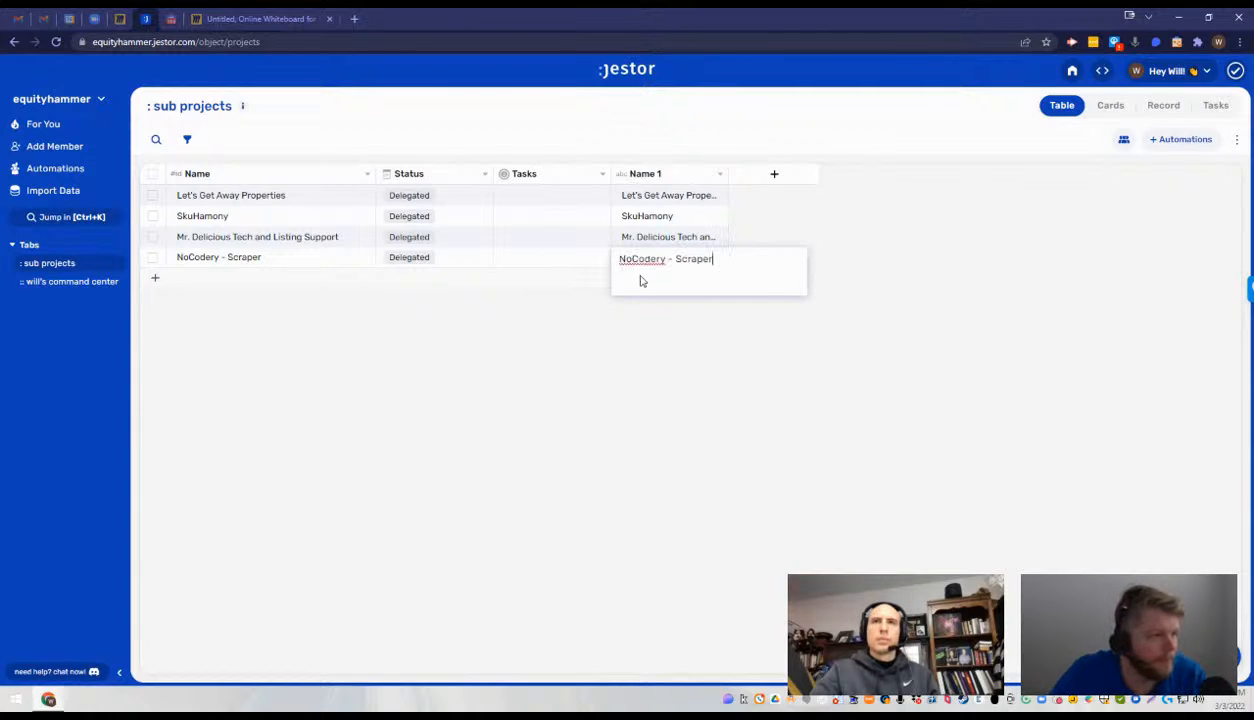
pyautogui.click(560, 380)
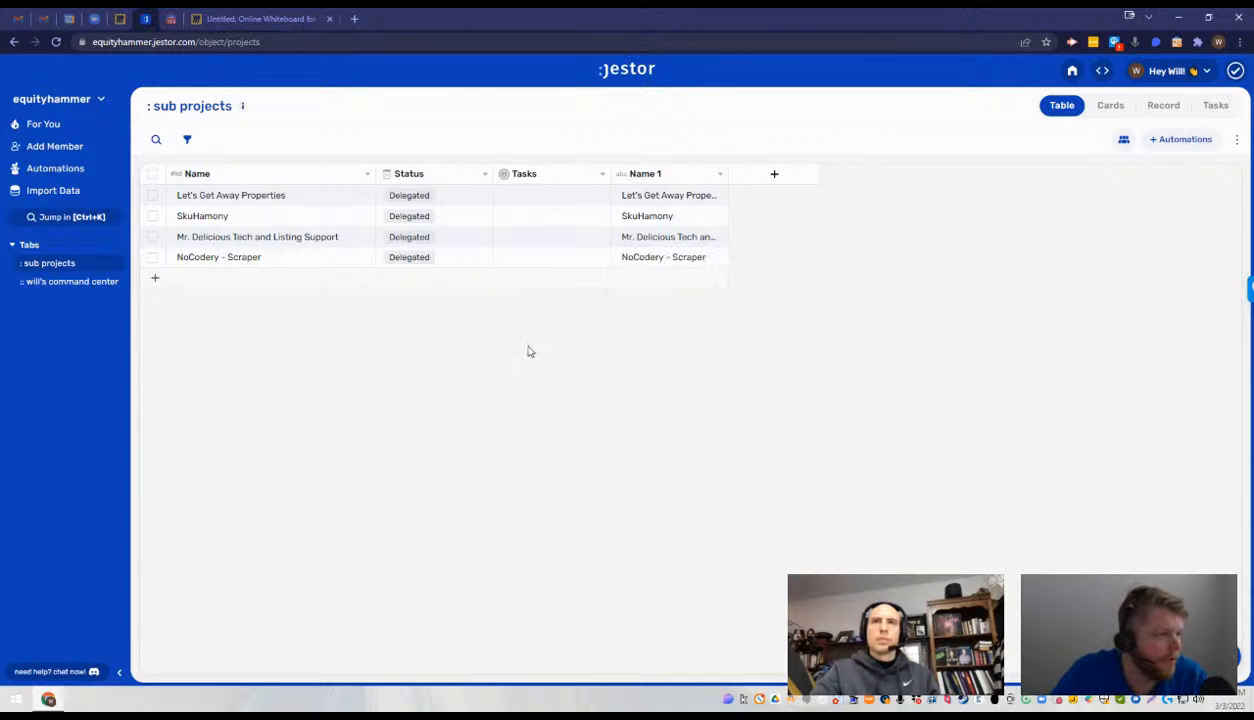
# - Try to set the identifier field's ID method to Use it as a "Name" field, reload the table, and check the new record form
pyautogui.click(364, 176)
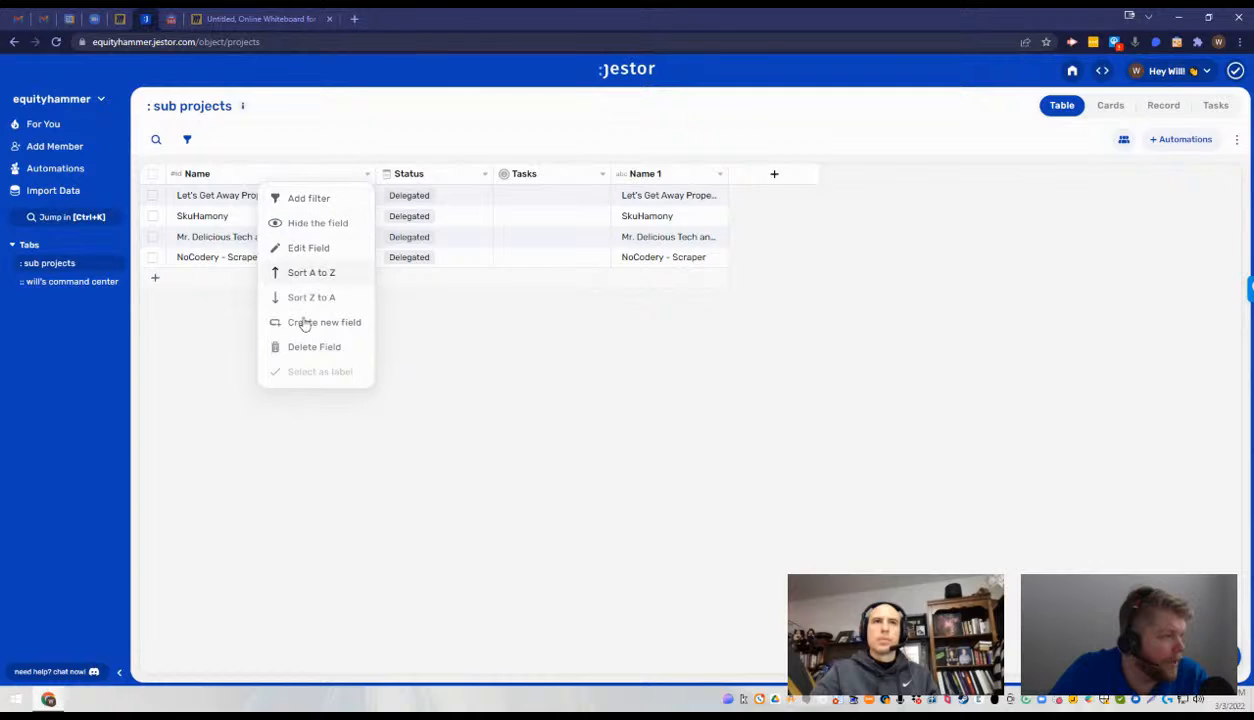
pyautogui.click(316, 247)
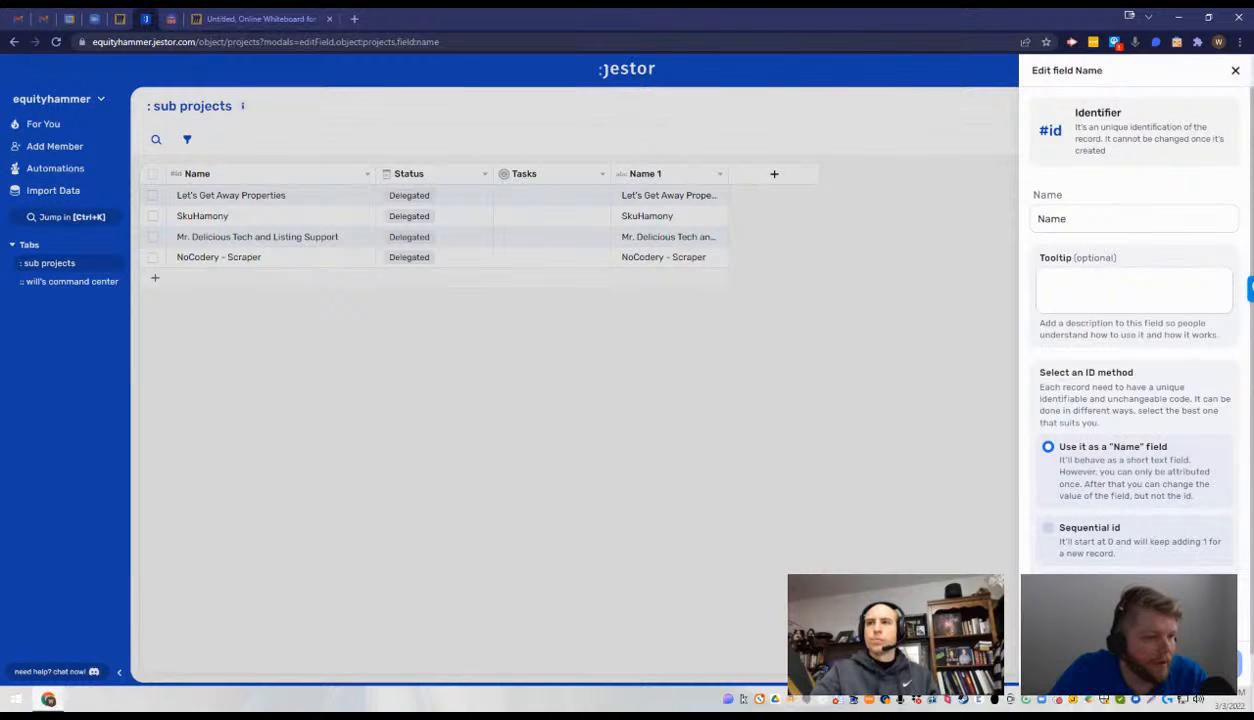
pyautogui.click(485, 361)
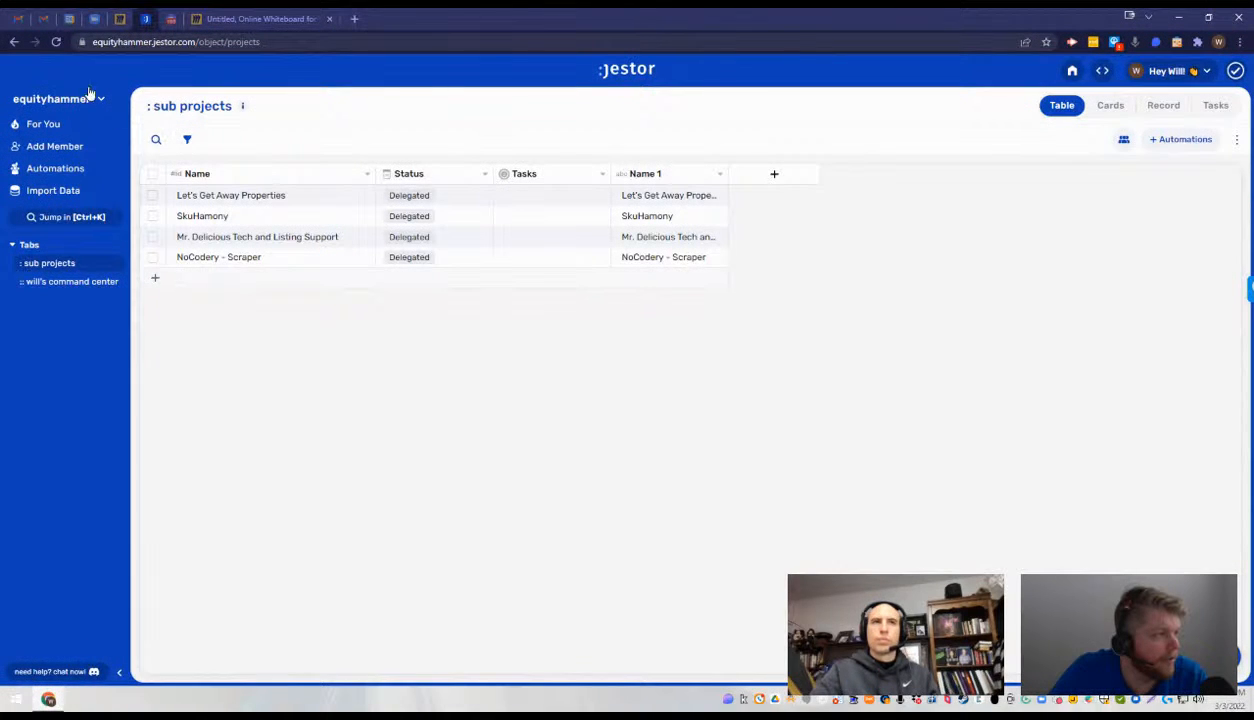
pyautogui.click(57, 42)
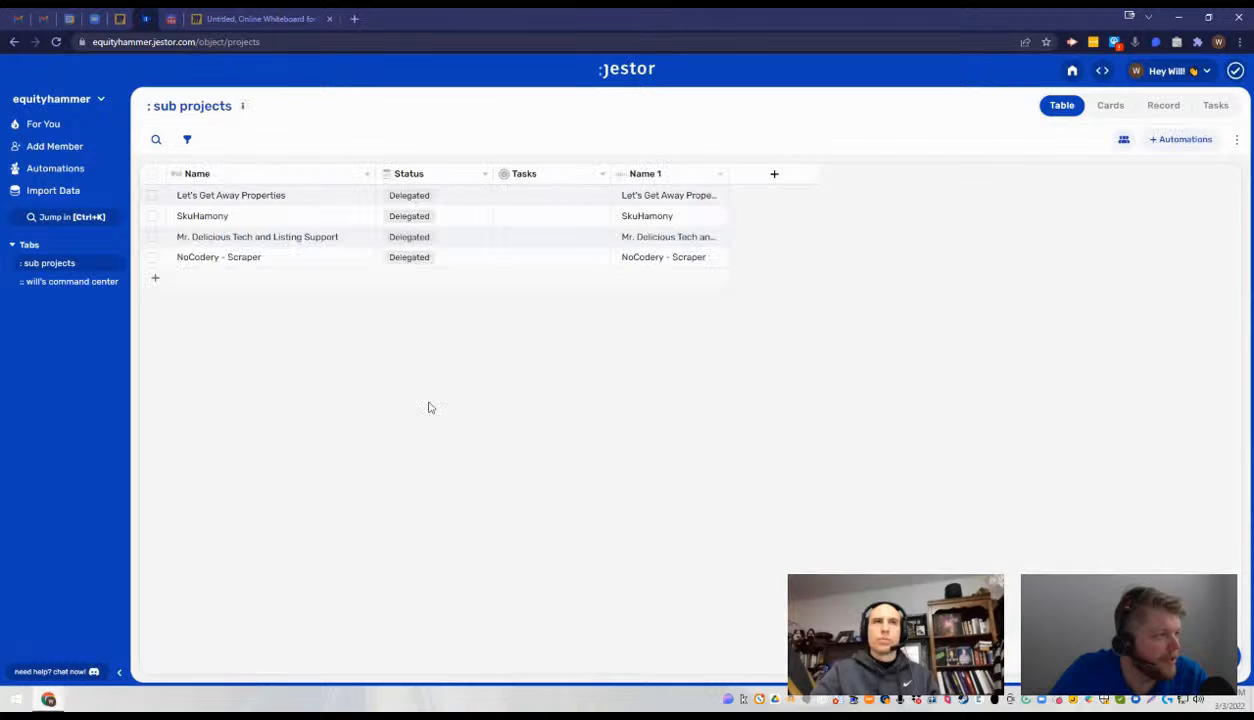
pyautogui.click(189, 279)
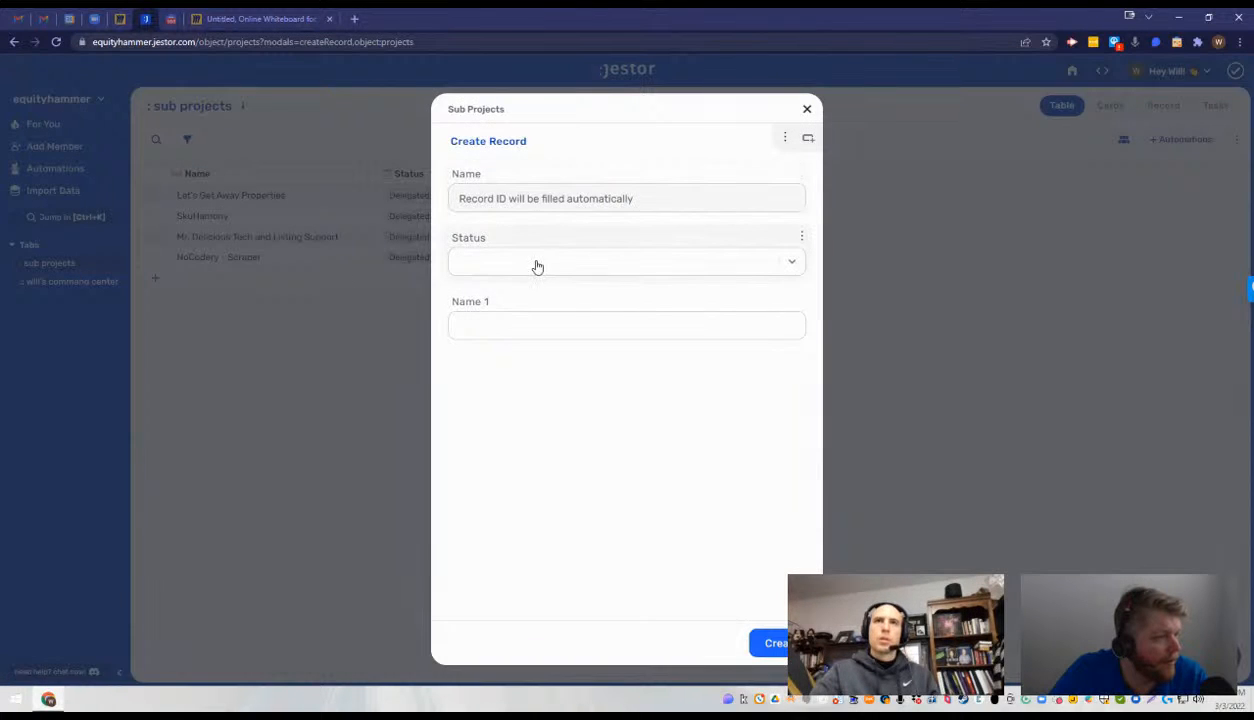
pyautogui.press('Escape')
# - Try to edit the Let's Get Away Properties record's Name value in the table and in its record details
pyautogui.moveTo(376, 173)
pyautogui.mouseDown()
pyautogui.moveTo(288, 188)
pyautogui.moveTo(365, 193)
pyautogui.mouseUp()
pyautogui.click(241, 198)
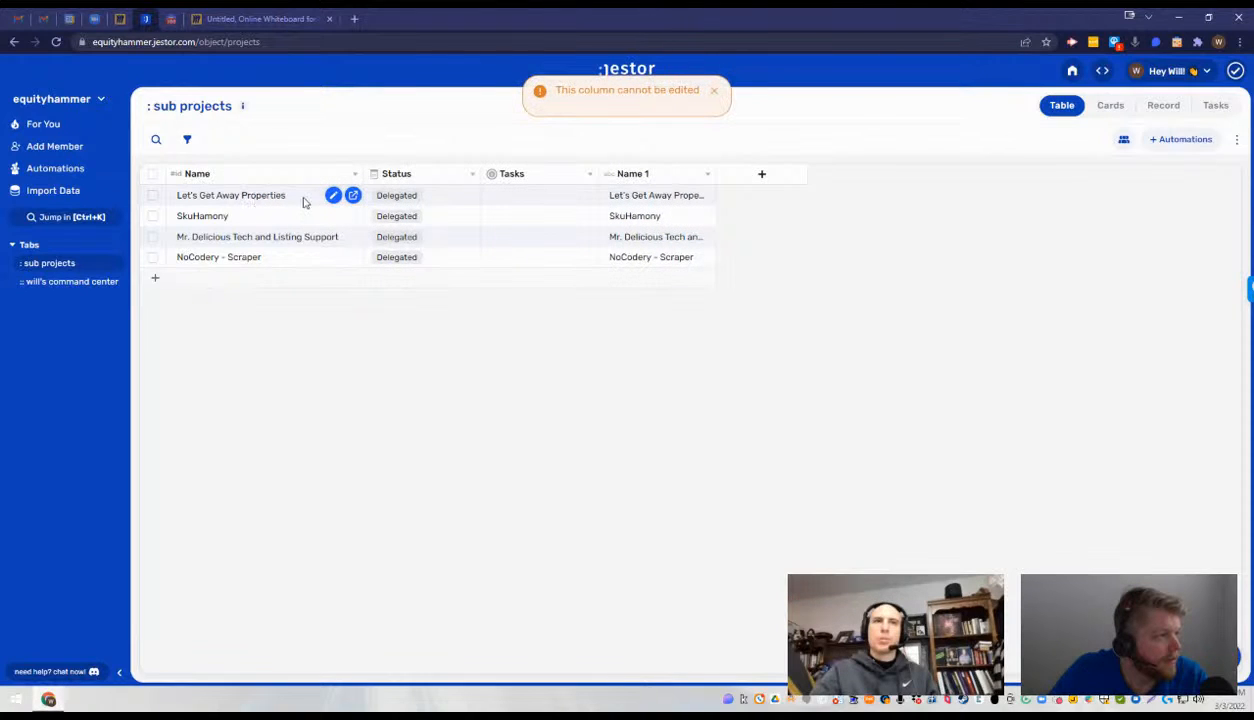
pyautogui.click(352, 195)
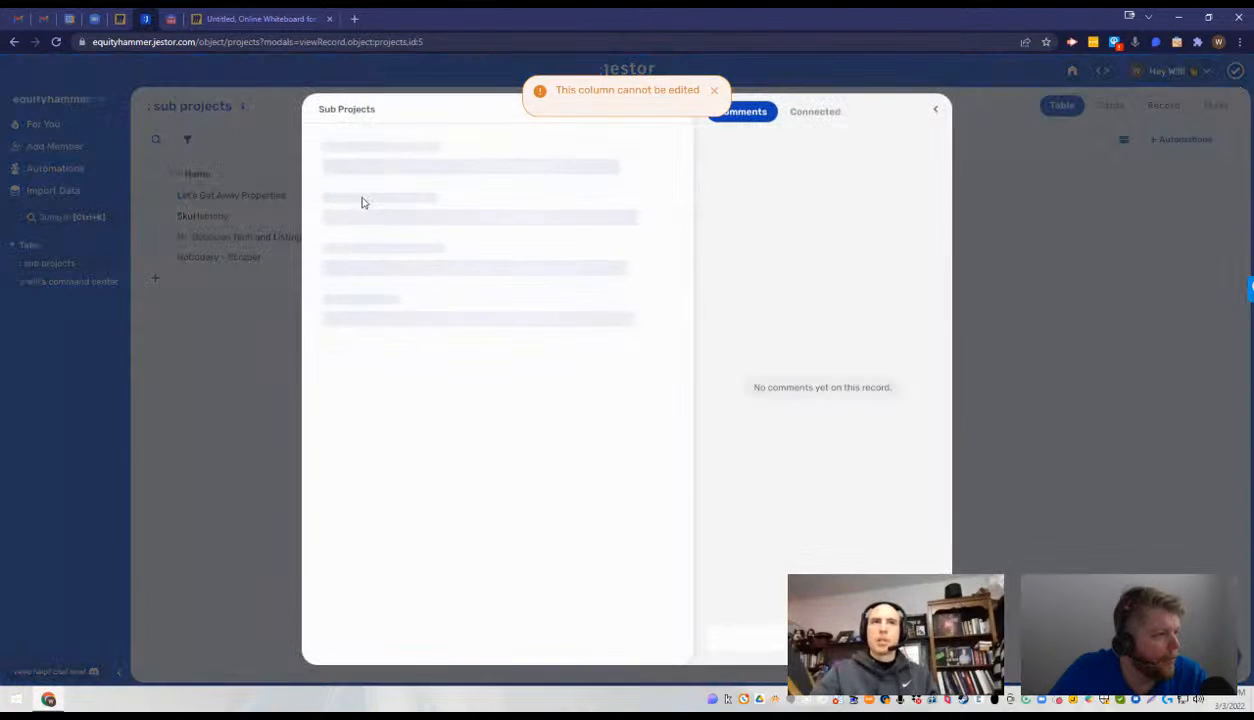
pyautogui.click(405, 202)
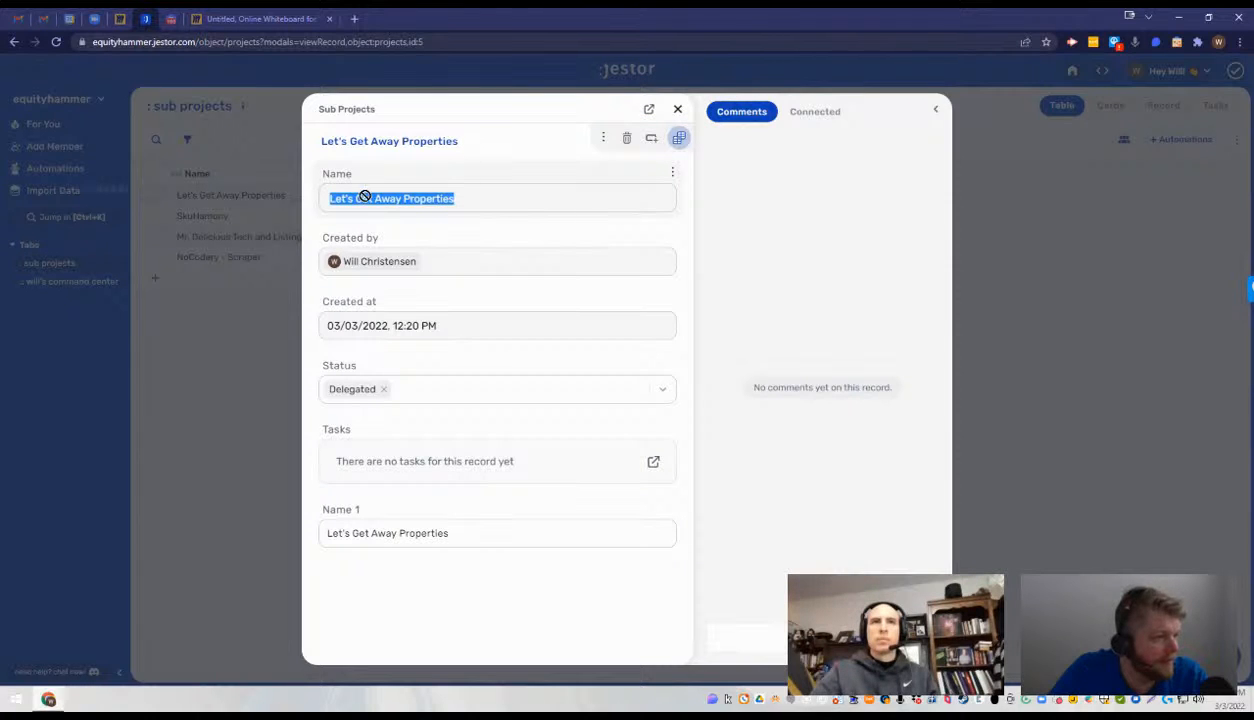
pyautogui.tripleClick(364, 198)
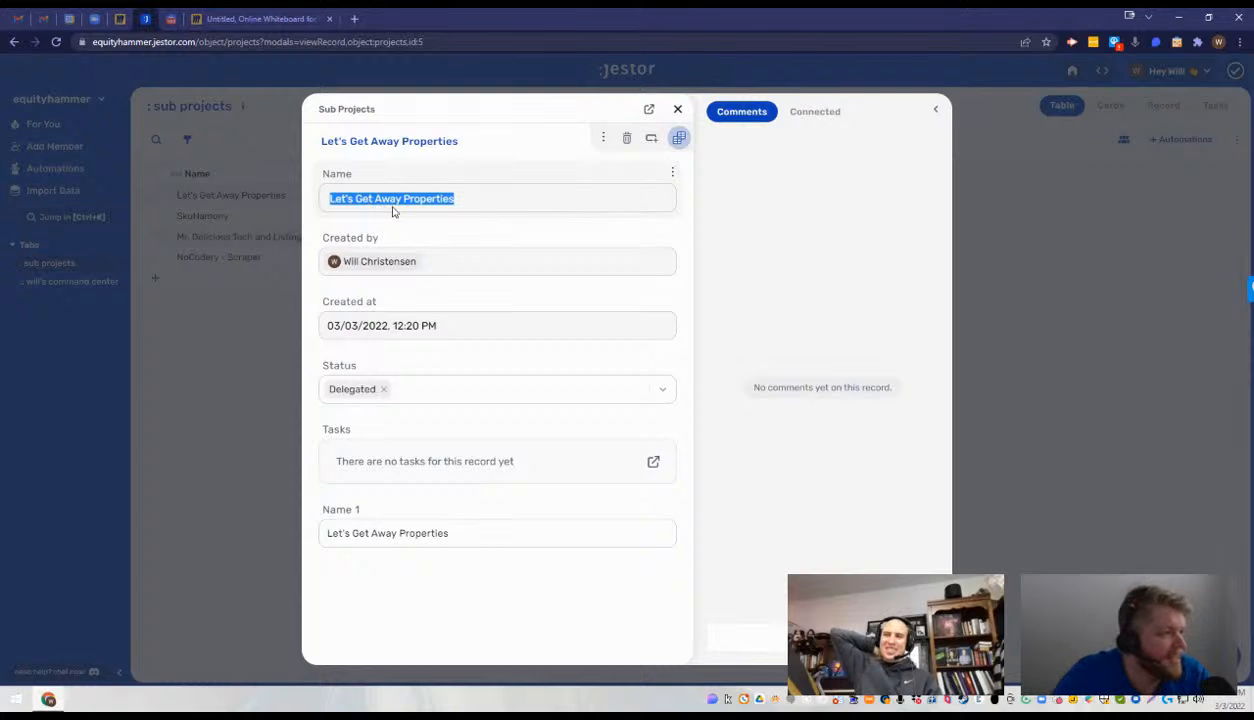
pyautogui.press('Escape')
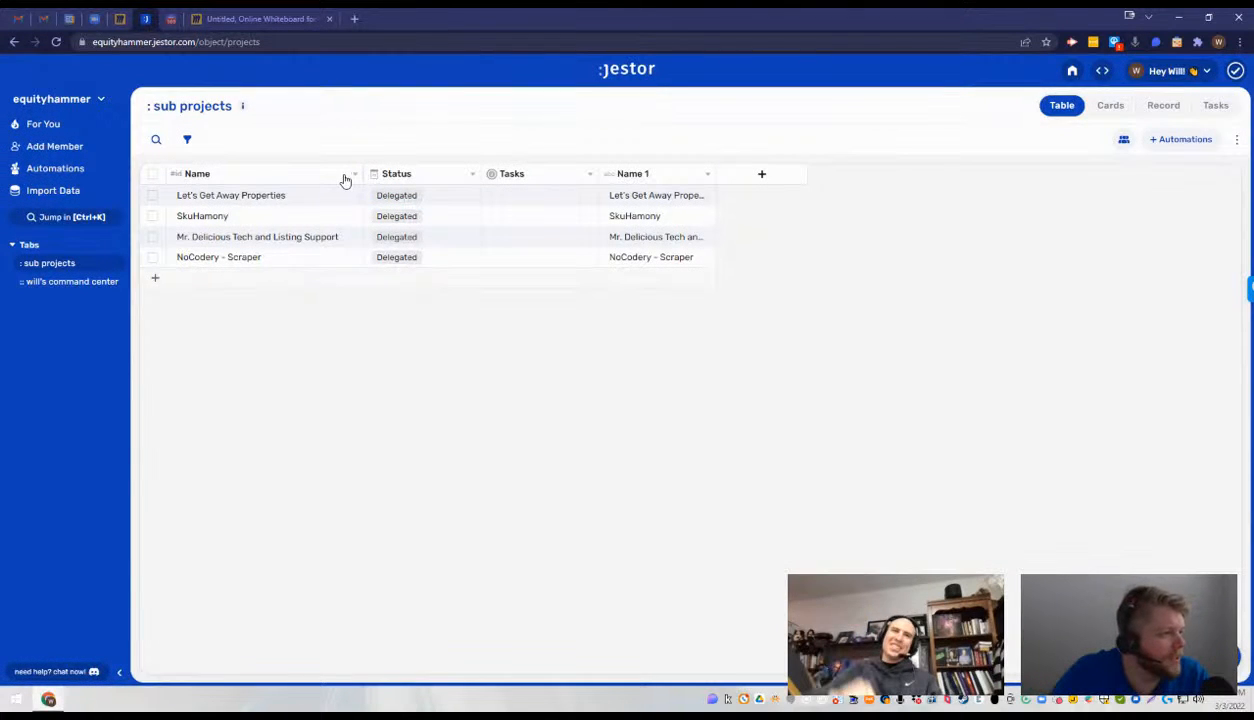
# - Examine the ID method options in the Name field's settings and close them
pyautogui.click(354, 175)
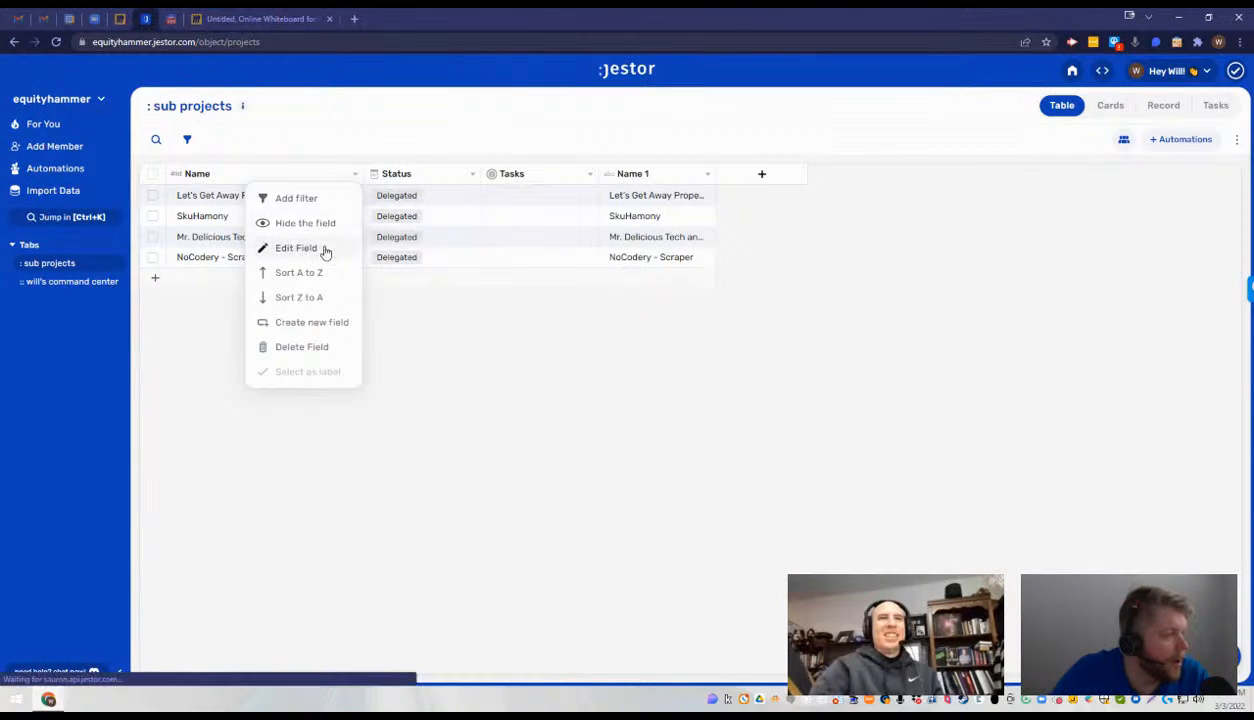
pyautogui.click(297, 248)
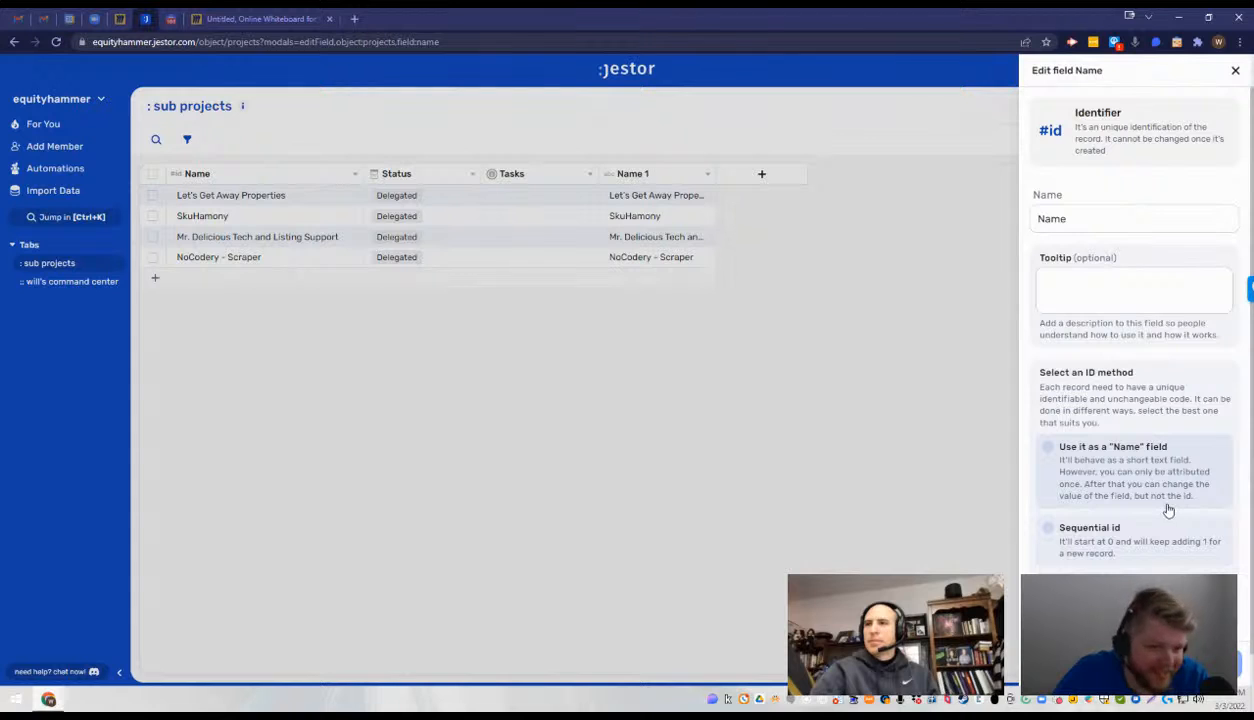
pyautogui.click(993, 466)
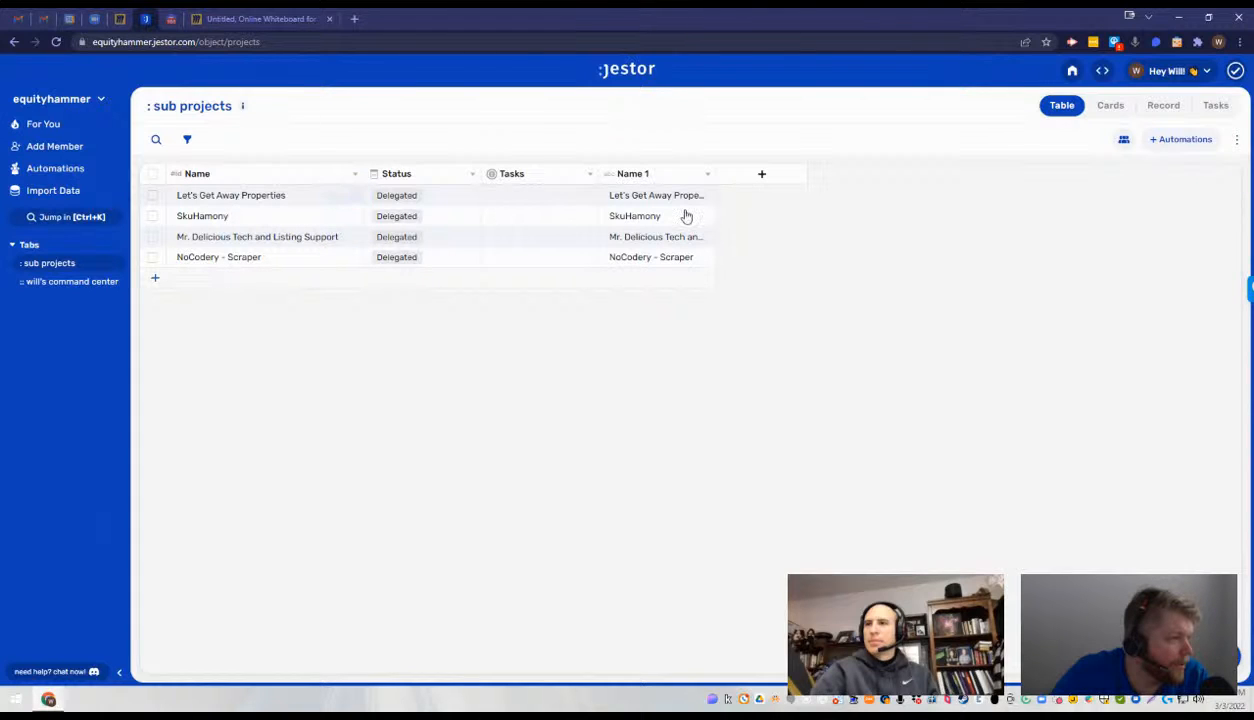
# - Copy the Name 1 text Let's Get Away Properties and create a new sub project record with it as Name 1
pyautogui.click(61, 285)
pyautogui.click(64, 269)
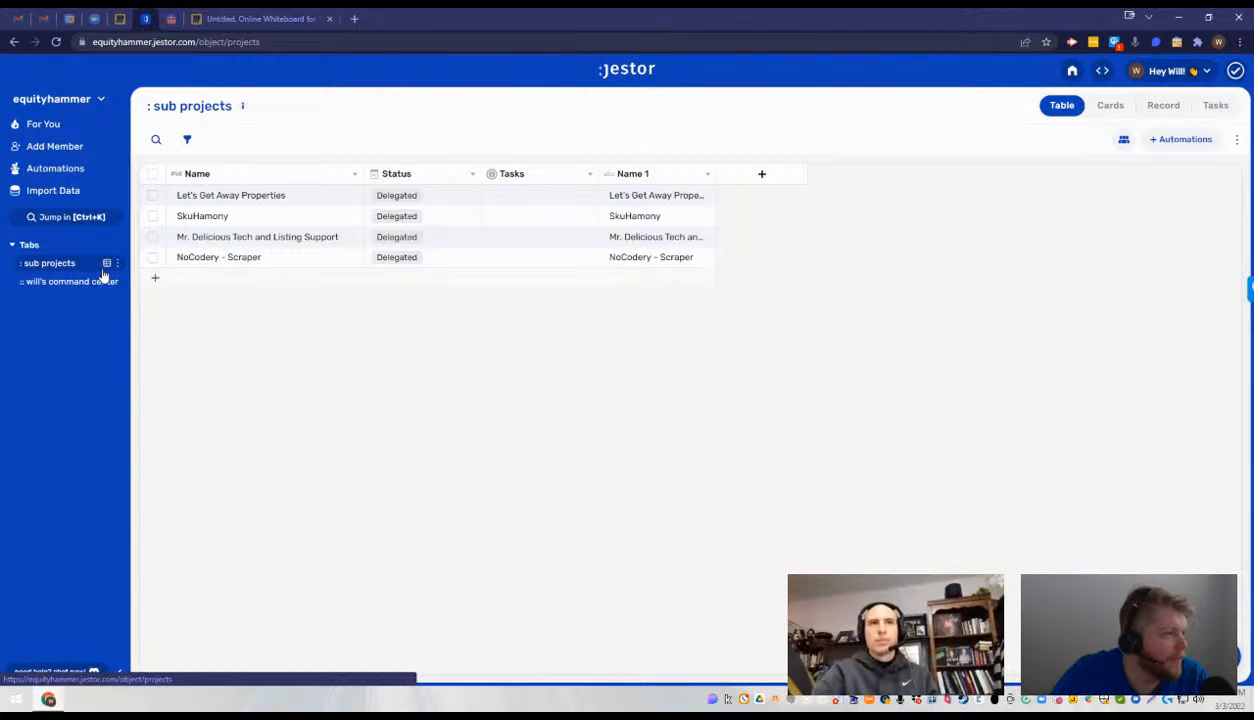
pyautogui.click(650, 257)
pyautogui.click(653, 197)
pyautogui.hotkey('ctrl', 'c')
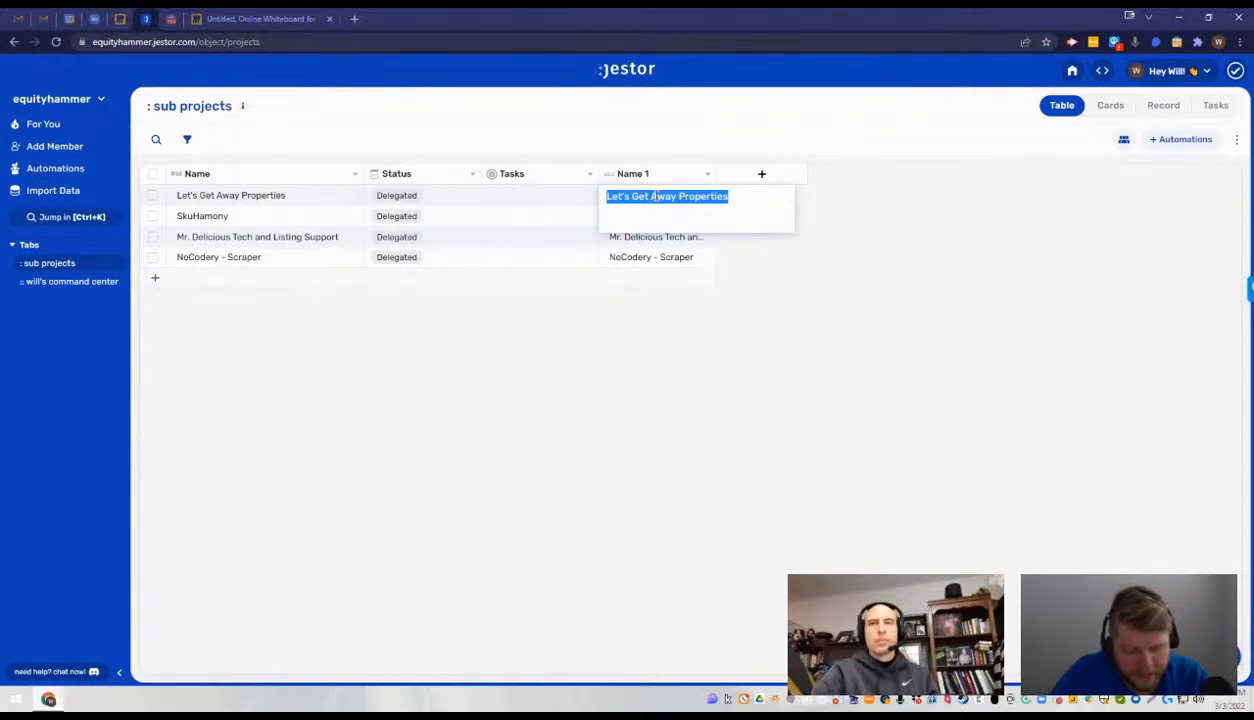
pyautogui.click(157, 282)
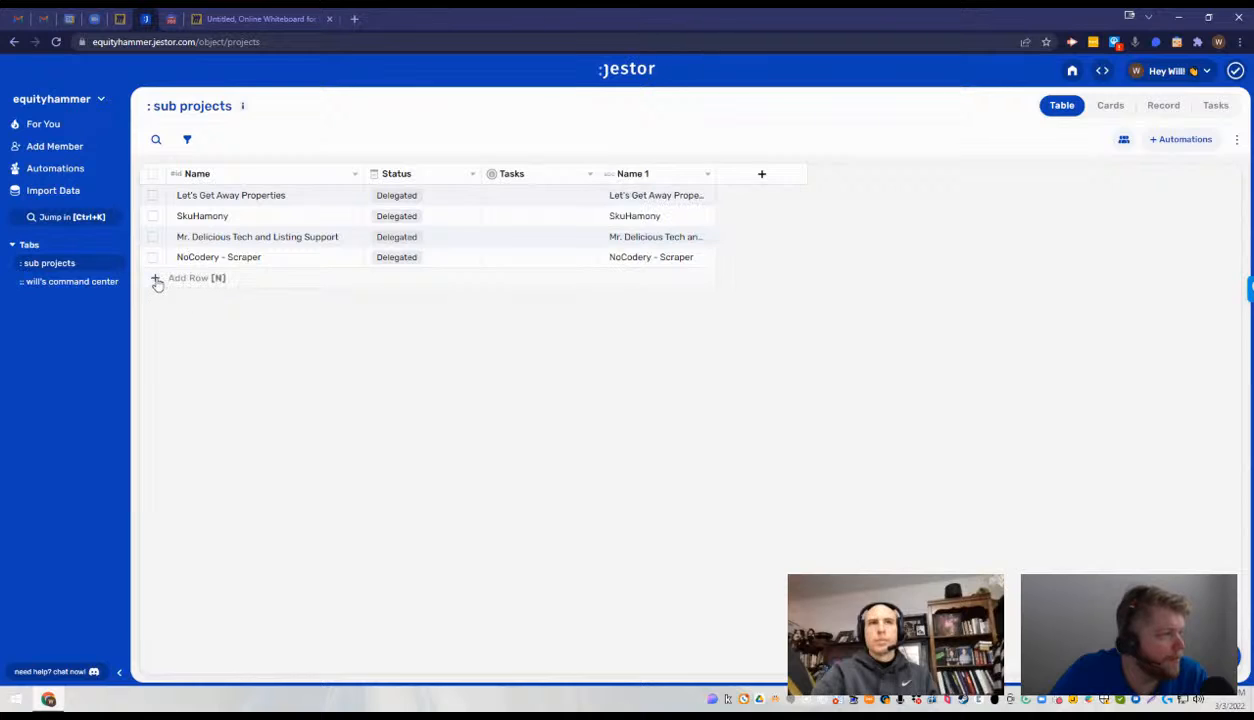
pyautogui.click(157, 282)
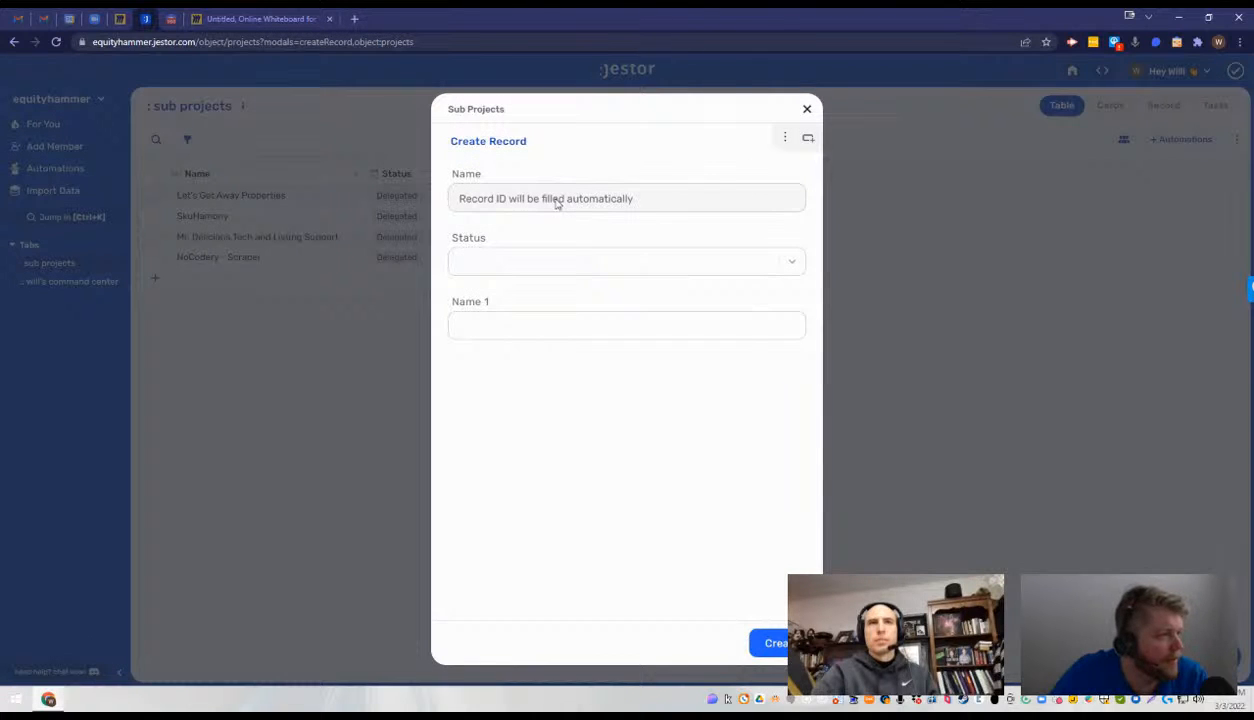
pyautogui.click(540, 319)
pyautogui.hotkey('ctrl', 'v')
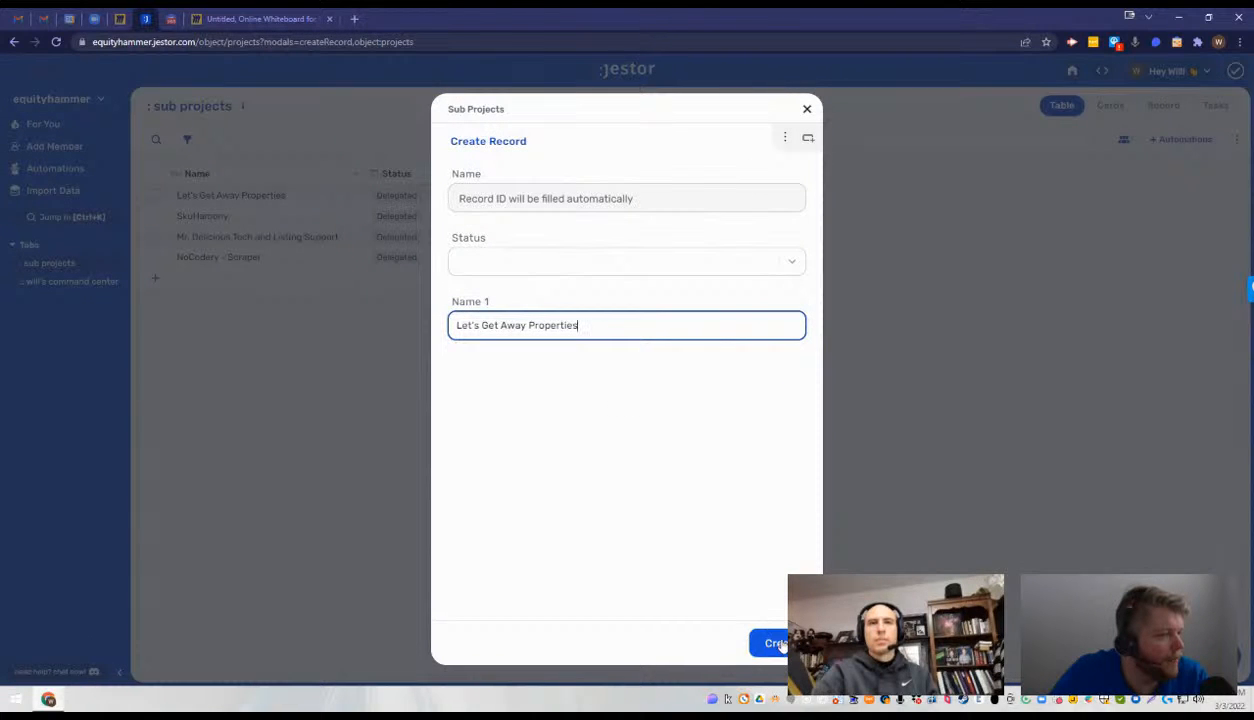
pyautogui.click(774, 642)
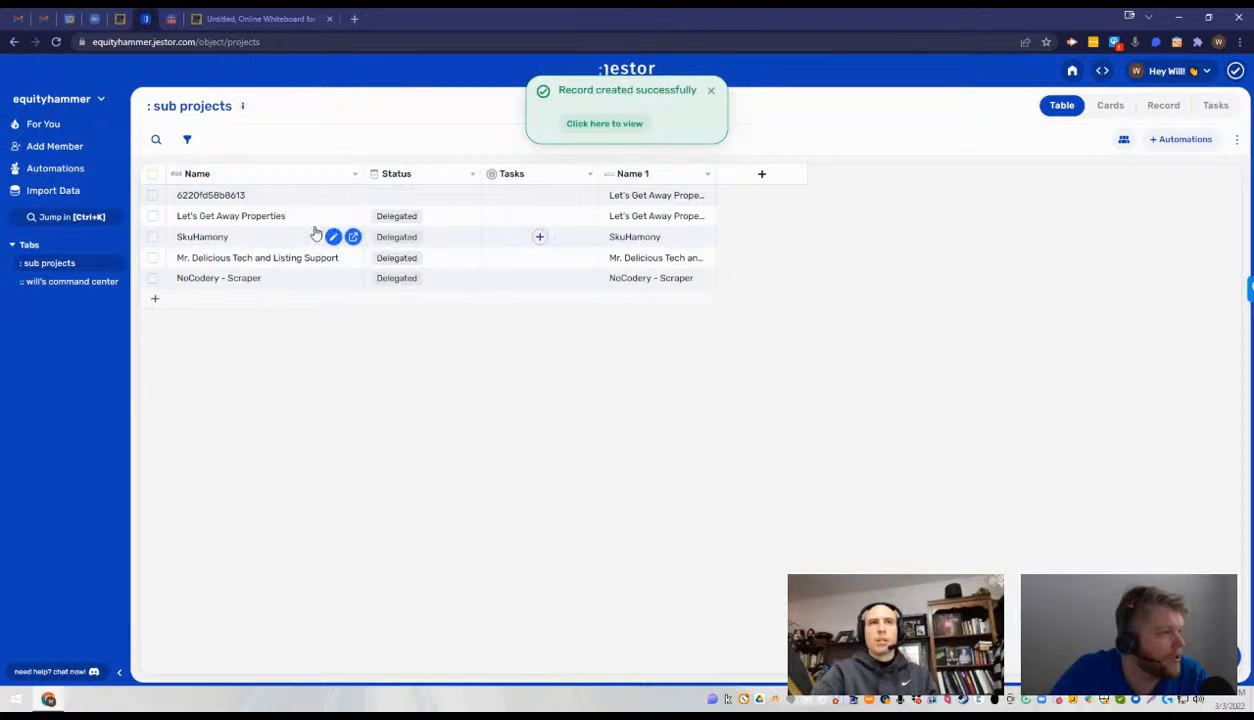
# - Delete the original Let's Get Away Properties record from the sub projects table
pyautogui.click(152, 219)
pyautogui.click(287, 137)
pyautogui.click(743, 205)
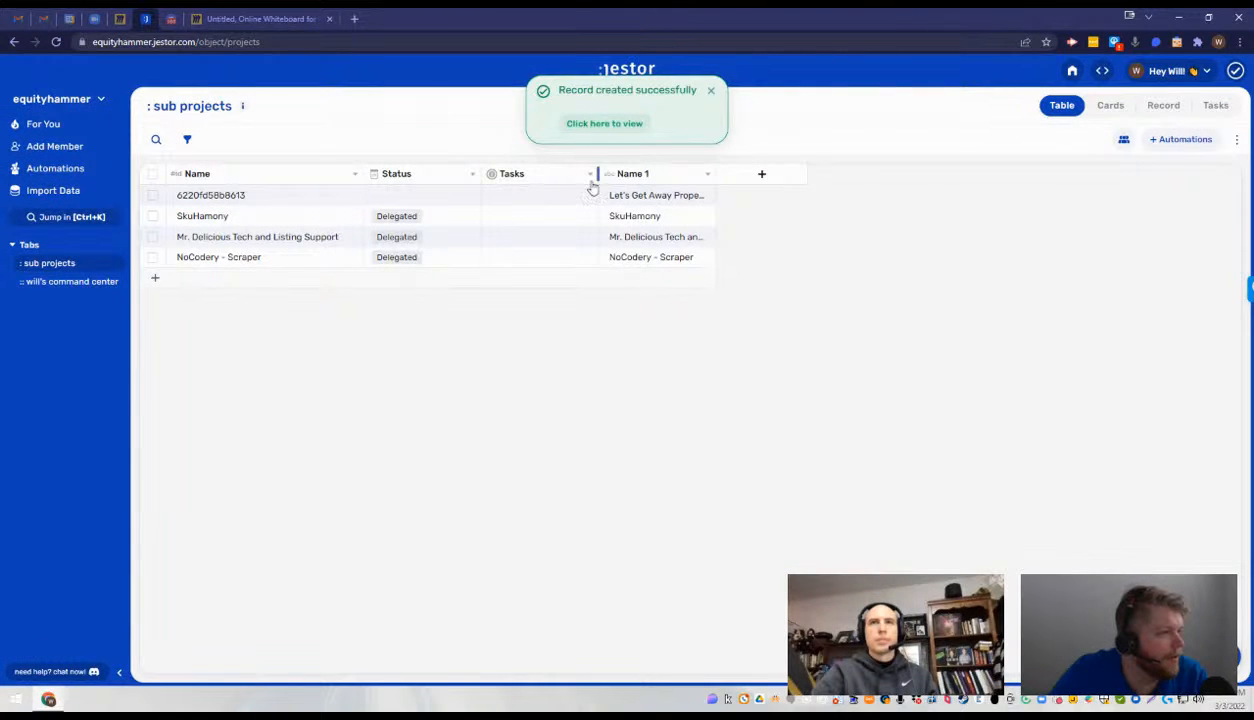
# - Set the new Let's Get Away Properties record's status to Delegated and move the Name 1 column directly after Name
pyautogui.click(434, 195)
pyautogui.click(398, 282)
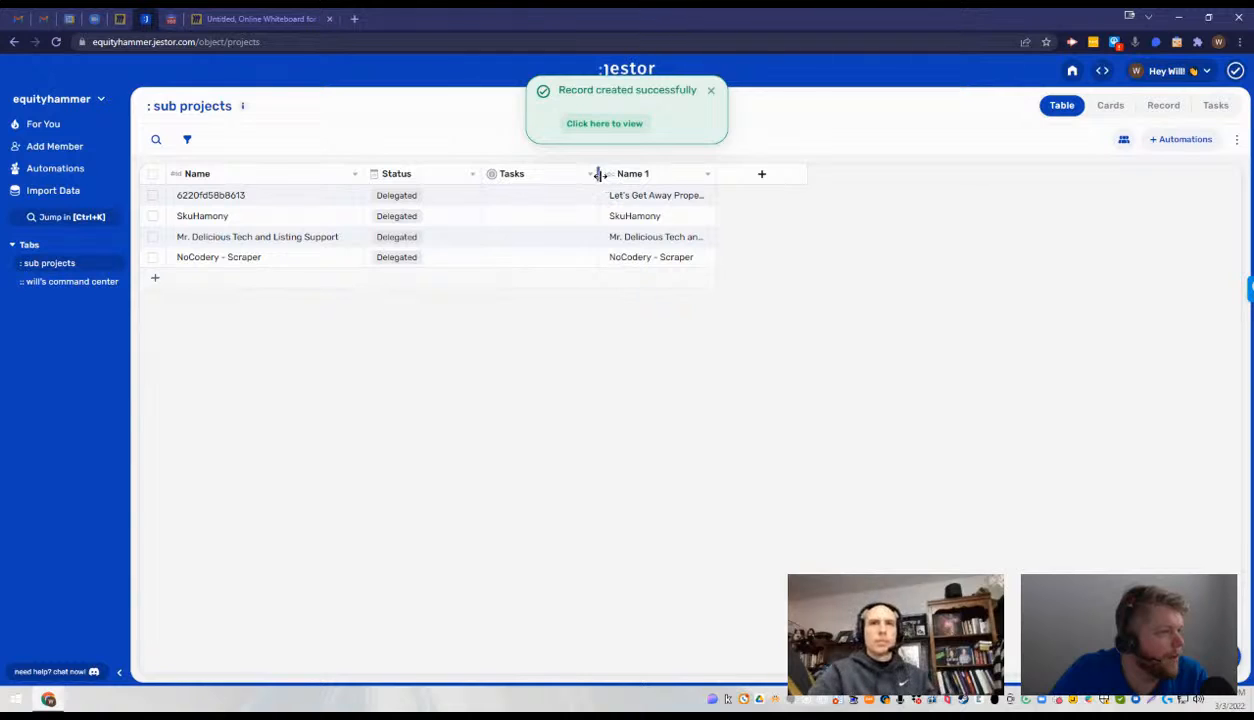
pyautogui.moveTo(600, 174); pyautogui.dragTo(423, 190)
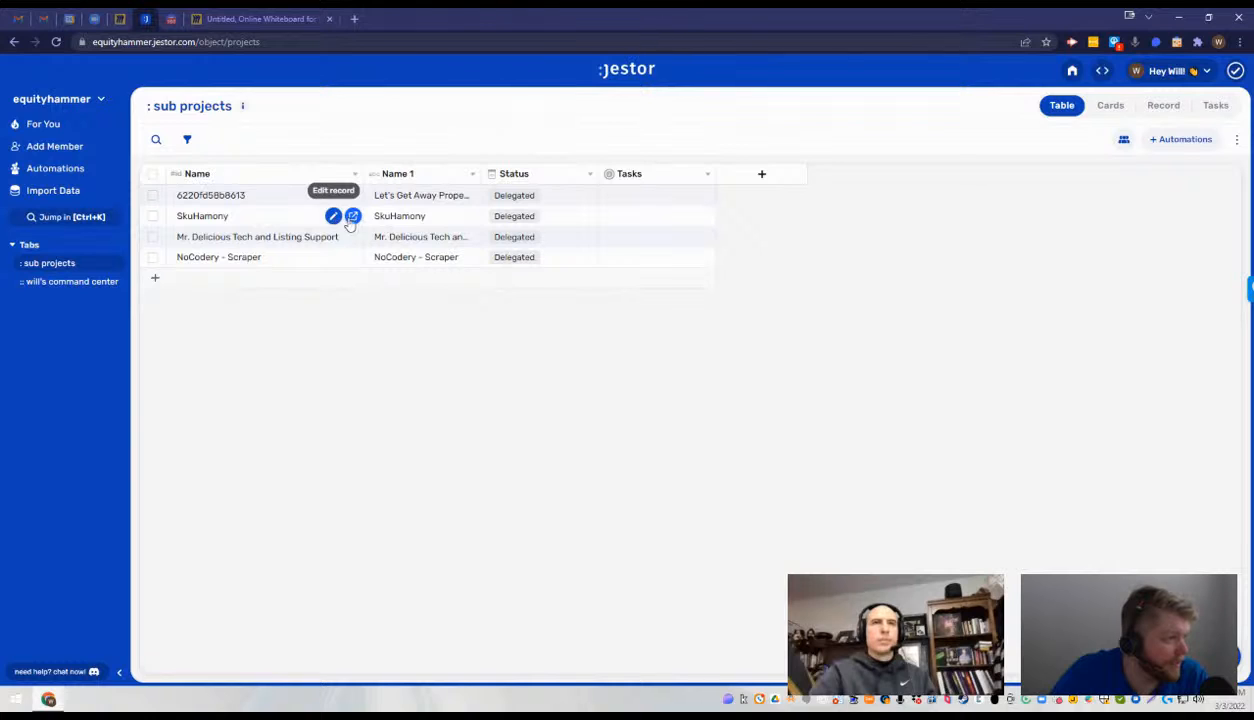
# - Copy the SkuHamony text from Name 1 and create a new sub project record with it as Name 1
pyautogui.doubleClick(418, 222)
pyautogui.hotkey('ctrl', 'c')
pyautogui.click(281, 287)
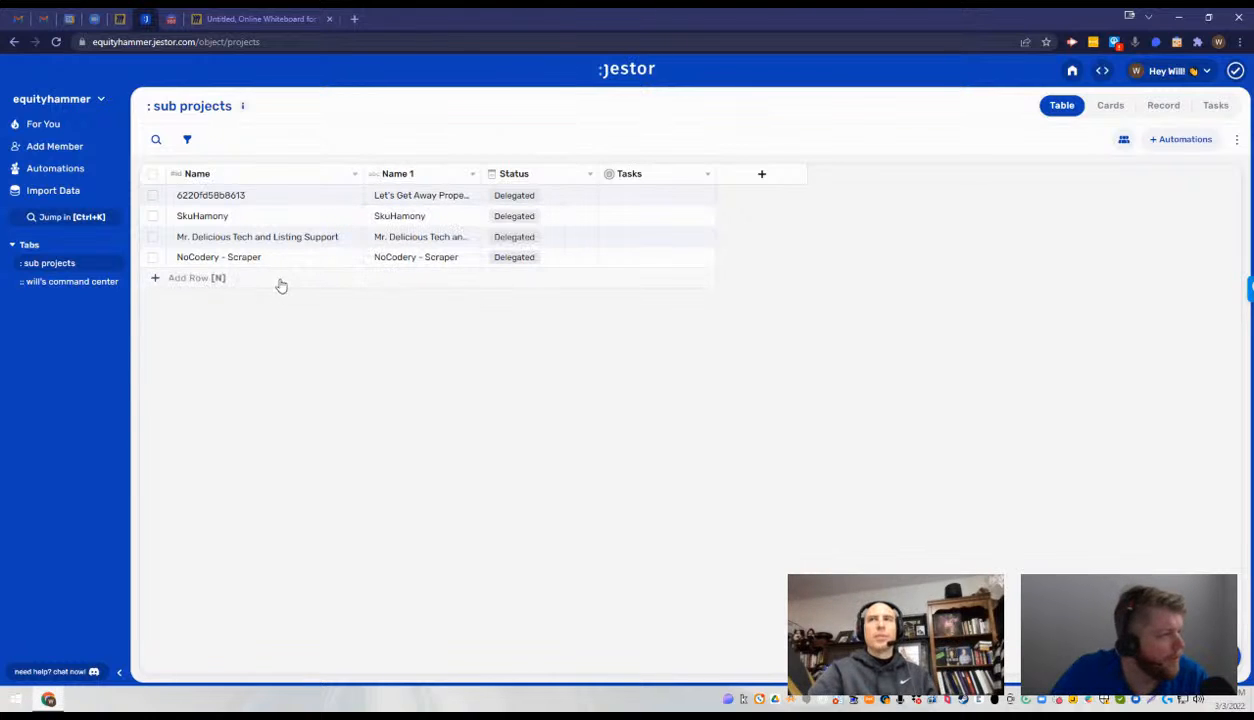
pyautogui.click(255, 283)
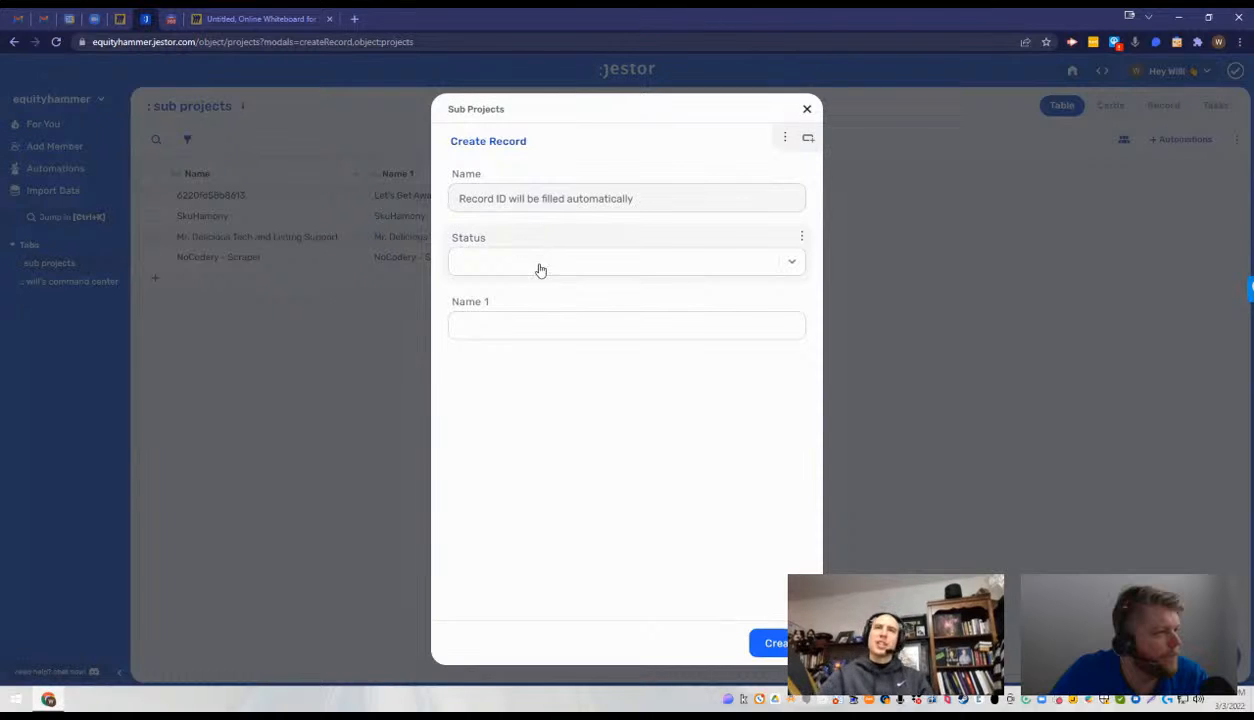
pyautogui.hotkey('ctrl', 'v')
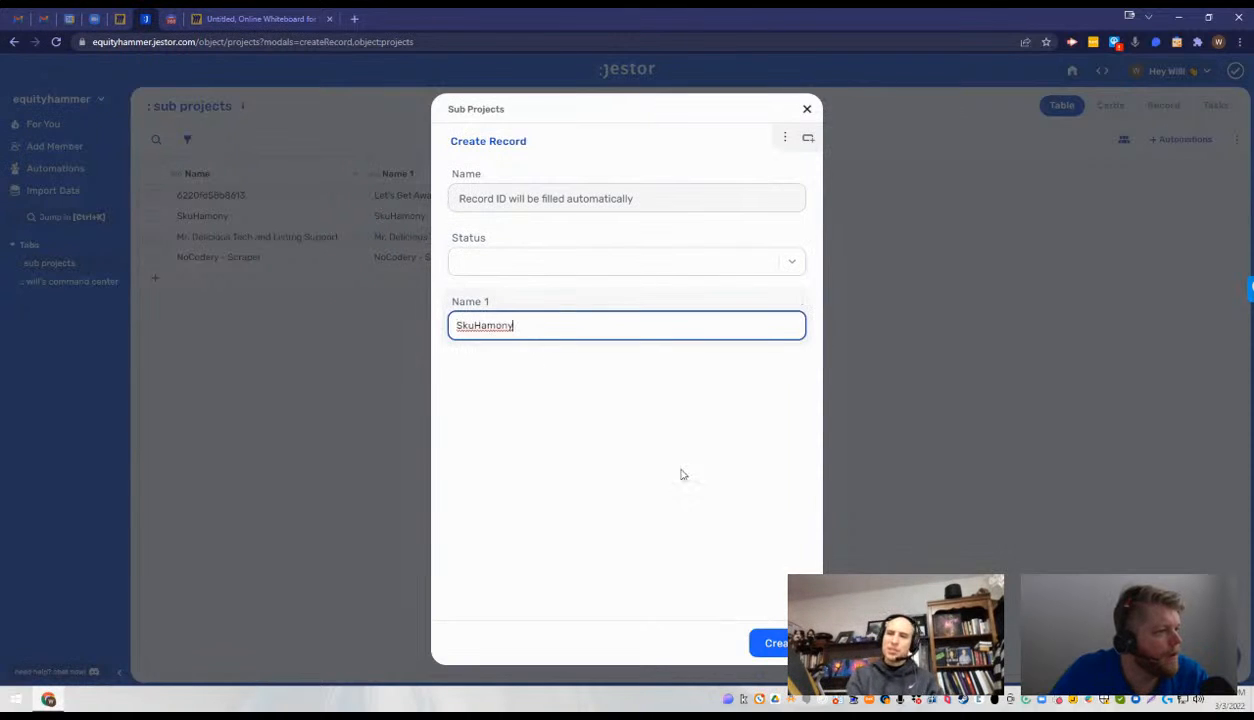
pyautogui.click(775, 645)
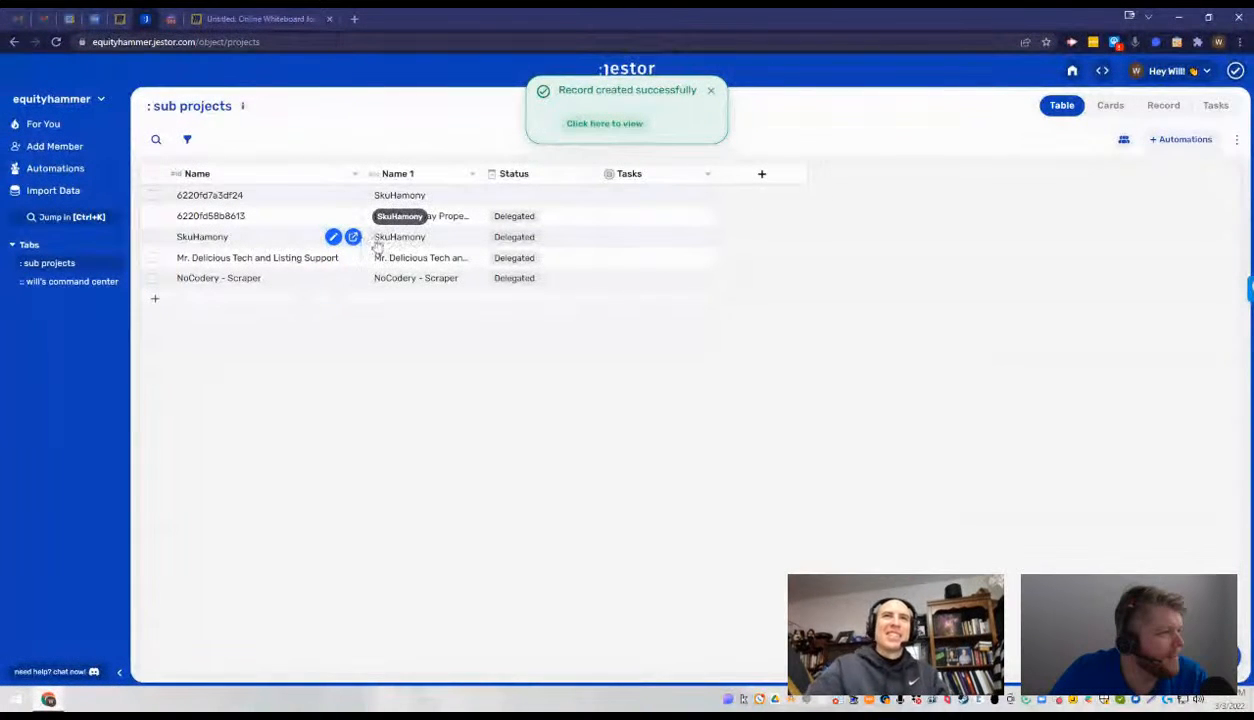
# - Copy the Mr. Delicious Tech and Listing Support text from Name 1 and enter it as Name 1 in a new sub project record
pyautogui.click(425, 258)
pyautogui.tripleClick(422, 258)
pyautogui.hotkey('ctrl', 'c')
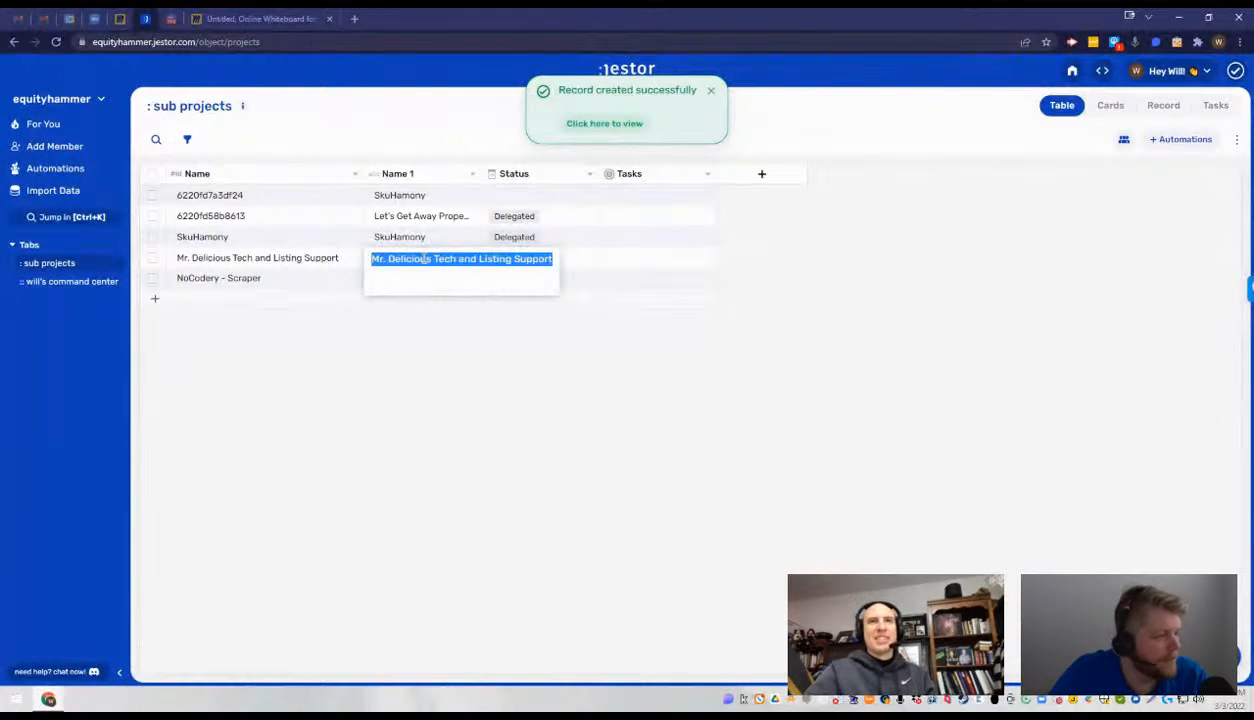
pyautogui.click(453, 414)
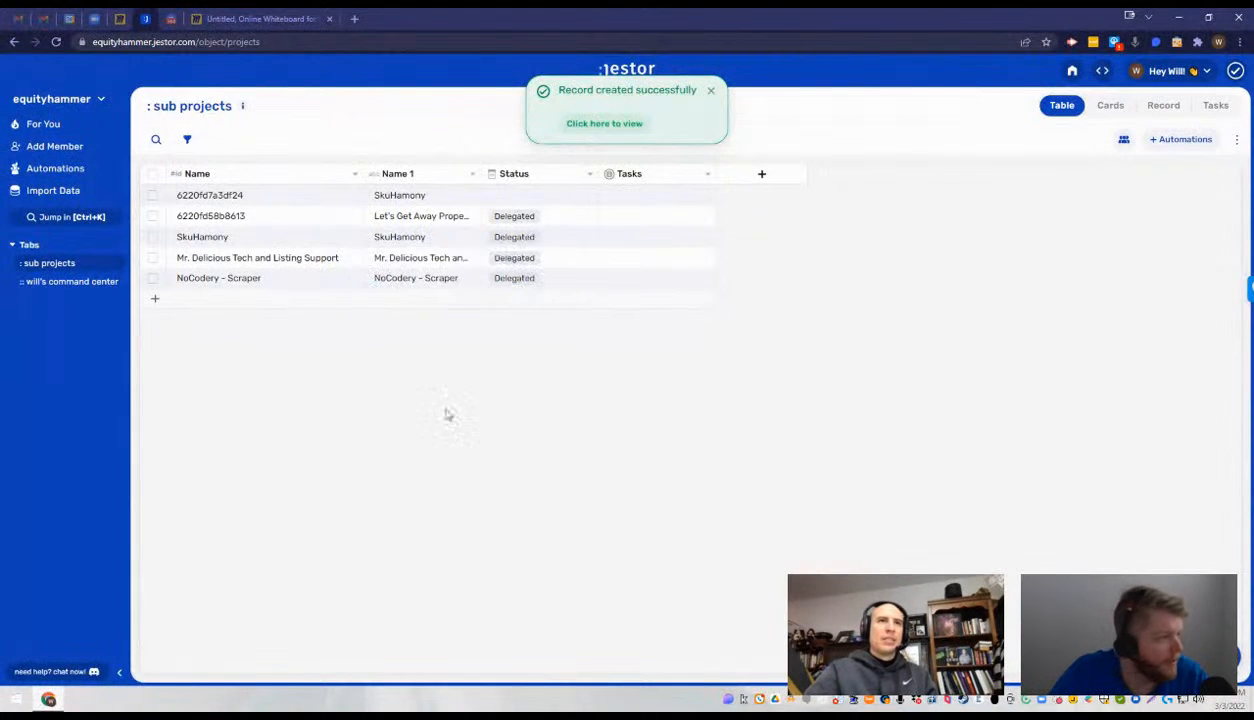
pyautogui.click(196, 300)
pyautogui.click(518, 326)
pyautogui.hotkey('ctrl', 'v')
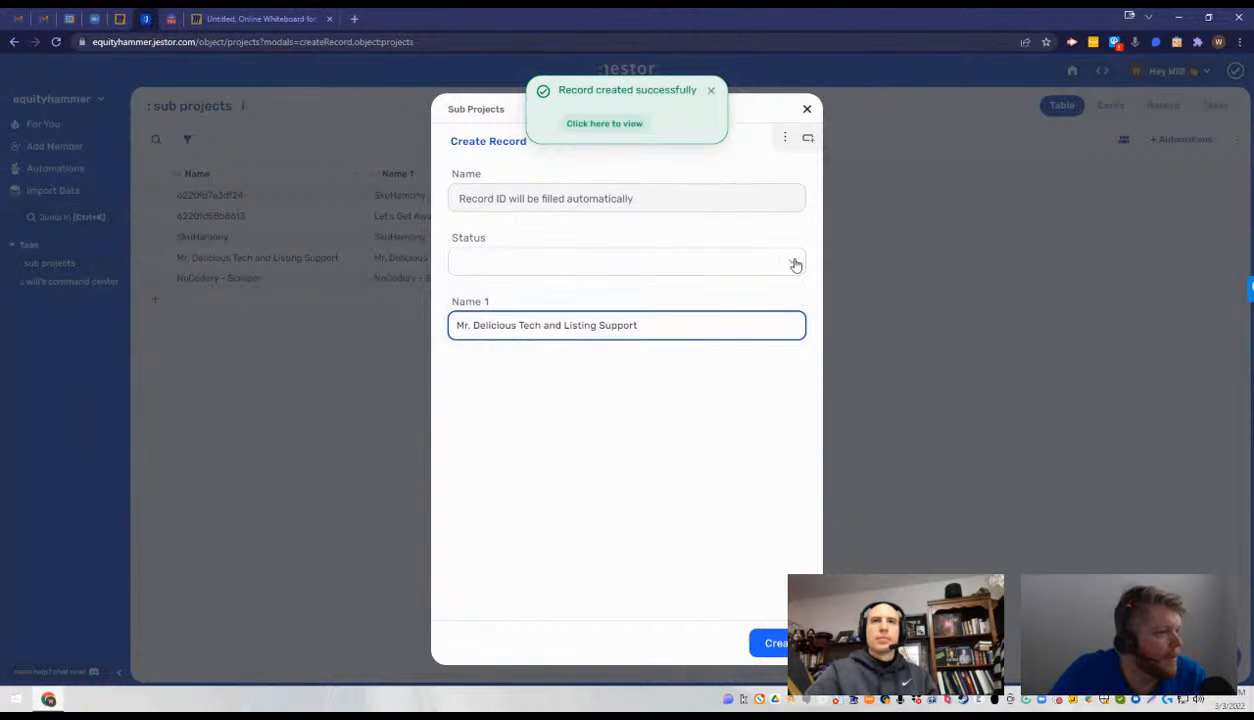
# - Reorder the record form's fields so Name 1 comes first and Name last, and create the Mr. Delicious Tech and Listing Support record
pyautogui.click(785, 140)
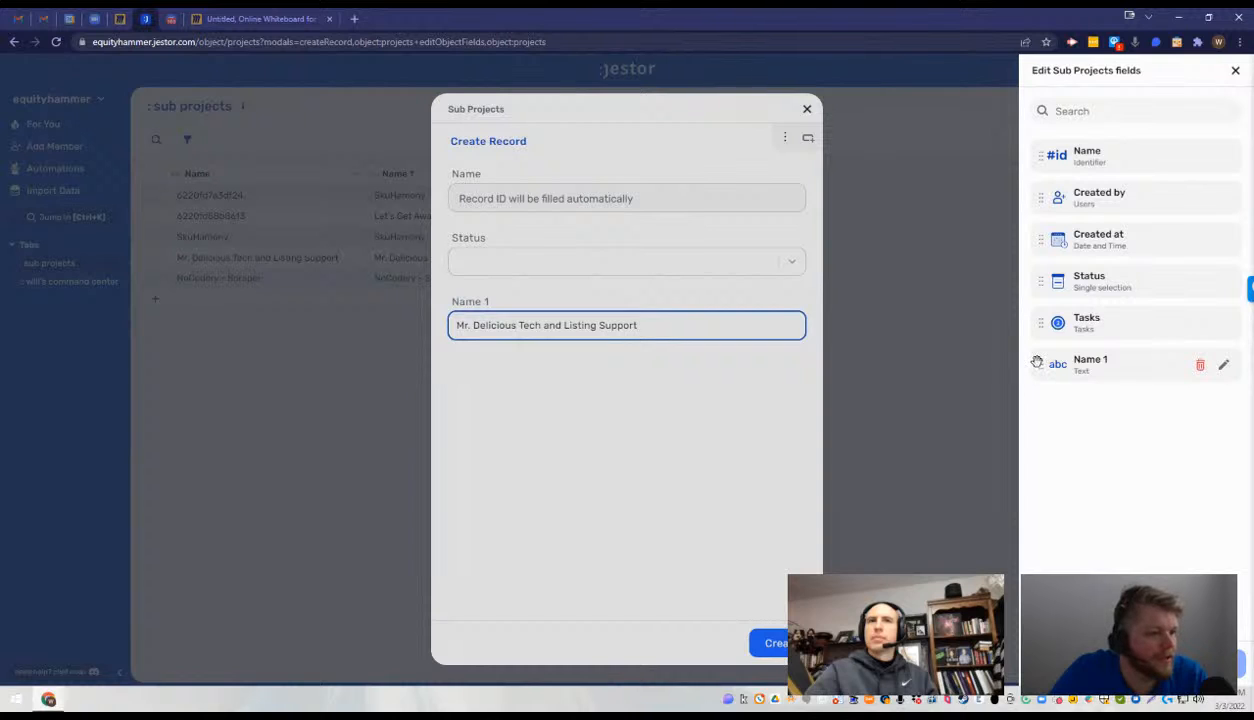
pyautogui.moveTo(1041, 366); pyautogui.dragTo(1062, 400)
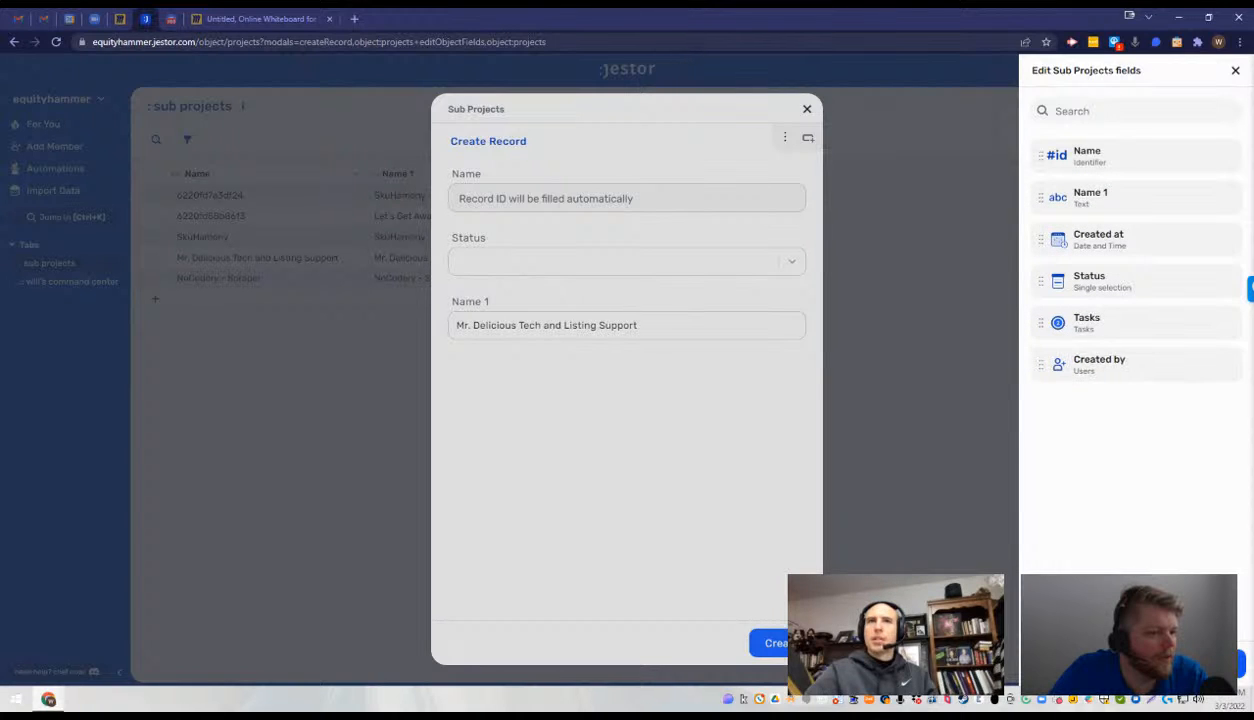
pyautogui.click(1218, 663)
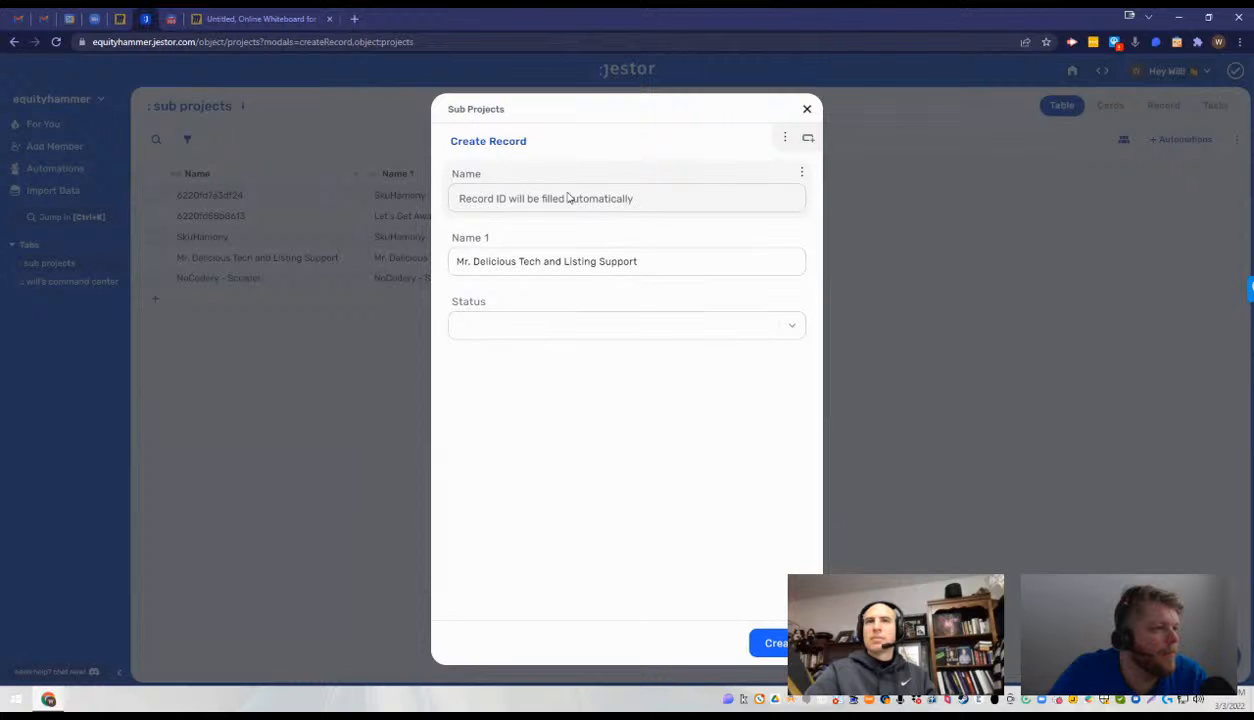
pyautogui.click(785, 138)
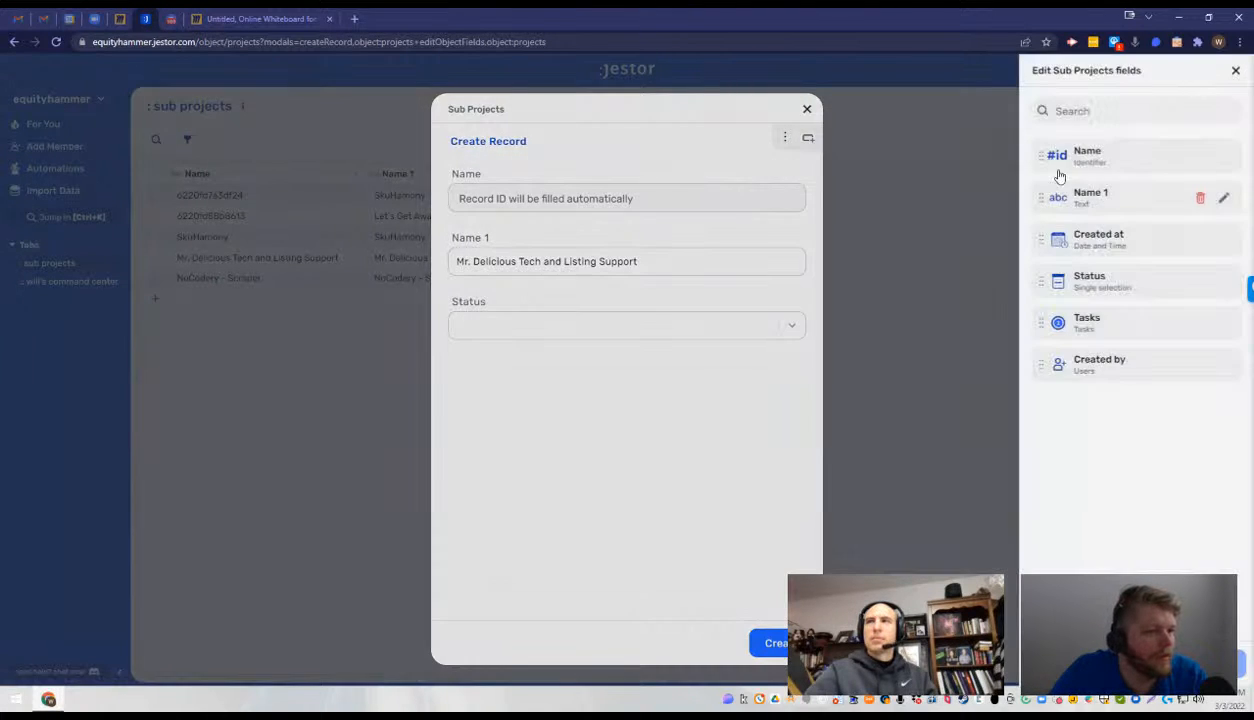
pyautogui.moveTo(1059, 176); pyautogui.dragTo(1072, 398)
pyautogui.click(1214, 663)
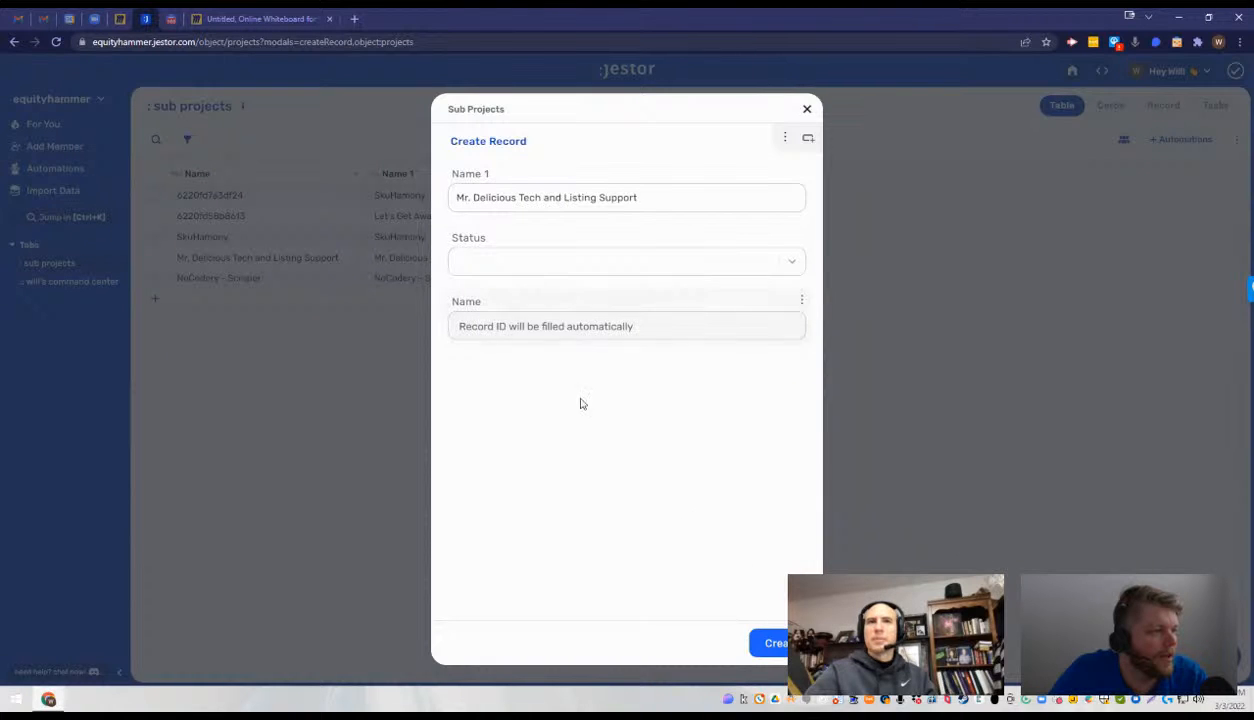
pyautogui.click(758, 634)
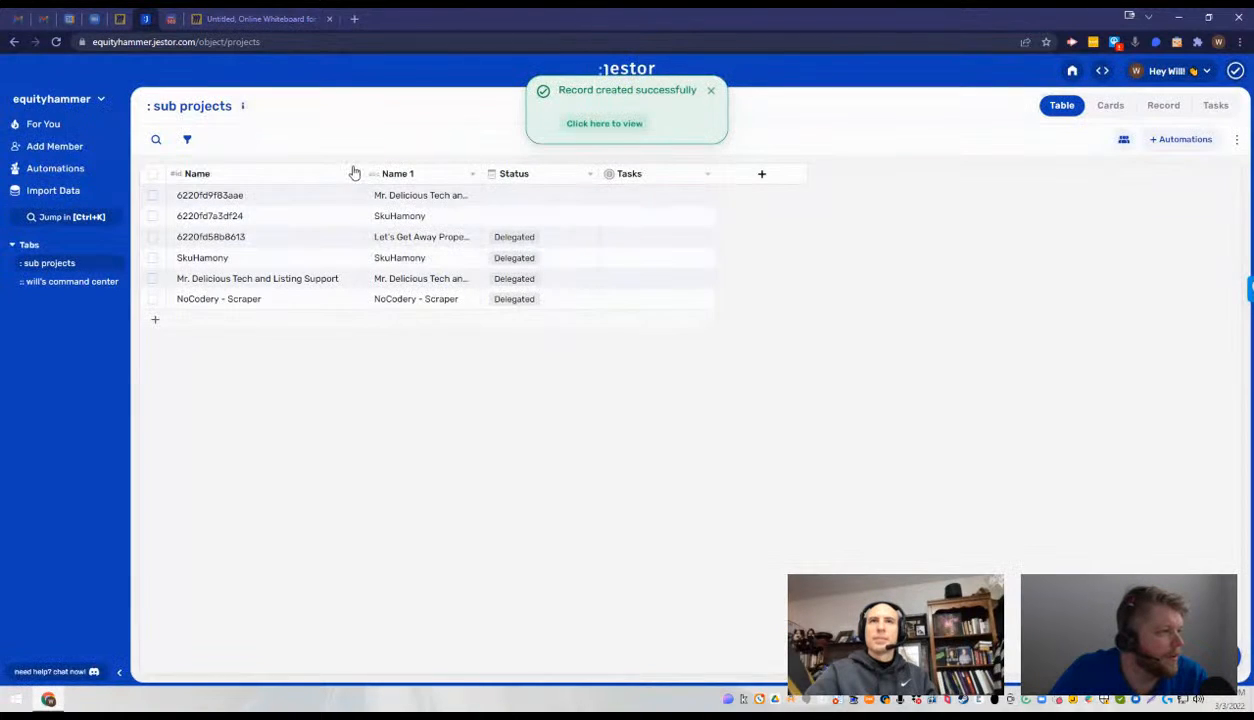
# - Rename the identifier field Name of the sub projects table as ID
pyautogui.click(352, 174)
pyautogui.click(335, 203)
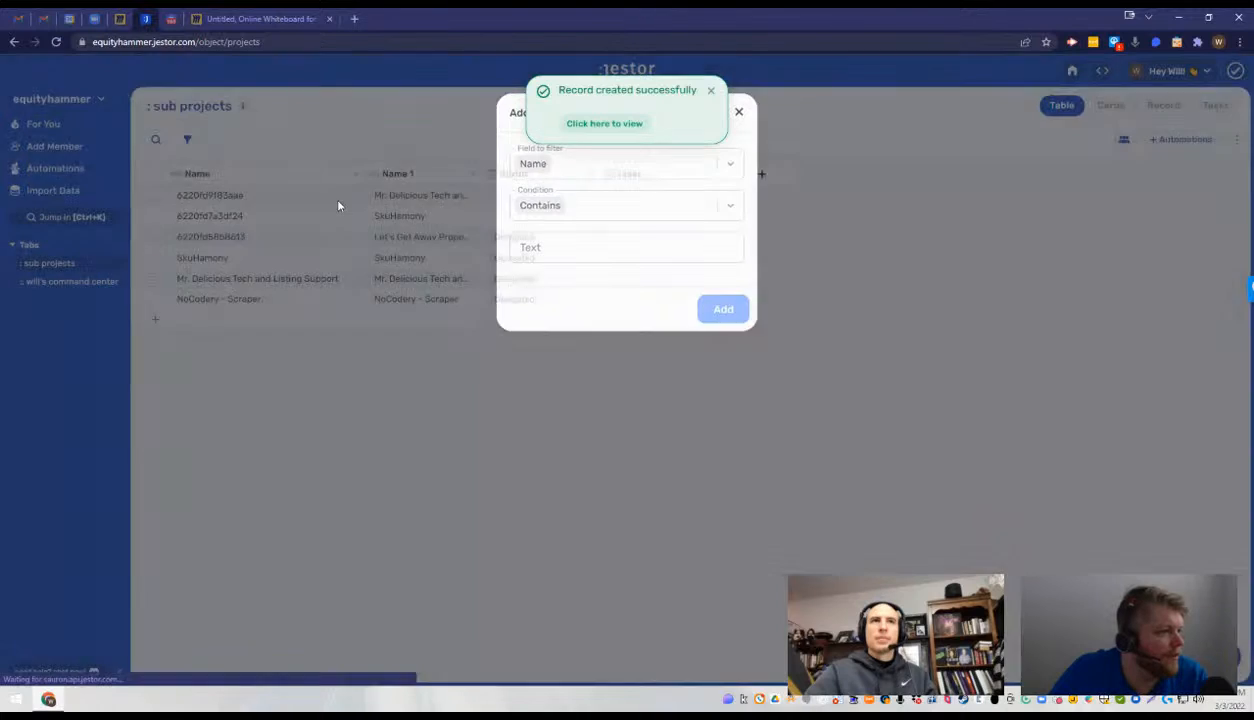
pyautogui.click(338, 204)
pyautogui.click(354, 174)
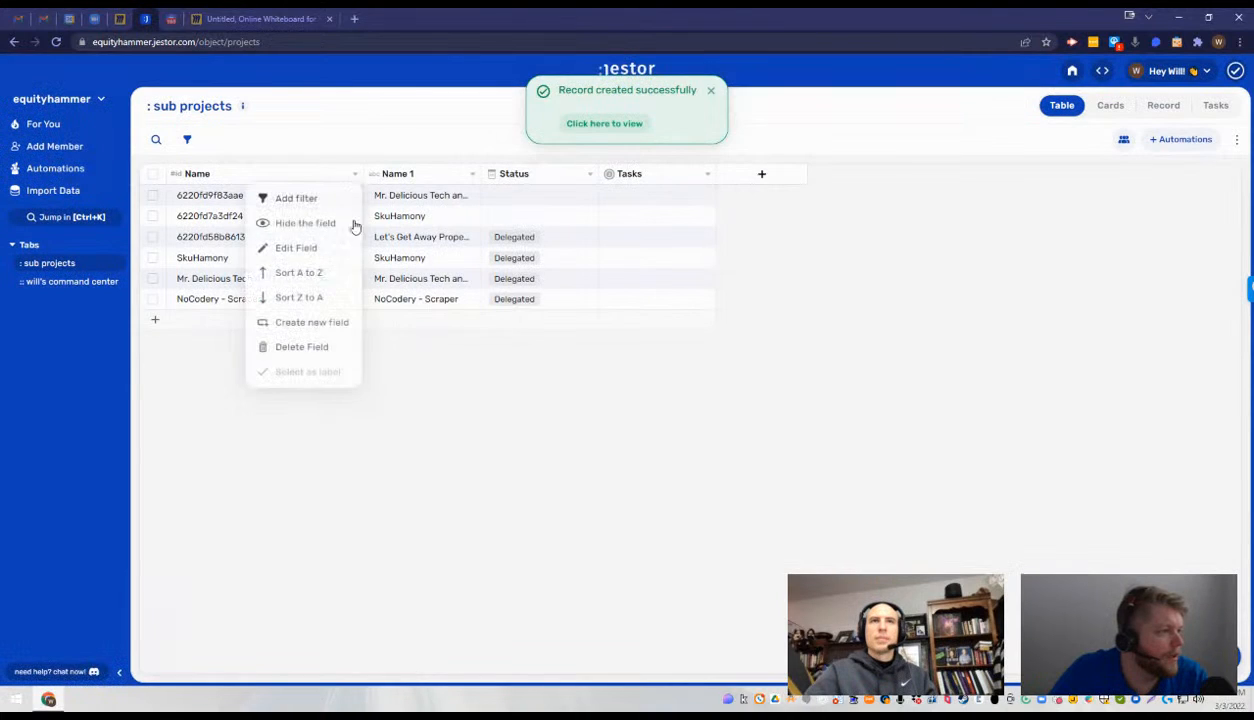
pyautogui.click(300, 248)
pyautogui.doubleClick(1099, 219)
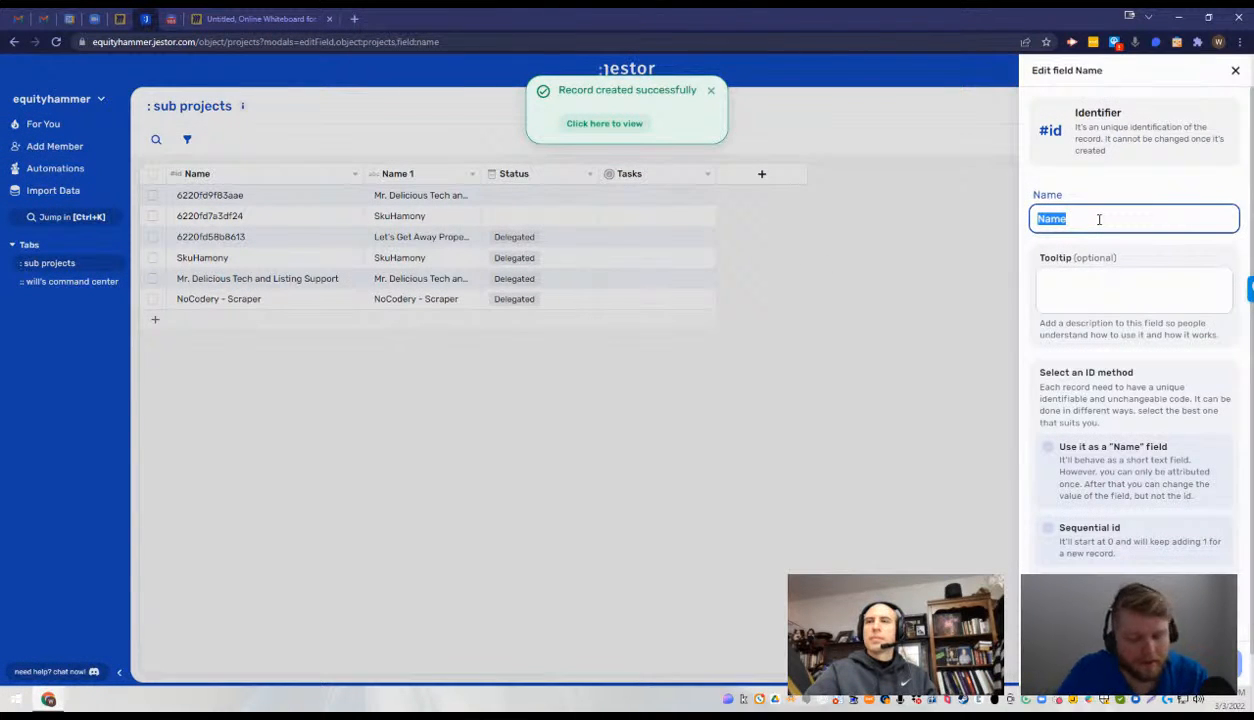
pyautogui.write('ID')
pyautogui.press('Return')
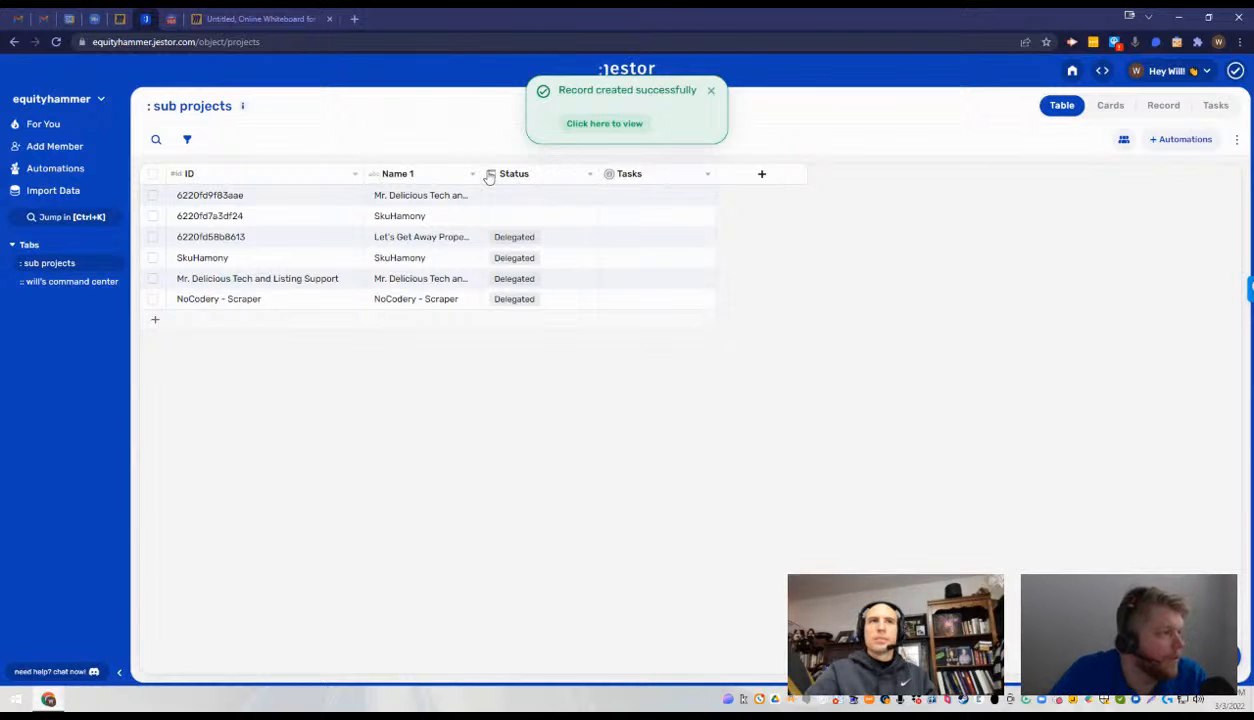
# - Rename the text field Name 1 of the sub projects table as Name
pyautogui.click(475, 175)
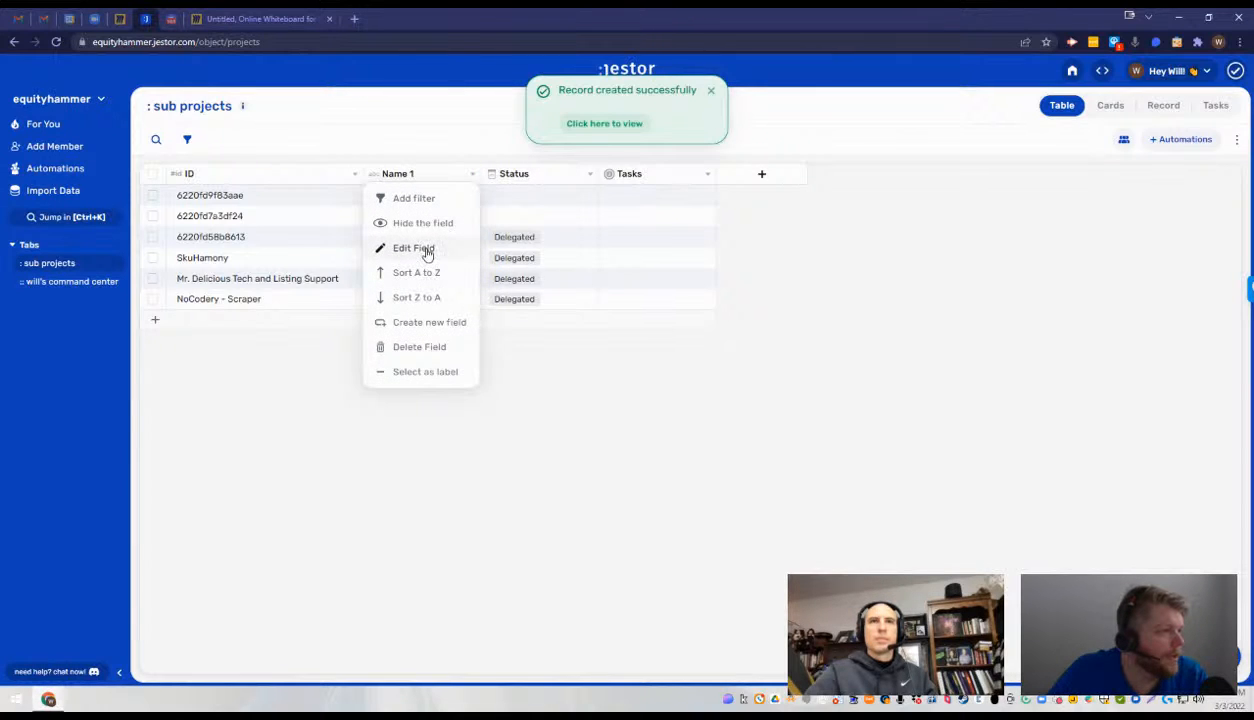
pyautogui.click(427, 250)
pyautogui.click(1081, 210)
pyautogui.press('BackSpace')
pyautogui.press('BackSpace')
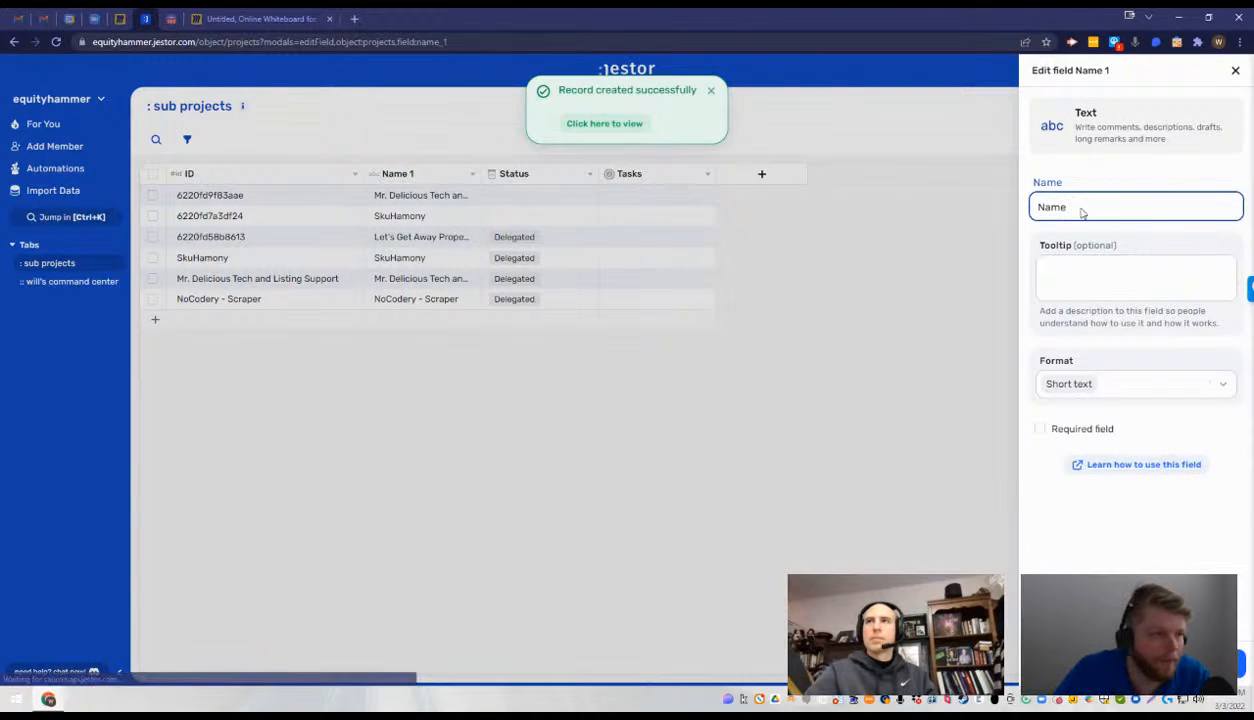
pyautogui.press('Return')
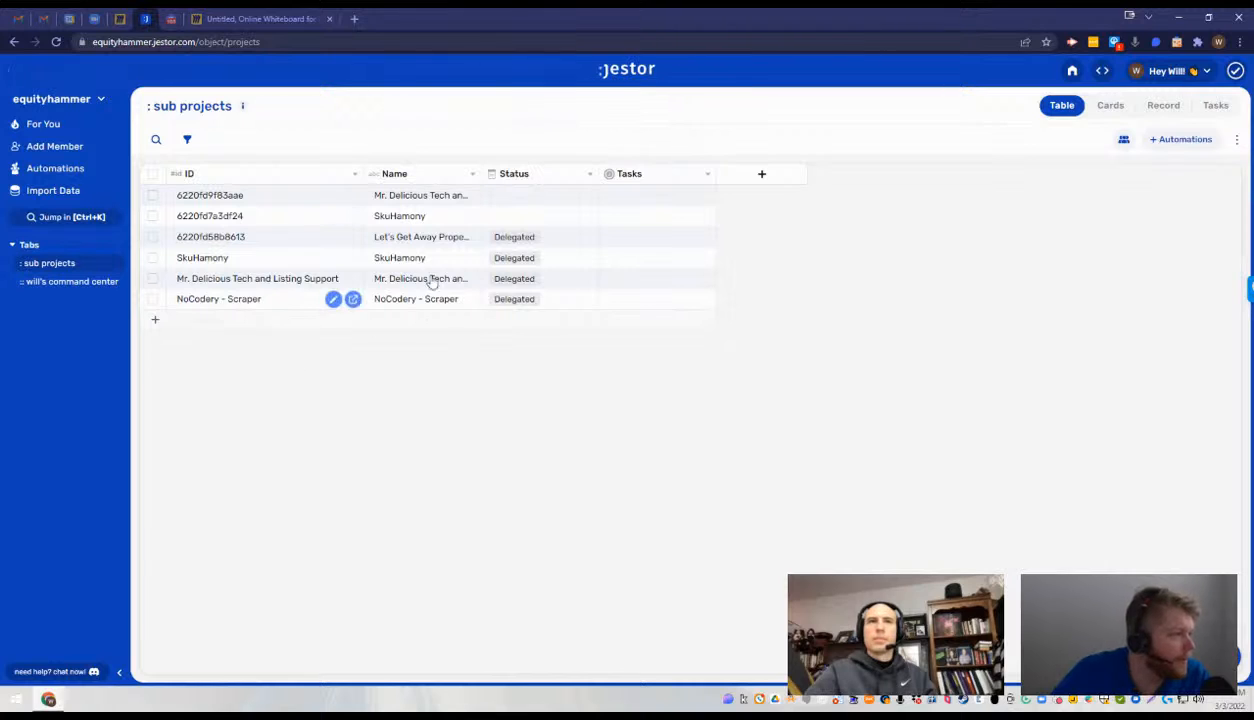
# - Copy the SkuHamony name and create a new sub project record with it as Name and the status Delegated
pyautogui.doubleClick(404, 258)
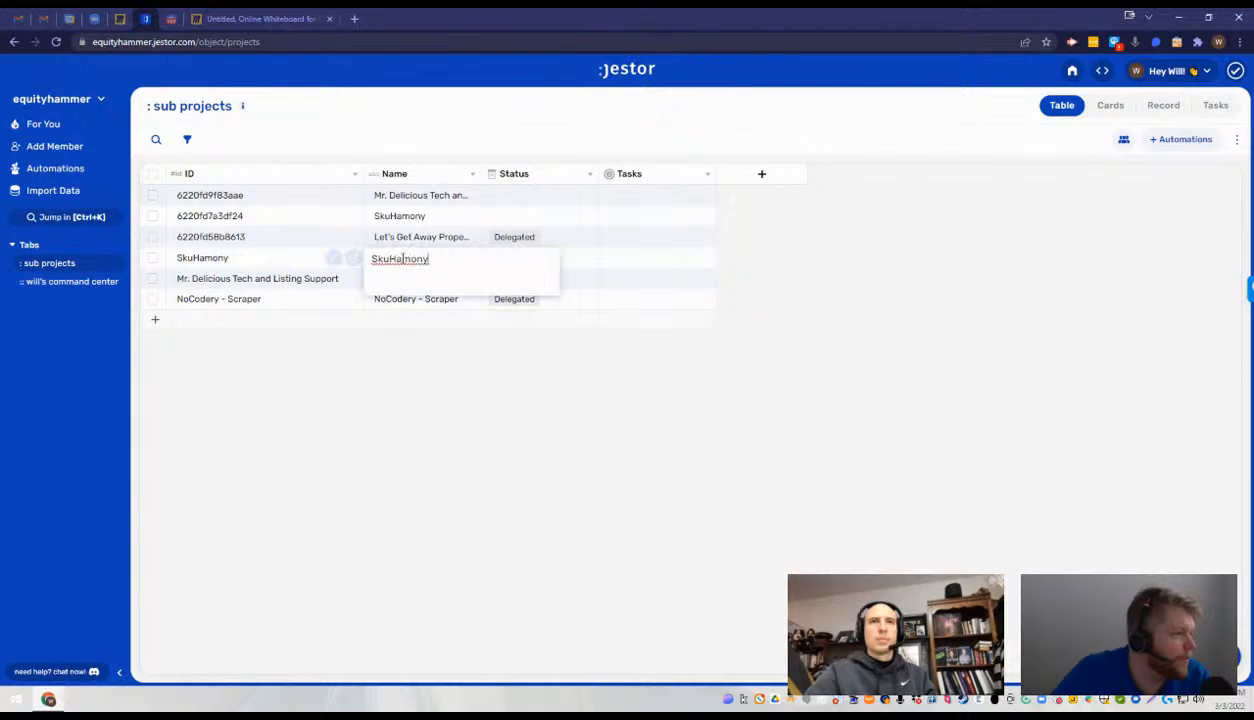
pyautogui.doubleClick(403, 258)
pyautogui.hotkey('ctrl', 'c')
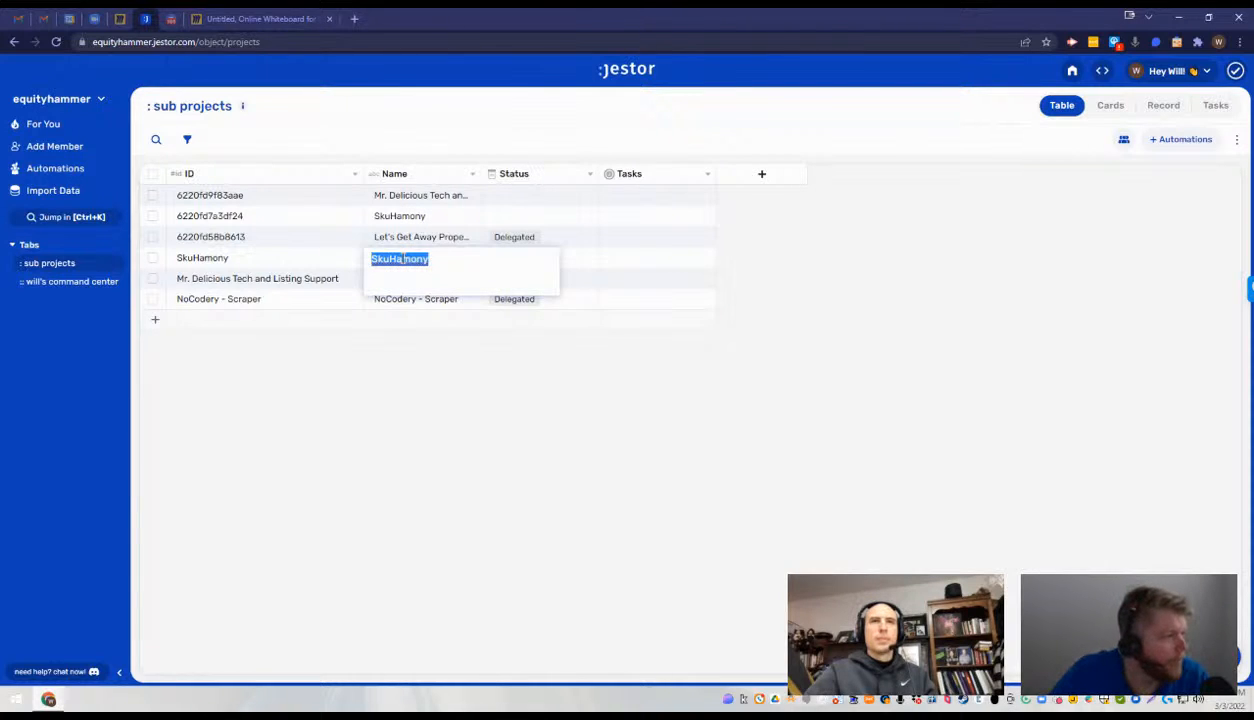
pyautogui.click(408, 321)
pyautogui.hotkey('ctrl', 'v')
pyautogui.click(559, 265)
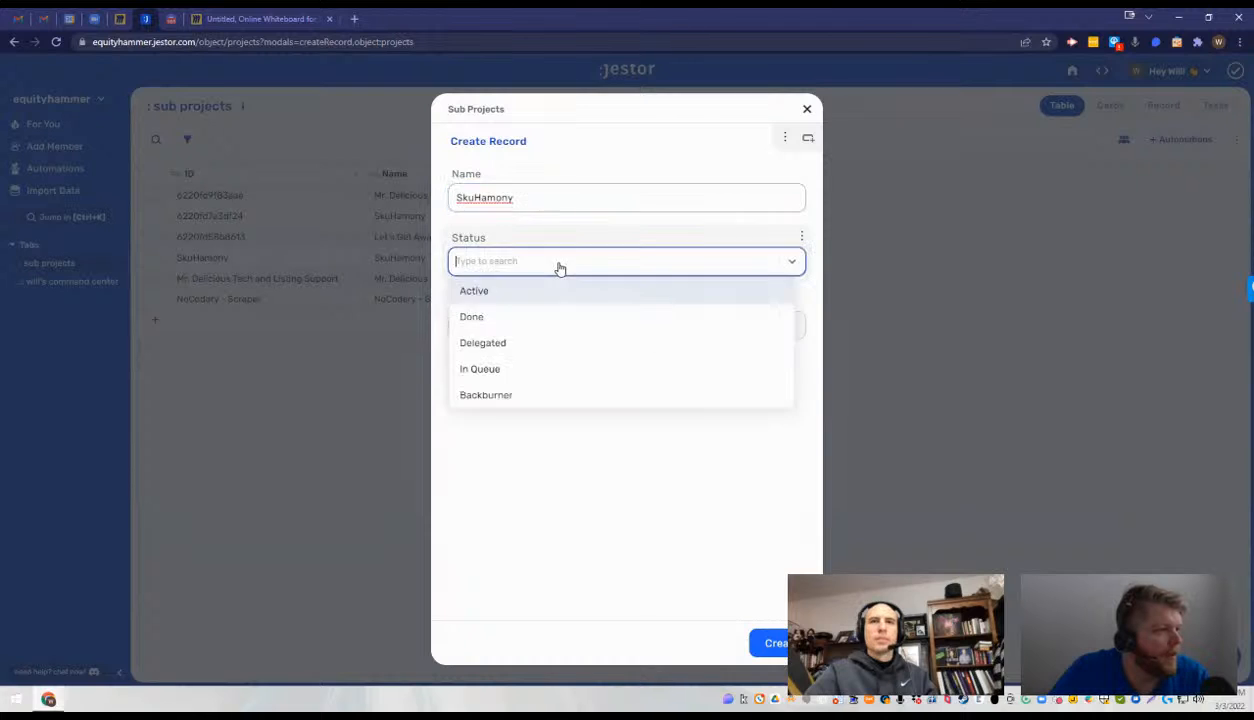
pyautogui.click(540, 343)
pyautogui.click(768, 643)
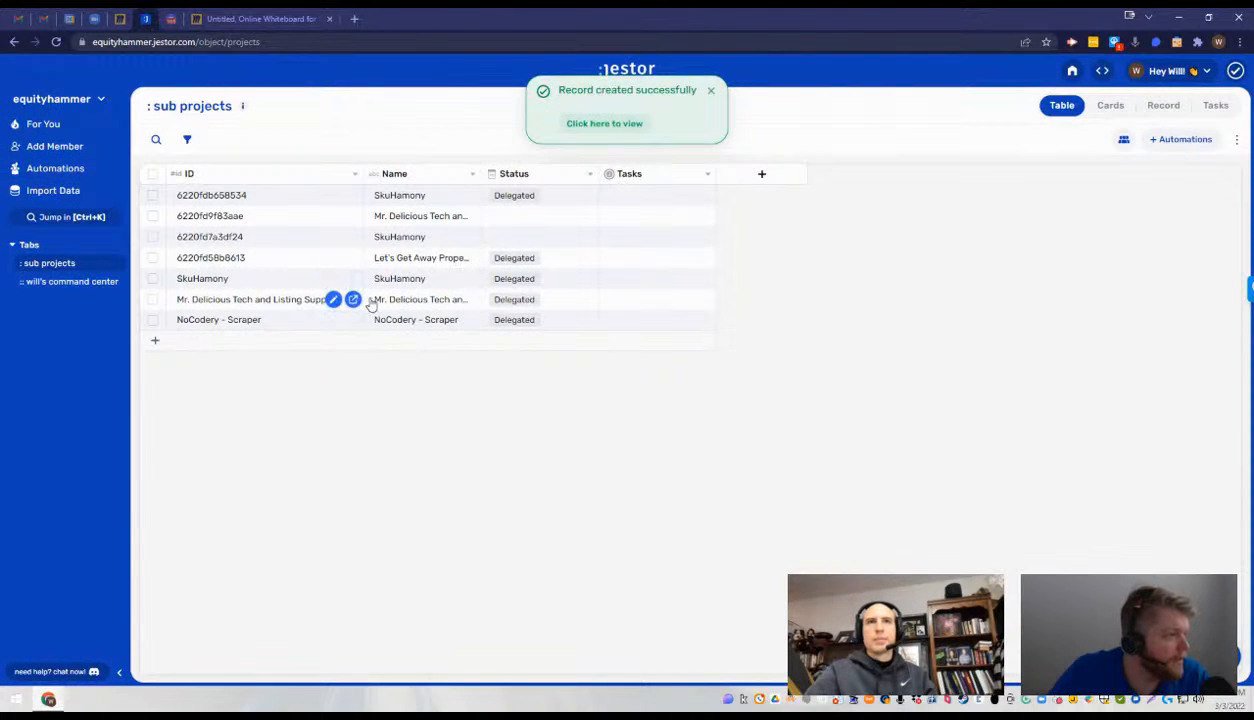
# - Copy the NoCodery - Scraper name and create a new sub project record with it as Name and the status Delegated
pyautogui.click(410, 302)
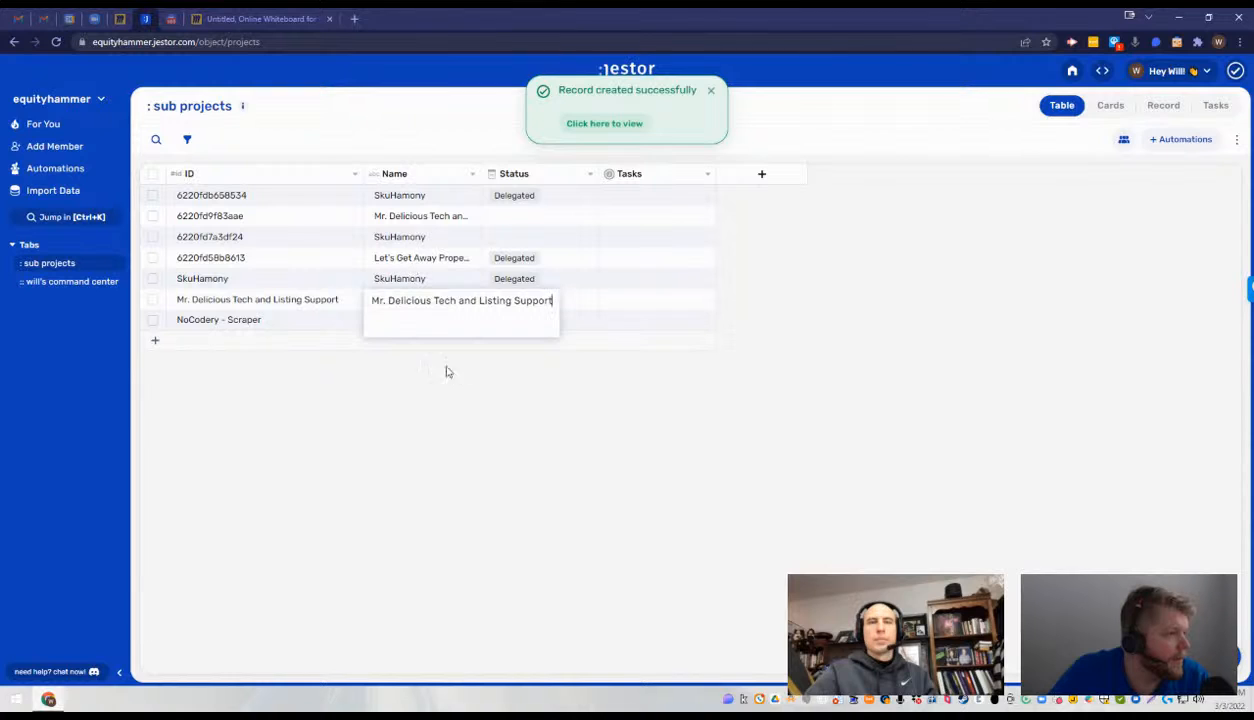
pyautogui.click(417, 326)
pyautogui.click(419, 323)
pyautogui.tripleClick(431, 323)
pyautogui.hotkey('ctrl', 'c')
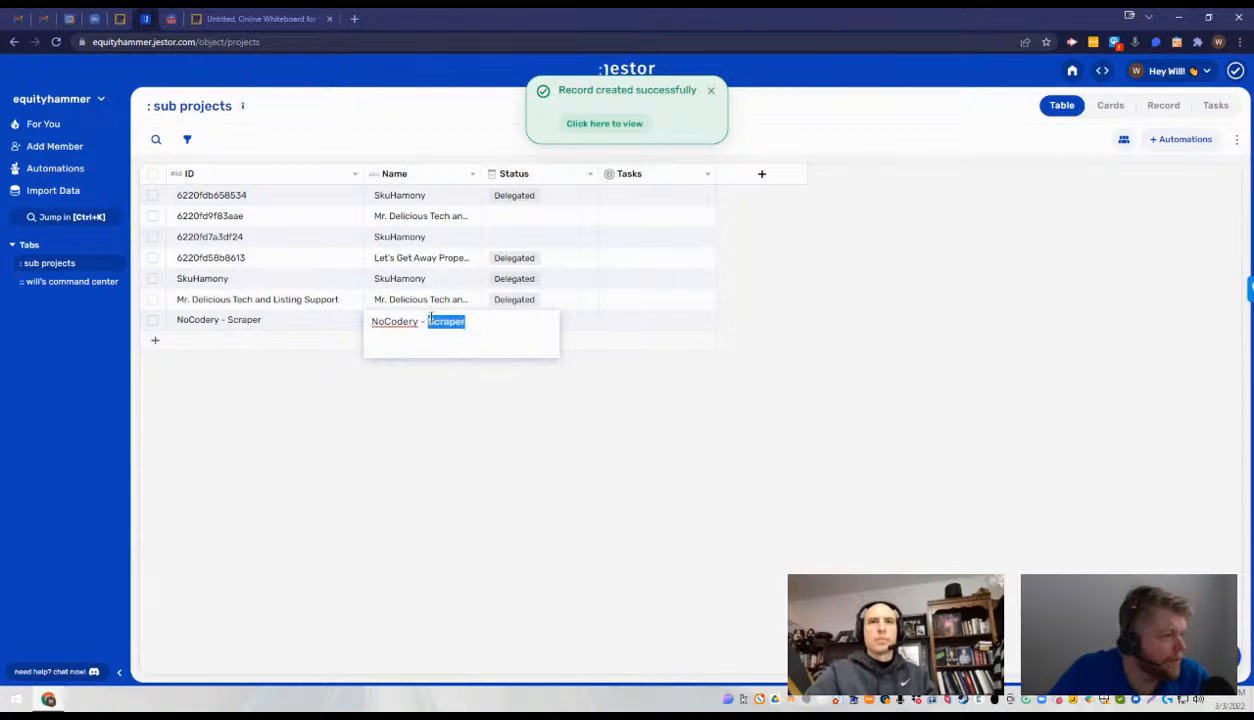
pyautogui.click(448, 408)
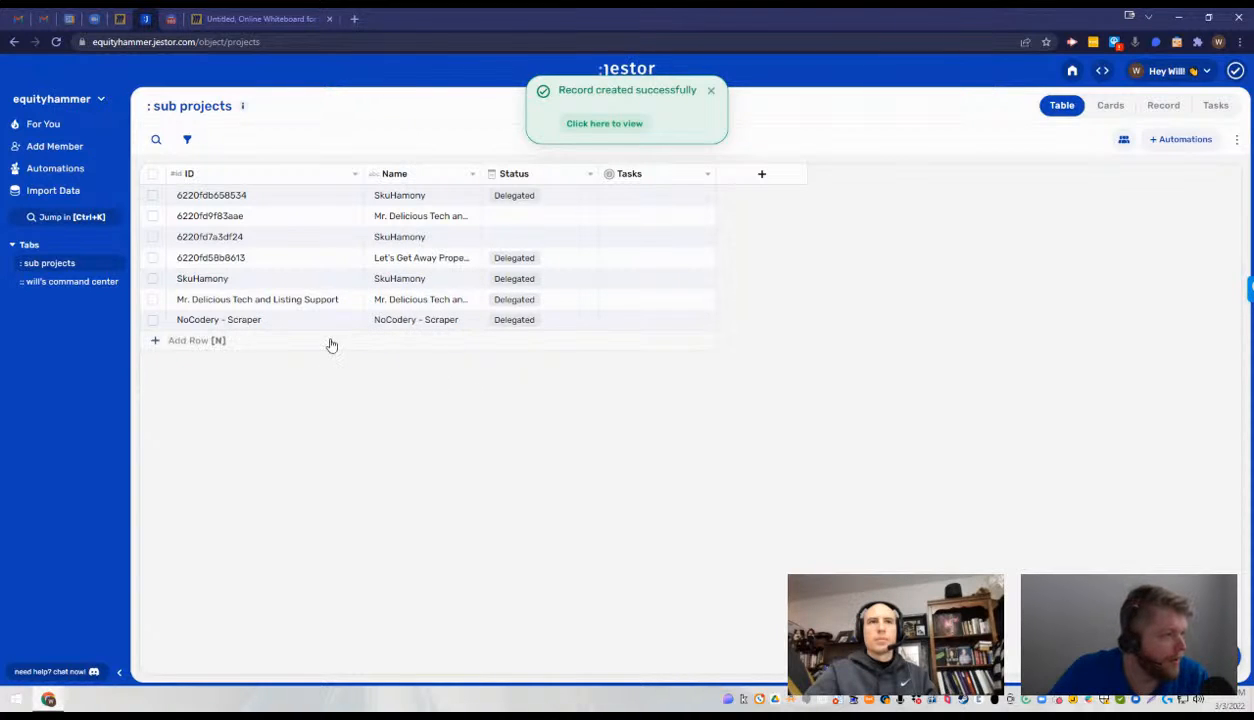
pyautogui.click(330, 343)
pyautogui.hotkey('ctrl', 'v')
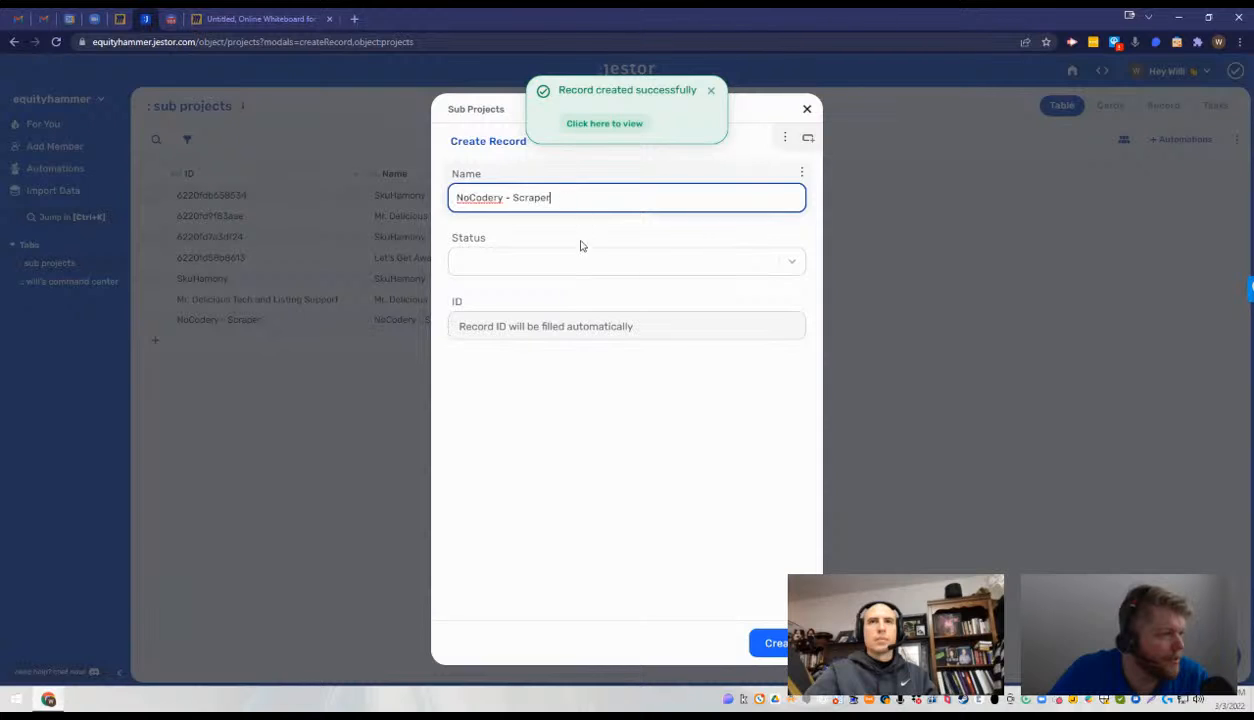
pyautogui.click(555, 261)
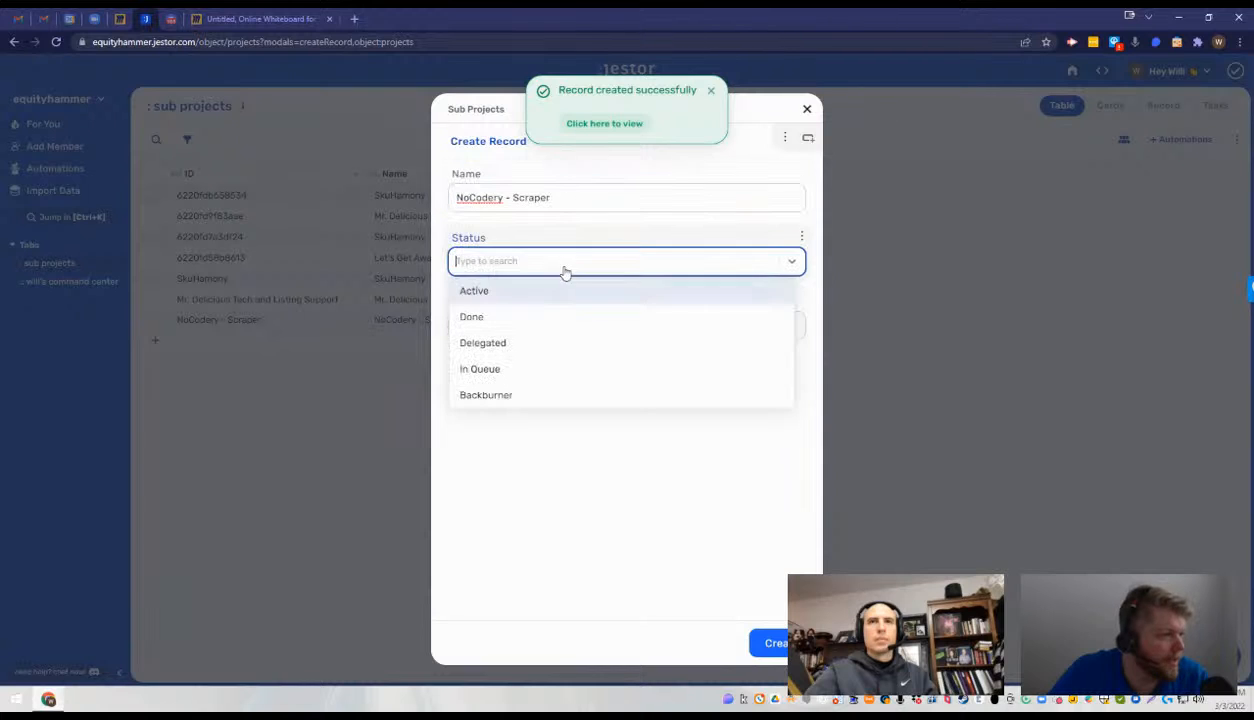
pyautogui.click(535, 352)
pyautogui.click(770, 642)
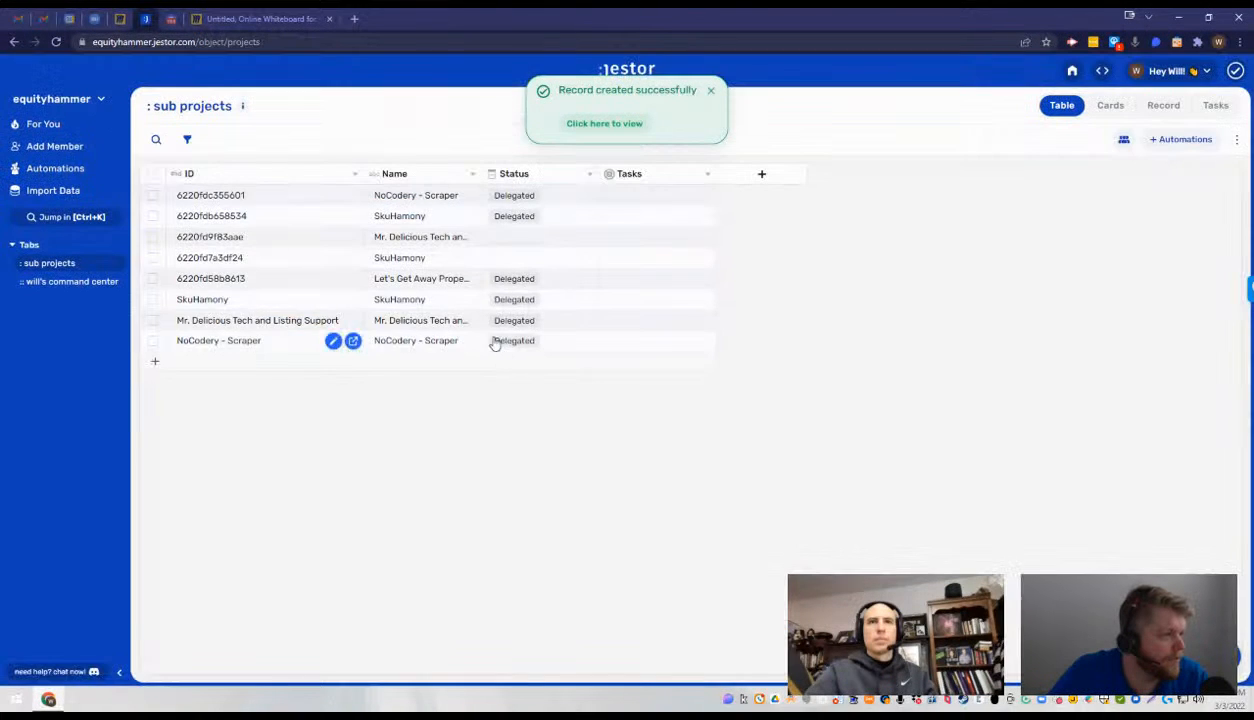
# - Delete the three original records whose IDs are SkuHamony, Mr. Delicious Tech and Listing Support, and NoCodery - Scraper, keeping Let's Get Away Properties
pyautogui.click(153, 299)
pyautogui.click(153, 320)
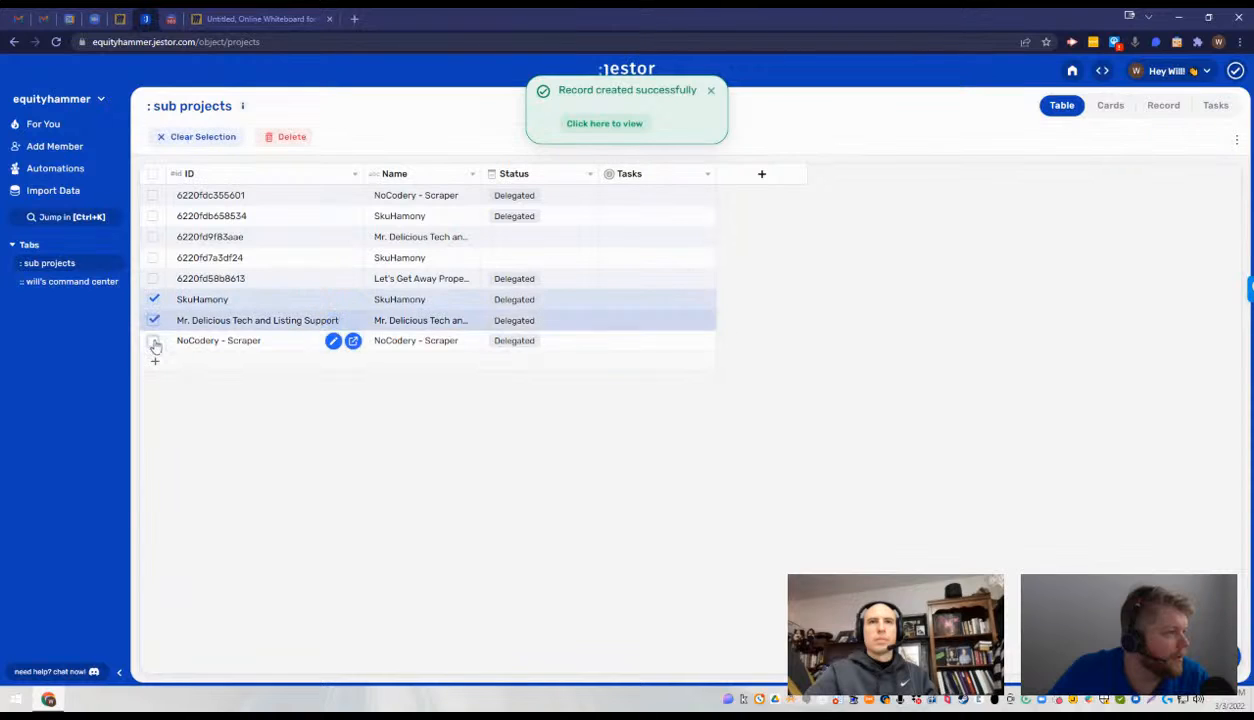
pyautogui.click(153, 341)
pyautogui.click(153, 278)
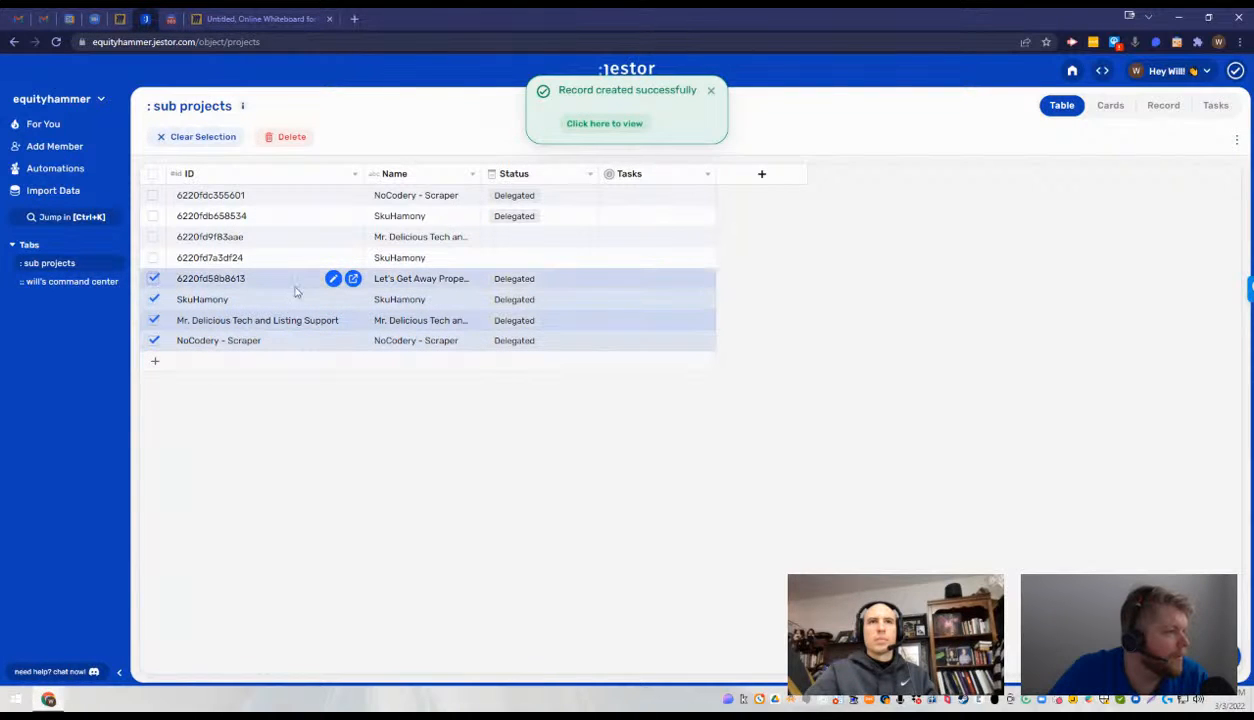
pyautogui.click(290, 138)
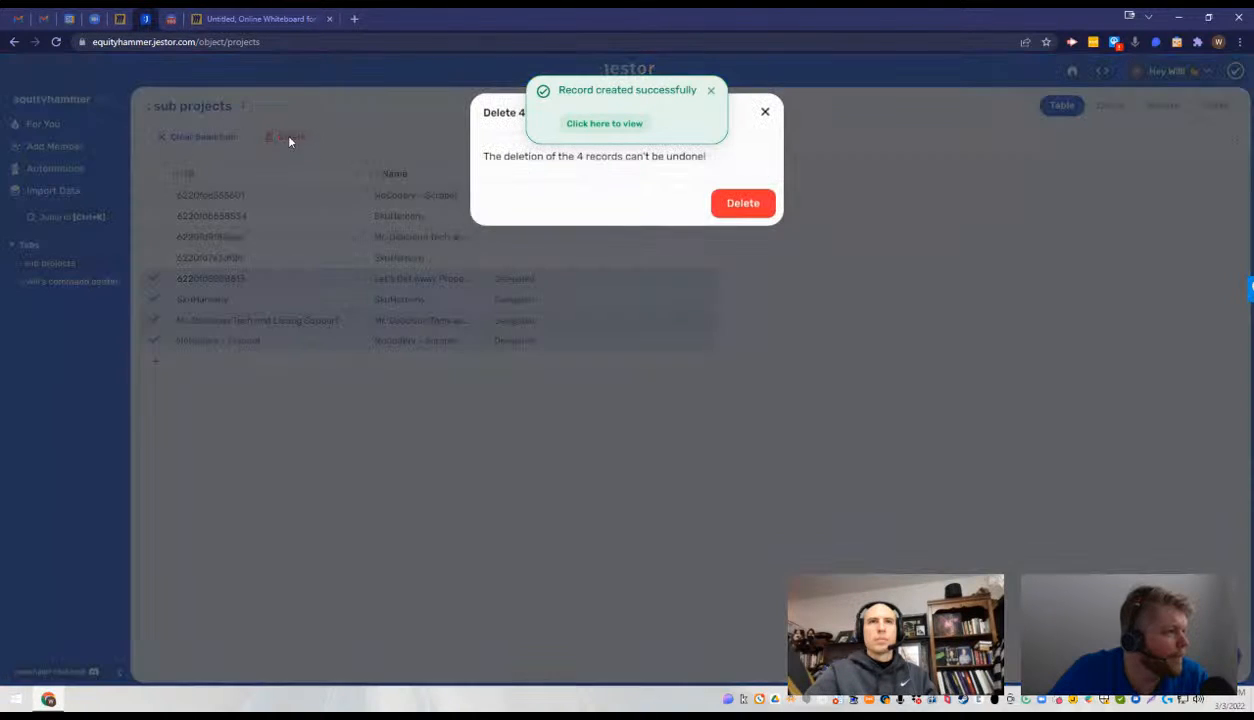
pyautogui.click(409, 190)
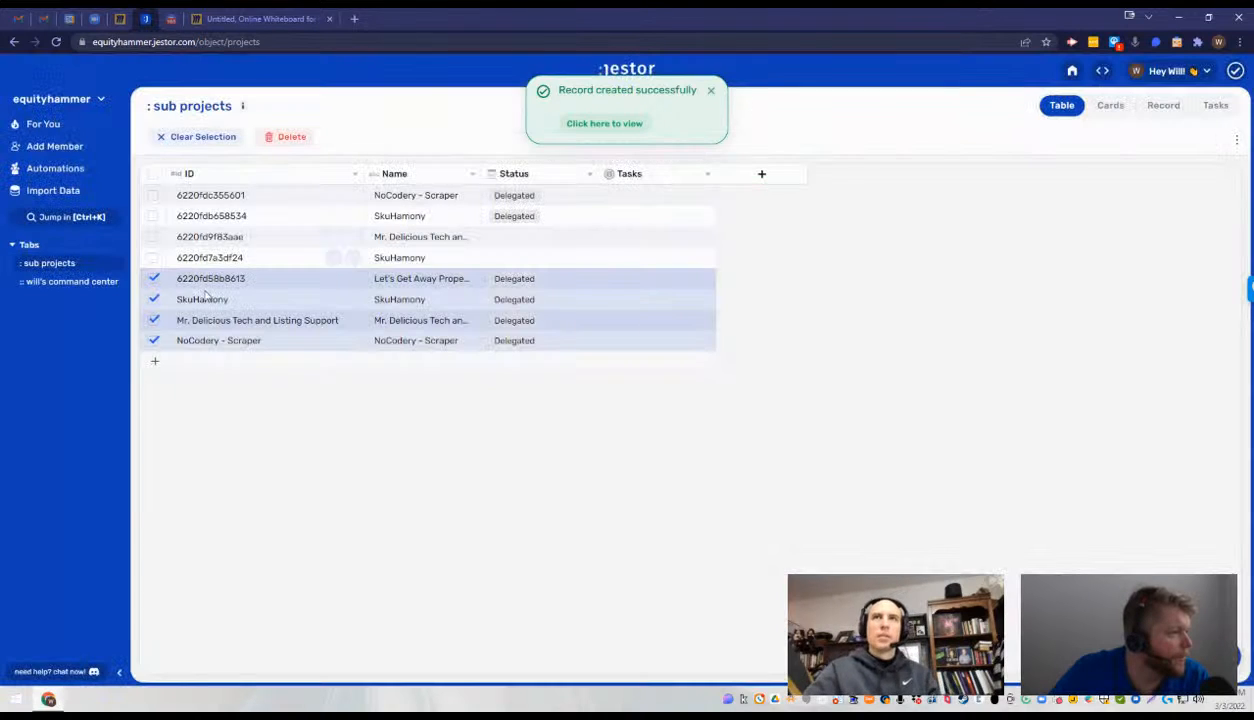
pyautogui.click(152, 279)
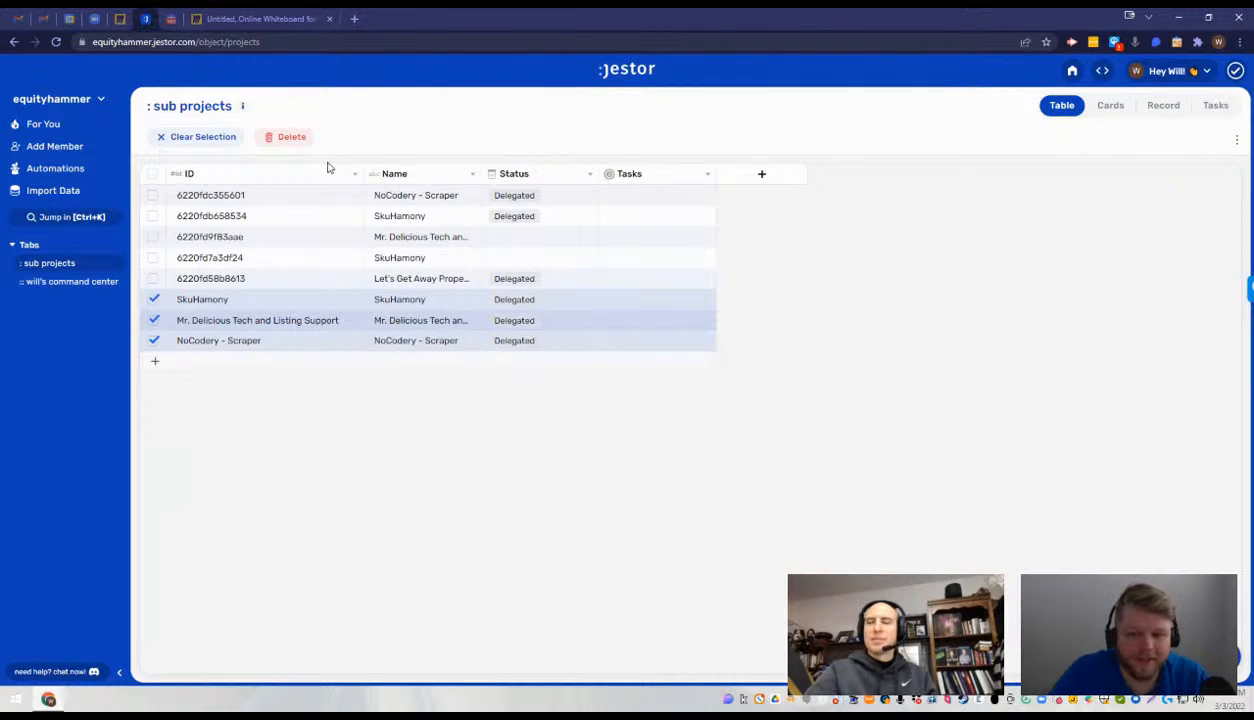
pyautogui.click(277, 137)
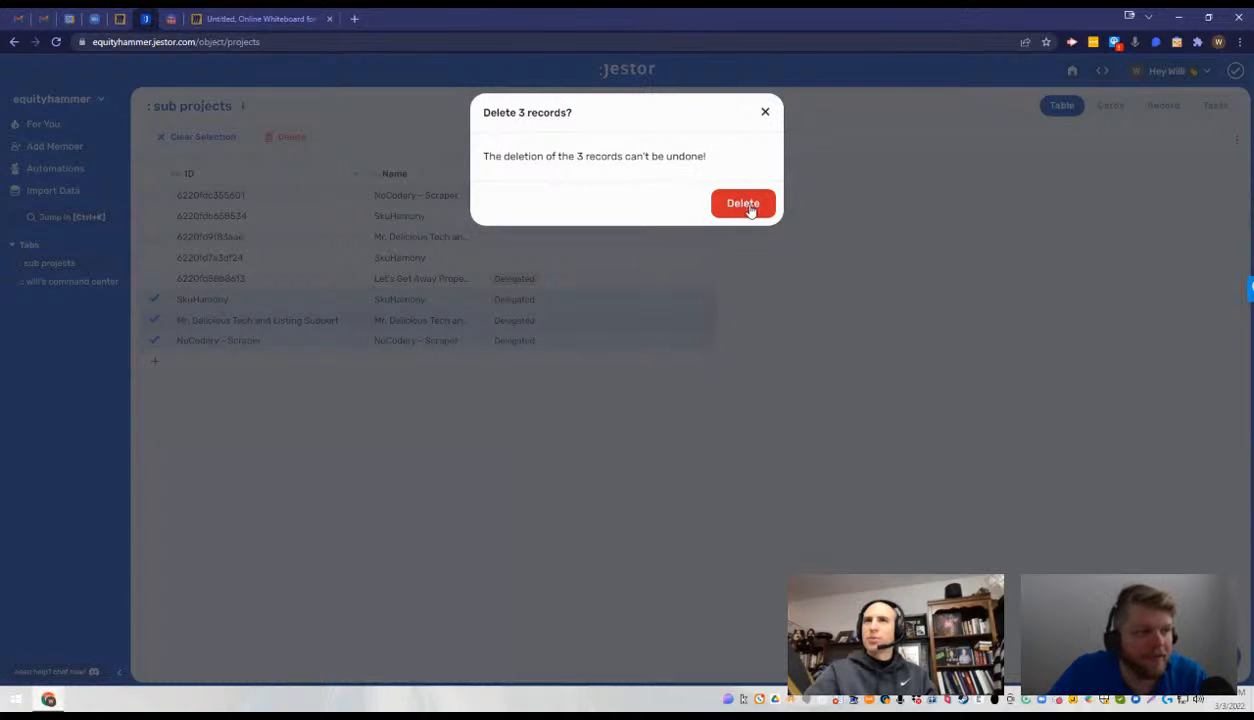
pyautogui.click(743, 204)
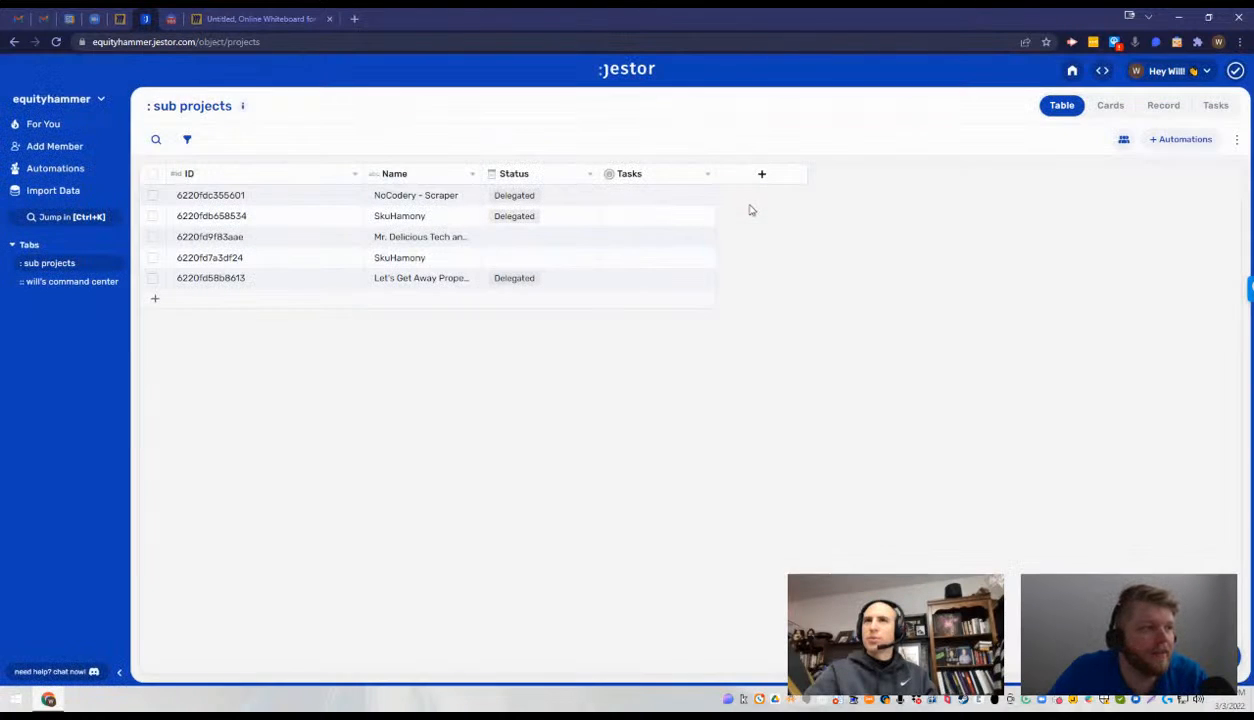
# - Set the Status of the Mr. Delicious Tech record and the SkuHamony record below it to Delegated, and narrow the ID column
pyautogui.click(528, 243)
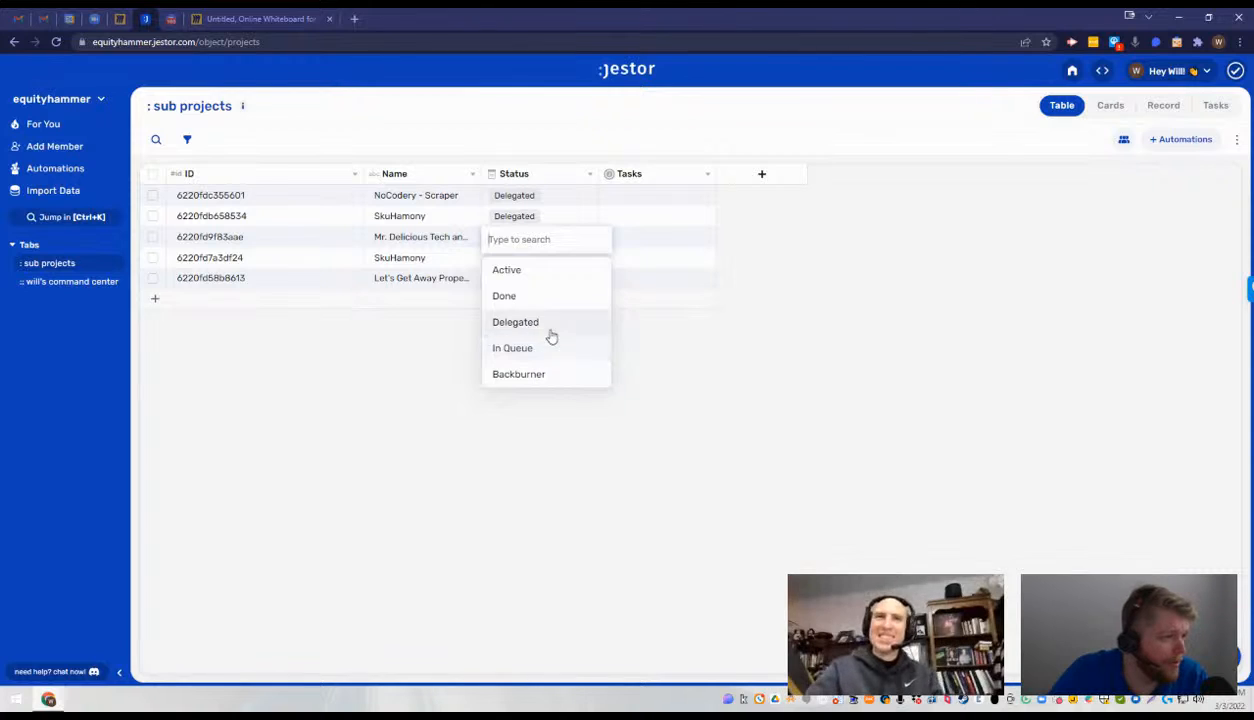
pyautogui.click(552, 324)
pyautogui.click(550, 259)
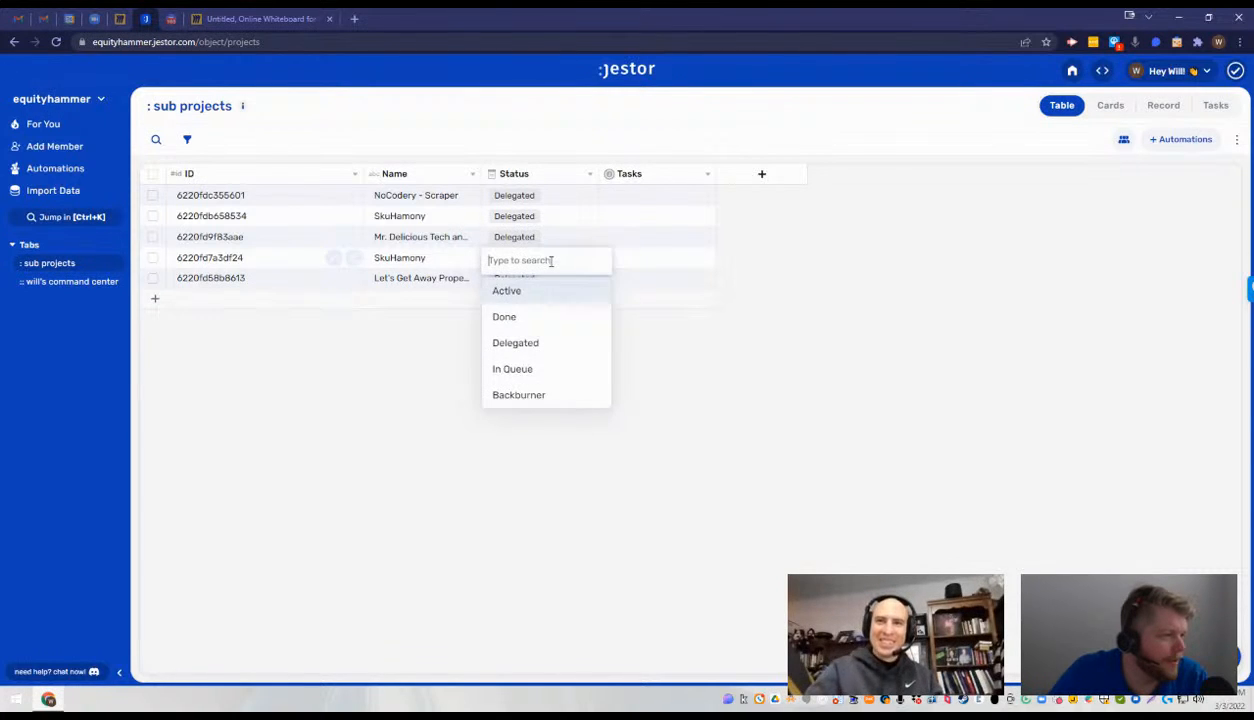
pyautogui.click(522, 344)
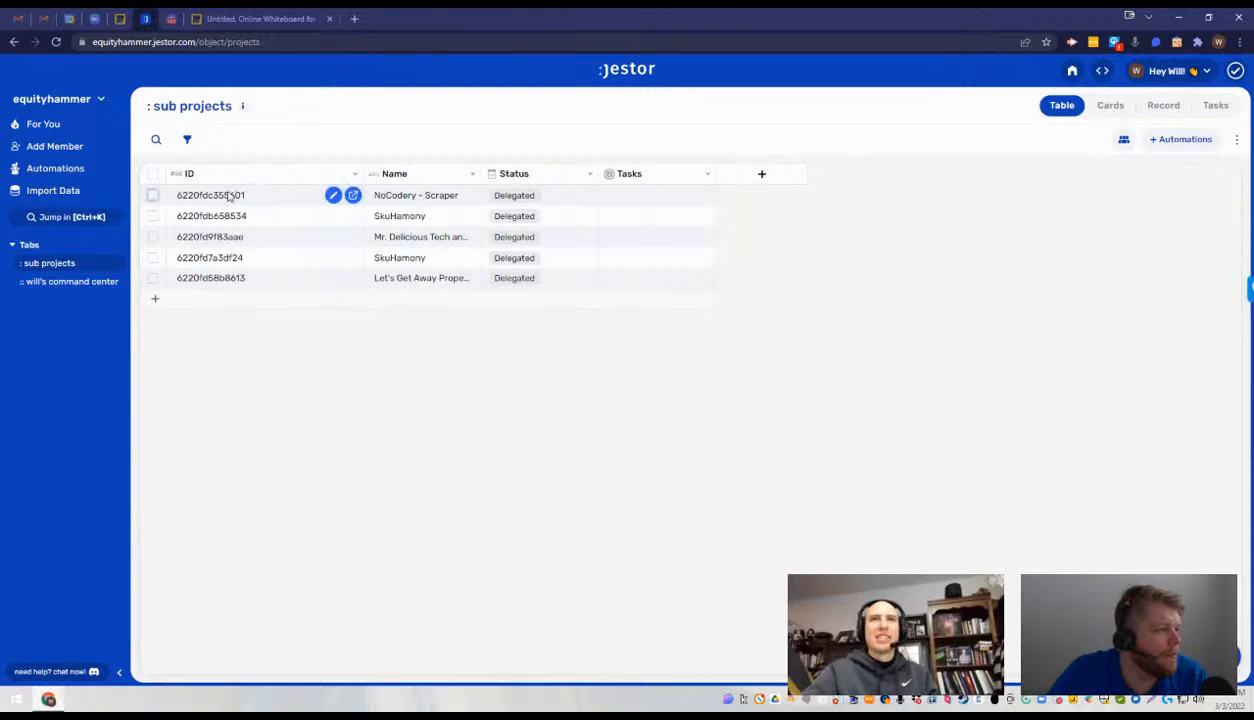
pyautogui.moveTo(358, 174); pyautogui.dragTo(275, 177)
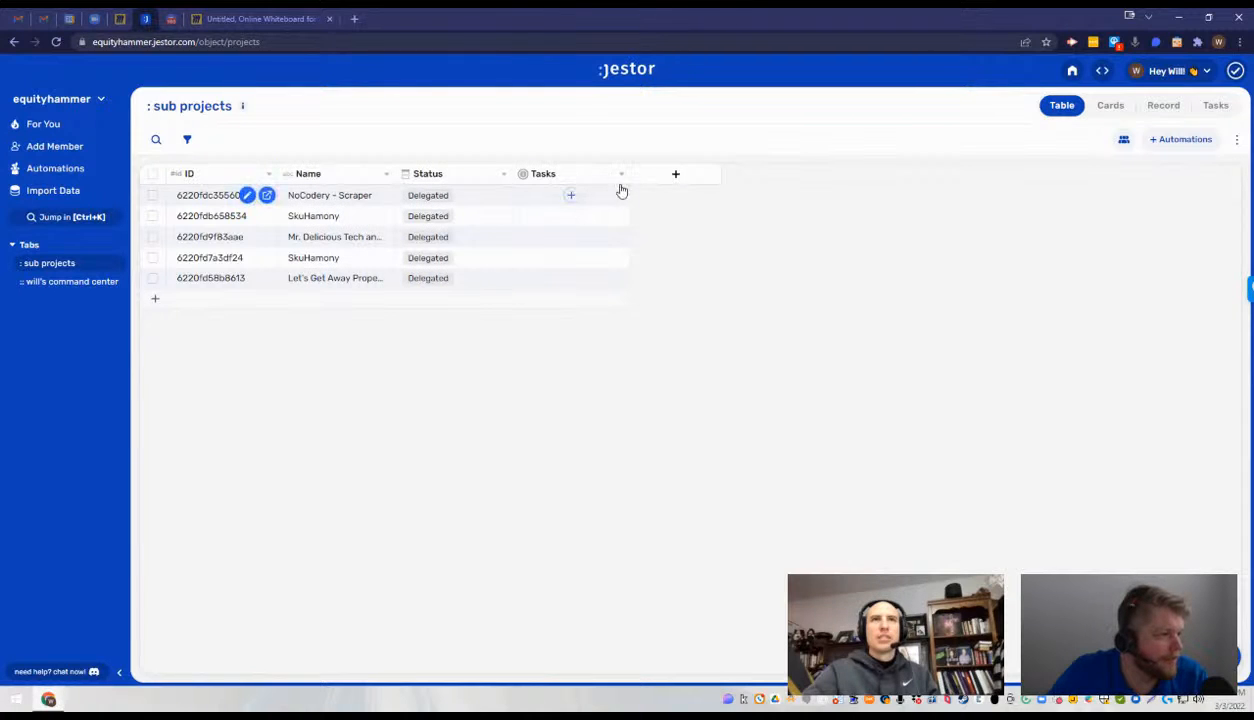
pyautogui.click(670, 175)
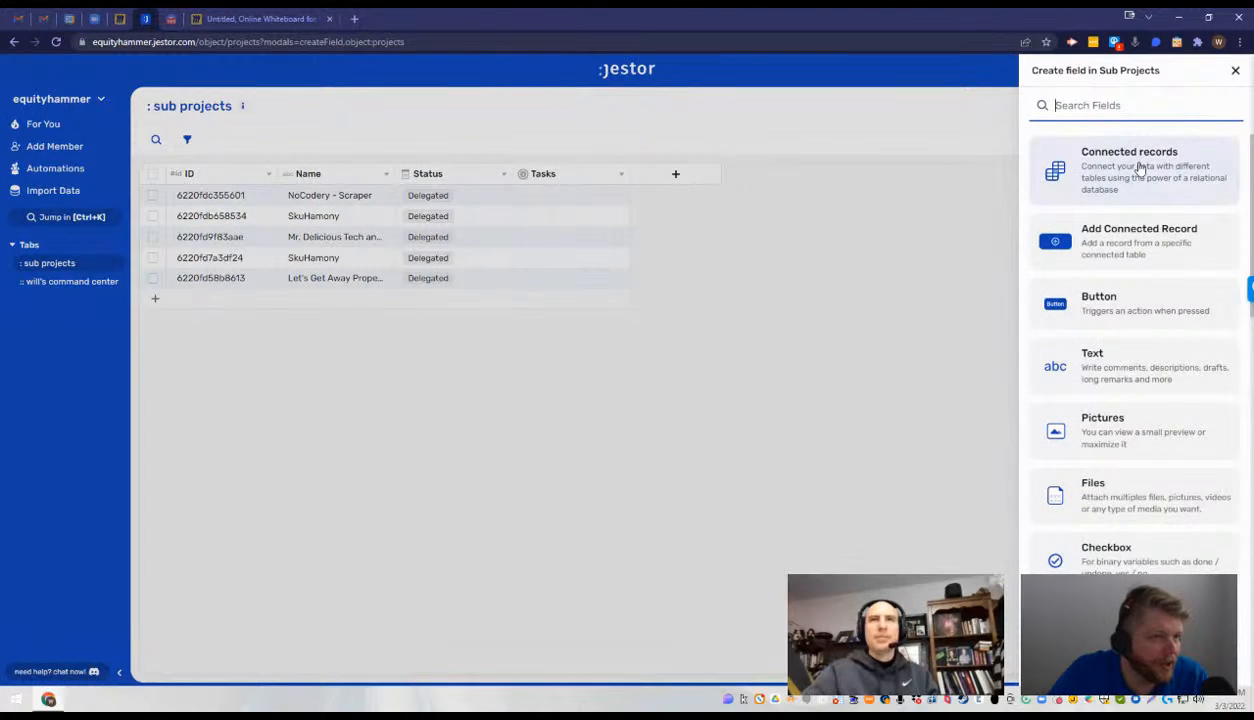
pyautogui.click(1139, 170)
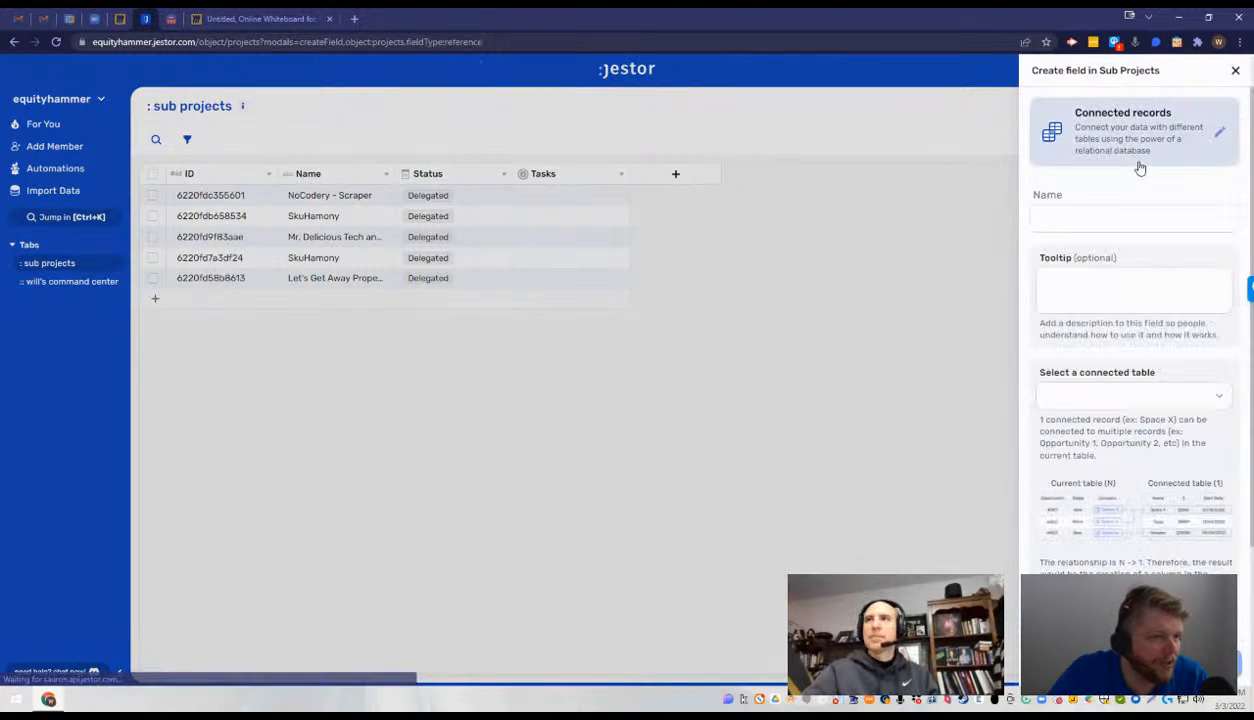
pyautogui.click(991, 201)
# - Show the hidden Projects (projects_2) table among the workspace tabs and place the sub projects tab below it
pyautogui.click(66, 284)
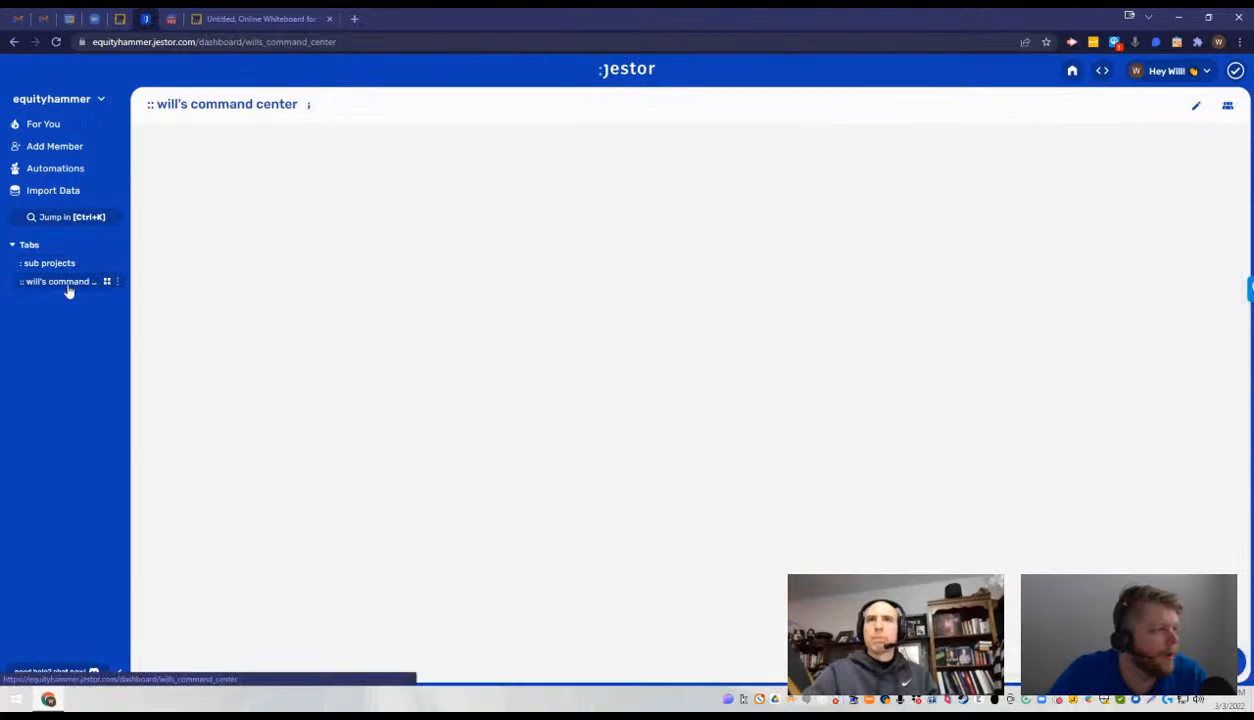
pyautogui.click(70, 268)
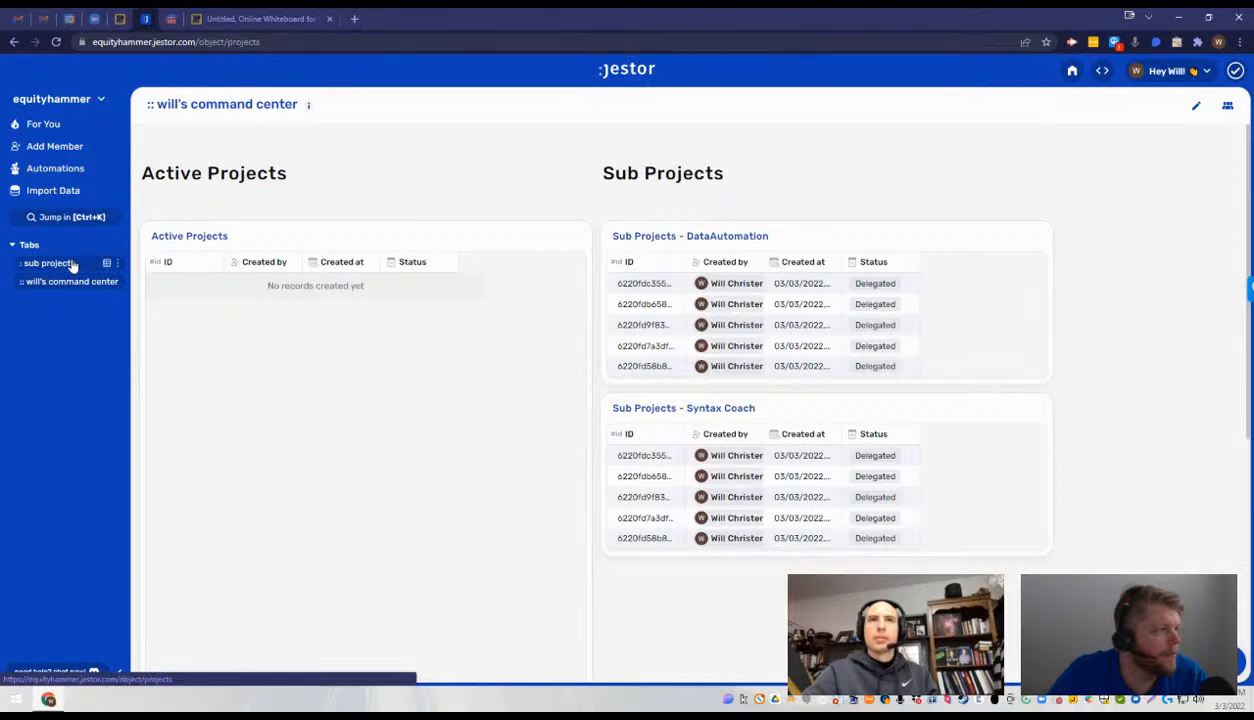
pyautogui.click(117, 264)
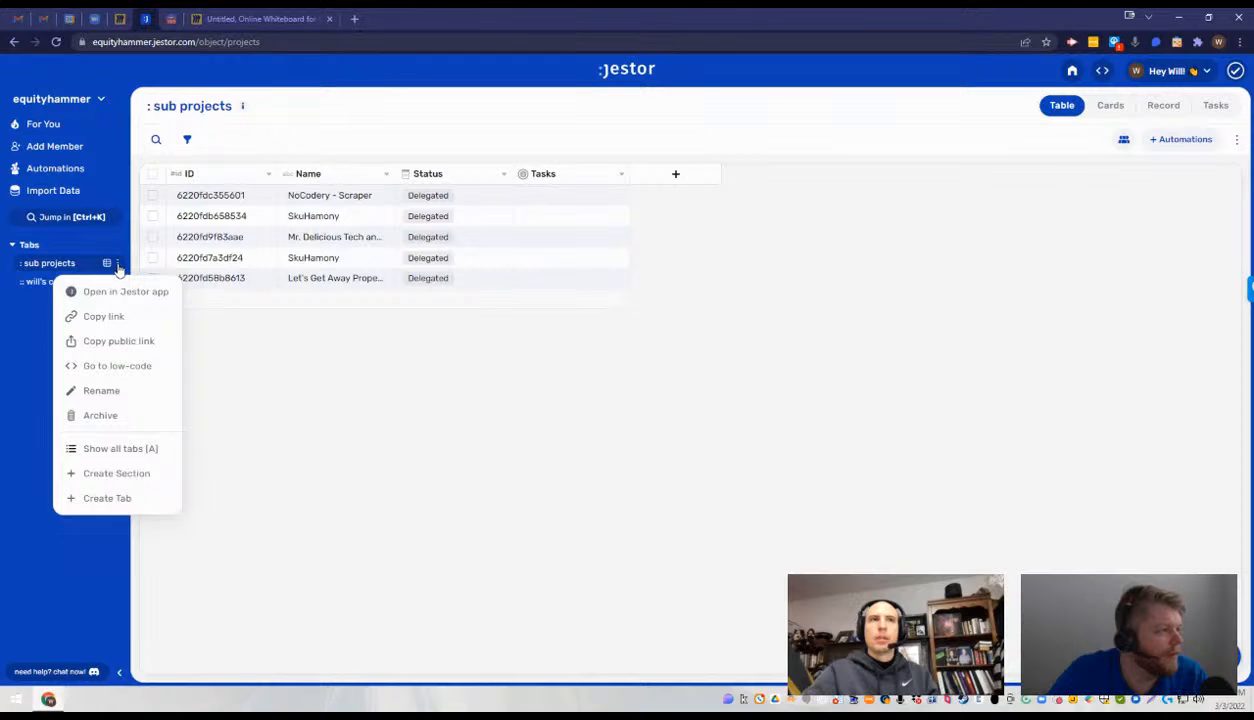
pyautogui.click(141, 449)
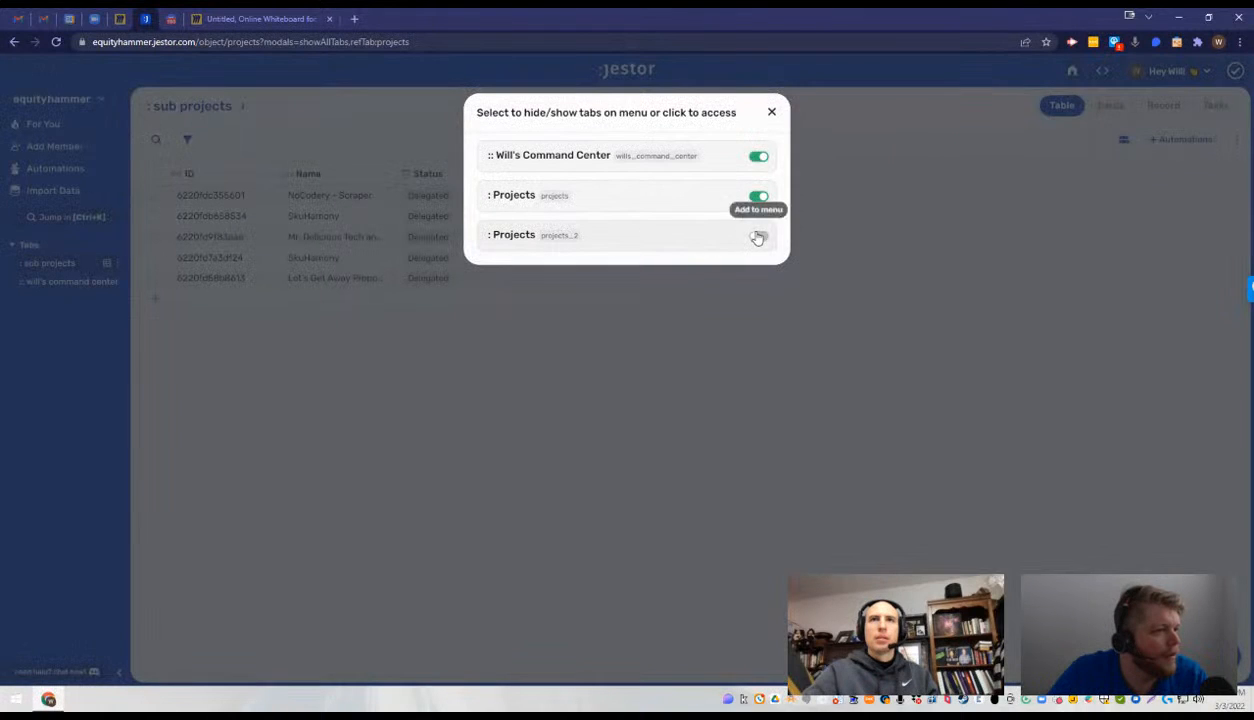
pyautogui.click(757, 236)
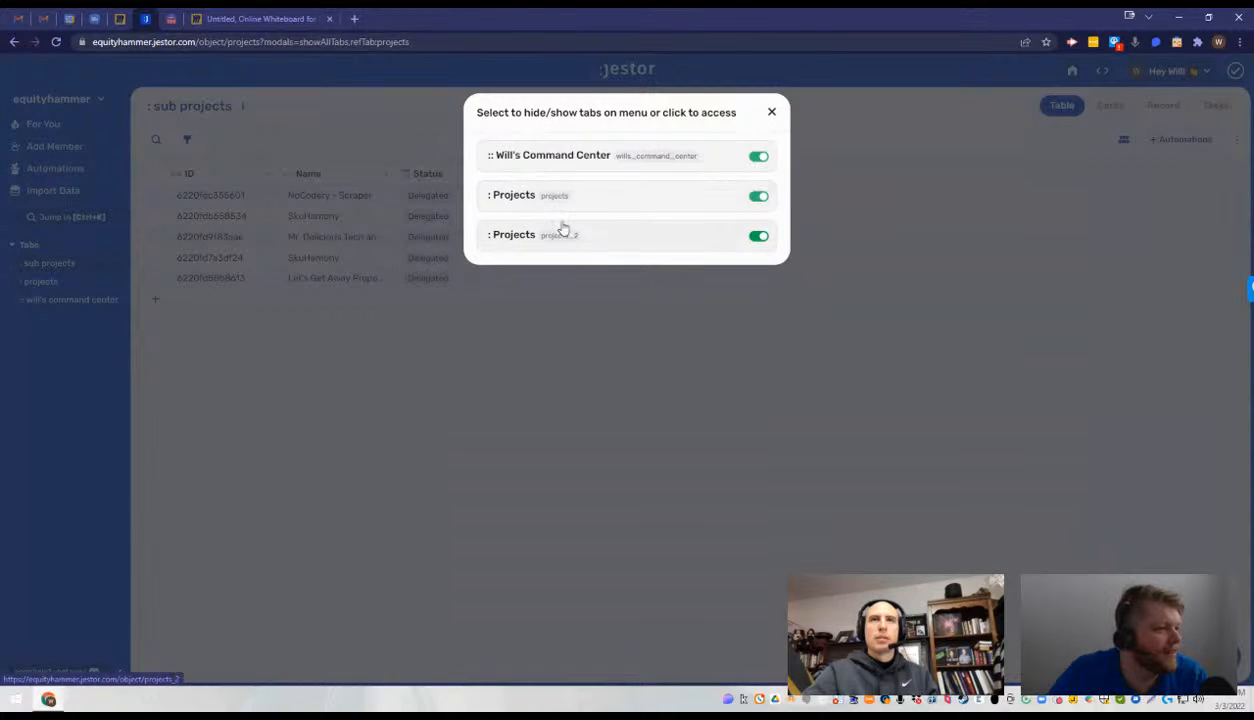
pyautogui.click(608, 288)
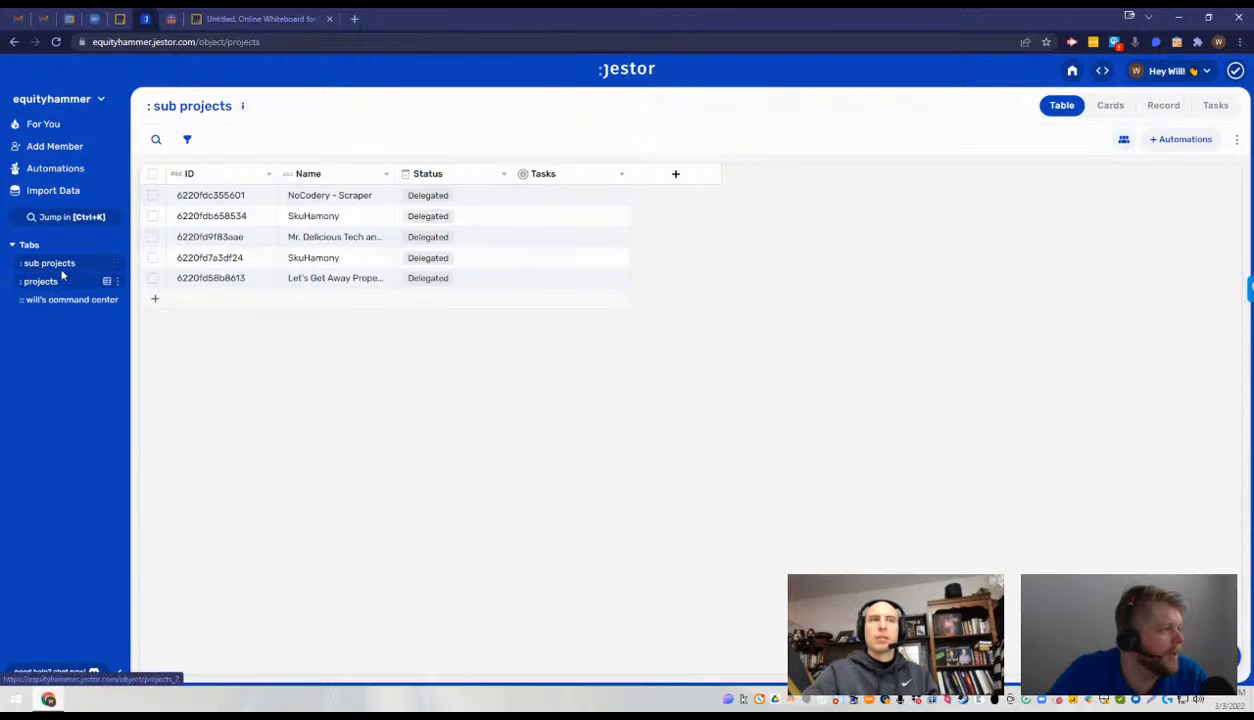
pyautogui.moveTo(48, 266)
pyautogui.mouseDown()
pyautogui.moveTo(42, 282)
pyautogui.moveTo(54, 280)
pyautogui.mouseUp()
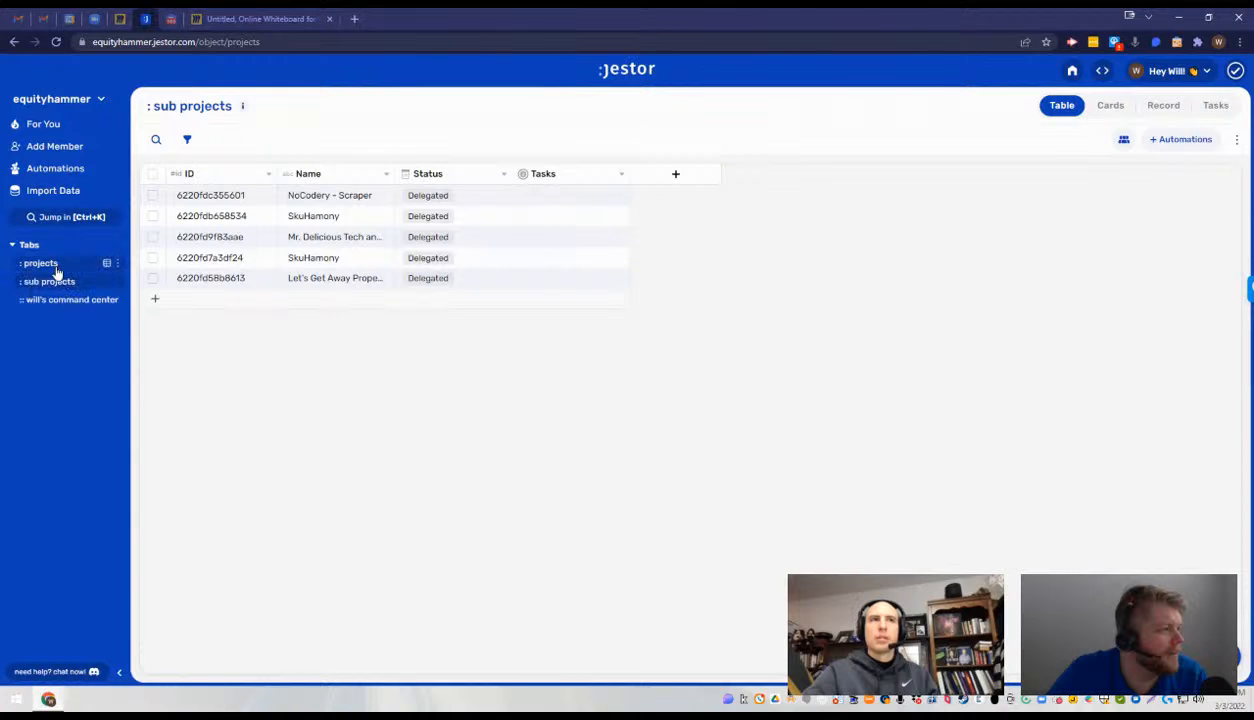
# - Hide the projects_2, Will's Command Center and projects tabs one by one and show each of them again
pyautogui.click(117, 264)
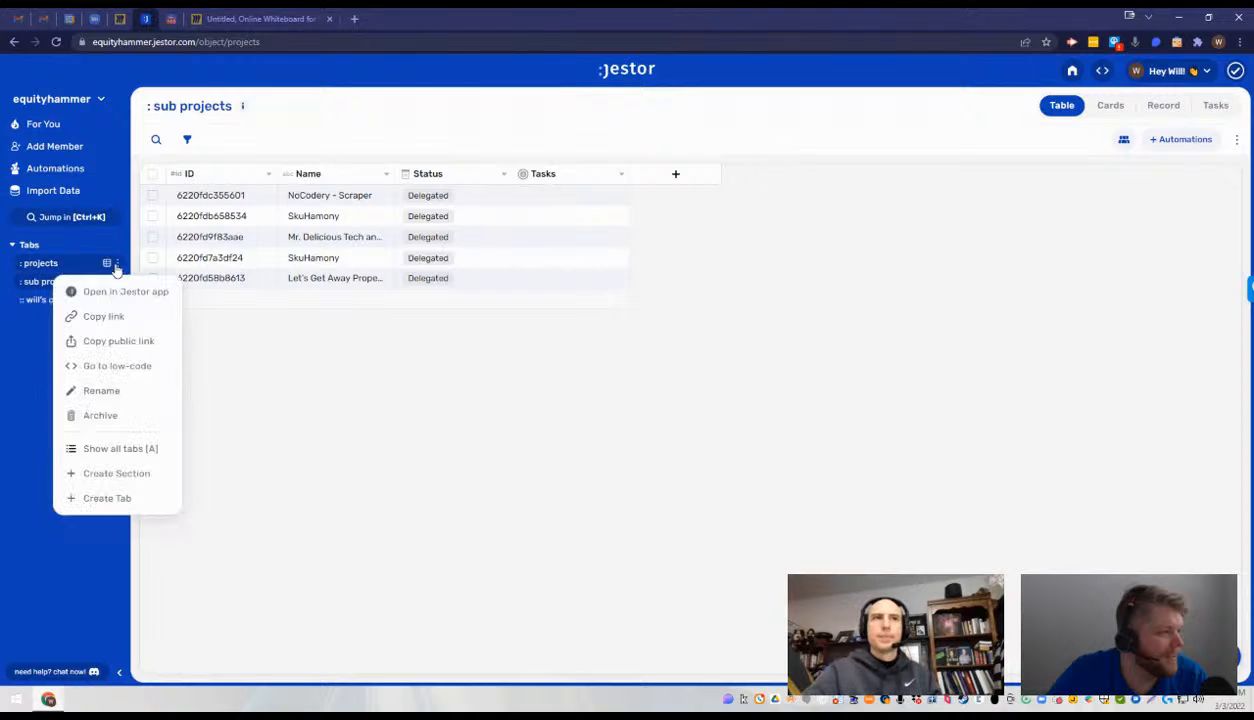
pyautogui.click(124, 448)
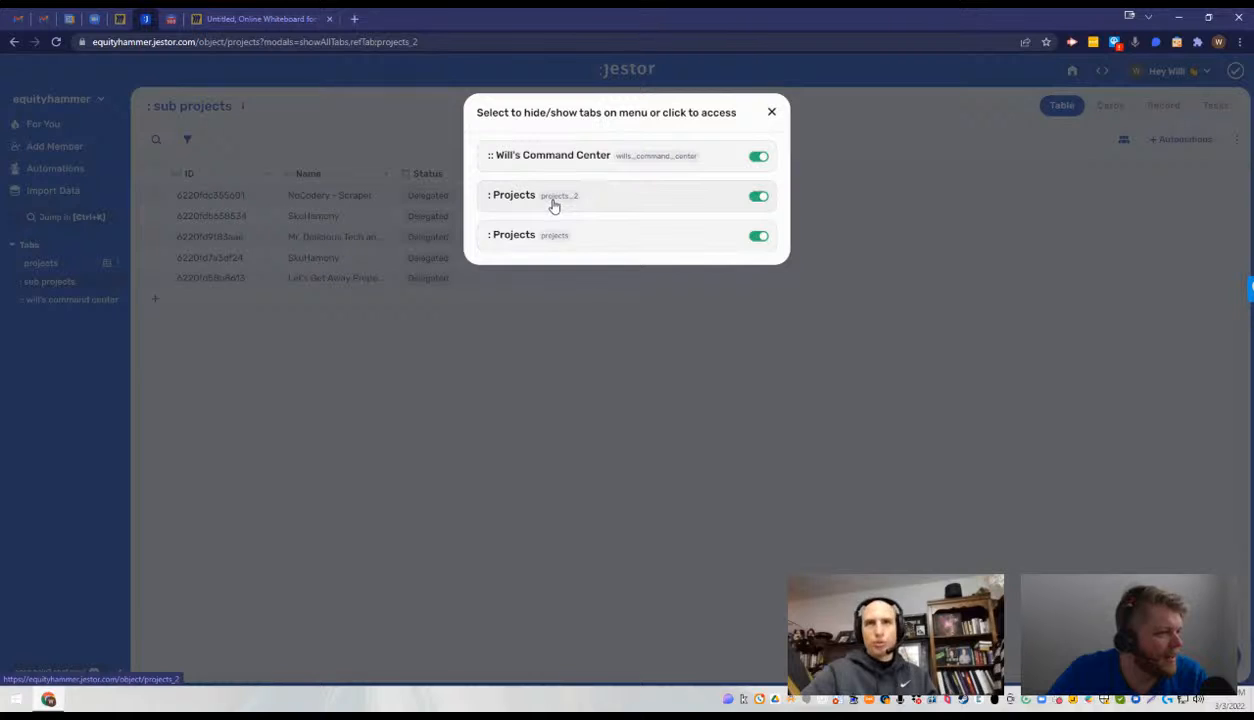
pyautogui.click(759, 197)
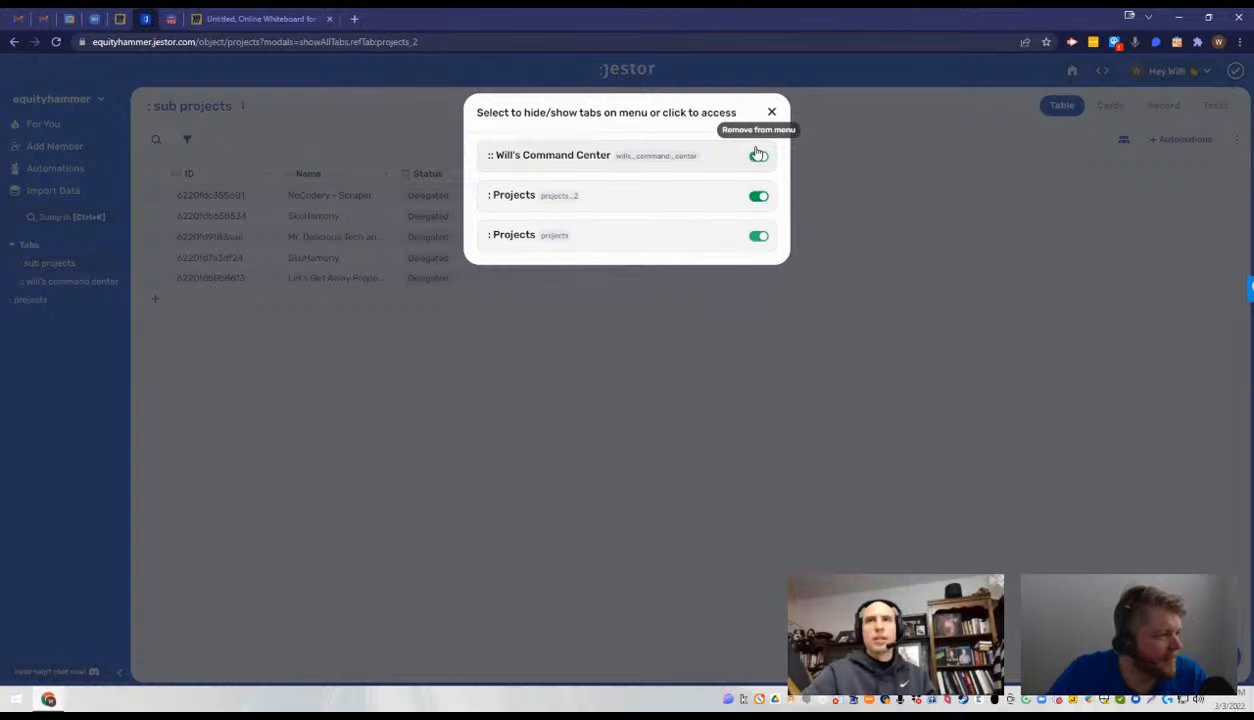
pyautogui.click(757, 156)
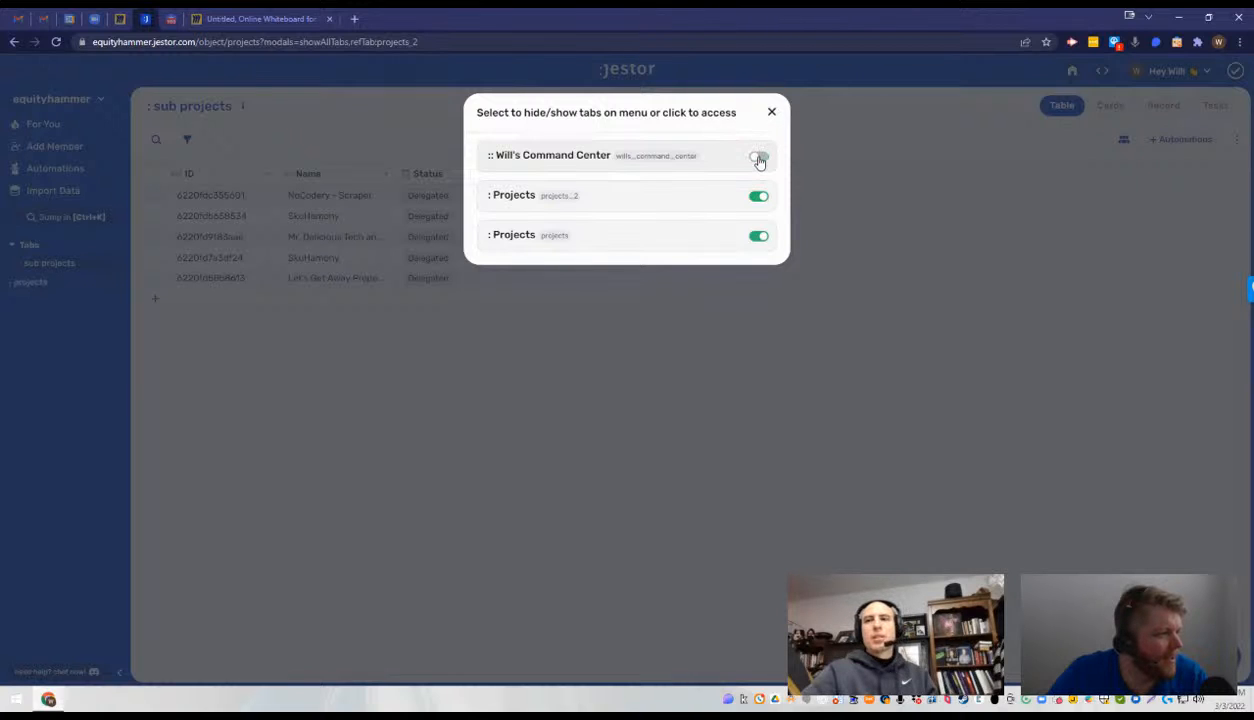
pyautogui.click(767, 236)
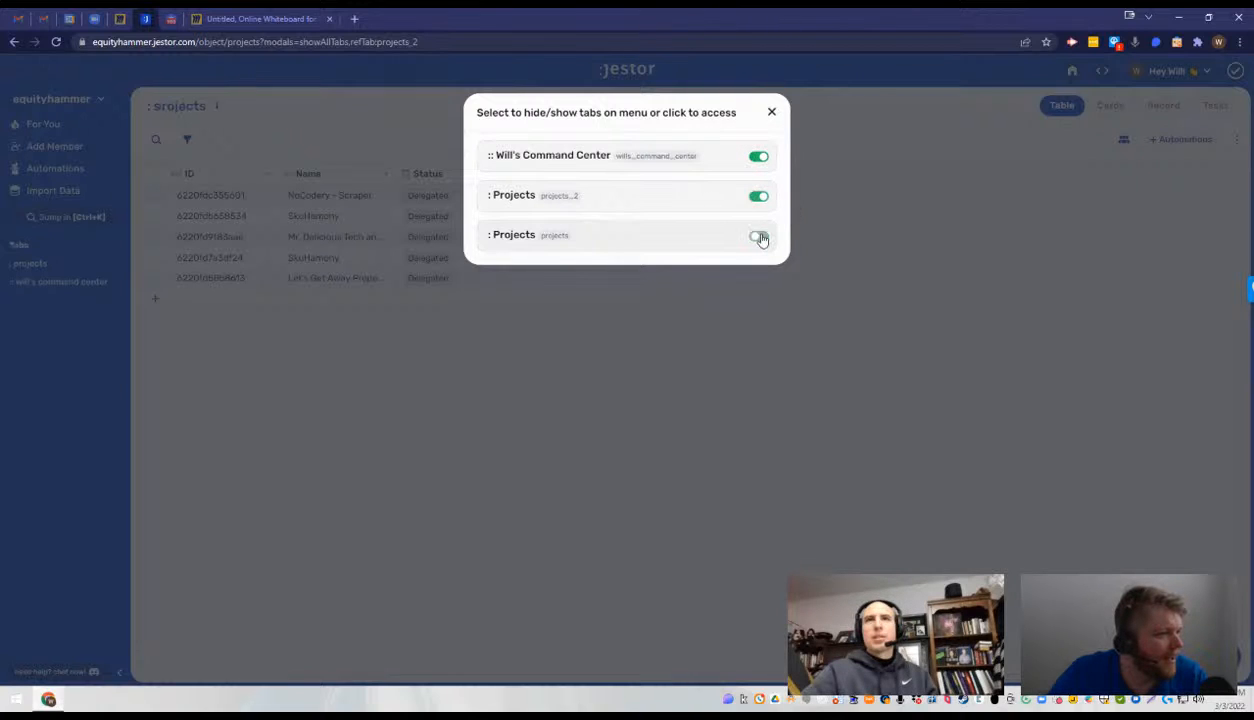
pyautogui.click(761, 238)
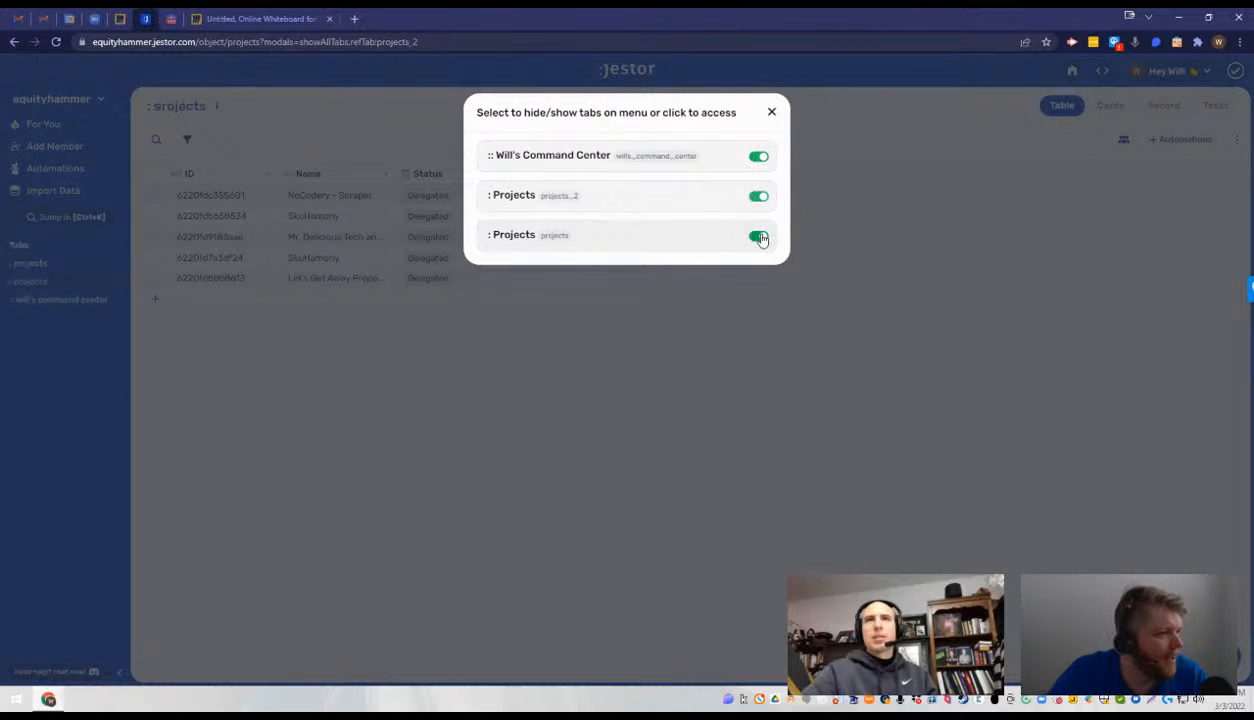
pyautogui.click(771, 114)
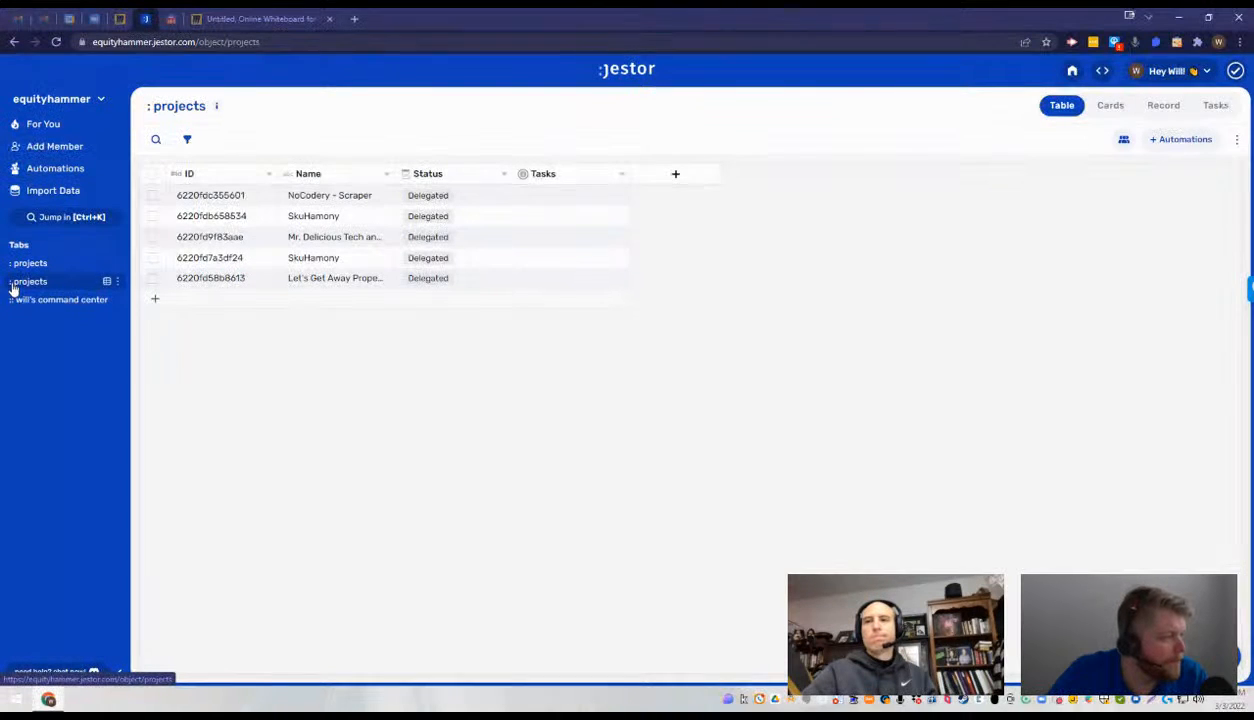
# - Move the second projects tab above the other one and open both projects tables to tell them apart
pyautogui.moveTo(13, 287); pyautogui.dragTo(30, 266)
pyautogui.click(117, 263)
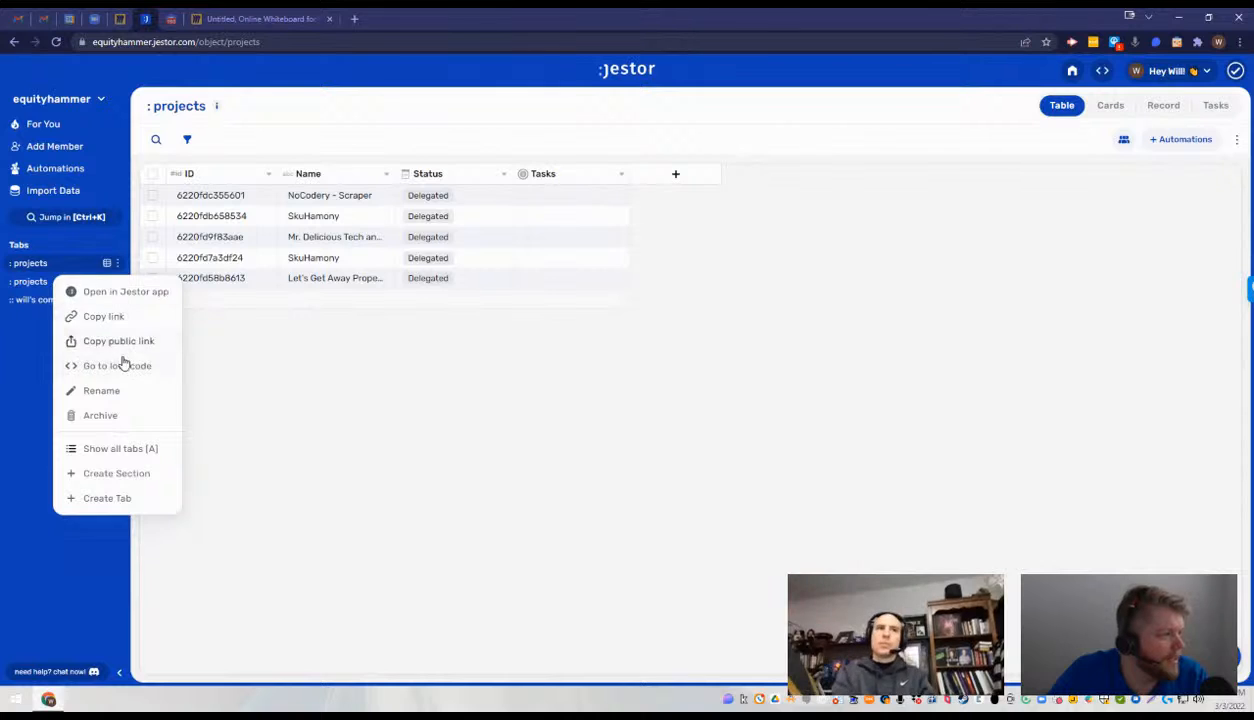
pyautogui.click(155, 450)
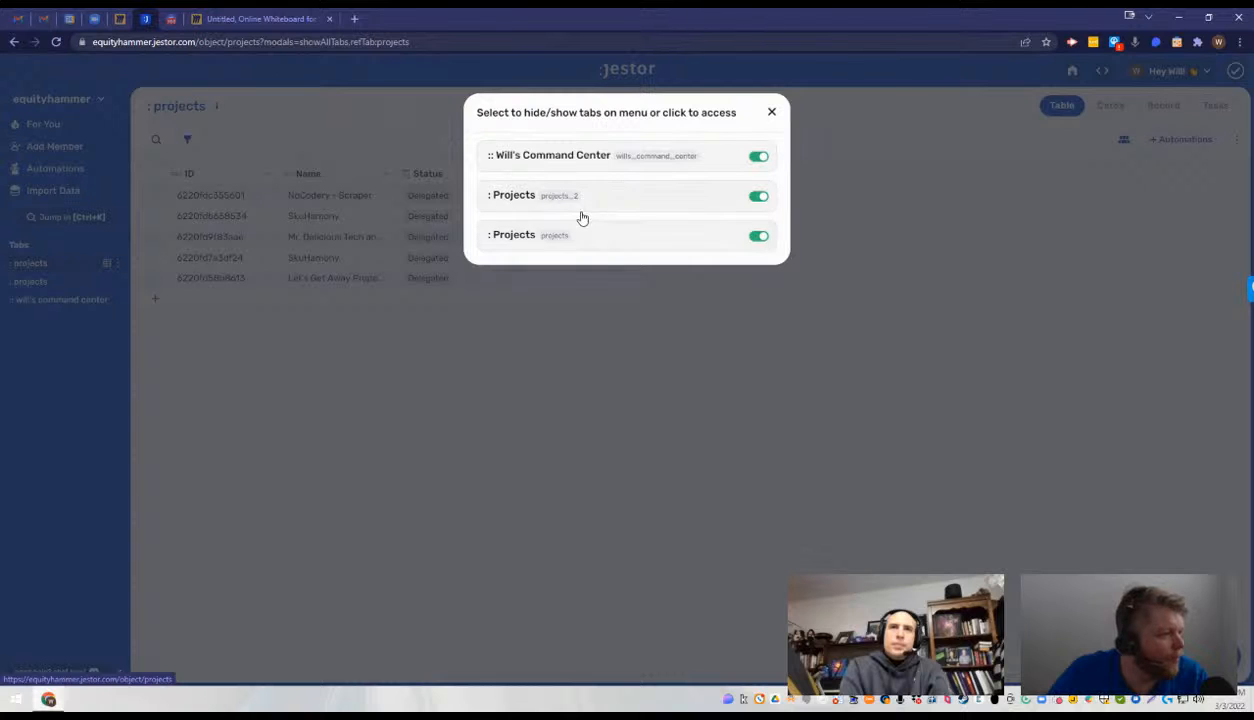
pyautogui.click(548, 232)
pyautogui.click(74, 283)
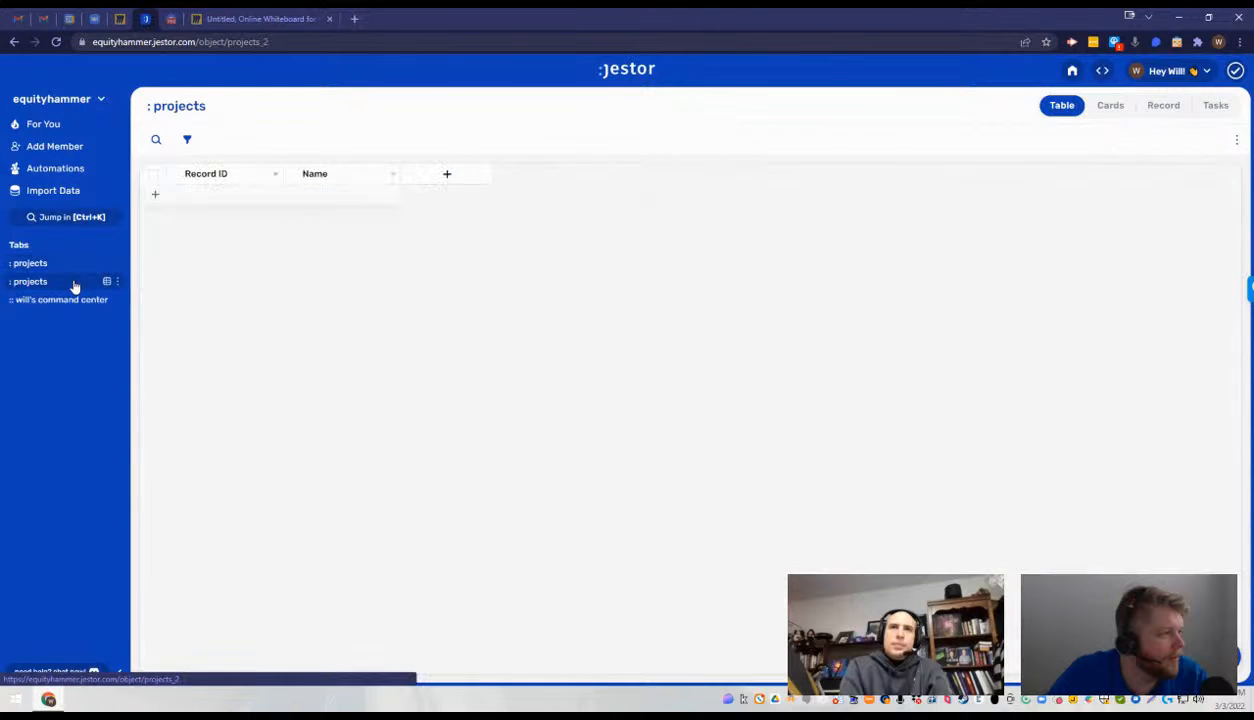
pyautogui.click(74, 264)
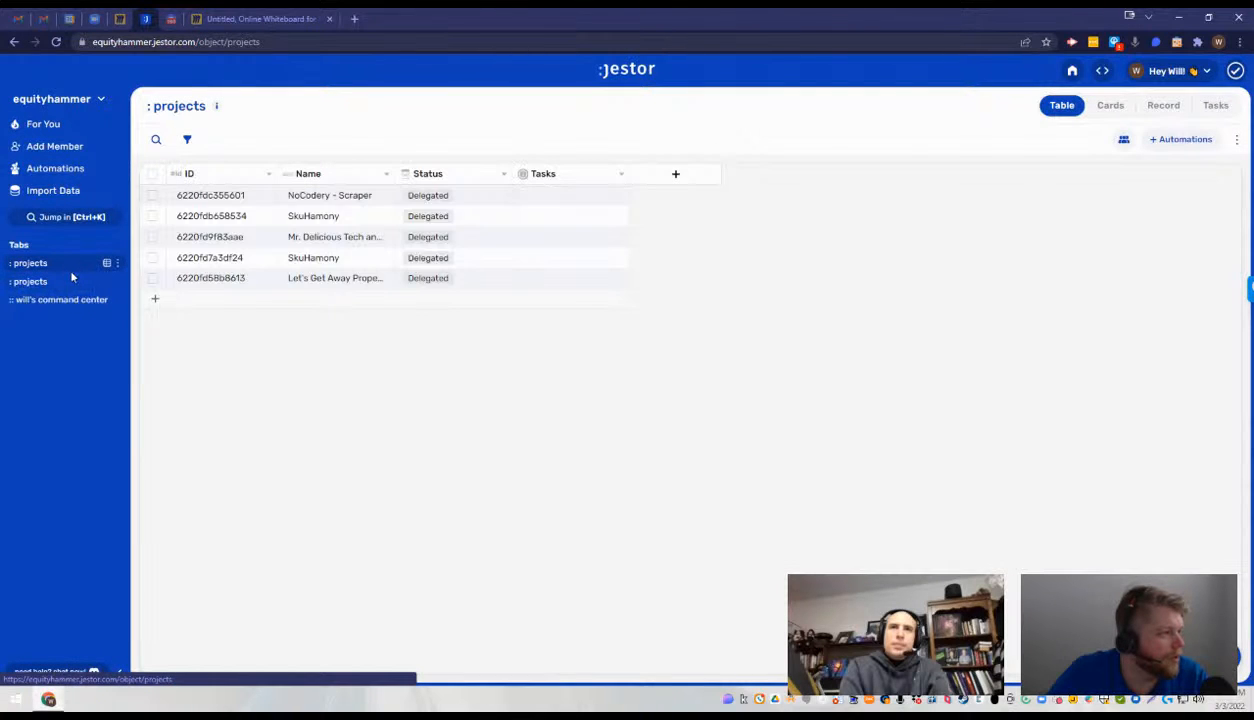
pyautogui.click(70, 283)
pyautogui.click(76, 269)
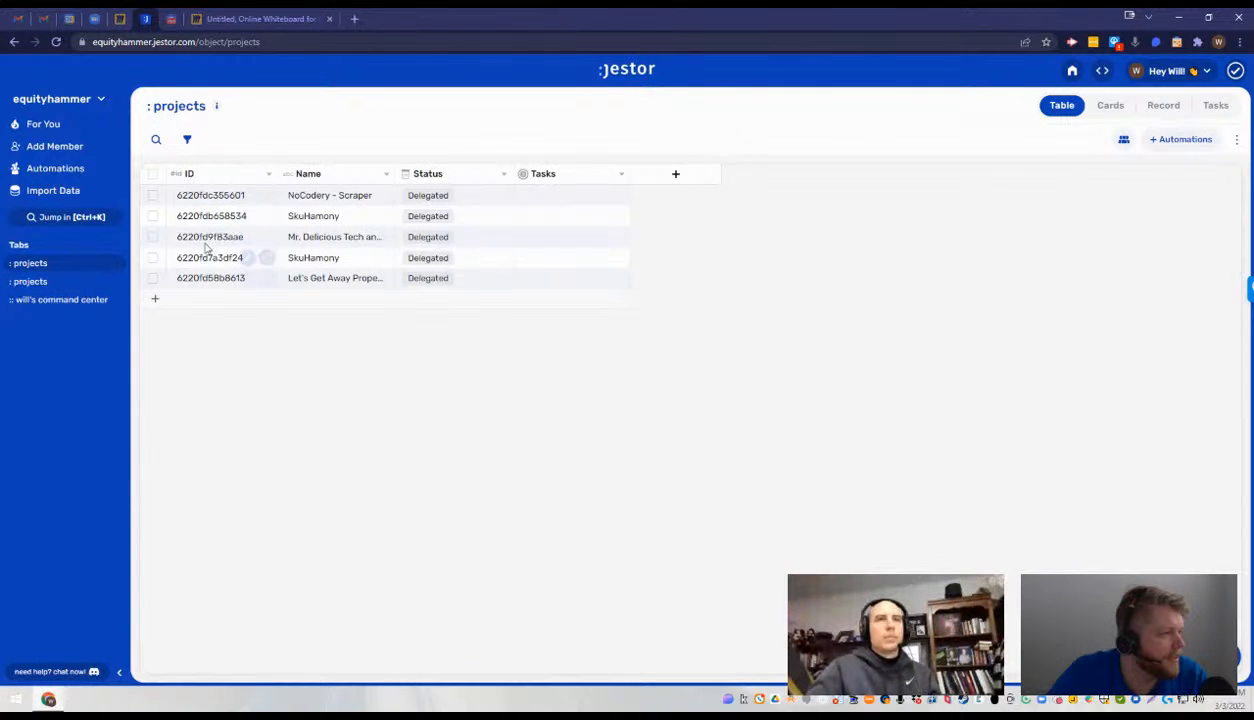
# - Rename the projects table that holds the sub project records as Sub Projects
pyautogui.click(117, 264)
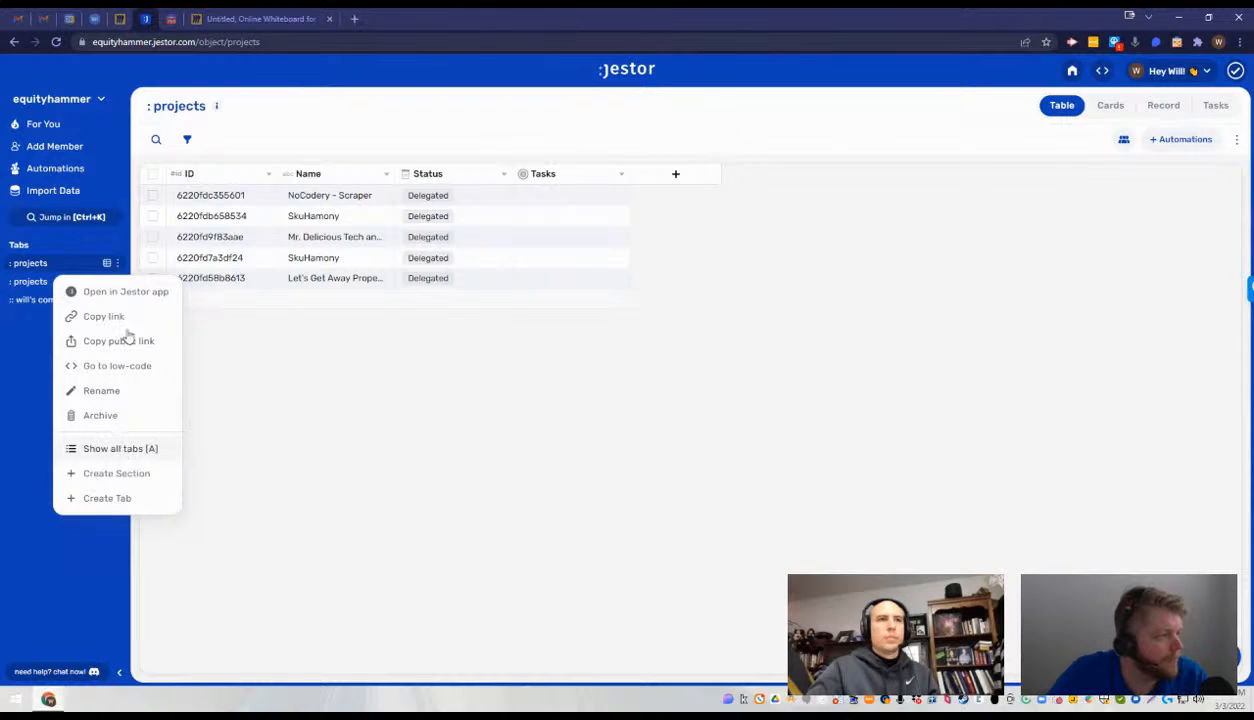
pyautogui.click(112, 392)
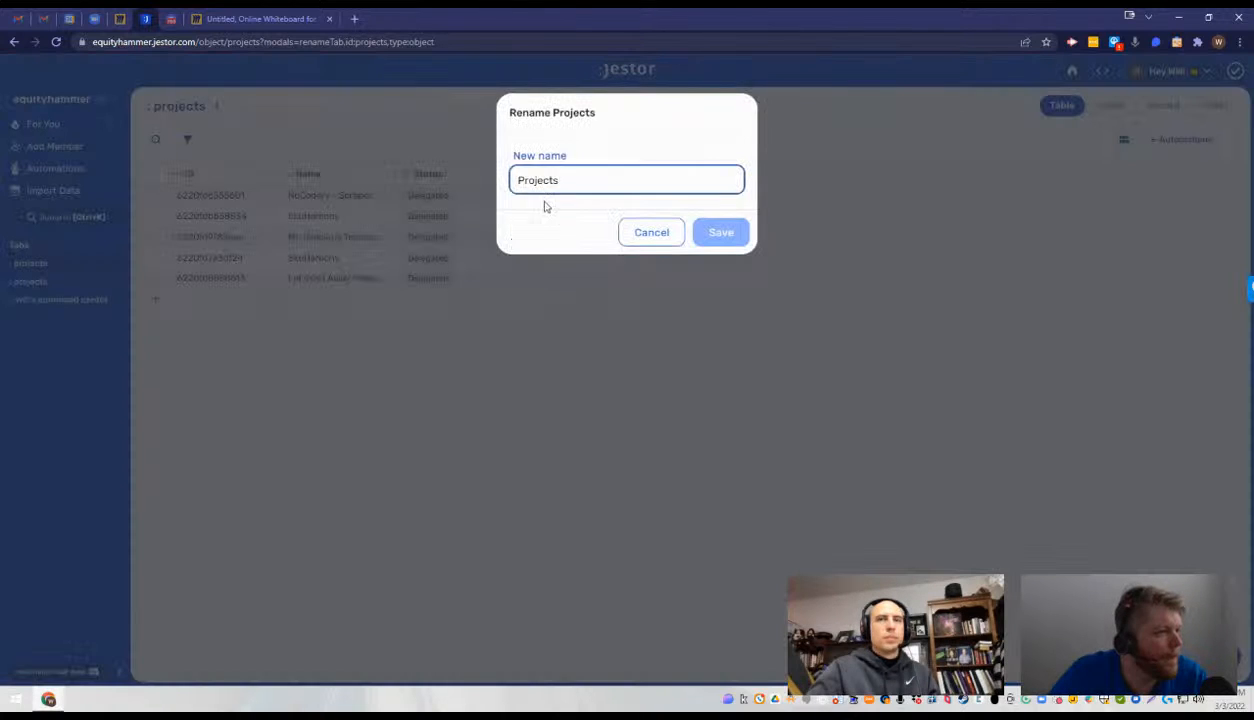
pyautogui.click(519, 185)
pyautogui.write('Sub')
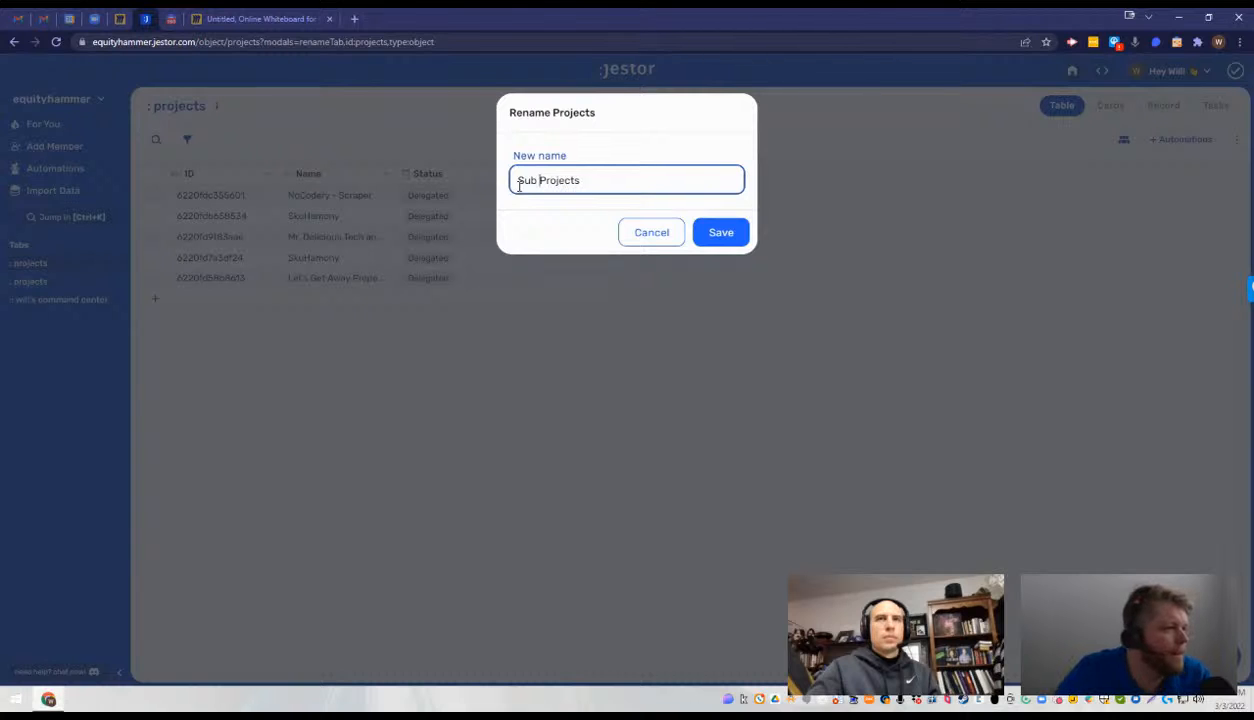
pyautogui.click(720, 233)
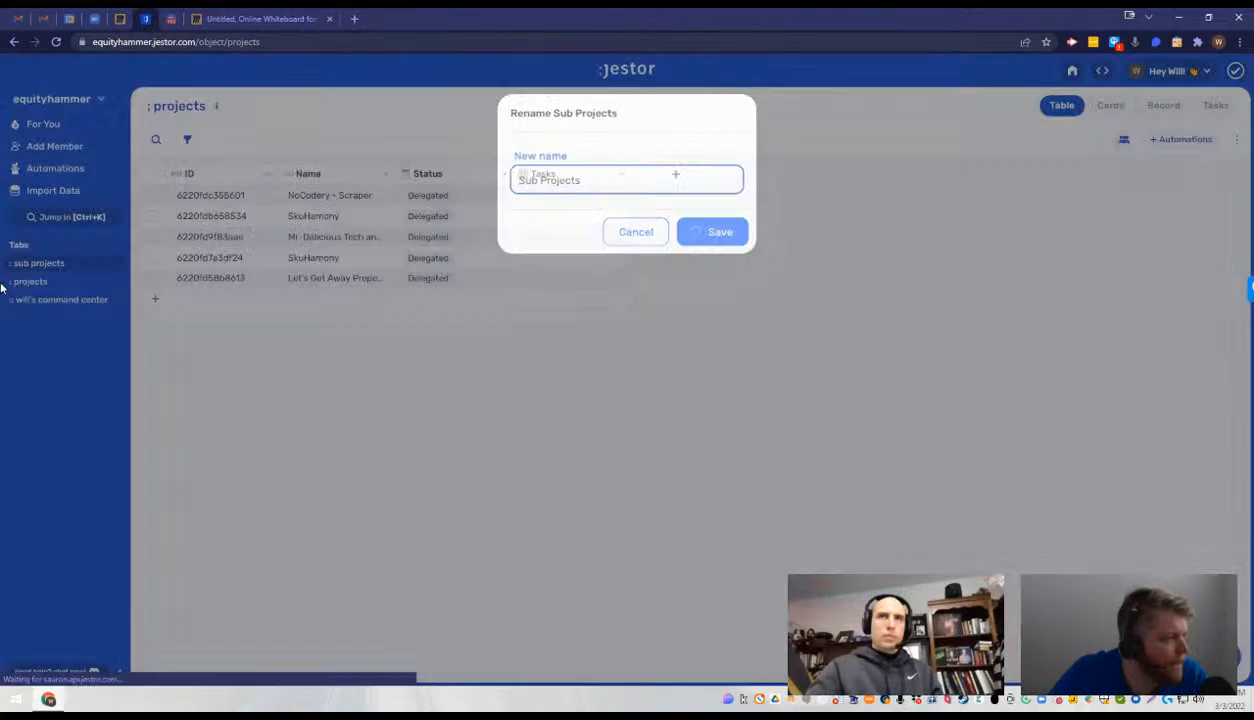
# - Nest the projects tab under will's command center and the sub projects tab under projects
pyautogui.moveTo(28, 268)
pyautogui.mouseDown()
pyautogui.moveTo(37, 285)
pyautogui.moveTo(79, 279)
pyautogui.moveTo(62, 285)
pyautogui.moveTo(13, 262)
pyautogui.moveTo(35, 268)
pyautogui.mouseUp()
pyautogui.click(13, 264)
pyautogui.click(13, 264)
pyautogui.moveTo(40, 276)
pyautogui.mouseDown()
pyautogui.moveTo(9, 279)
pyautogui.moveTo(55, 281)
pyautogui.moveTo(45, 263)
pyautogui.moveTo(39, 283)
pyautogui.moveTo(45, 260)
pyautogui.moveTo(47, 283)
pyautogui.mouseUp()
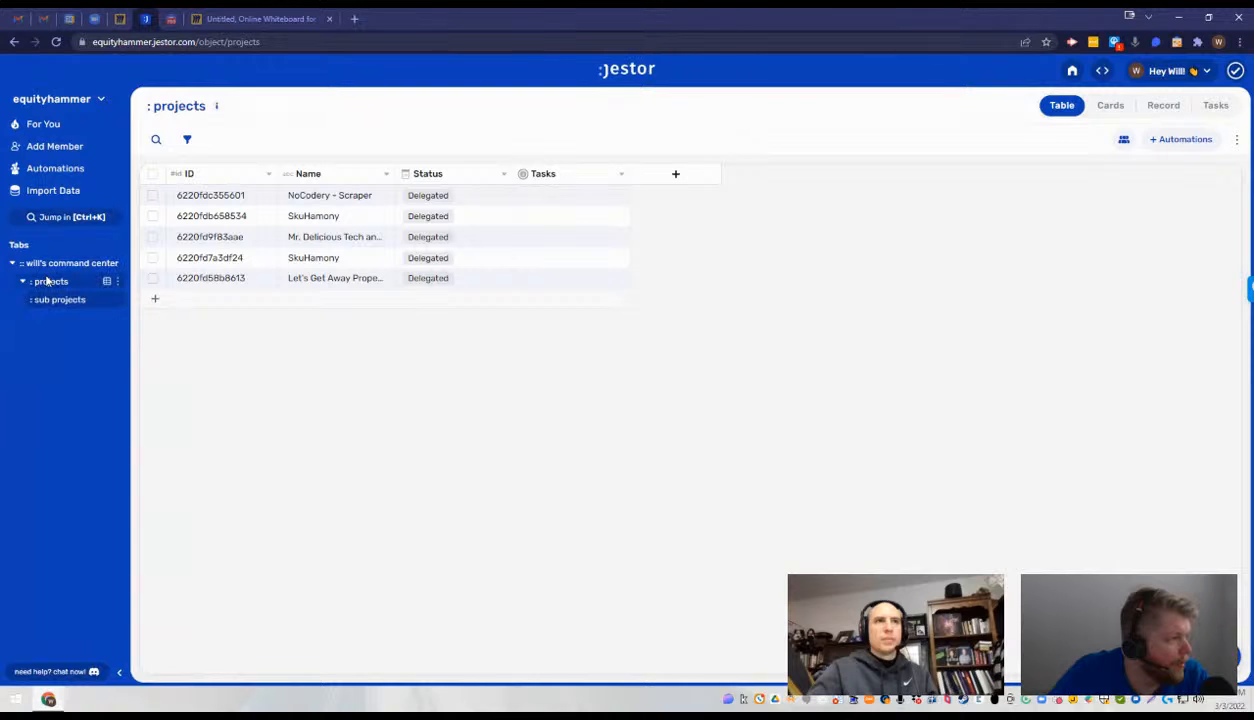
pyautogui.click(13, 263)
pyautogui.click(13, 263)
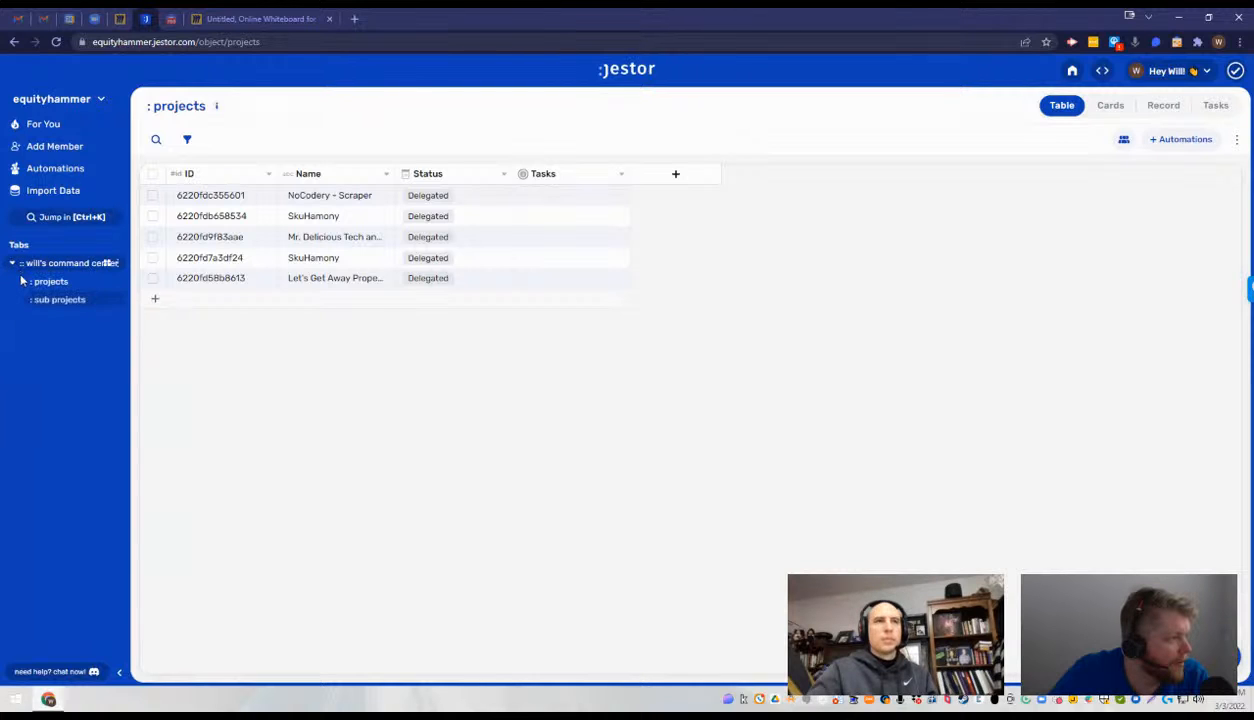
pyautogui.click(22, 282)
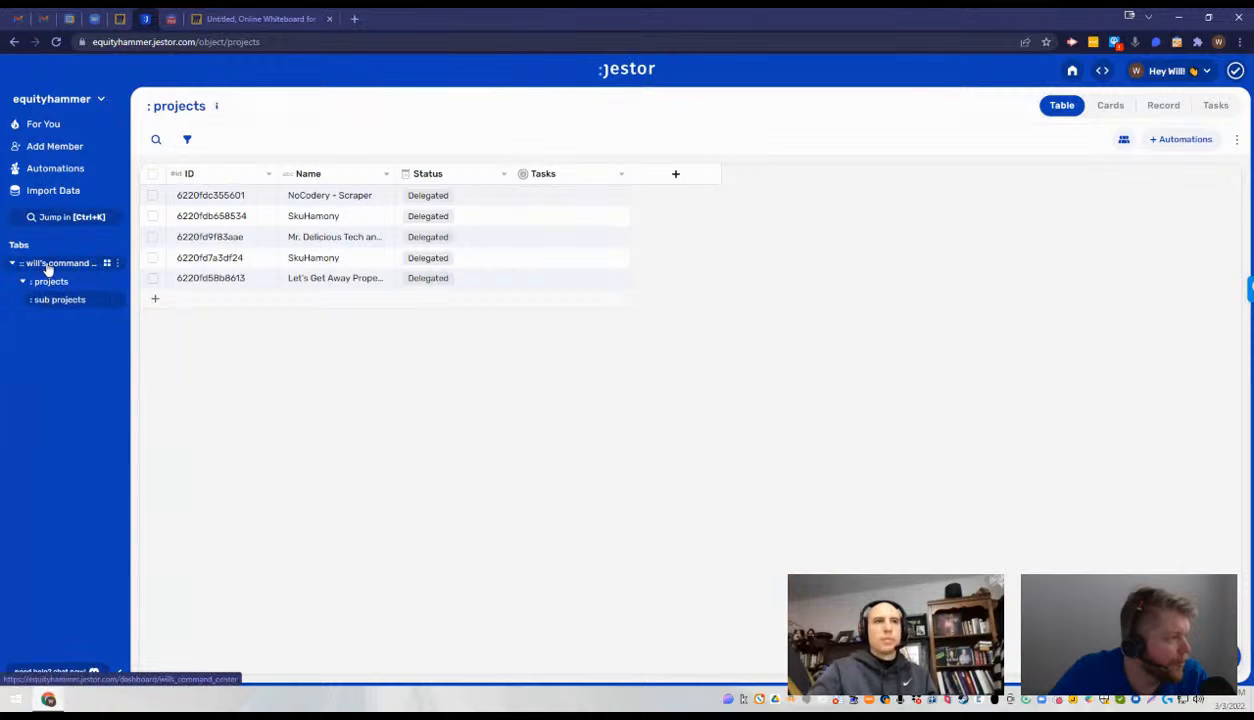
# - Open the nested projects and sub projects tabs to check which table each one shows
pyautogui.click(48, 264)
pyautogui.click(55, 285)
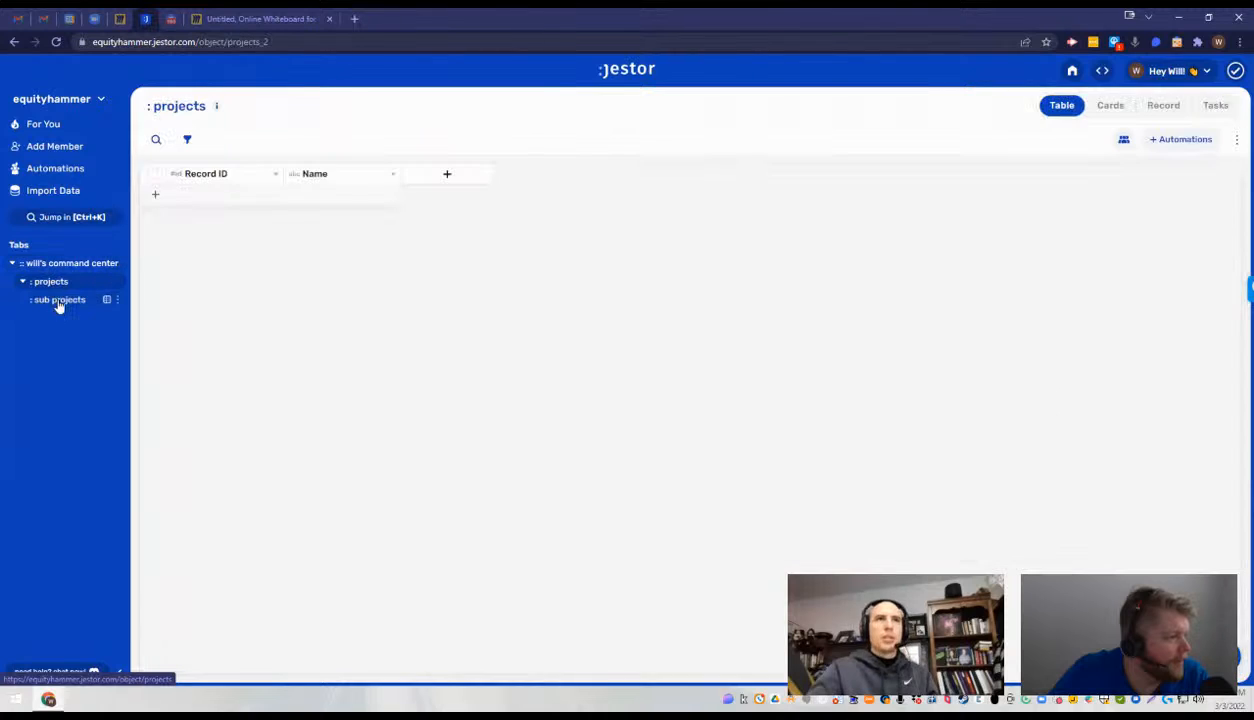
pyautogui.click(59, 302)
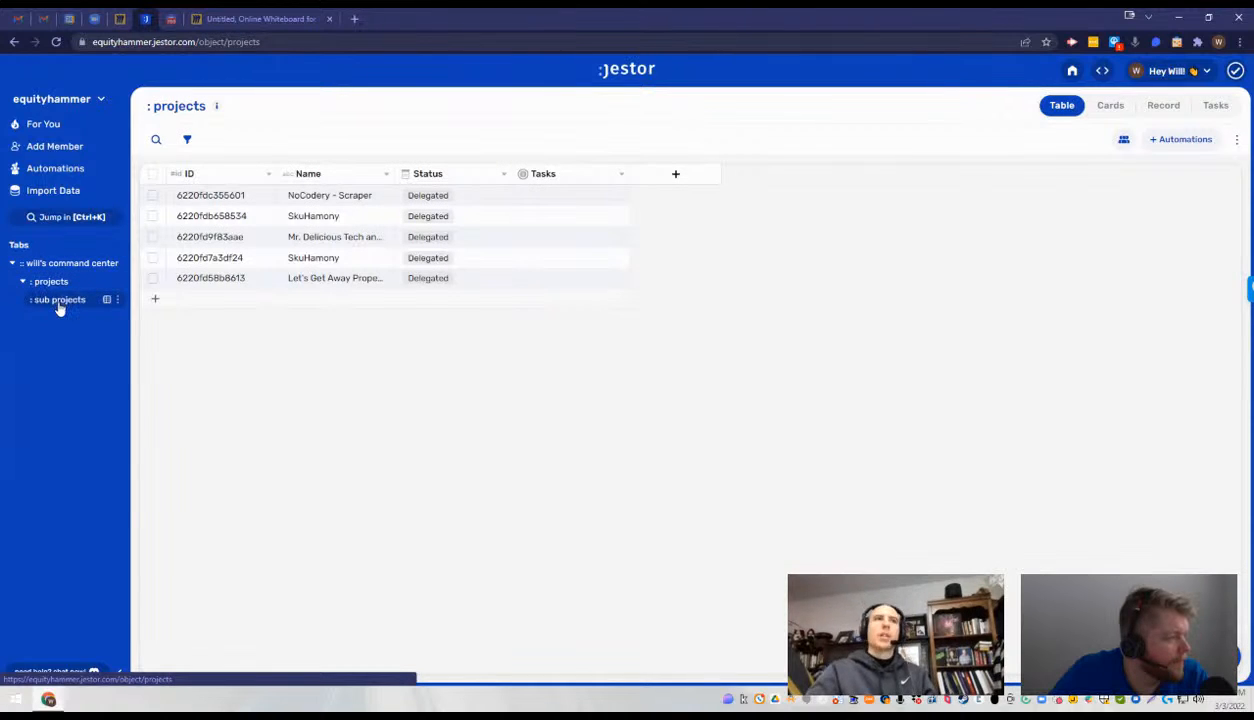
# - Create a new tab section named Will's Command Center
pyautogui.click(117, 245)
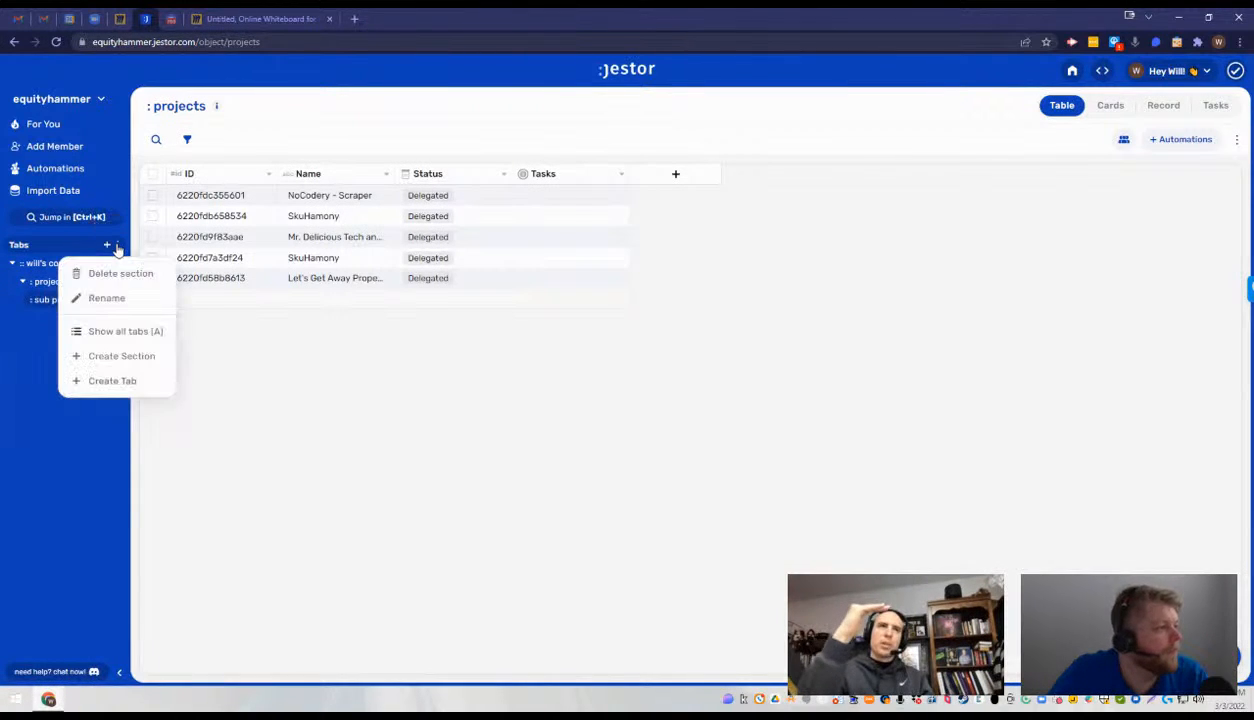
pyautogui.click(122, 357)
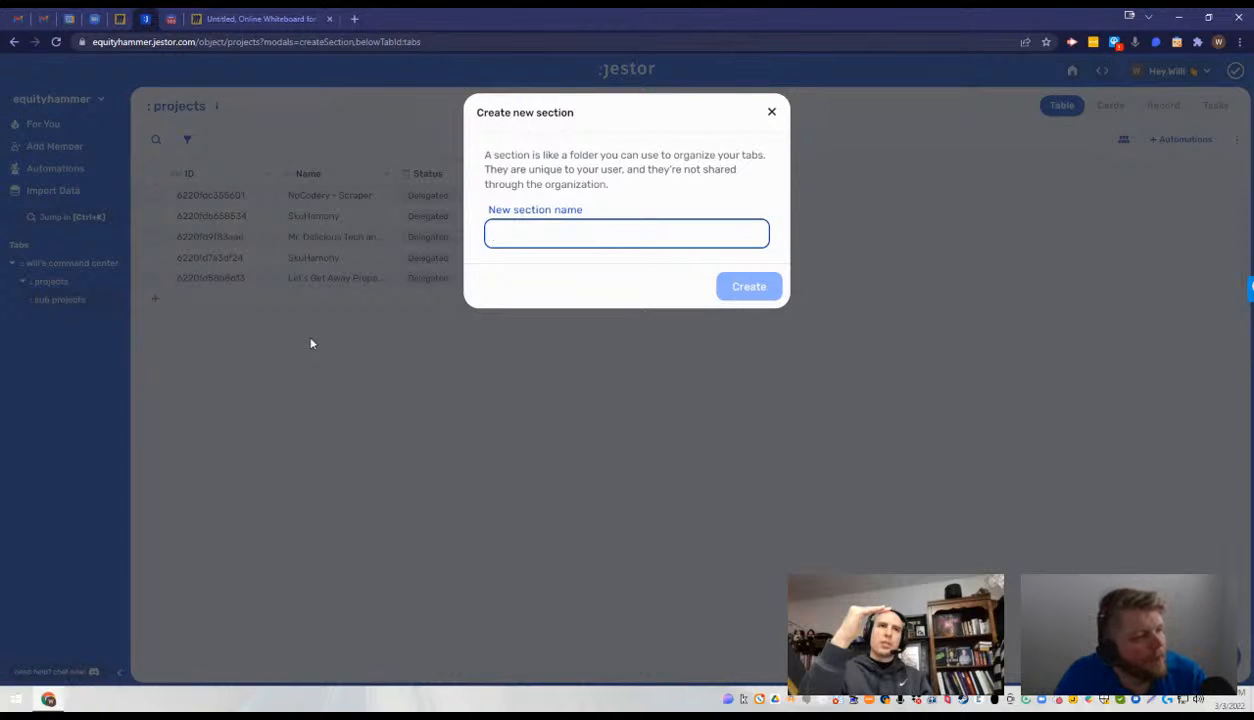
pyautogui.write("Will's C")
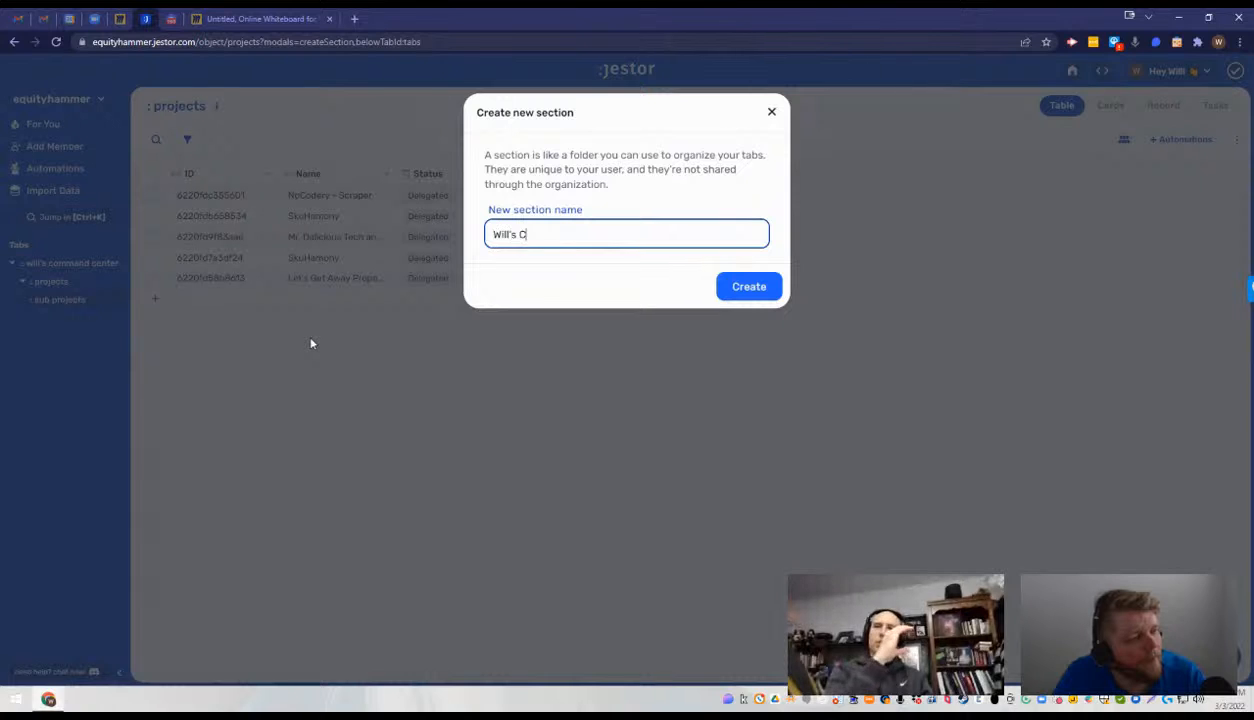
pyautogui.write('ommand S')
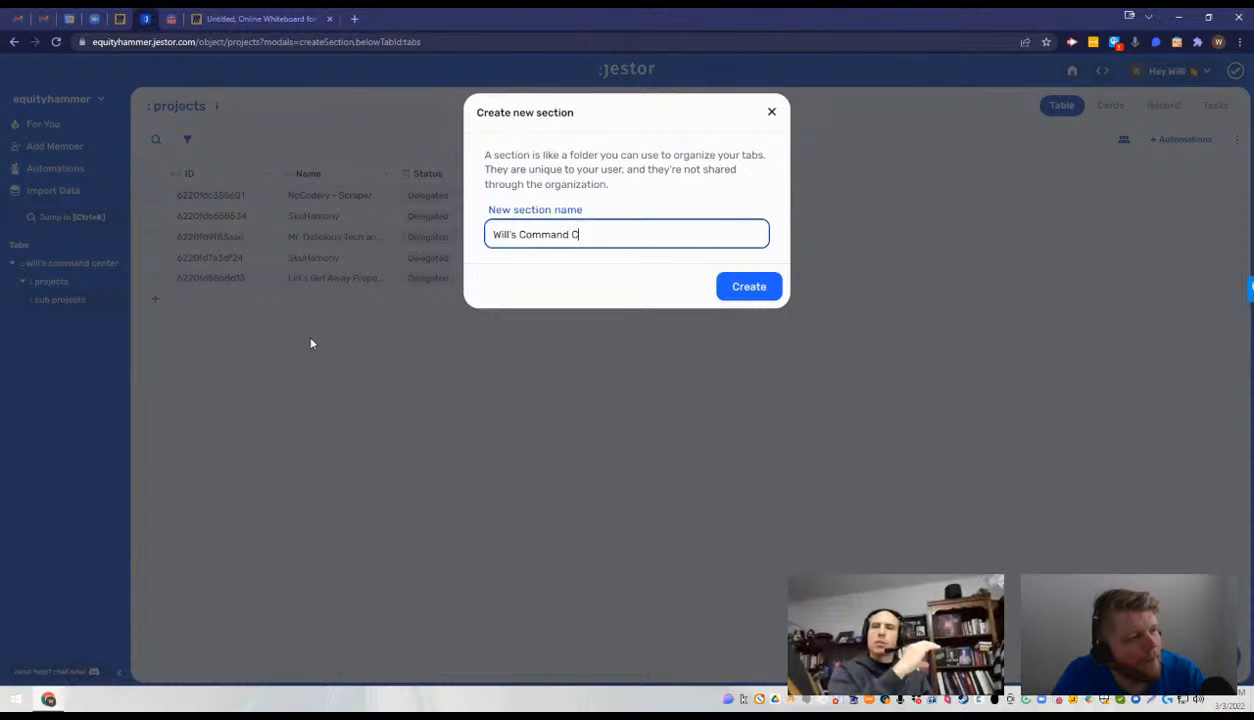
pyautogui.write('n')
pyautogui.press('BackSpace')
pyautogui.write('enter')
pyautogui.press('Return')
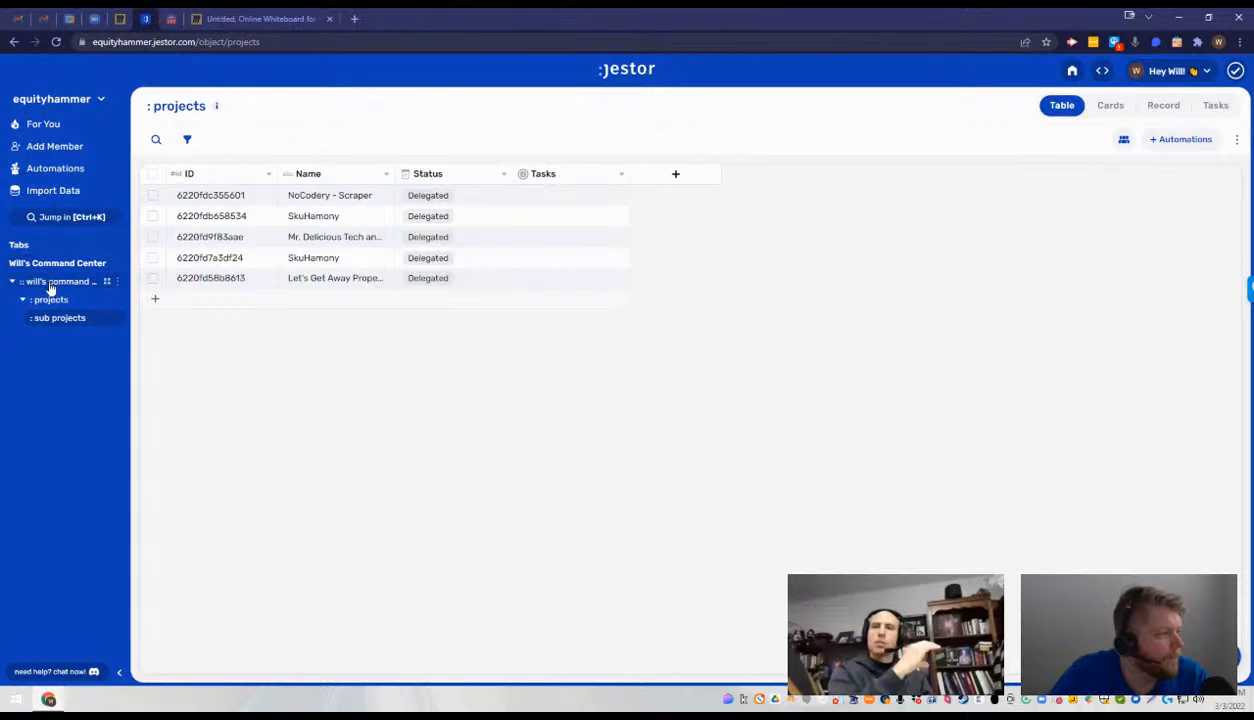
pyautogui.moveTo(50, 266)
pyautogui.mouseDown()
pyautogui.moveTo(56, 339)
pyautogui.moveTo(62, 268)
pyautogui.mouseUp()
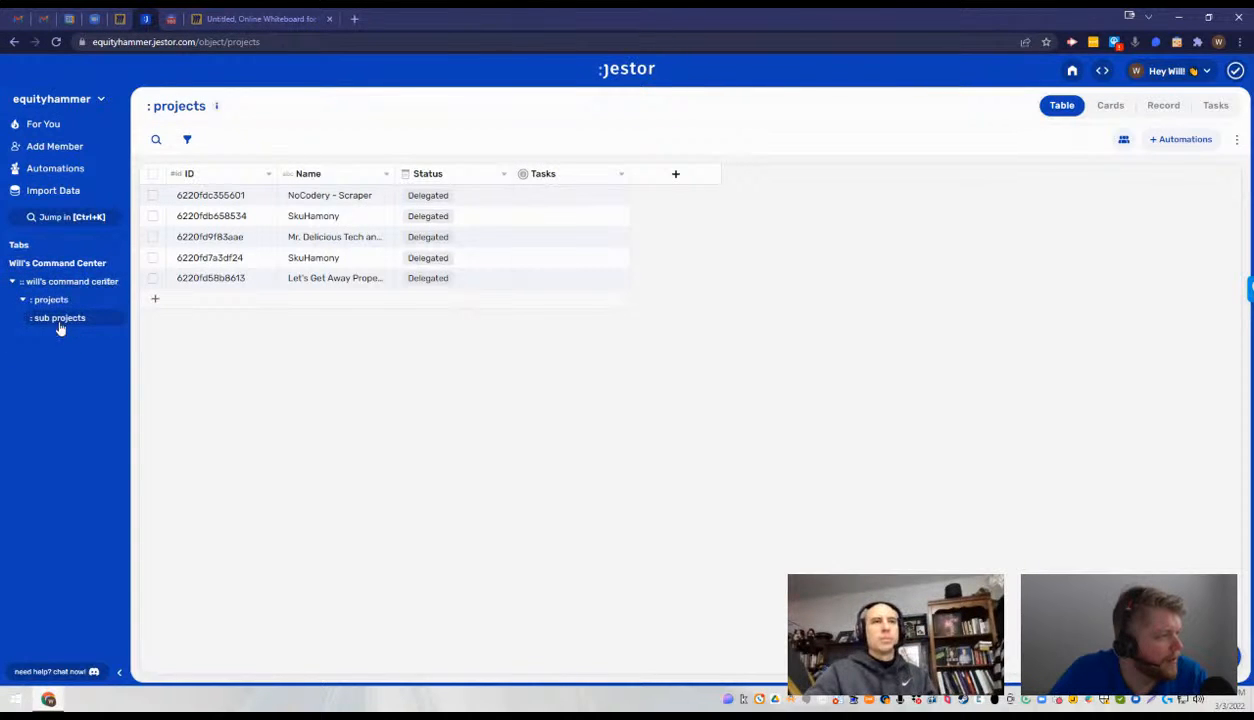
# - Switch between the projects and sub projects tables to compare their fields, ending on projects
pyautogui.click(46, 316)
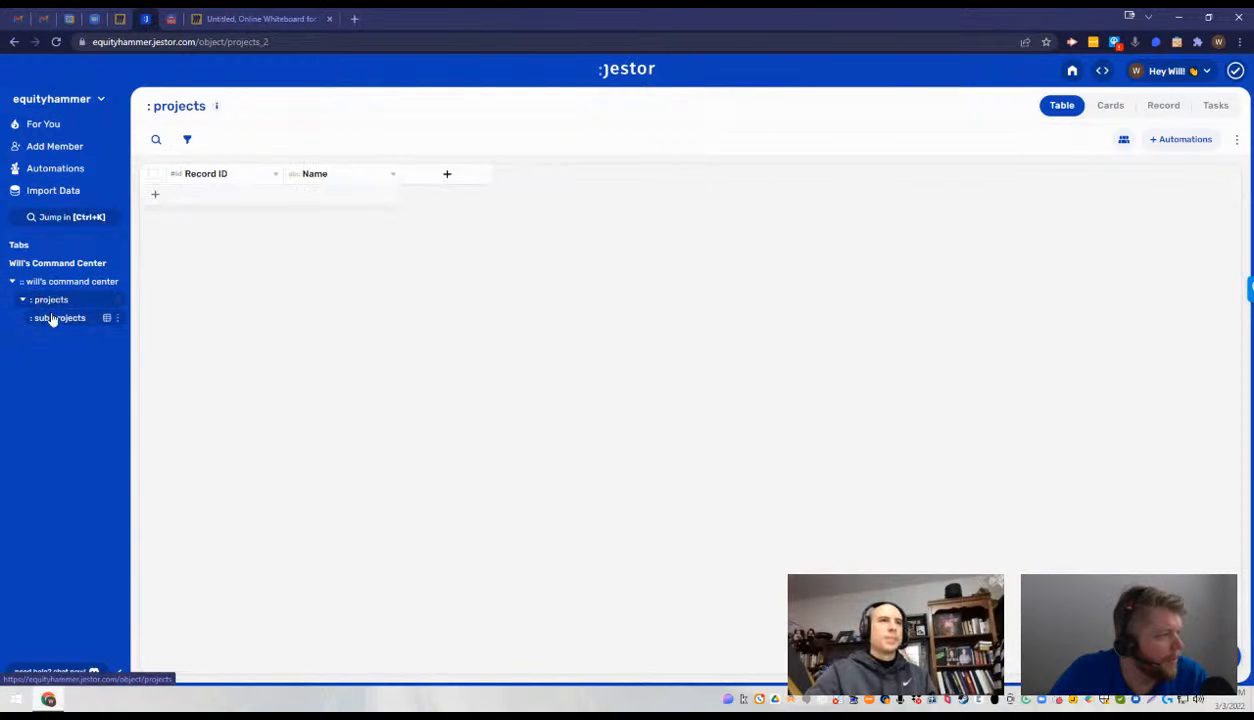
pyautogui.click(56, 303)
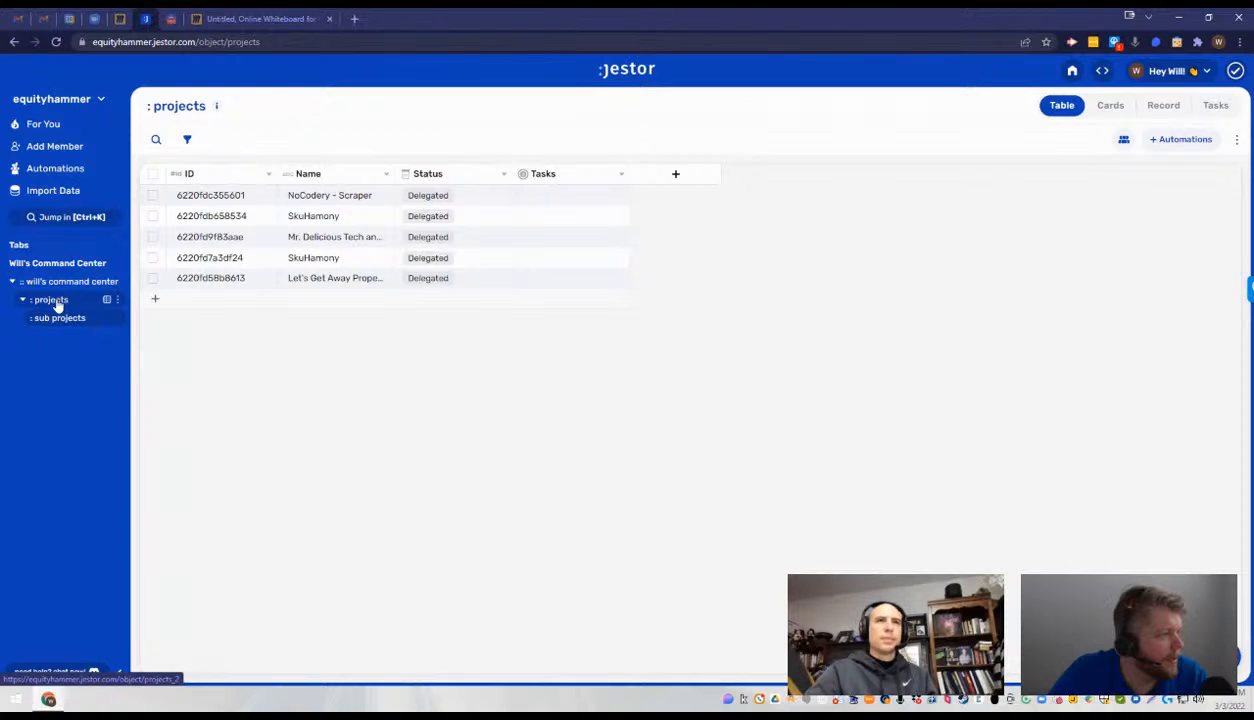
pyautogui.click(57, 305)
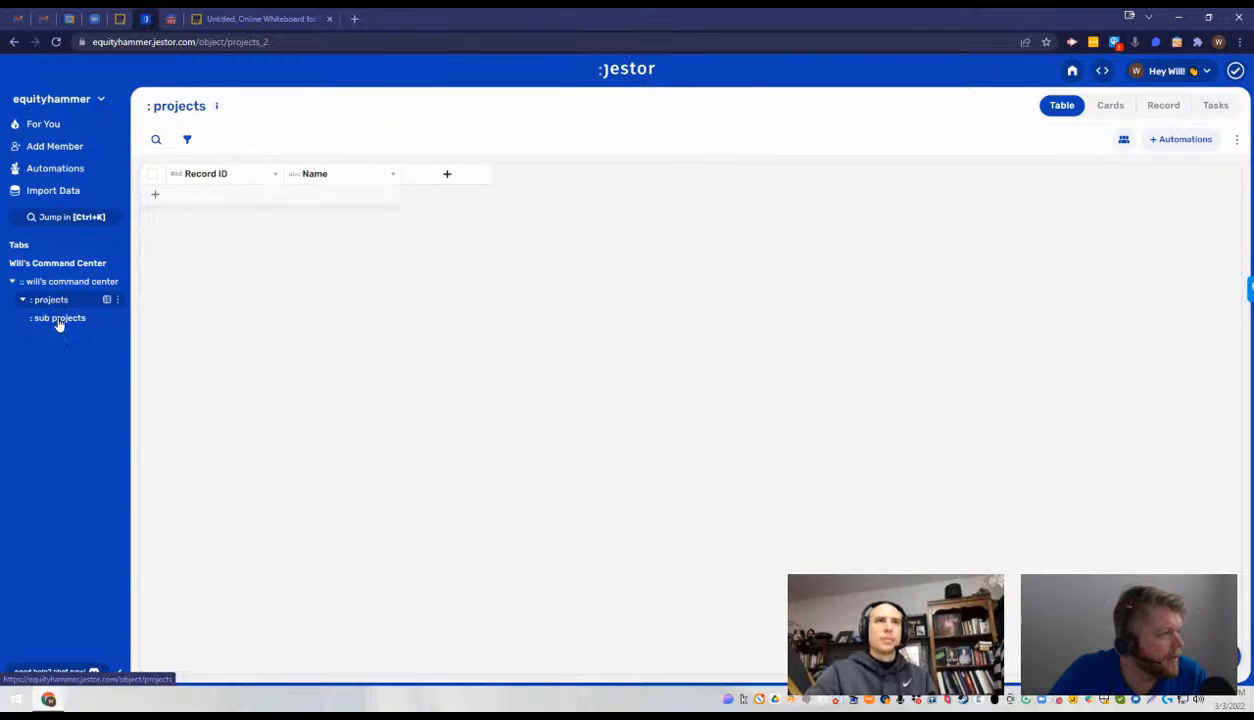
pyautogui.click(58, 305)
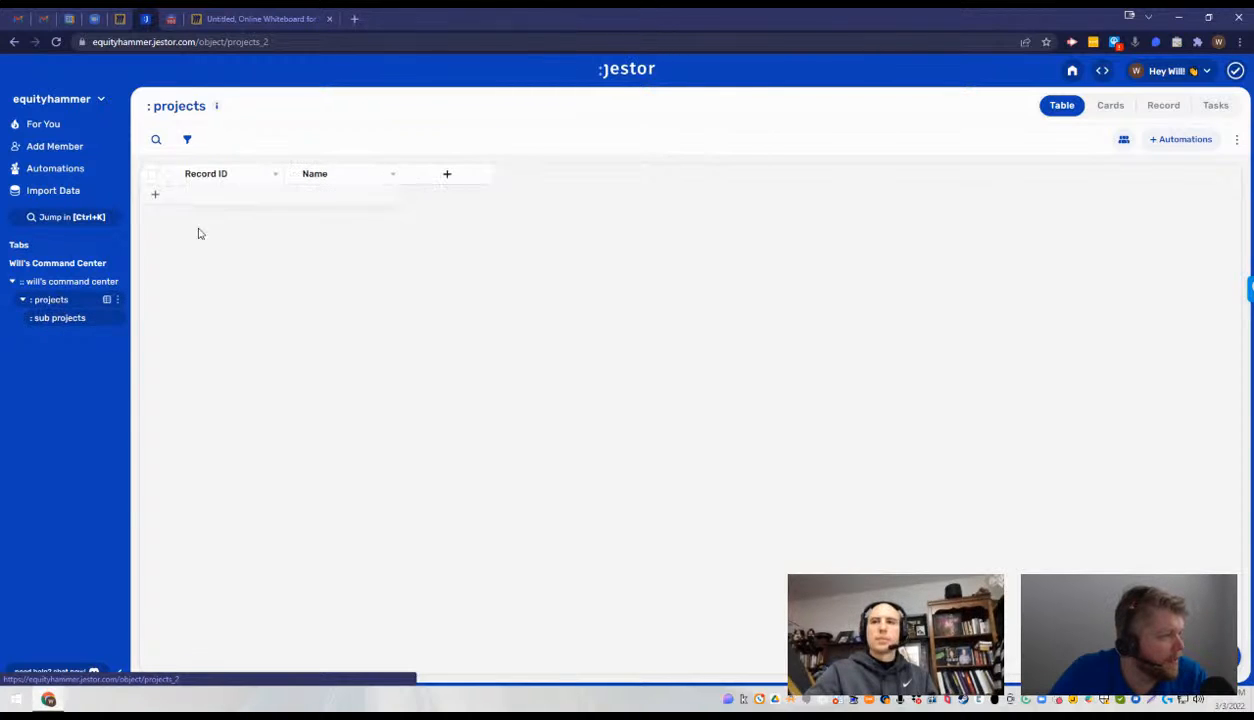
# - Examine the Record ID field's ID method and the new-record form of the projects table, leaving both unchanged
pyautogui.click(274, 176)
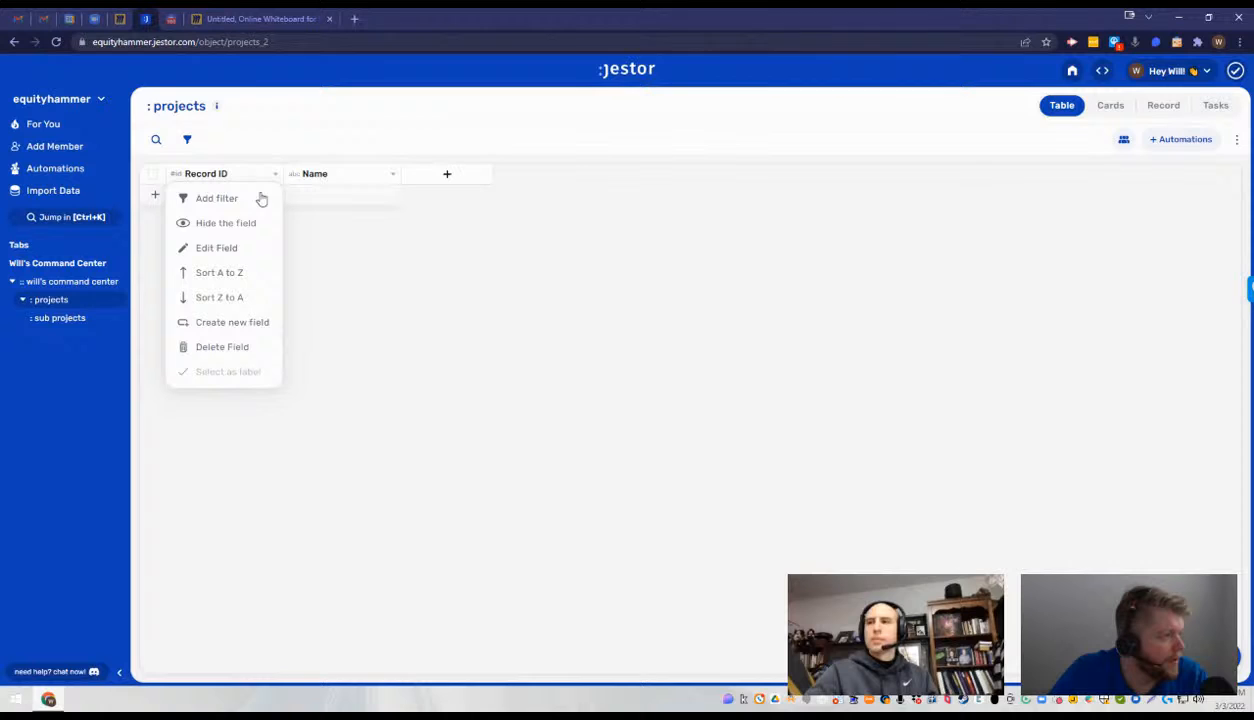
pyautogui.click(230, 248)
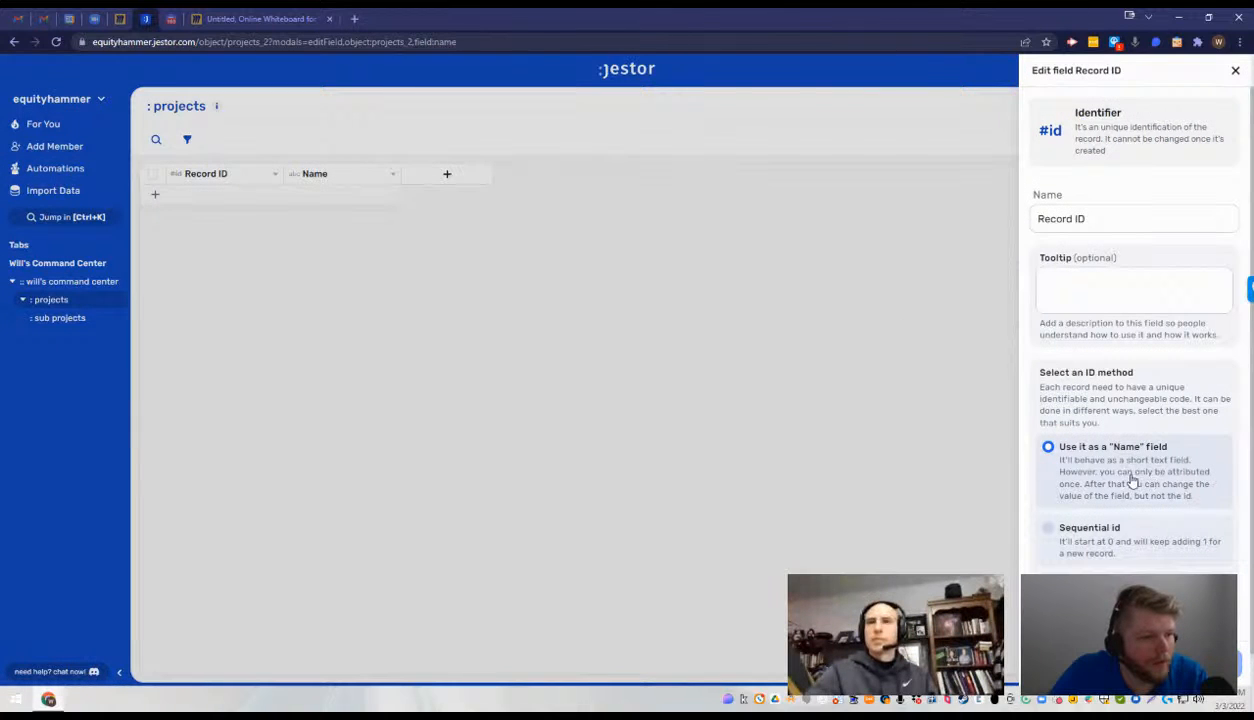
pyautogui.click(920, 459)
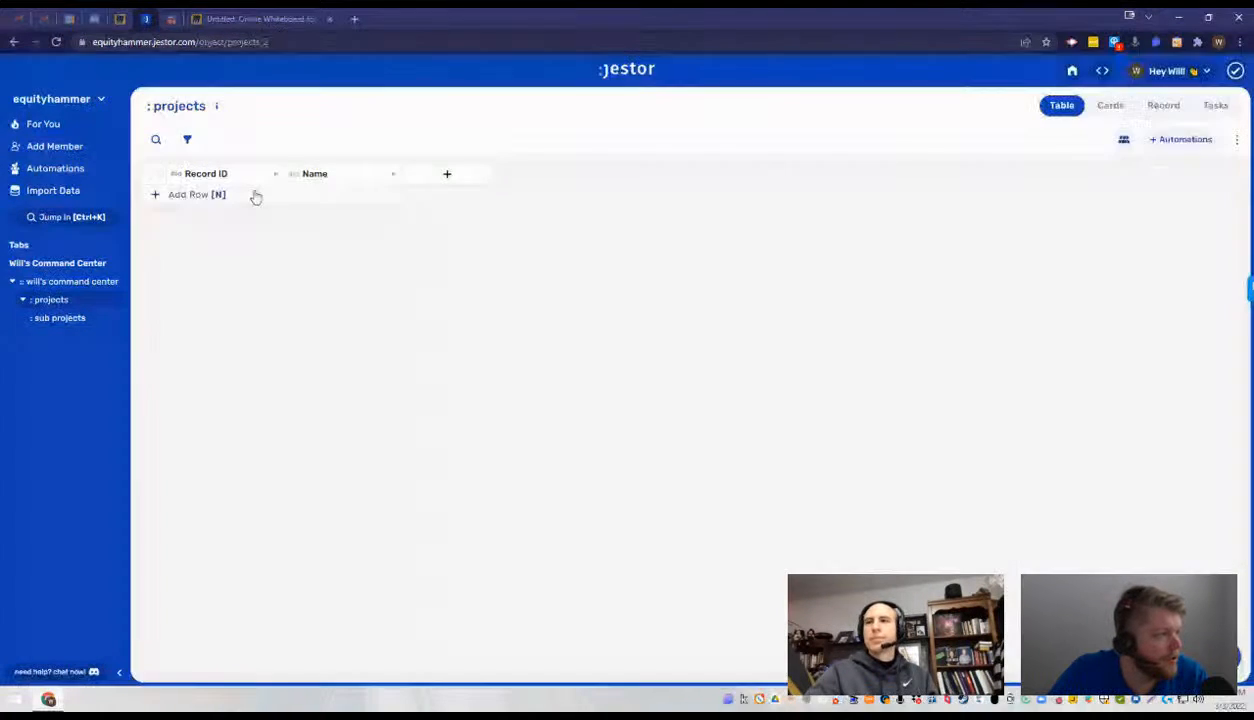
pyautogui.click(255, 195)
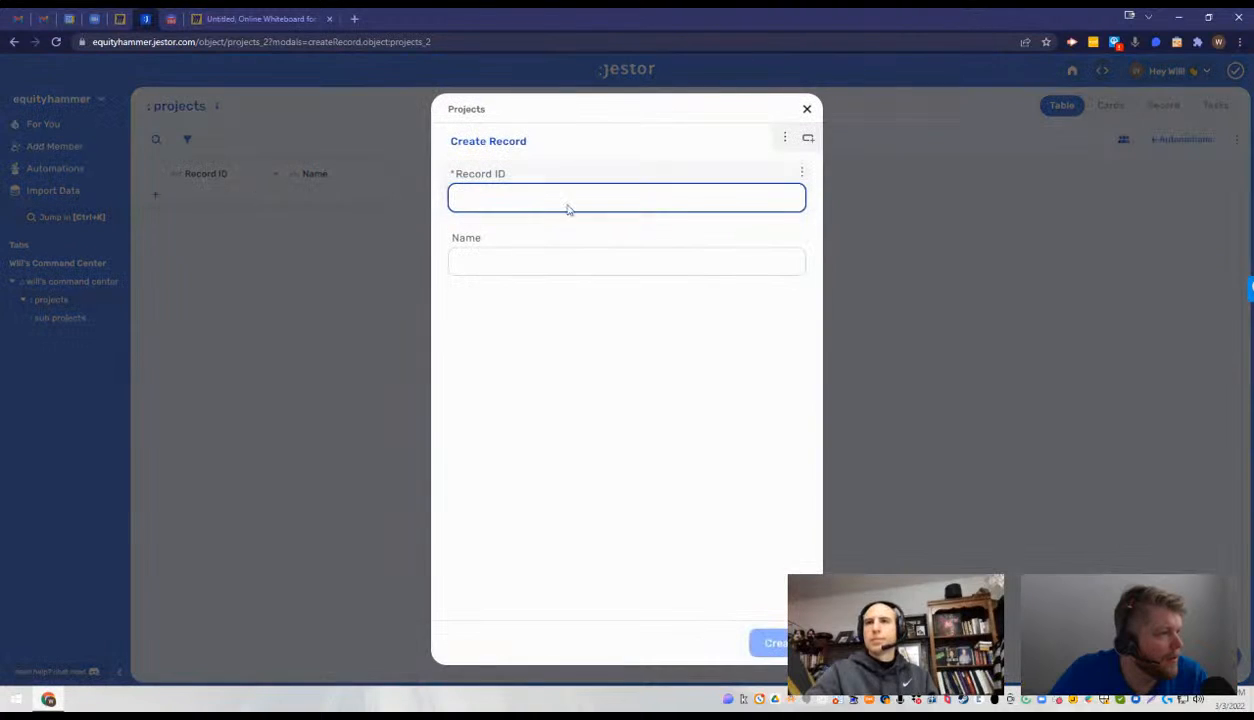
pyautogui.click(396, 192)
# - Delete the Name field from the projects table
pyautogui.click(392, 175)
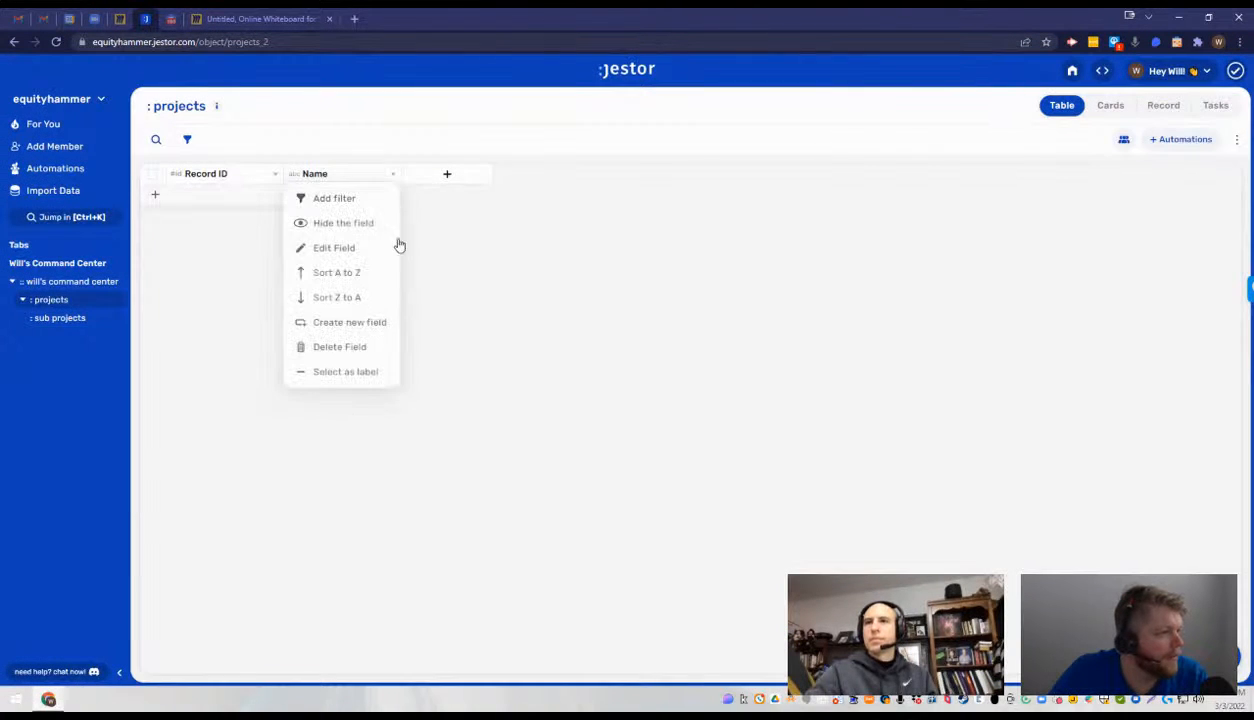
pyautogui.click(353, 348)
pyautogui.click(735, 205)
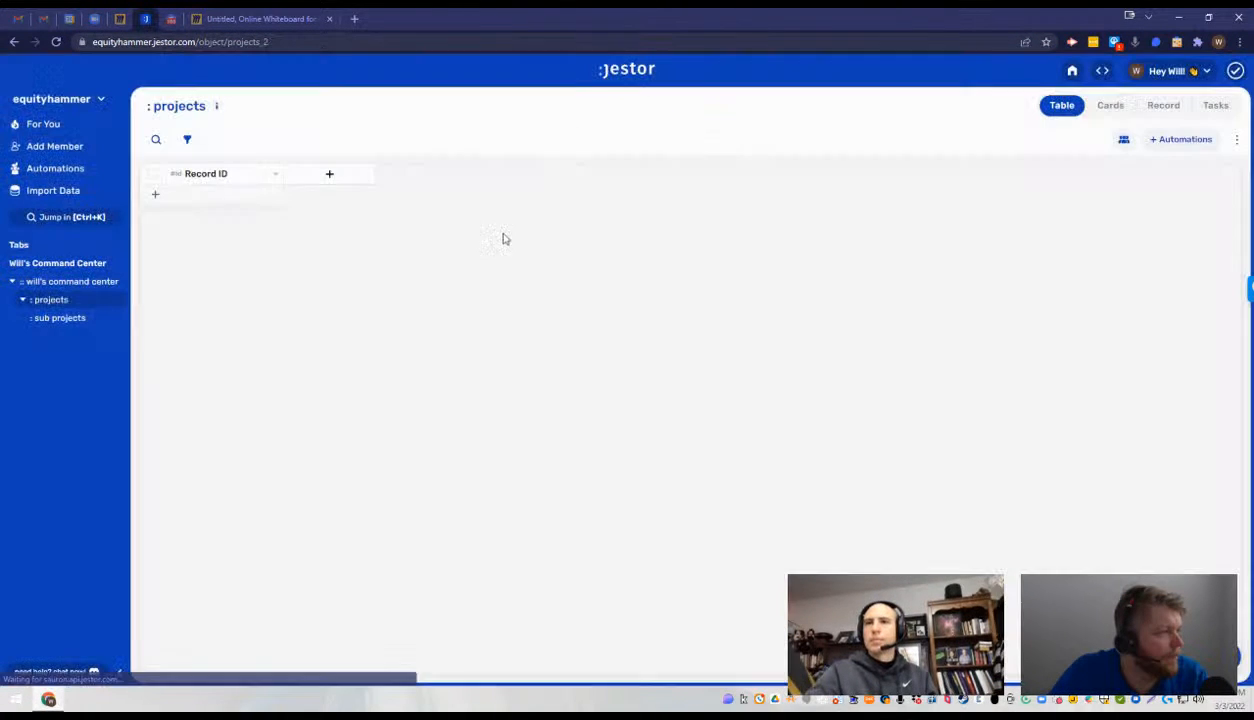
# - Add a connected records field named Sub Project to the projects table, linked to the Sub Projects table
pyautogui.click(340, 178)
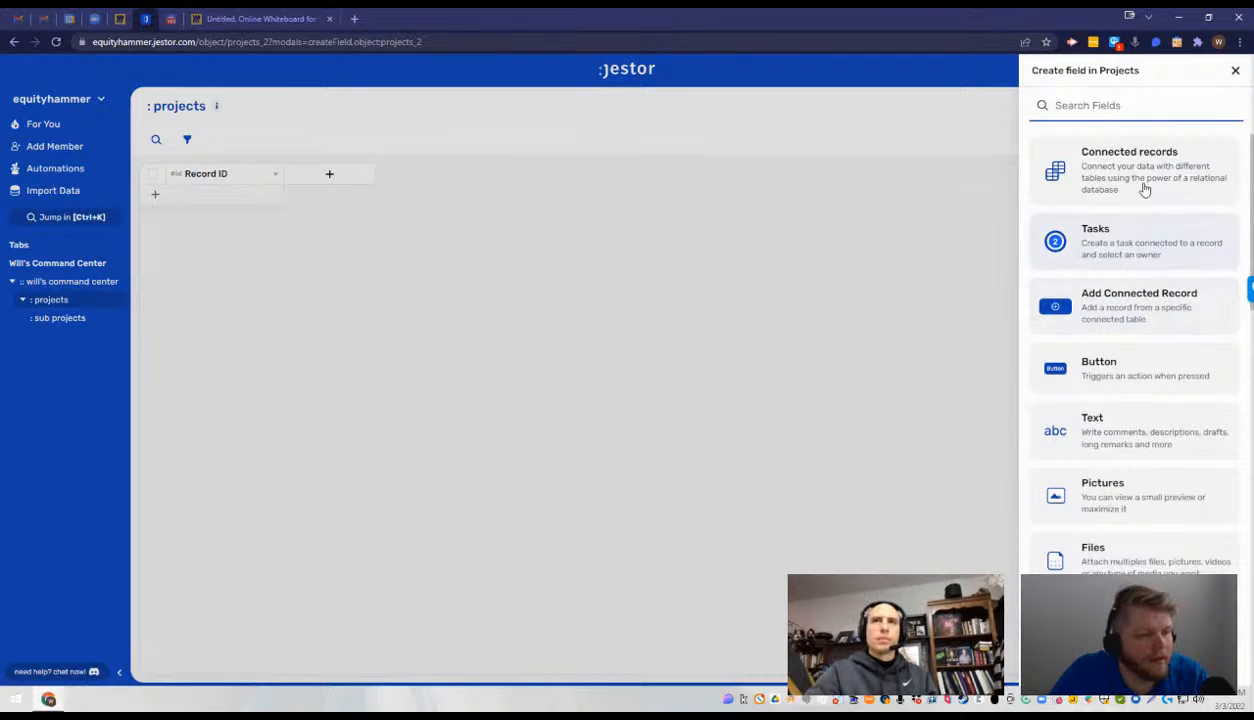
pyautogui.click(308, 290)
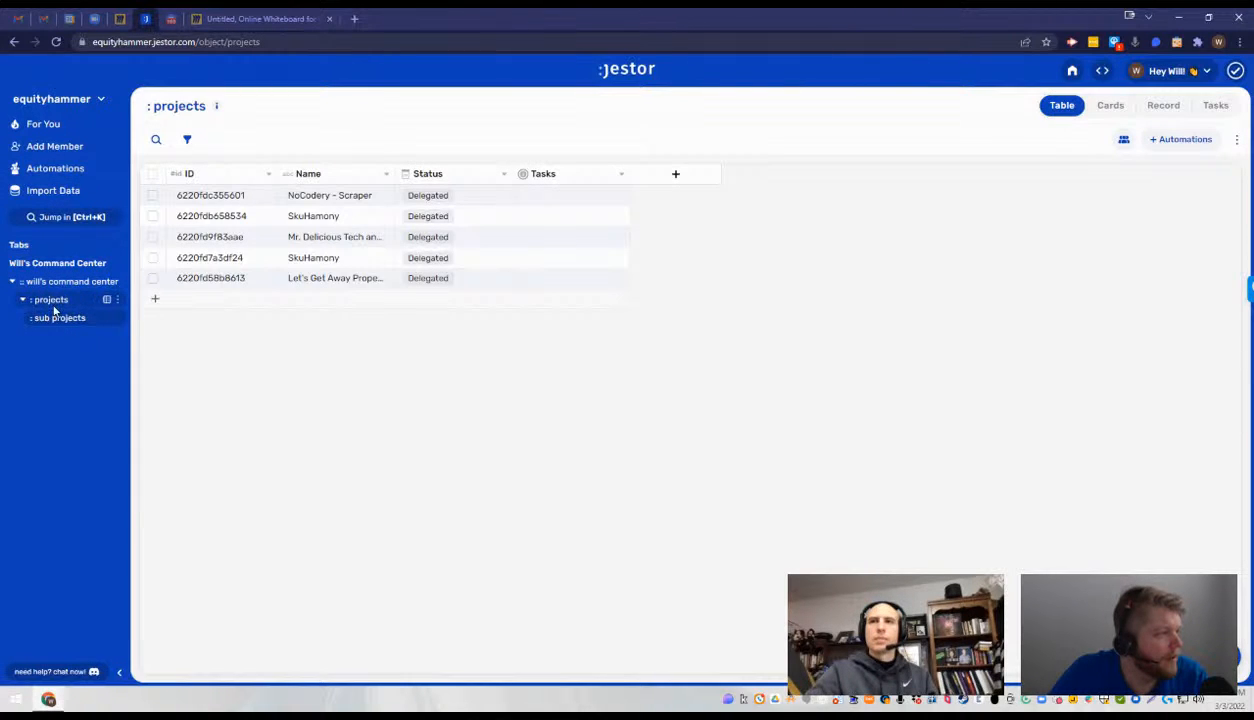
pyautogui.click(61, 303)
pyautogui.click(329, 174)
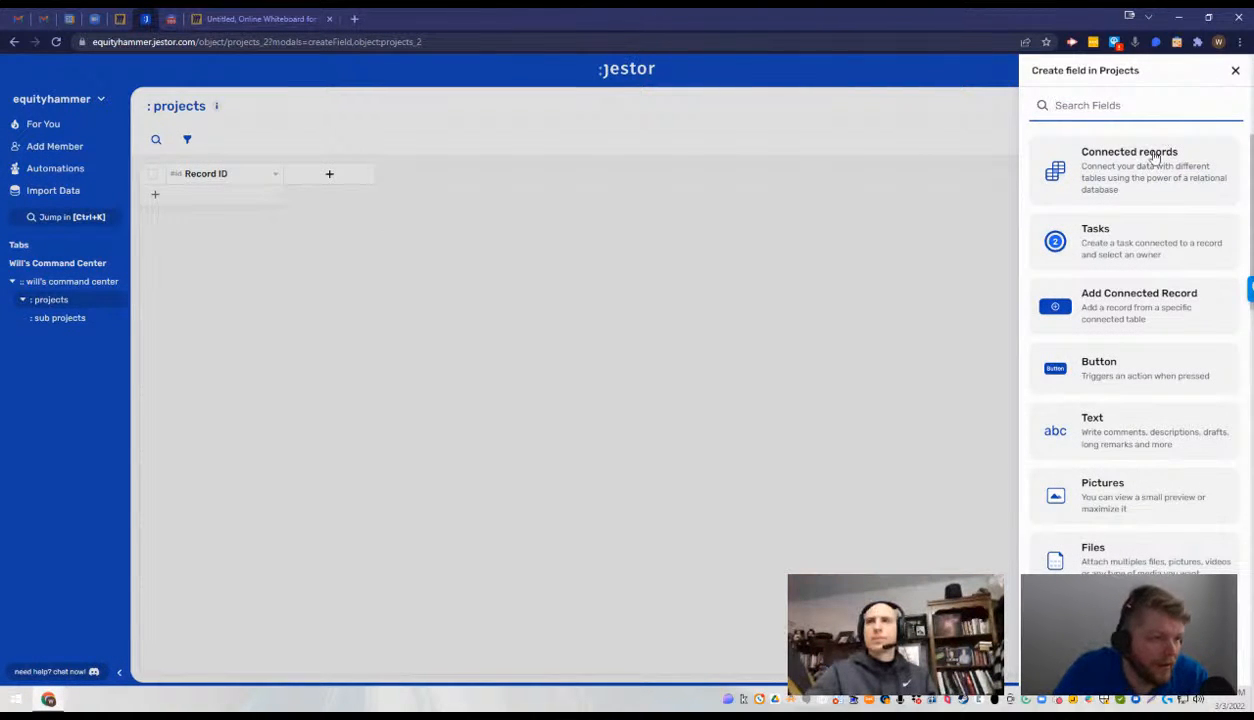
pyautogui.click(1155, 157)
pyautogui.click(1136, 215)
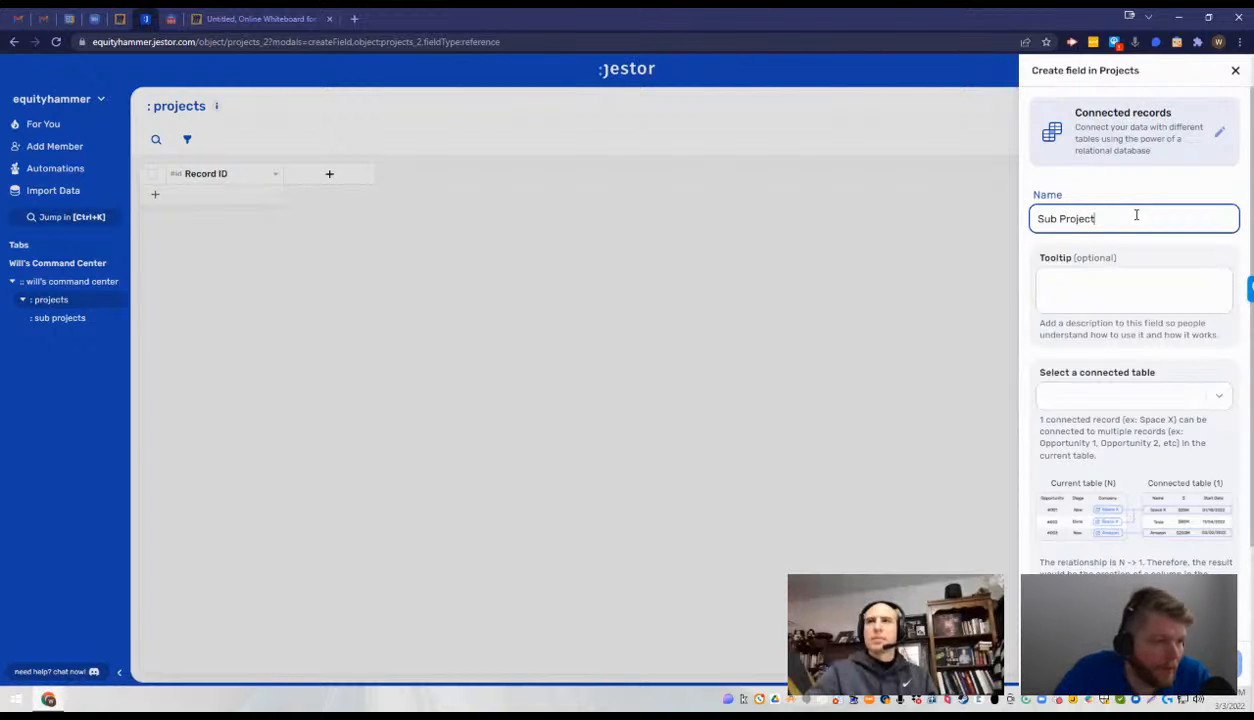
pyautogui.click(1145, 396)
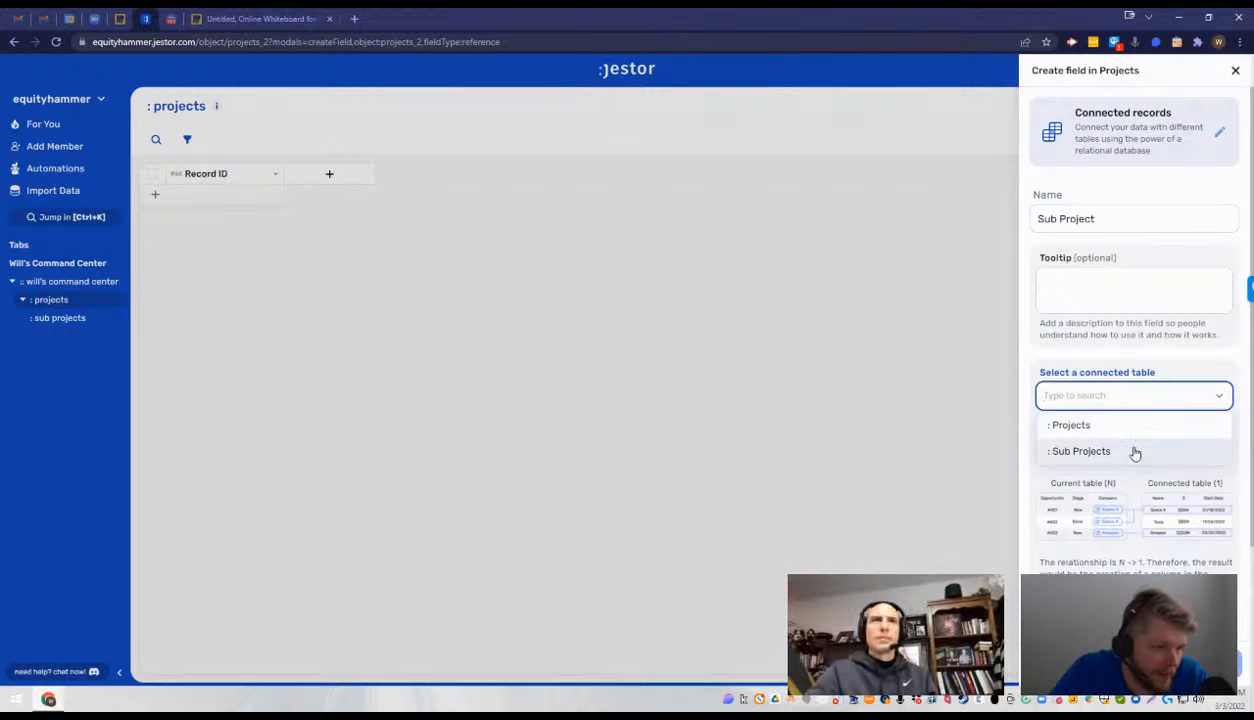
pyautogui.click(1134, 453)
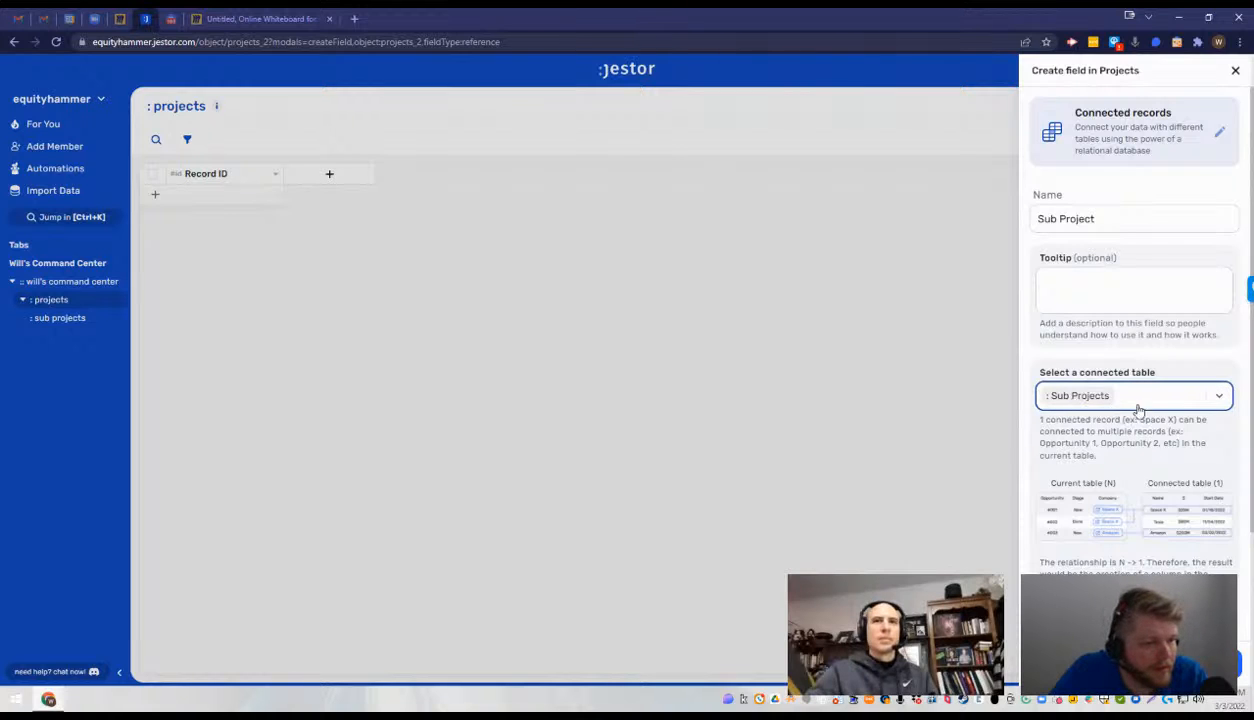
pyautogui.scroll(-2, 1208, 361)
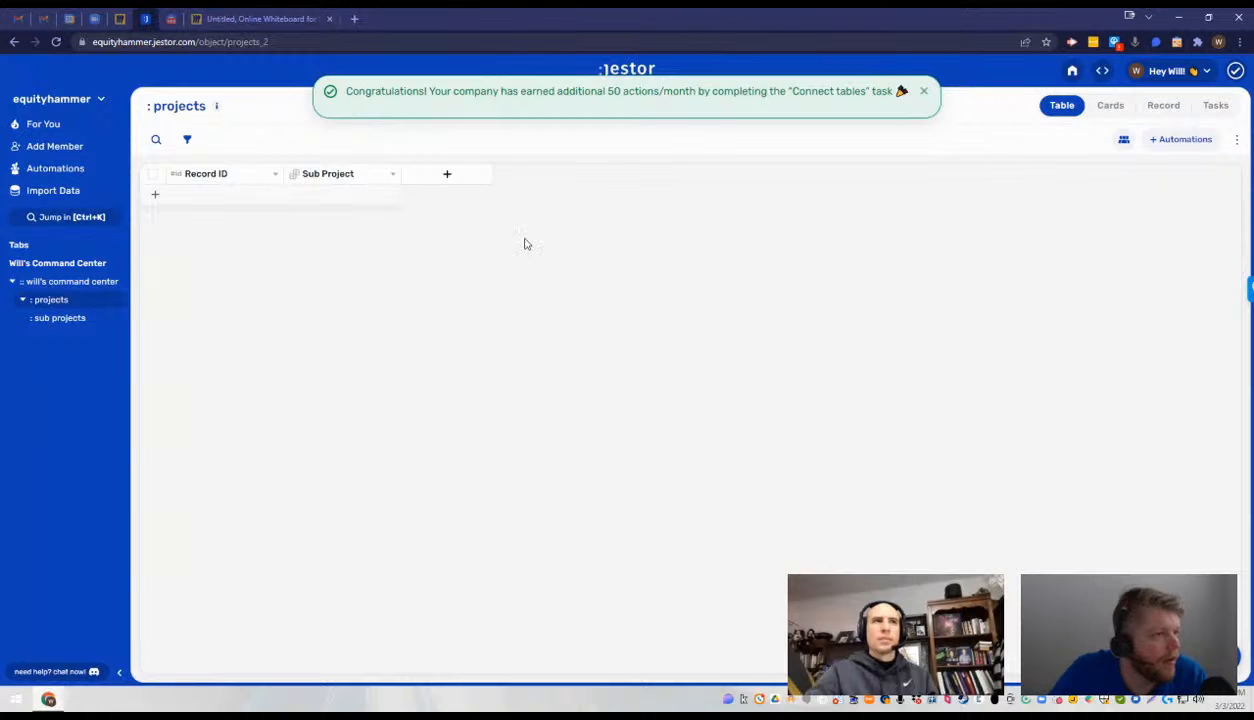
# - Create a projects record with Record ID DataAutomation, leaving its Sub Project field empty
pyautogui.click(197, 195)
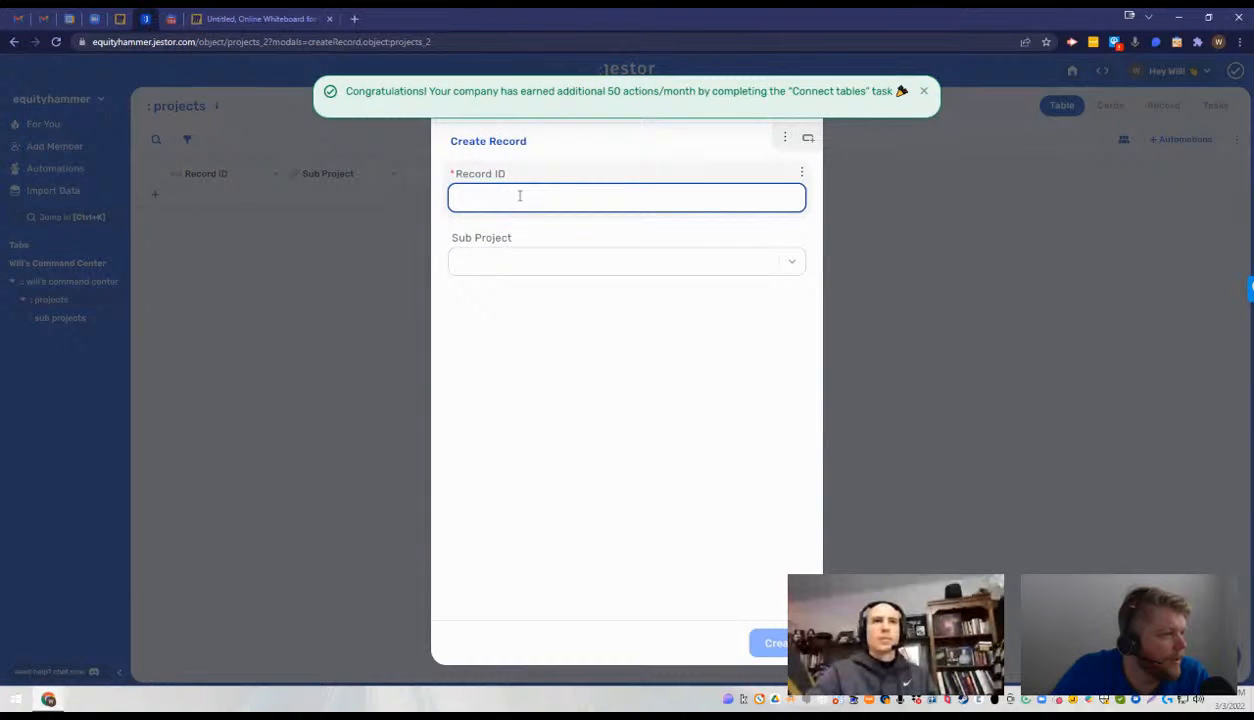
pyautogui.write('DataAutomation')
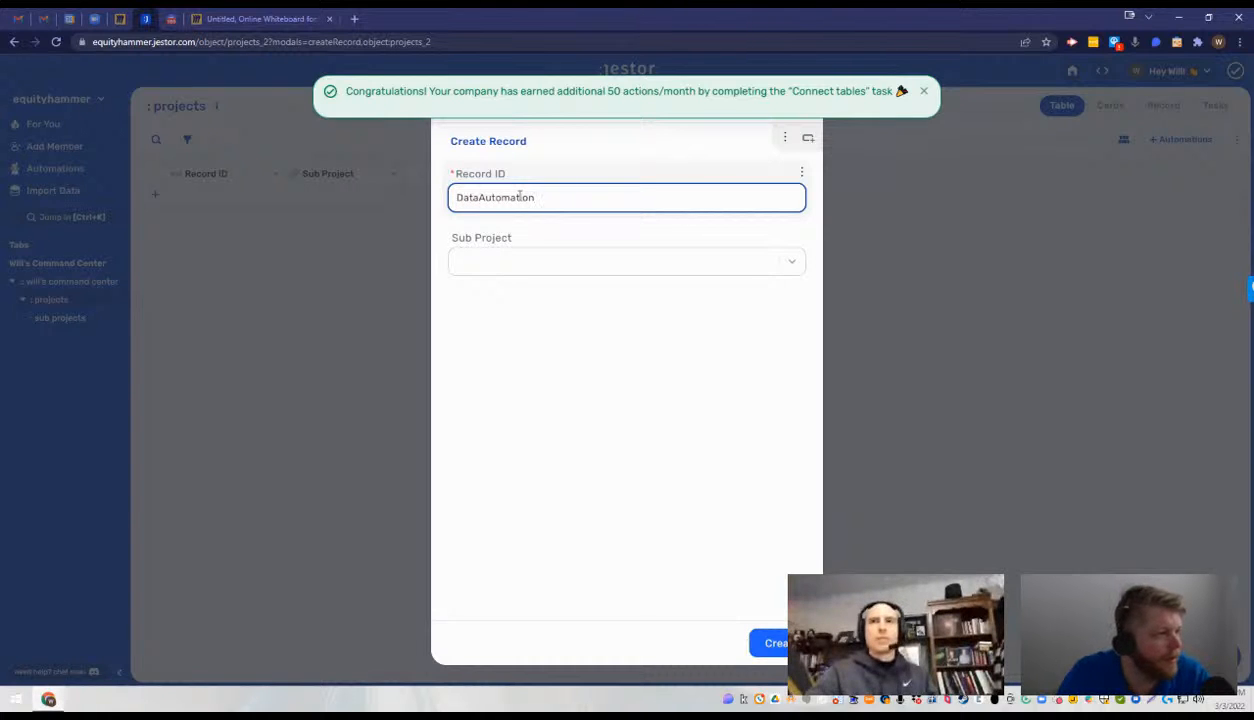
pyautogui.click(587, 262)
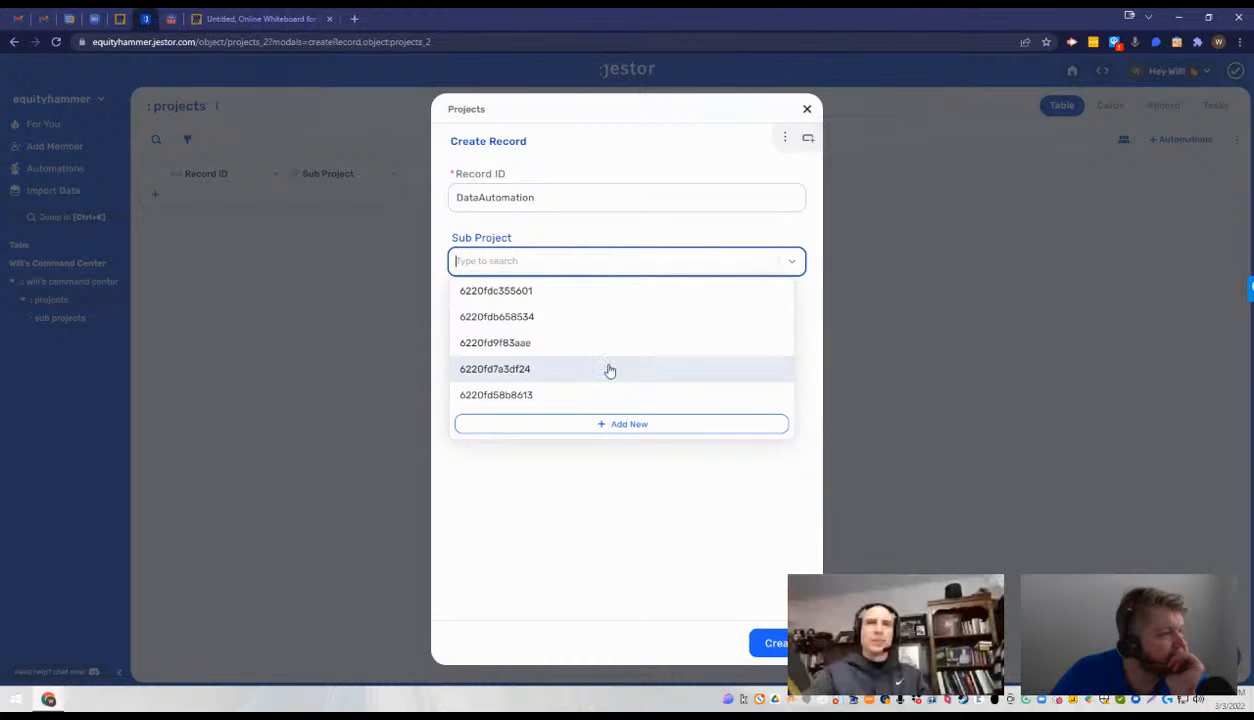
pyautogui.rightClick(578, 271)
pyautogui.click(689, 602)
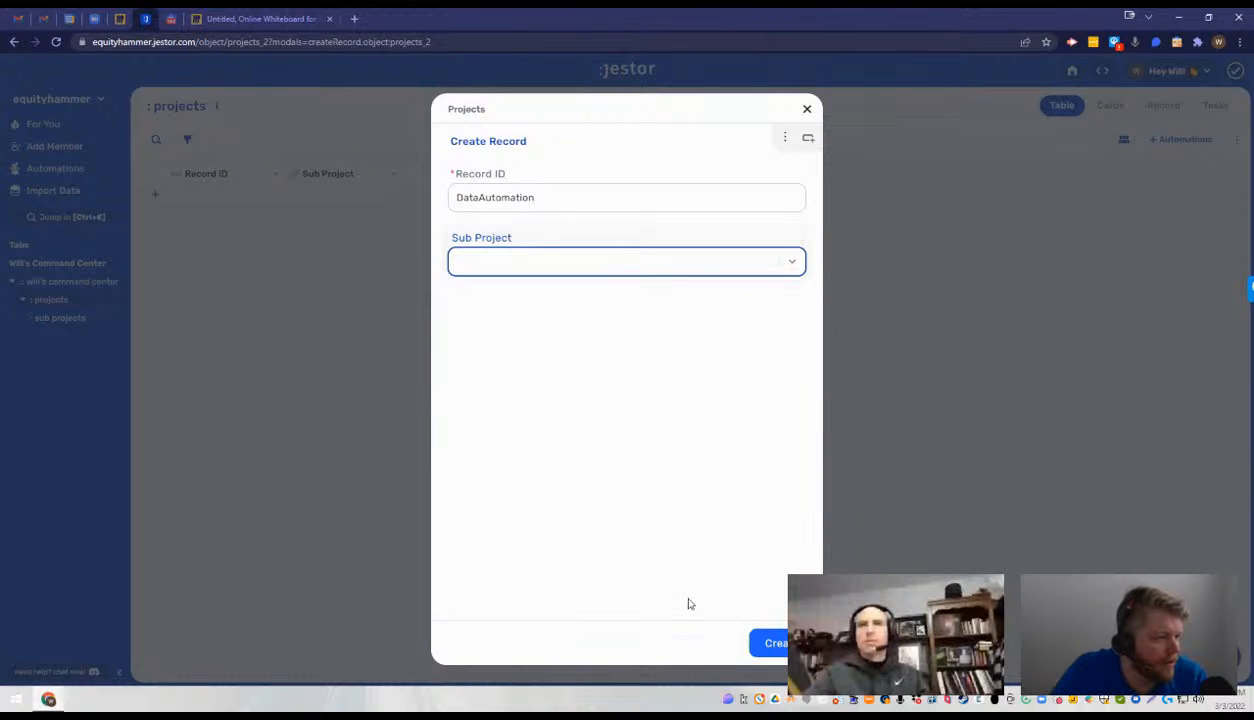
pyautogui.click(602, 260)
pyautogui.click(568, 318)
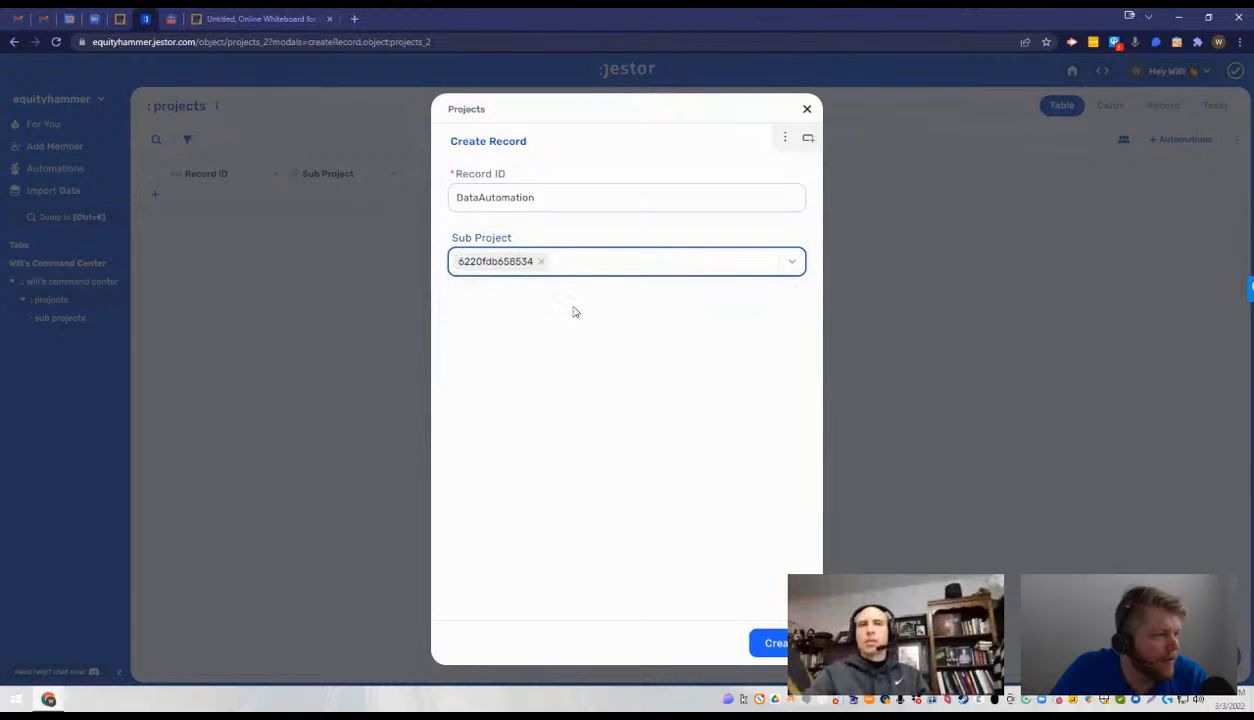
pyautogui.click(538, 261)
pyautogui.click(770, 643)
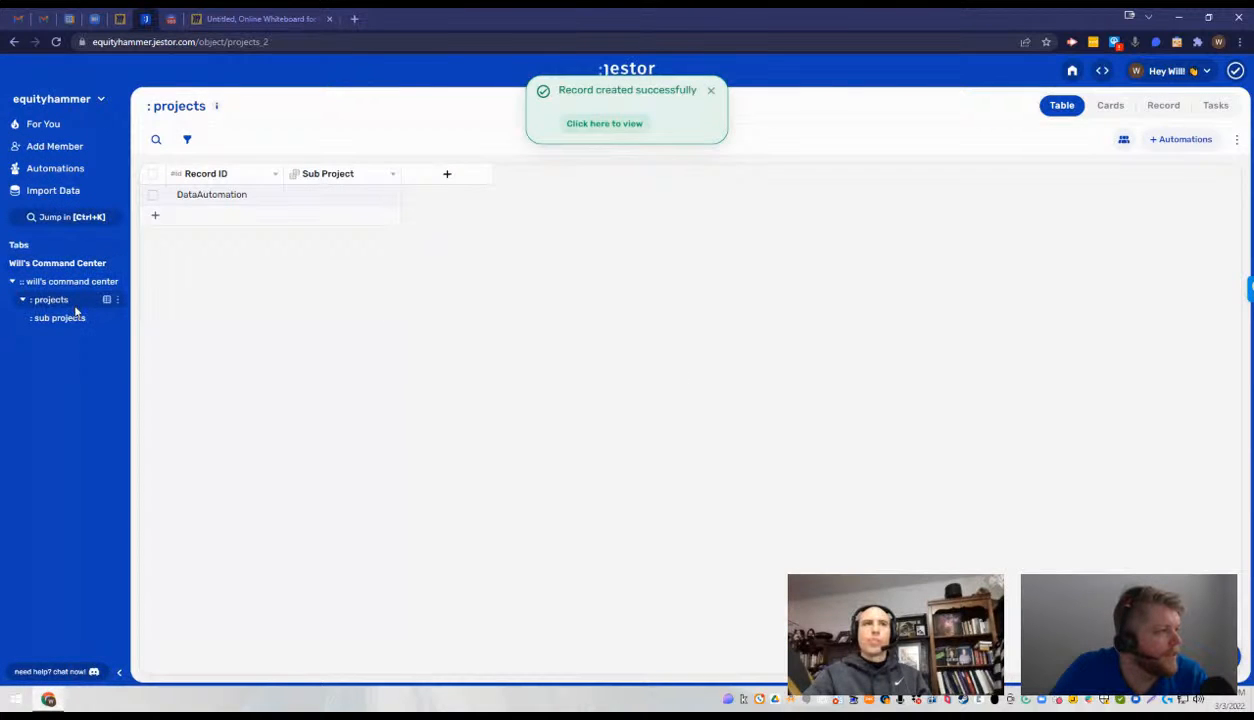
# - Make the Name field the label of the sub projects table
pyautogui.click(73, 318)
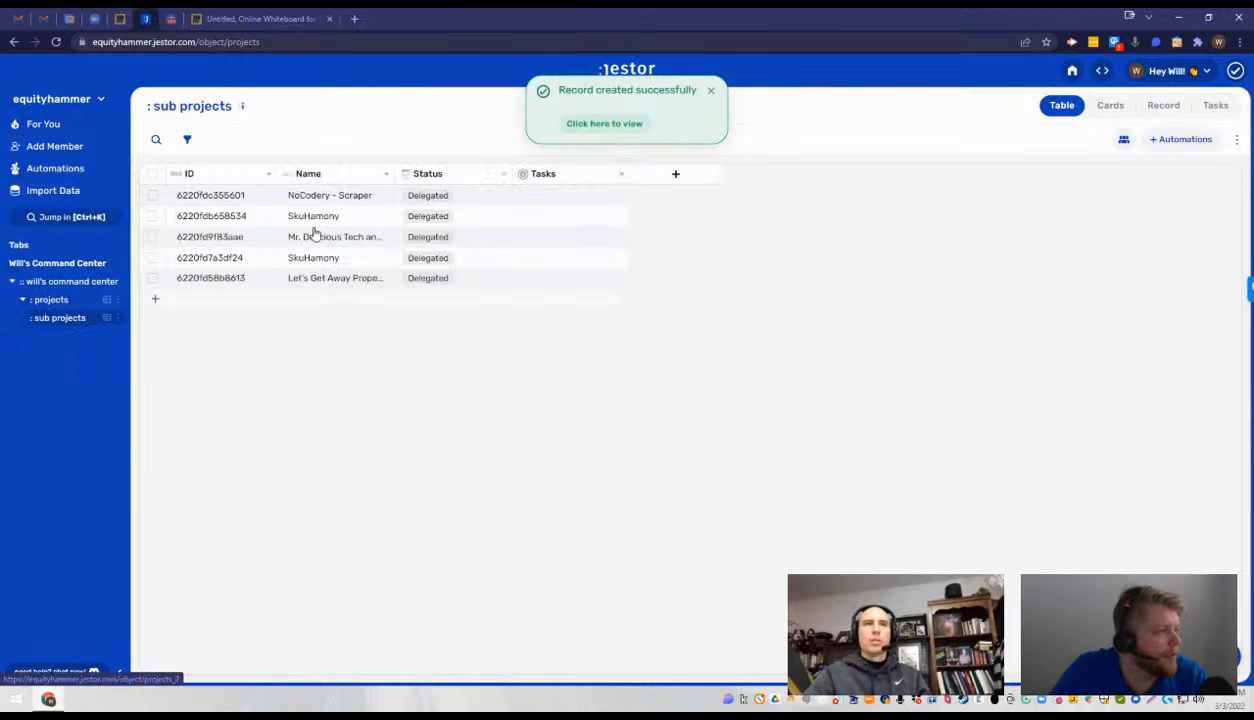
pyautogui.click(270, 176)
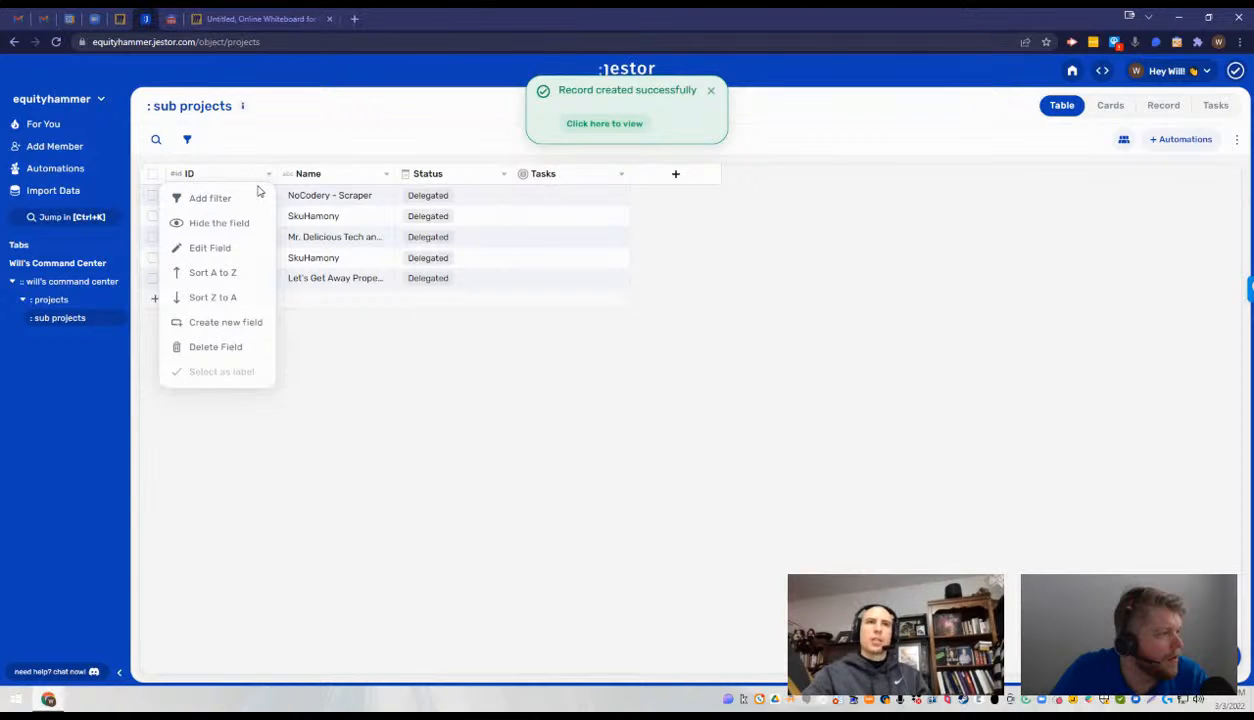
pyautogui.click(387, 174)
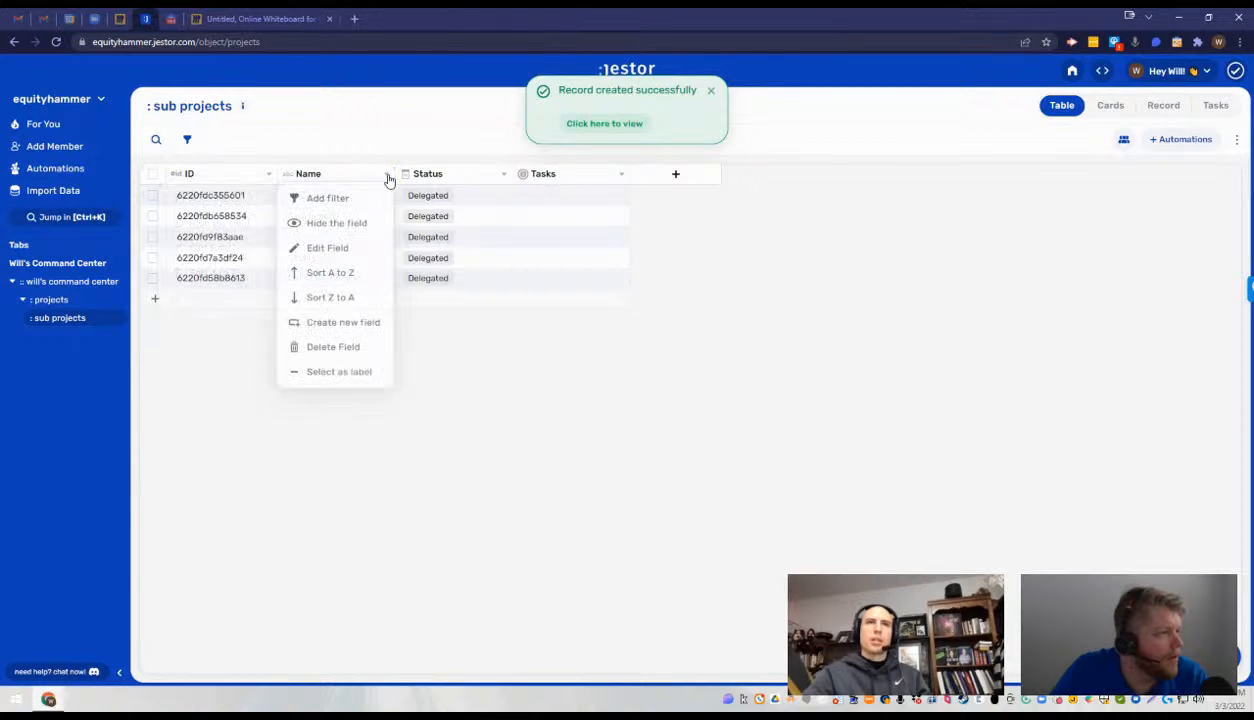
pyautogui.click(342, 372)
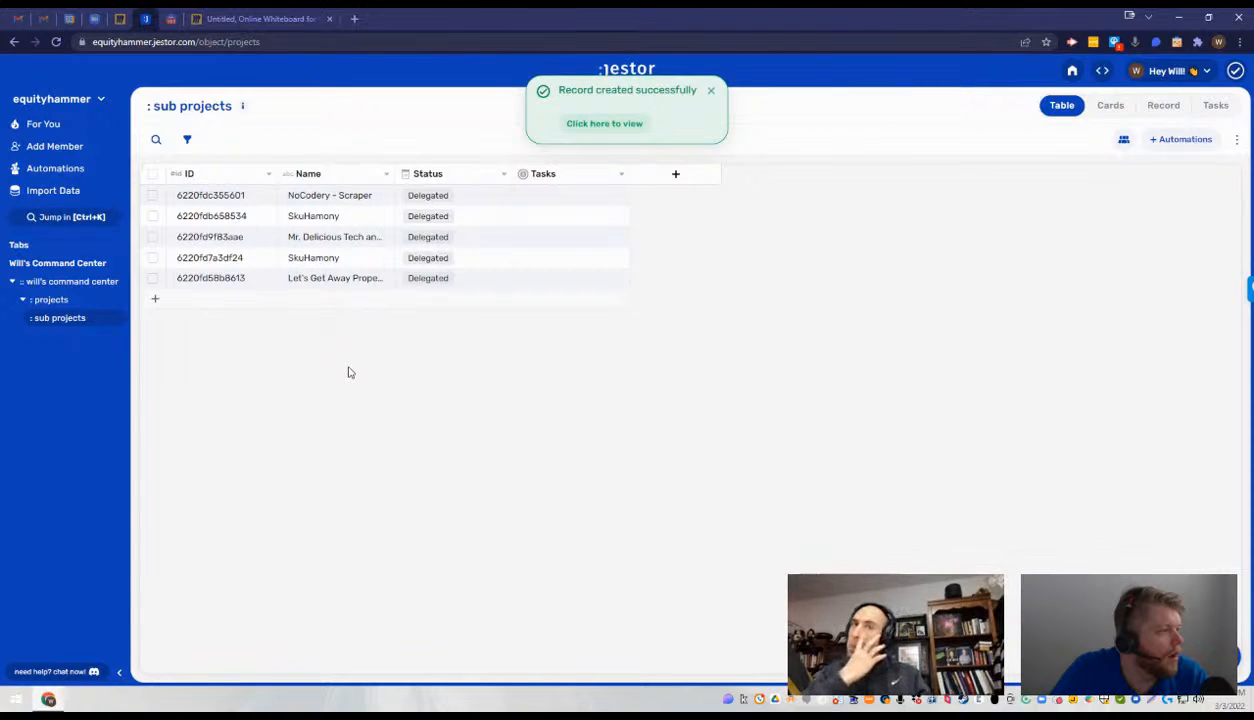
# - Clear the Sub Project value of the DataAutomation record in the projects table
pyautogui.click(52, 300)
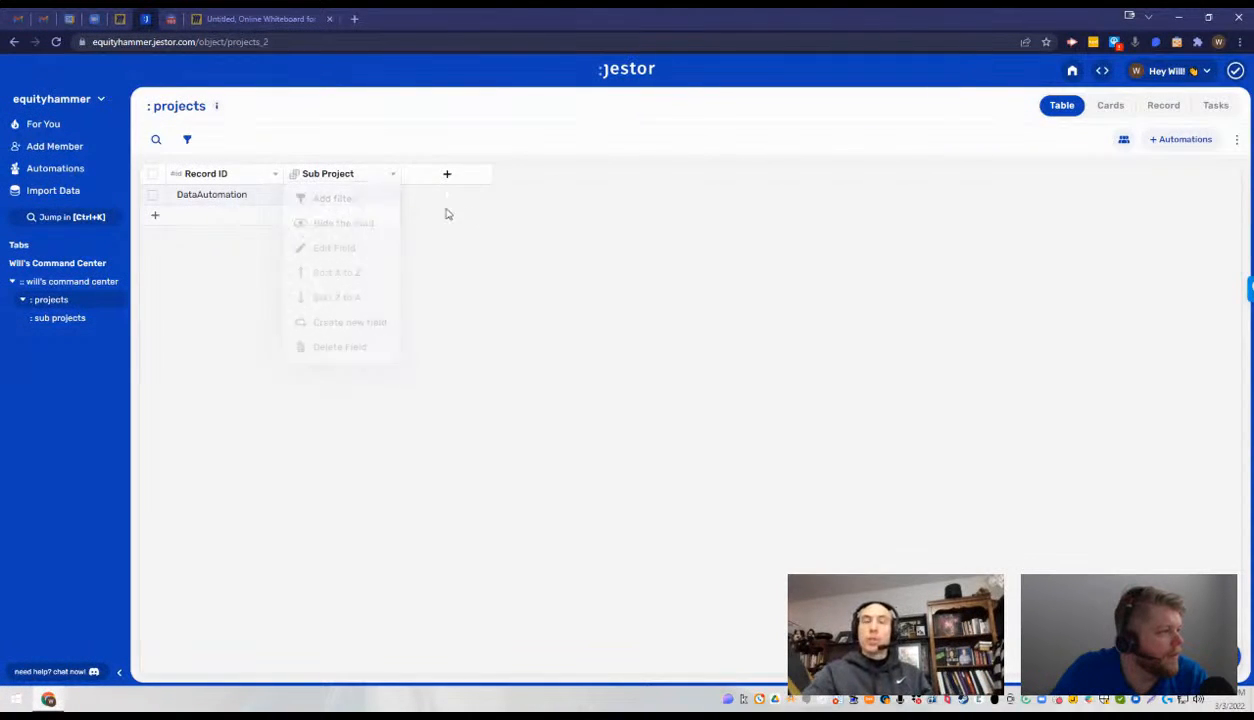
pyautogui.click(390, 196)
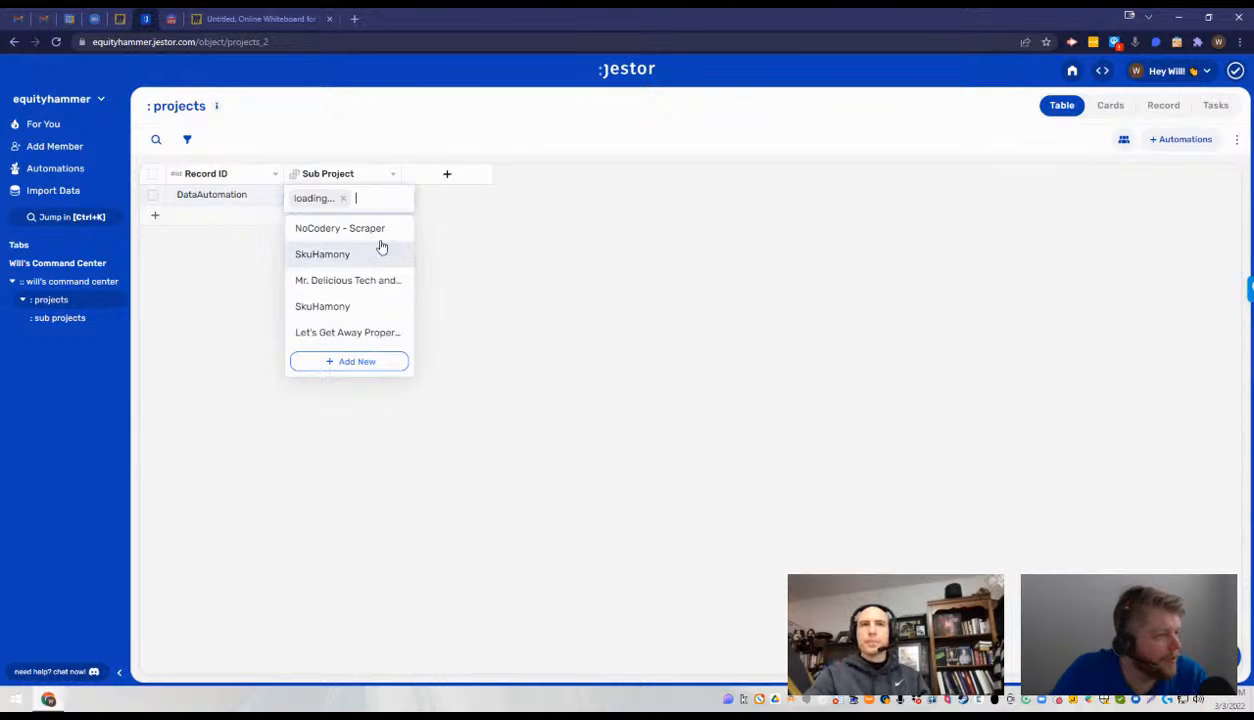
pyautogui.click(343, 200)
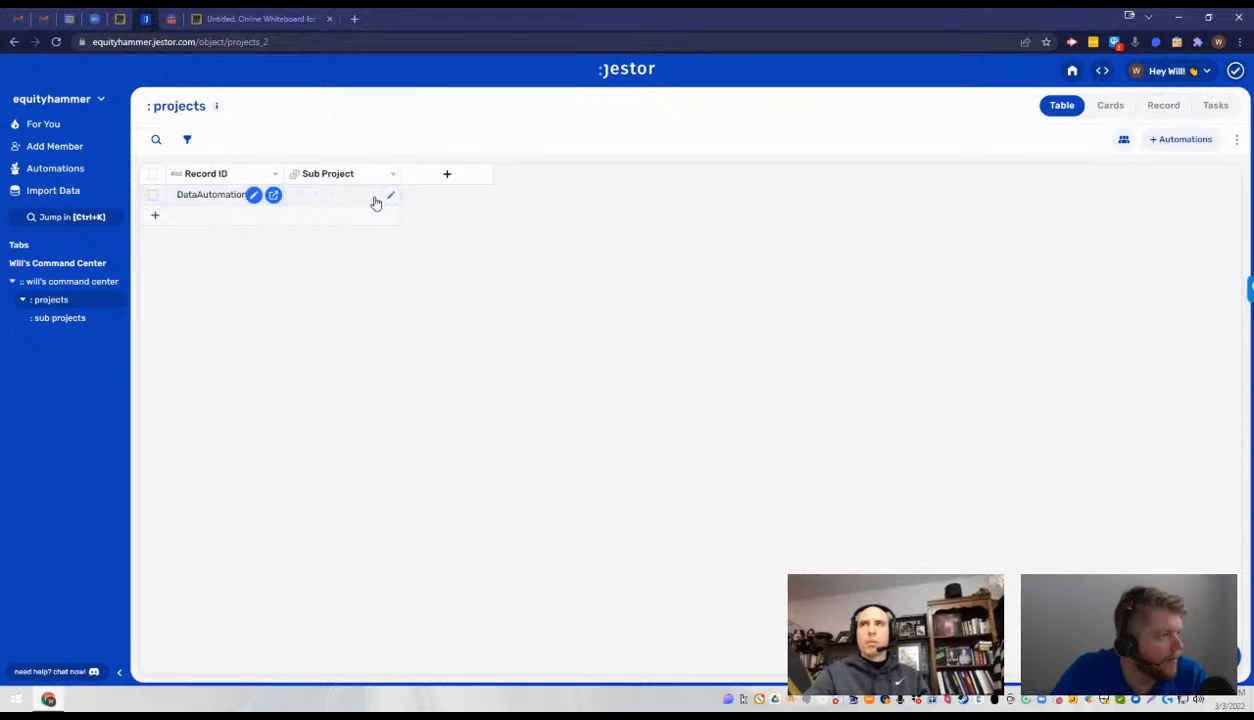
pyautogui.click(390, 196)
pyautogui.click(446, 222)
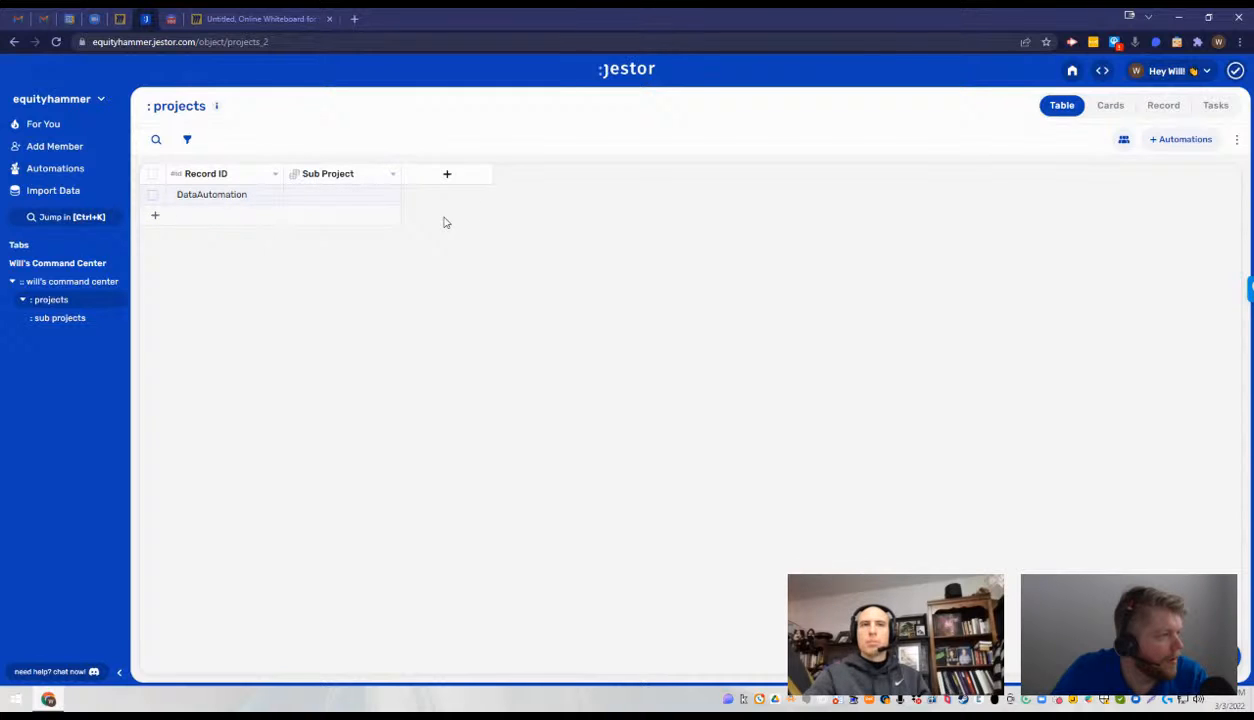
pyautogui.click(195, 216)
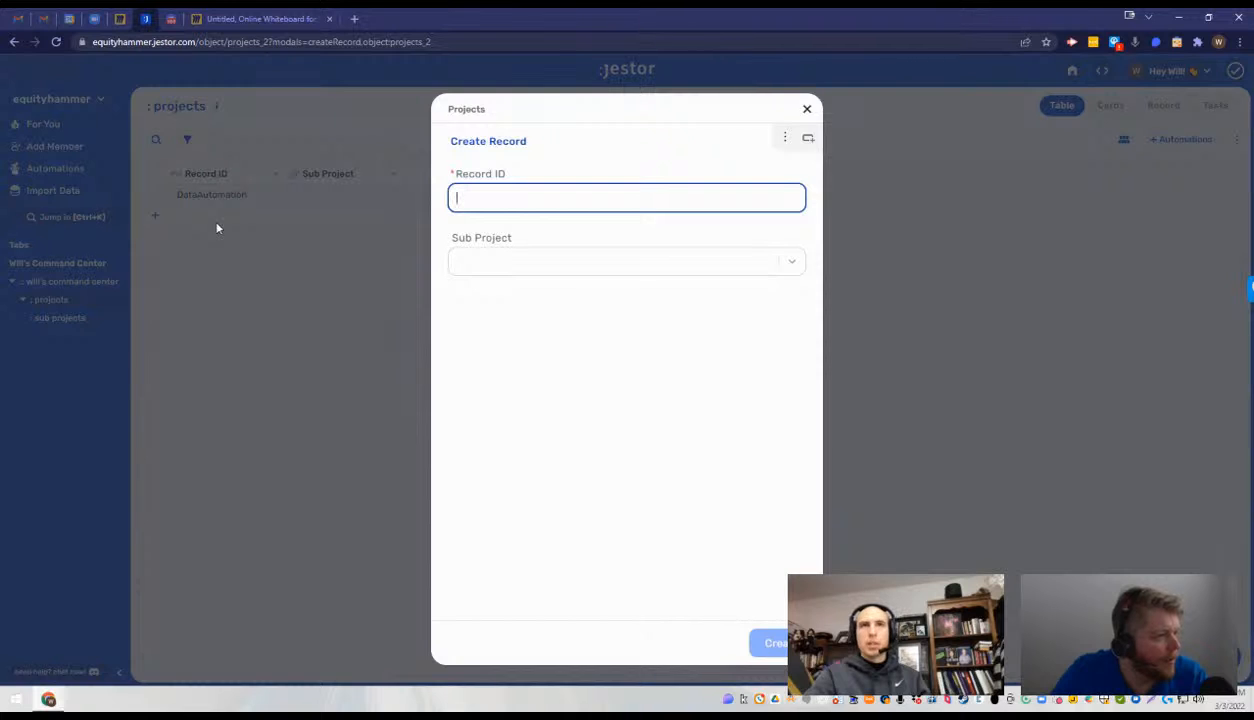
pyautogui.click(248, 229)
pyautogui.click(263, 219)
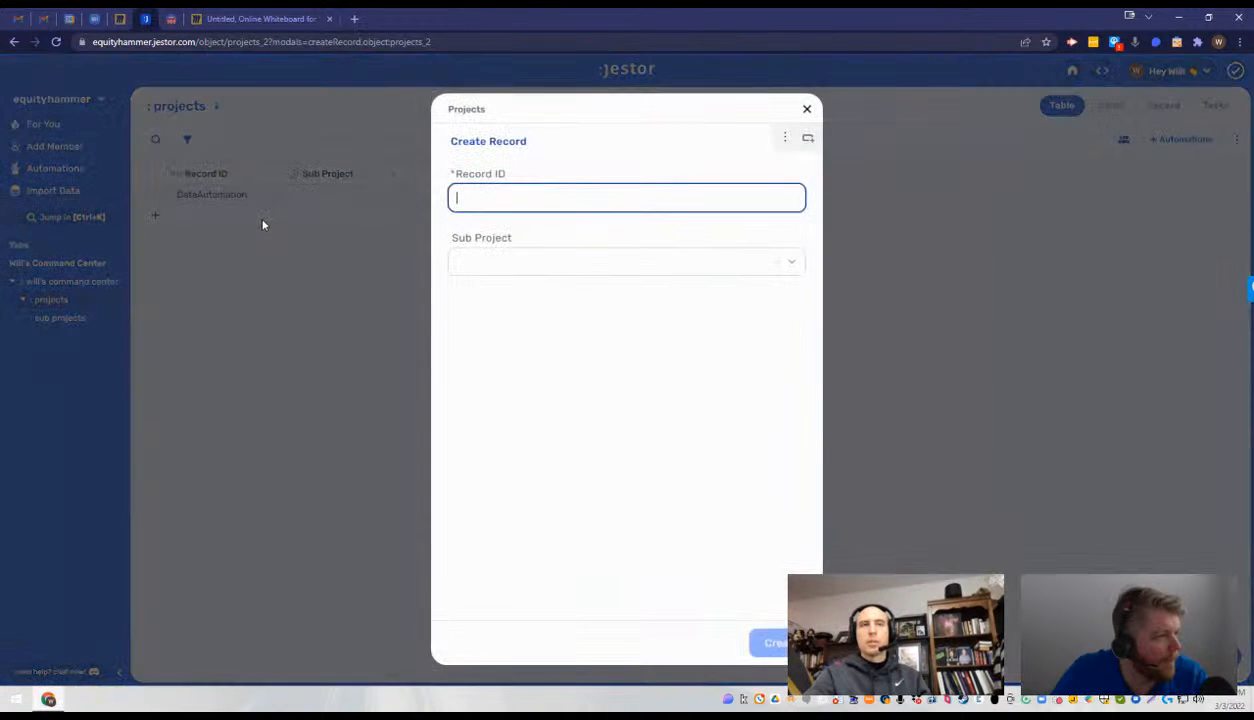
pyautogui.click(288, 222)
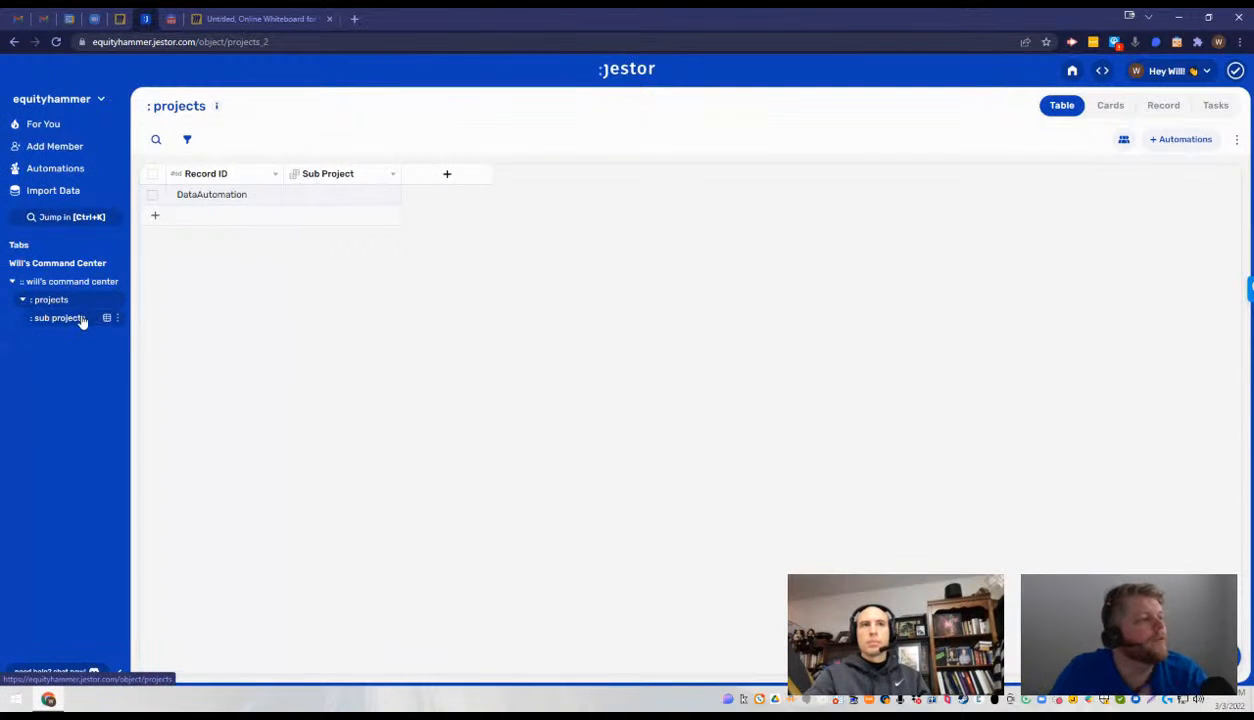
# - Check the field options of the ID and Name columns in the sub projects table for the label setting
pyautogui.click(82, 318)
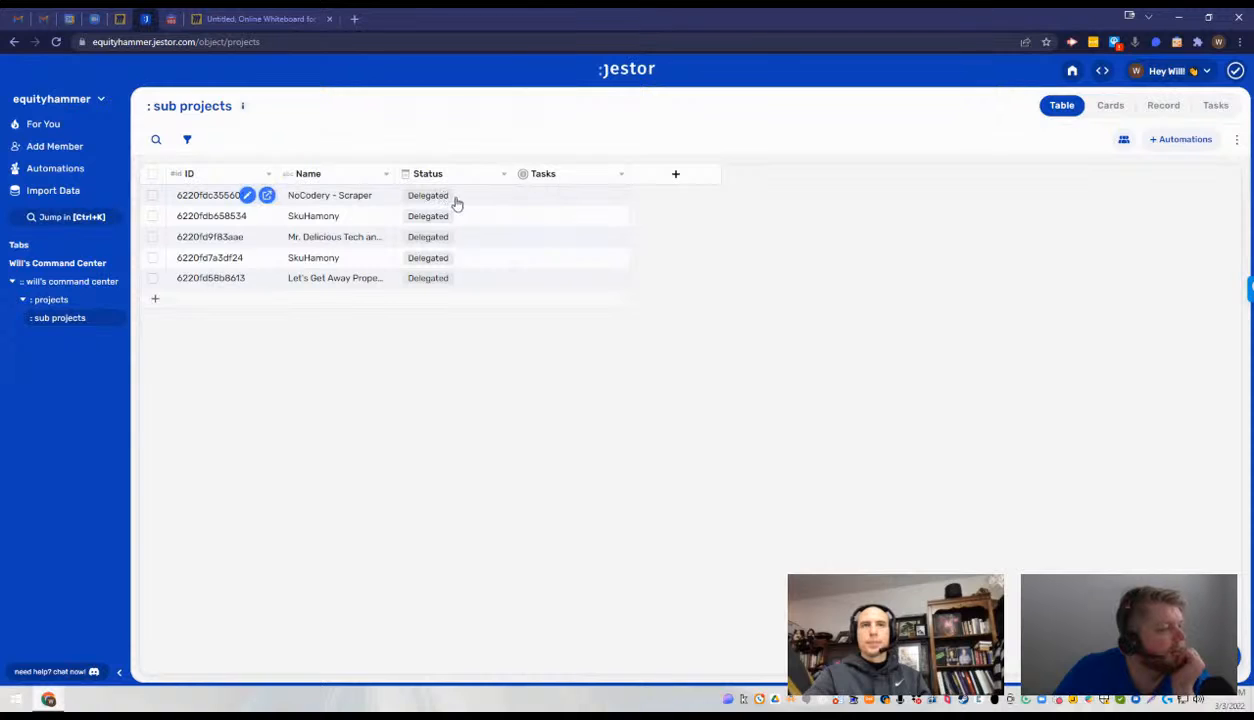
pyautogui.click(386, 175)
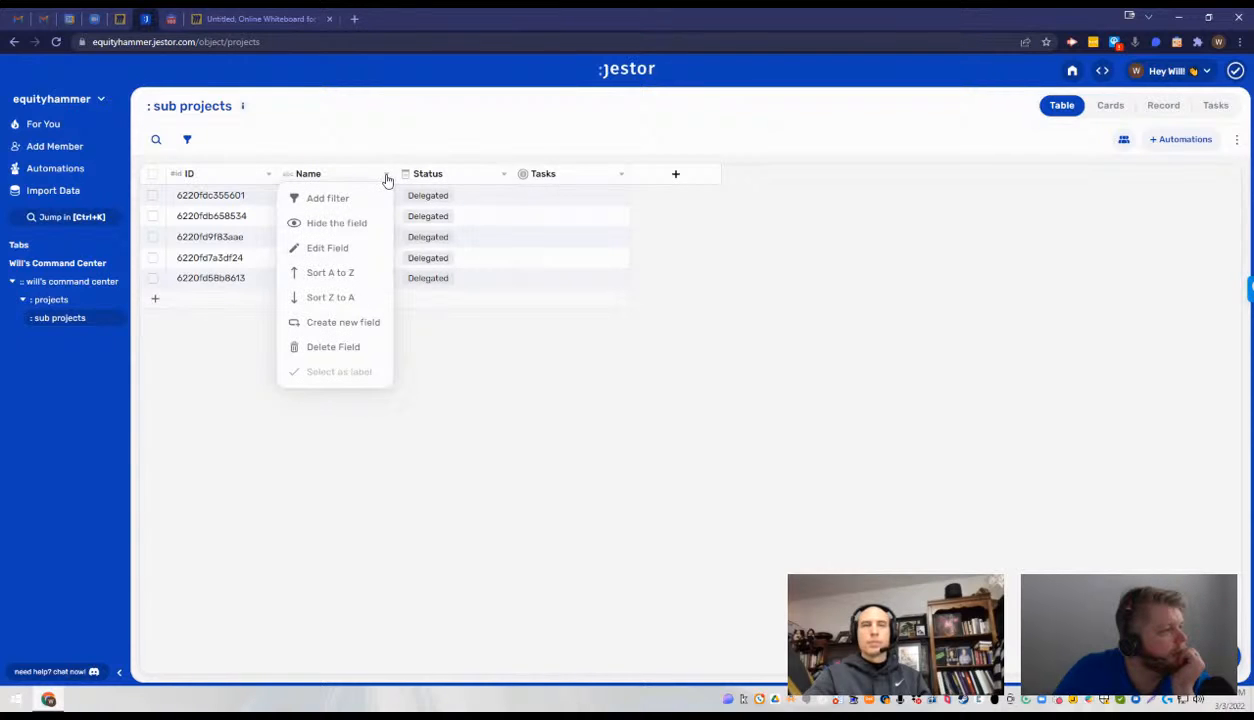
pyautogui.click(256, 181)
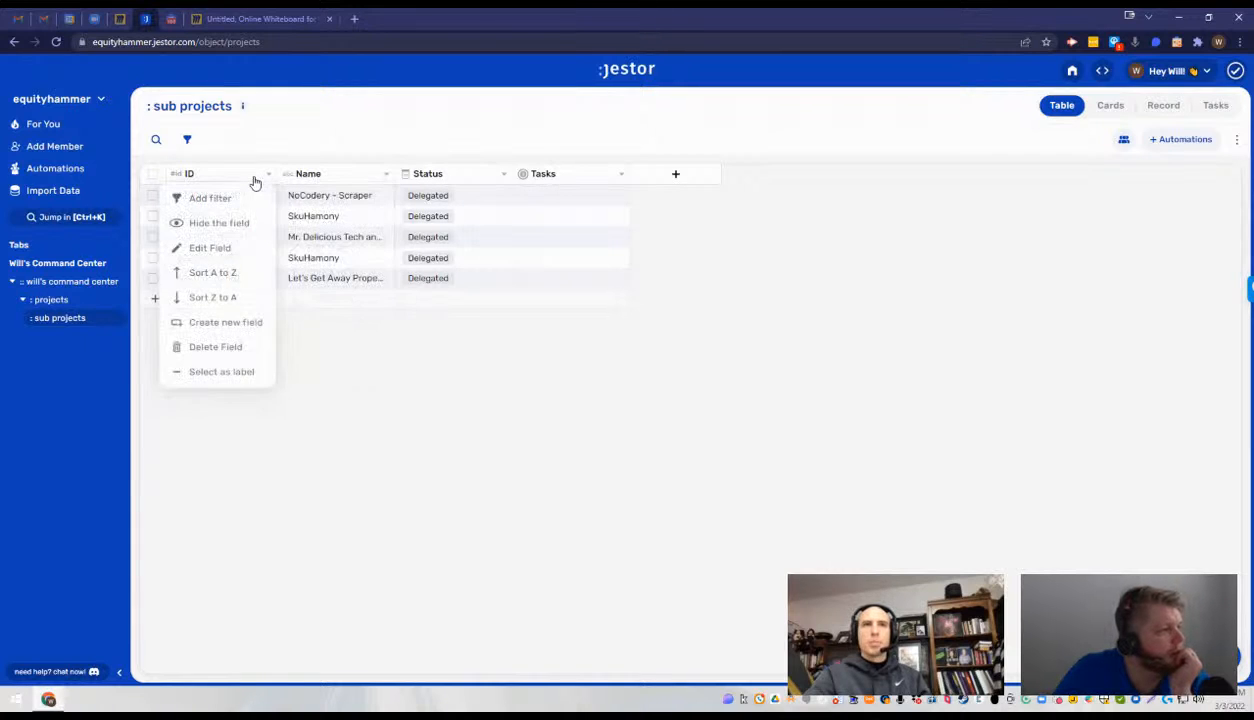
pyautogui.click(387, 178)
pyautogui.click(432, 359)
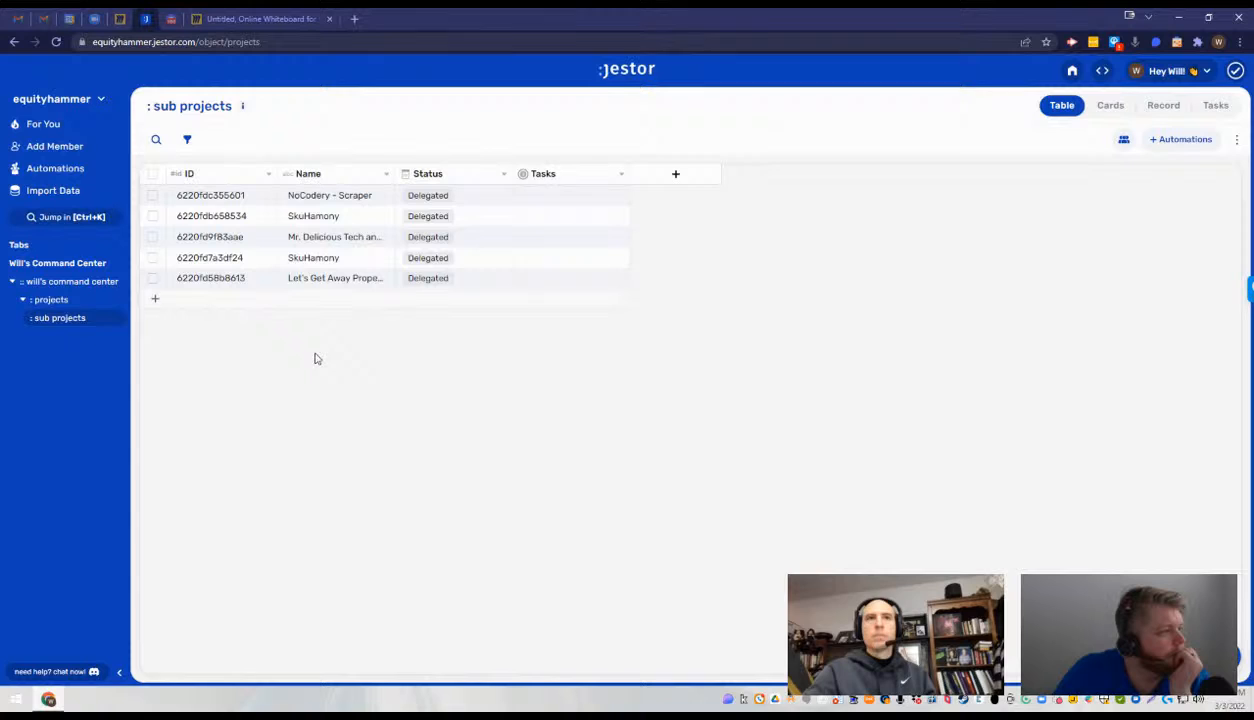
pyautogui.click(75, 300)
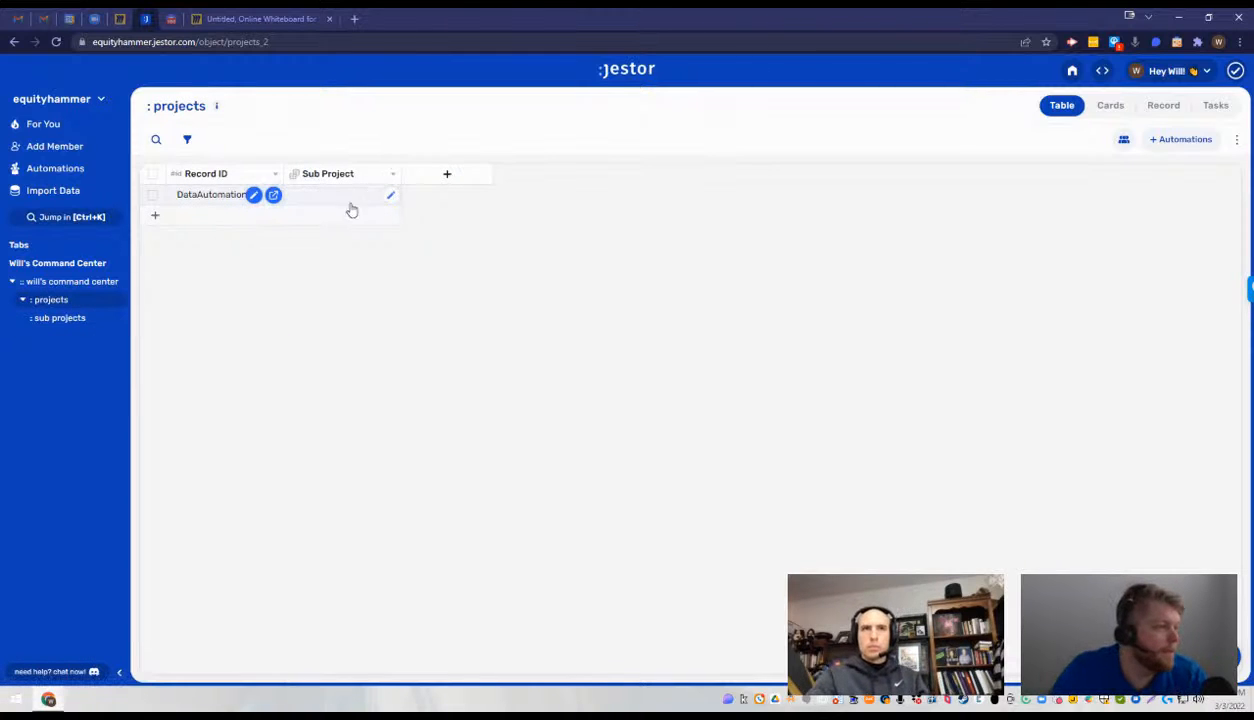
pyautogui.click(202, 215)
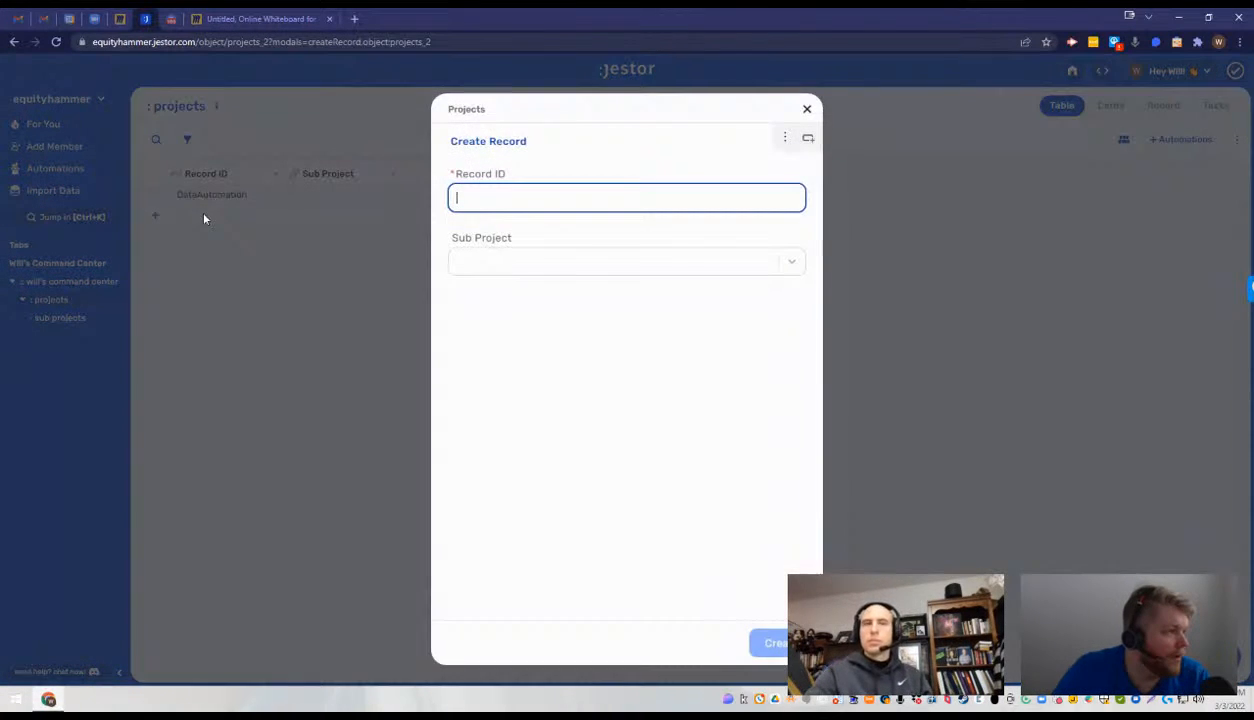
pyautogui.click(305, 294)
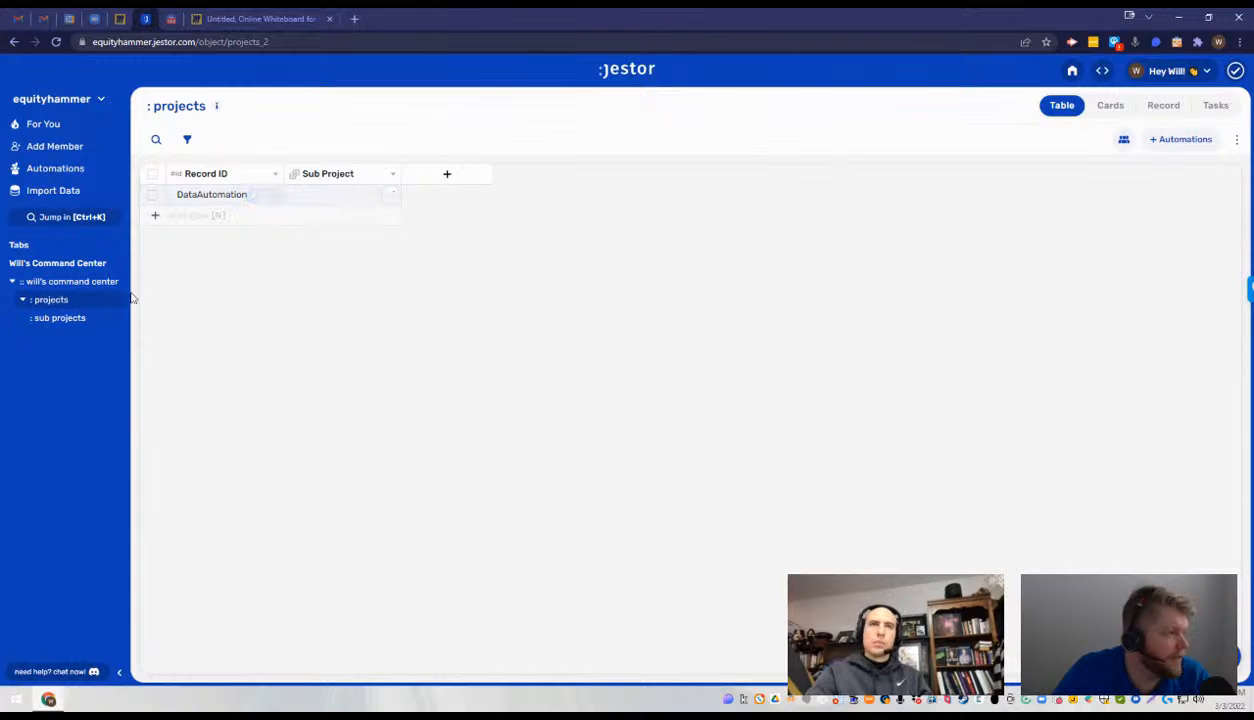
# - Rename the NoCodery - Scraper record in the sub projects table to Scraper
pyautogui.click(86, 319)
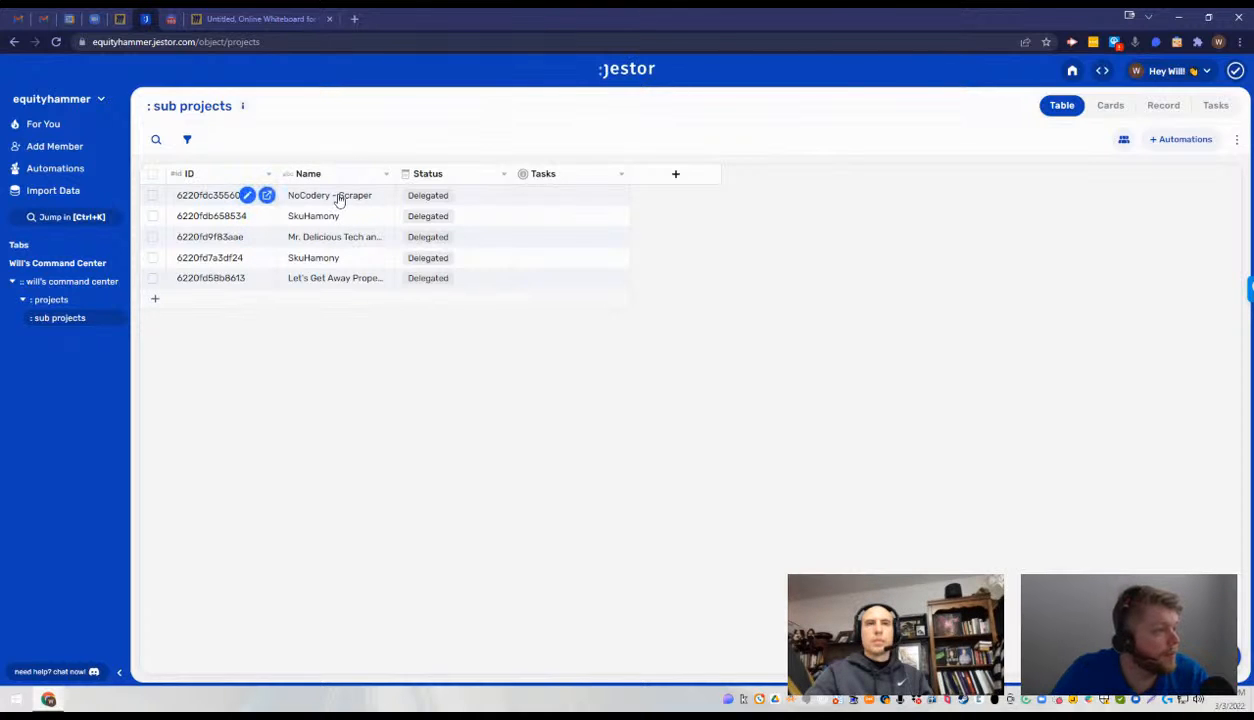
pyautogui.doubleClick(339, 196)
pyautogui.moveTo(325, 196); pyautogui.dragTo(241, 215)
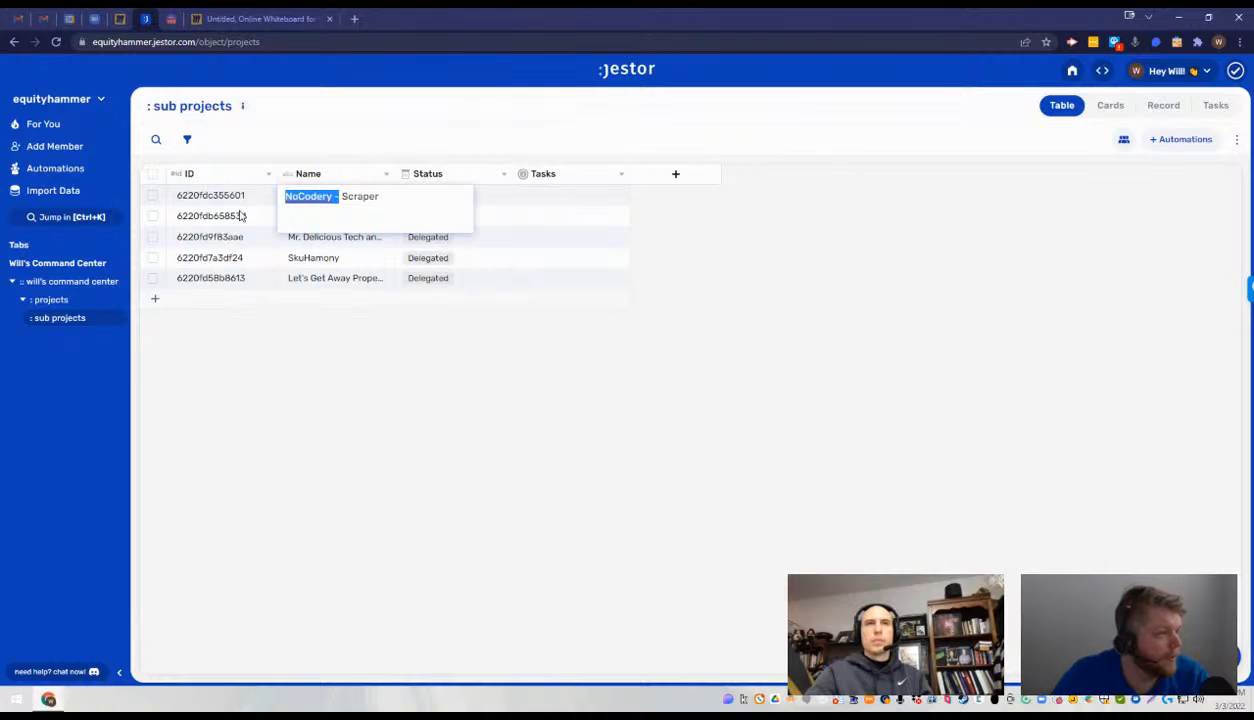
pyautogui.press('BackSpace')
pyautogui.click(249, 307)
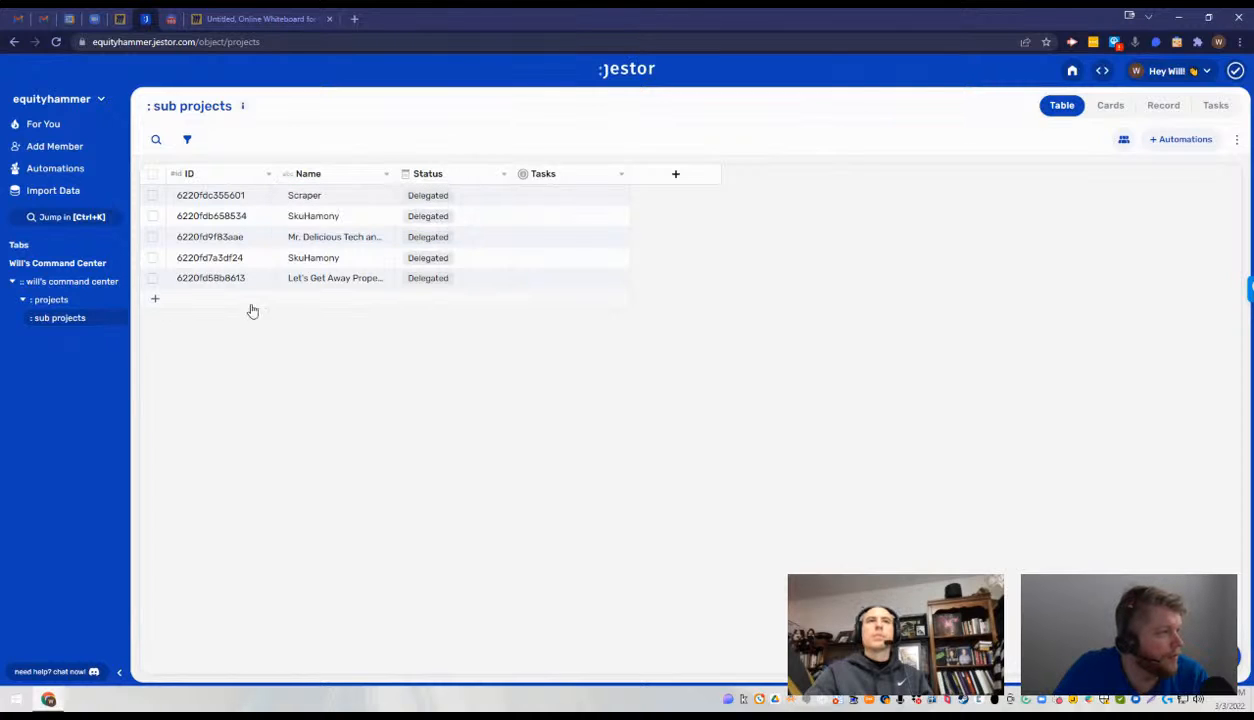
# - Start a new record in the projects table with the Record ID No Codery
pyautogui.click(80, 300)
pyautogui.click(218, 220)
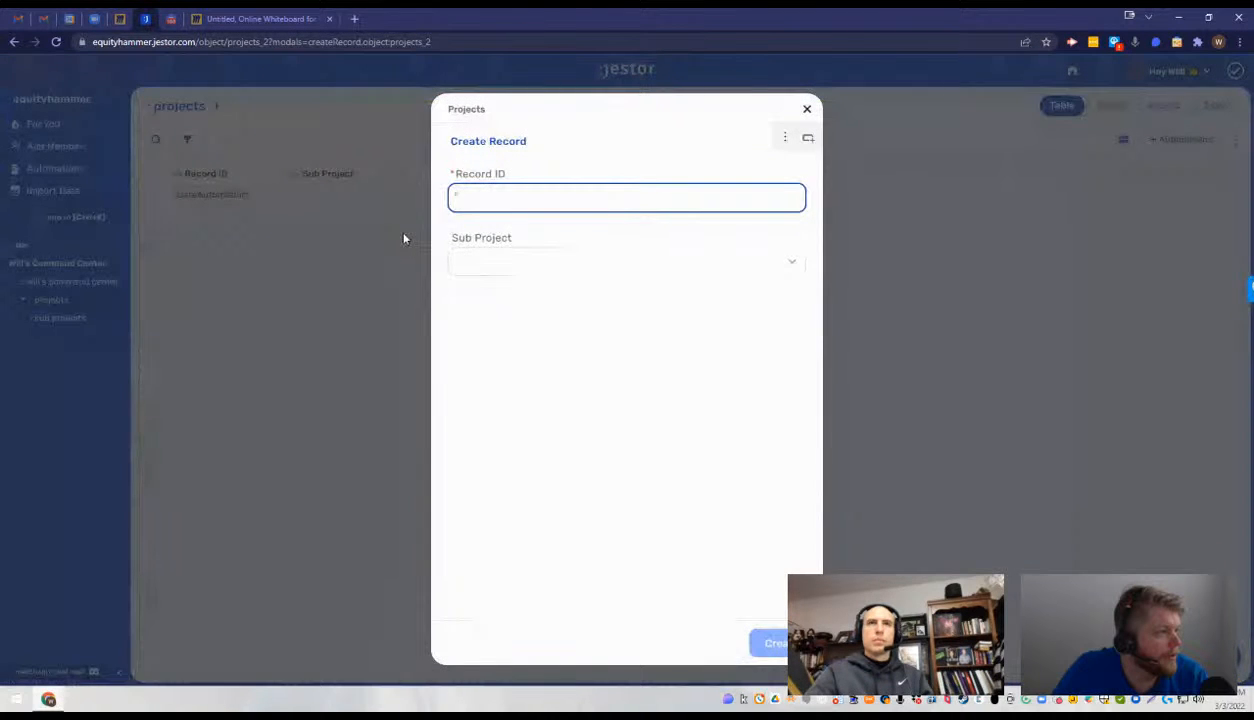
pyautogui.write('No coding')
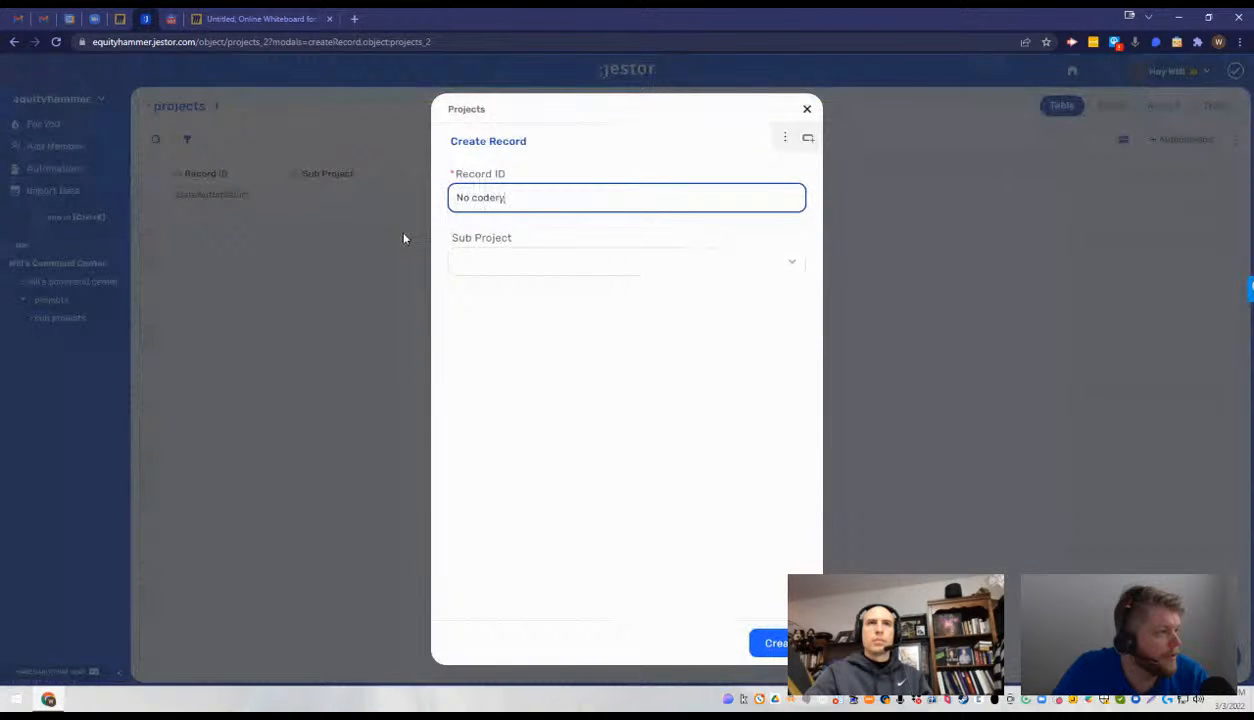
pyautogui.press('BackSpace')
pyautogui.press('BackSpace')
pyautogui.press('BackSpace')
pyautogui.press('BackSpace')
pyautogui.press('BackSpace')
pyautogui.press('BackSpace')
pyautogui.write('cod')
pyautogui.press('BackSpace')
pyautogui.press('BackSpace')
pyautogui.press('BackSpace')
pyautogui.write('Codery')
pyautogui.press('Tab')
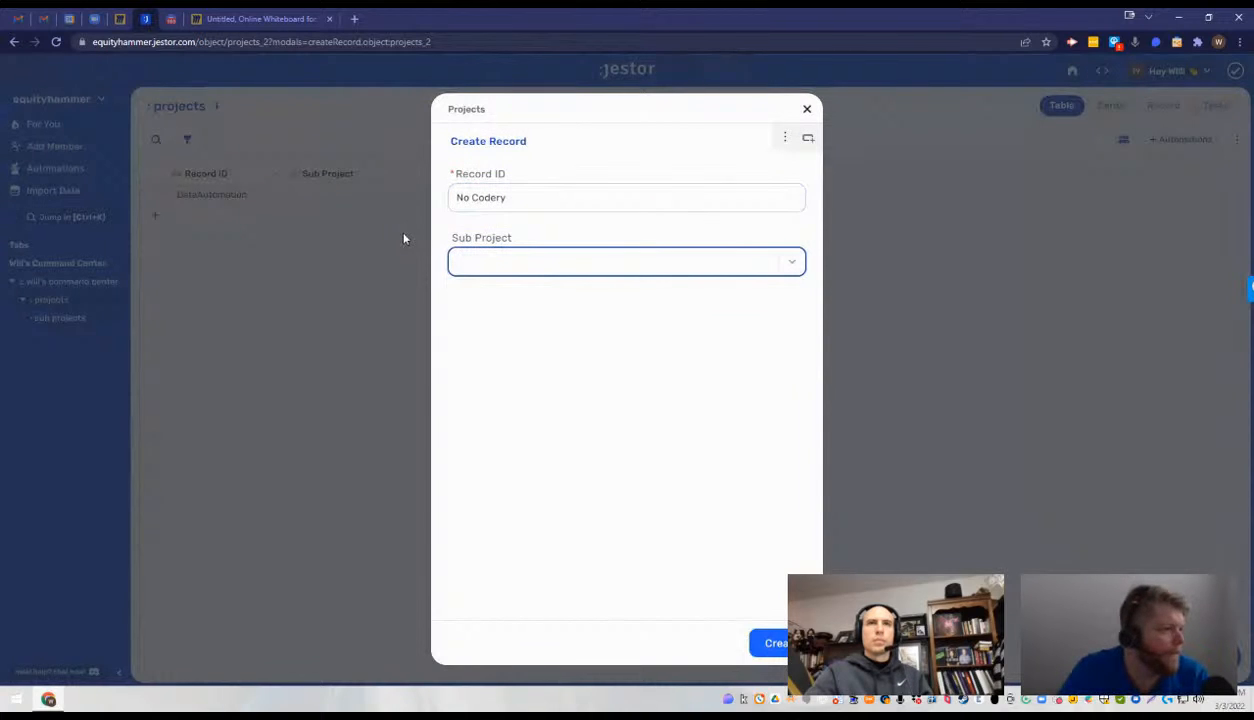
# - Create the record with Scraper as its sub project, and widen the Sub Project column
pyautogui.click(490, 266)
pyautogui.click(538, 298)
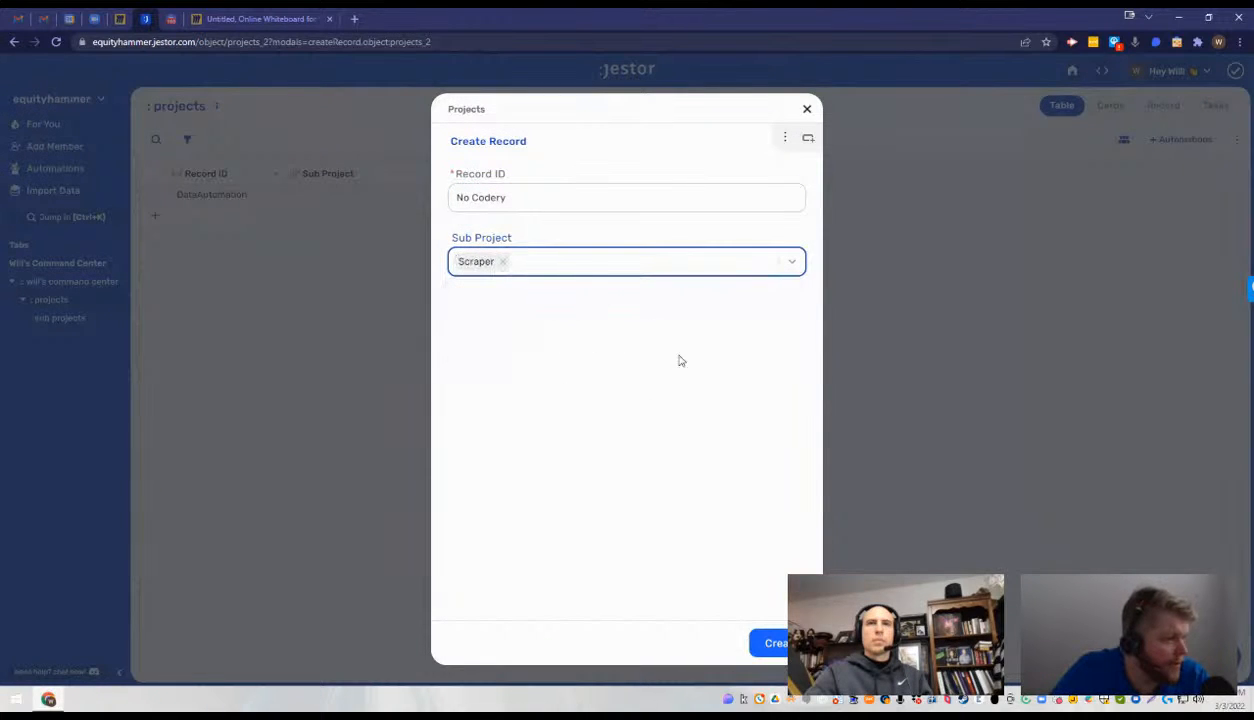
pyautogui.click(768, 642)
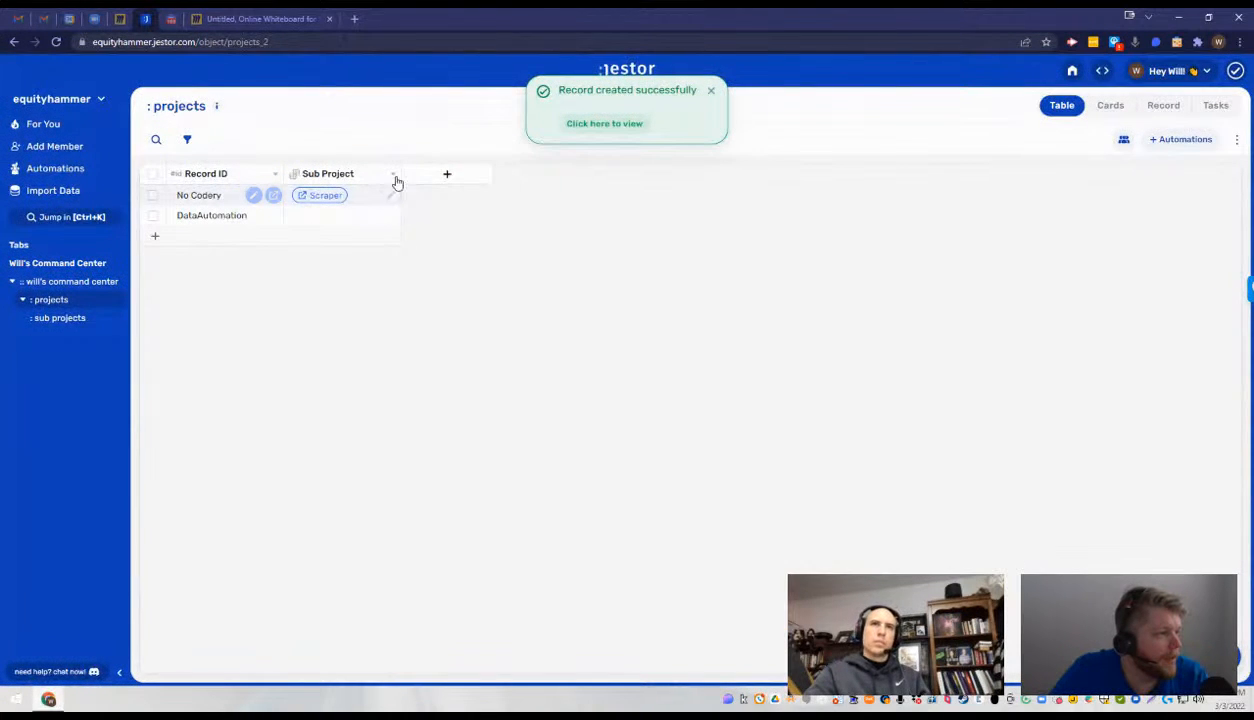
pyautogui.moveTo(399, 174); pyautogui.dragTo(535, 174)
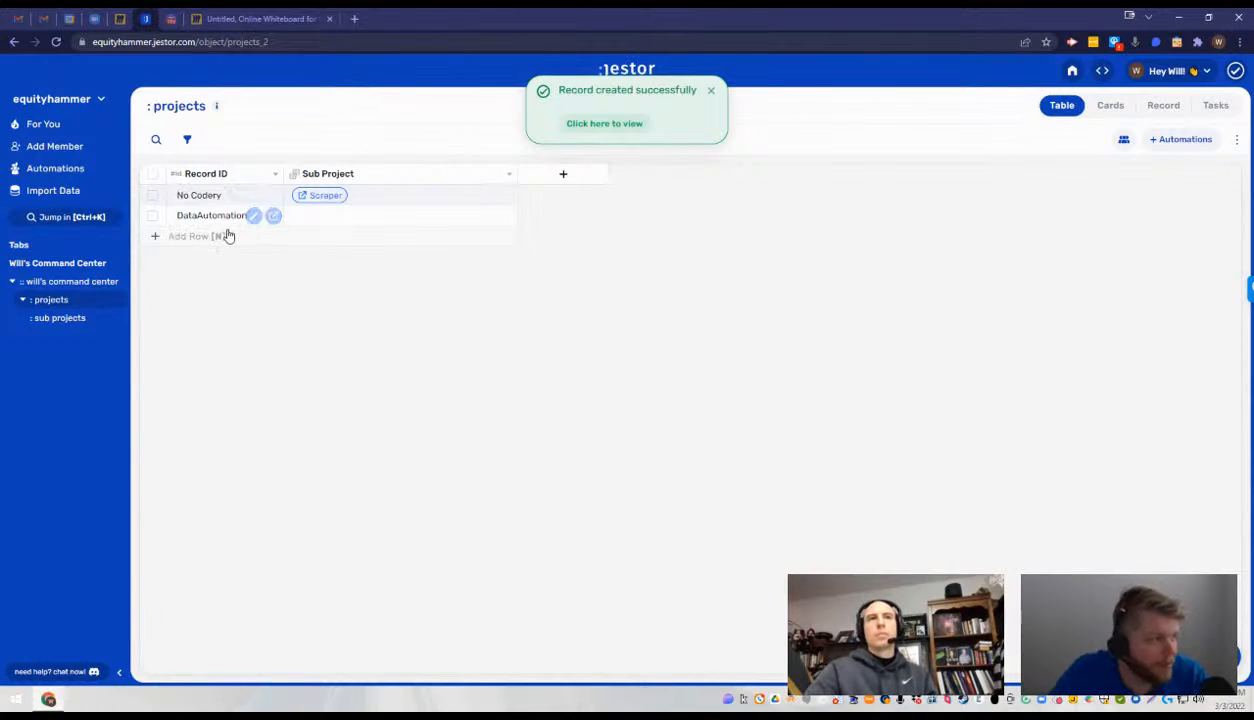
# - Review the sub projects table and the sub project choices offered for the No Codery record
pyautogui.click(66, 318)
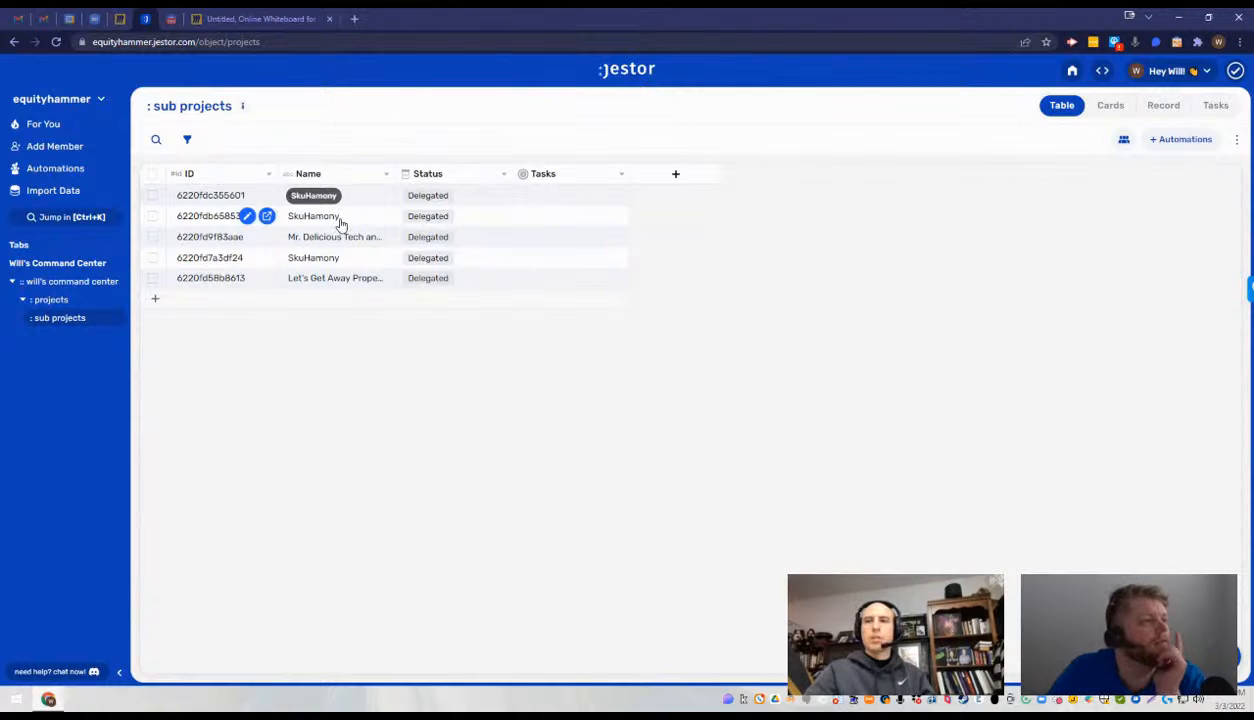
pyautogui.click(74, 301)
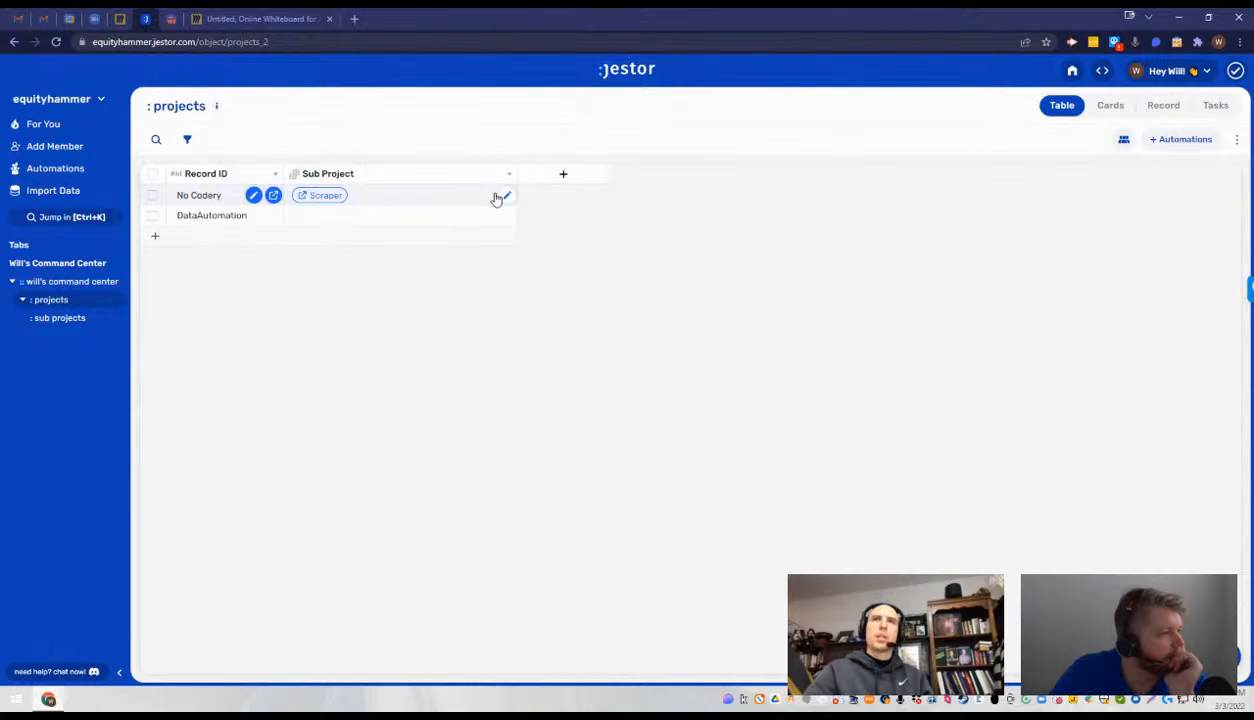
pyautogui.click(505, 196)
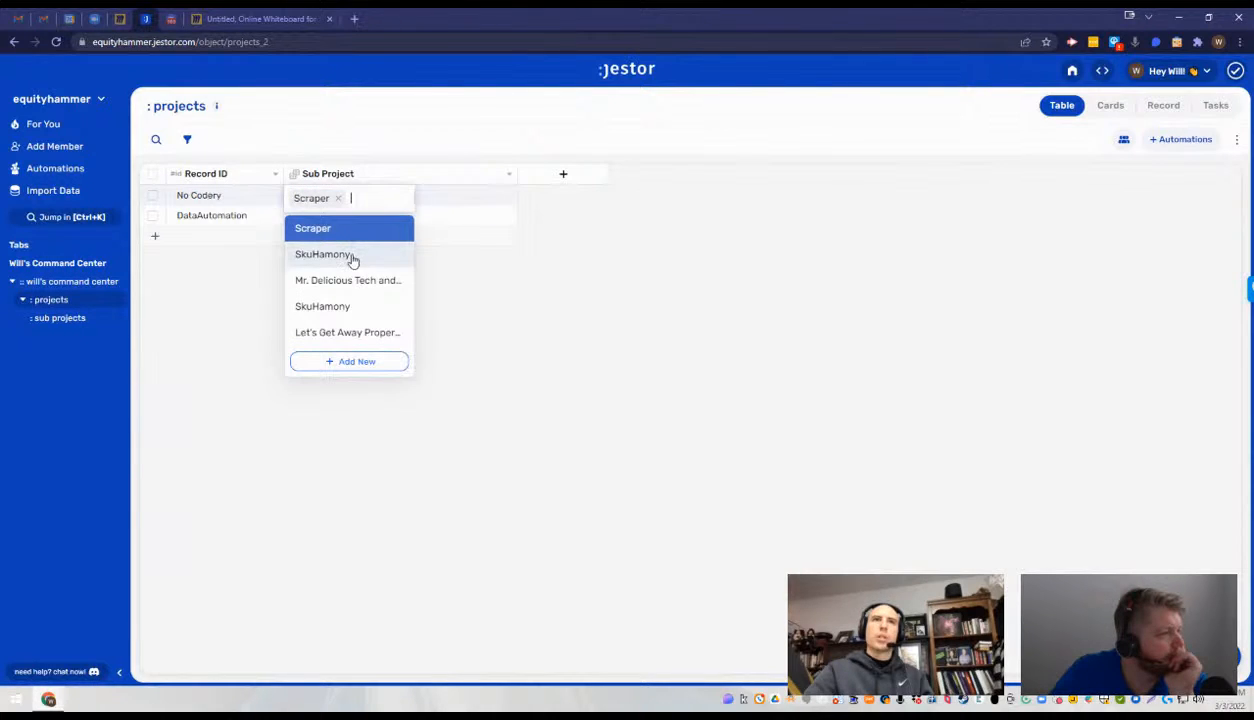
pyautogui.click(434, 298)
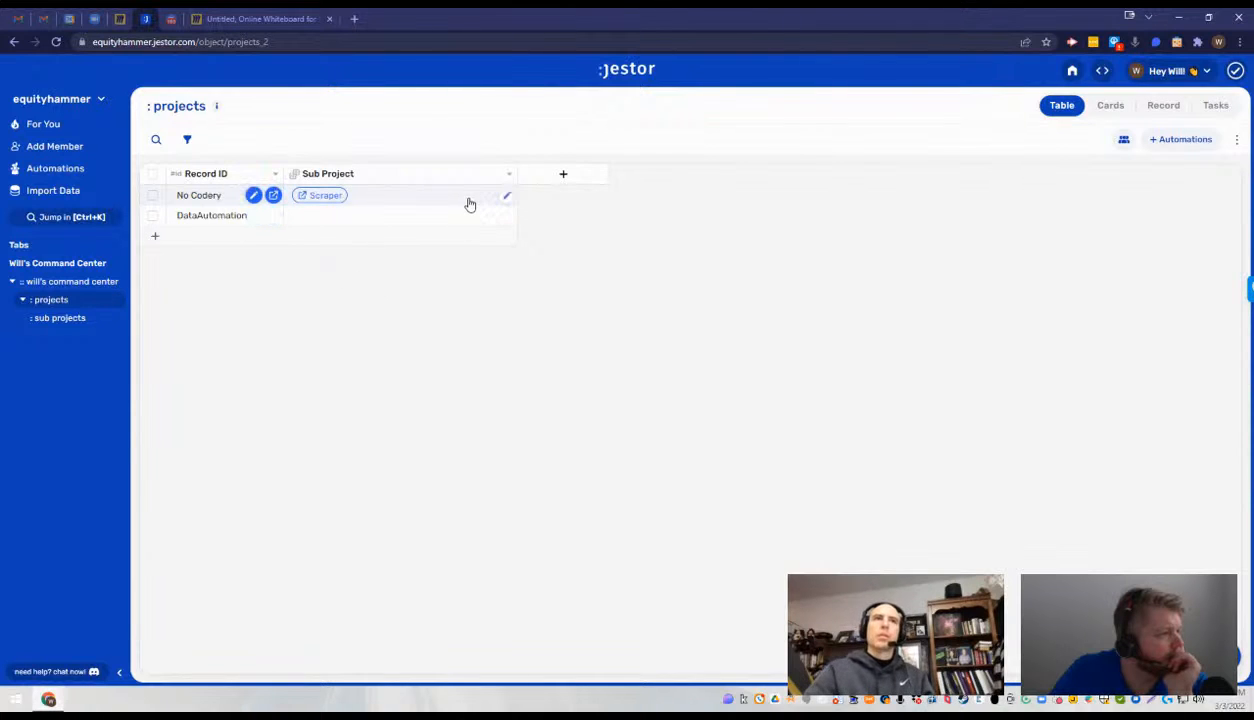
# - Switch the No Codery record's sub project to SkuHamony, trying Mr. Delicious Tech and Listing Support and the other SkuHamony entry in between
pyautogui.click(505, 197)
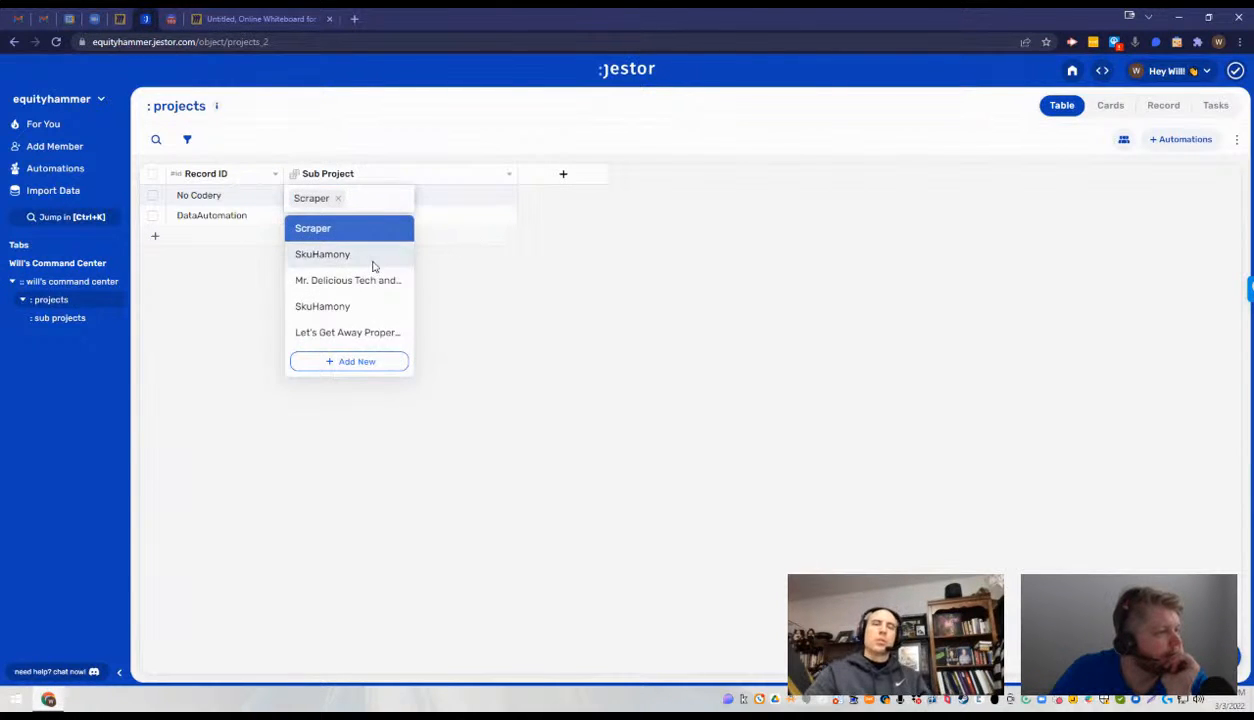
pyautogui.click(370, 258)
pyautogui.click(505, 196)
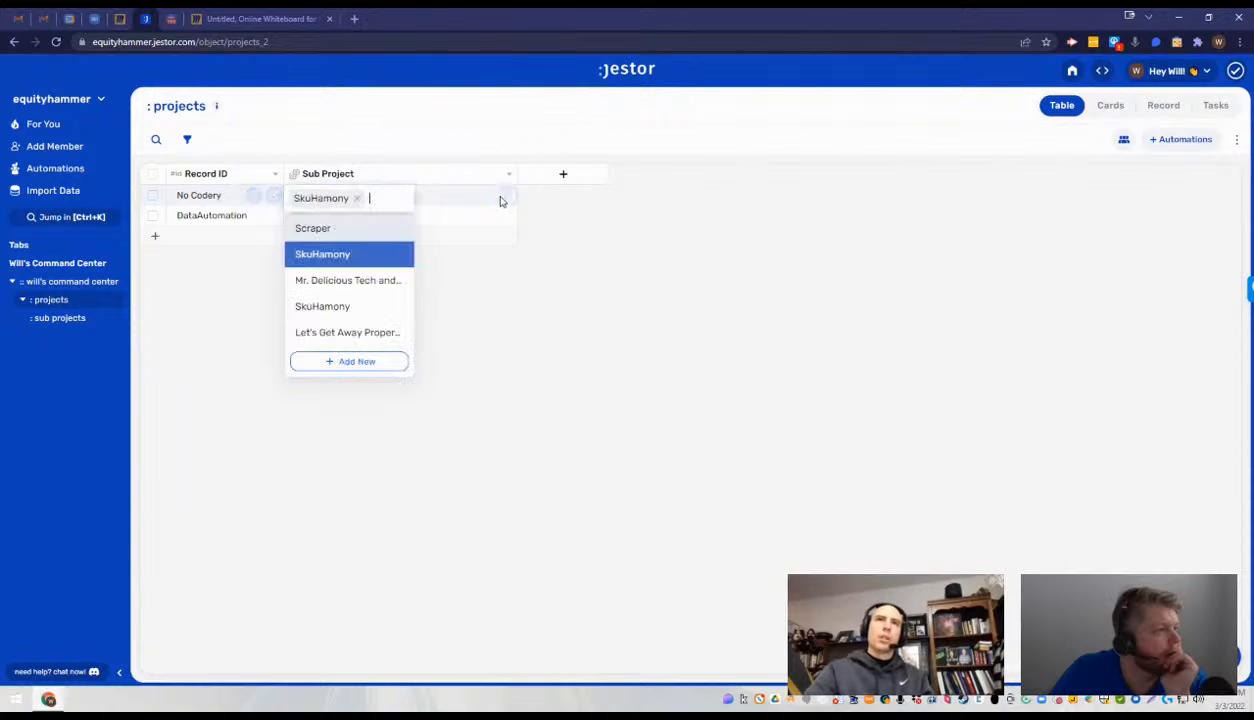
pyautogui.click(362, 280)
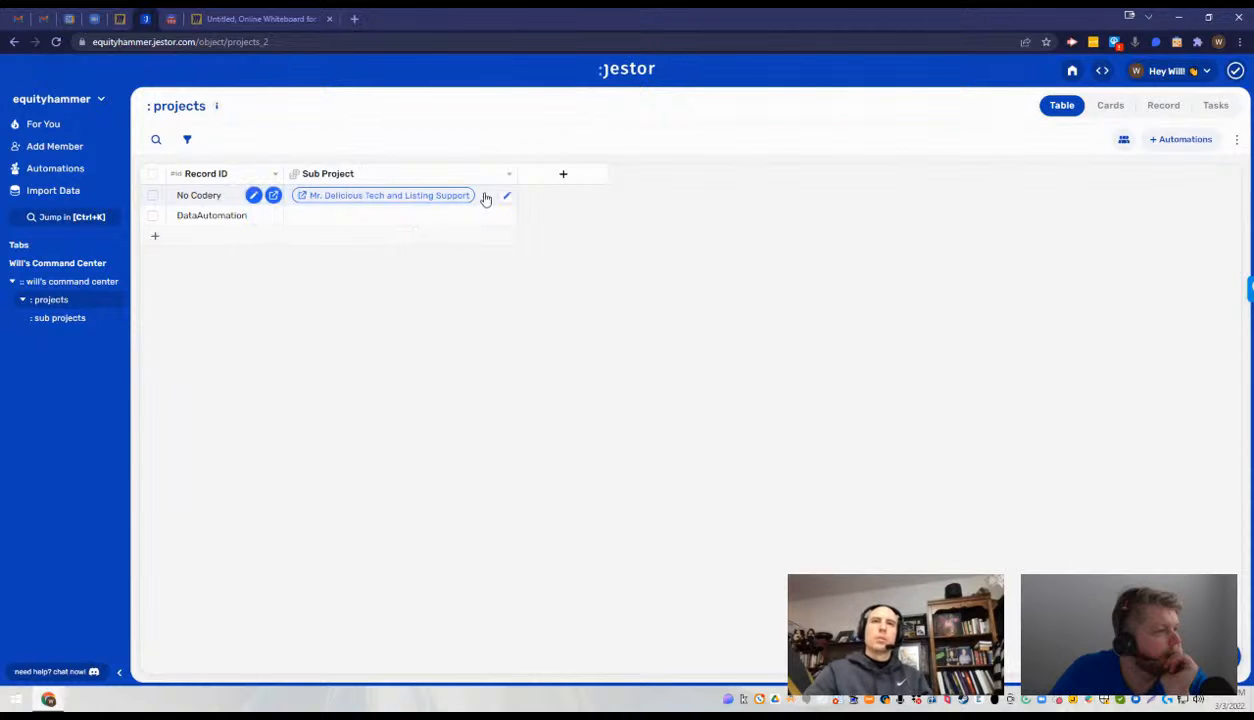
pyautogui.click(503, 199)
pyautogui.click(375, 307)
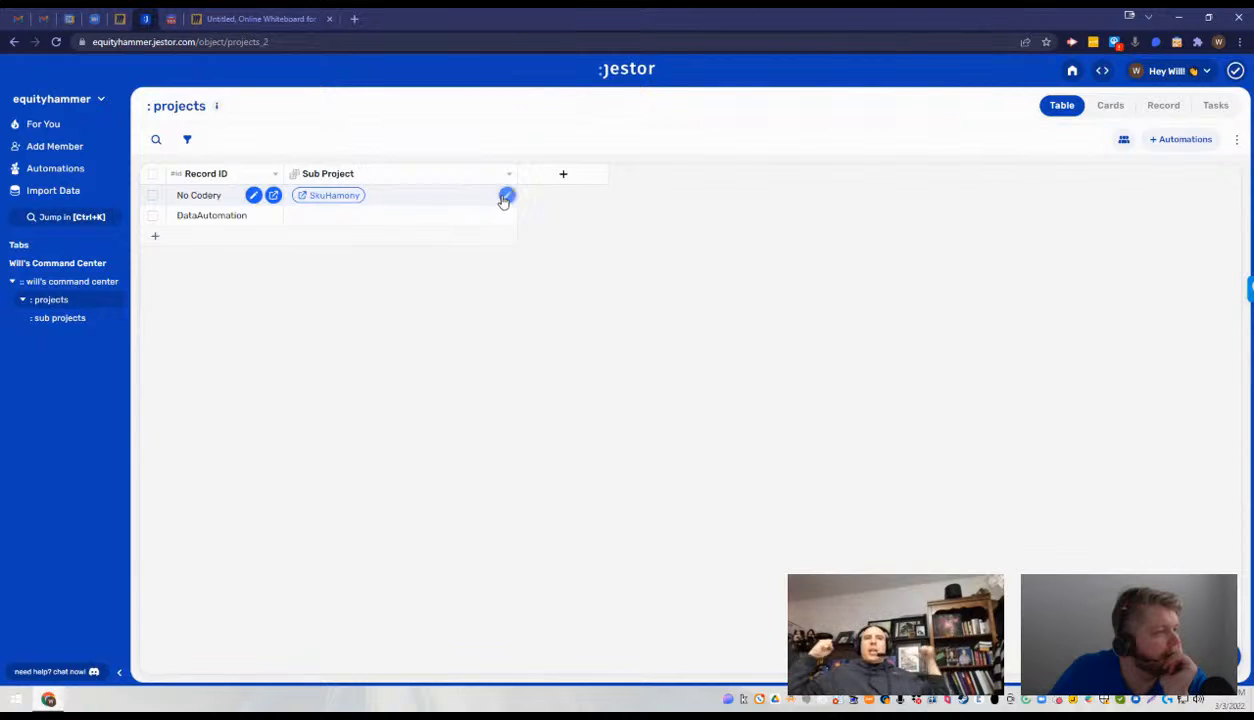
pyautogui.click(504, 199)
pyautogui.click(371, 258)
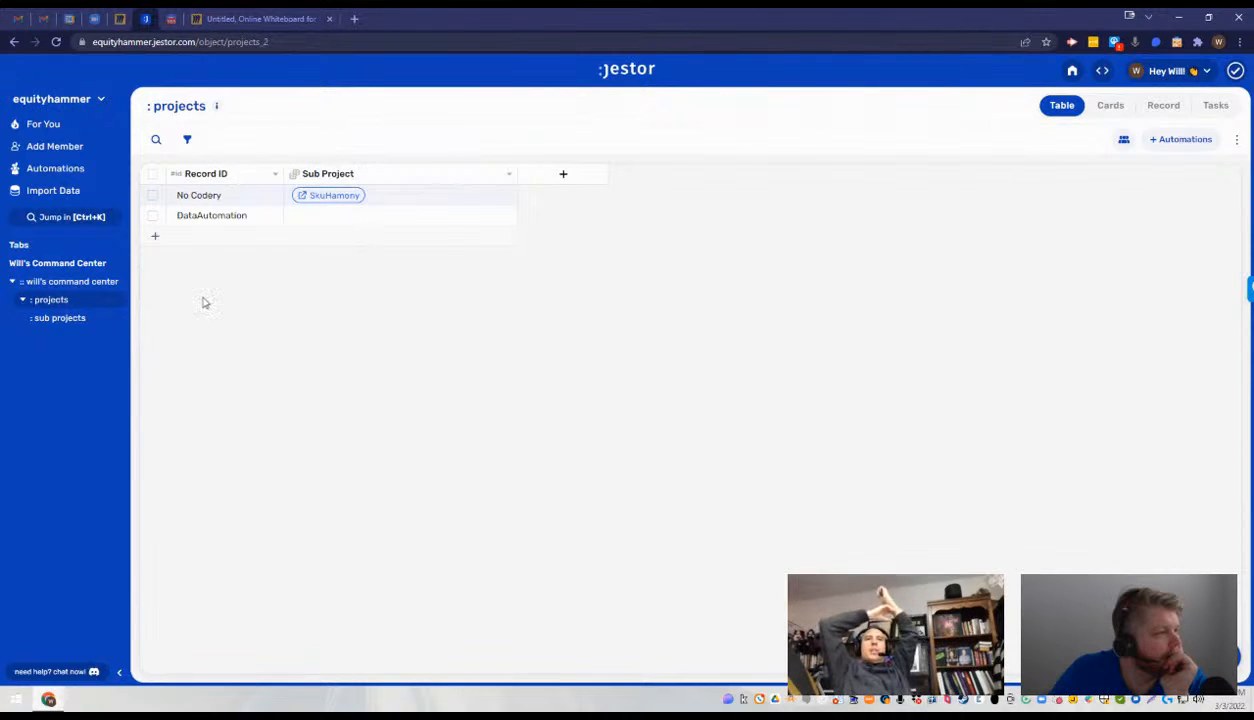
# - Start a new connected records field named Project in the sub projects table
pyautogui.click(84, 318)
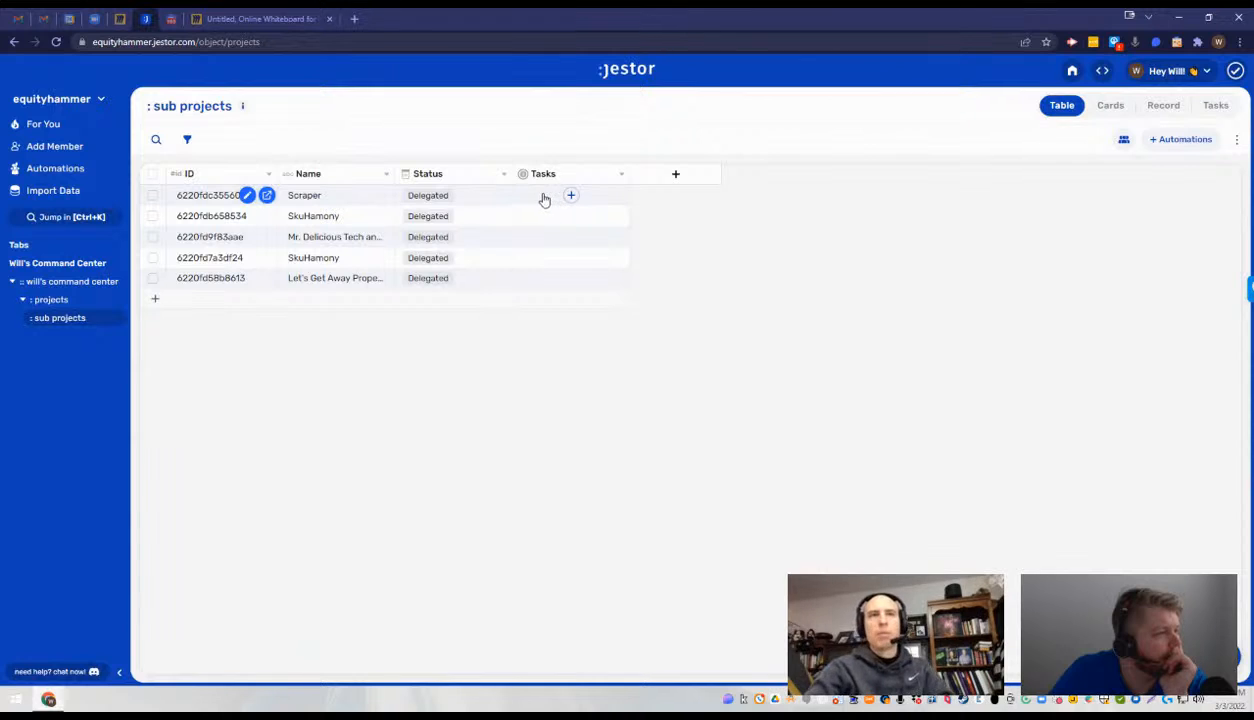
pyautogui.click(673, 176)
pyautogui.click(1112, 168)
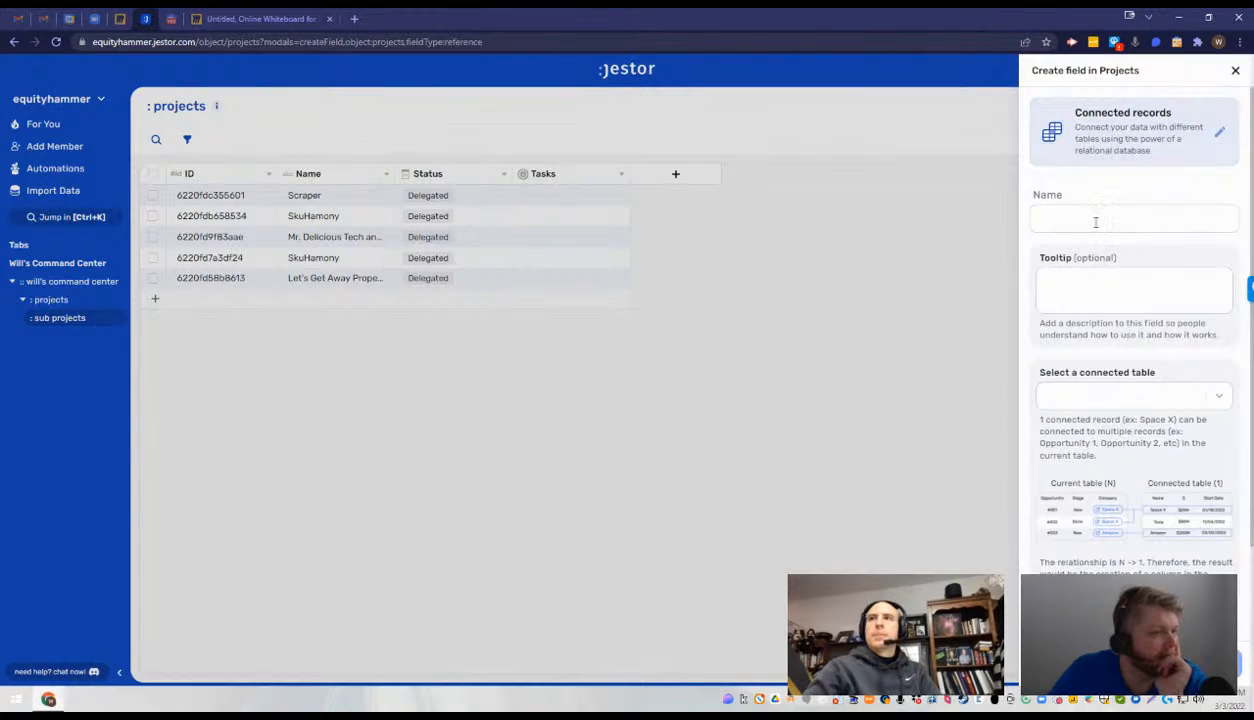
pyautogui.click(1096, 216)
pyautogui.write('Project')
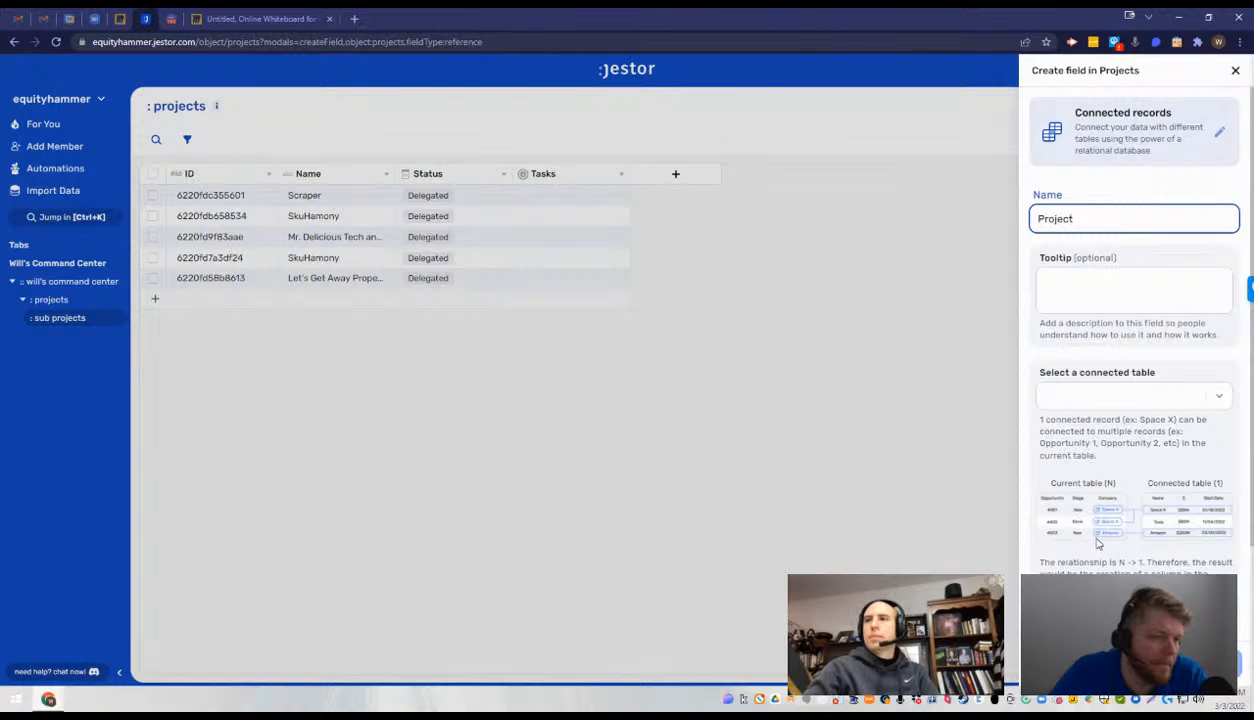
pyautogui.scroll(-3, 1150, 470)
pyautogui.scroll(3, 1150, 470)
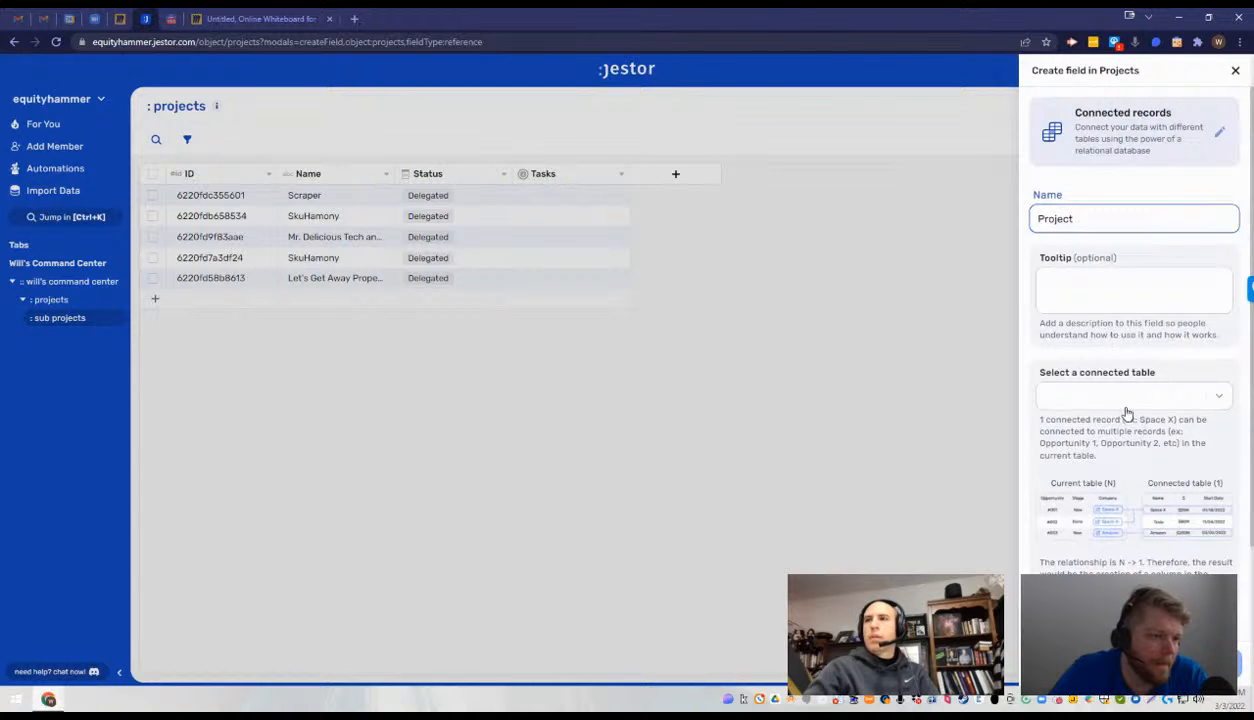
# - Connect the Project field to the first of the two Projects tables, trying the second in between, and create the field
pyautogui.click(1130, 398)
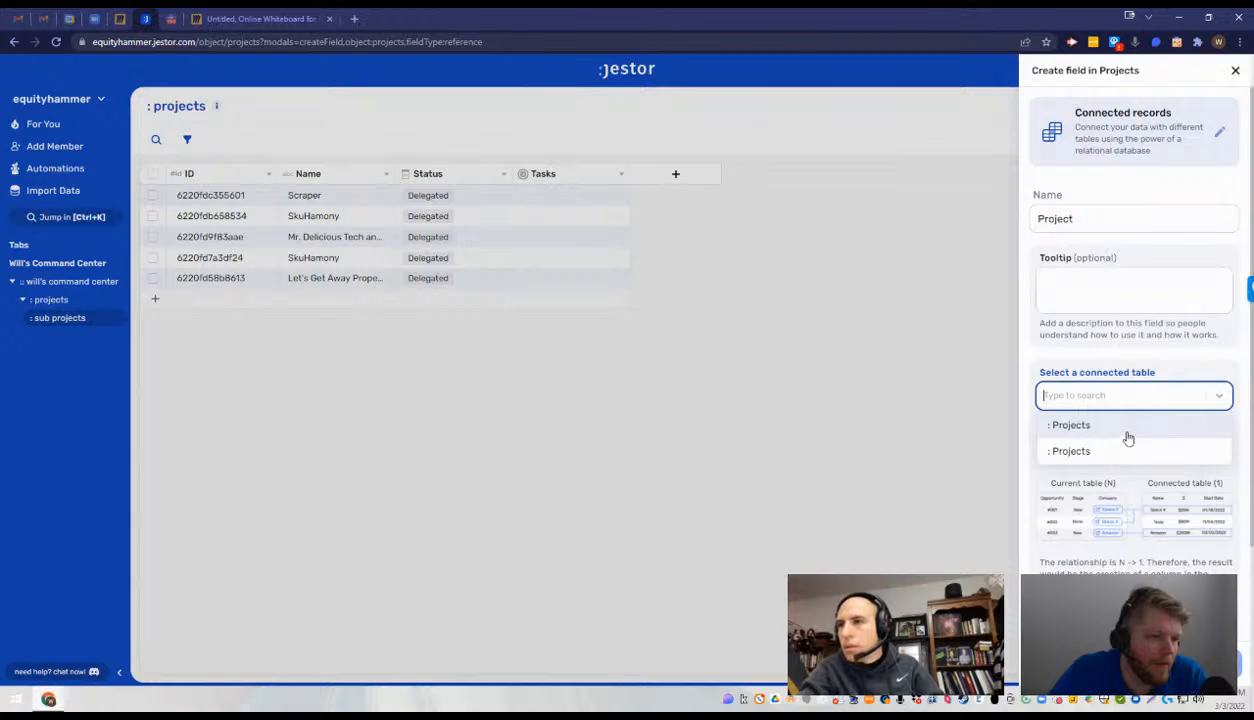
pyautogui.click(1127, 438)
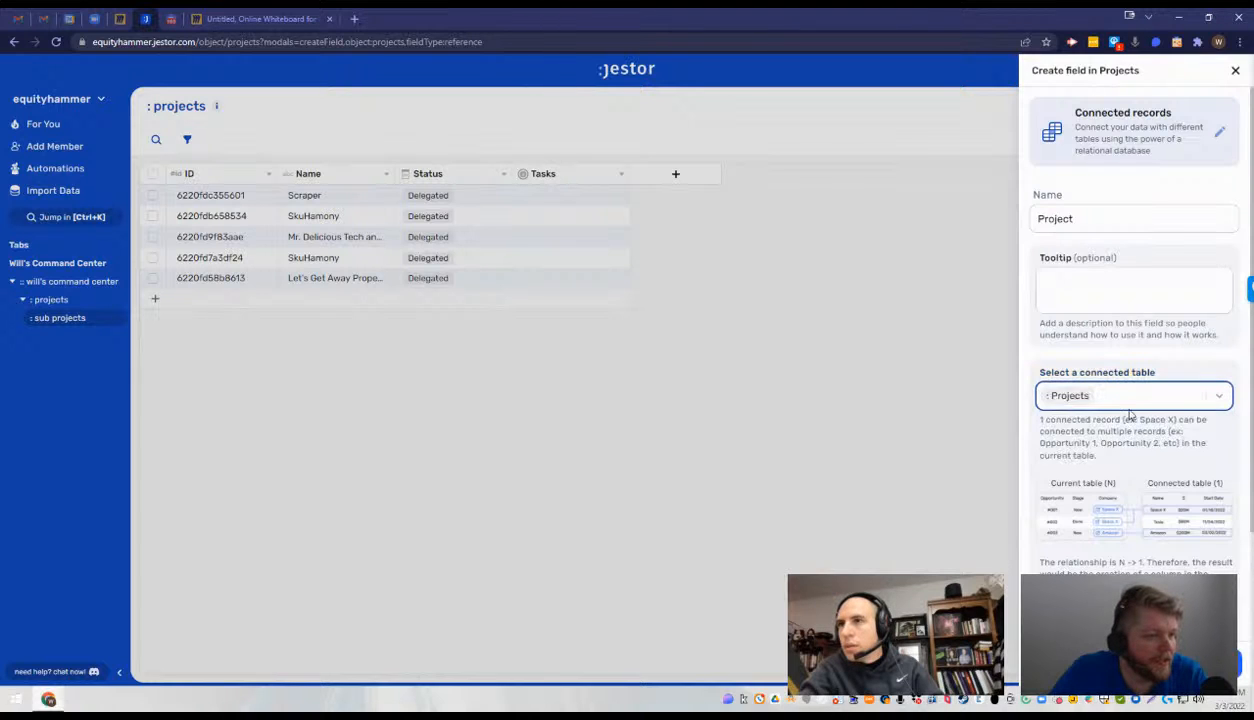
pyautogui.click(1125, 397)
pyautogui.click(1134, 450)
pyautogui.click(1150, 400)
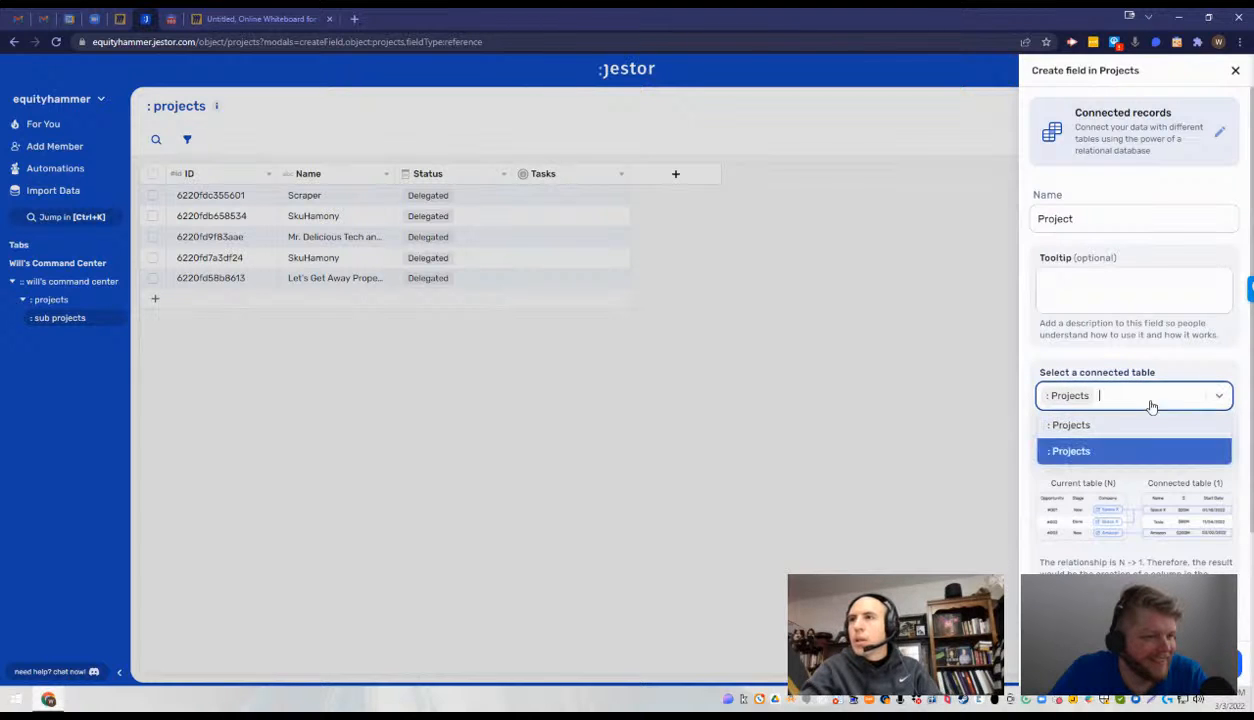
pyautogui.click(1132, 427)
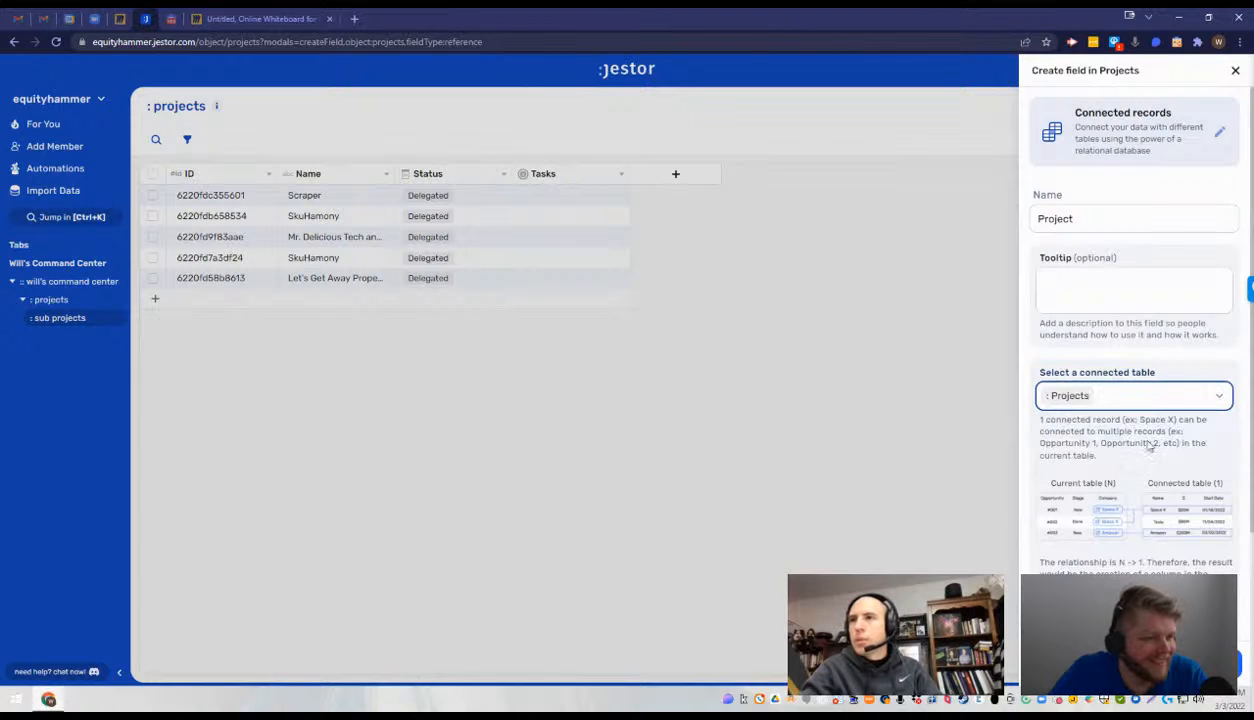
pyautogui.click(1117, 400)
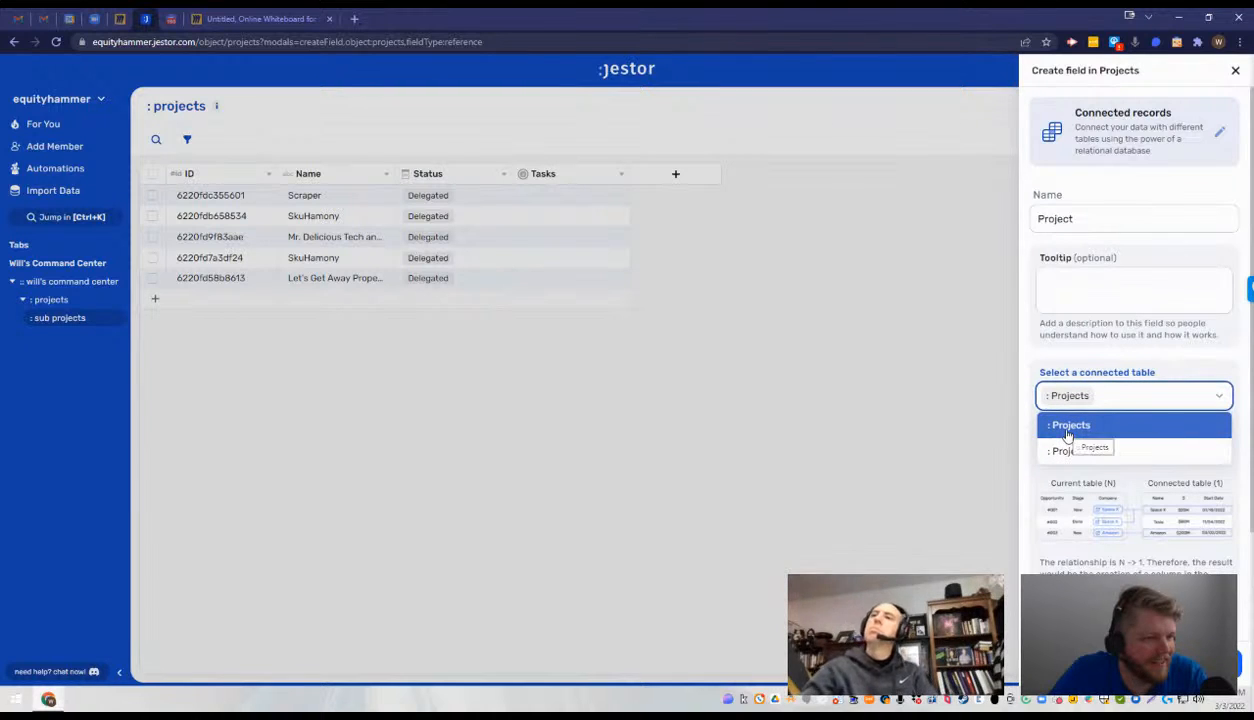
pyautogui.click(1068, 426)
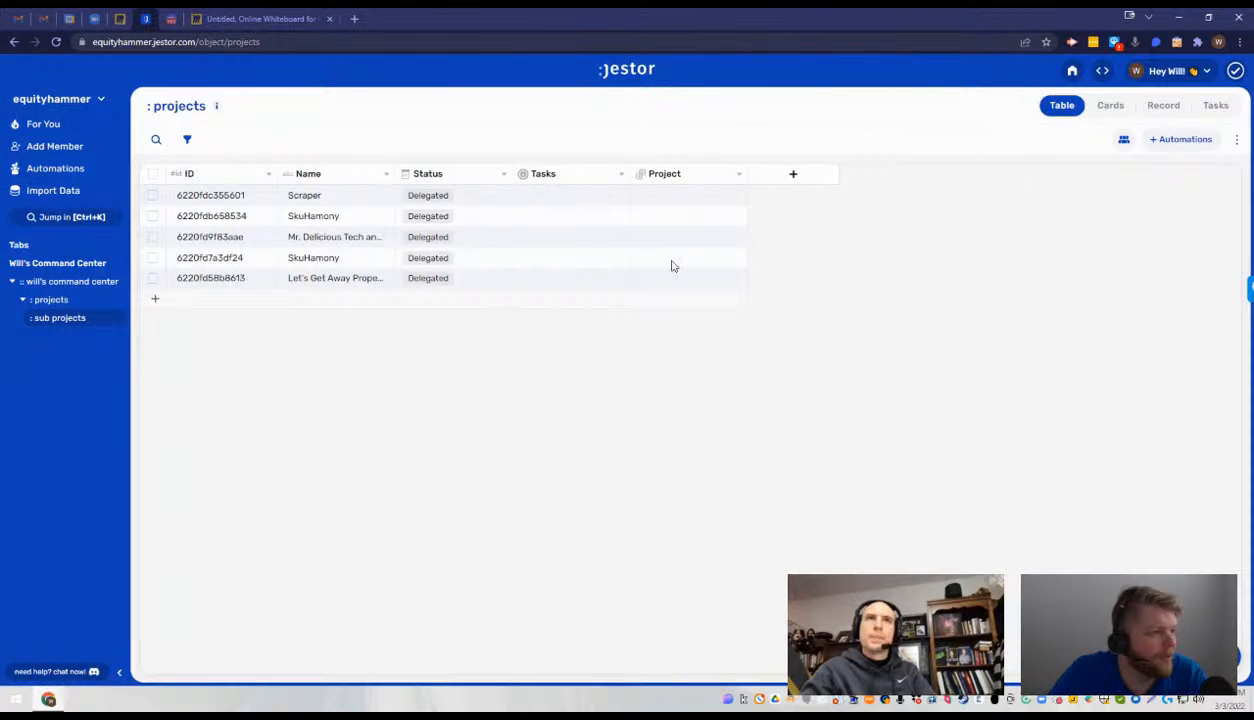
# - Assign the Scraper sub project to the DataAutomation project, trying No Codery first
pyautogui.click(676, 200)
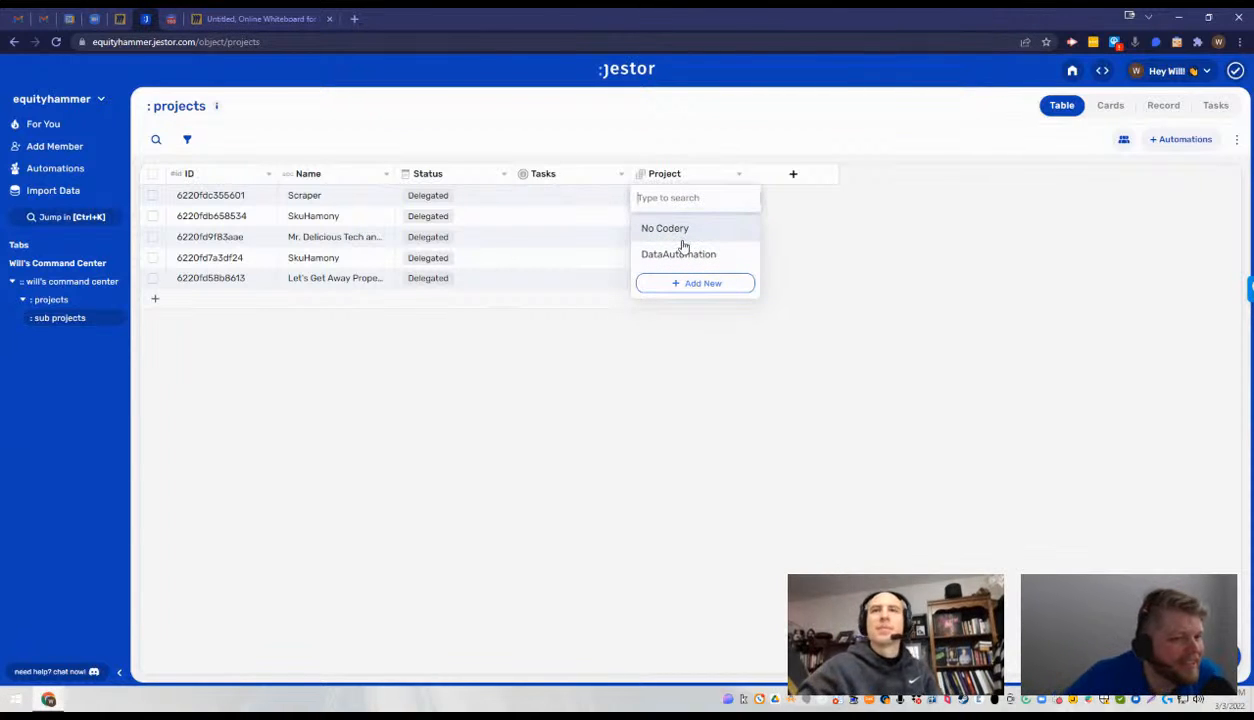
pyautogui.click(702, 232)
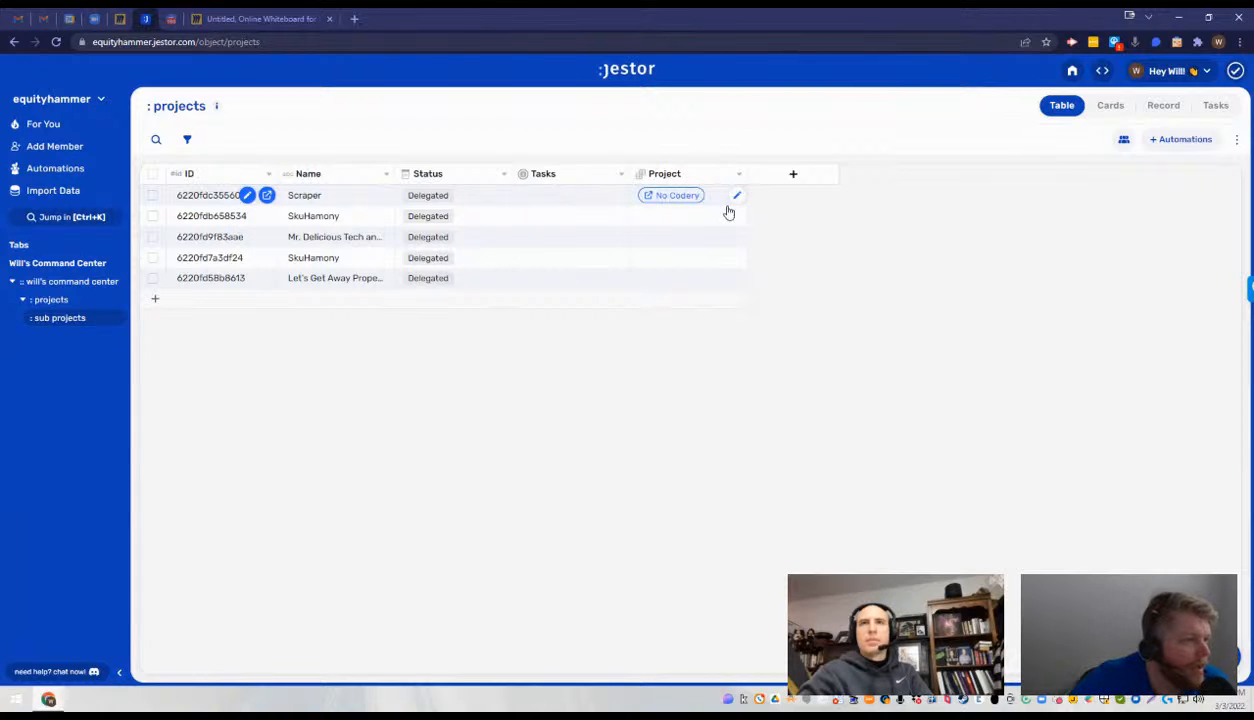
pyautogui.click(736, 195)
pyautogui.click(720, 257)
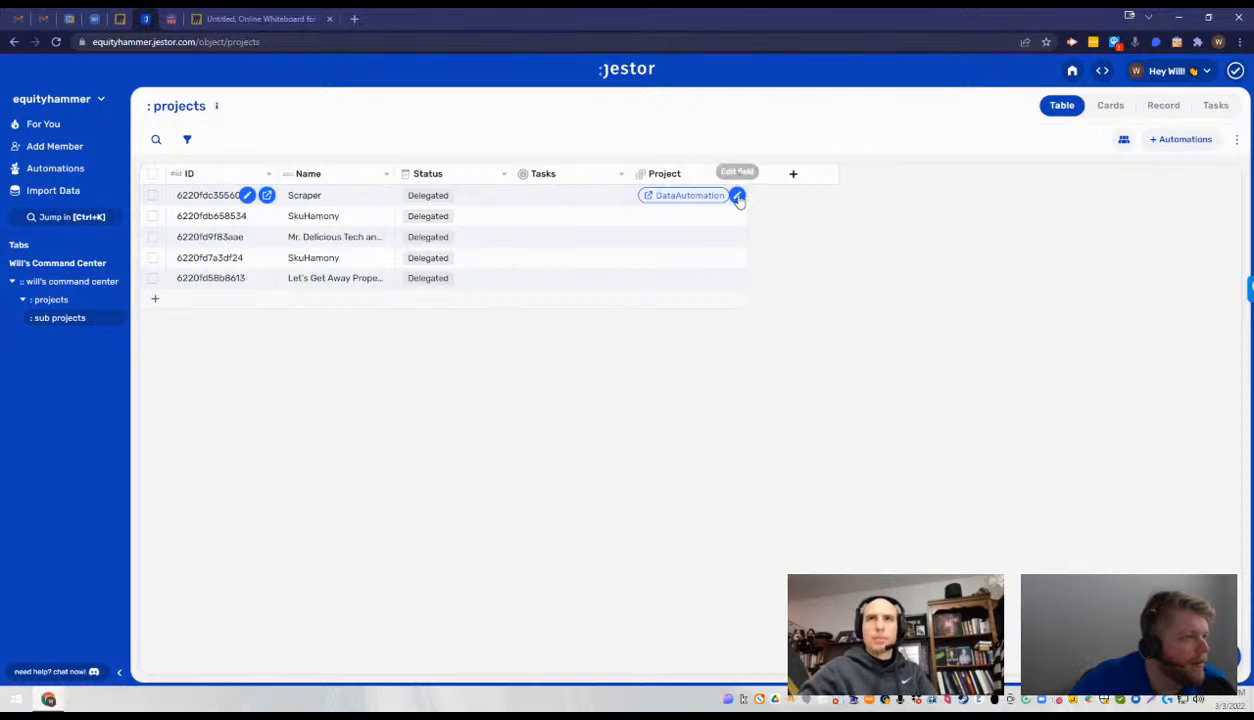
pyautogui.click(736, 196)
pyautogui.click(829, 213)
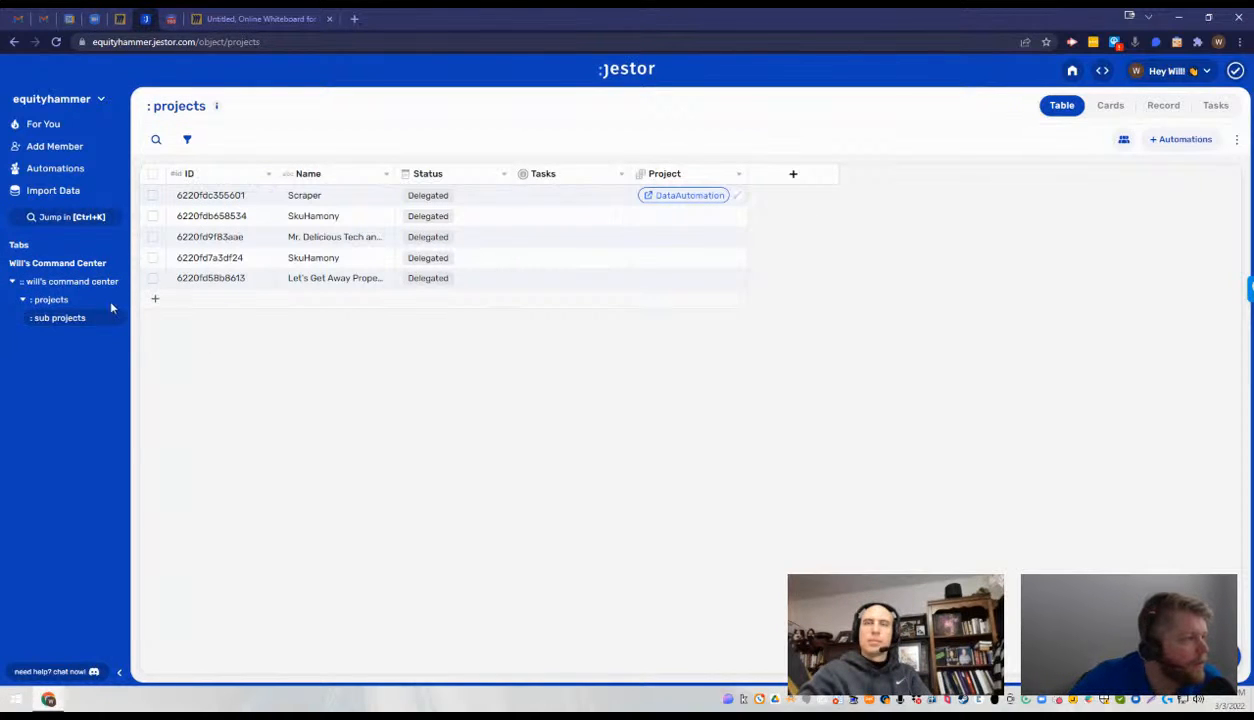
# - Delete the Sub Project field from the projects table
pyautogui.click(79, 302)
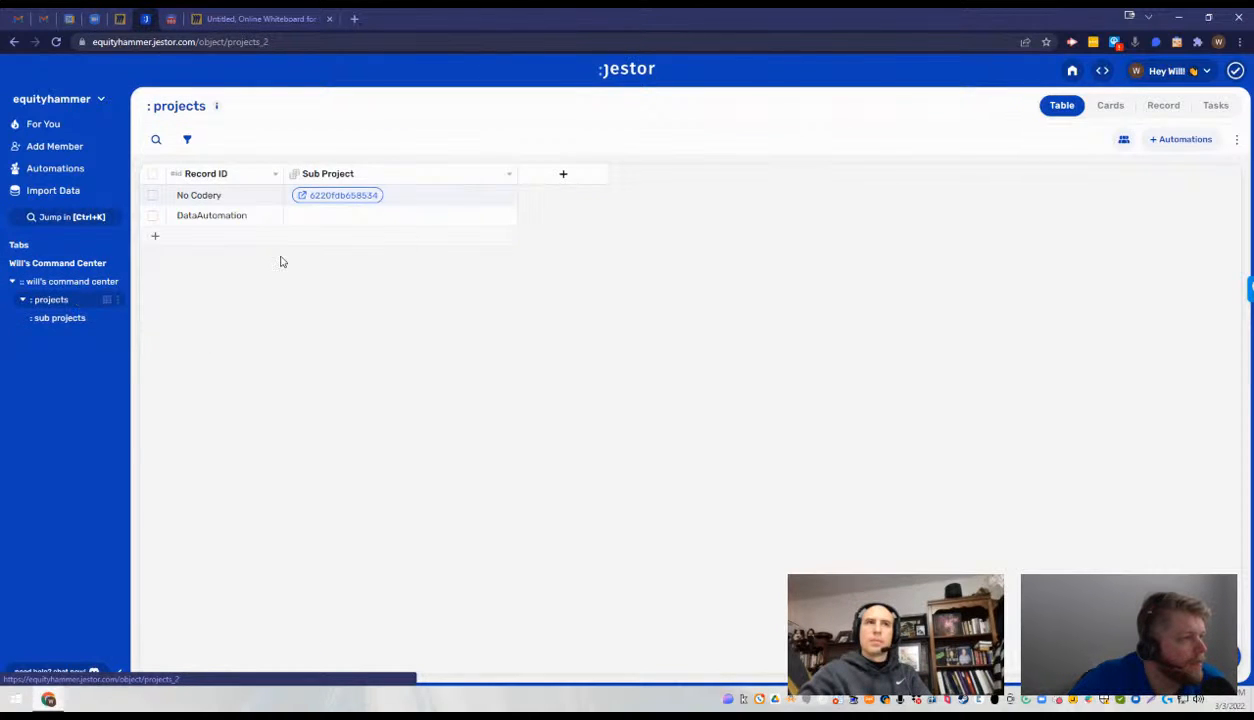
pyautogui.click(510, 177)
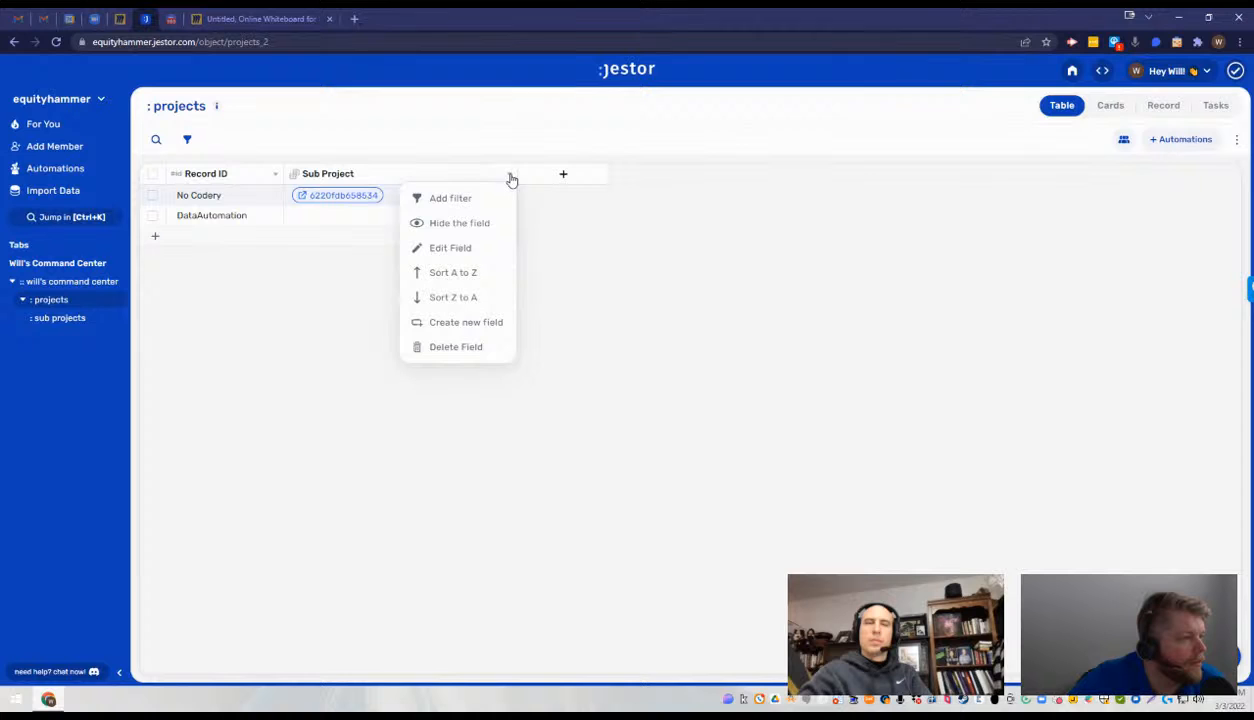
pyautogui.click(455, 347)
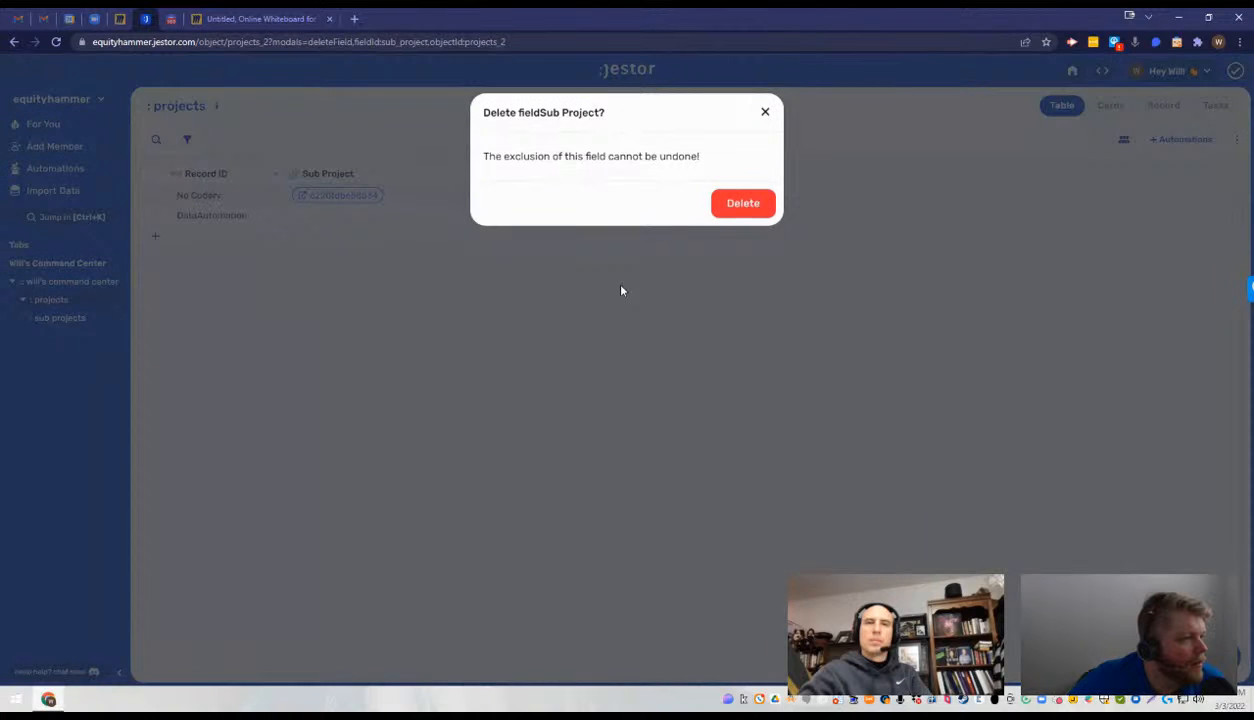
pyautogui.click(746, 201)
pyautogui.click(329, 174)
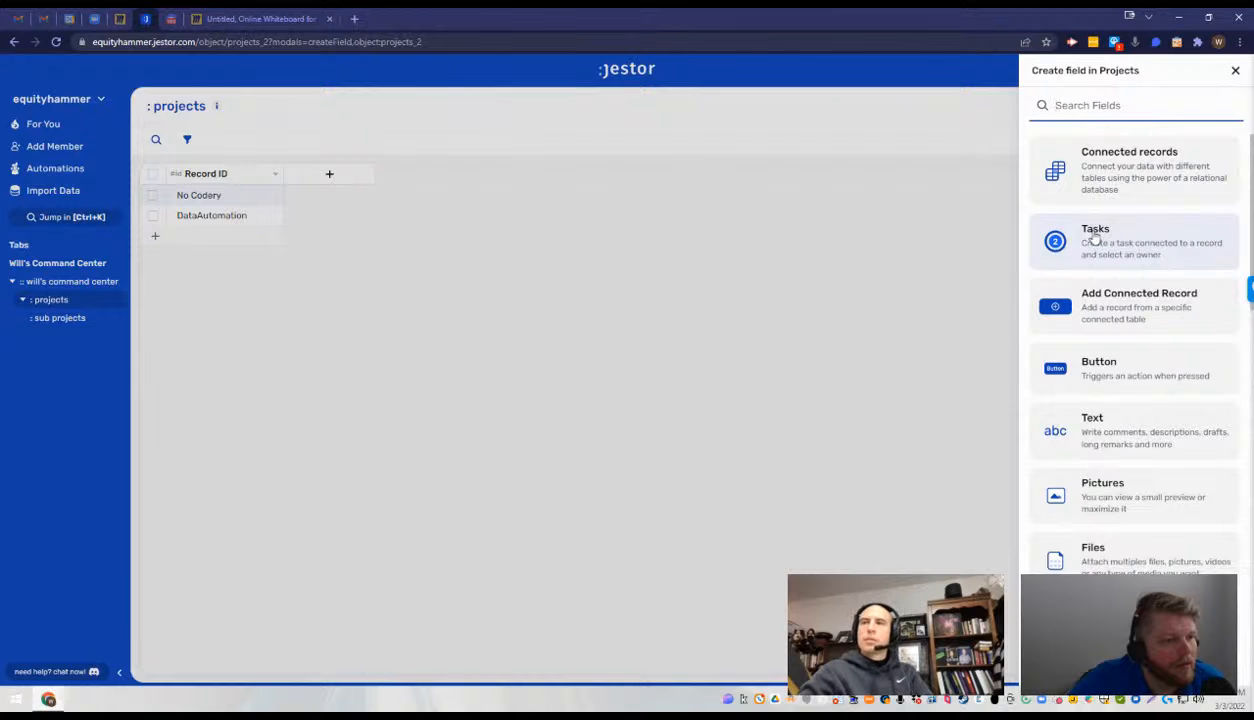
pyautogui.click(1010, 309)
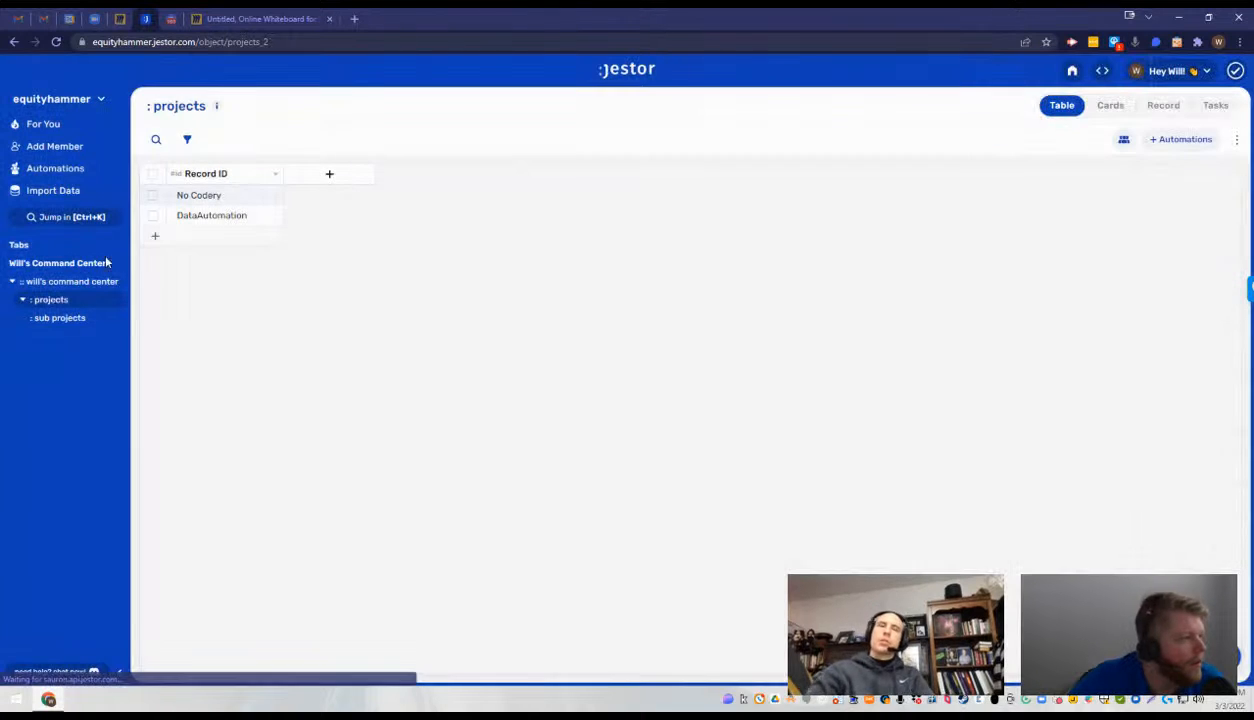
# - Examine the project choices offered for the unassigned records in the sub projects table
pyautogui.click(81, 319)
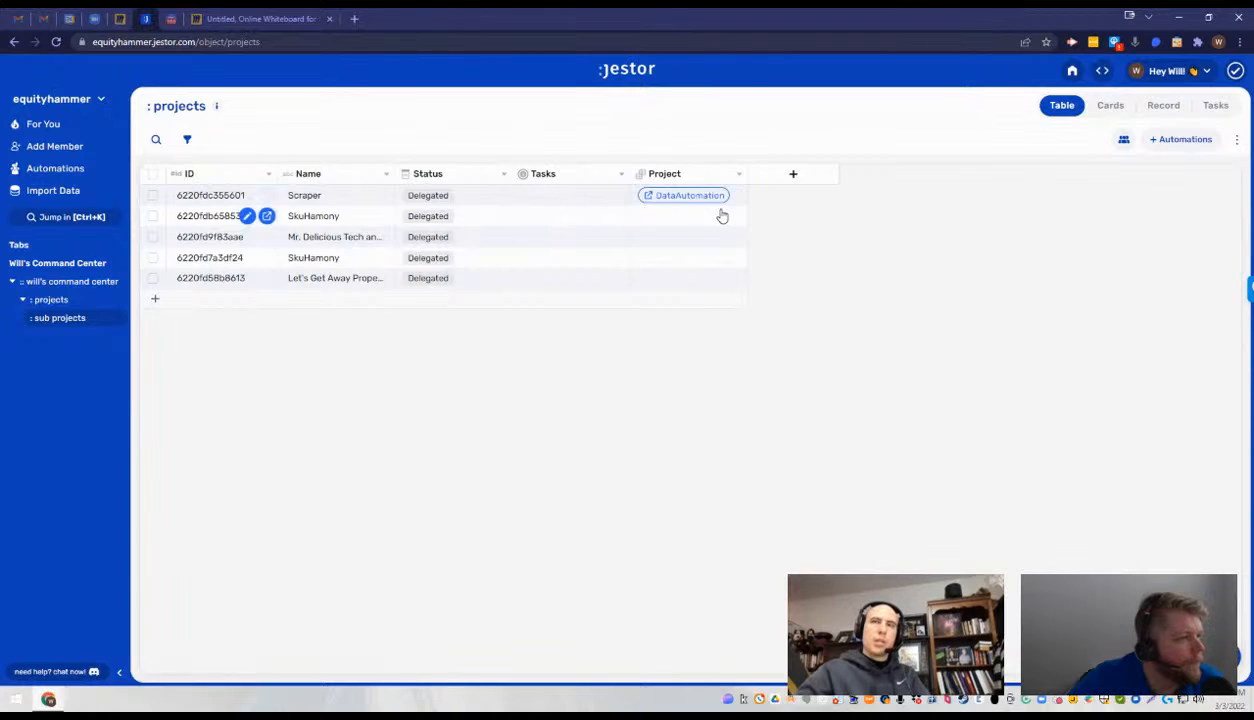
pyautogui.click(723, 216)
pyautogui.click(820, 214)
pyautogui.click(718, 218)
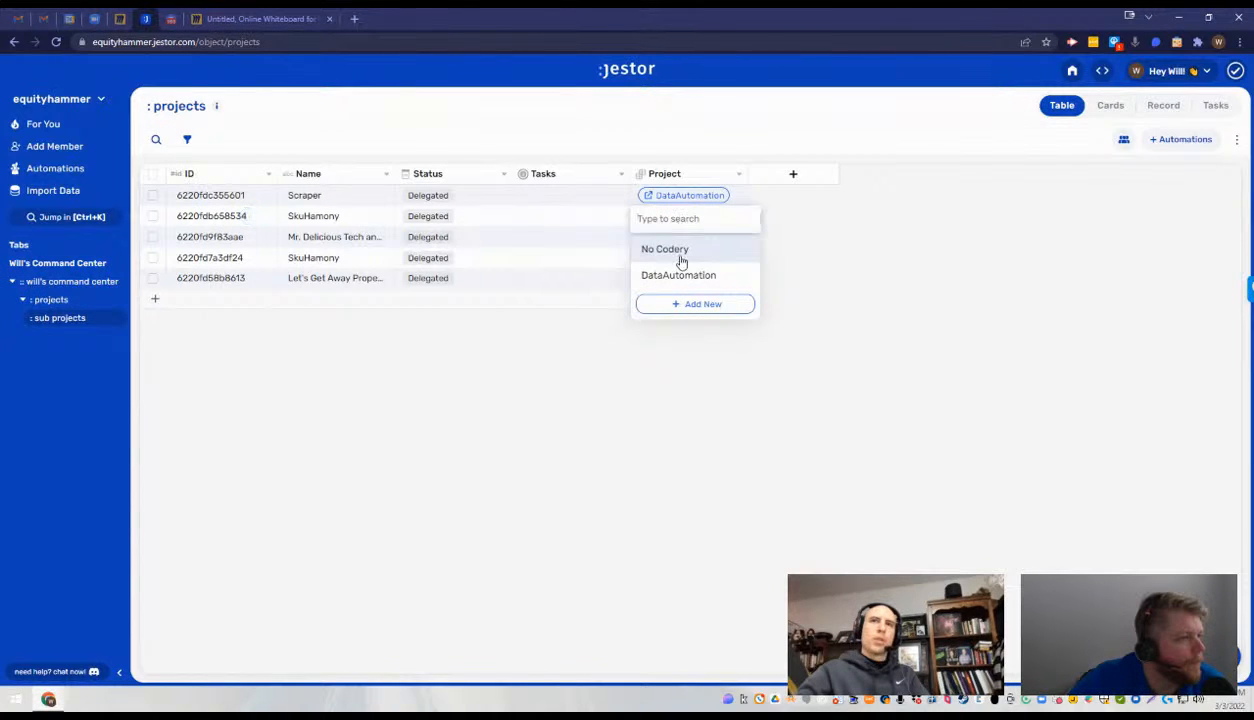
pyautogui.click(722, 244)
pyautogui.click(686, 242)
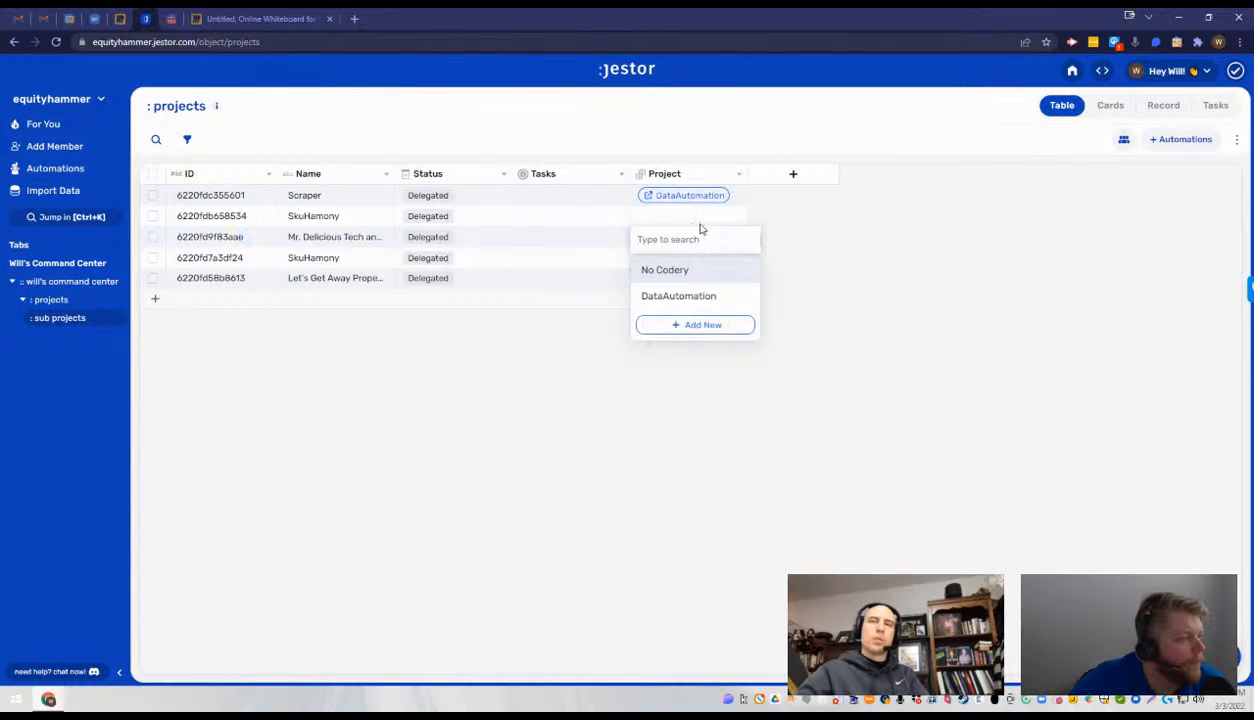
pyautogui.click(697, 208)
pyautogui.click(704, 216)
pyautogui.click(799, 248)
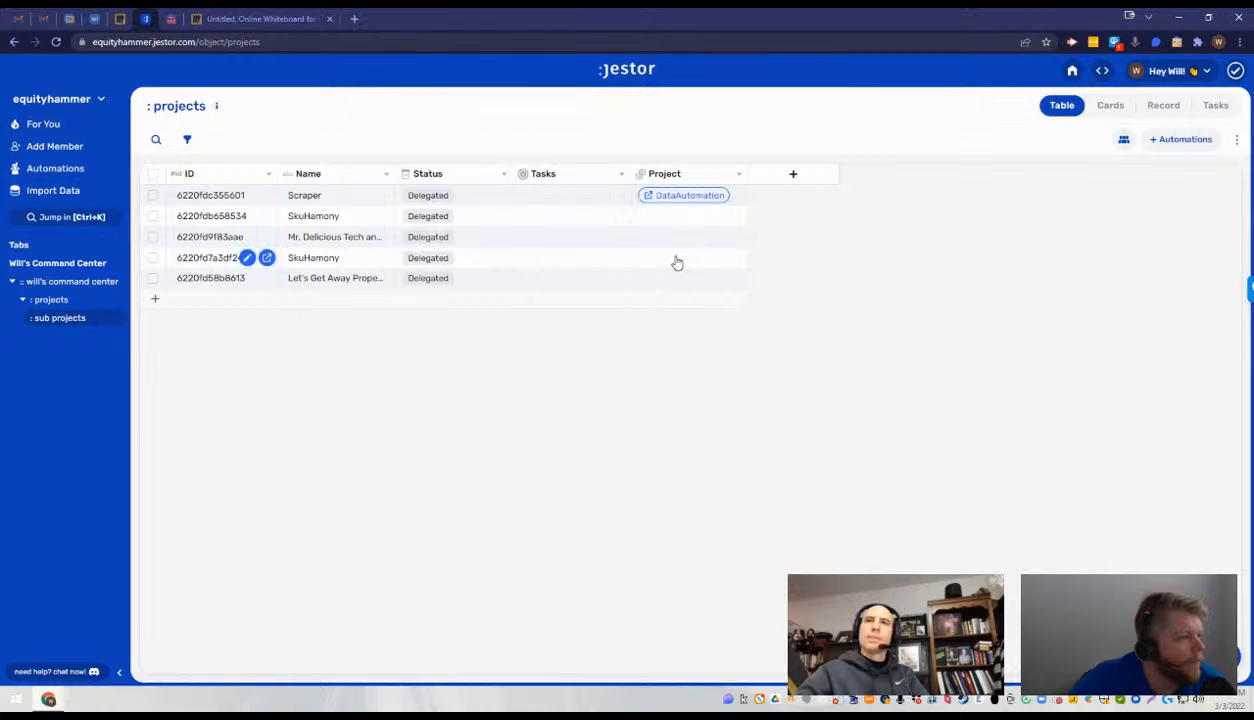
pyautogui.click(674, 258)
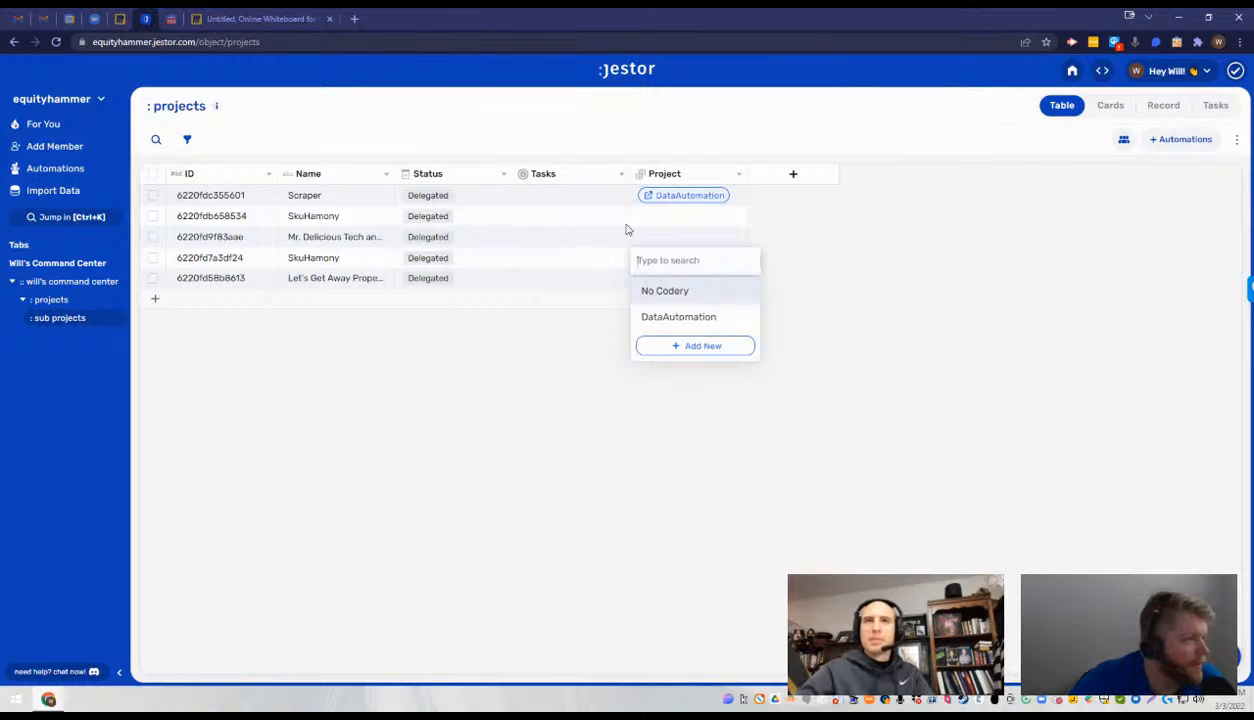
pyautogui.click(663, 230)
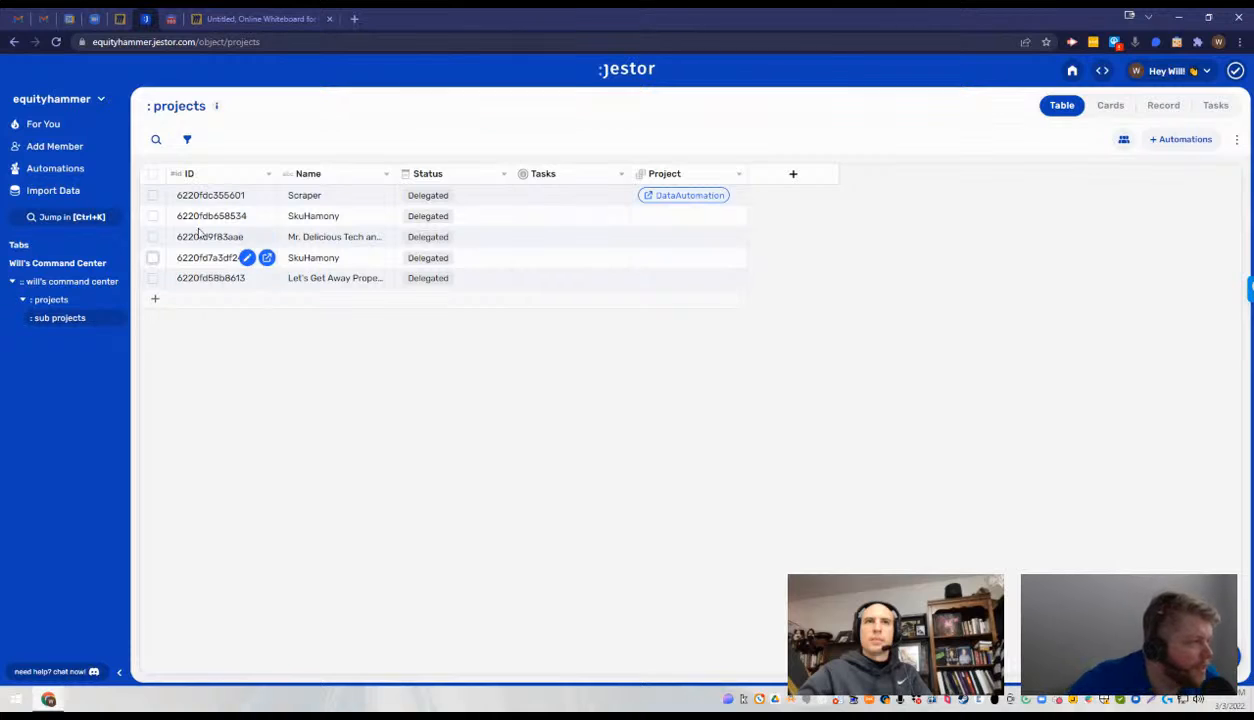
# - Rename the SkuHamony record below Mr. Delicious Tech to Shared2FA, and widen the Name column slightly
pyautogui.doubleClick(336, 263)
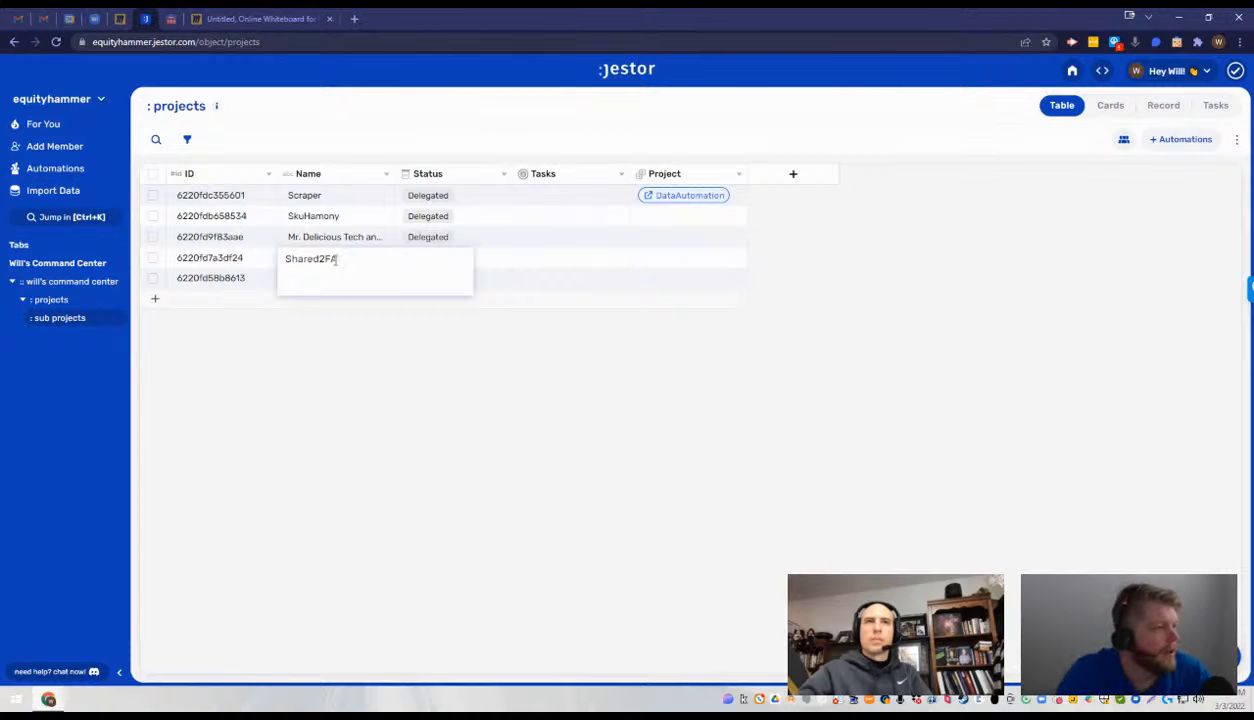
pyautogui.click(347, 316)
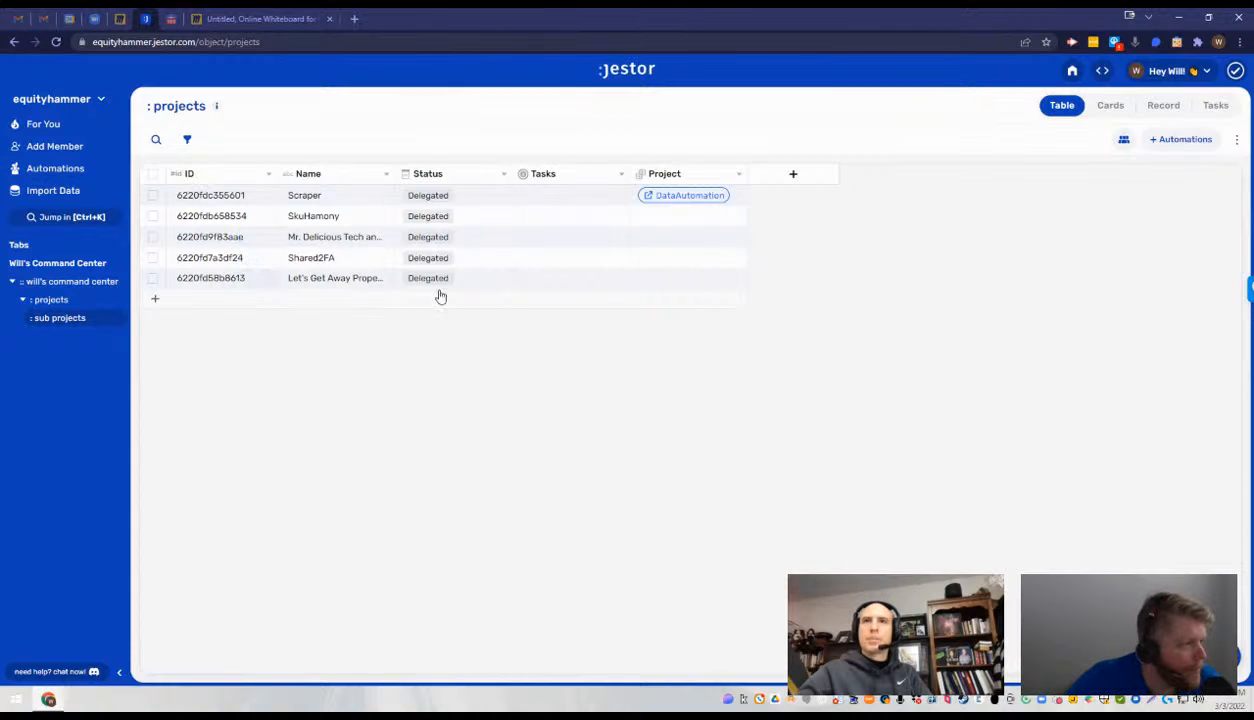
pyautogui.moveTo(395, 173)
pyautogui.mouseDown()
pyautogui.moveTo(437, 173)
pyautogui.moveTo(418, 173)
pyautogui.mouseUp()
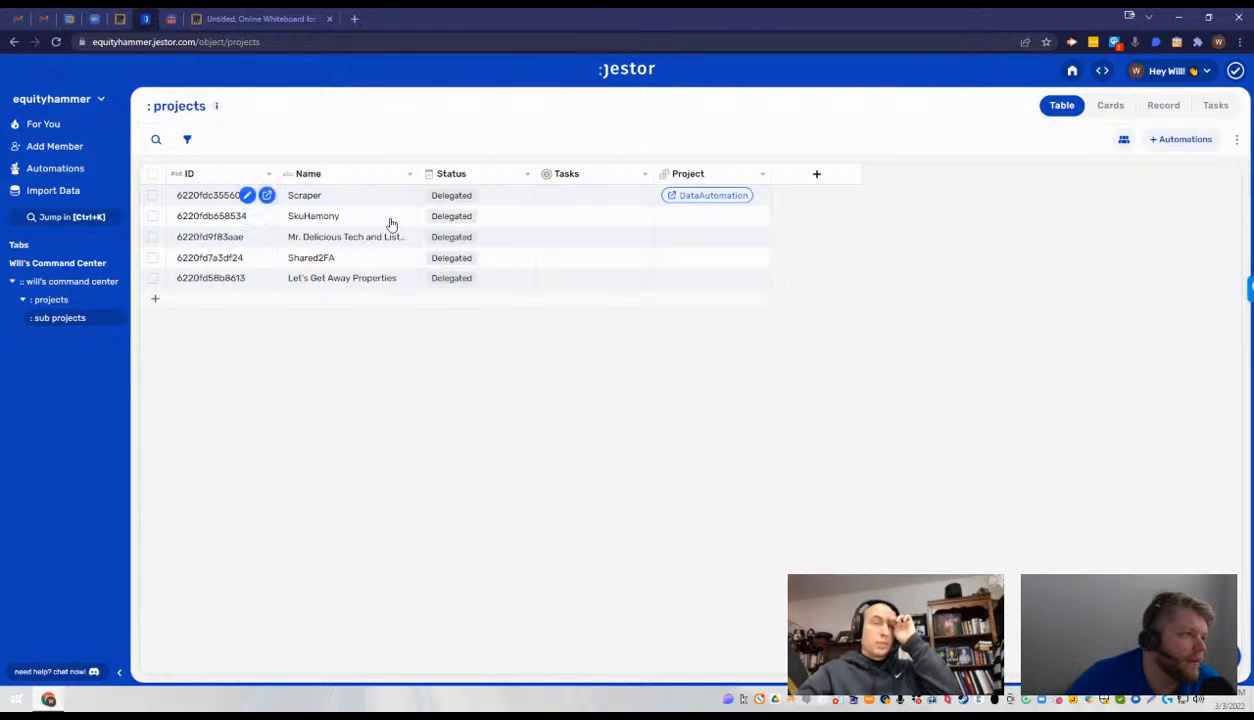
# - Create a record in the projects table with the Record ID Trade
pyautogui.click(38, 302)
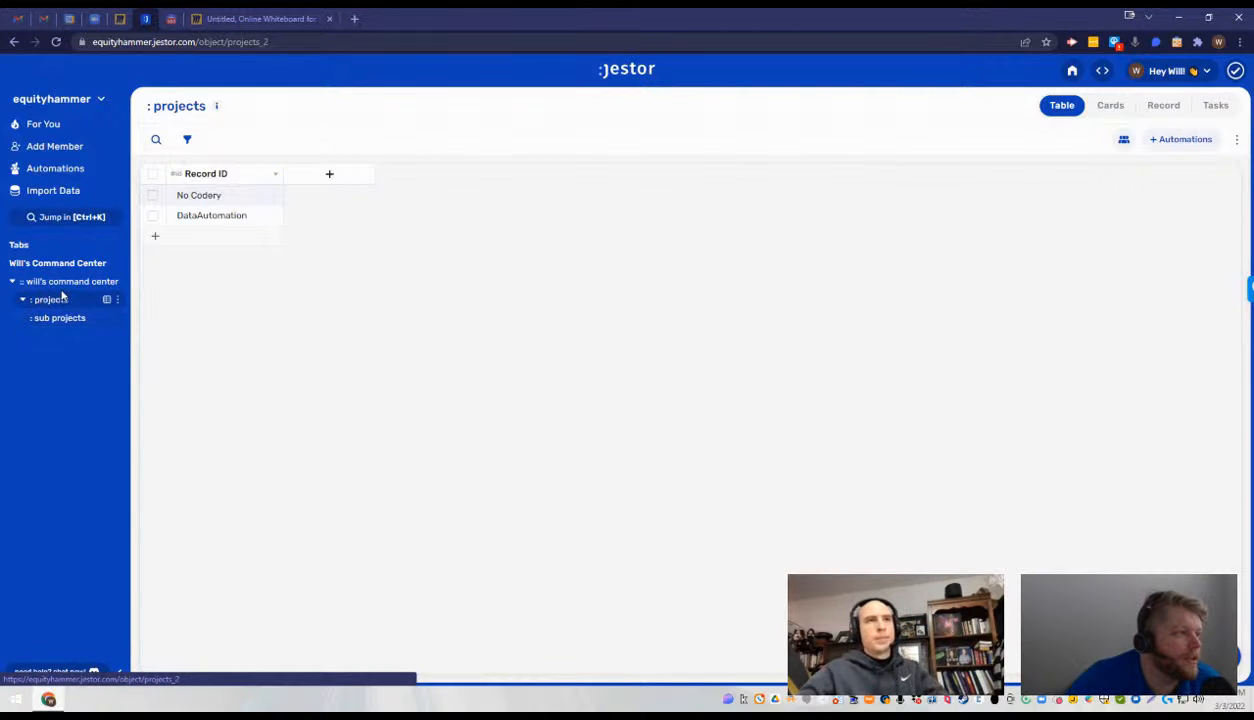
pyautogui.click(163, 236)
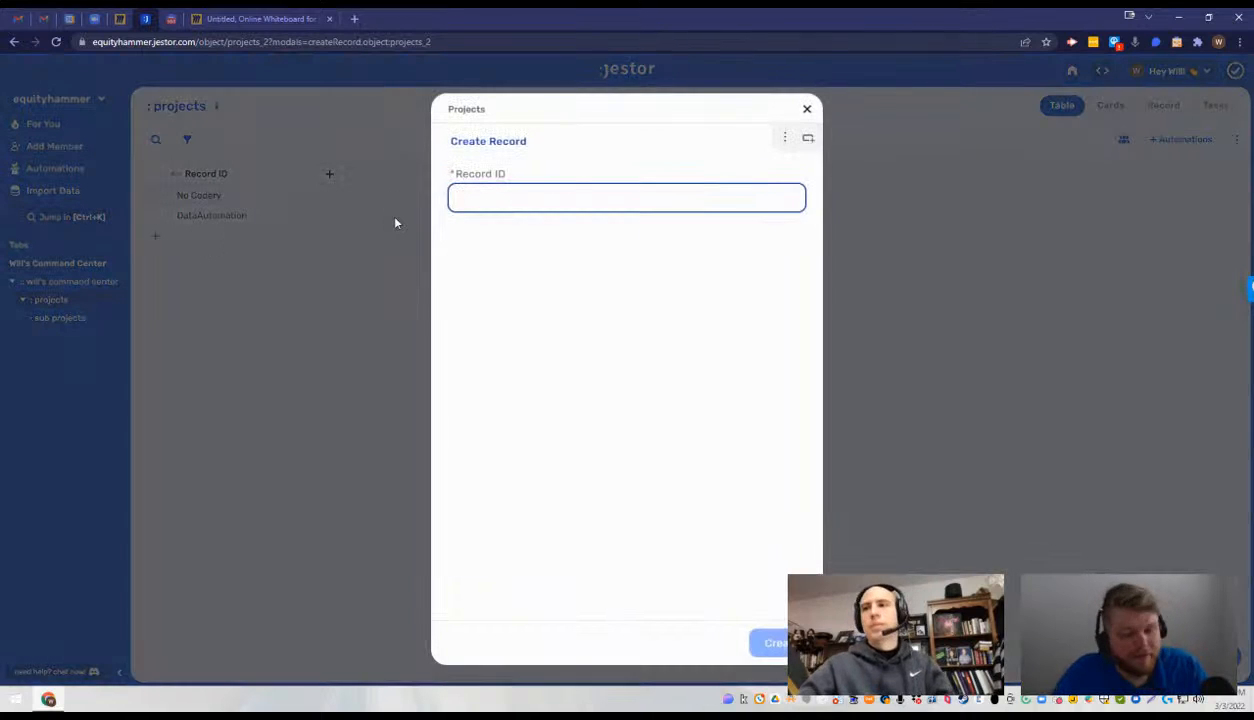
pyautogui.write('Trade')
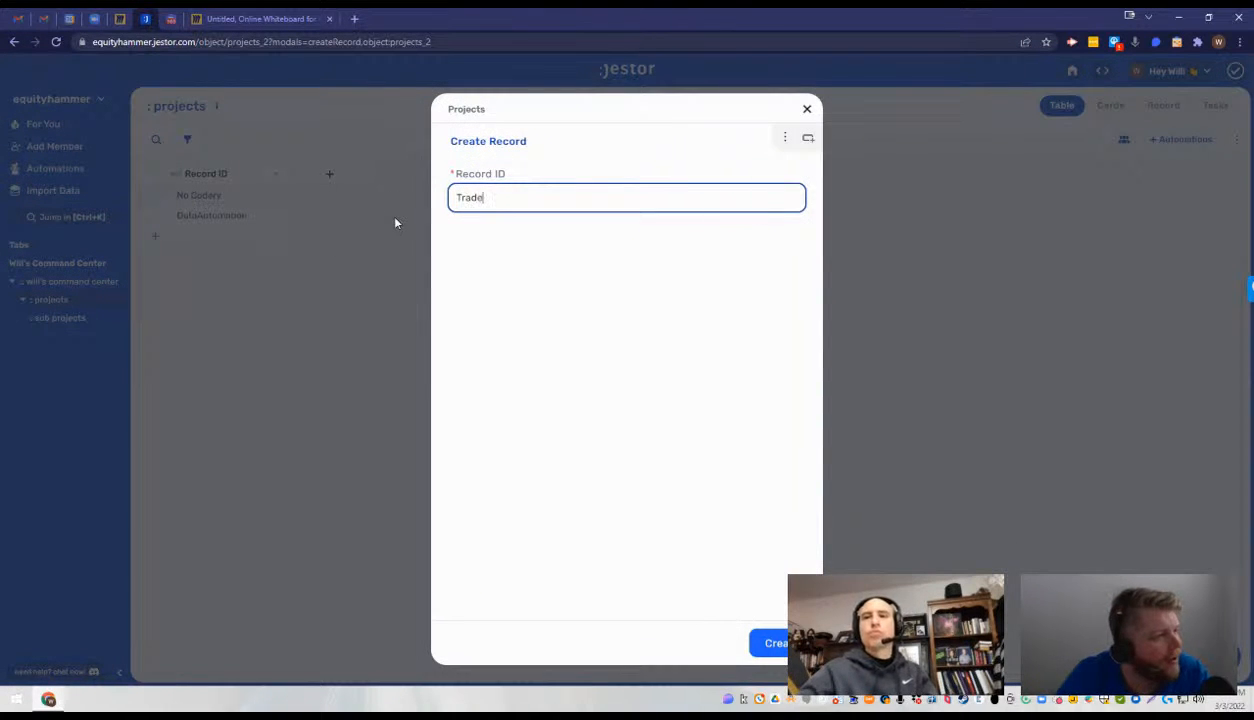
pyautogui.click(768, 636)
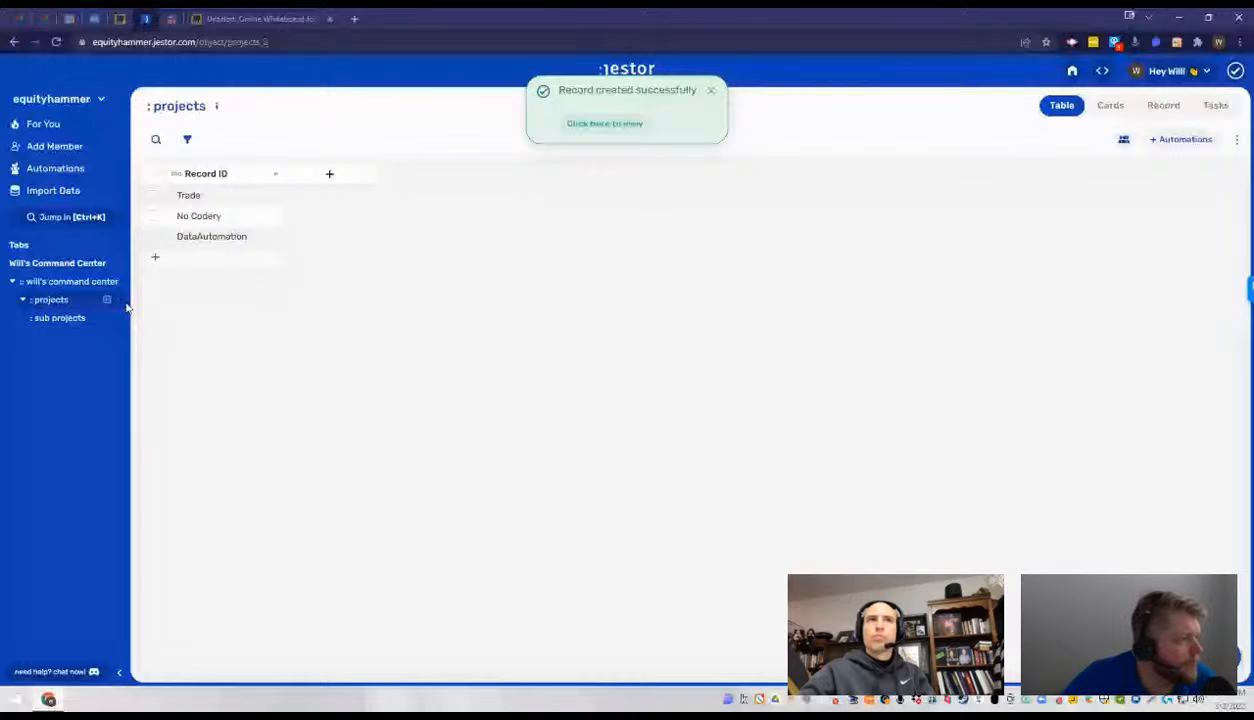
# - Assign the Mr. Delicious Tech record in the sub projects table to the Trade project
pyautogui.click(127, 308)
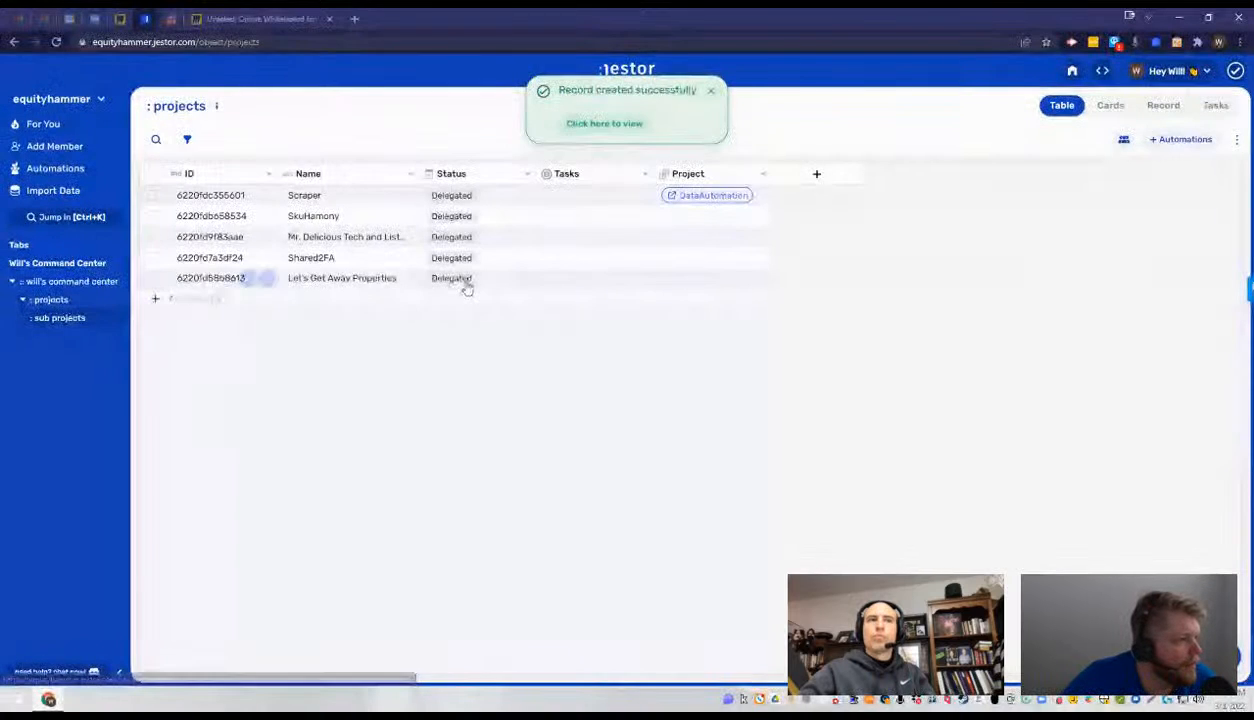
pyautogui.click(700, 237)
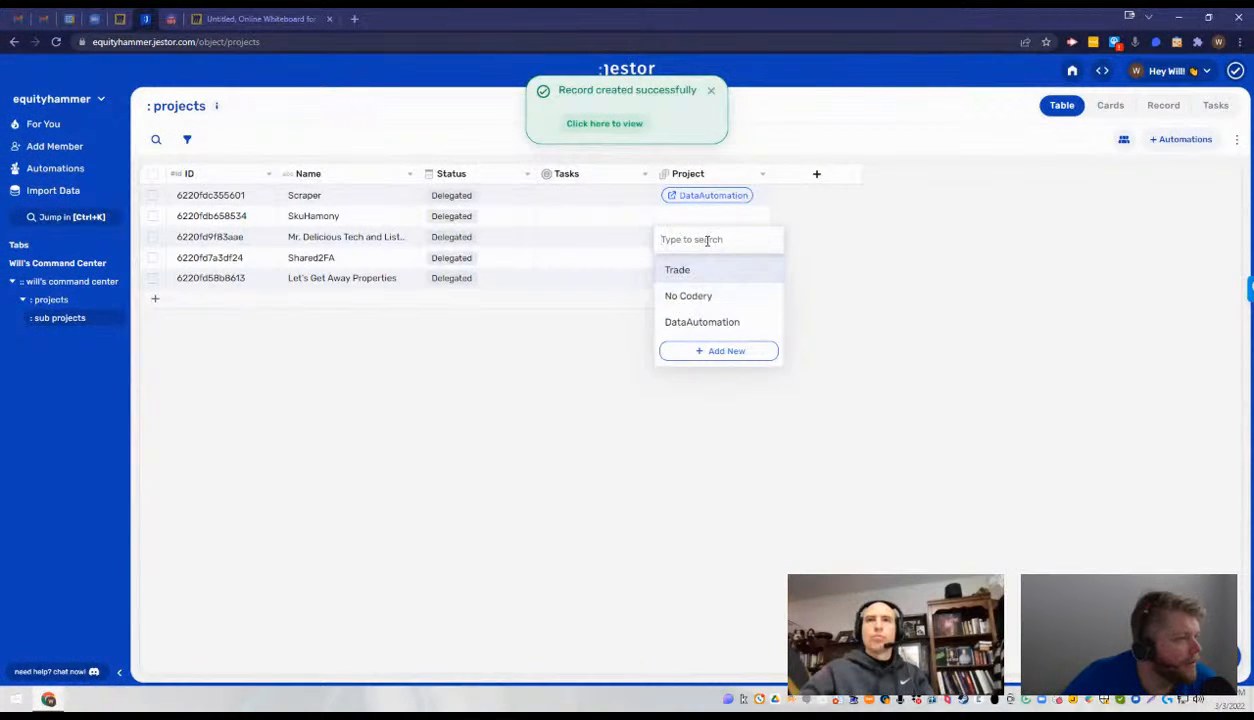
pyautogui.click(711, 269)
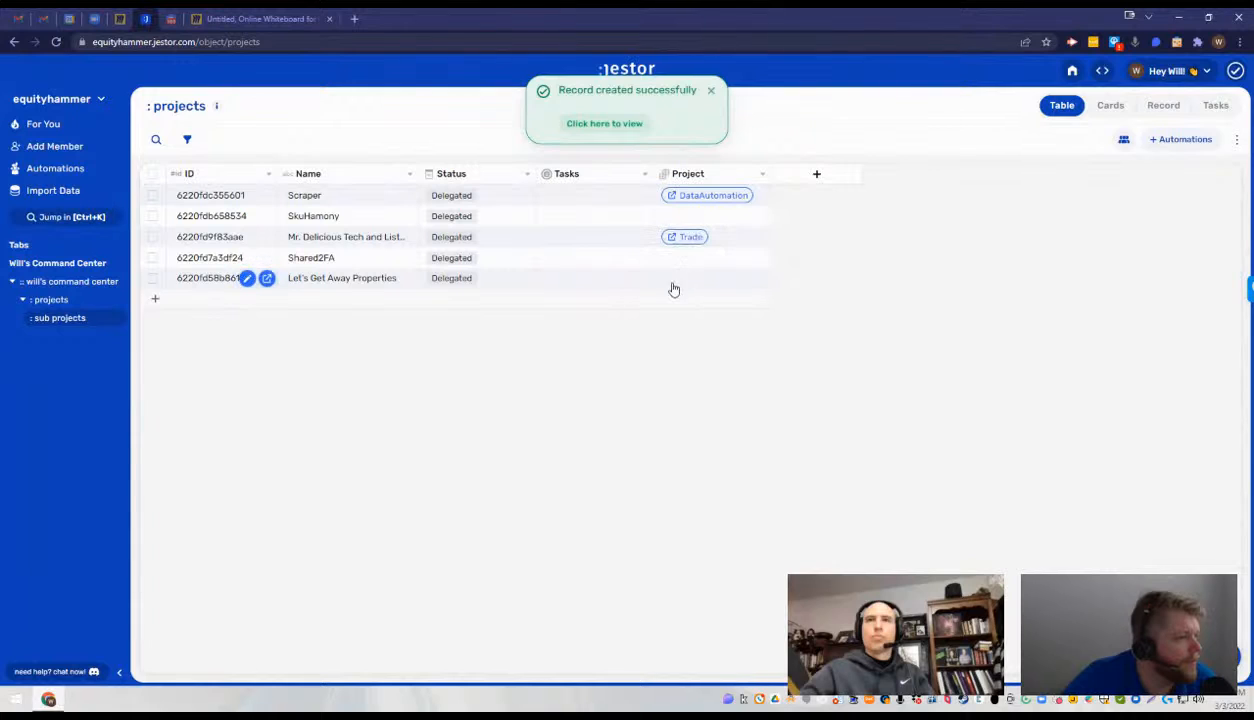
# - Assign the Let's Get Away Properties record in the sub projects table to the Trade project
pyautogui.click(685, 278)
pyautogui.click(699, 313)
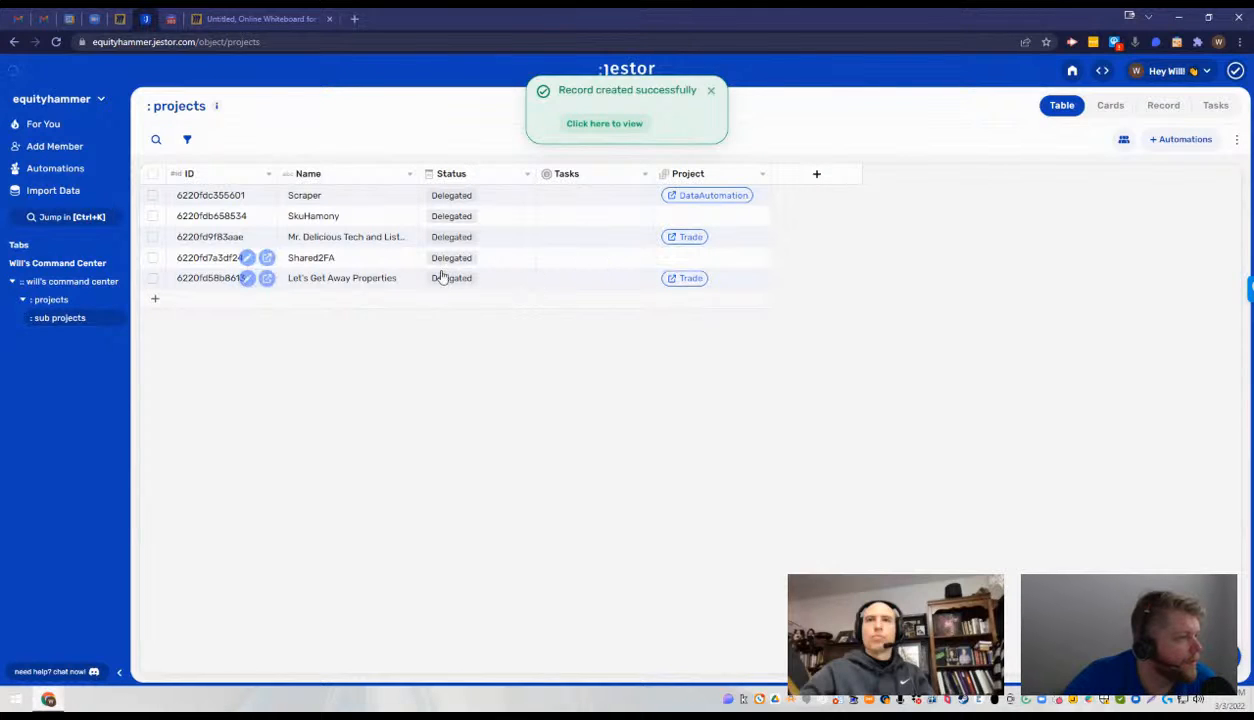
pyautogui.click(669, 262)
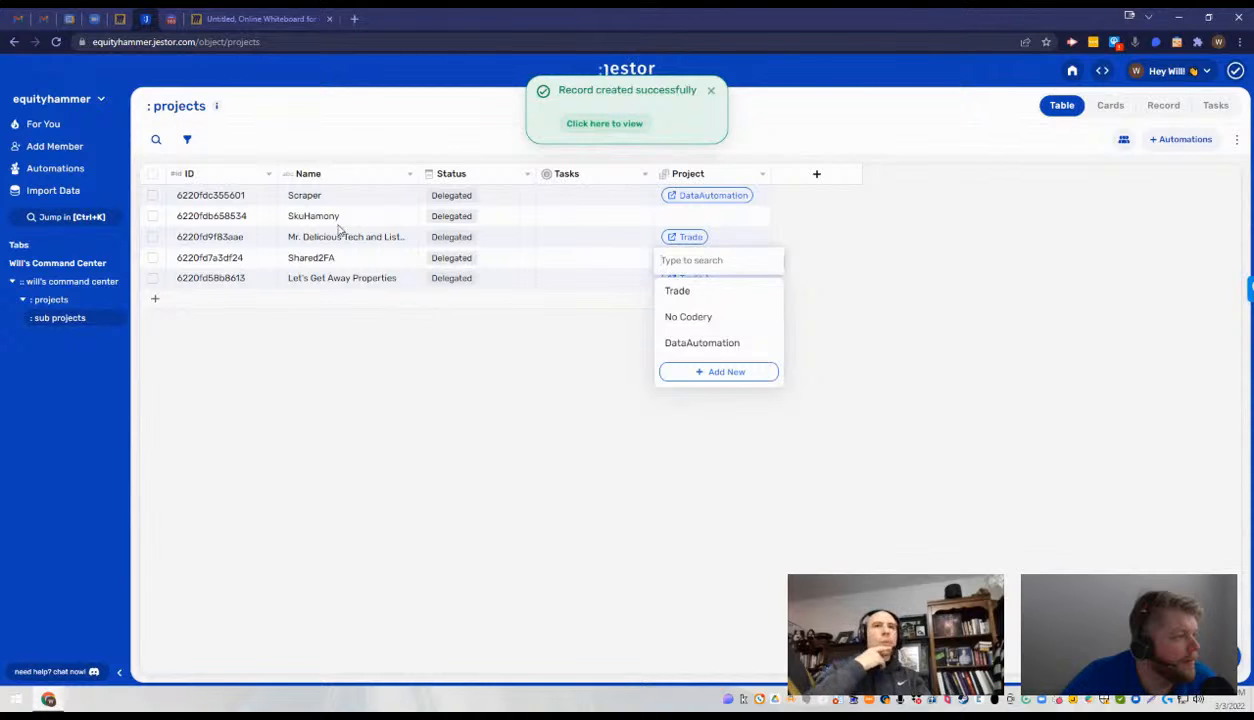
pyautogui.click(428, 333)
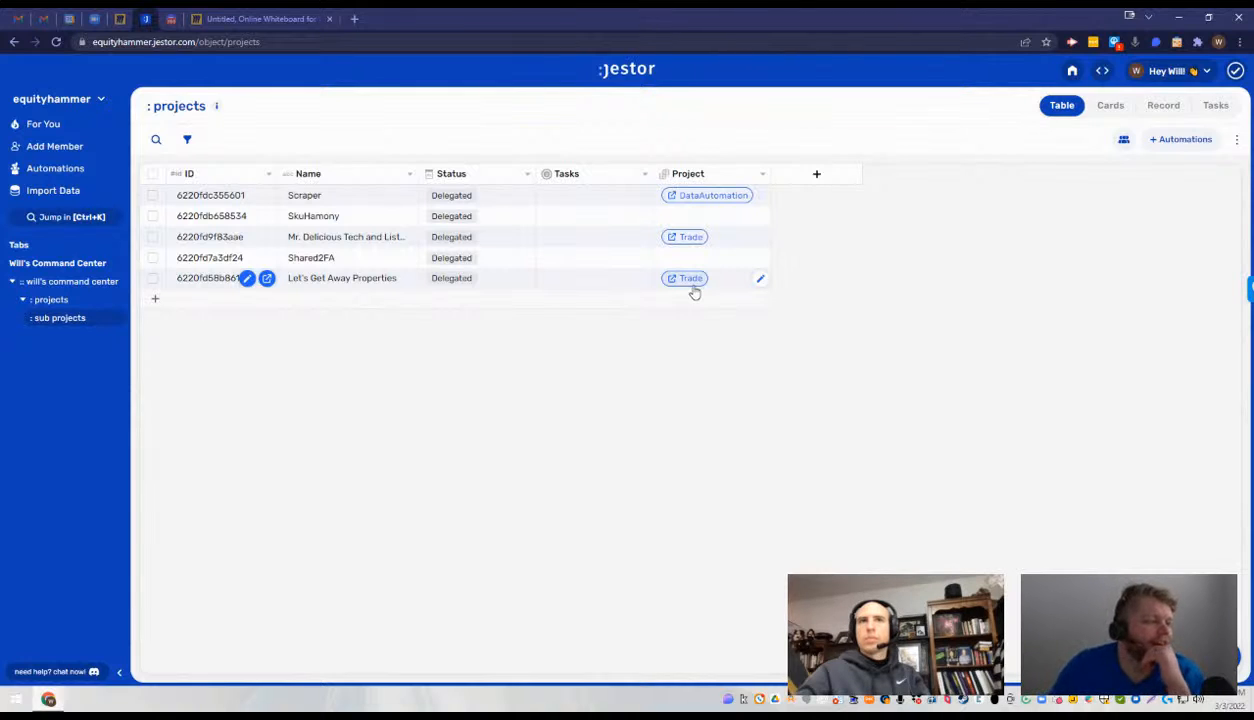
pyautogui.click(695, 215)
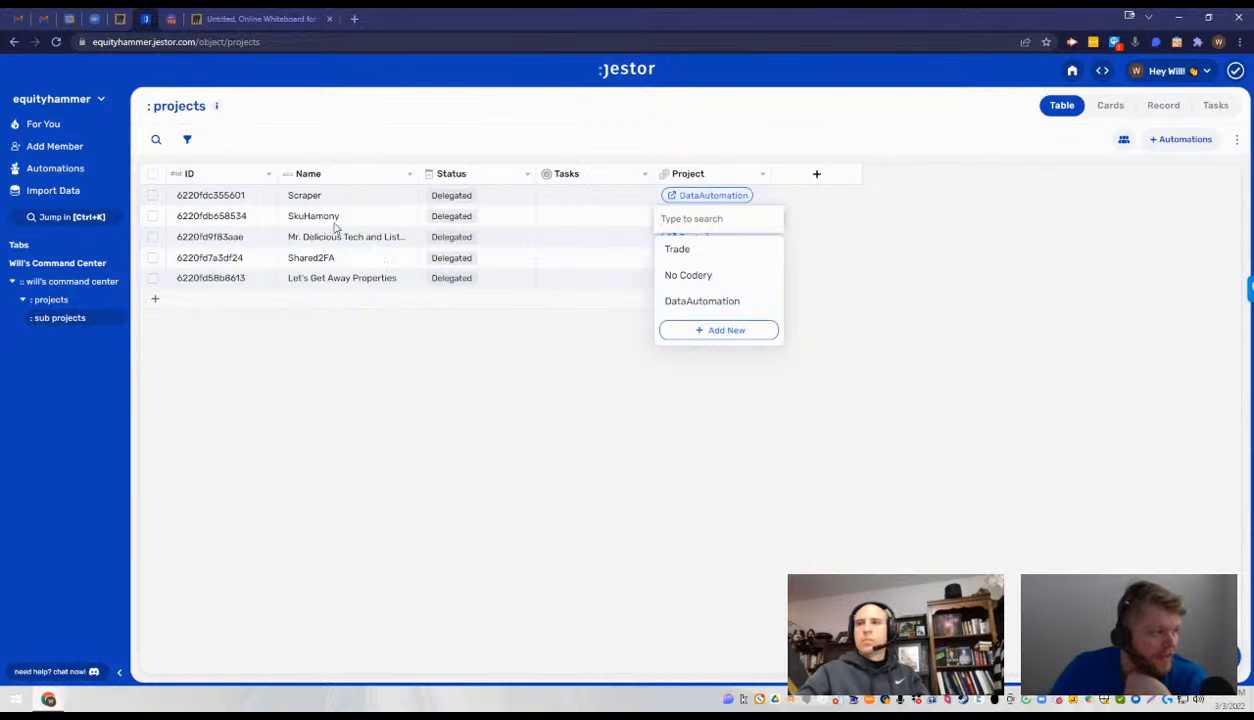
pyautogui.click(299, 198)
pyautogui.click(387, 197)
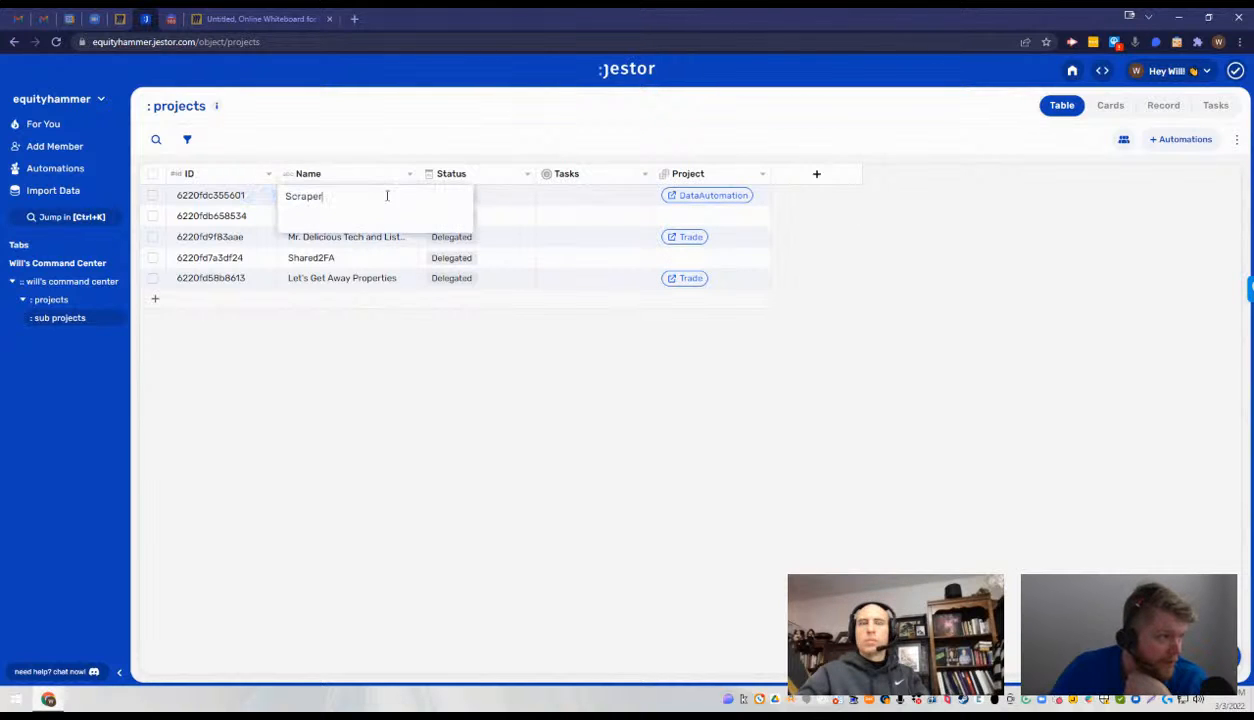
pyautogui.click(793, 210)
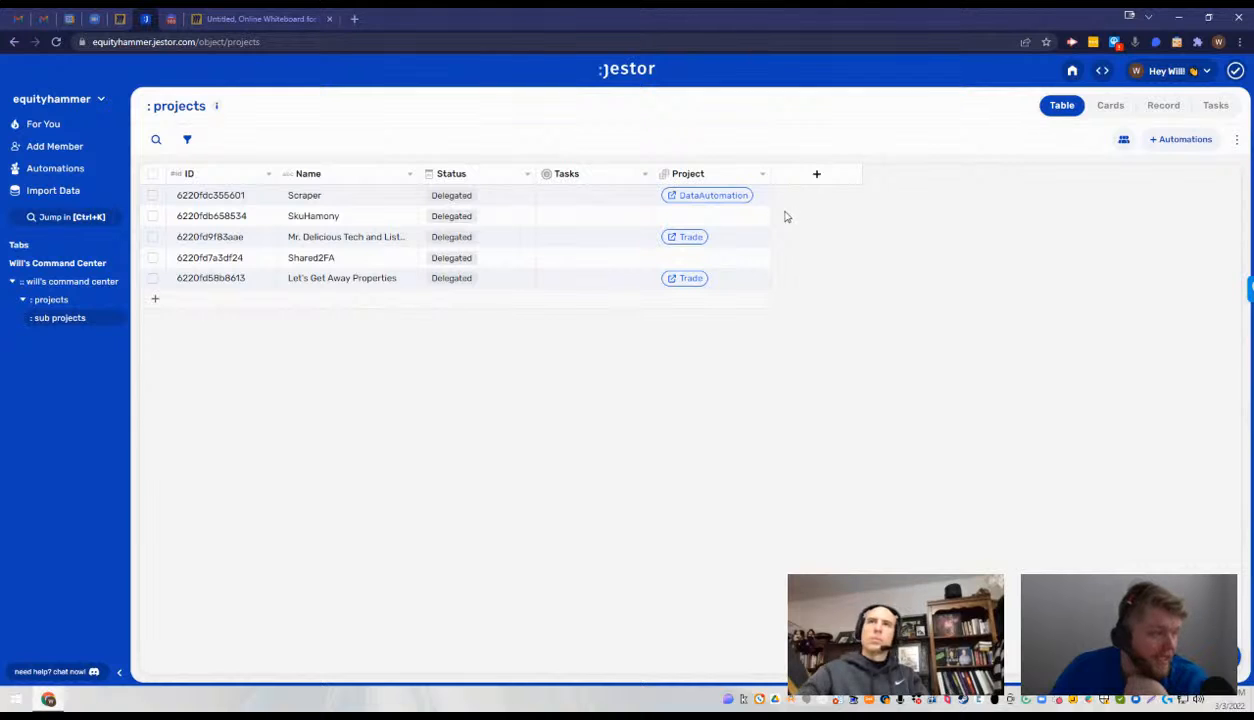
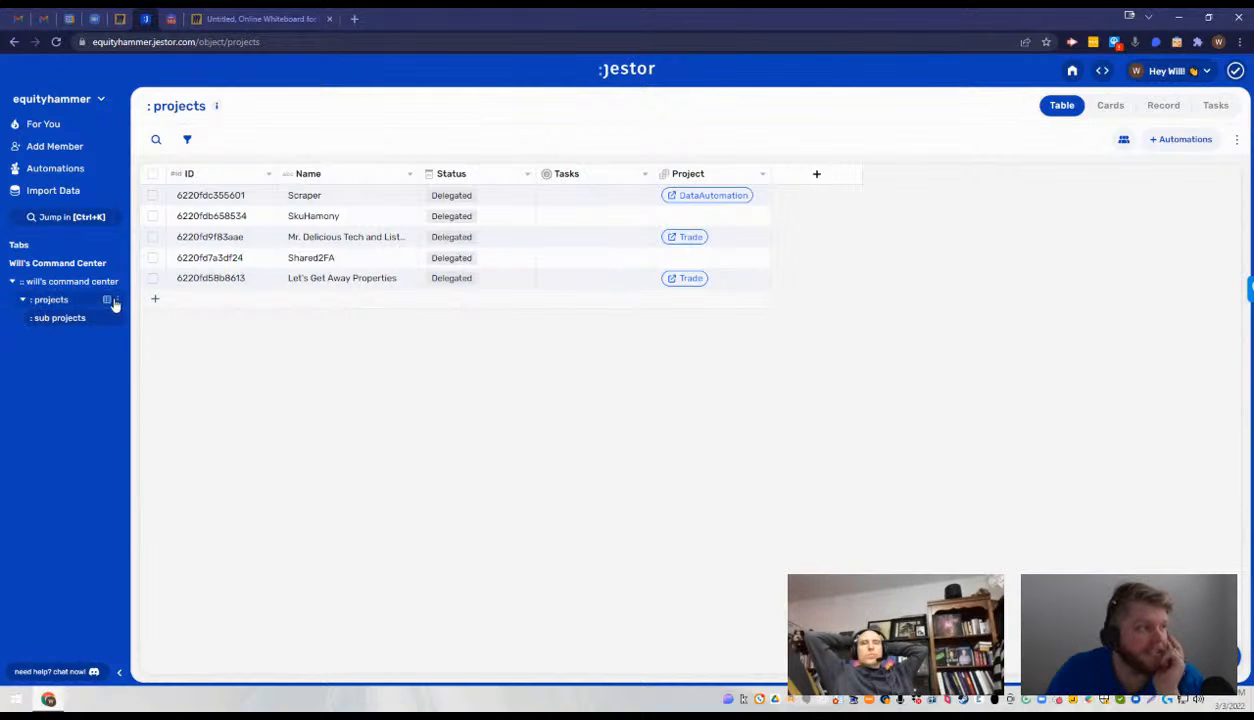
# - Open the will's command center dashboard for editing and start a new Tables component on it
pyautogui.click(78, 300)
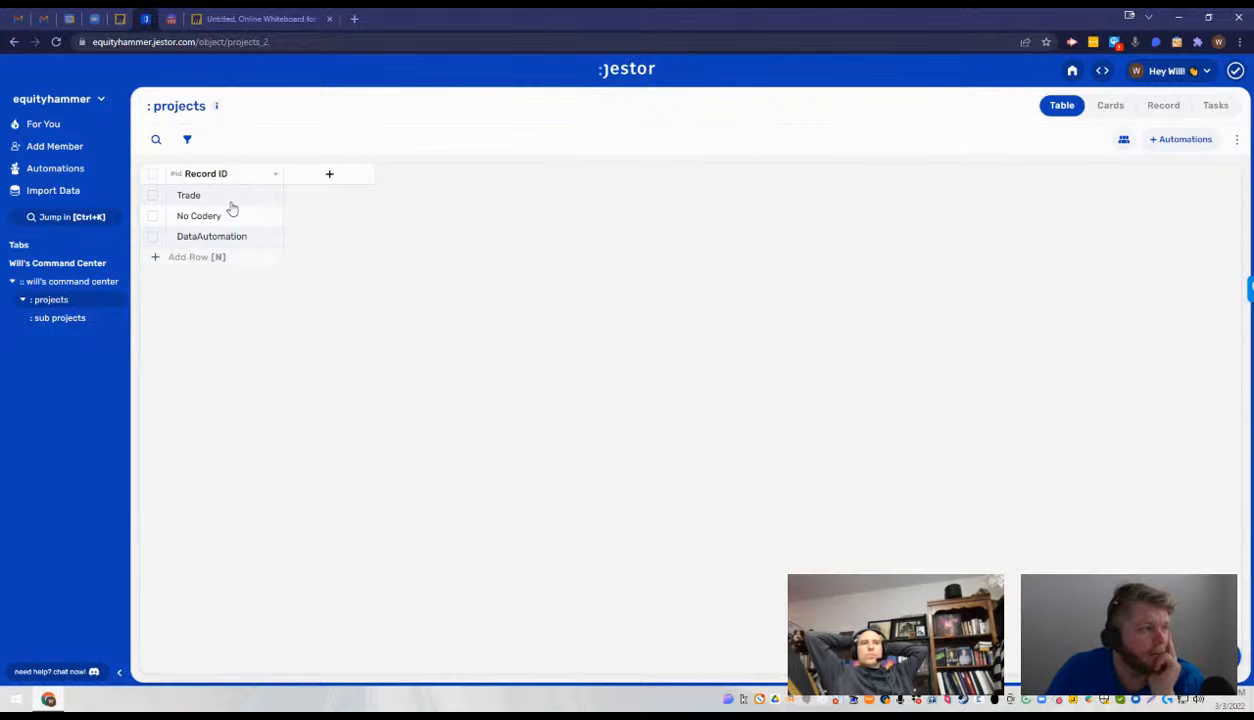
pyautogui.click(78, 317)
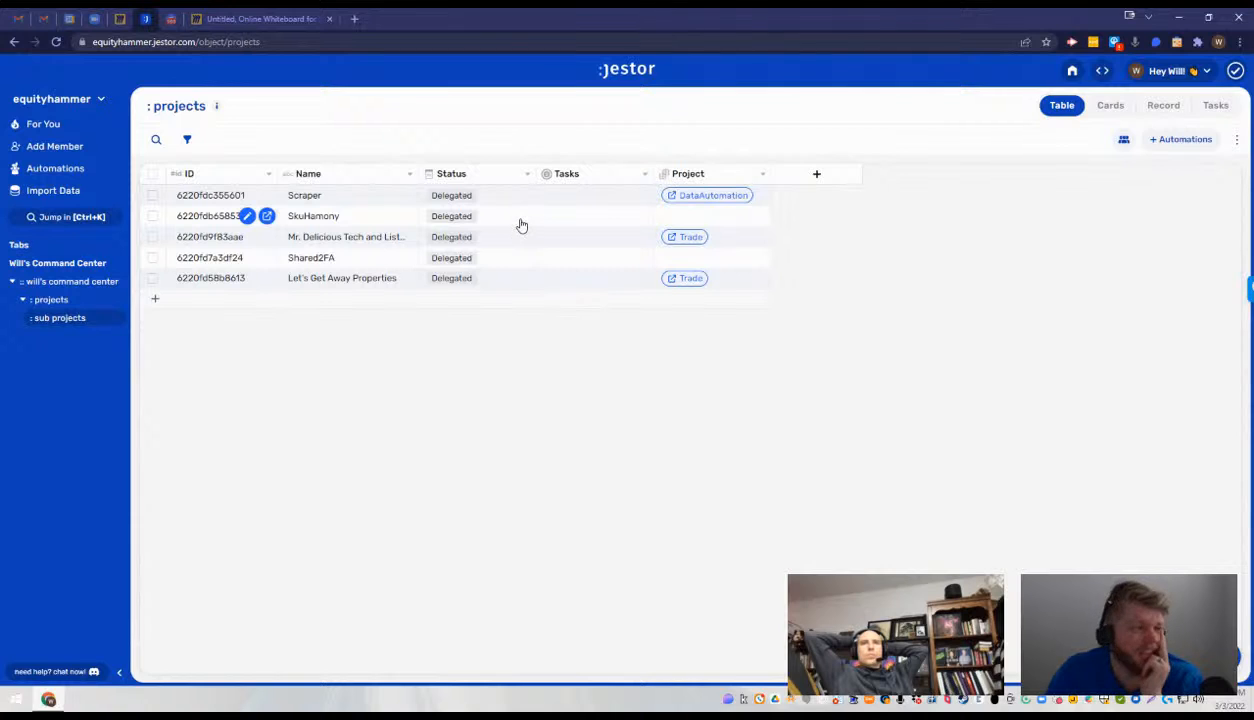
pyautogui.click(98, 284)
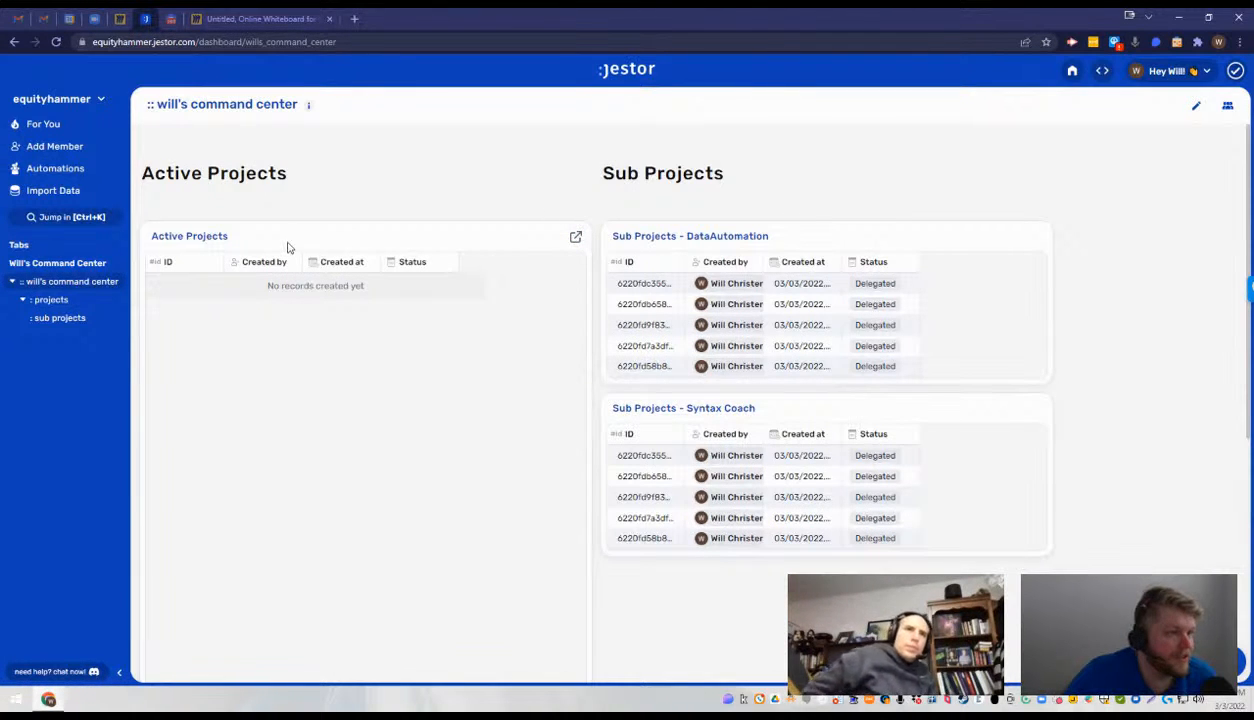
pyautogui.click(1196, 105)
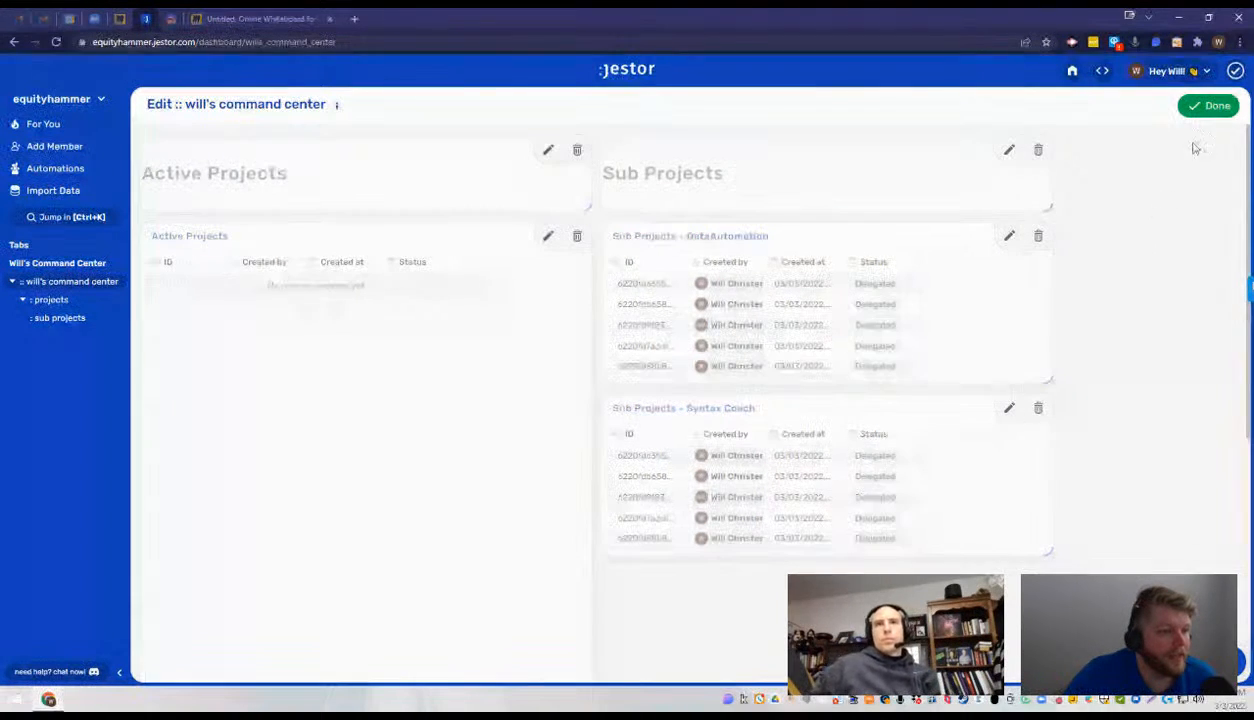
pyautogui.click(1226, 661)
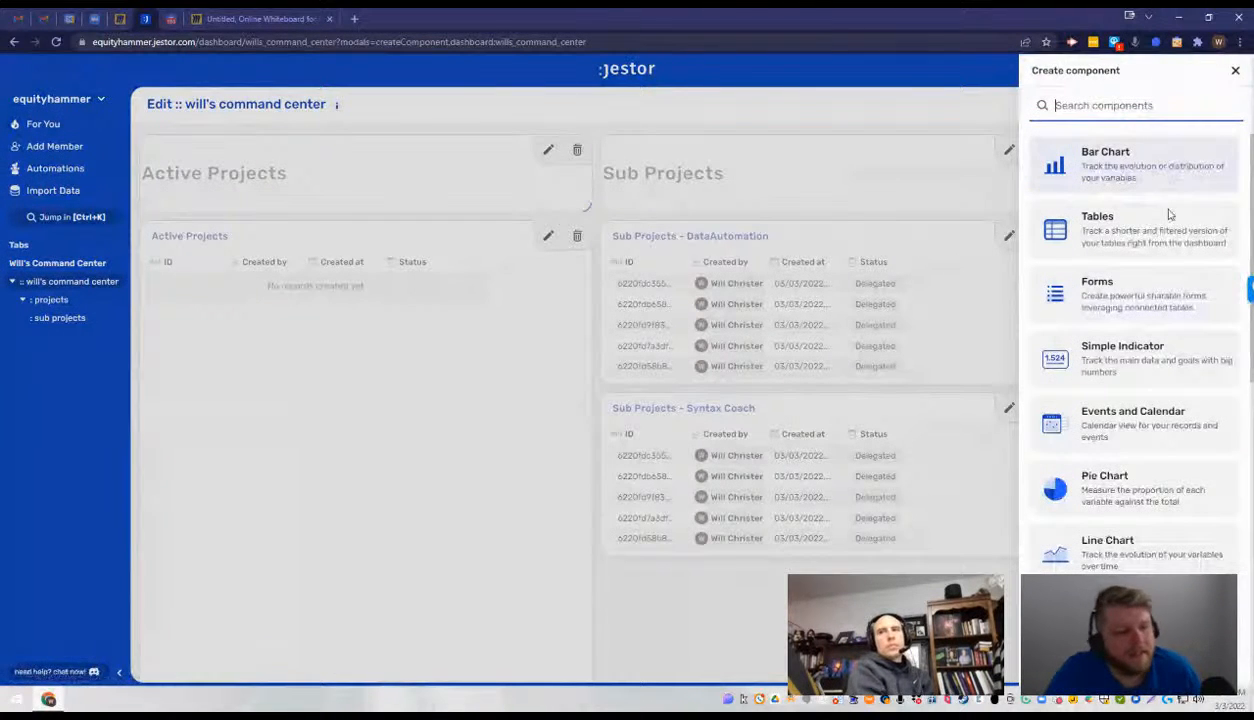
pyautogui.click(1146, 230)
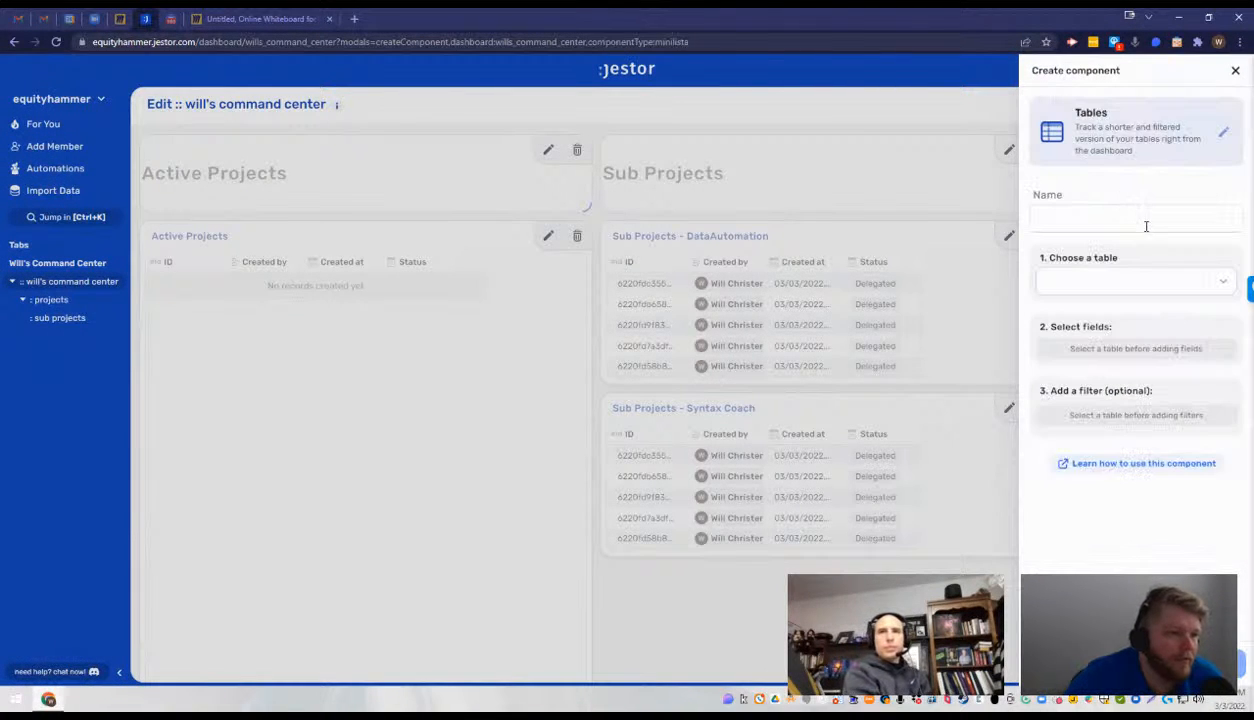
# - Create the component as Active Projects from the Projects table that has the Record ID, Created by and Created at fields
pyautogui.click(1136, 284)
pyautogui.click(1124, 320)
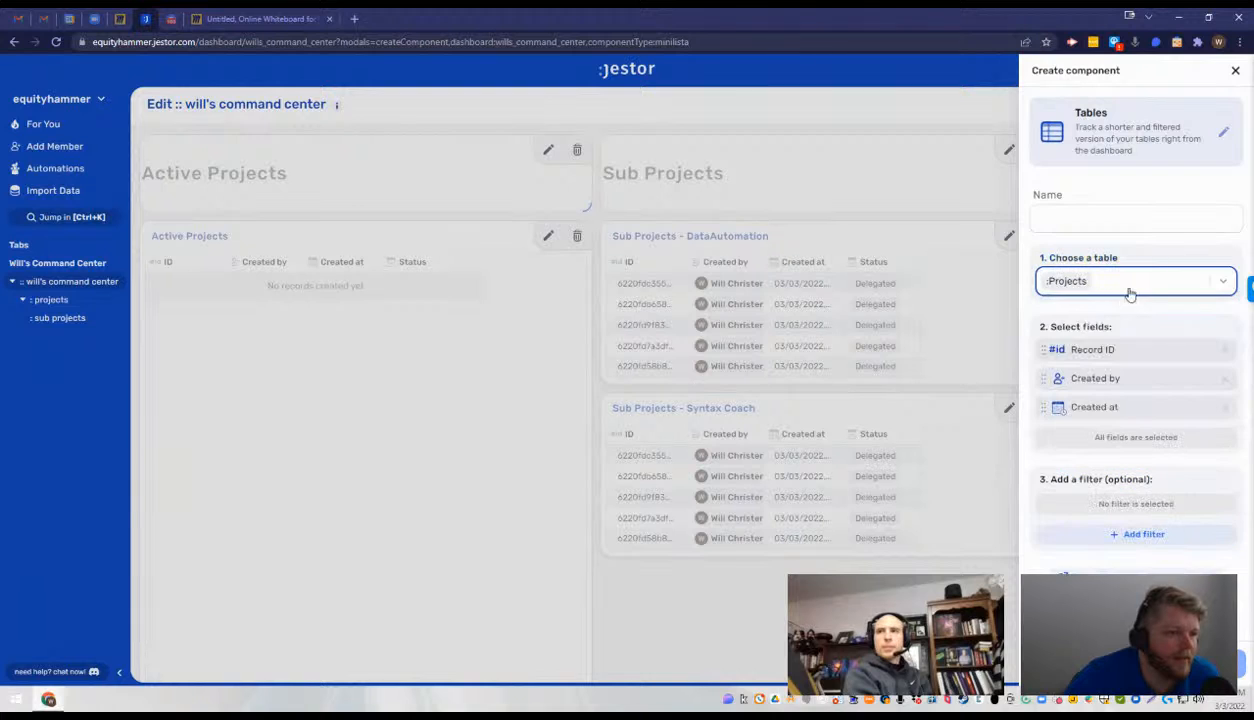
pyautogui.click(1141, 281)
pyautogui.click(1130, 337)
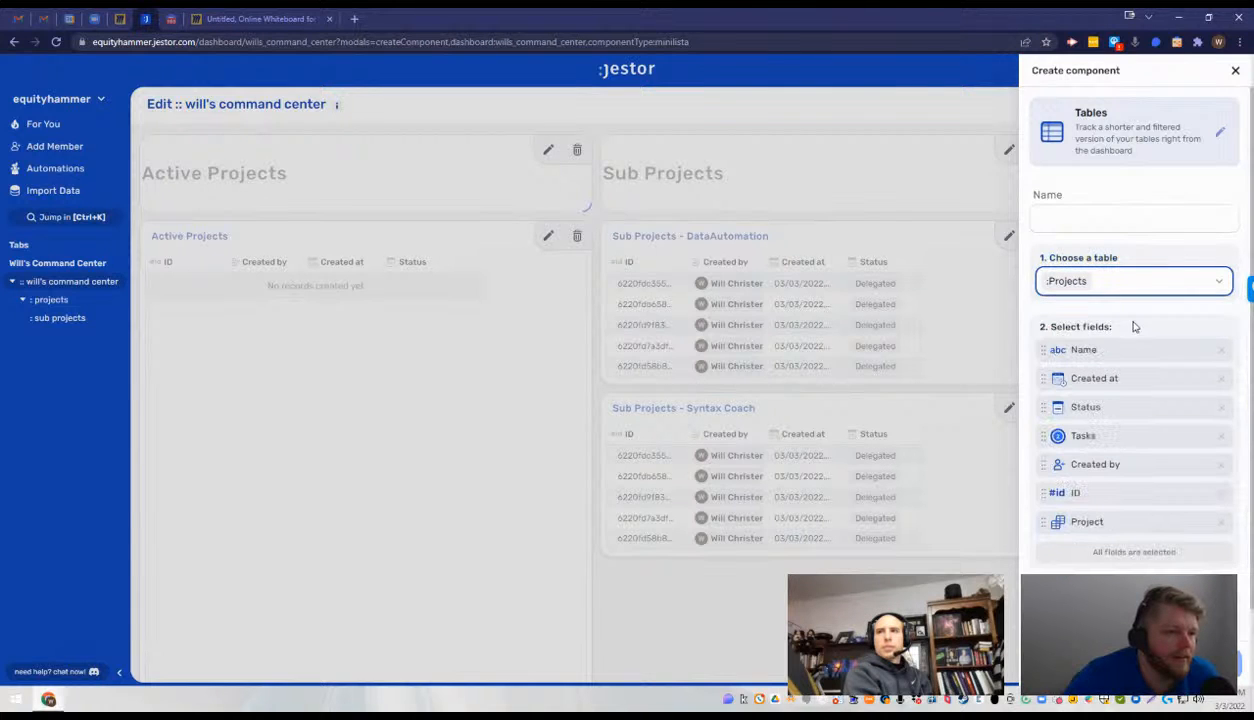
pyautogui.click(1147, 288)
pyautogui.click(1137, 336)
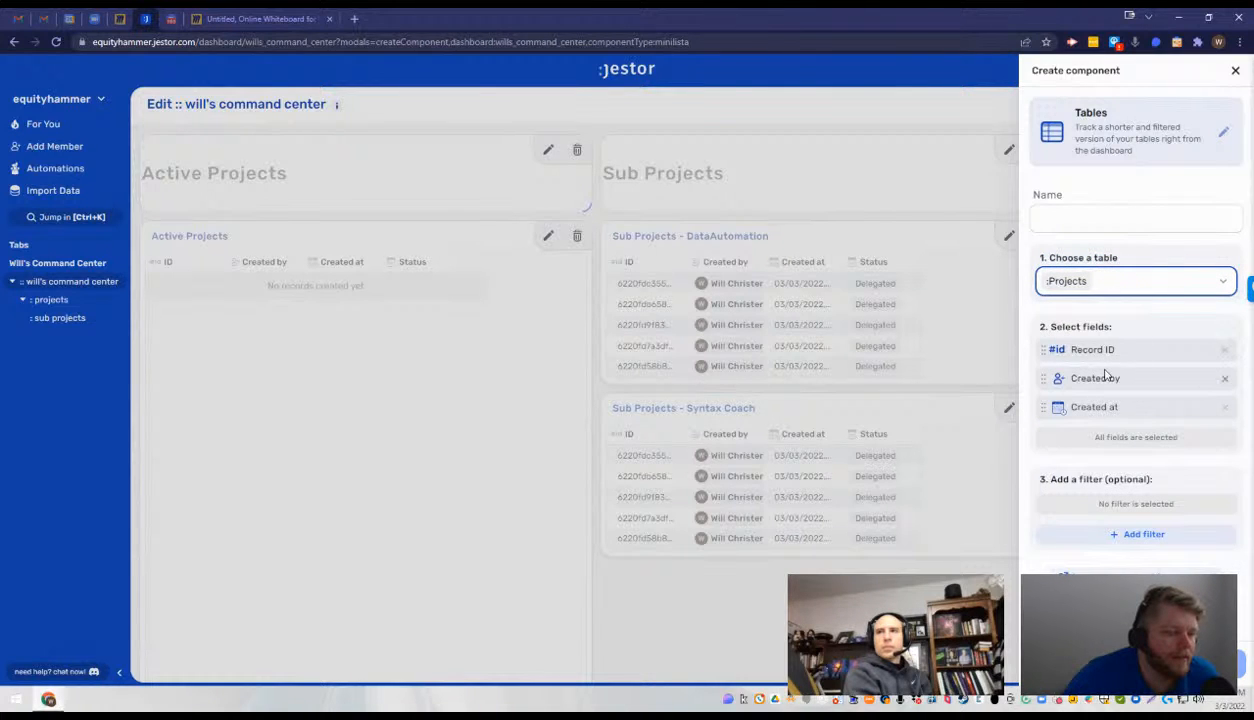
pyautogui.click(1125, 286)
pyautogui.click(1116, 337)
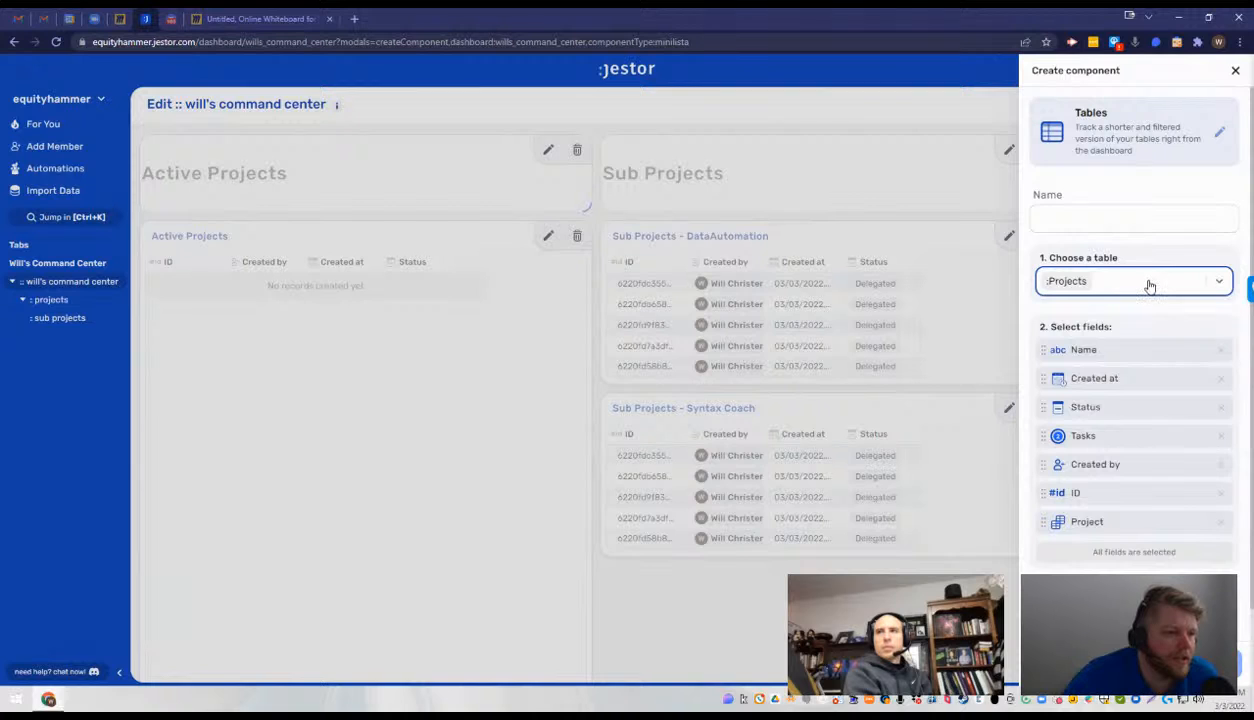
pyautogui.click(1150, 287)
pyautogui.click(1180, 336)
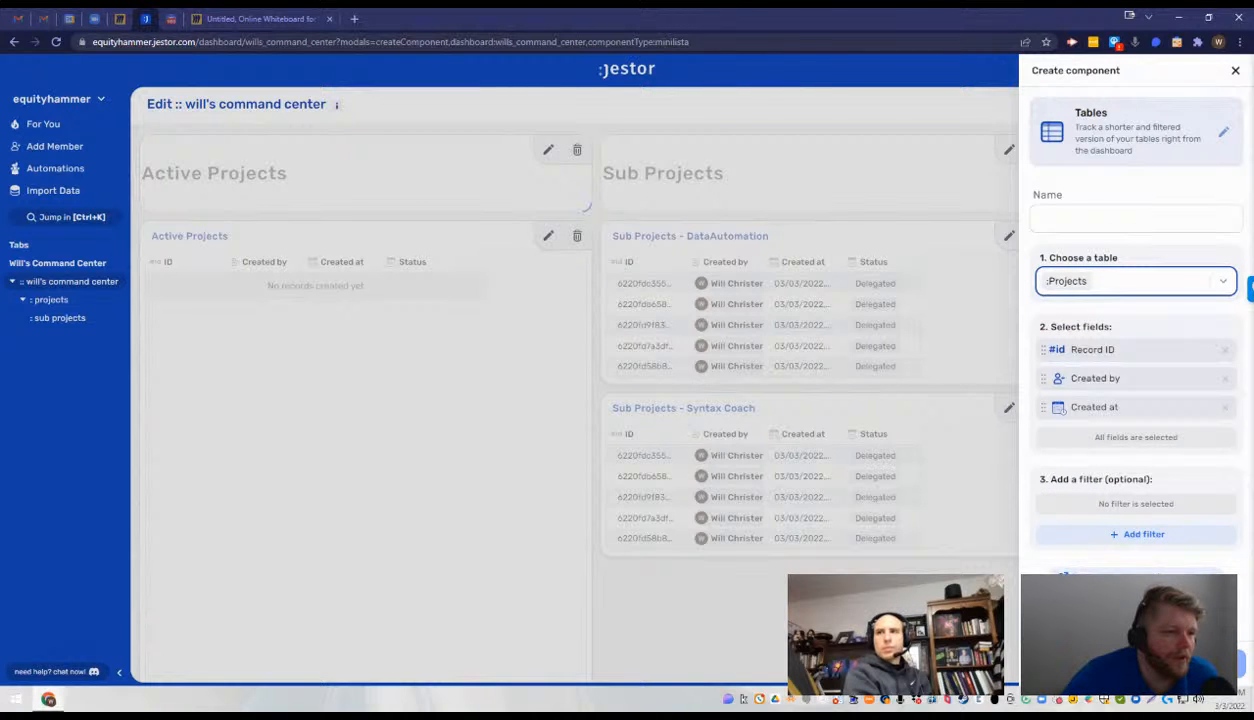
pyautogui.click(1121, 218)
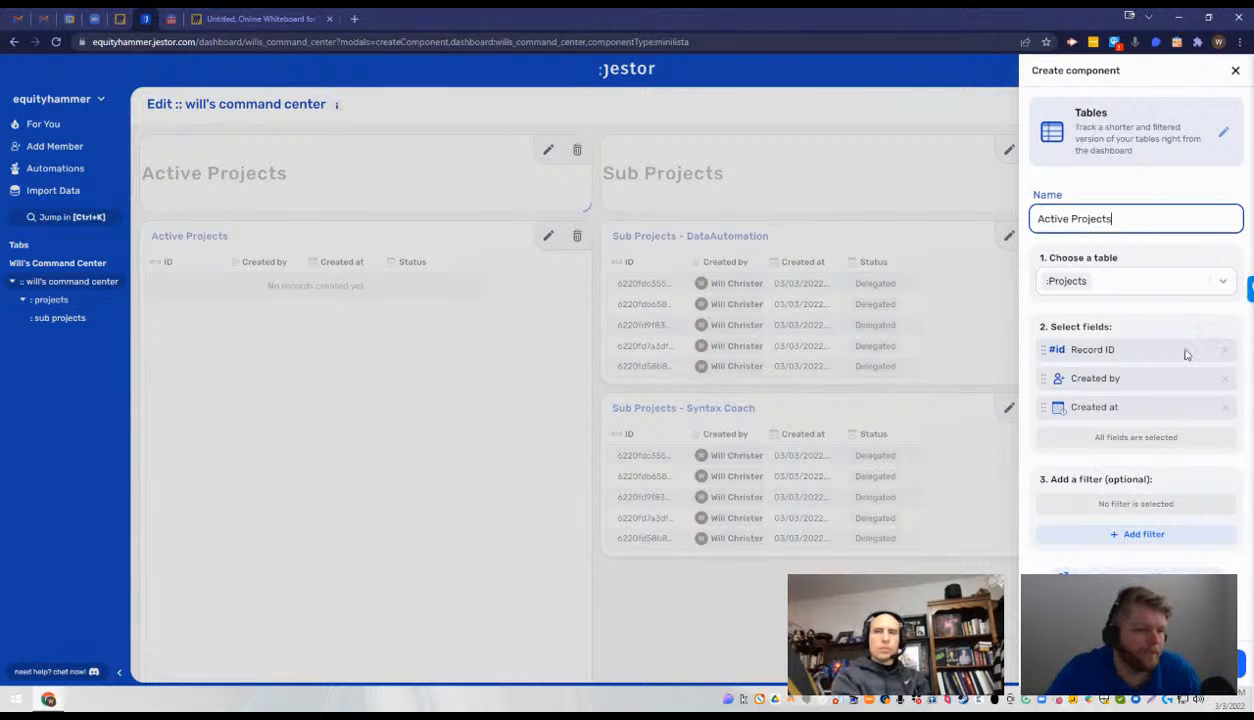
pyautogui.press('Return')
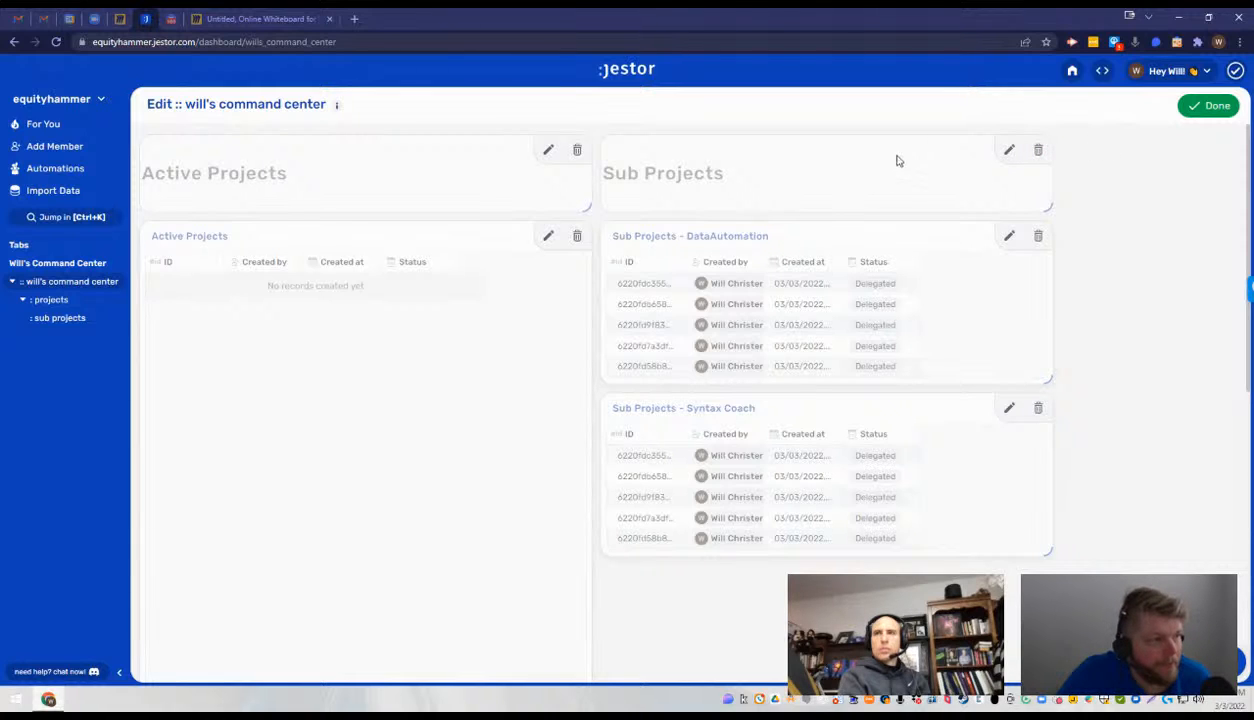
# - Place the new Active Projects table directly below its heading, as wide as the heading and as tall as both Sub Projects tables together
pyautogui.scroll(-5, 770, 509)
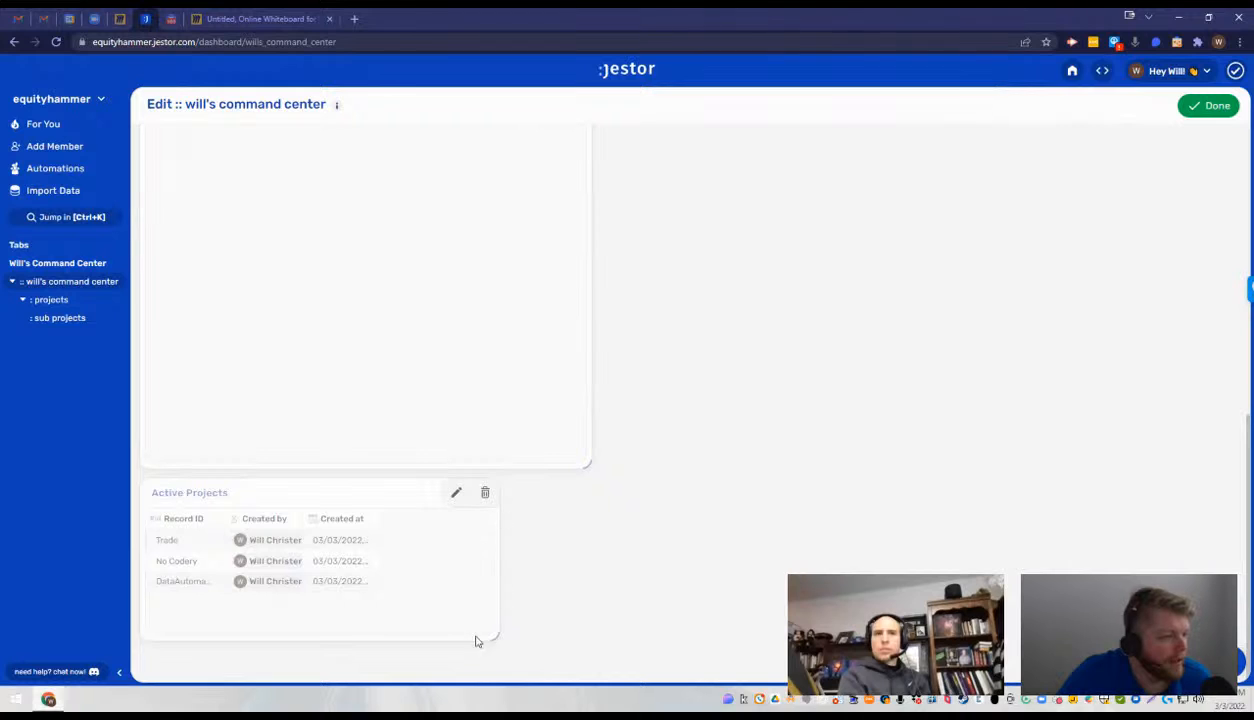
pyautogui.moveTo(494, 637); pyautogui.dragTo(600, 647)
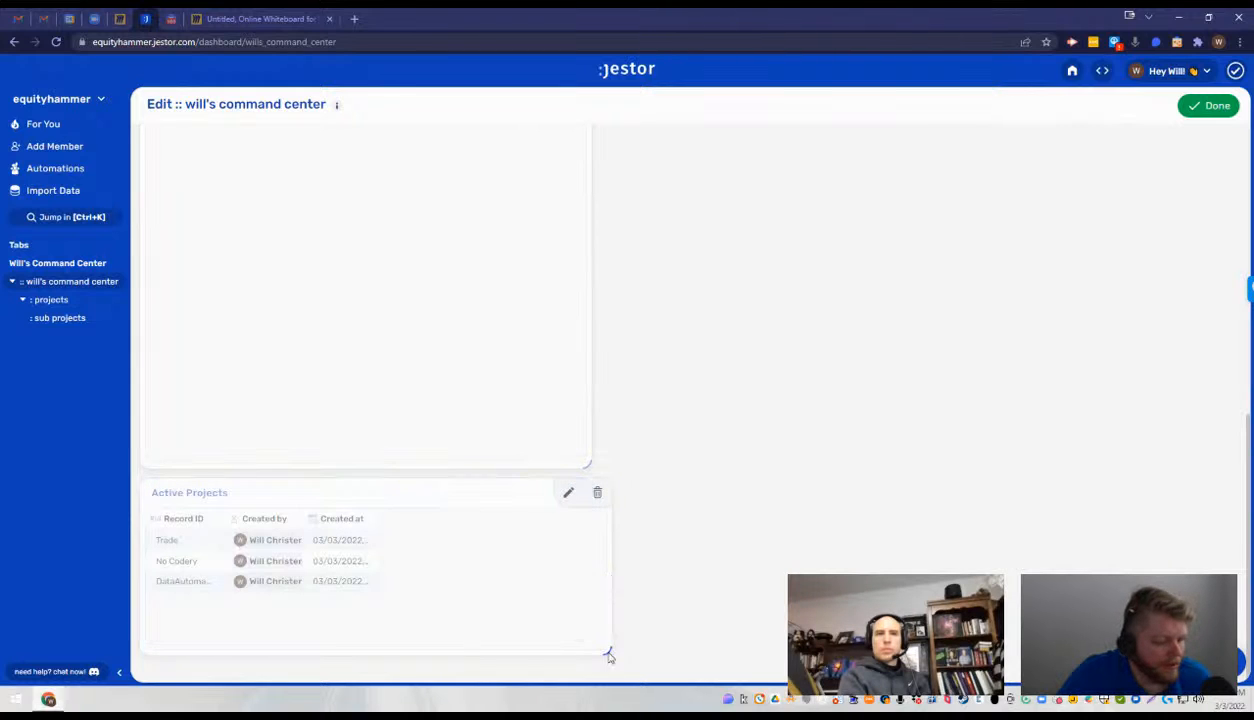
pyautogui.scroll(5, 516, 340)
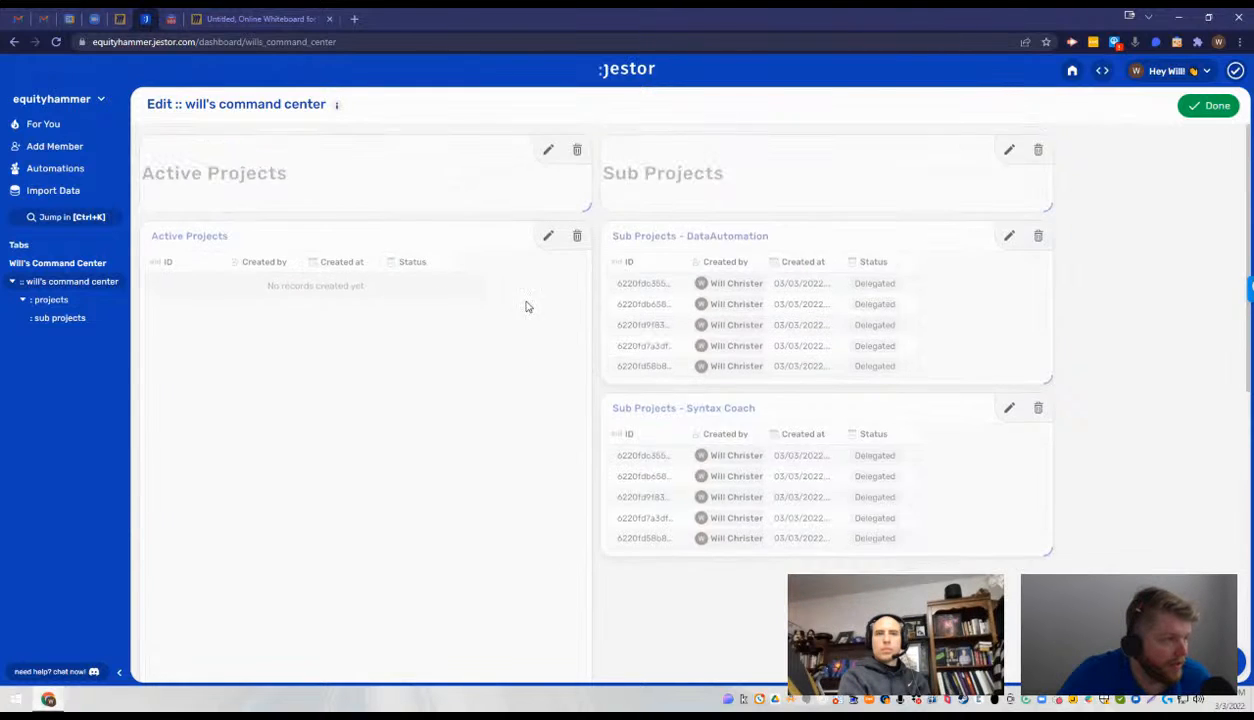
pyautogui.scroll(-5, 564, 430)
pyautogui.moveTo(585, 467); pyautogui.dragTo(596, 322)
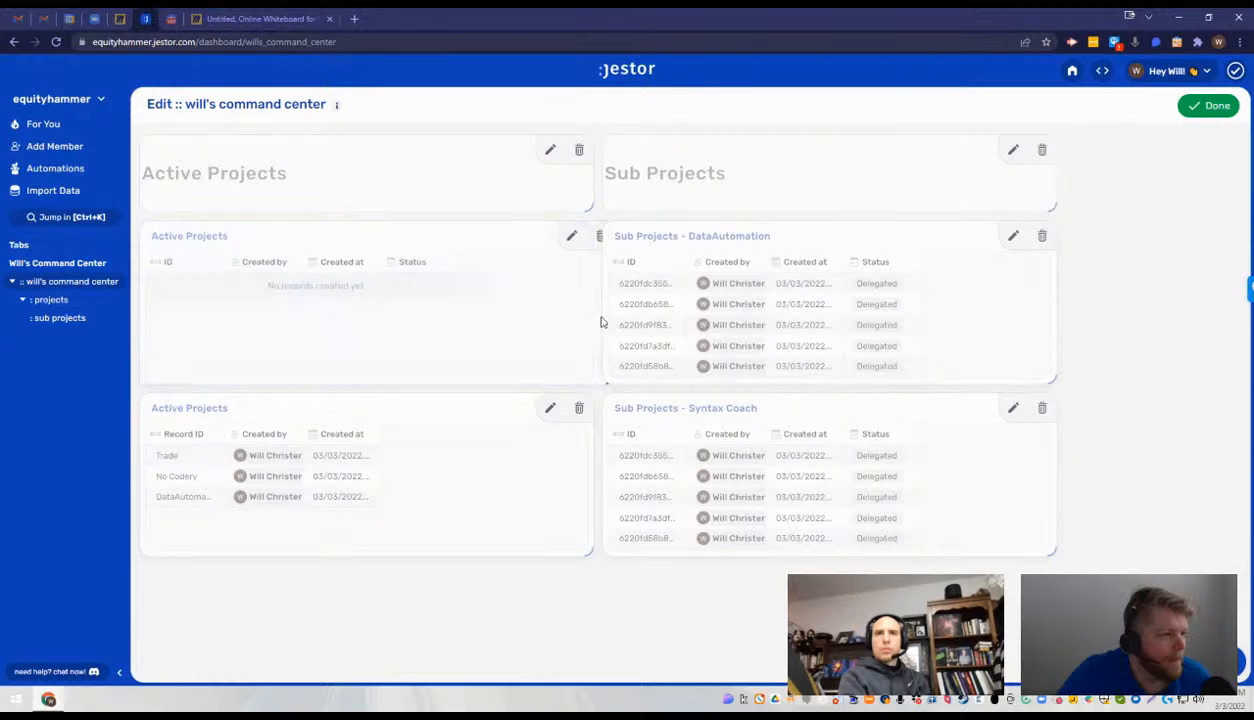
pyautogui.moveTo(448, 255); pyautogui.dragTo(454, 482)
pyautogui.moveTo(586, 378); pyautogui.dragTo(582, 547)
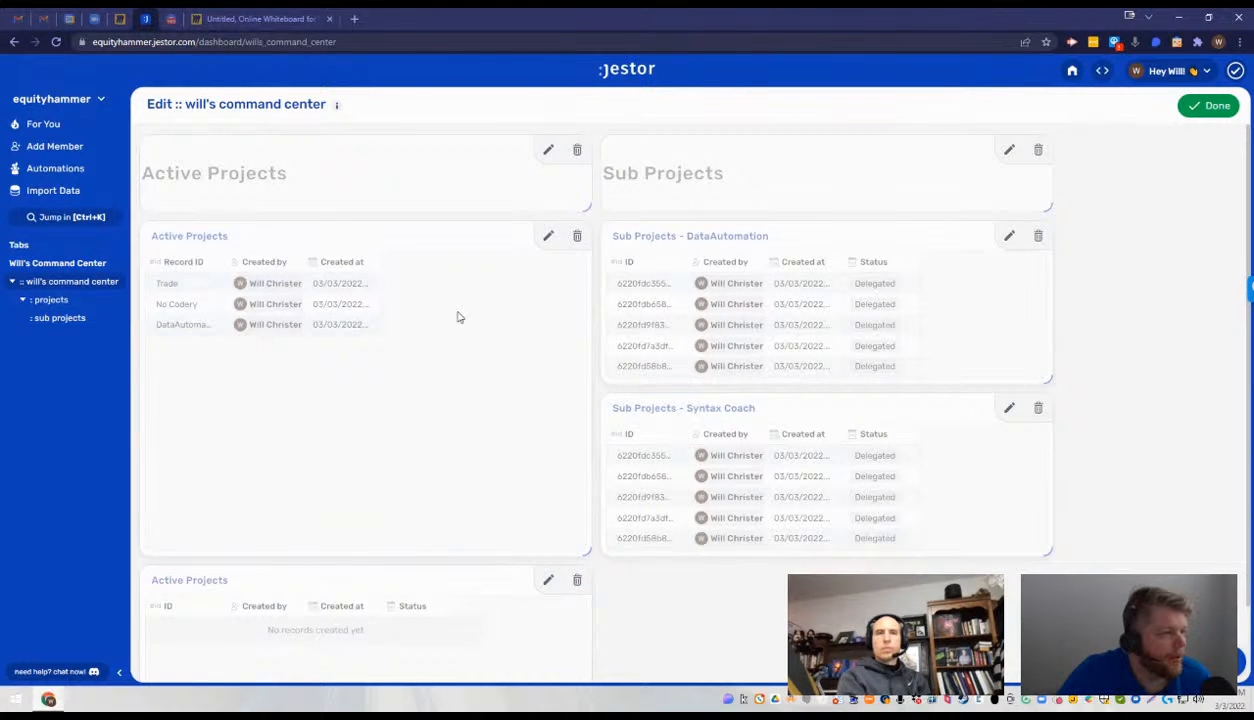
# - Delete the old empty Active Projects component and finish editing the dashboard
pyautogui.click(577, 580)
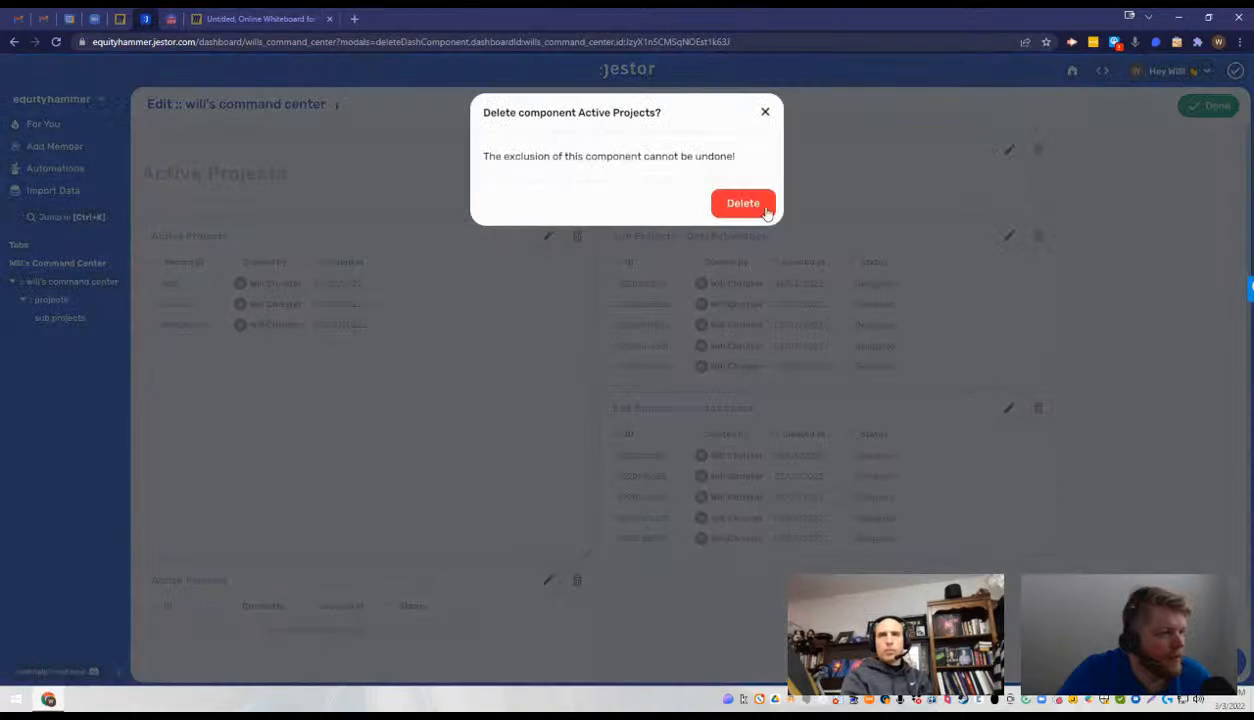
pyautogui.click(758, 205)
pyautogui.click(1208, 105)
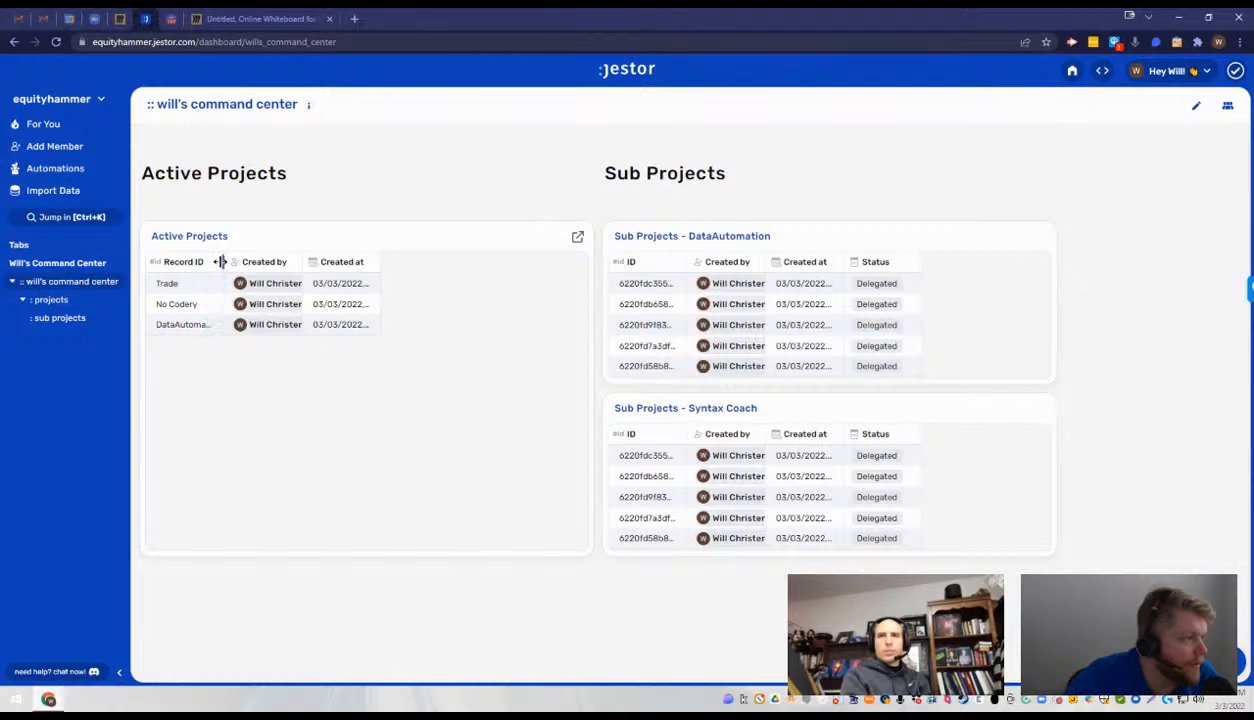
# - Widen the Record ID, Created by and Created at columns of Active Projects, and slightly widen the Status column of Sub Projects - DataAutomation
pyautogui.moveTo(220, 261); pyautogui.dragTo(288, 260)
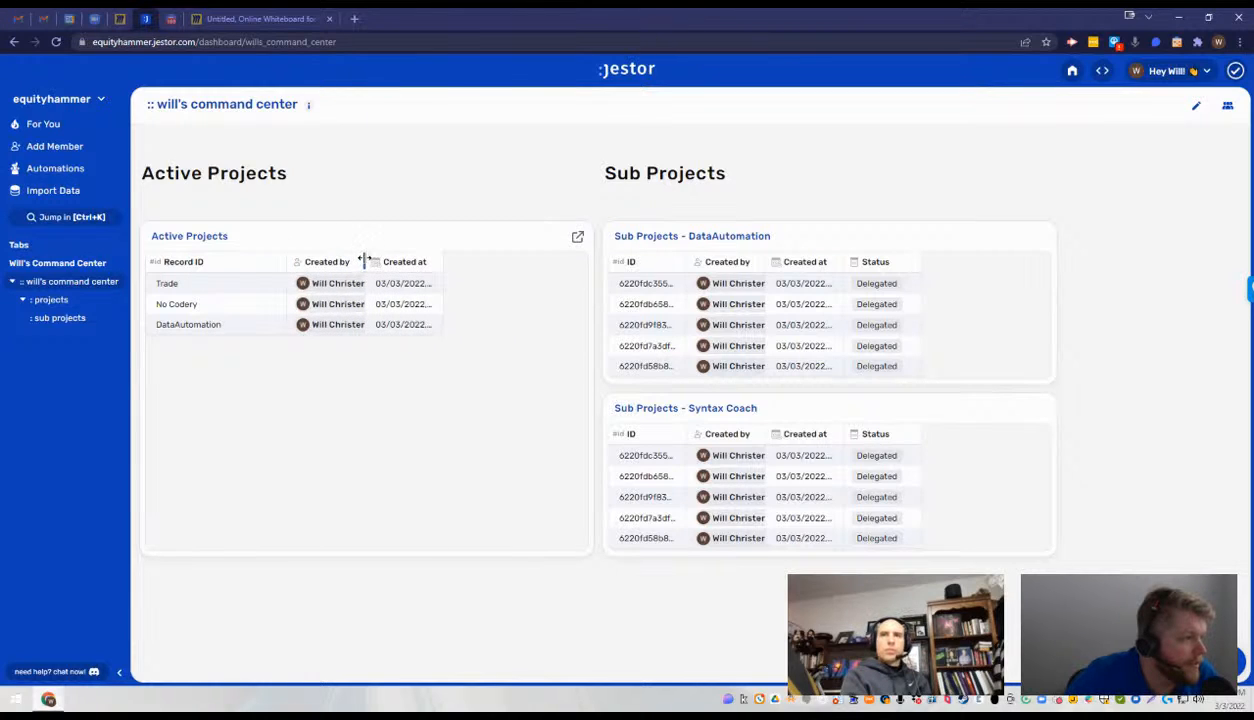
pyautogui.moveTo(365, 260); pyautogui.dragTo(459, 259)
pyautogui.moveTo(541, 254); pyautogui.dragTo(576, 259)
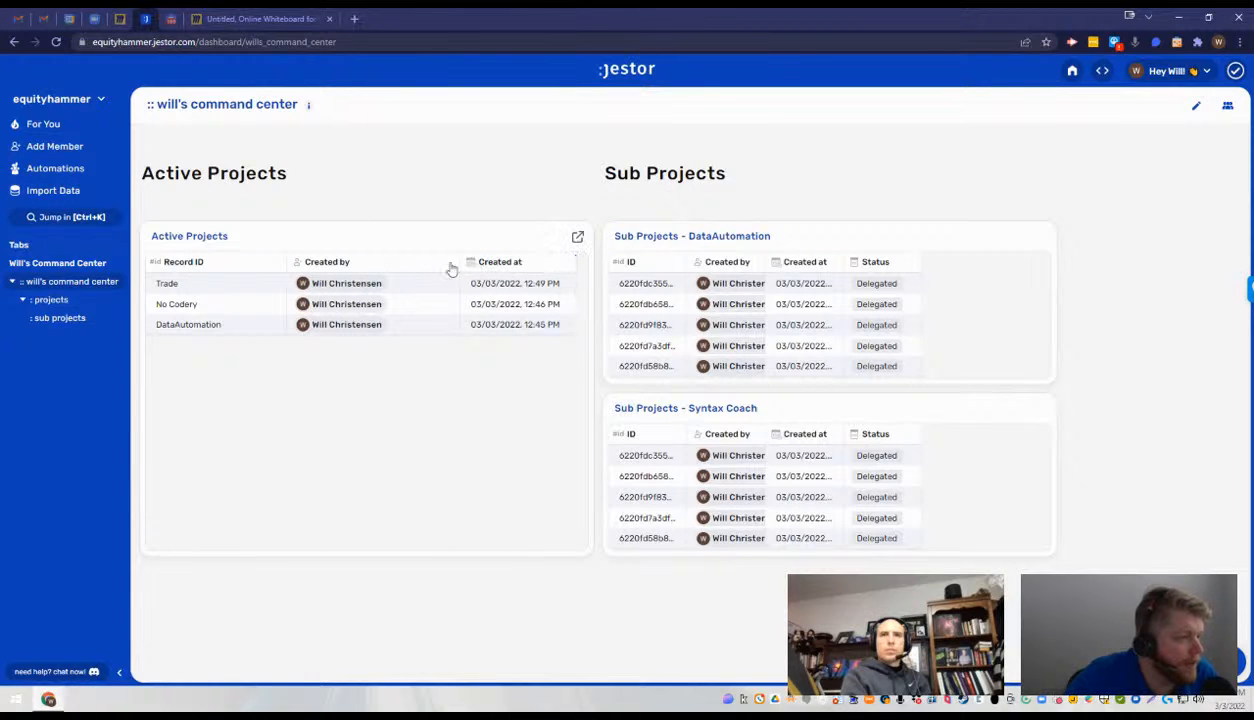
pyautogui.moveTo(459, 260); pyautogui.dragTo(402, 261)
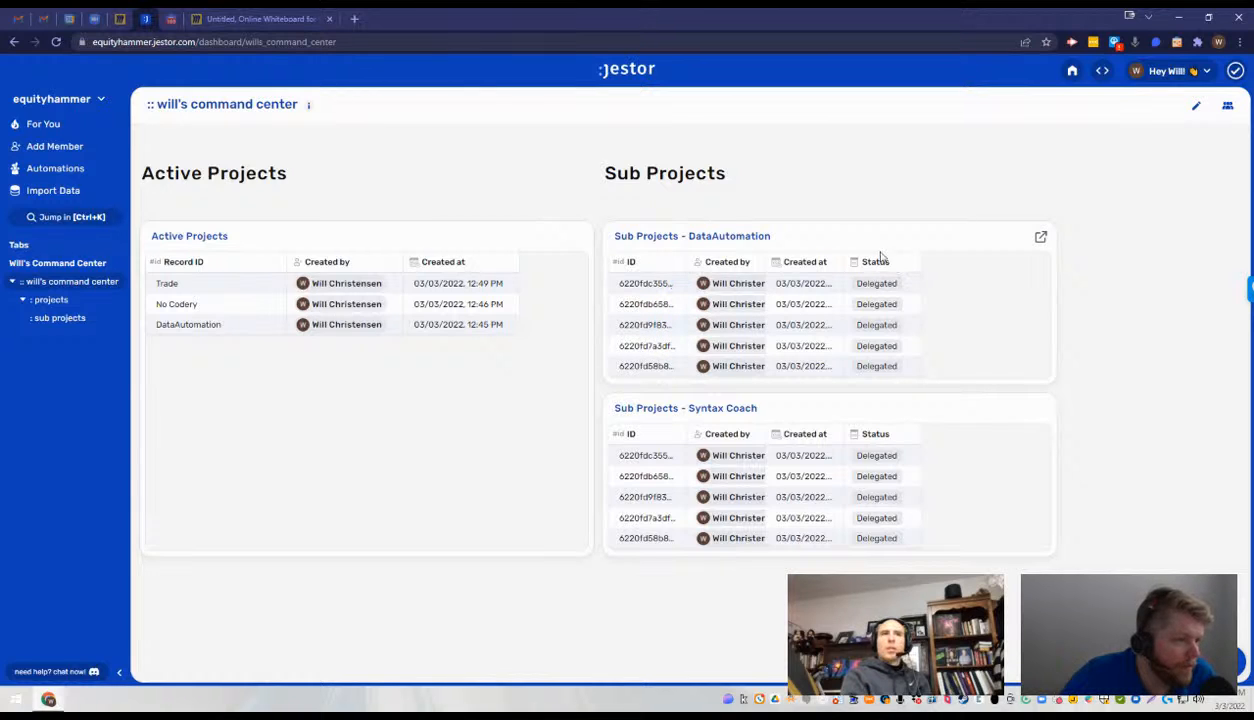
pyautogui.moveTo(922, 261)
pyautogui.mouseDown()
pyautogui.moveTo(1069, 255)
pyautogui.moveTo(941, 264)
pyautogui.mouseUp()
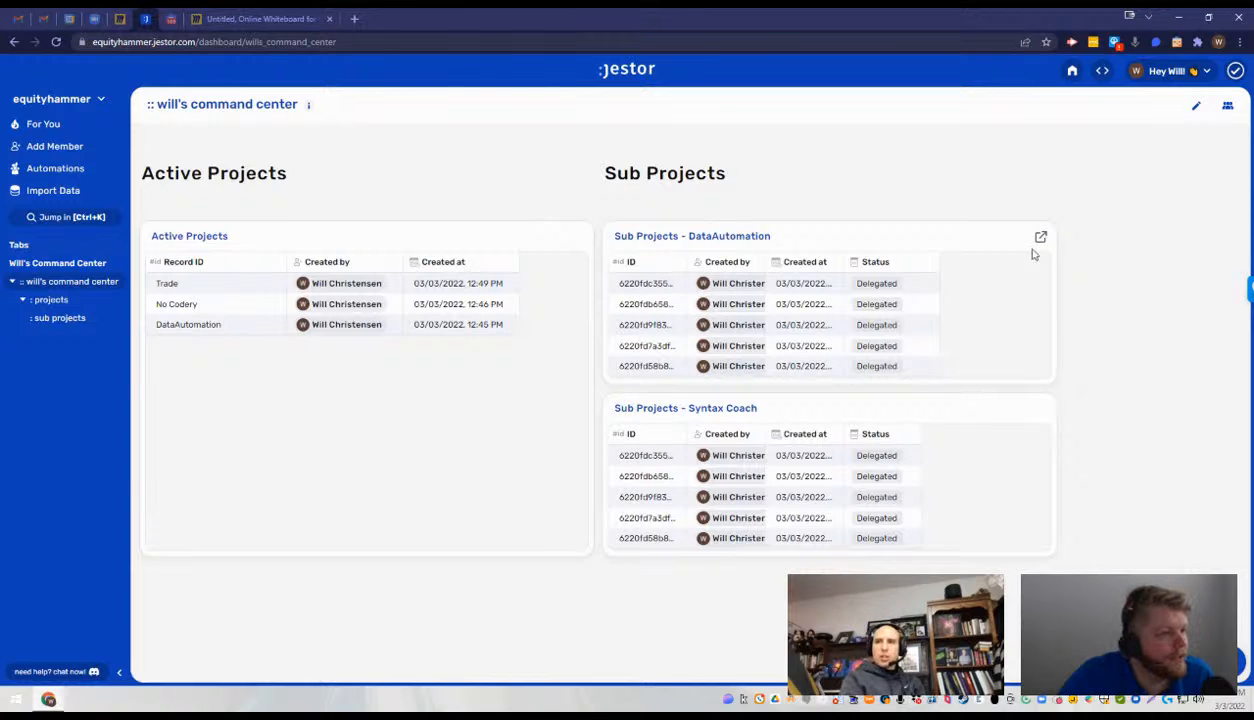
# - Narrow the Sub Projects heading and both Sub Projects tables to one matching width just beyond their columns, and finish editing the dashboard
pyautogui.click(1197, 108)
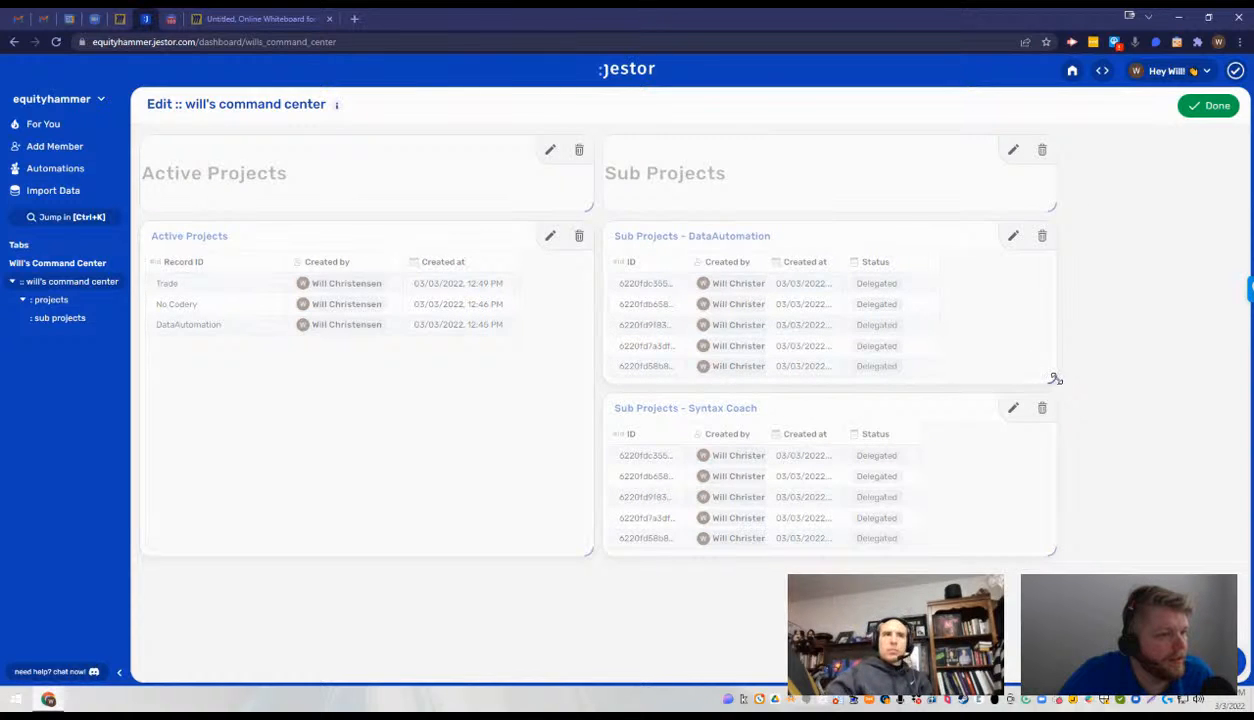
pyautogui.moveTo(1055, 379); pyautogui.dragTo(952, 381)
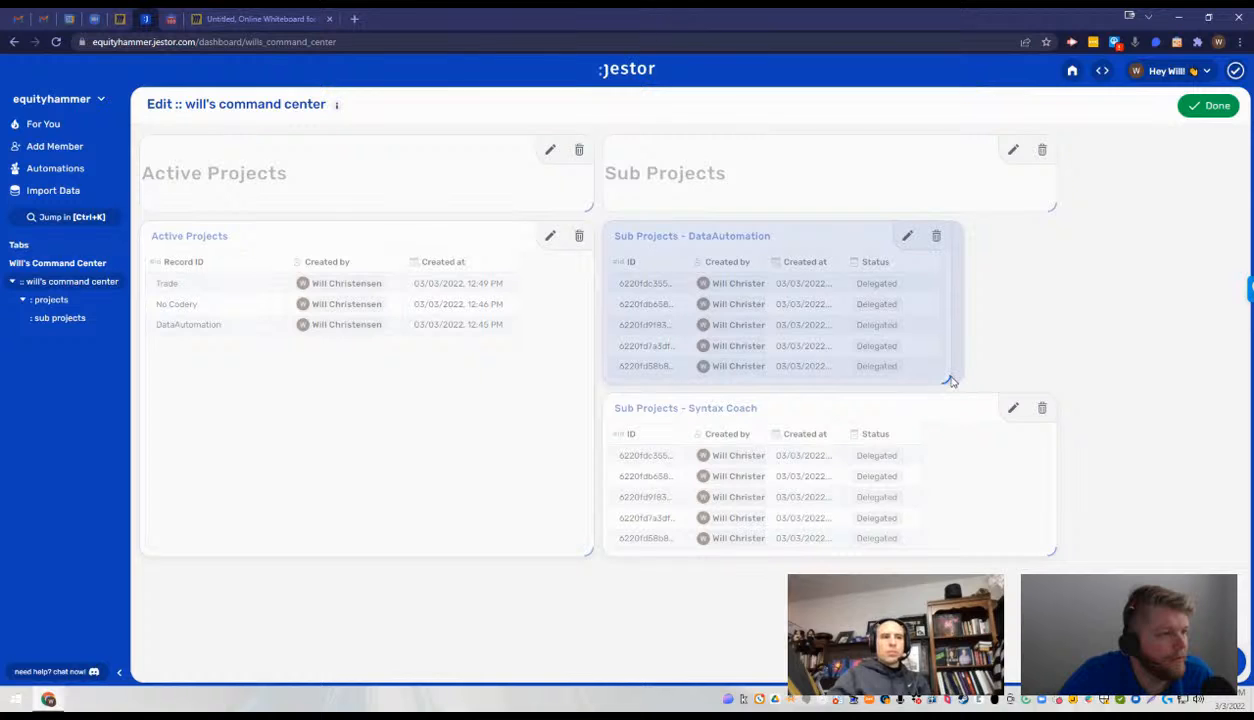
pyautogui.moveTo(1050, 551); pyautogui.dragTo(960, 546)
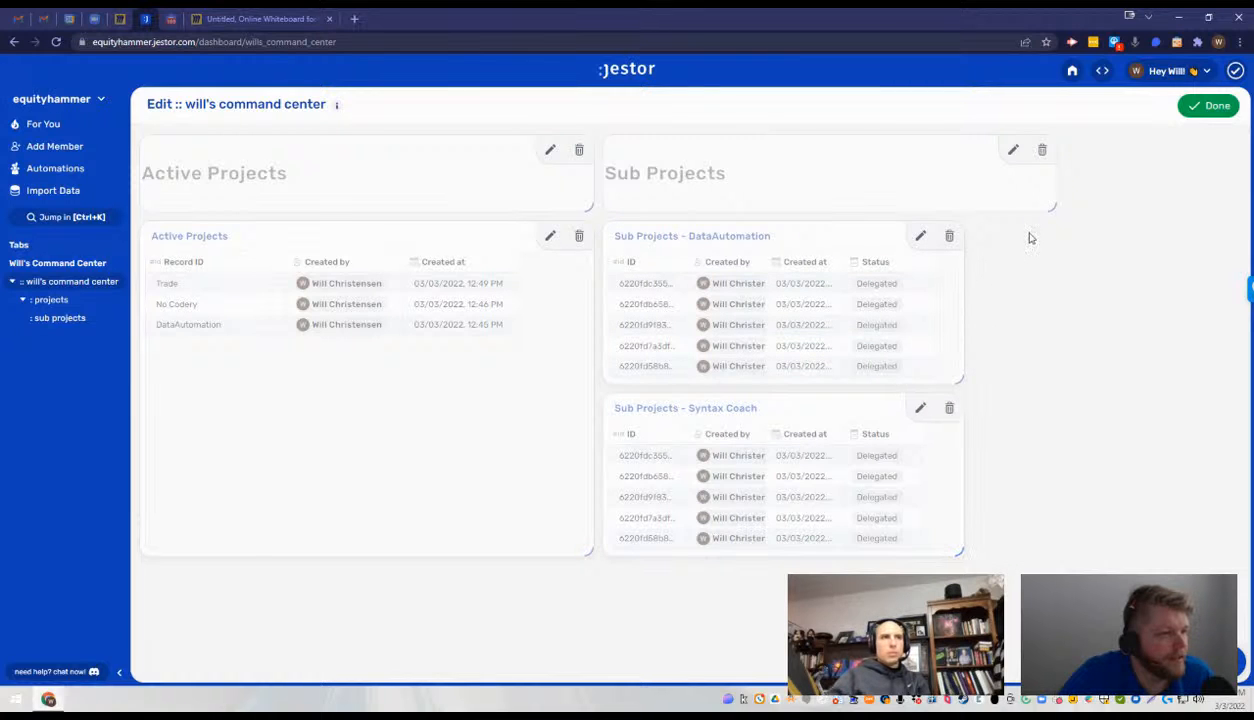
pyautogui.moveTo(1051, 206); pyautogui.dragTo(964, 206)
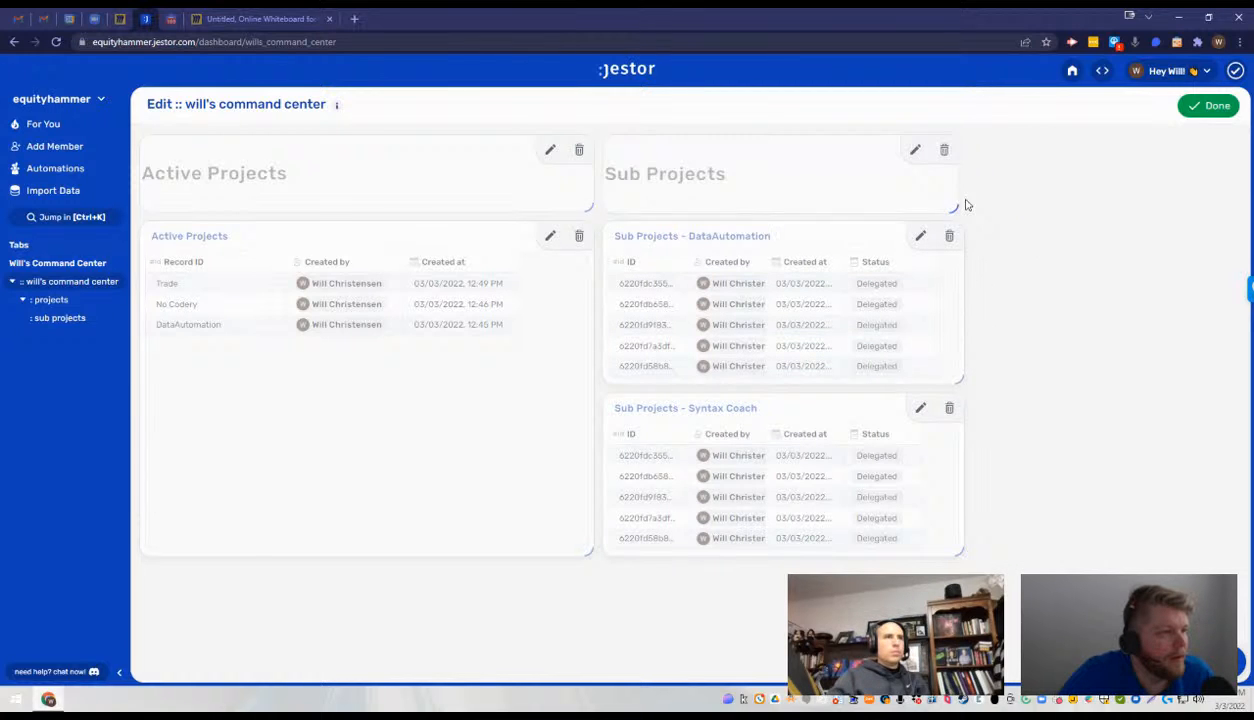
pyautogui.click(1207, 105)
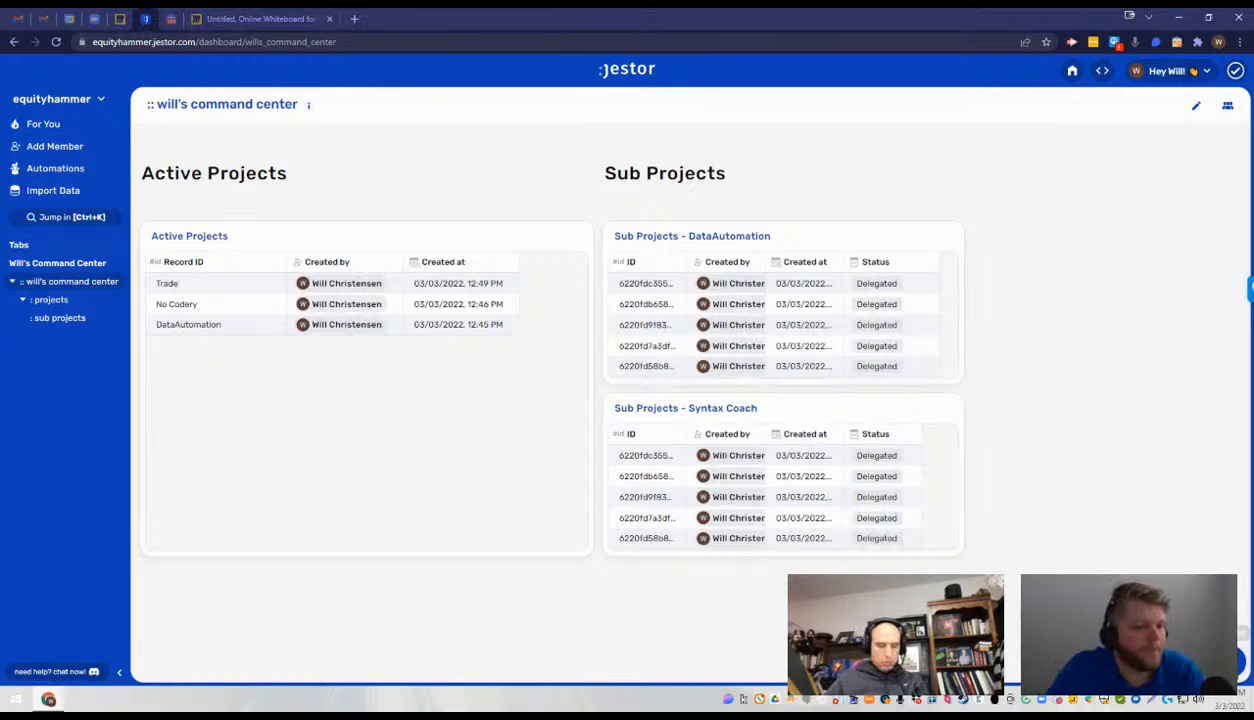
# - Start a dashboard table component named "Delegated Projects" based on the Projects table that contains the Name, Status and Tasks fields
pyautogui.click(1228, 661)
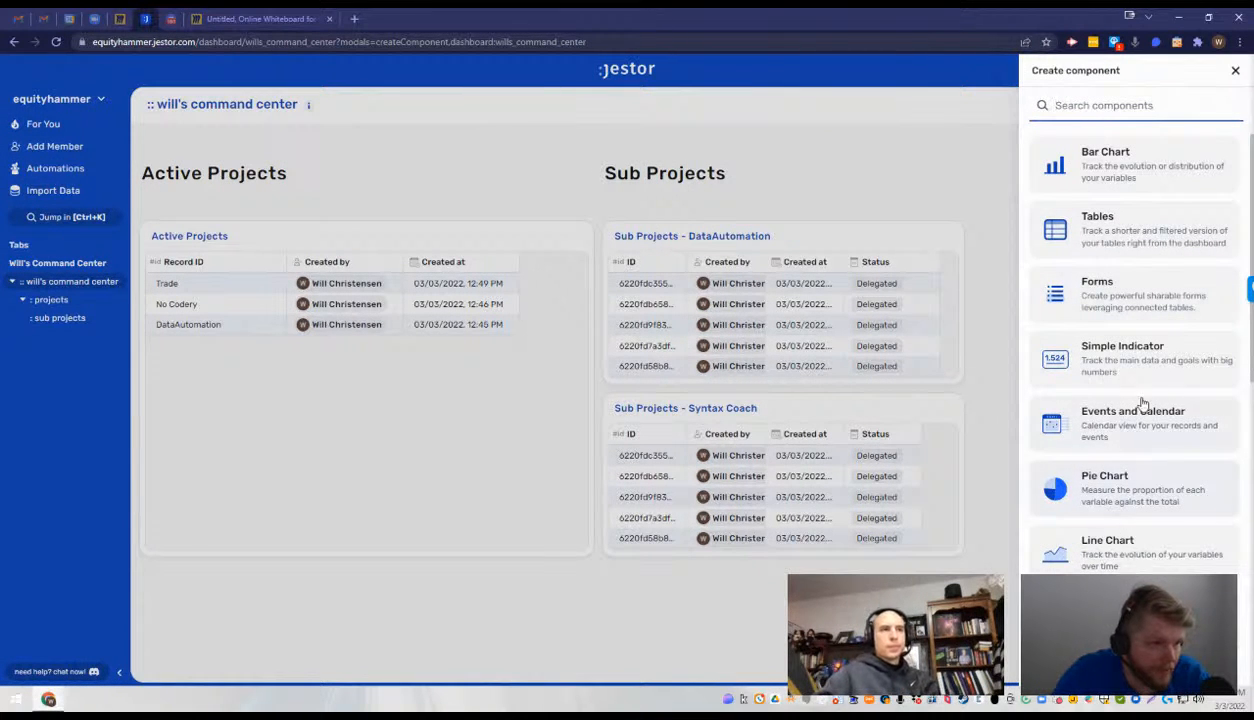
pyautogui.click(1125, 242)
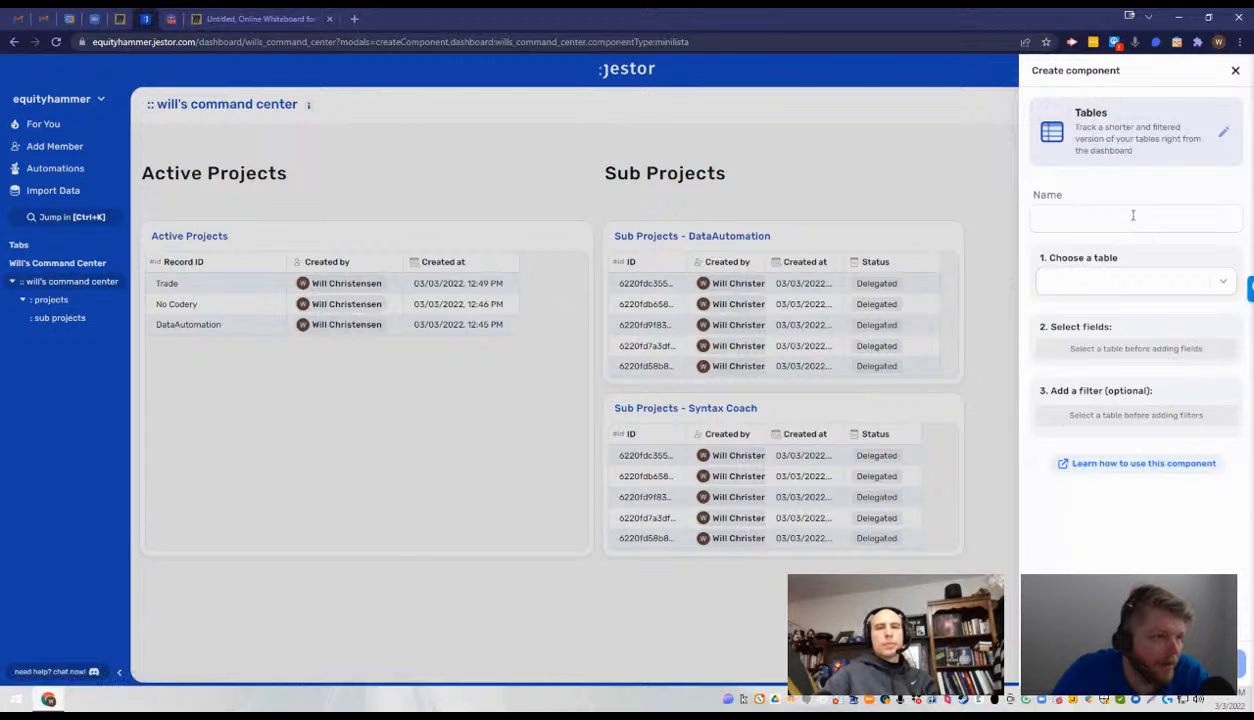
pyautogui.click(1134, 215)
pyautogui.write('Dele')
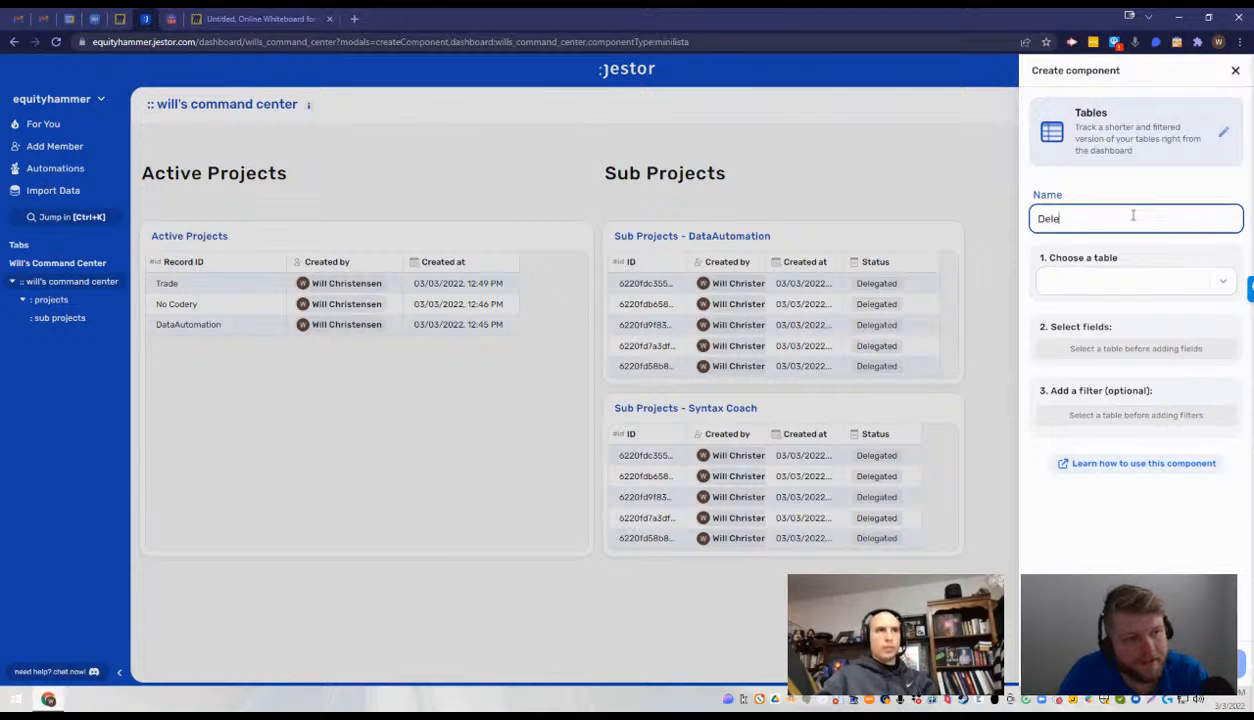
pyautogui.write('gated Proje')
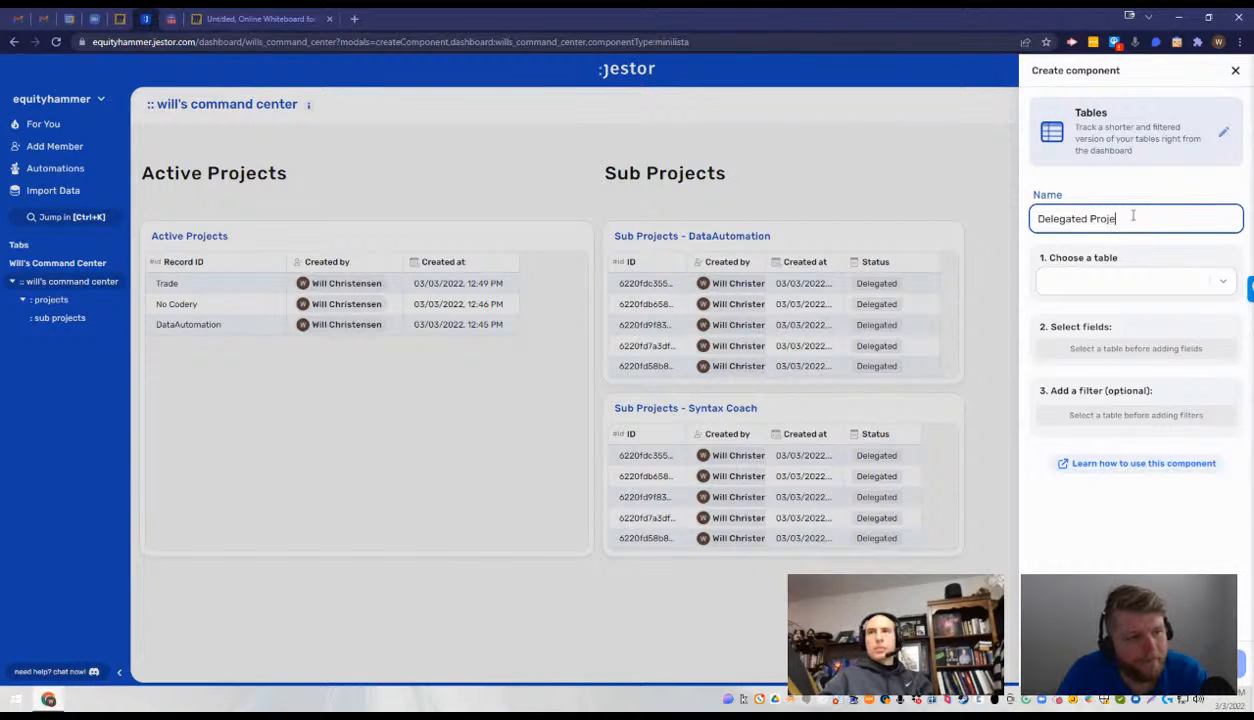
pyautogui.write('cts')
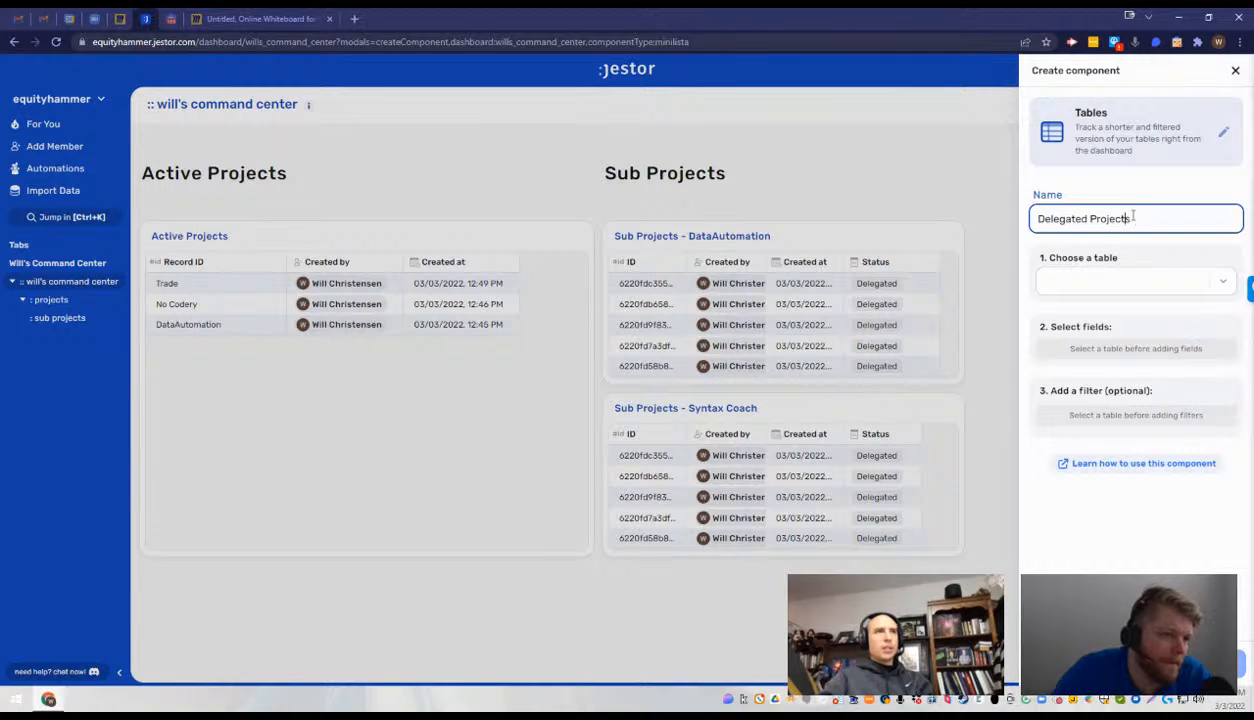
pyautogui.click(1134, 283)
pyautogui.click(1134, 312)
pyautogui.click(1148, 286)
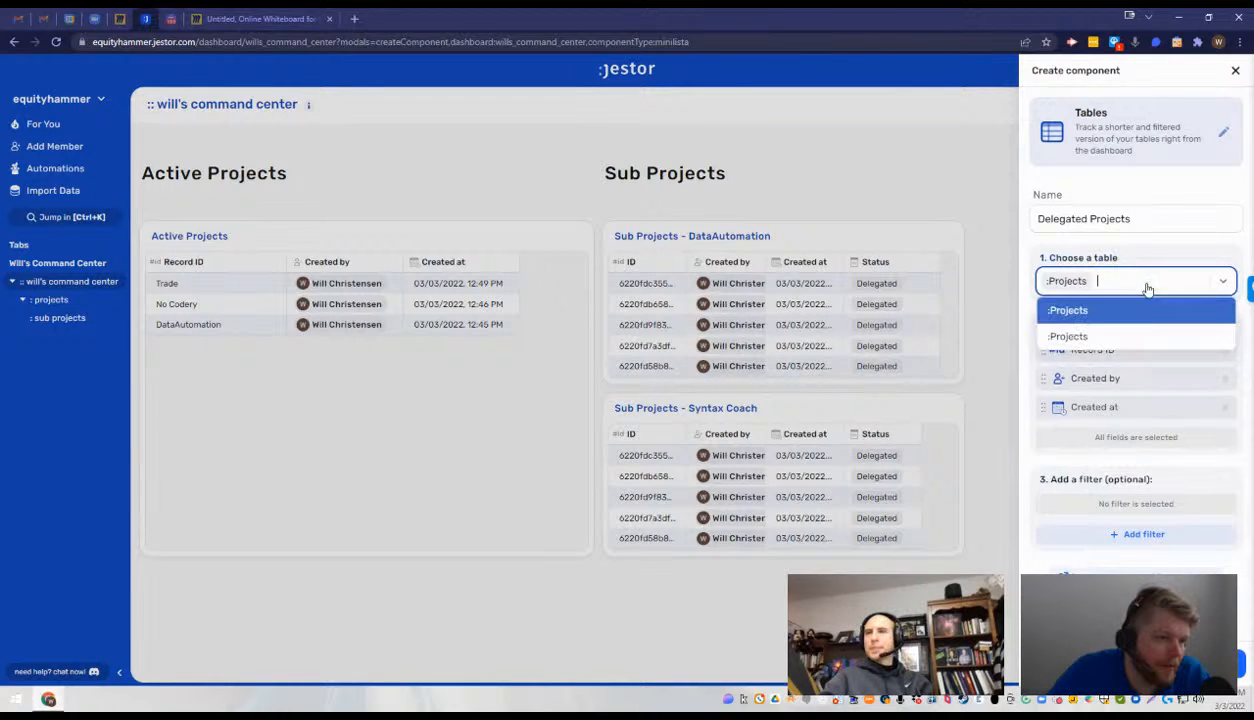
pyautogui.click(1133, 337)
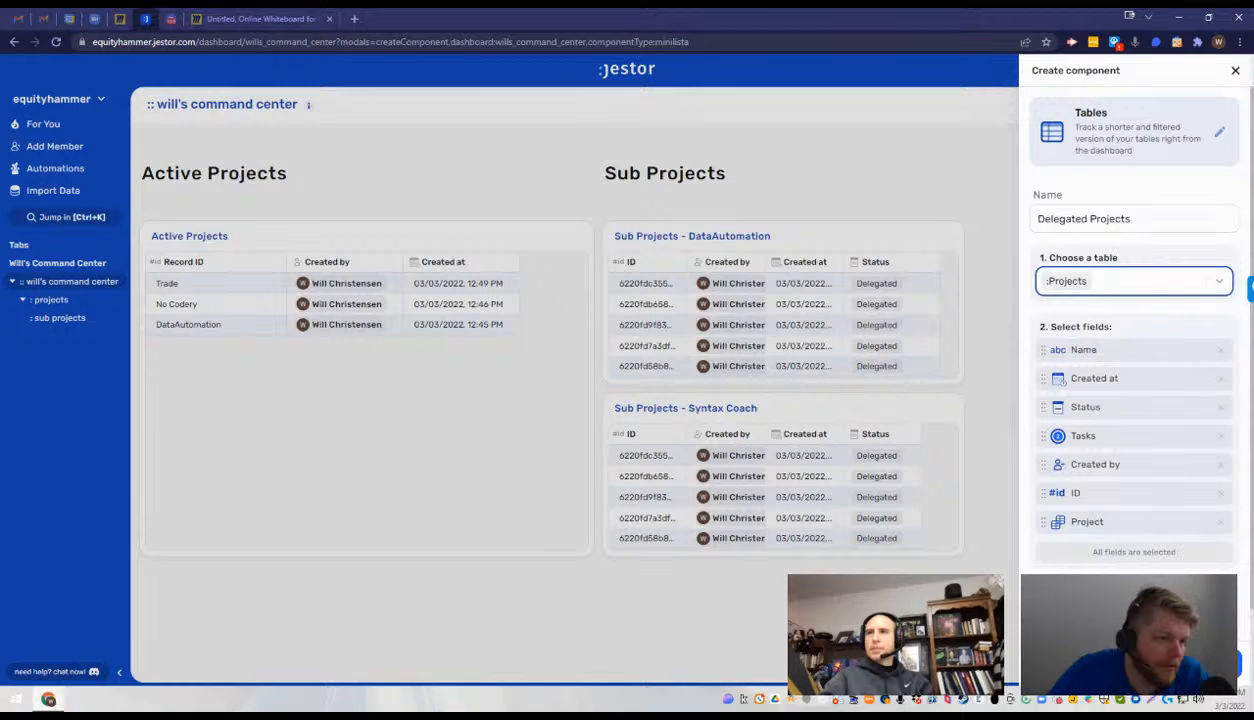
# - Filter the Delegated Projects component to records whose Status contains any Delegated, and create the component
pyautogui.scroll(-1, 1134, 330)
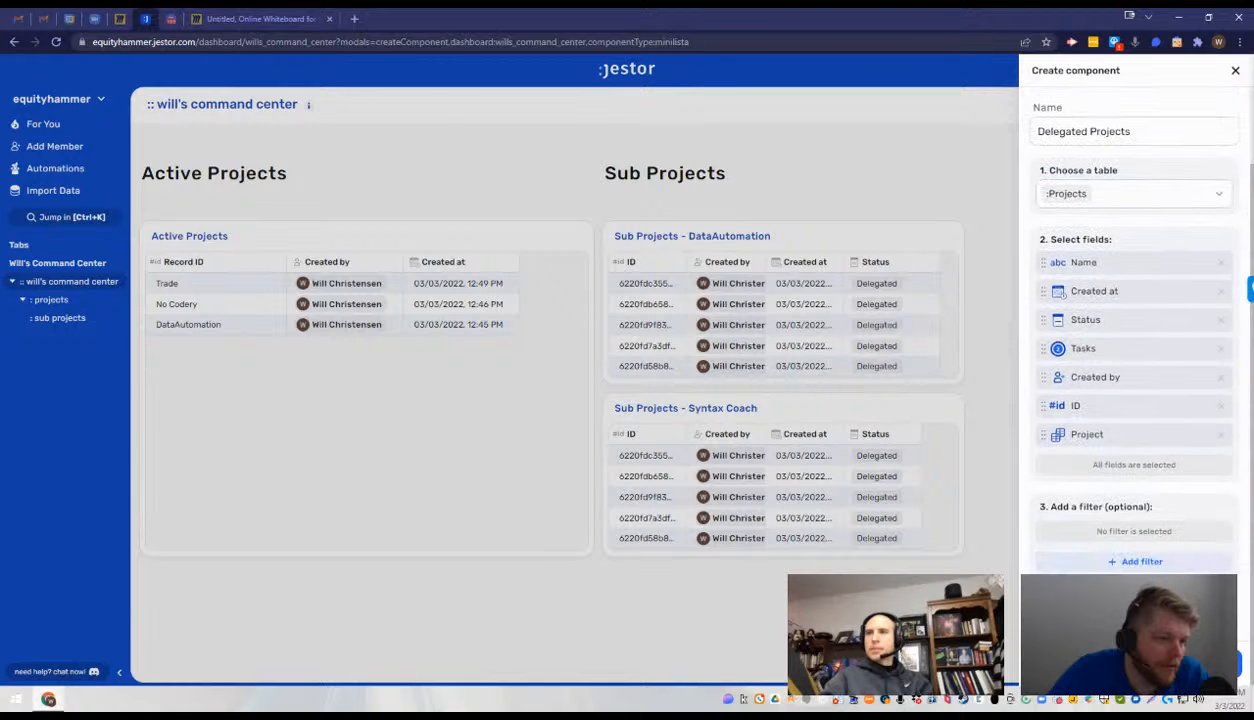
pyautogui.click(1165, 565)
pyautogui.click(574, 254)
pyautogui.click(606, 257)
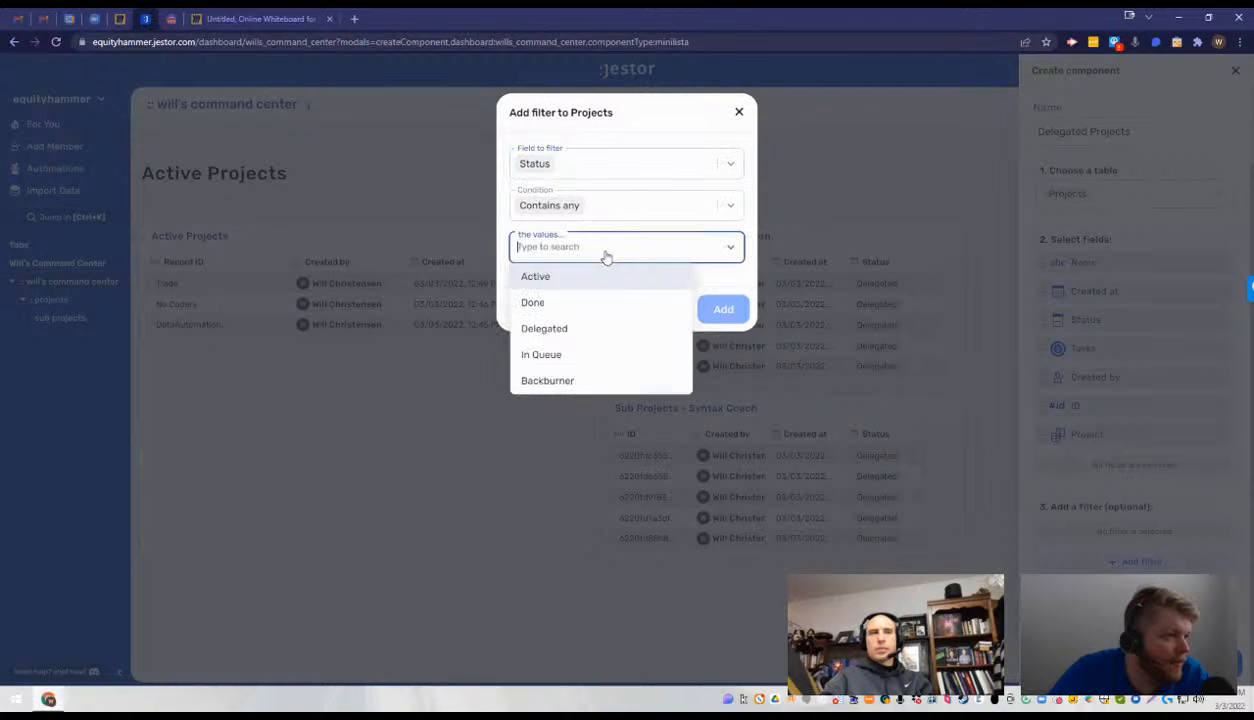
pyautogui.click(599, 330)
pyautogui.click(733, 311)
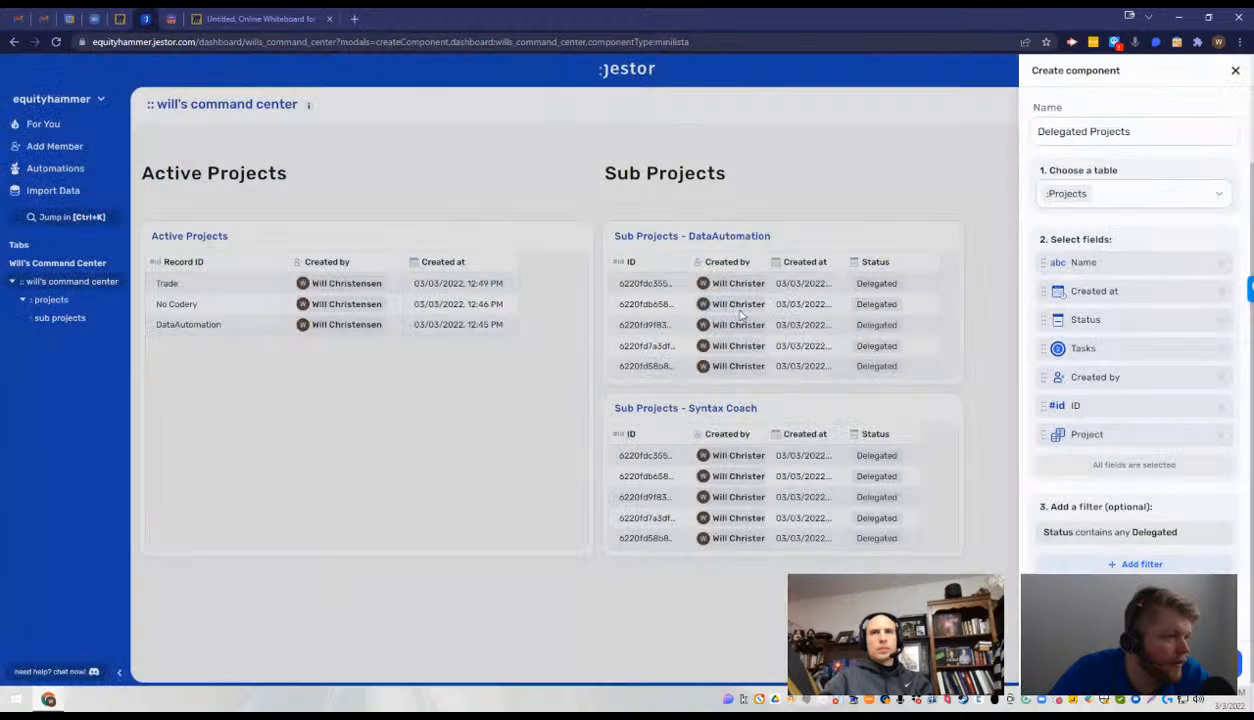
pyautogui.click(1206, 663)
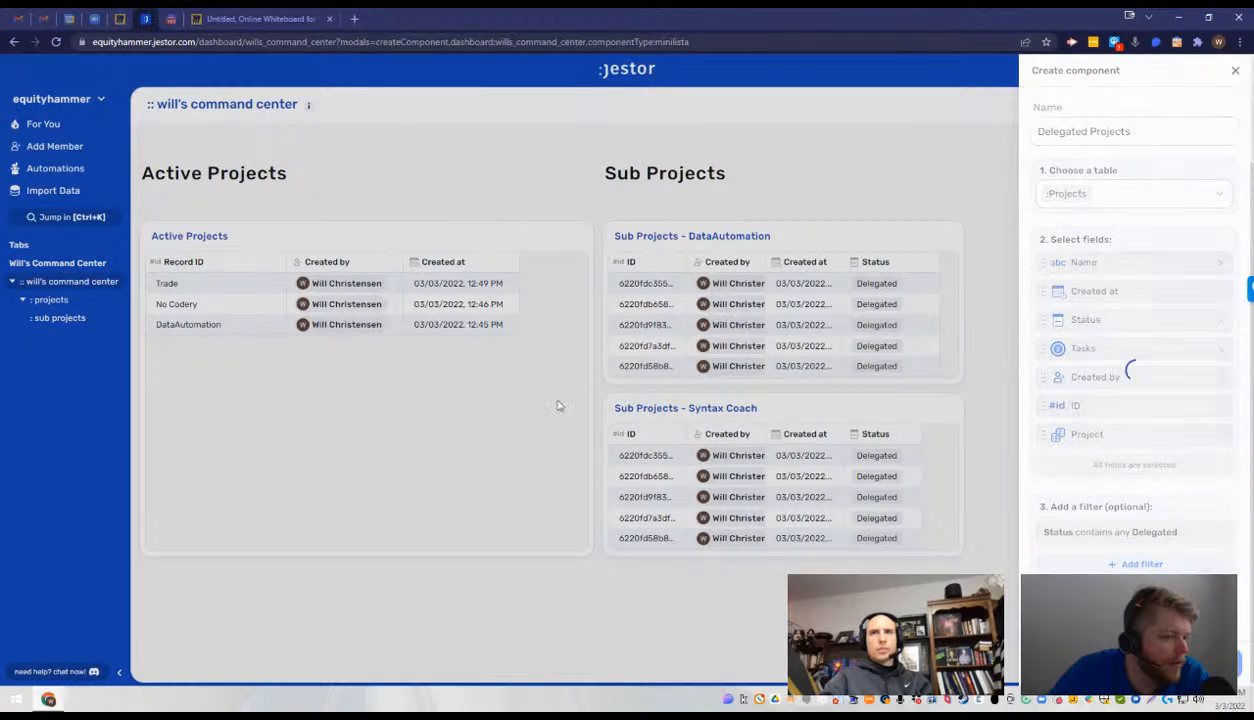
# - Examine the rows and all columns of the new Delegated Projects table, including the linked Project column
pyautogui.scroll(-2, 386, 378)
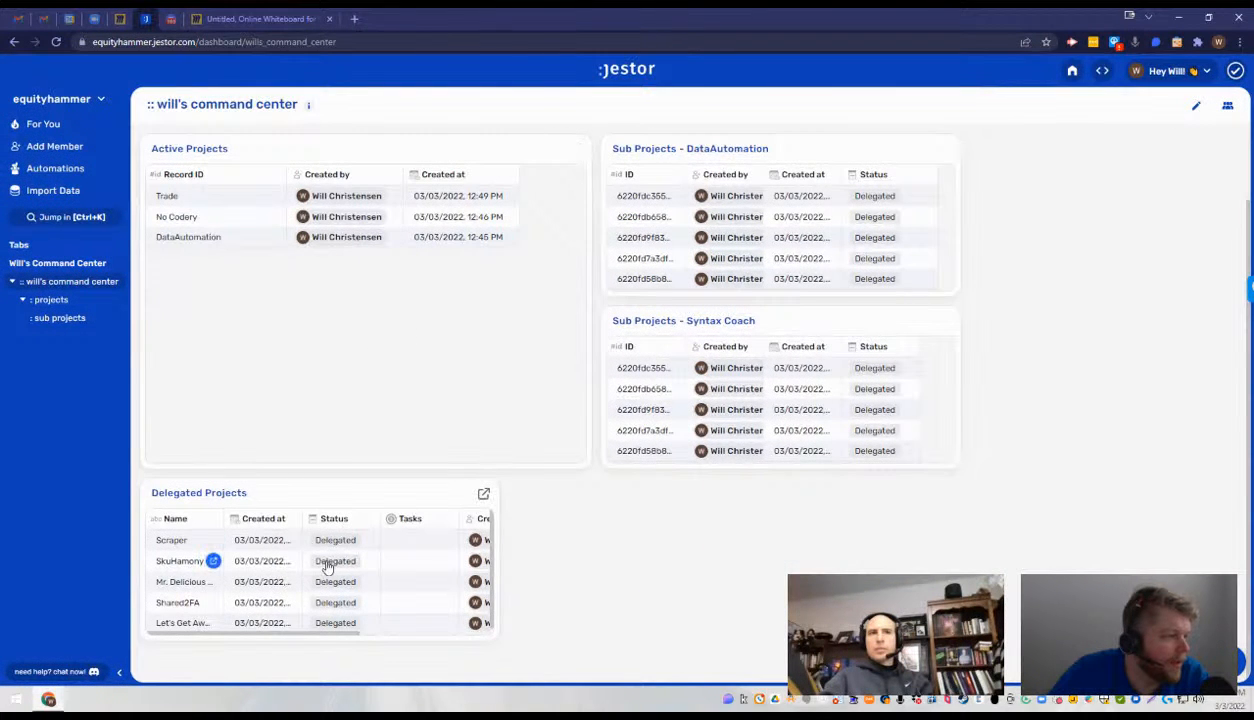
pyautogui.scroll(-1, 328, 568)
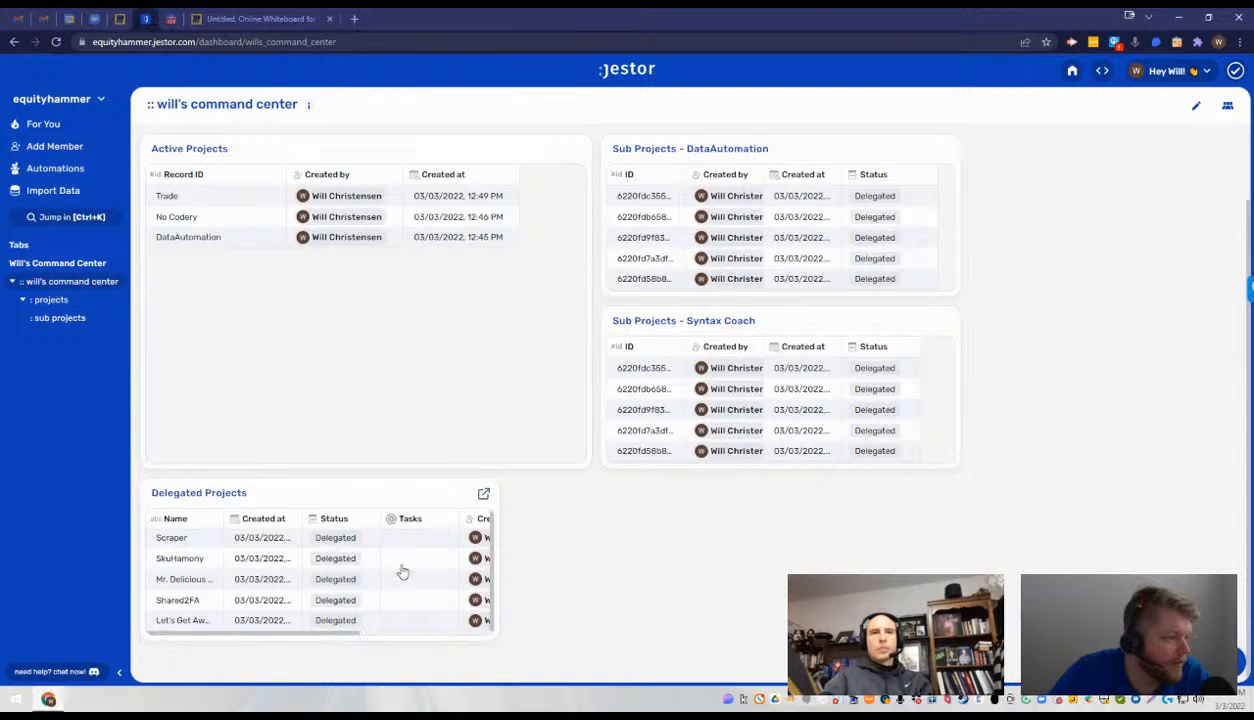
pyautogui.hscroll(3, 400, 566)
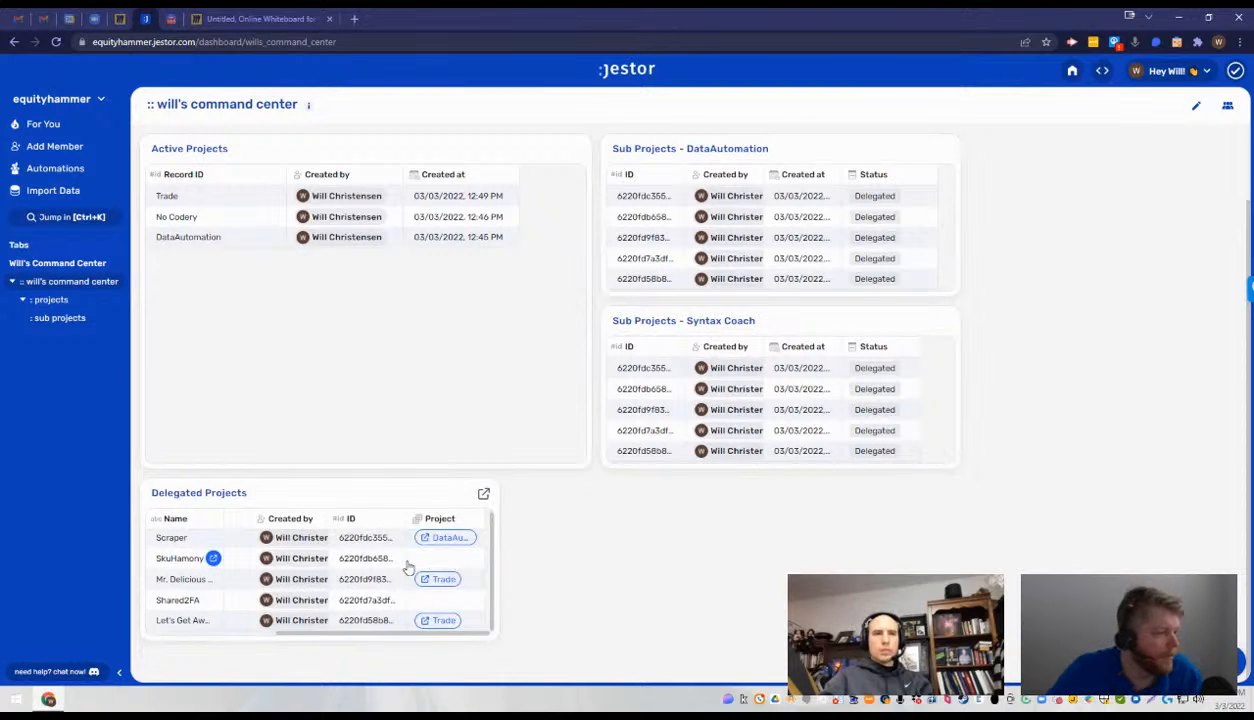
pyautogui.hscroll(-3, 406, 566)
pyautogui.hscroll(2, 406, 566)
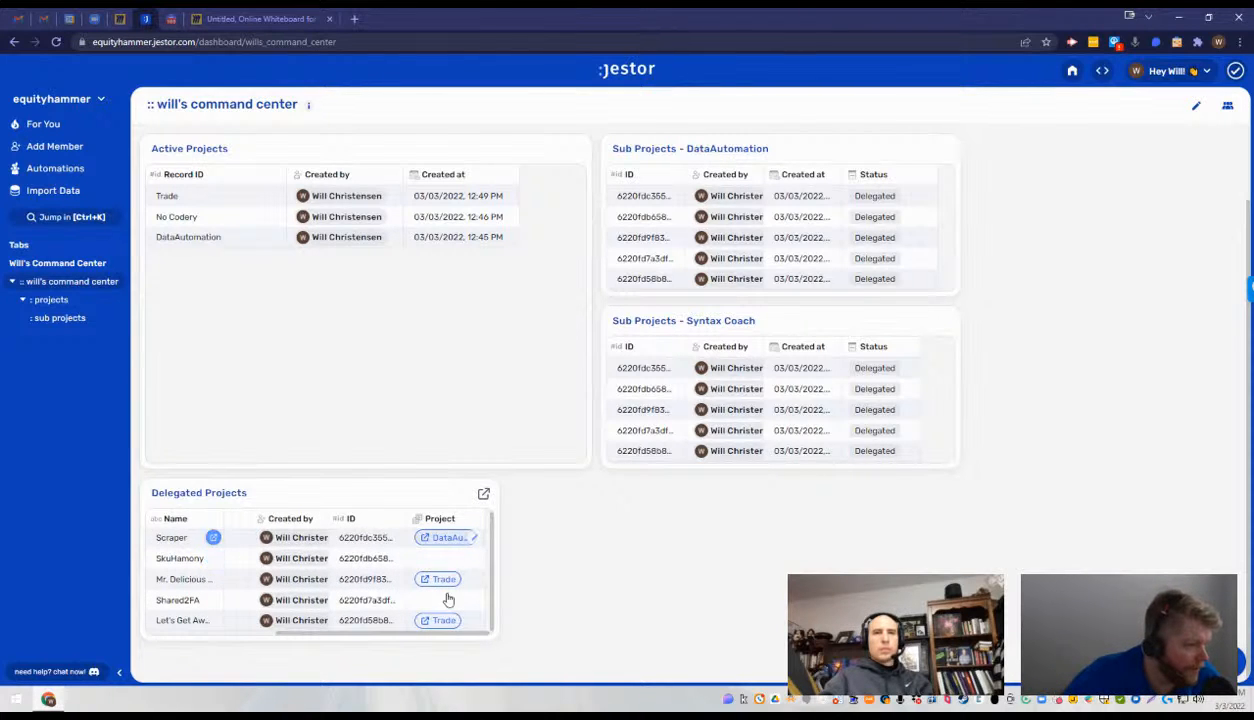
pyautogui.hscroll(-5, 443, 572)
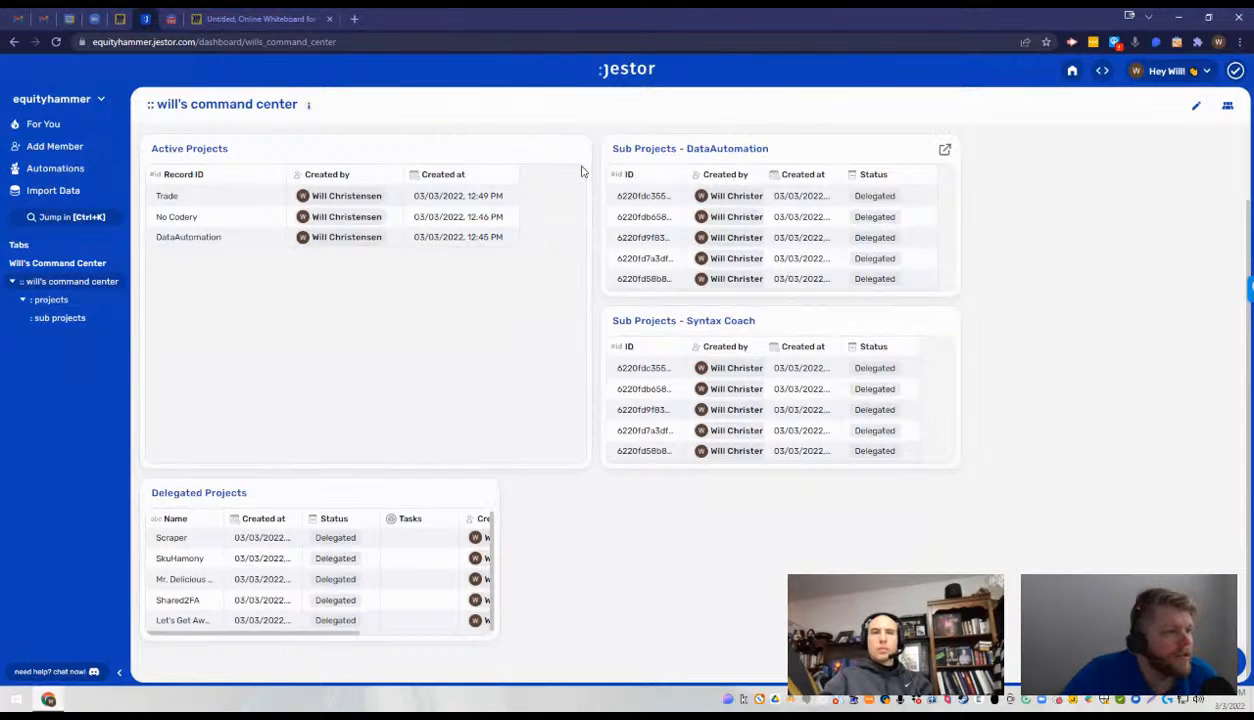
# - In the sub projects table, check the full names of the Mr. Delicious and Shared2FA rows and view a linked Trade project record
pyautogui.click(76, 319)
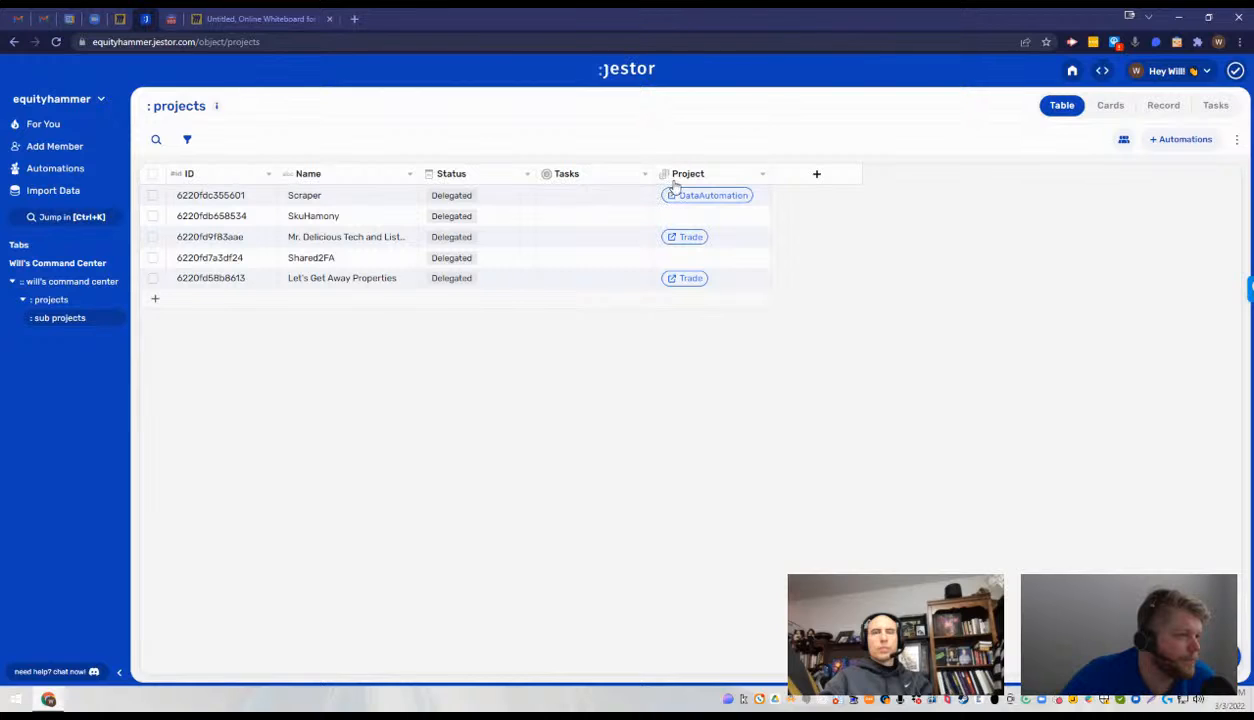
pyautogui.doubleClick(351, 240)
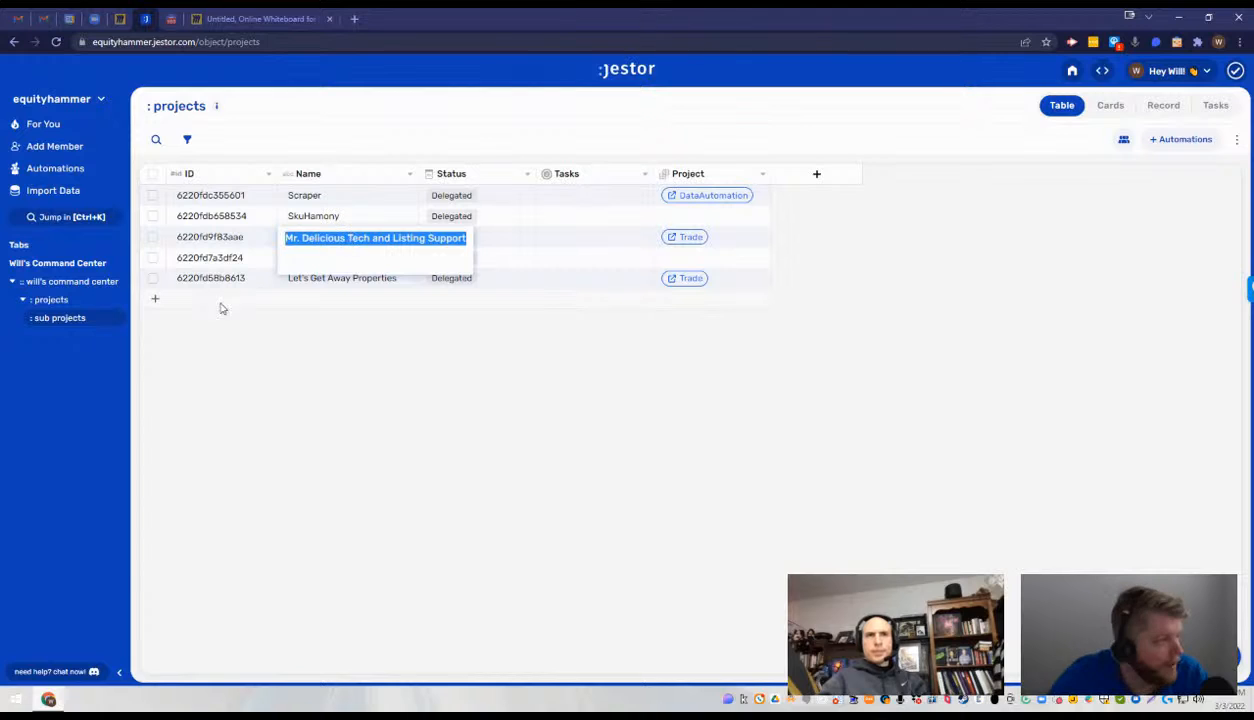
pyautogui.click(516, 331)
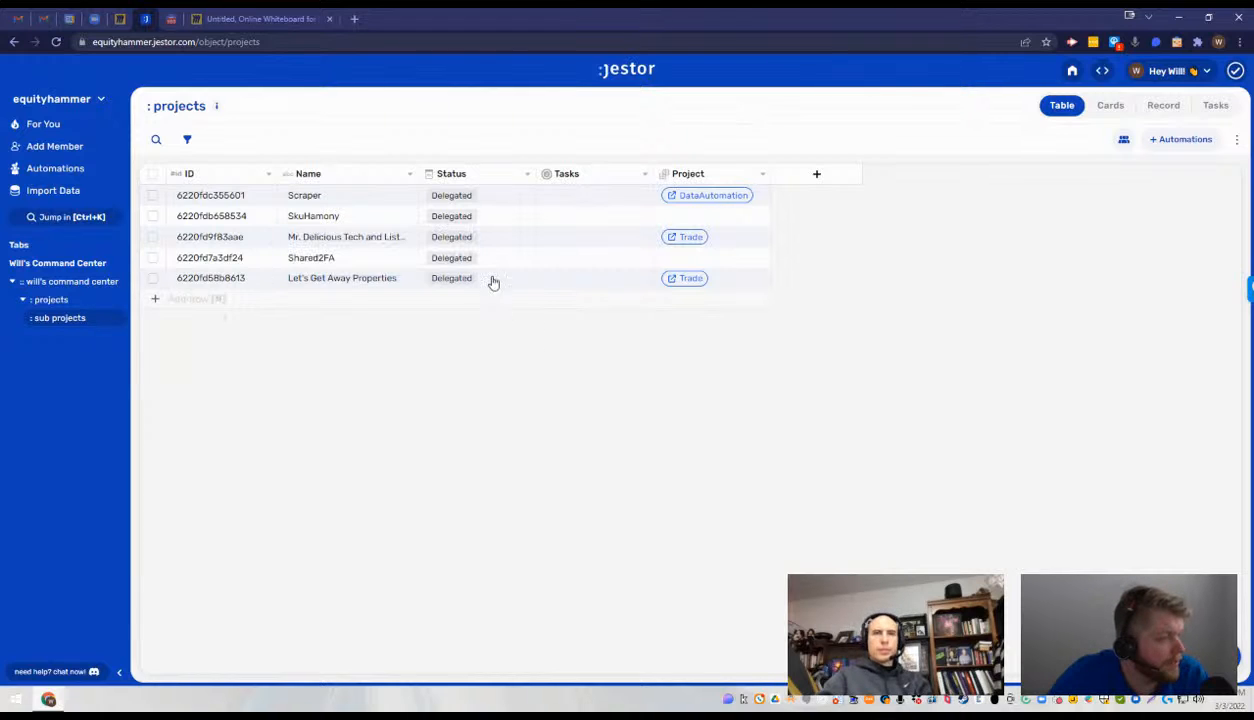
pyautogui.click(347, 258)
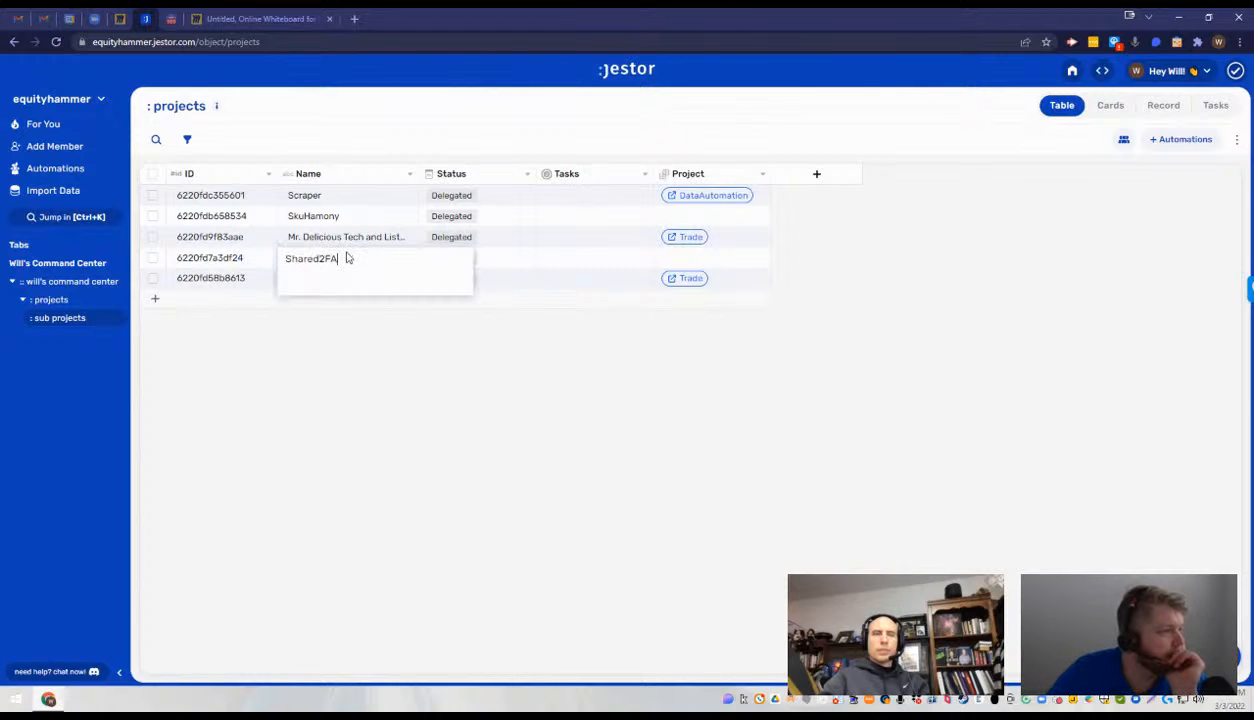
pyautogui.doubleClick(342, 260)
pyautogui.click(385, 236)
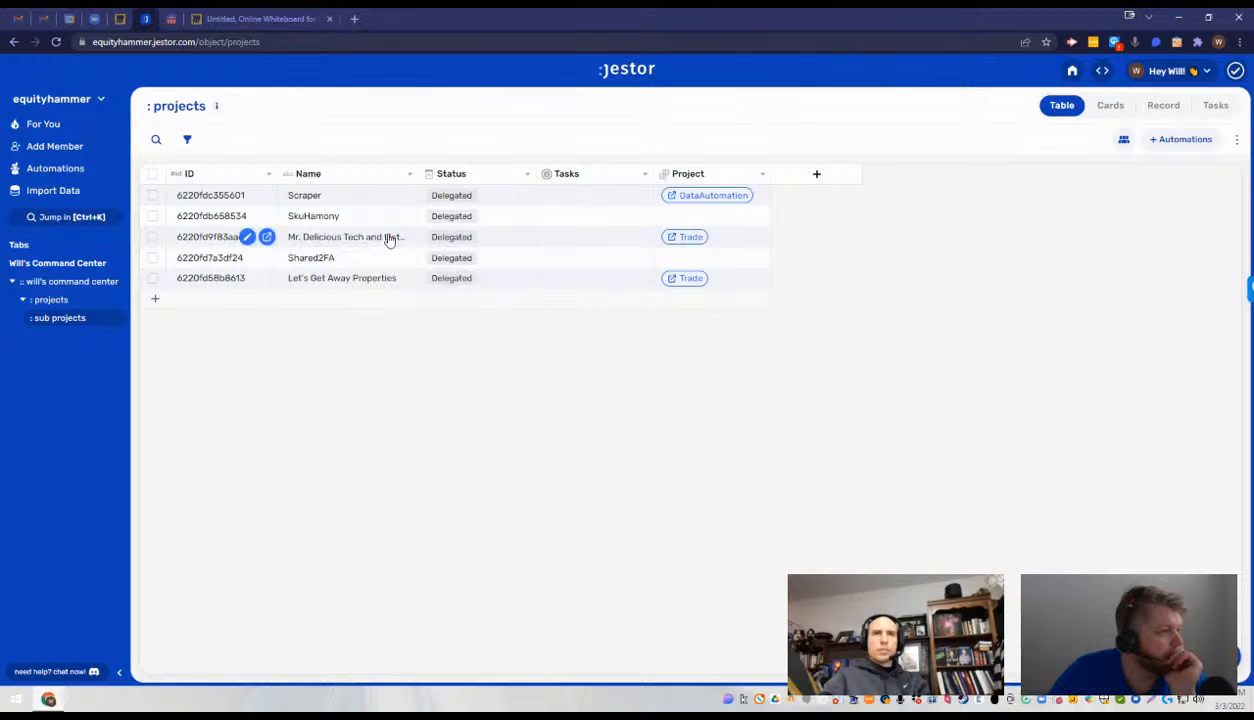
pyautogui.click(701, 245)
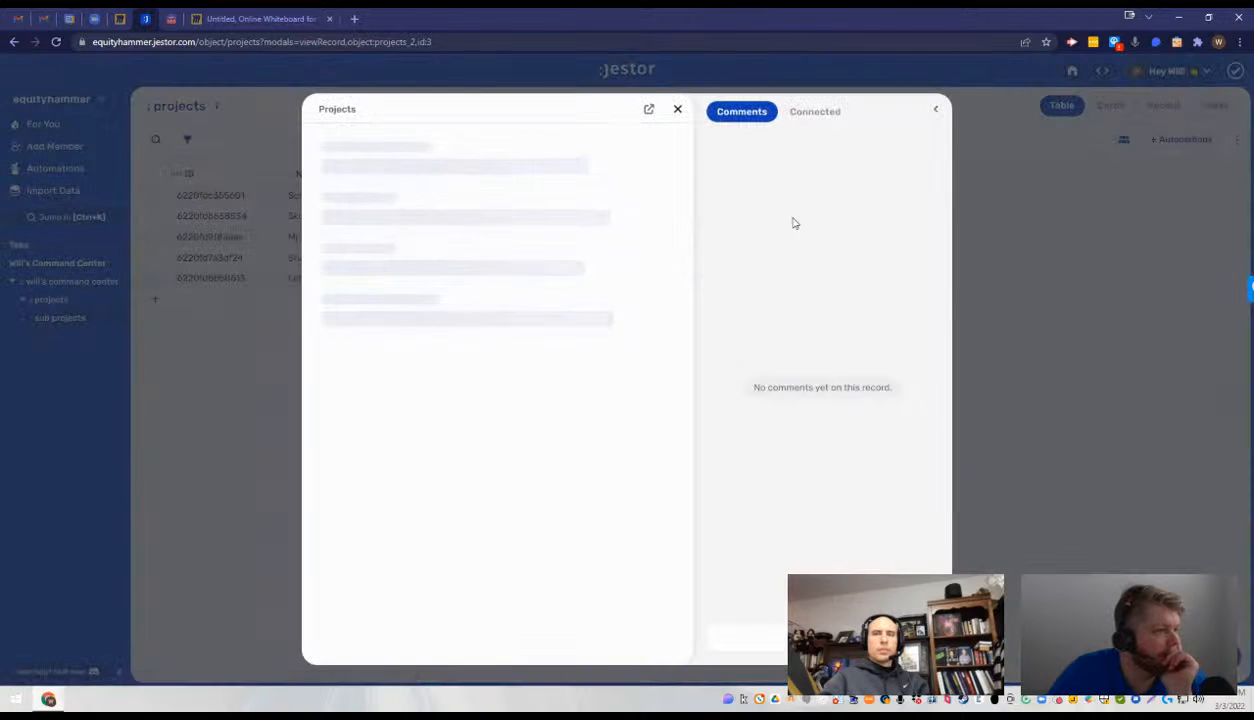
pyautogui.press('Escape')
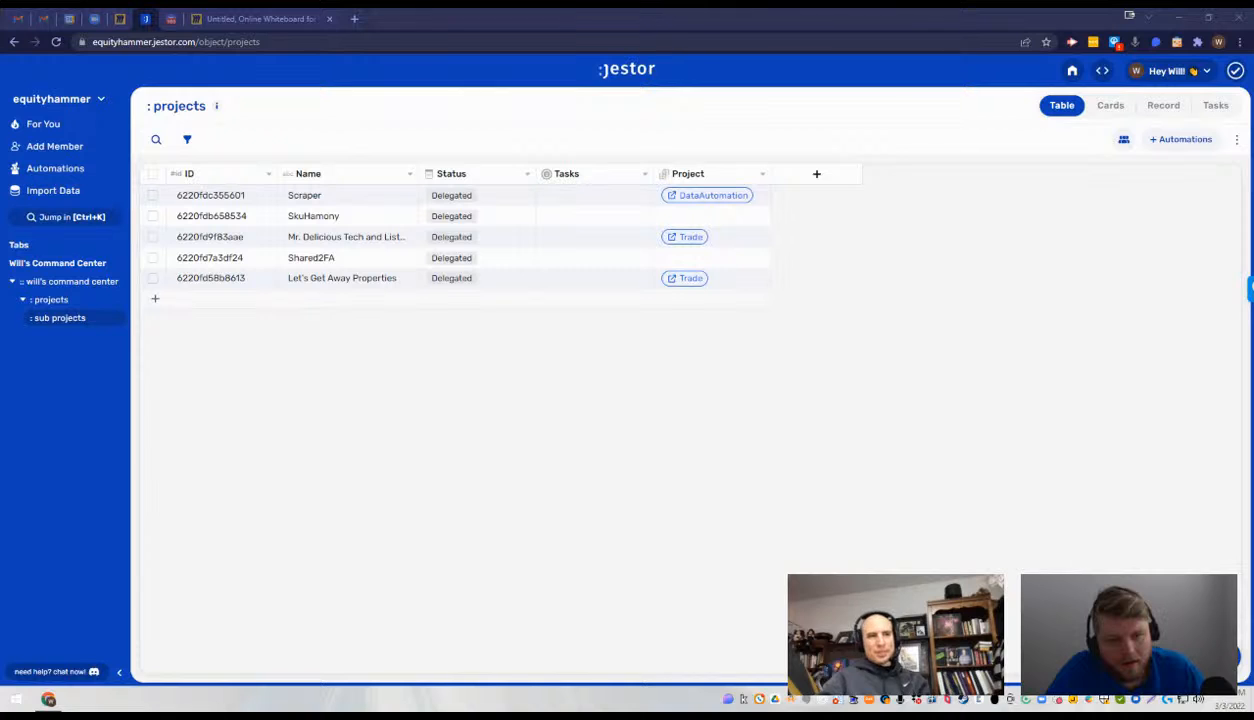
# - Add a record with the Record ID "One Heart One Light" to the parent projects table
pyautogui.click(58, 317)
pyautogui.click(230, 266)
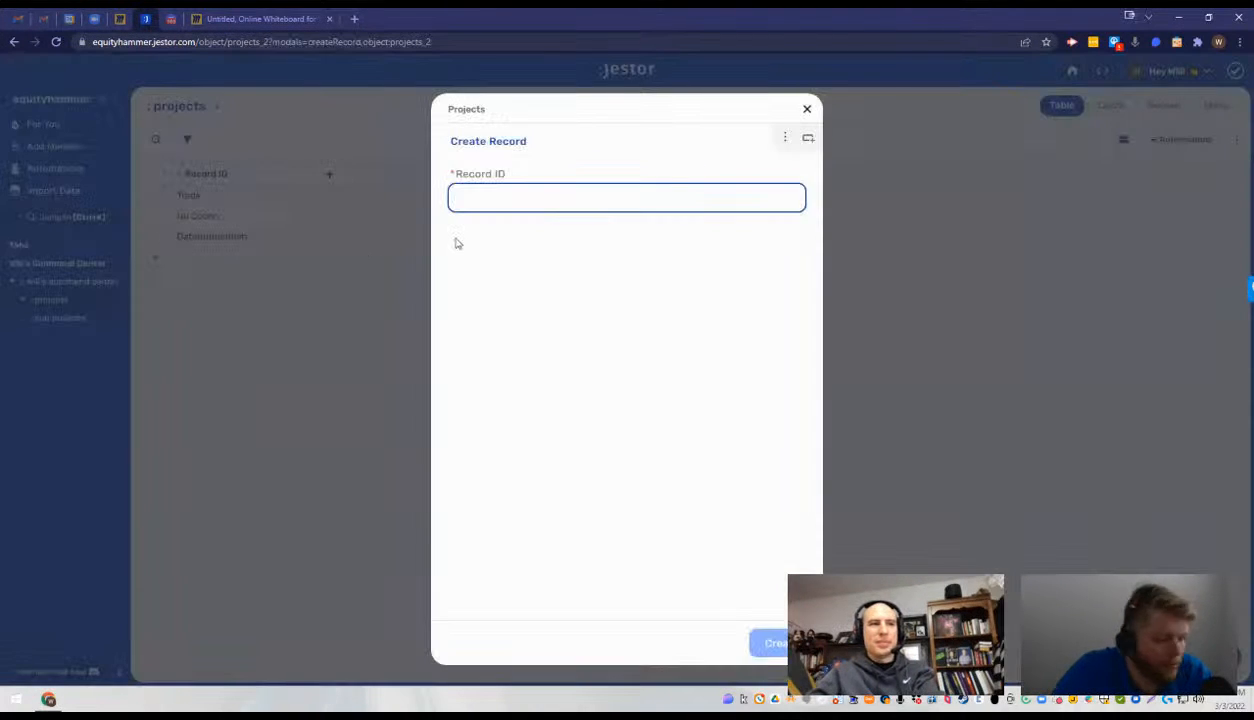
pyautogui.write('One Heart One Light')
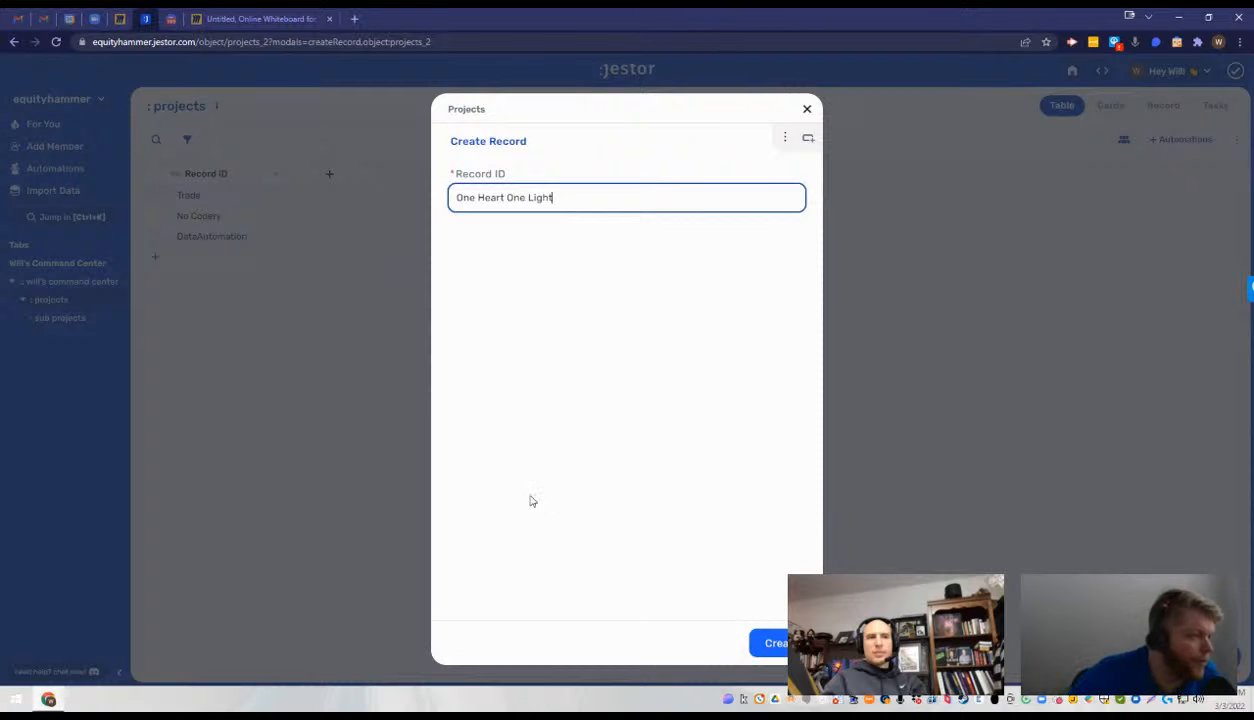
pyautogui.press('Return')
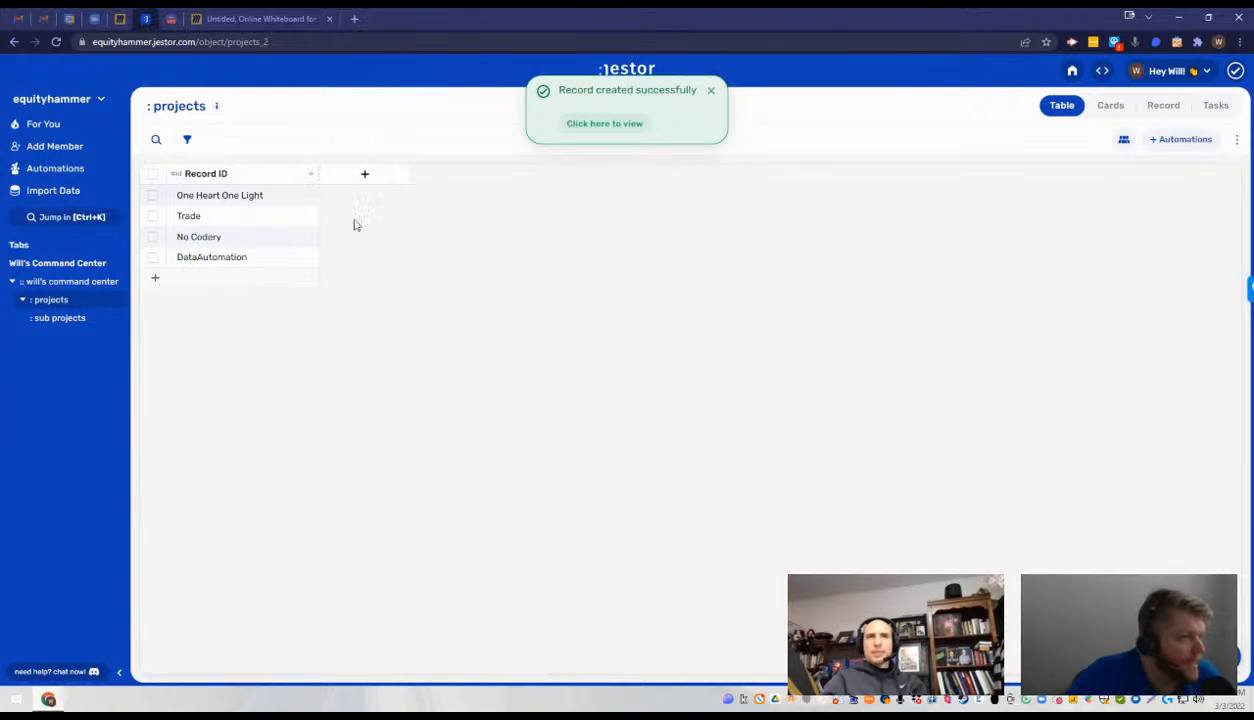
pyautogui.click(711, 93)
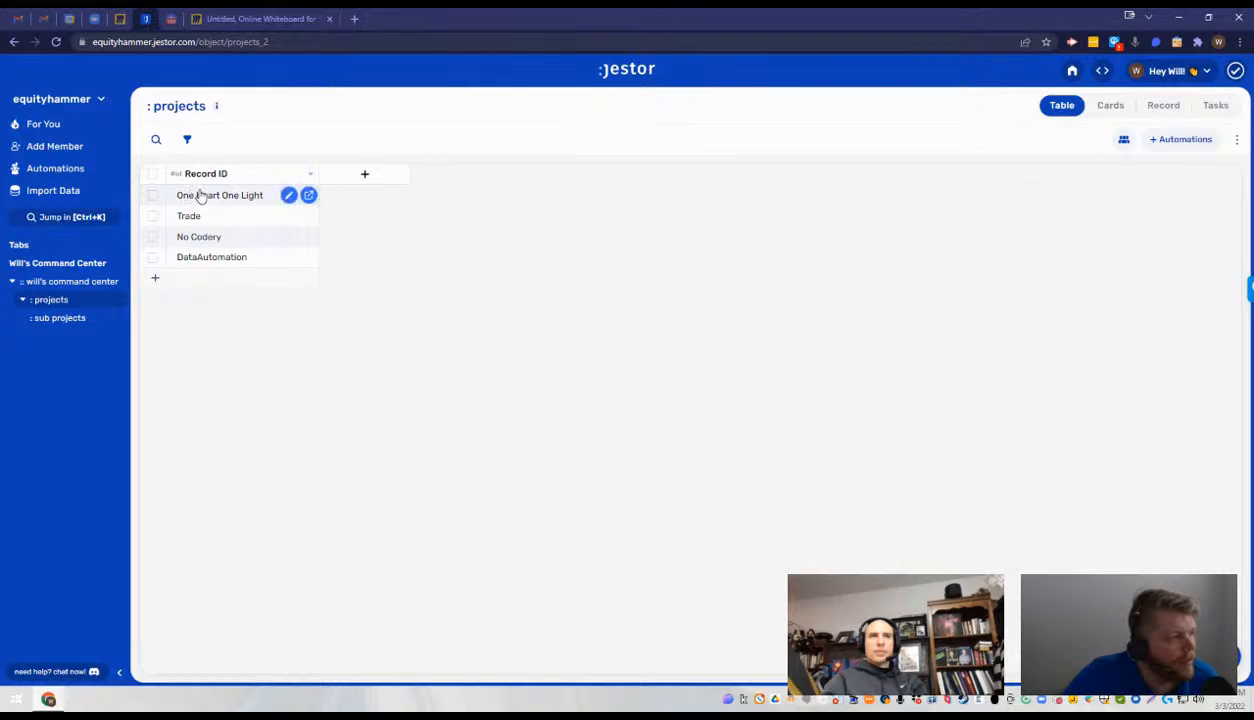
# - Review the One Heart One Light record and its connected records, and the Active Projects component's settings on the command center dashboard
pyautogui.click(309, 195)
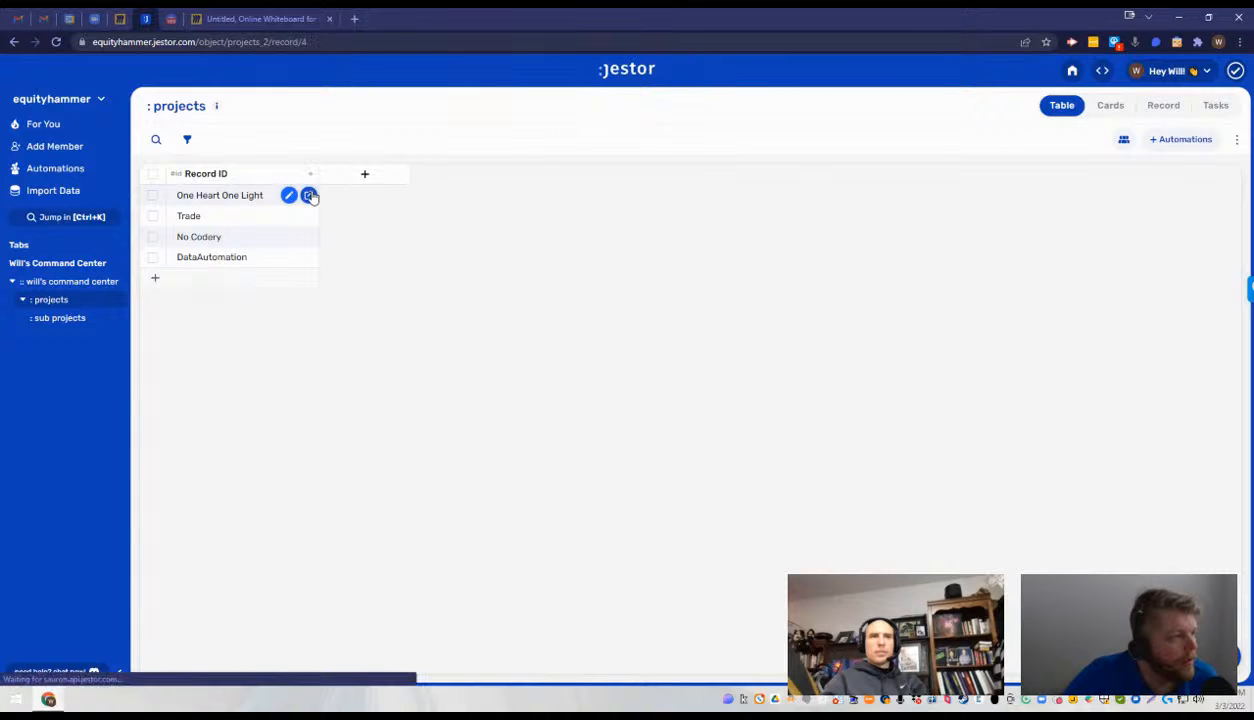
pyautogui.click(75, 303)
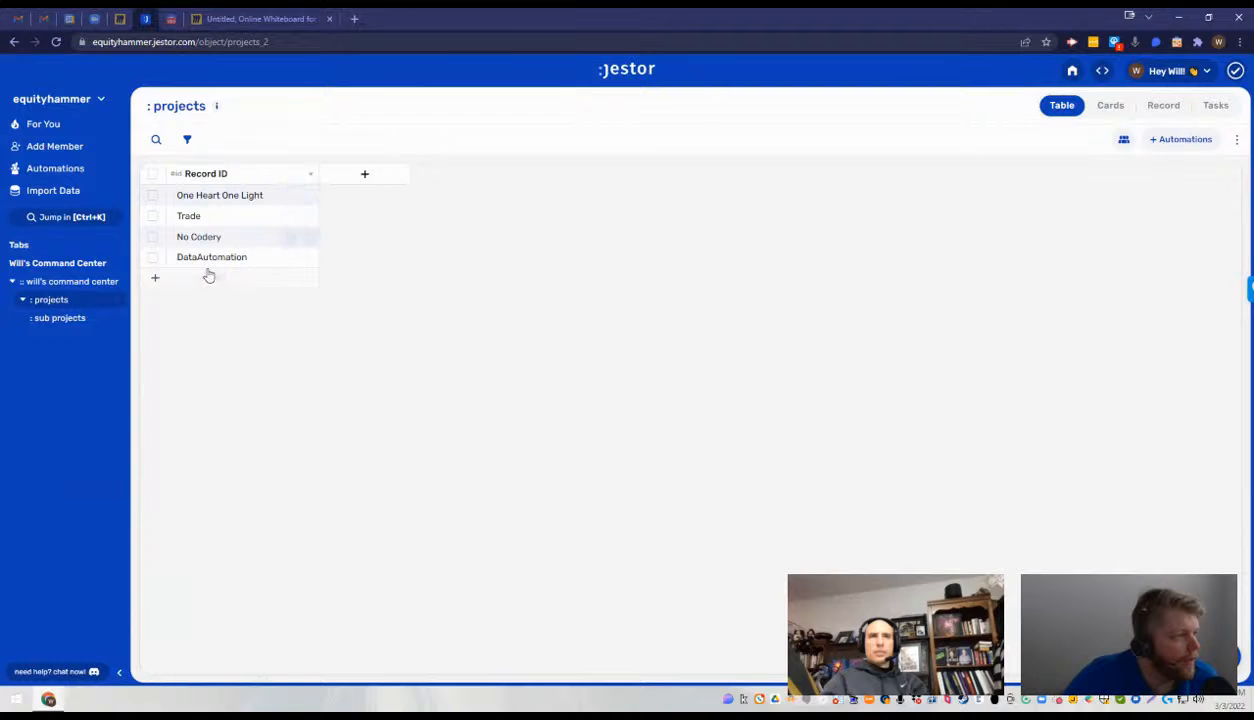
pyautogui.click(80, 283)
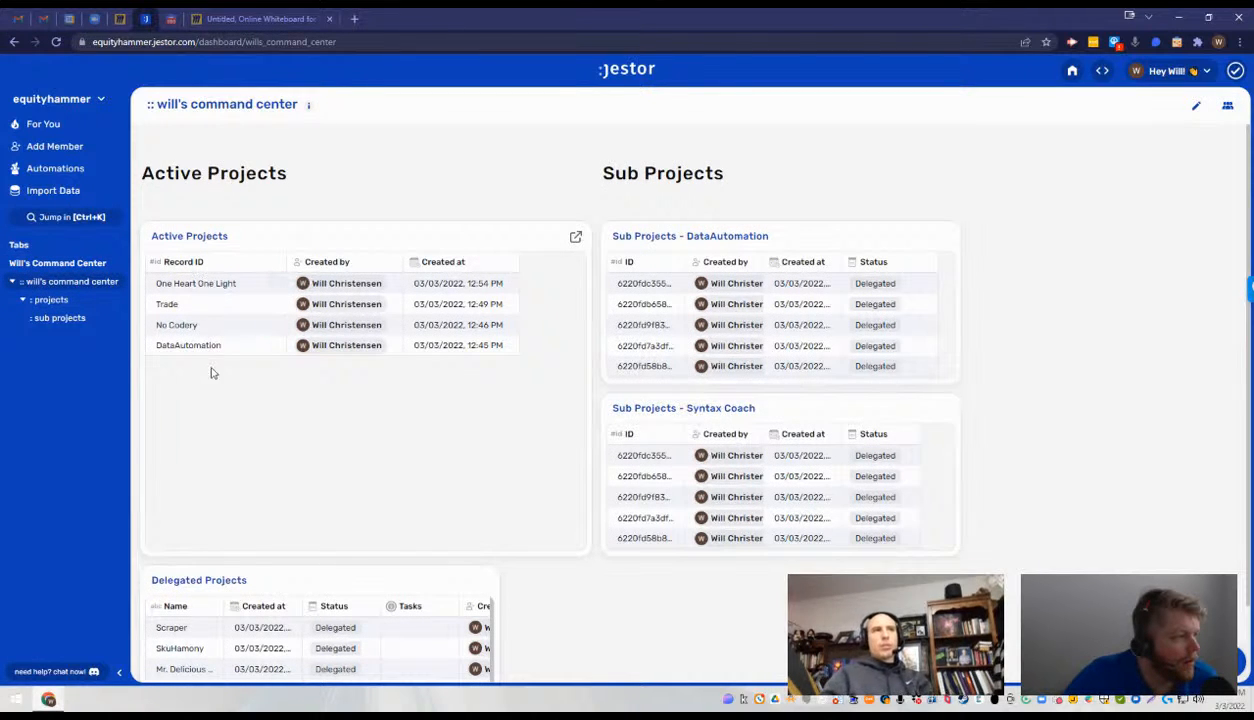
pyautogui.click(1196, 105)
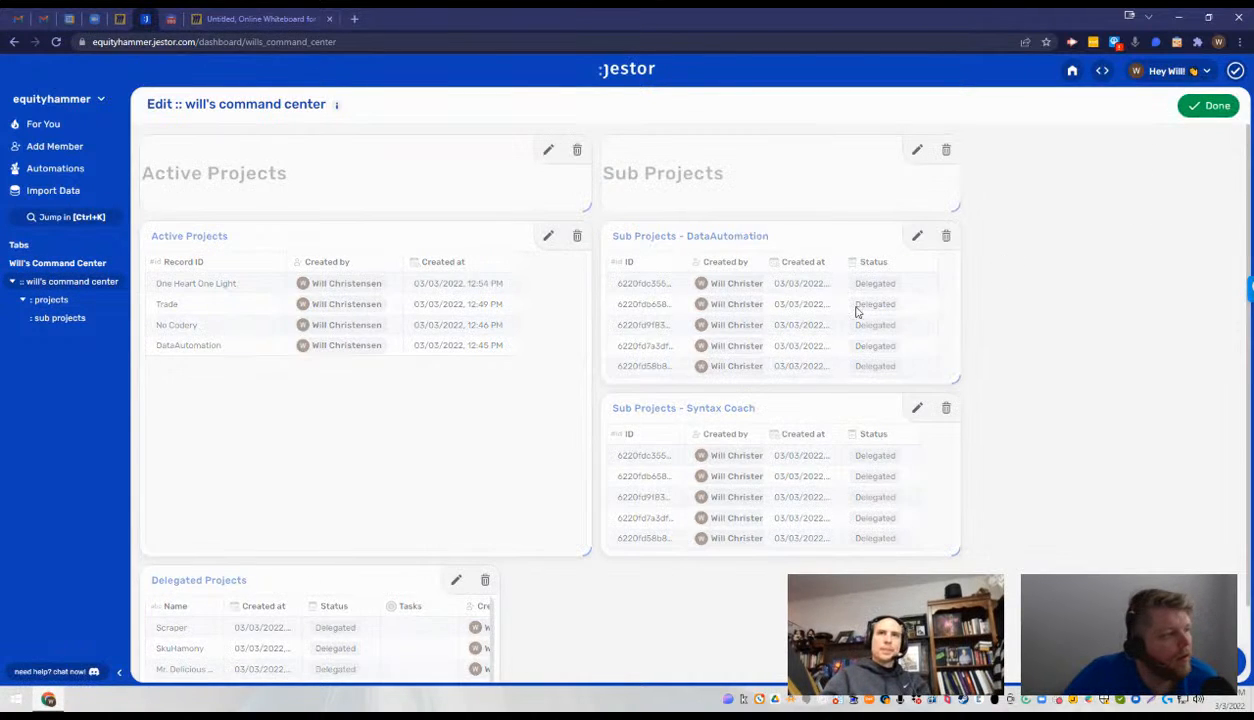
pyautogui.click(548, 237)
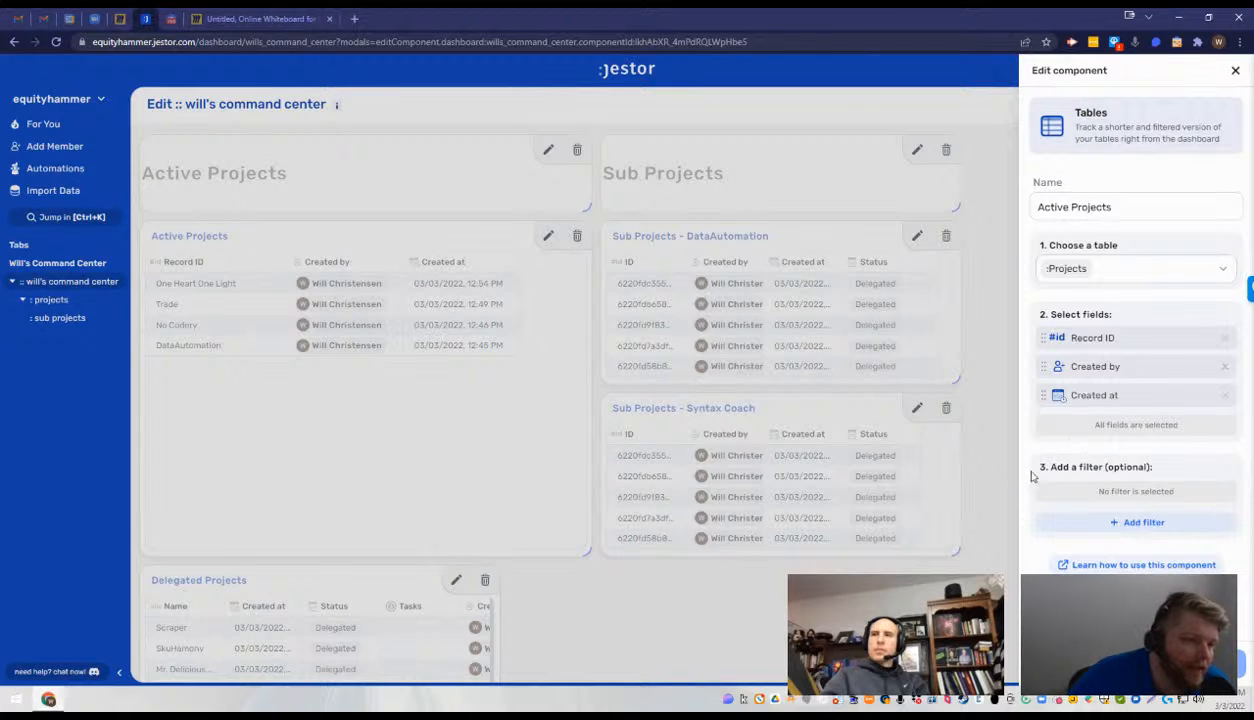
pyautogui.click(1001, 490)
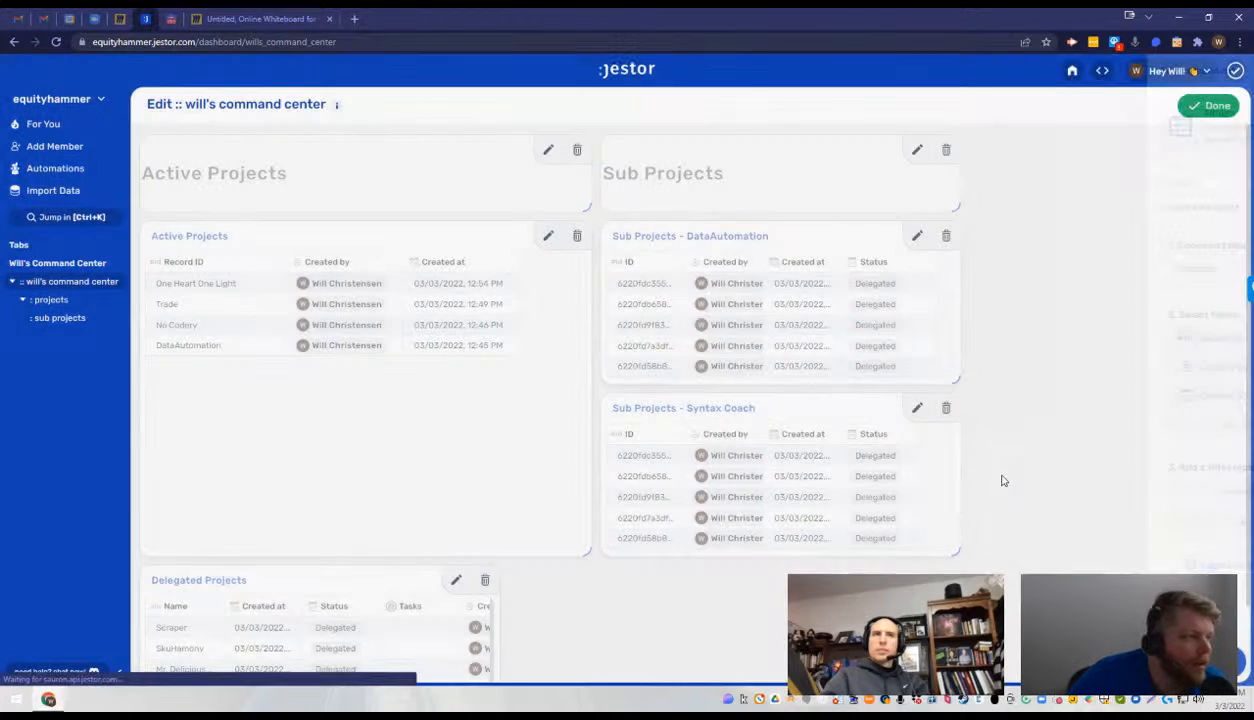
# - Sort the sub projects table by Name from Z to A
pyautogui.click(60, 318)
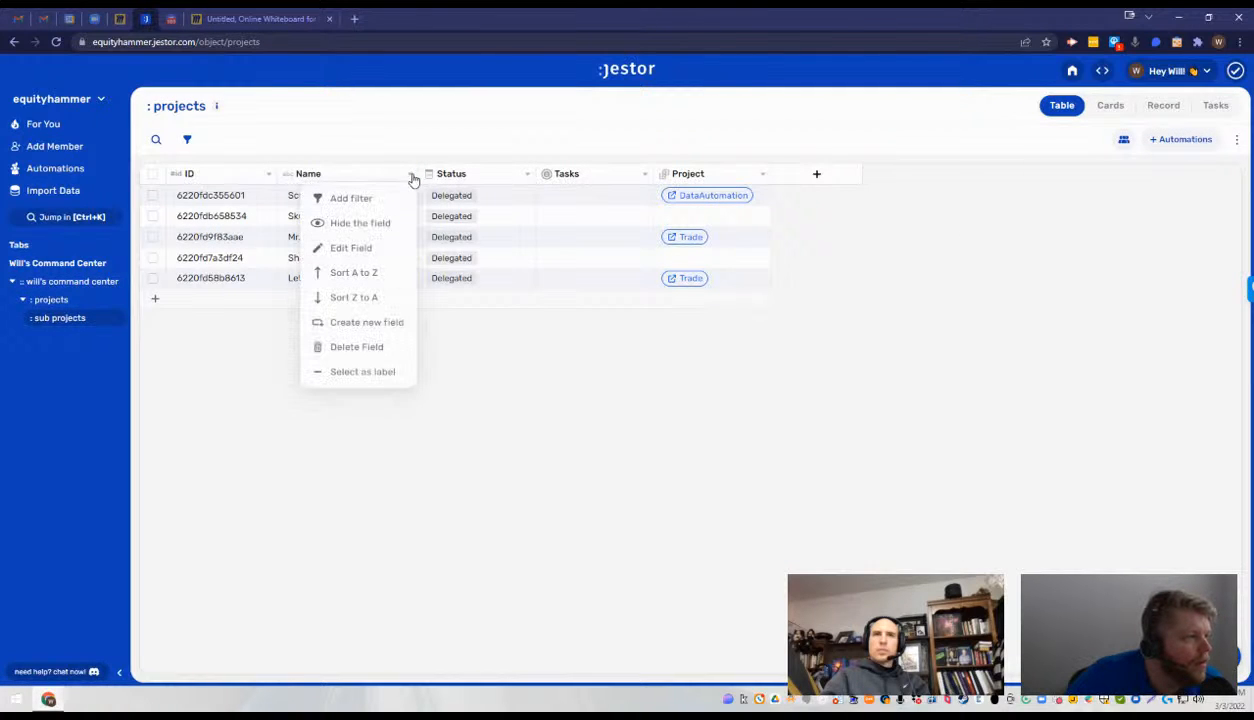
pyautogui.click(355, 298)
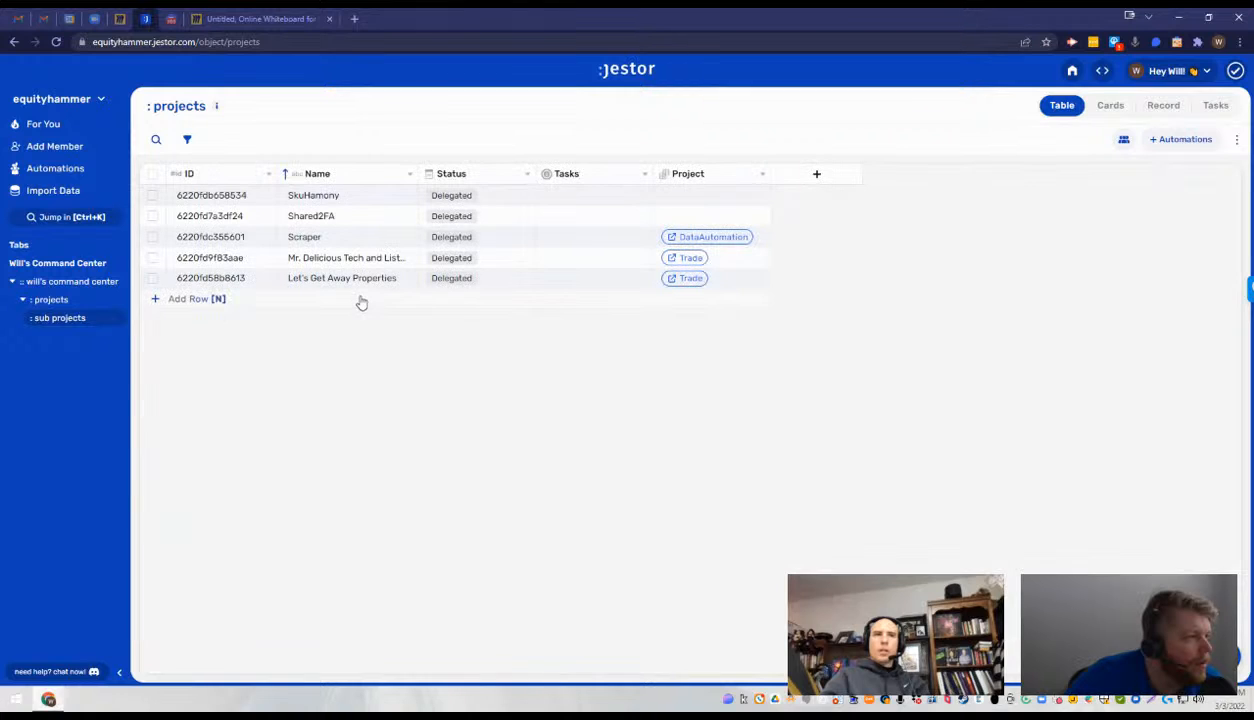
# - Check the Delegated Projects list on the command center dashboard, and sort the sub projects table by Name from Z to A again
pyautogui.click(60, 281)
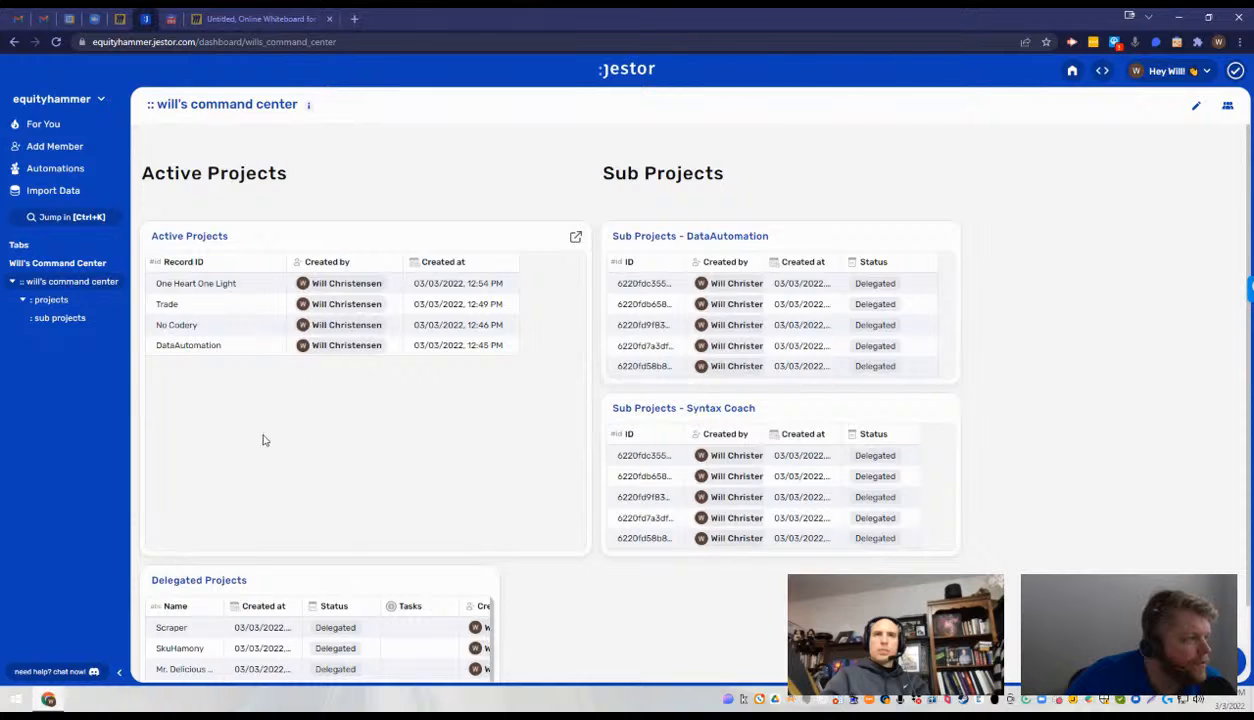
pyautogui.scroll(-1, 263, 440)
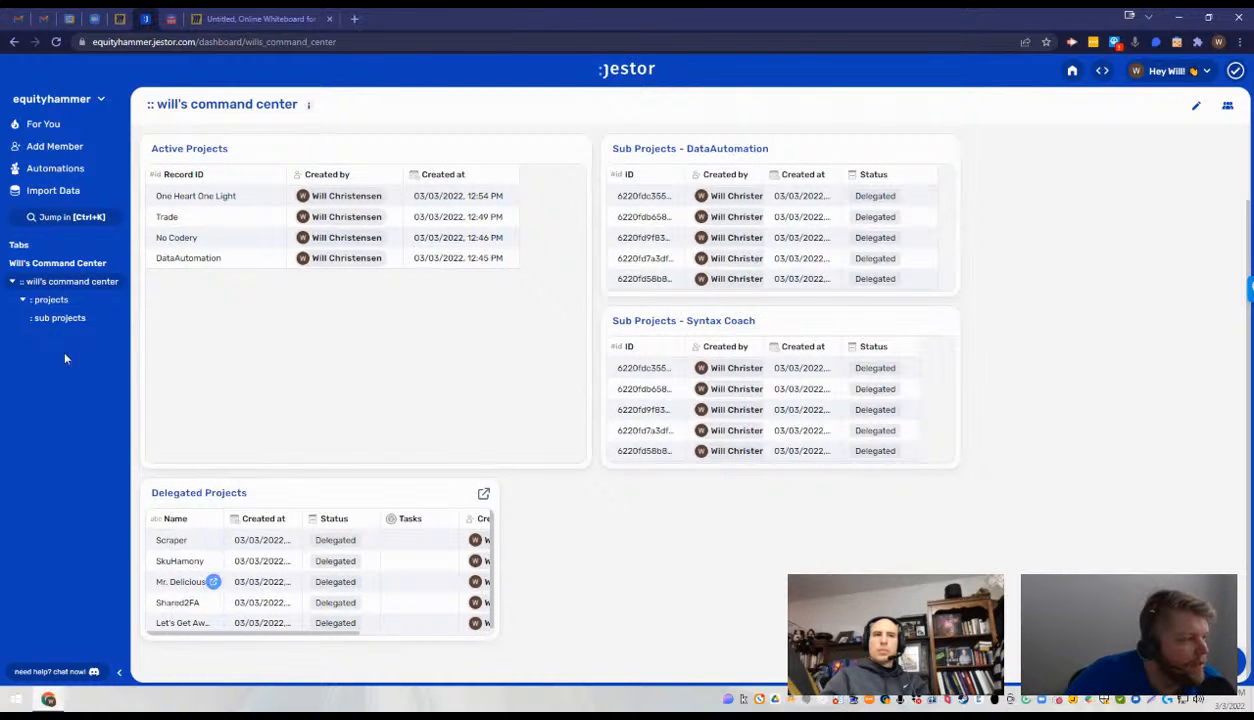
pyautogui.click(58, 317)
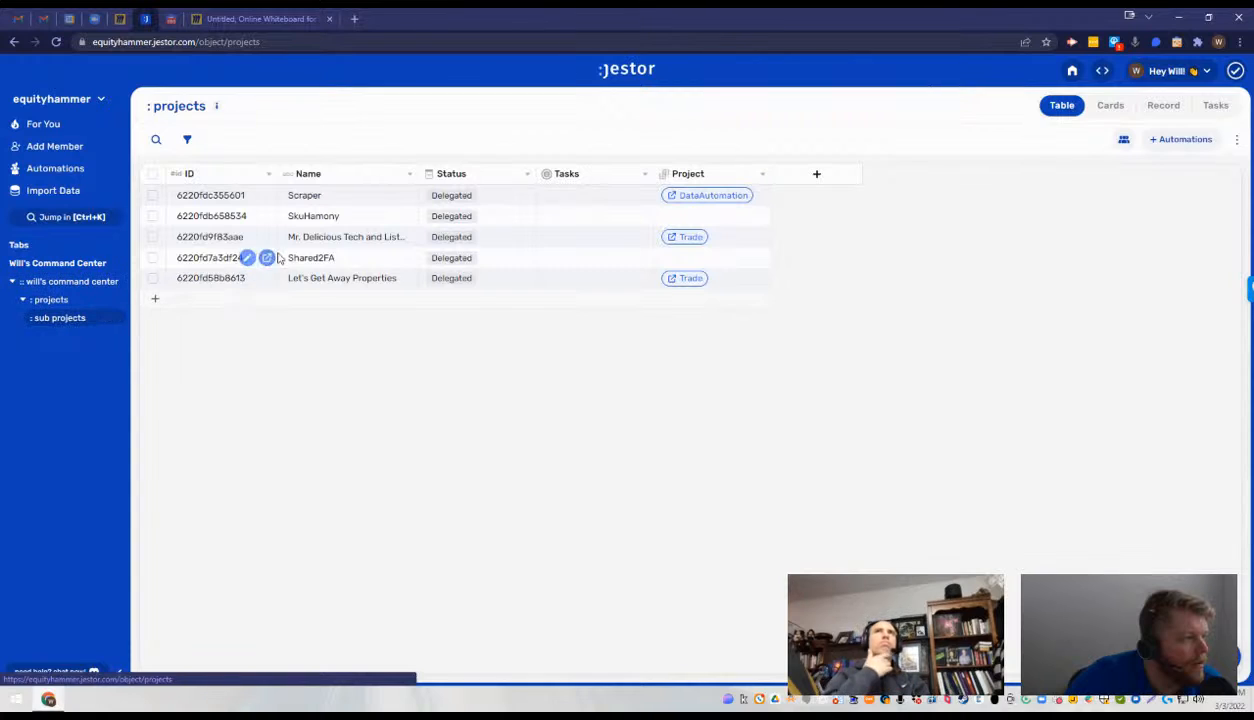
pyautogui.click(409, 176)
pyautogui.click(375, 298)
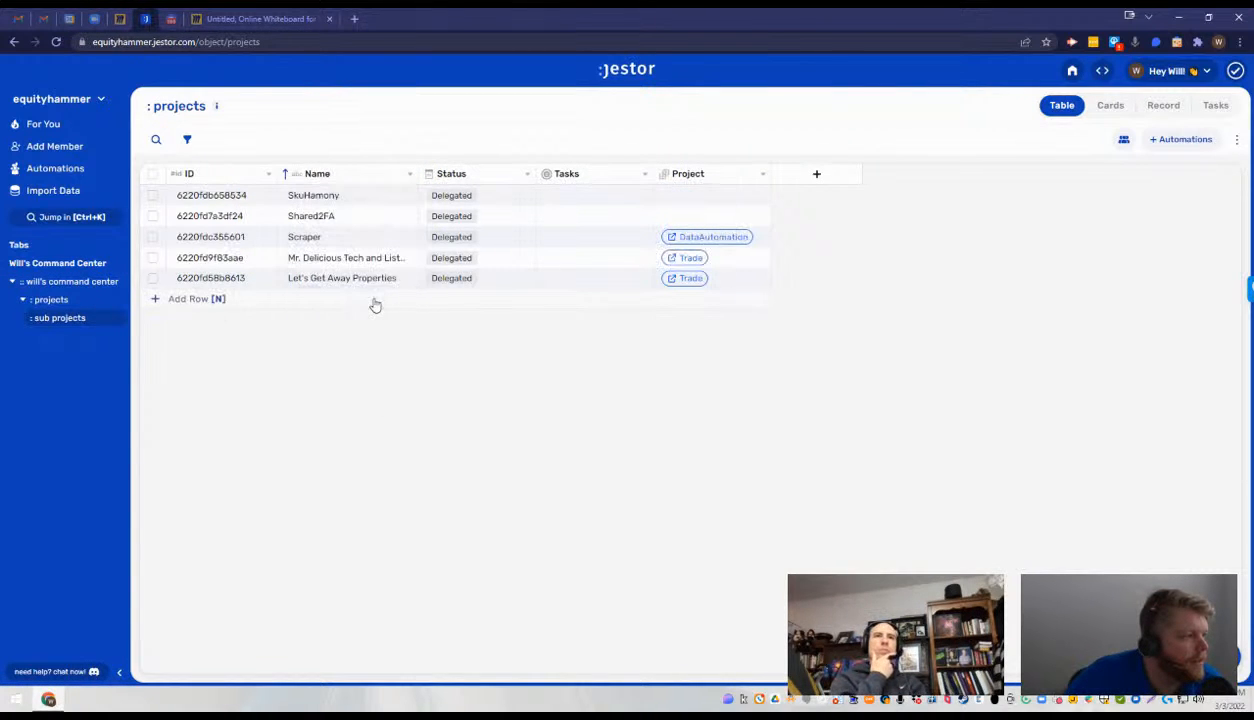
# - Examine the order and columns of the Delegated Projects list and the other project lists on the command center dashboard
pyautogui.click(72, 281)
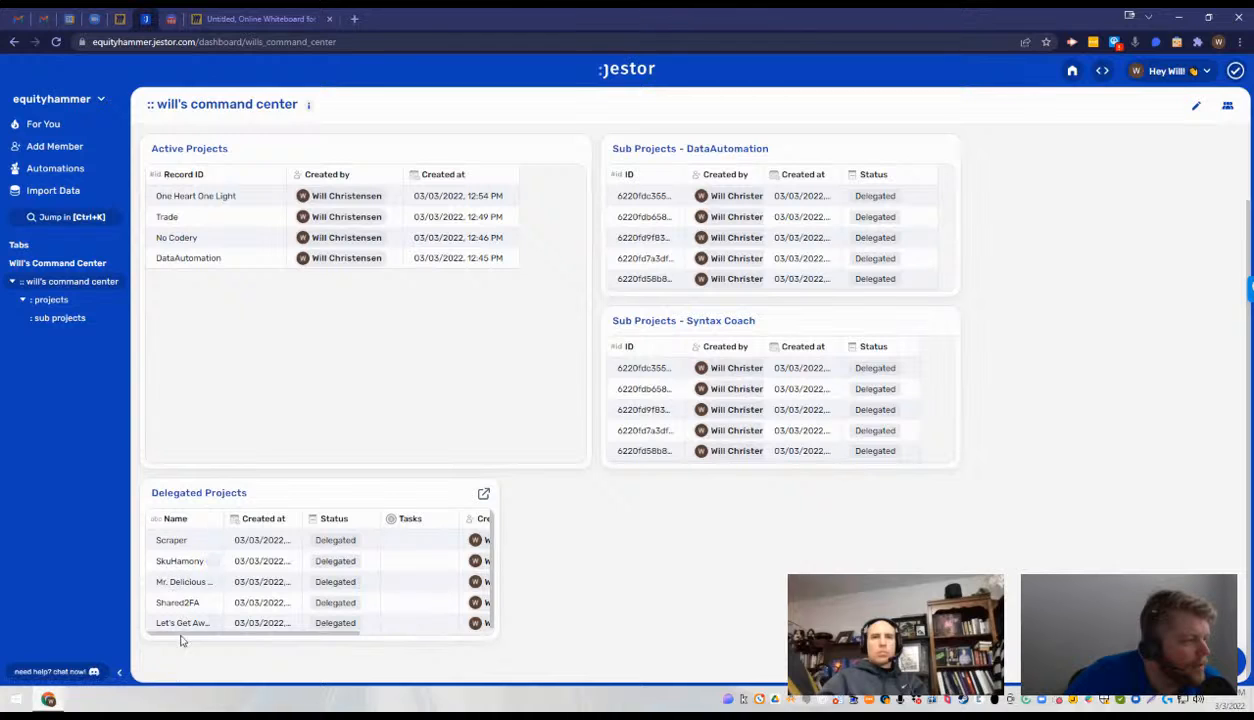
pyautogui.hscroll(2, 300, 600)
pyautogui.hscroll(-2, 340, 594)
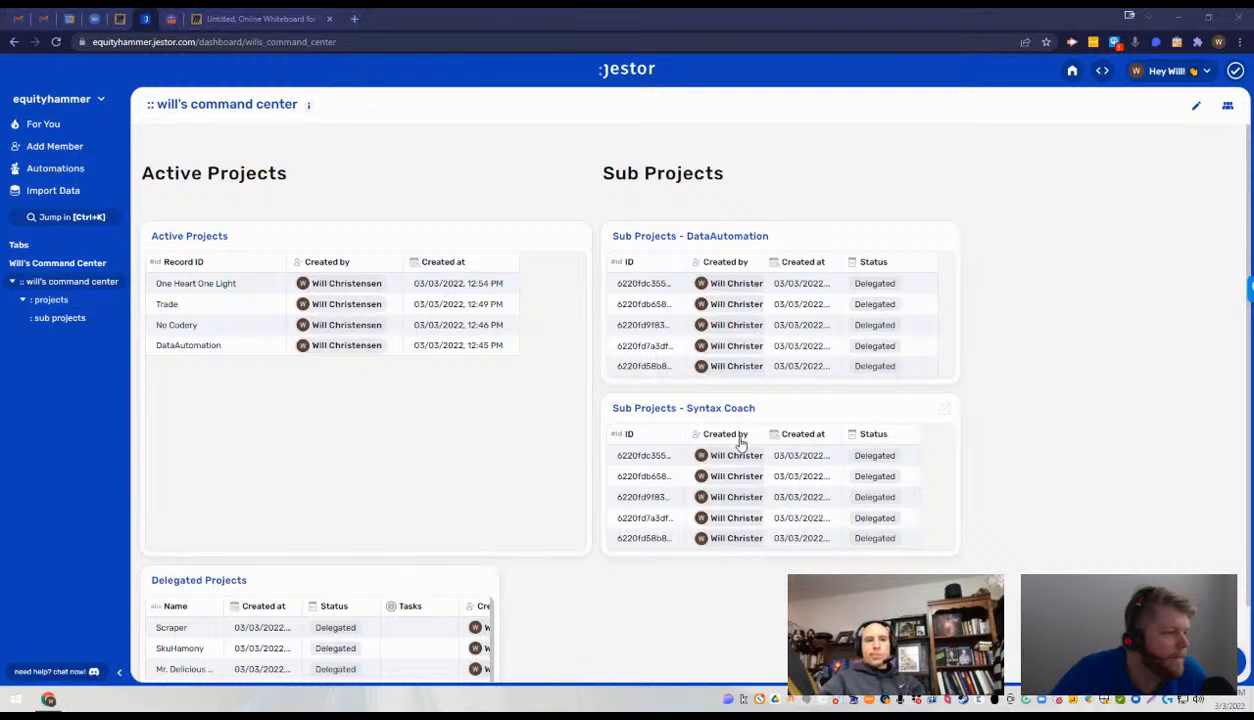
pyautogui.scroll(-1, 595, 506)
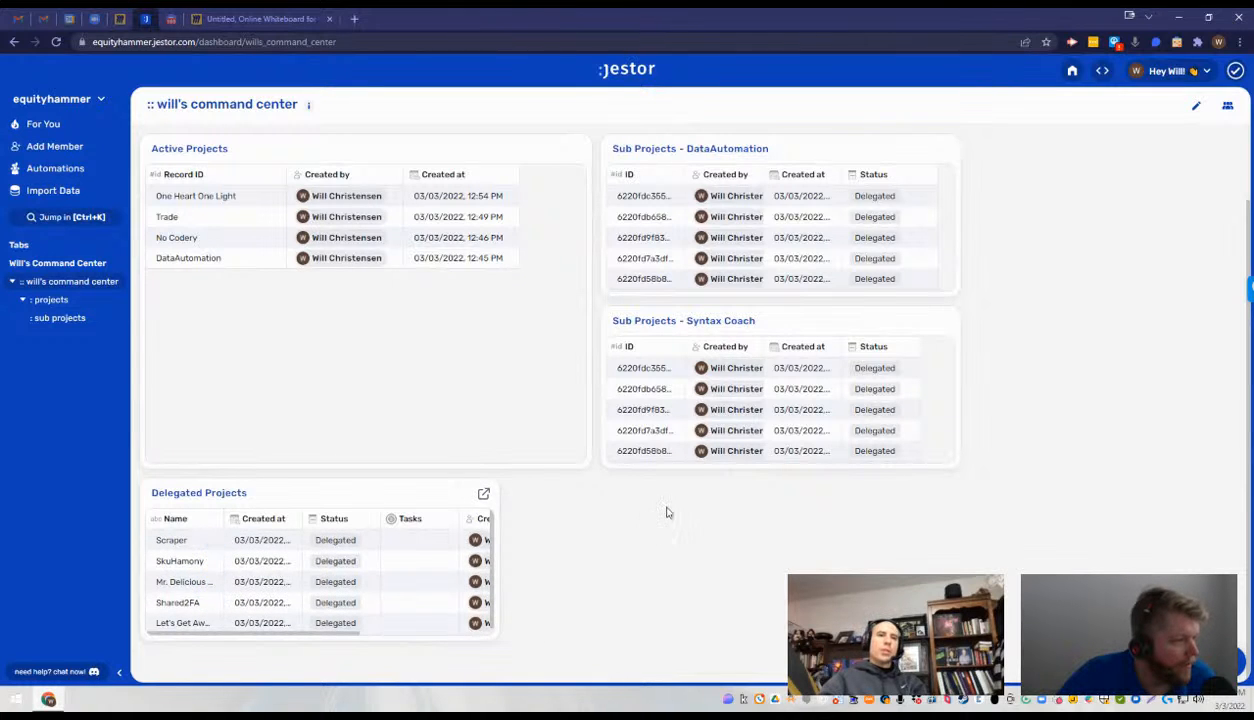
pyautogui.scroll(2, 650, 305)
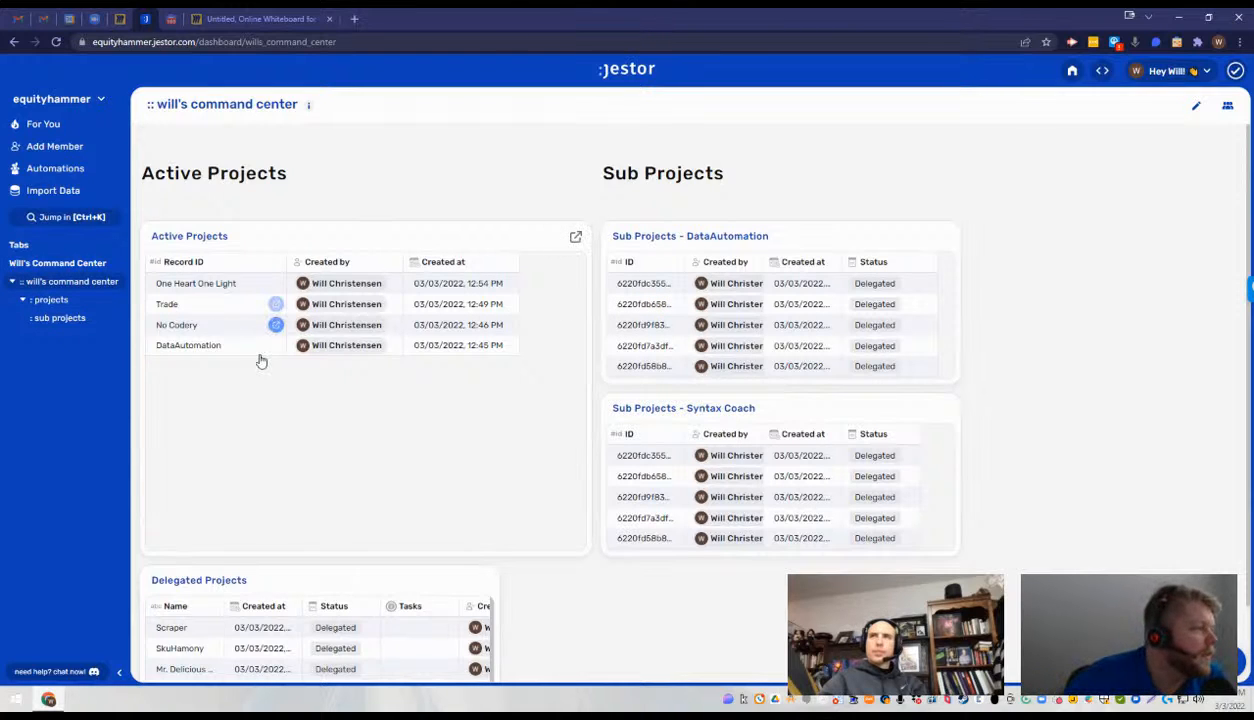
# - Sort the sub projects table by Status from A to Z
pyautogui.click(72, 319)
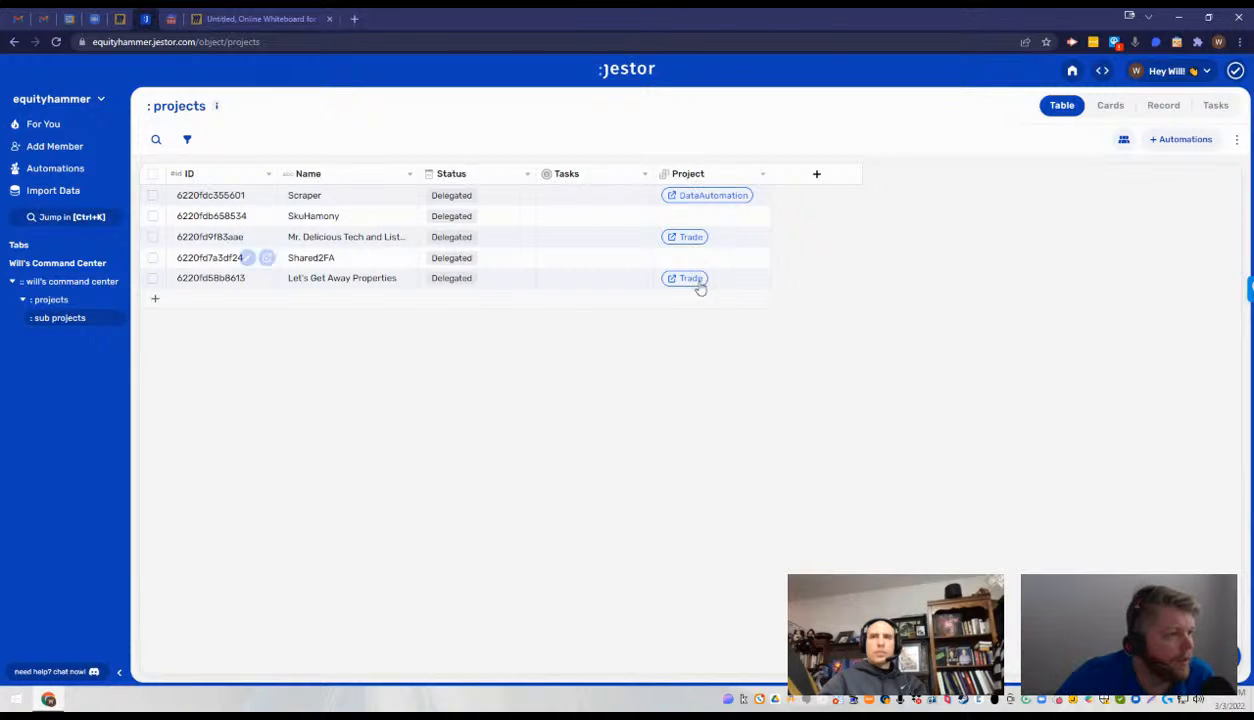
pyautogui.click(643, 175)
pyautogui.click(527, 175)
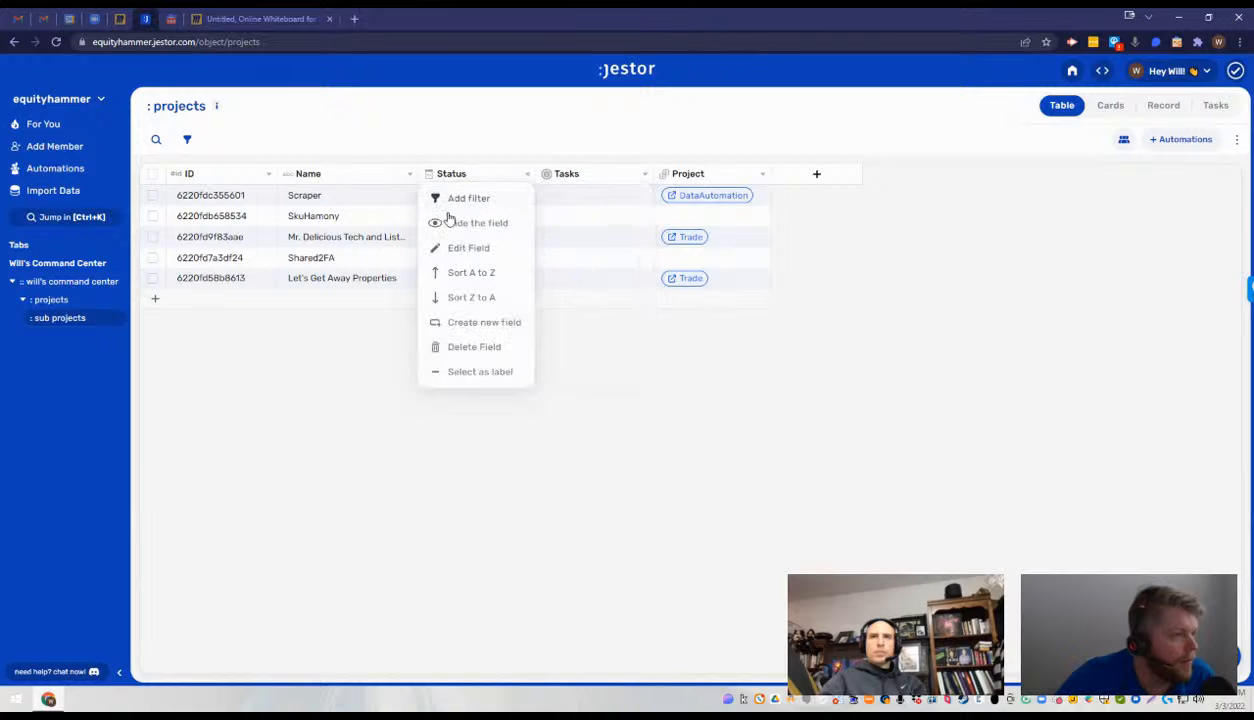
pyautogui.click(449, 274)
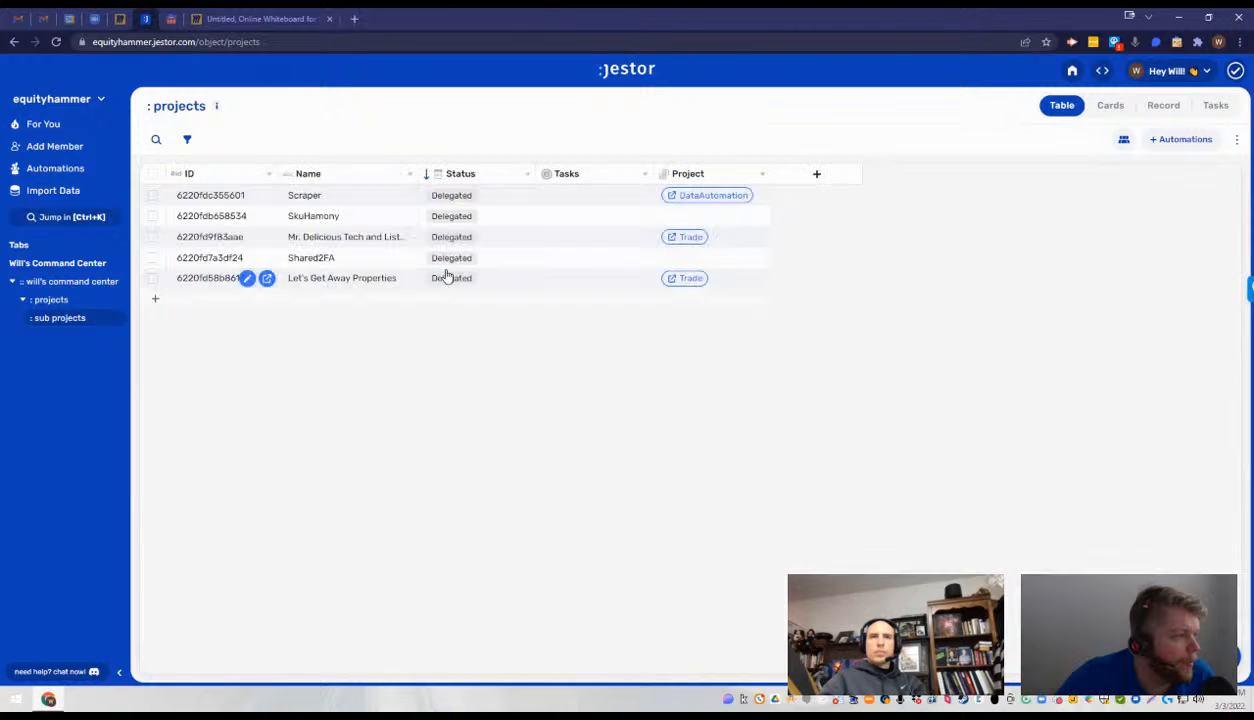
# - Compare the command center dashboard with the records in the parent projects table and the sub projects table
pyautogui.click(75, 286)
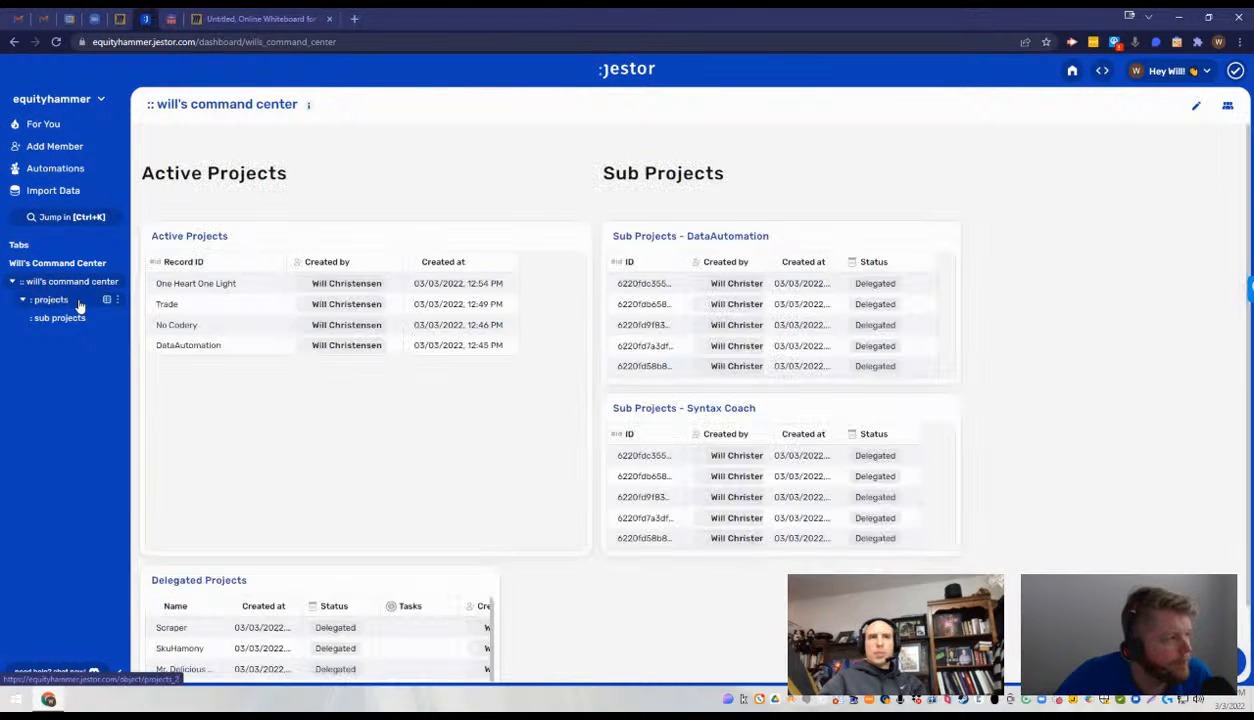
pyautogui.click(79, 301)
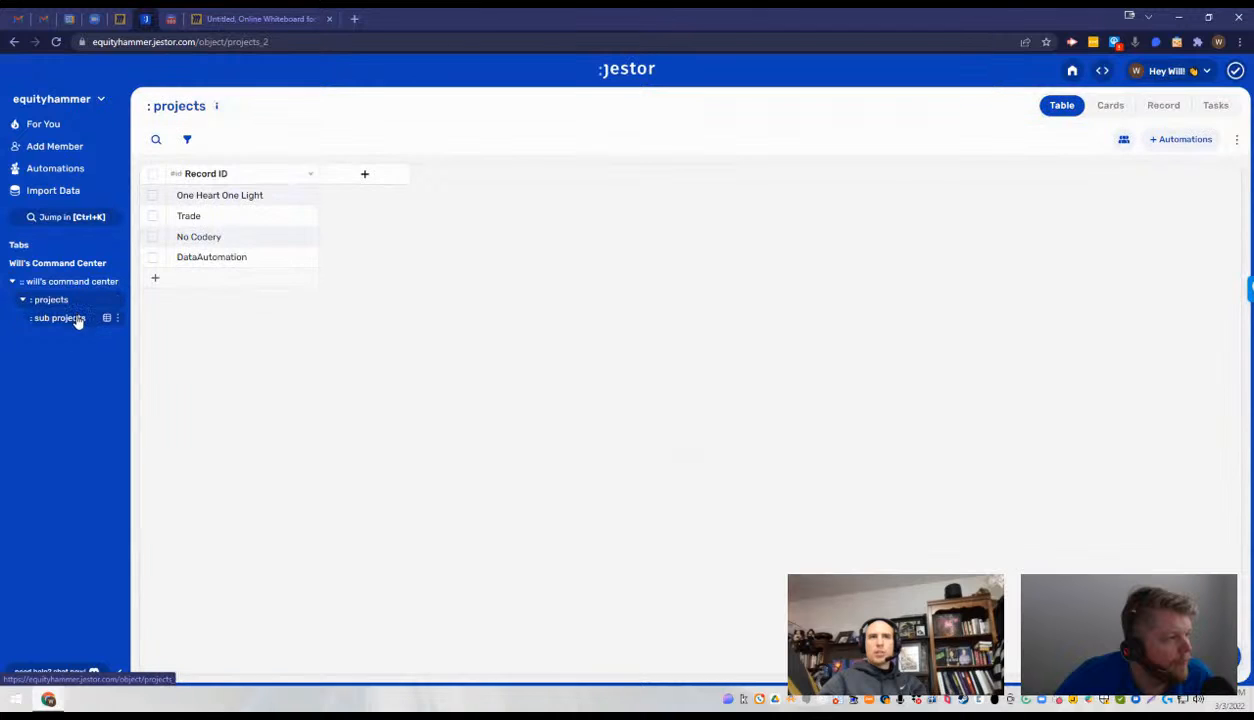
pyautogui.click(79, 317)
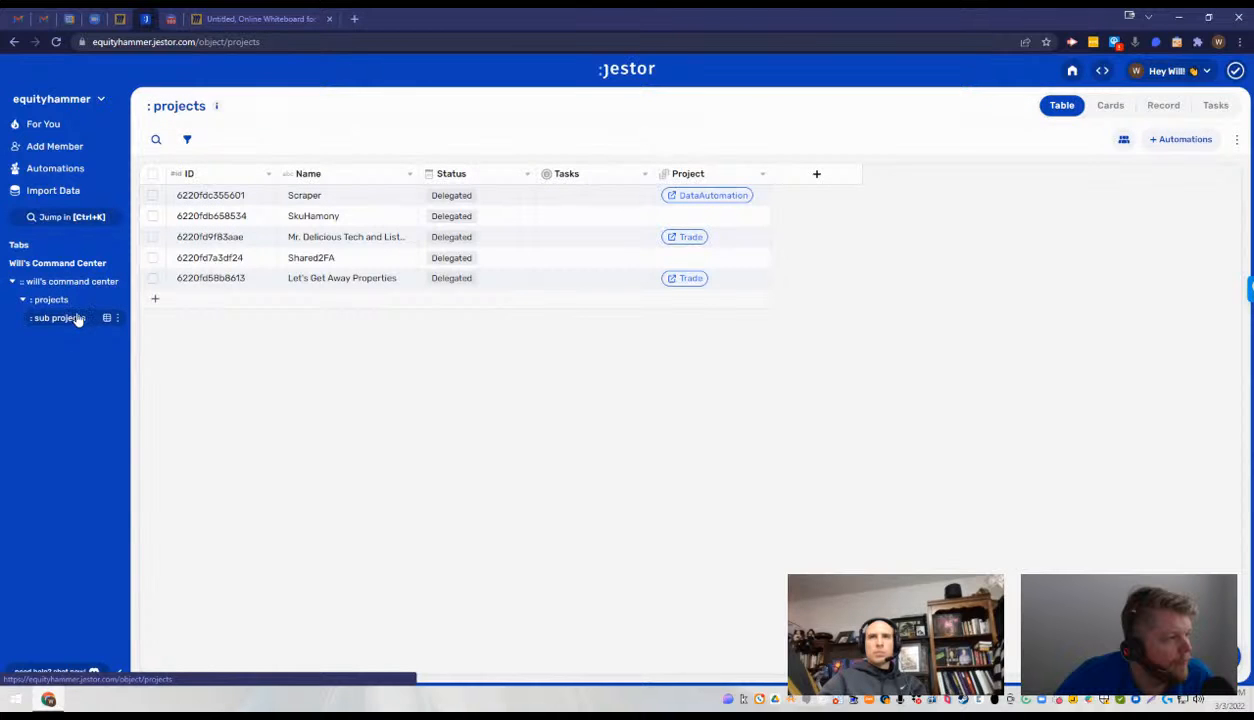
pyautogui.click(77, 286)
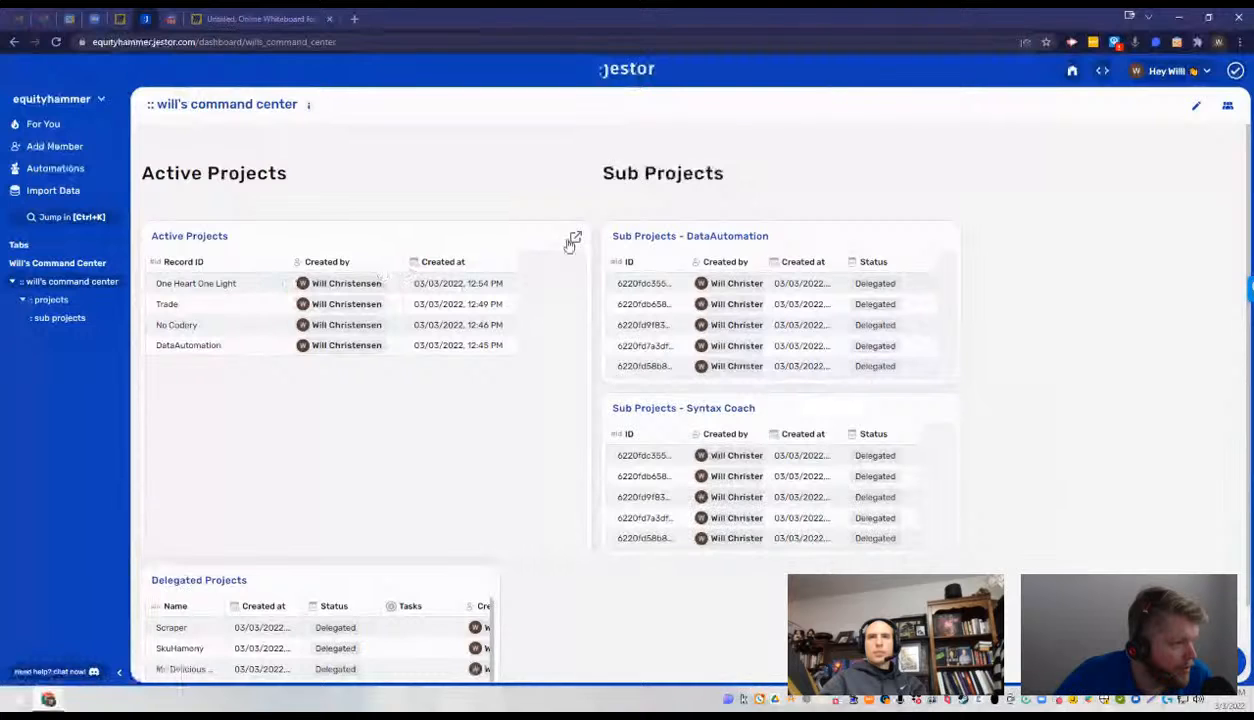
# - Review the table, field and filter settings of the dashboard's Active Projects component, and finish editing the dashboard
pyautogui.click(1197, 108)
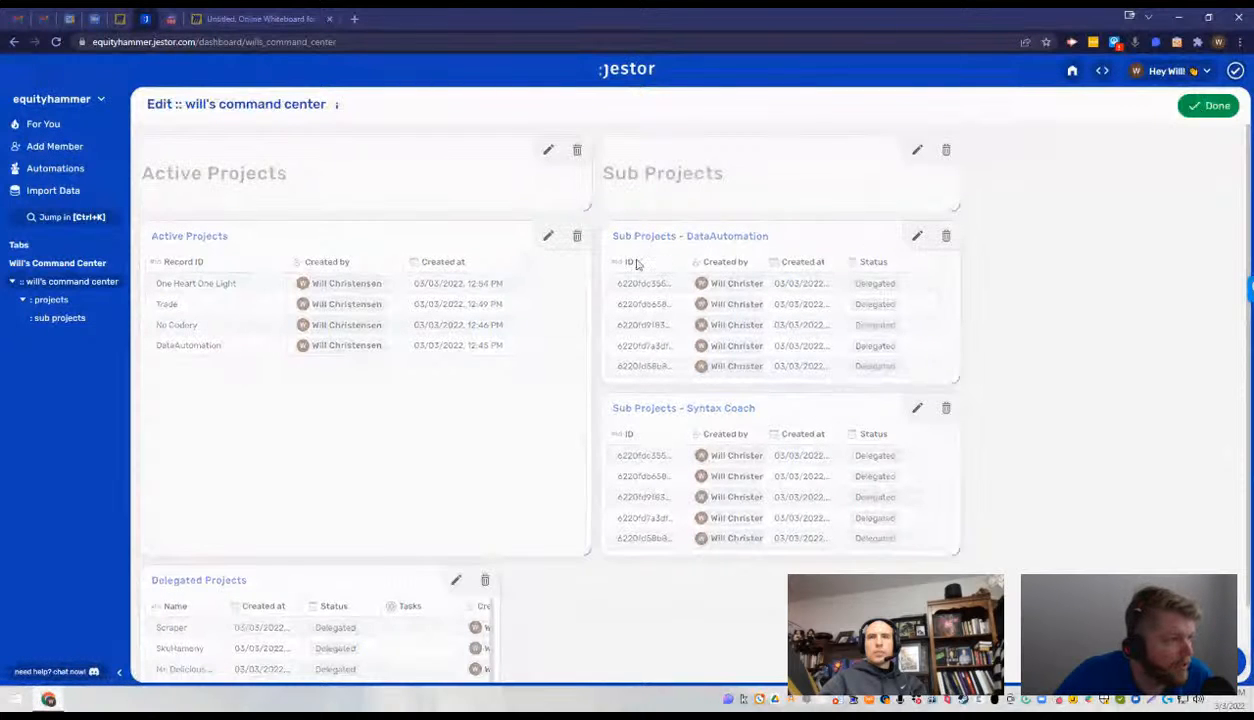
pyautogui.click(548, 236)
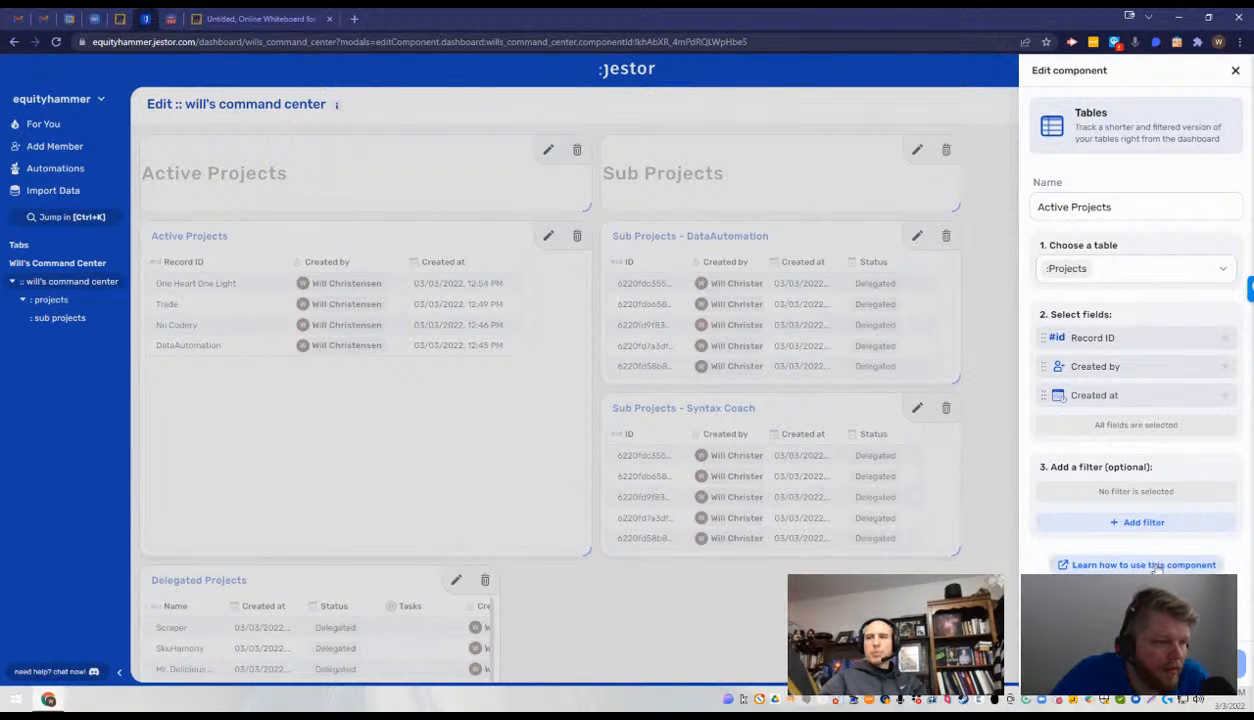
pyautogui.click(1216, 664)
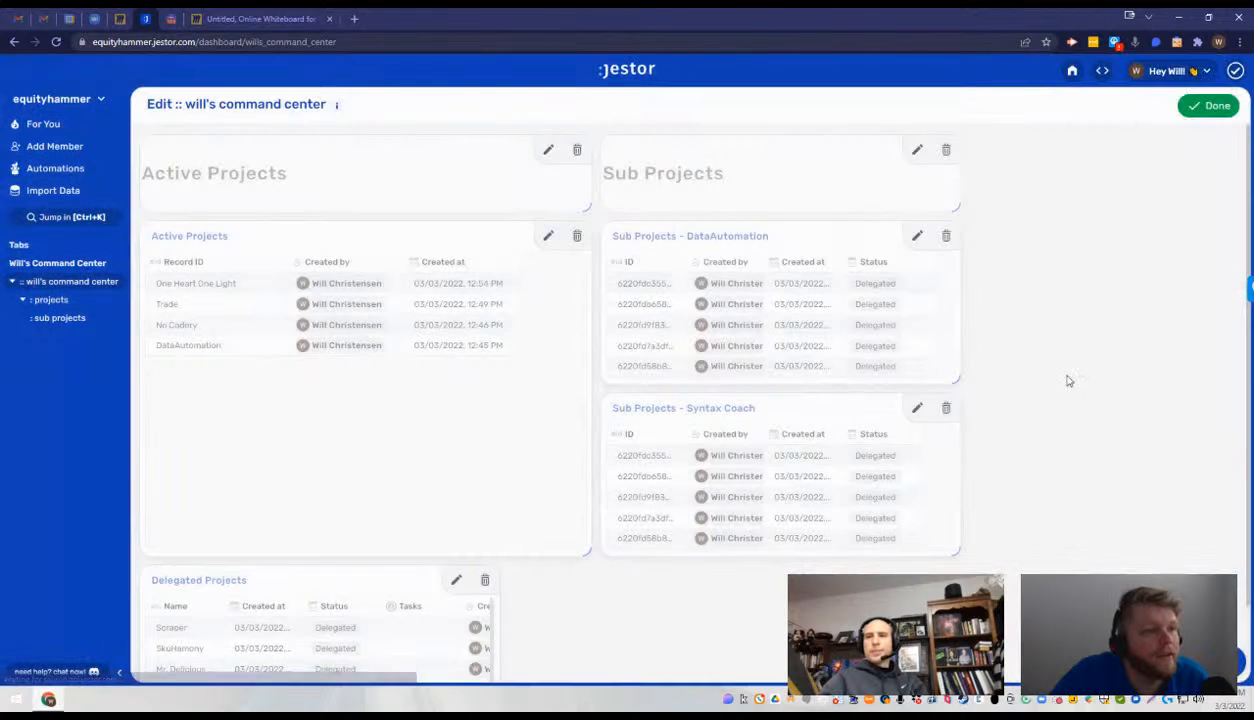
pyautogui.click(1200, 106)
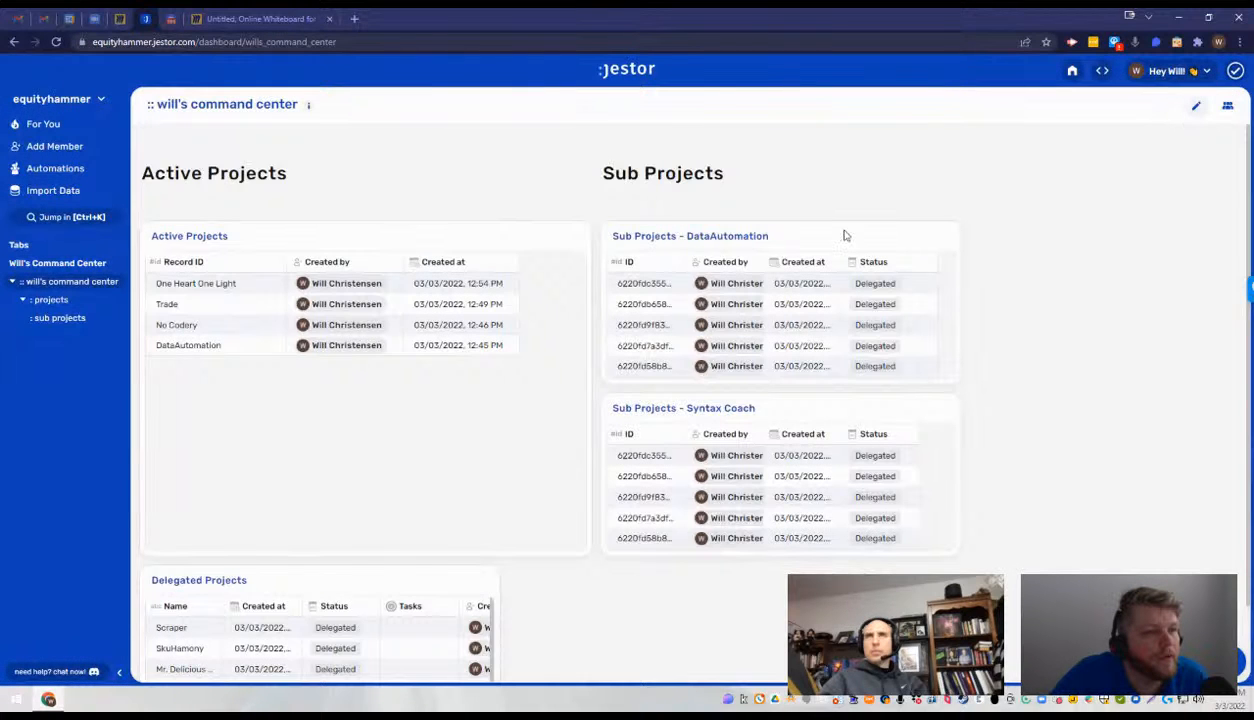